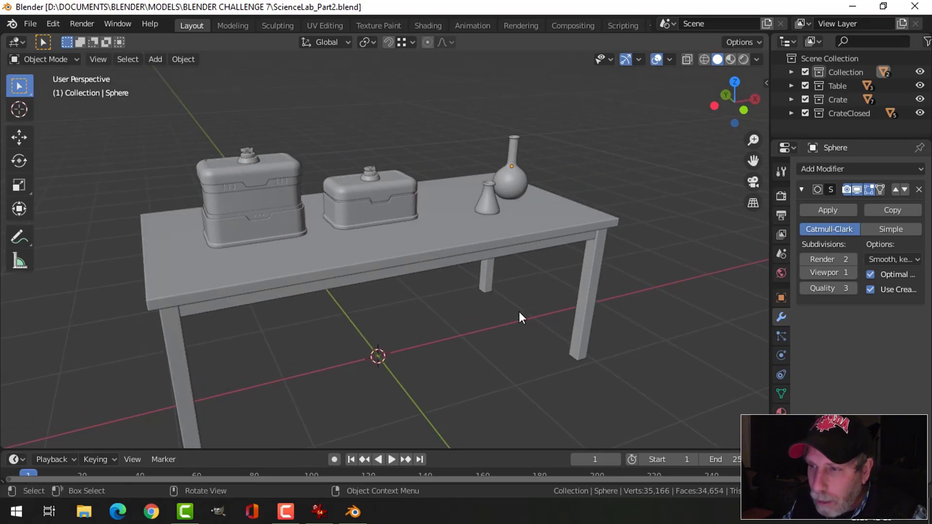
Add a mesh cylinder with 18 vertices and no cap fill.
scroll(534, 310, down, 2)
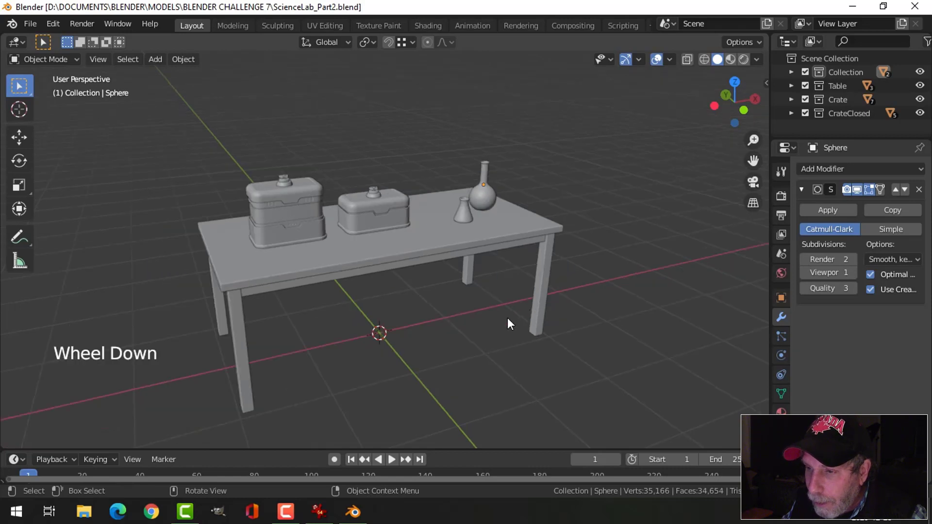
middle_drag(508, 318, 517, 291)
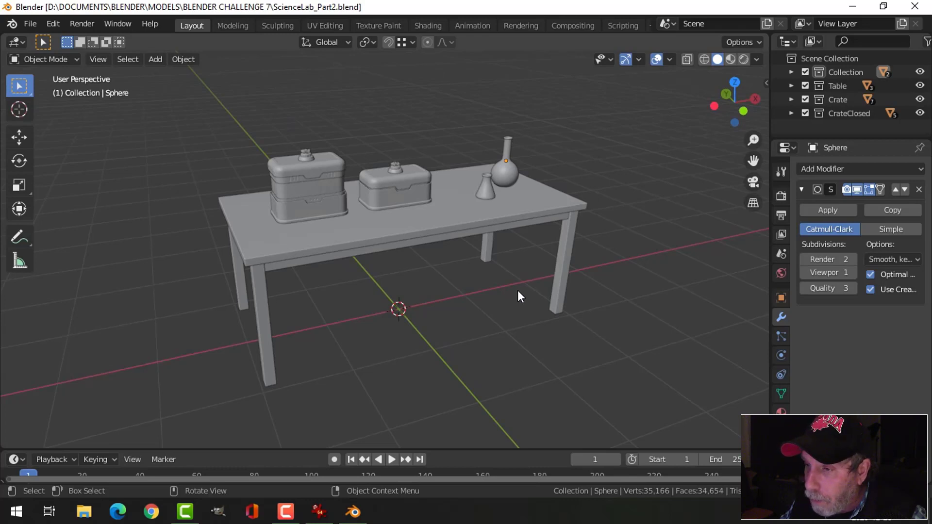
scroll(518, 296, up, 2)
middle_drag(518, 296, 477, 268)
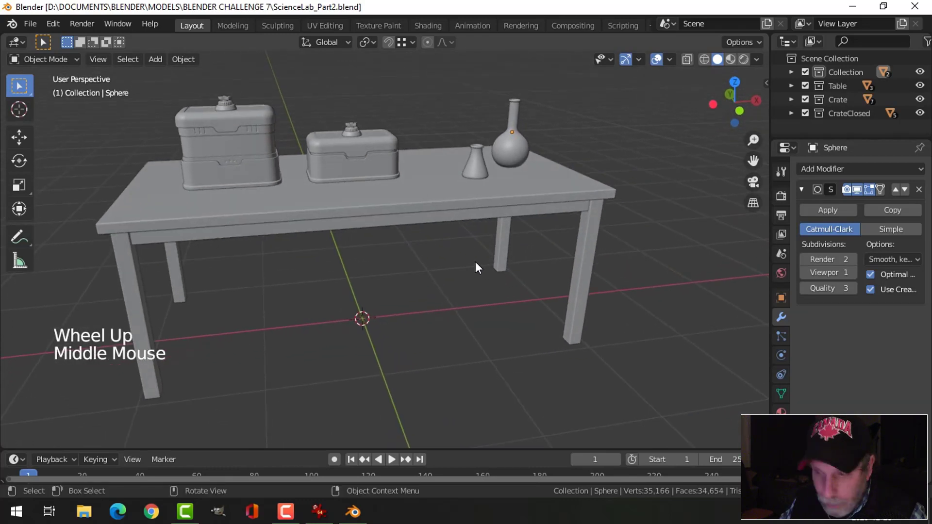
key(shift+a)
mouse_move(455, 222)
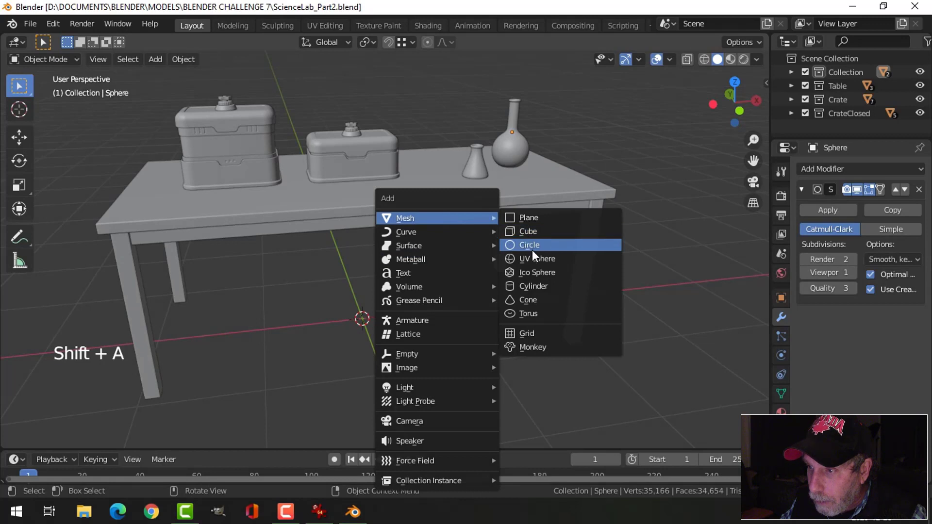
click(531, 284)
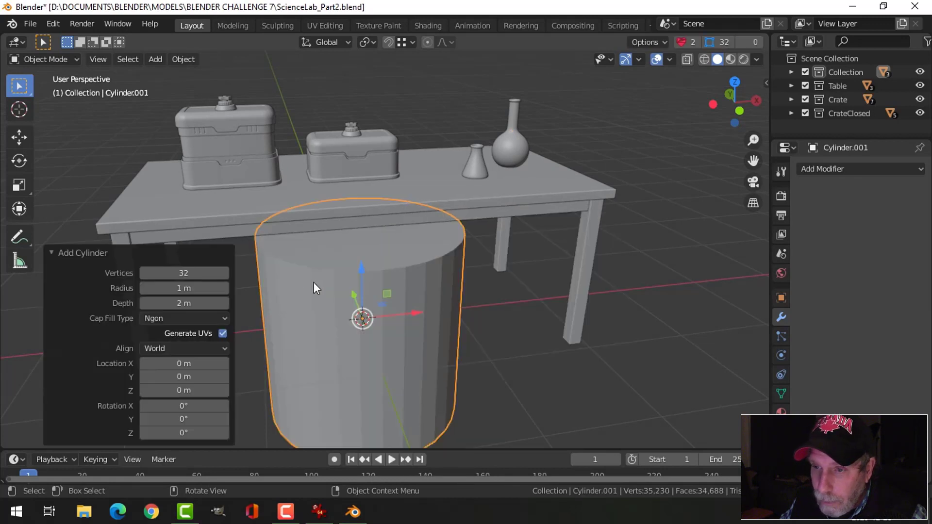
click(184, 273)
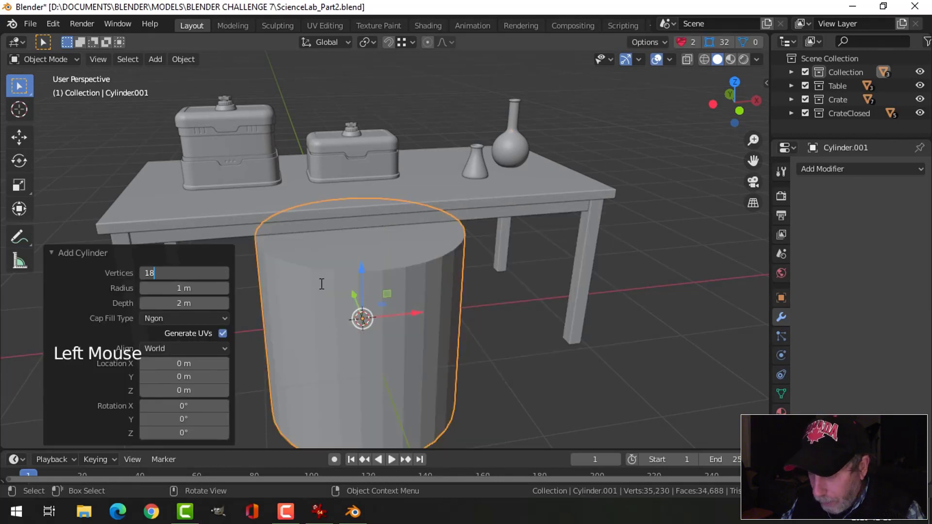
click(321, 283)
click(196, 320)
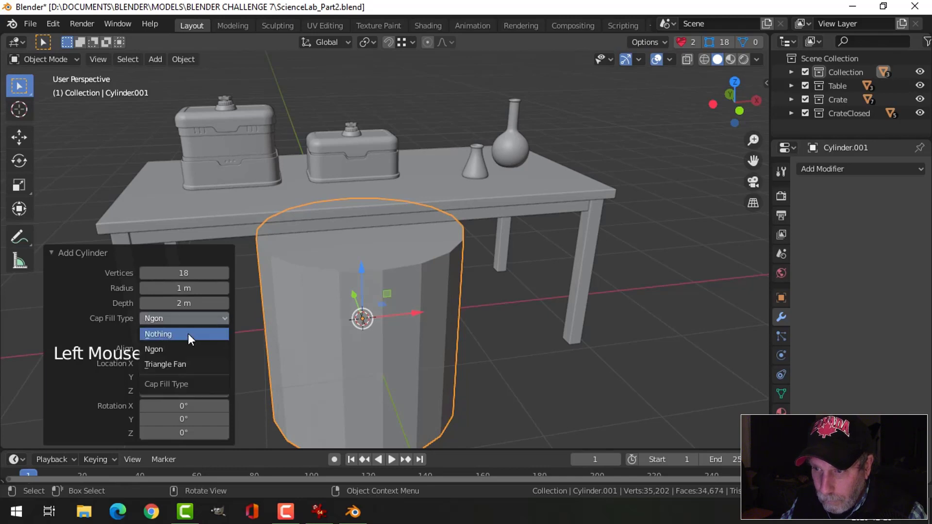
click(188, 333)
scroll(462, 293, down, 2)
In Edit Mode, shrink the cylinder to about 0.11 scale, then move it up about 1.65 m and about 1.47 m along negative Y.
key(Tab)
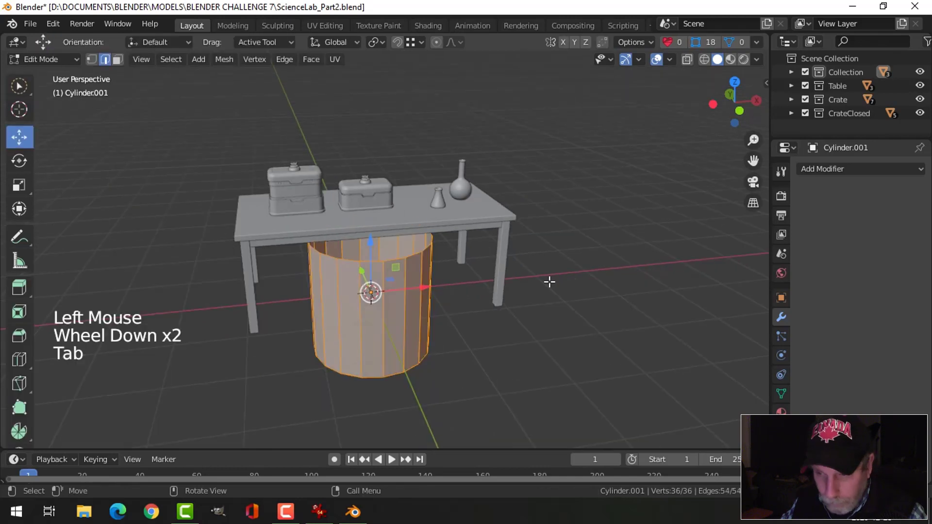
key(s)
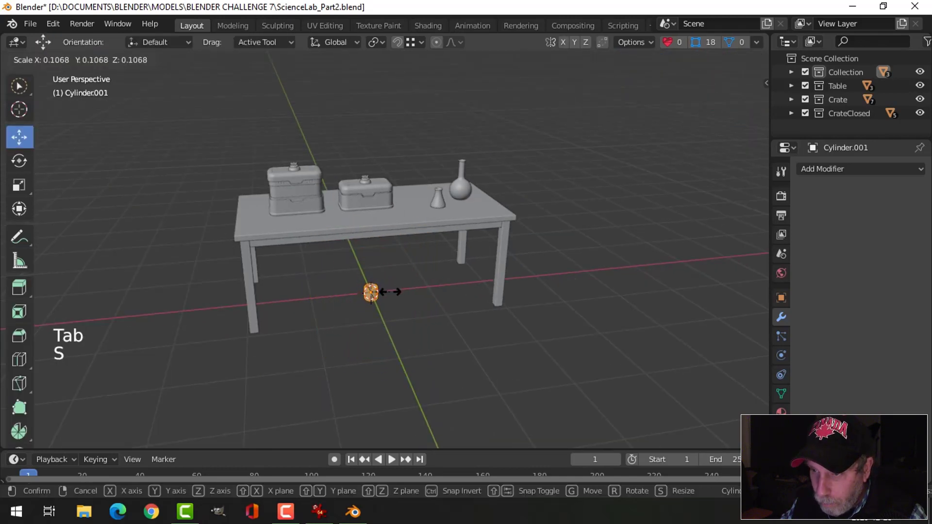
click(388, 291)
drag(377, 236, 384, 160)
middle_drag(384, 160, 318, 181)
drag(319, 181, 283, 191)
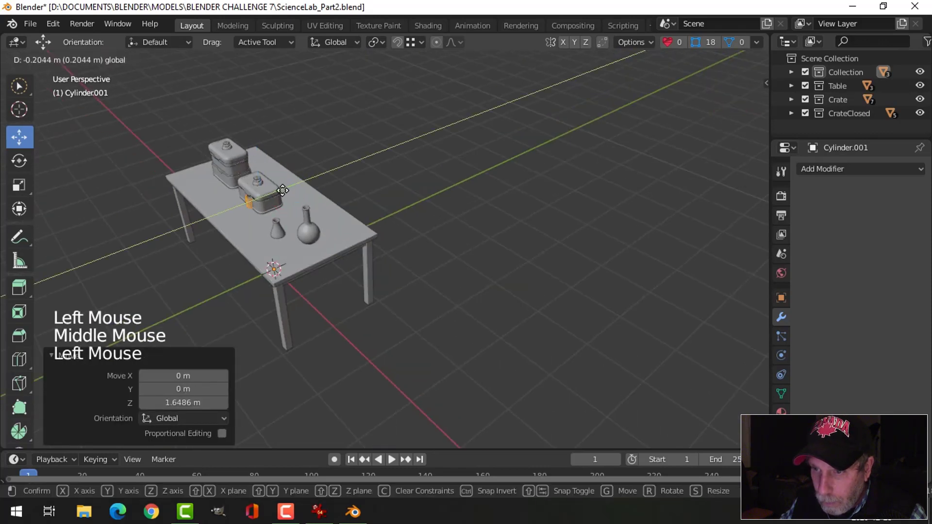
drag(233, 212, 234, 212)
Scale the cylinder to about 0.59, stretch it vertically into a slim tube, and shrink it overall to about 0.87.
key(KP_Decimal)
scroll(439, 230, down, 8)
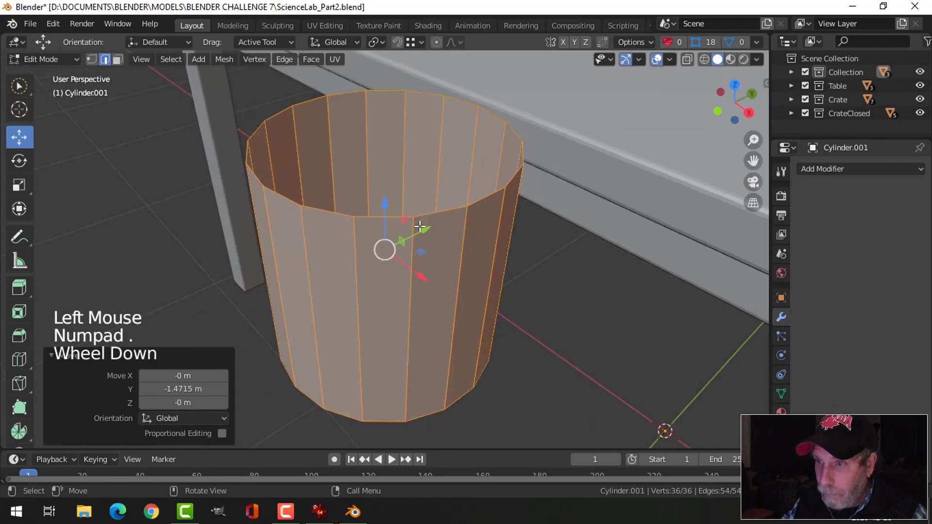
scroll(439, 229, down, 2)
middle_drag(439, 230, 534, 206)
key(s)
click(471, 224)
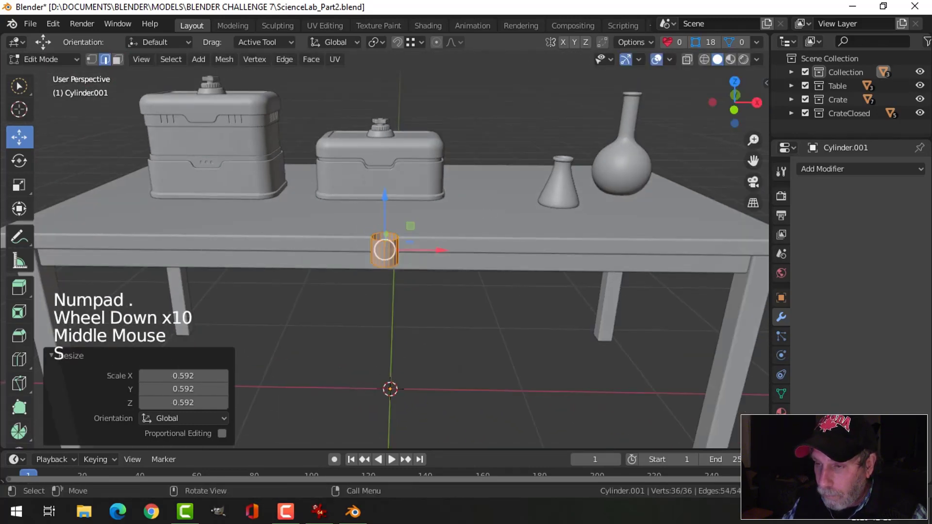
key(s)
key(z)
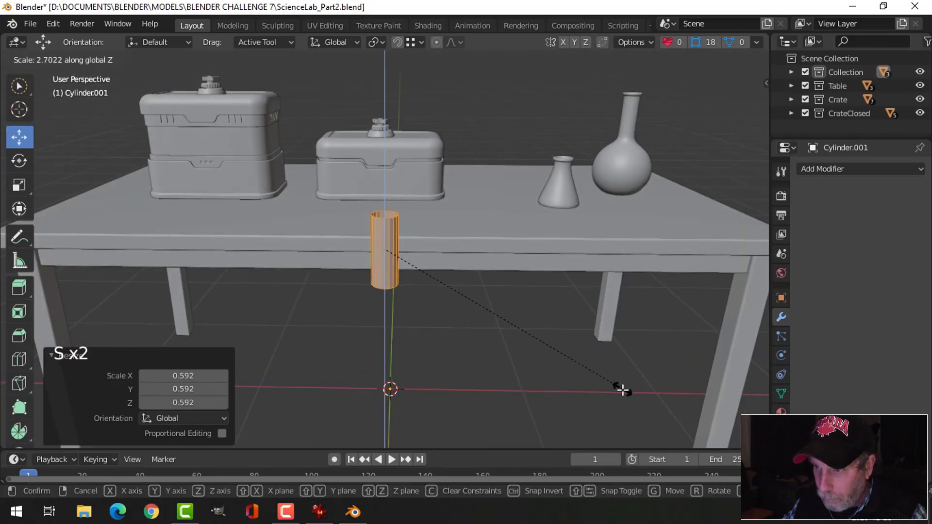
click(614, 359)
key(s)
click(545, 292)
Fill the tube's open bottom with a face and round its edge with a 5-segment bevel about 0.022 m wide.
key(KP_1)
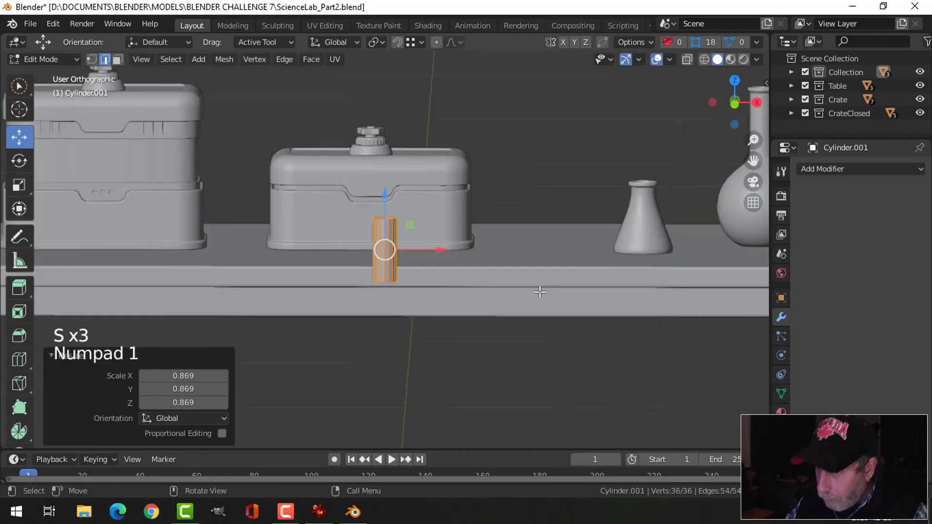
scroll(529, 310, up, 6)
shift+middle_drag(528, 315, 514, 252)
key(alt+a)
scroll(460, 276, up, 1)
key(2)
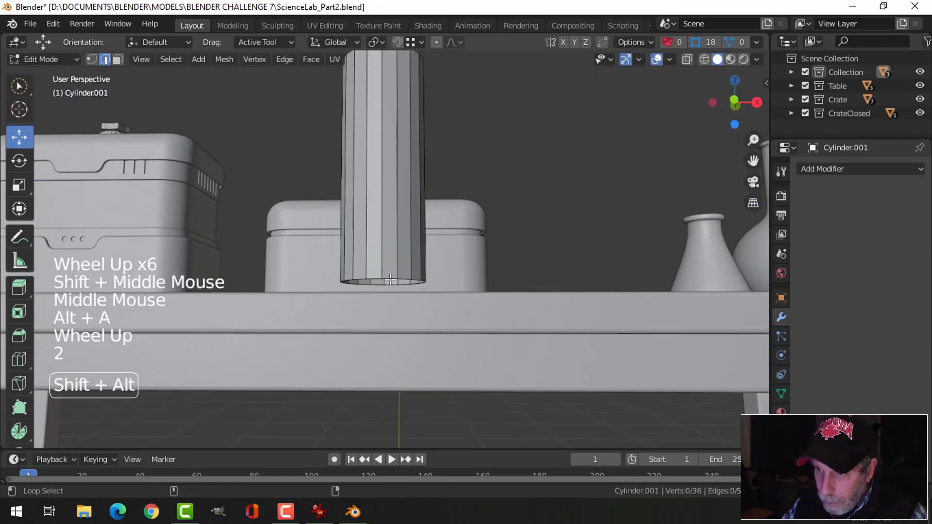
alt+shift+click(467, 278)
key(f)
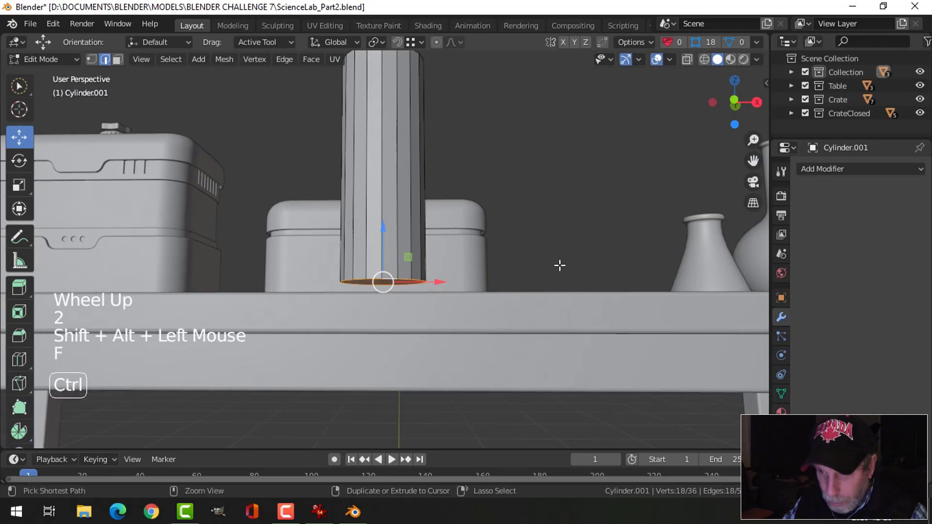
key(ctrl+b)
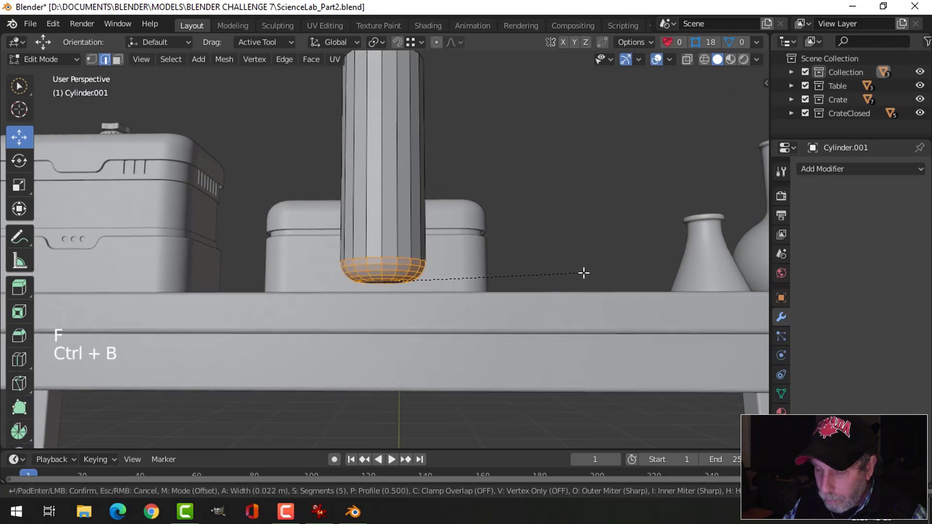
click(584, 273)
key(alt+a)
Raise the tube's open top edge loop slightly, then extrude and scale it outward into a flange.
middle_drag(508, 208, 398, 156)
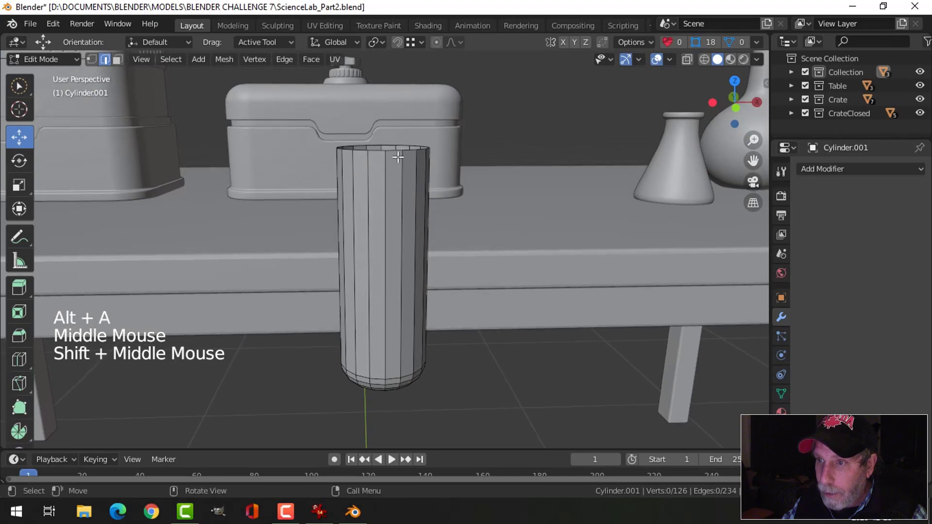
alt+shift+click(398, 155)
scroll(408, 166, down, 2)
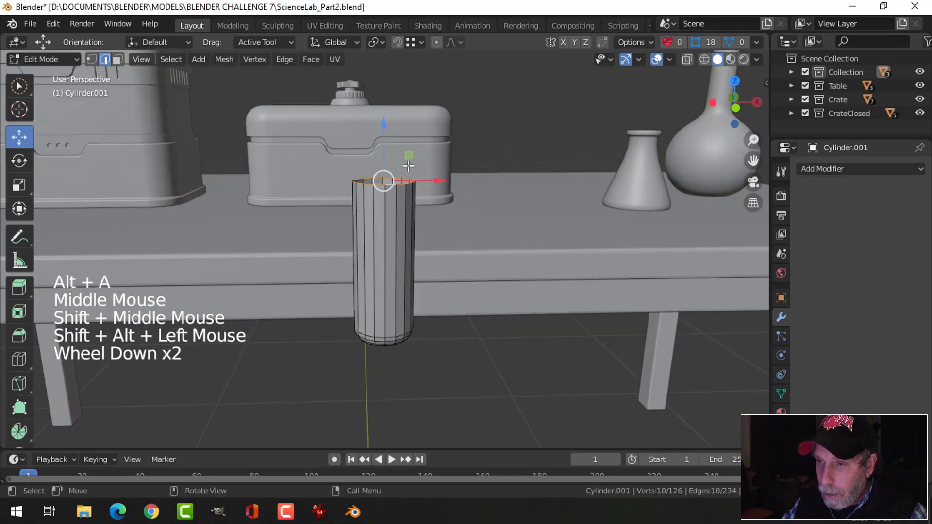
click(387, 138)
key(e)
key(s)
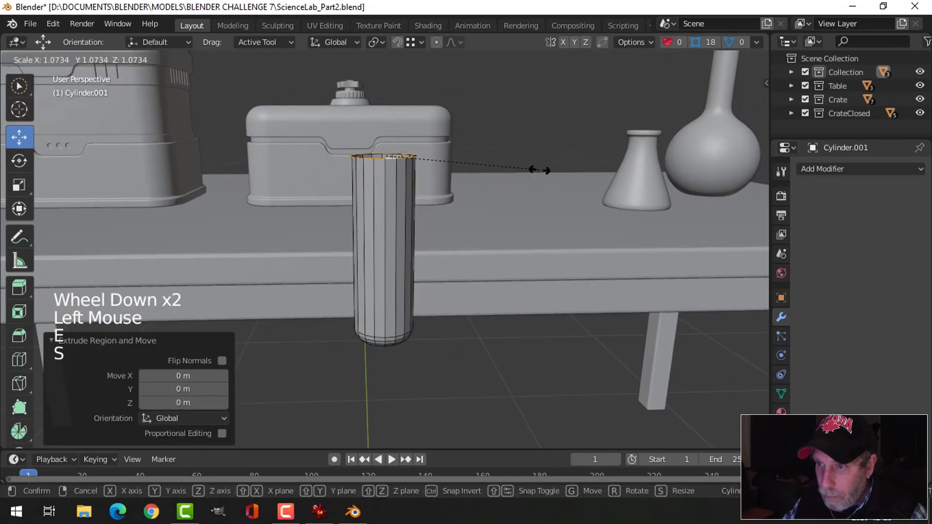
click(547, 168)
Extrude the flange's outer edge loop a short distance upward to form a raised lip.
middle_drag(539, 165, 431, 143)
key(s)
key(Escape)
key(e)
key(Escape)
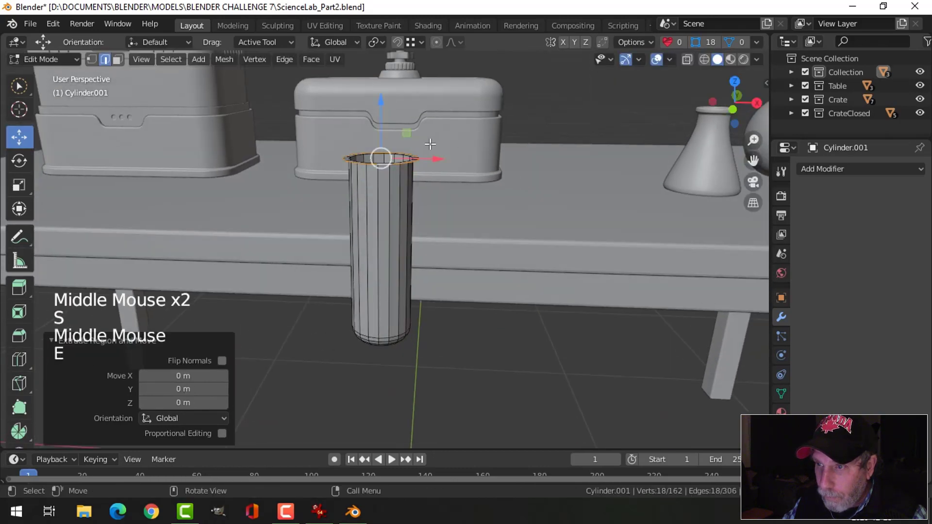
drag(384, 113, 384, 107)
Thicken the tube by applying a Solidify modifier with 0.01 m thickness, and save the file.
key(Tab)
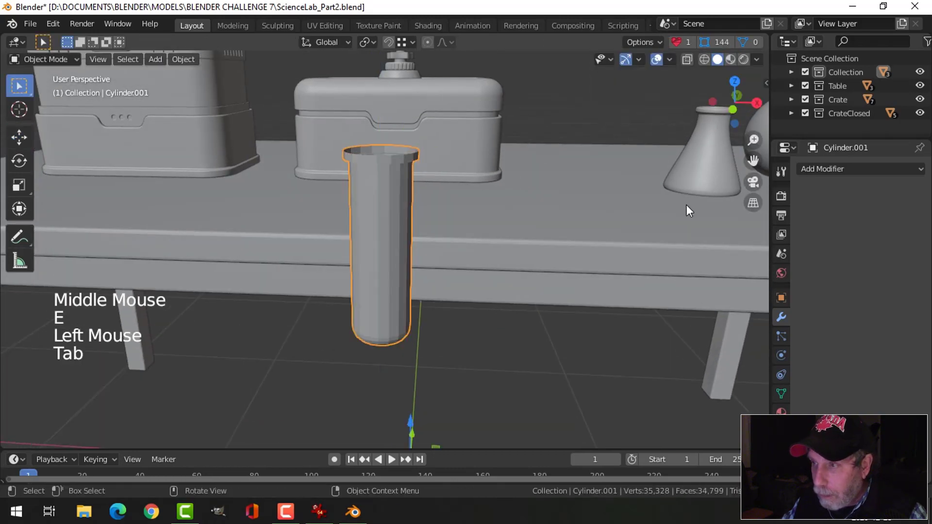
click(811, 170)
click(668, 384)
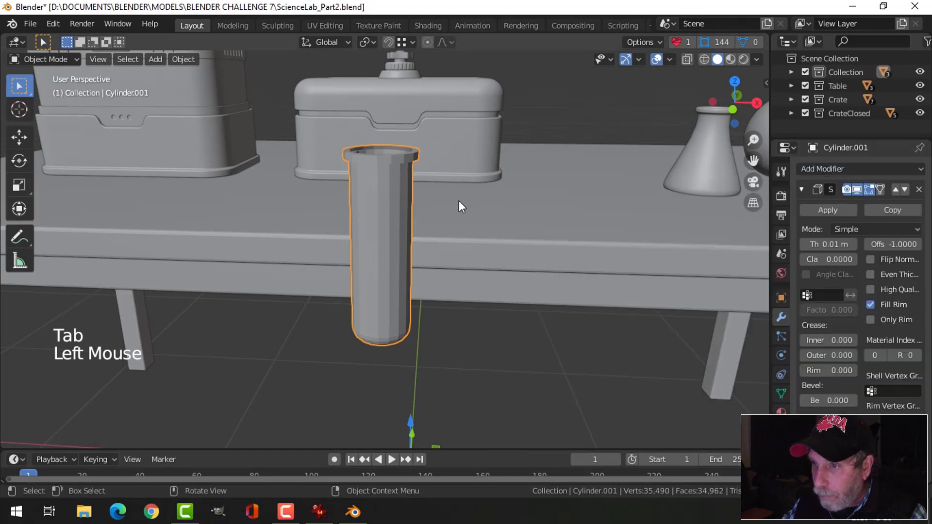
middle_drag(458, 200, 507, 214)
scroll(454, 250, up, 3)
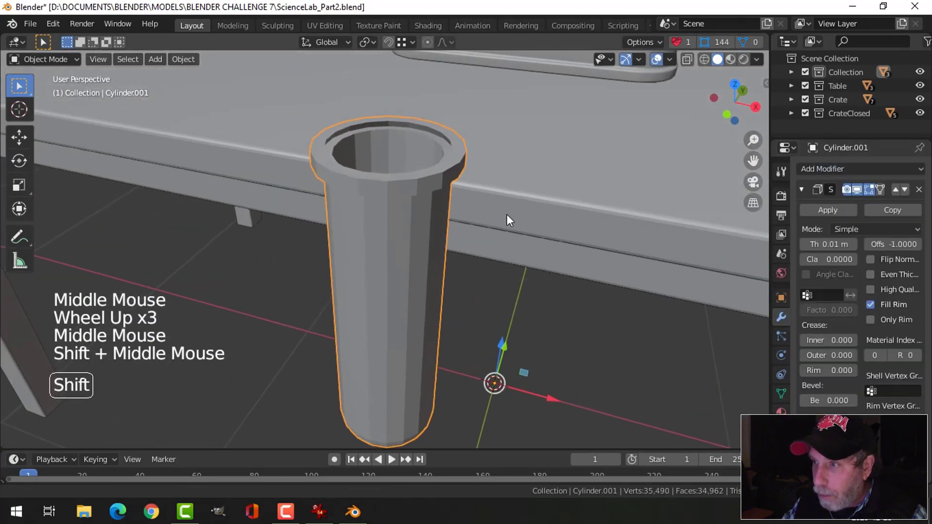
click(818, 210)
shift+middle_drag(490, 172, 461, 188)
scroll(460, 193, up, 2)
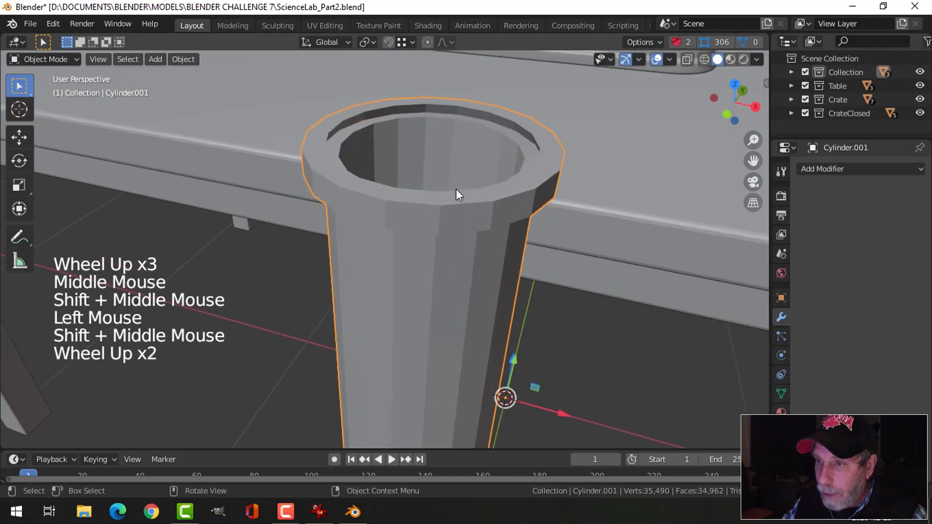
key(ctrl+s)
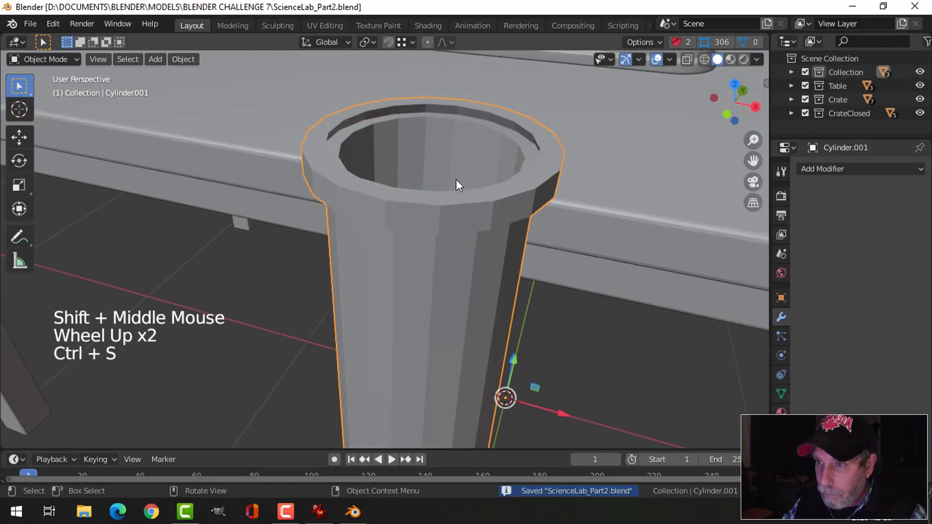
Enlarge the upper inner edge loop of the tube's lip slightly by scaling it outward in Edit Mode.
key(Tab)
middle_drag(455, 179, 461, 140)
scroll(428, 150, up, 1)
key(alt+a)
middle_drag(461, 140, 505, 140)
alt+shift+click(621, 127)
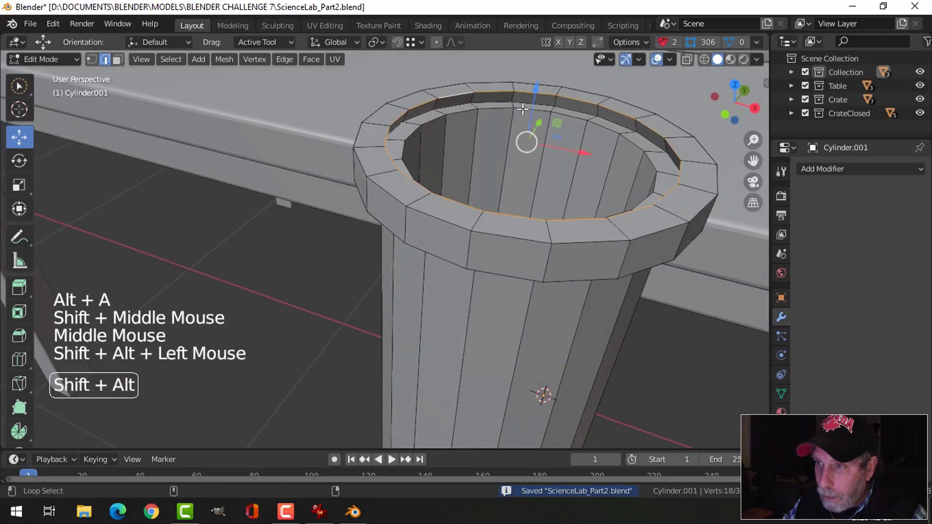
key(s)
click(619, 161)
key(alt+a)
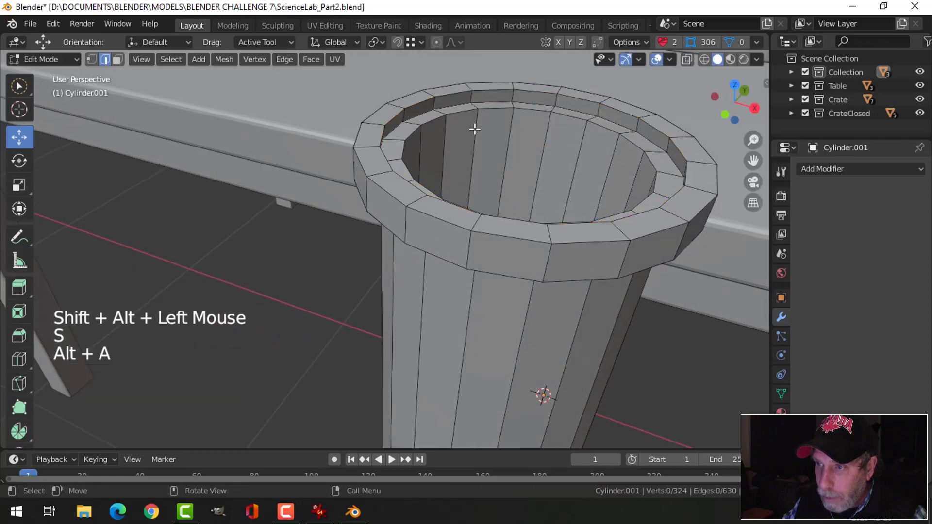
Select the ring of vertical faces inside the tube's lip and delete those faces.
key(3)
alt+shift+click(473, 97)
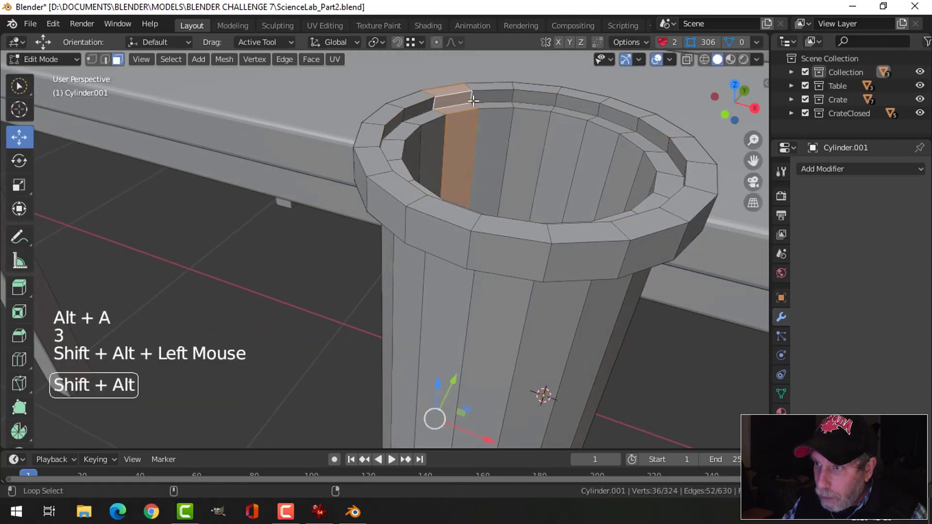
key(alt+a)
alt+shift+click(475, 100)
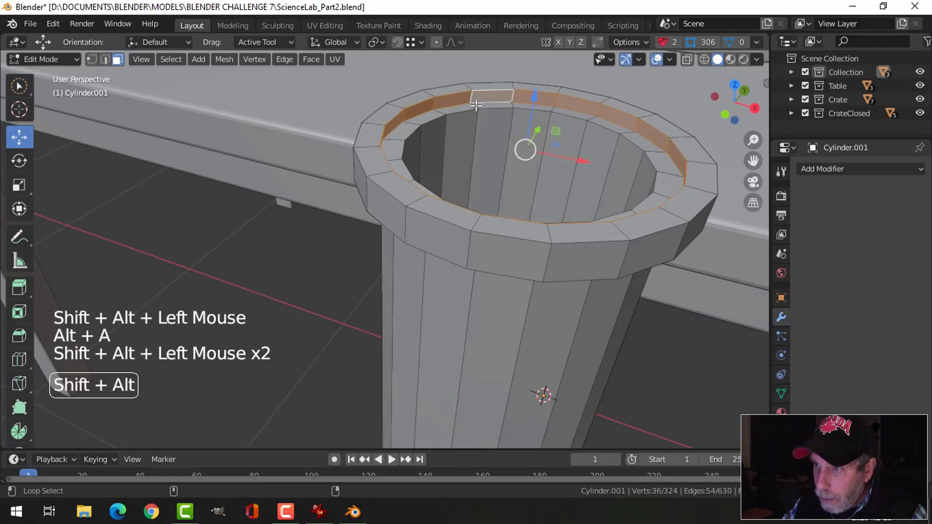
key(x)
click(483, 131)
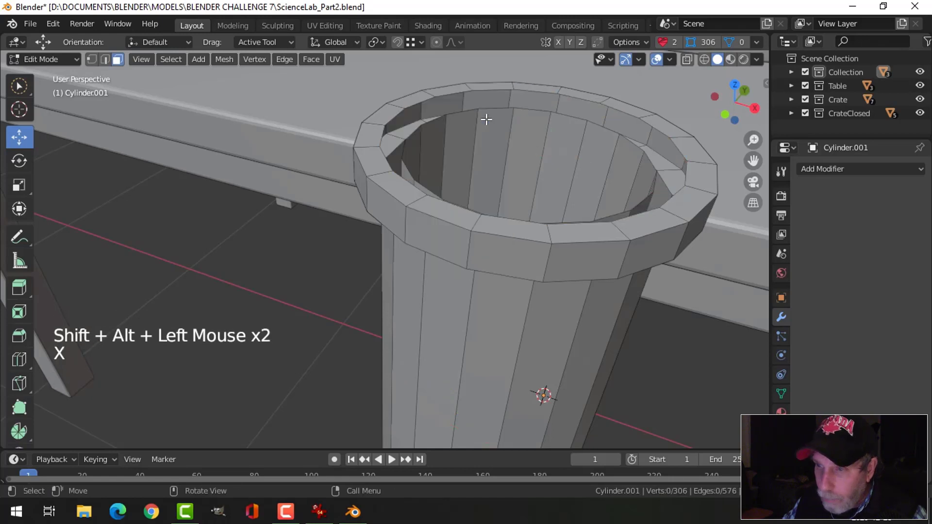
Turn on snapping and raise the tube's inner edge loop about 0.0046 m to the height of the lip.
key(2)
alt+shift+click(485, 107)
middle_drag(485, 108, 451, 55)
click(399, 42)
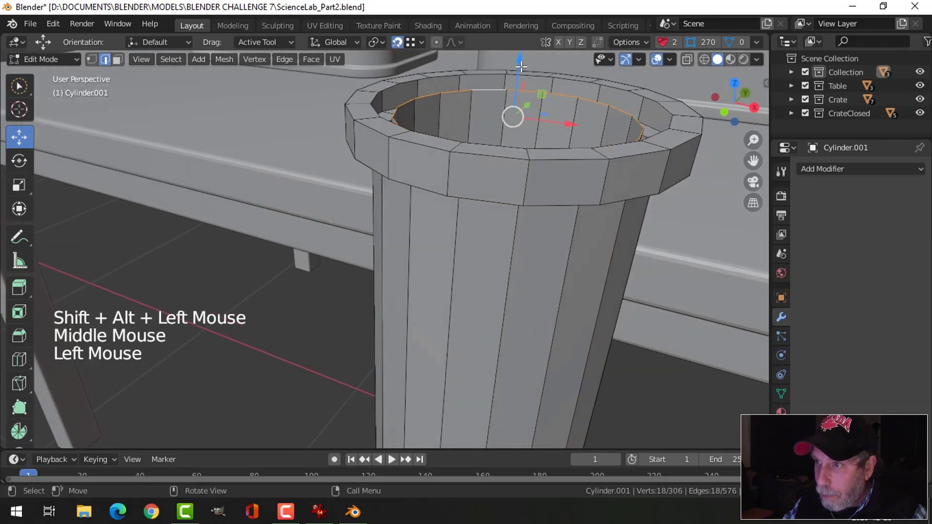
drag(518, 65, 468, 74)
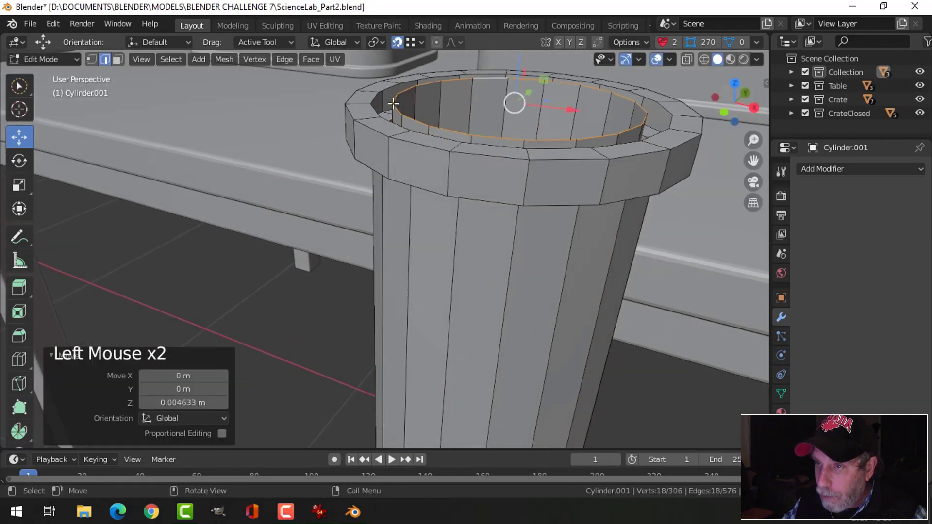
Close the gap in the tube's top rim by bridging the inner edge loop with the lip's edge loop.
alt+shift+click(371, 100)
key(ctrl+e)
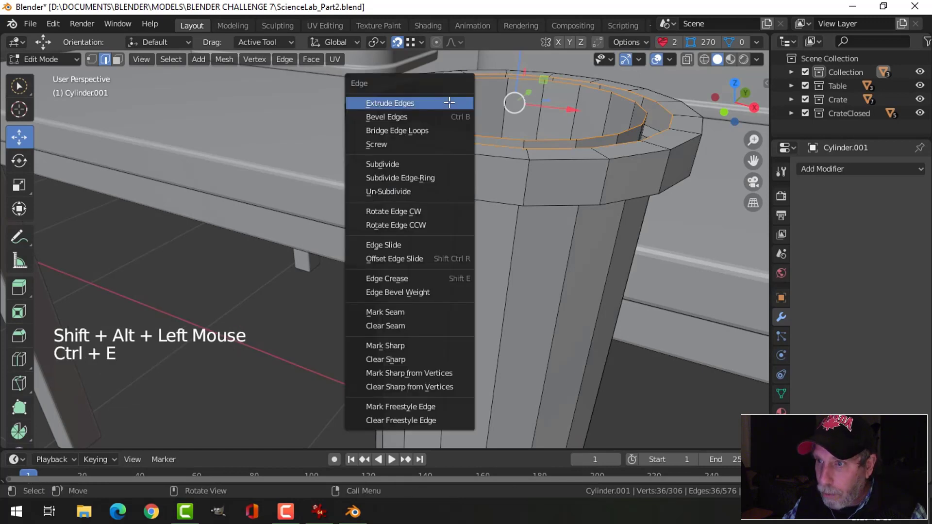
click(436, 130)
key(alt+a)
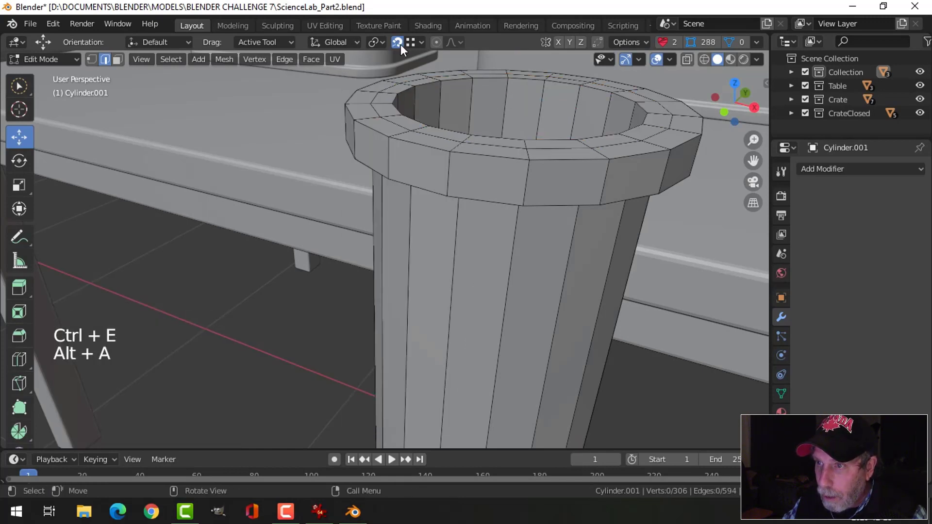
Turn off snapping, and give the tube object a level 1 Subdivision Surface modifier with smooth shading.
click(398, 42)
scroll(474, 138, down, 2)
scroll(474, 138, down, 3)
mouse_move(497, 198)
shift+middle_down()
mouse_move(474, 124)
mouse_move(498, 200)
shift+middle_up()
key(Tab)
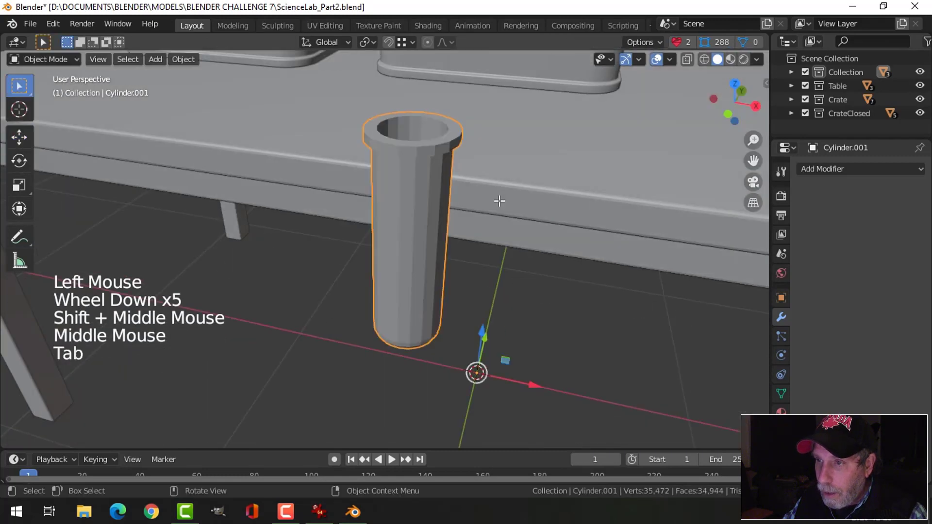
key(ctrl+1)
right_click(417, 184)
click(418, 186)
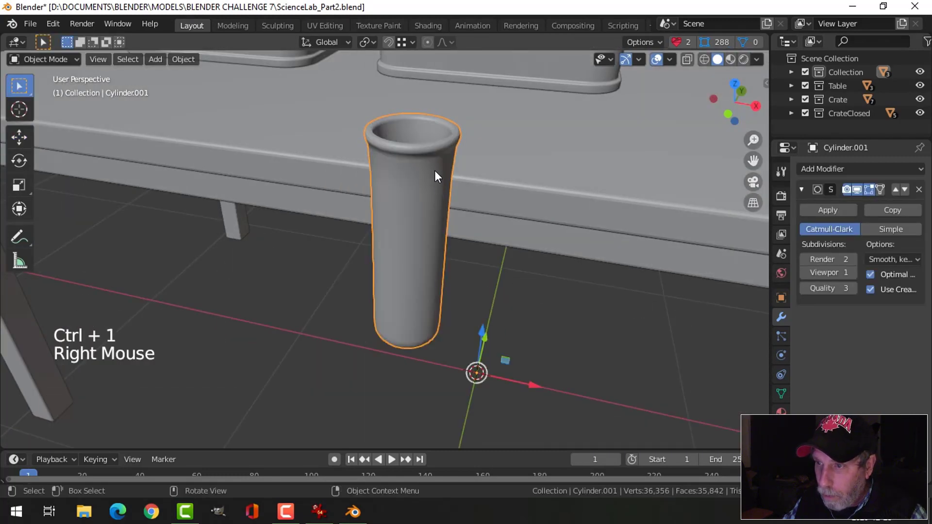
Add two horizontal loop cuts to the tube, one slid up close beneath the lip and one around the lip's outer side.
middle_drag(435, 170, 447, 194)
key(Tab)
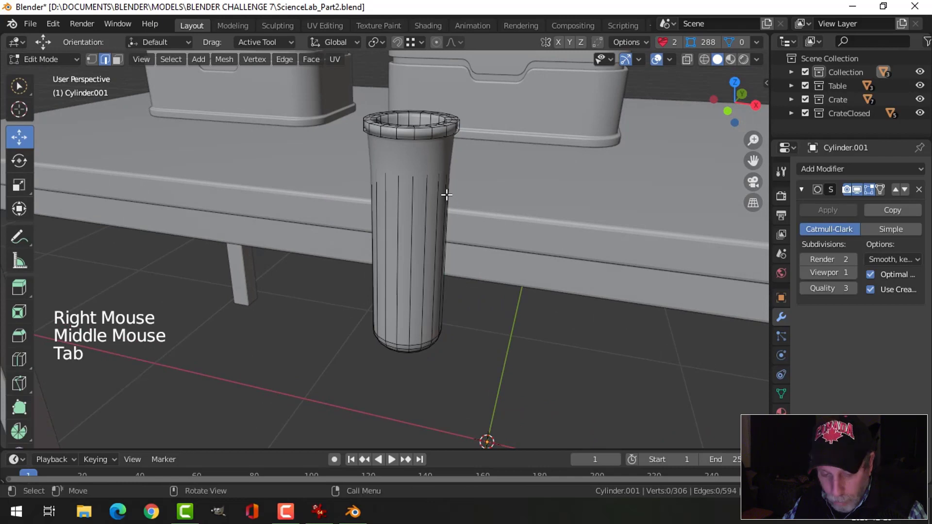
key(ctrl+r)
click(444, 193)
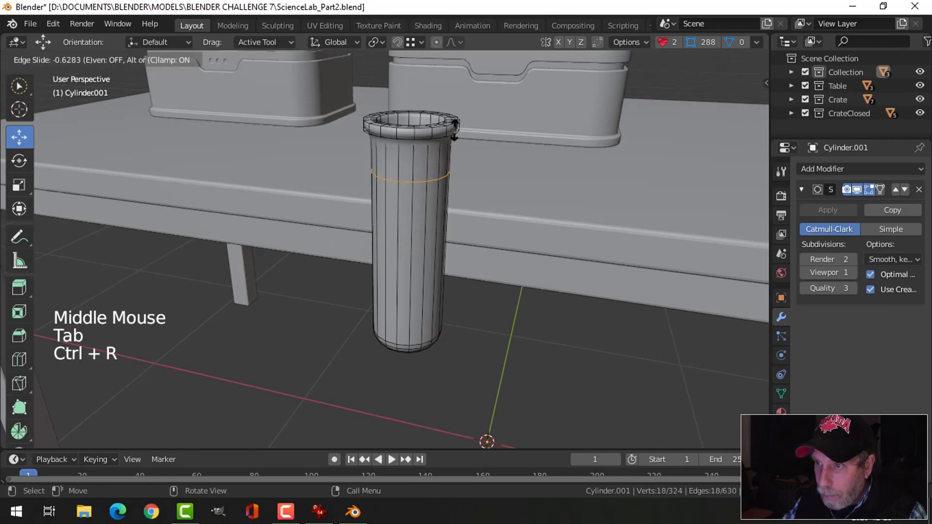
click(461, 101)
scroll(450, 139, up, 1)
key(ctrl+r)
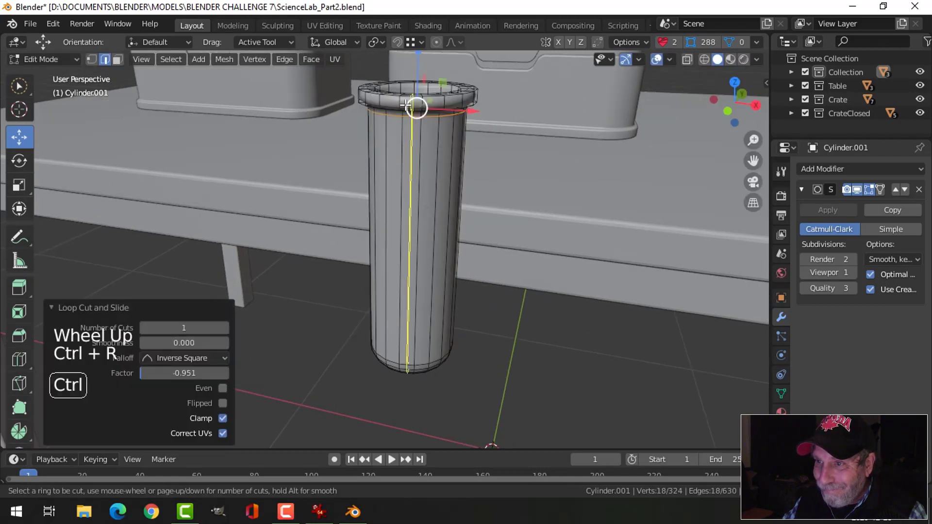
click(399, 101)
click(488, 139)
key(Tab)
scroll(481, 151, down, 2)
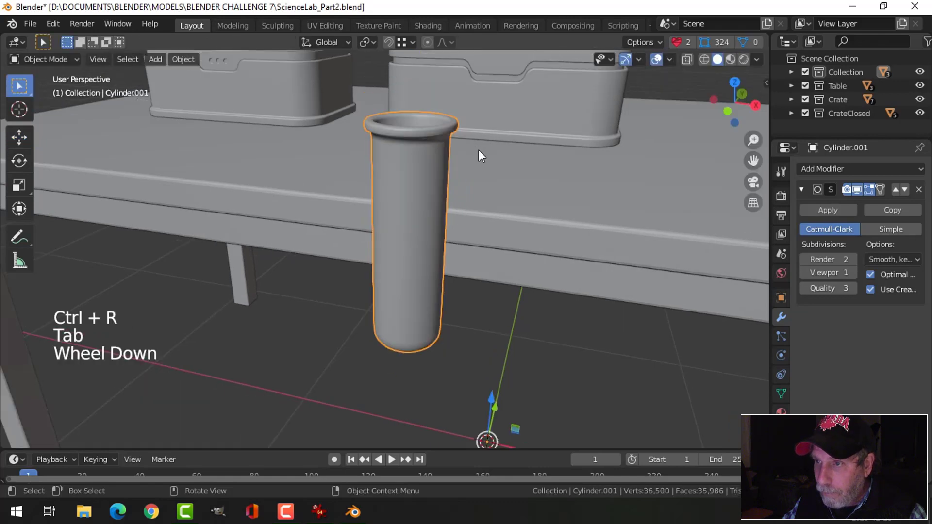
Move the tube in top view about 0.86 m along X and 1.06 m along Y, placing it beside the conical flask on the table.
key(alt+a)
middle_drag(478, 150, 476, 185)
middle_drag(476, 185, 439, 214)
scroll(438, 214, down, 1)
click(395, 209)
scroll(467, 204, down, 3)
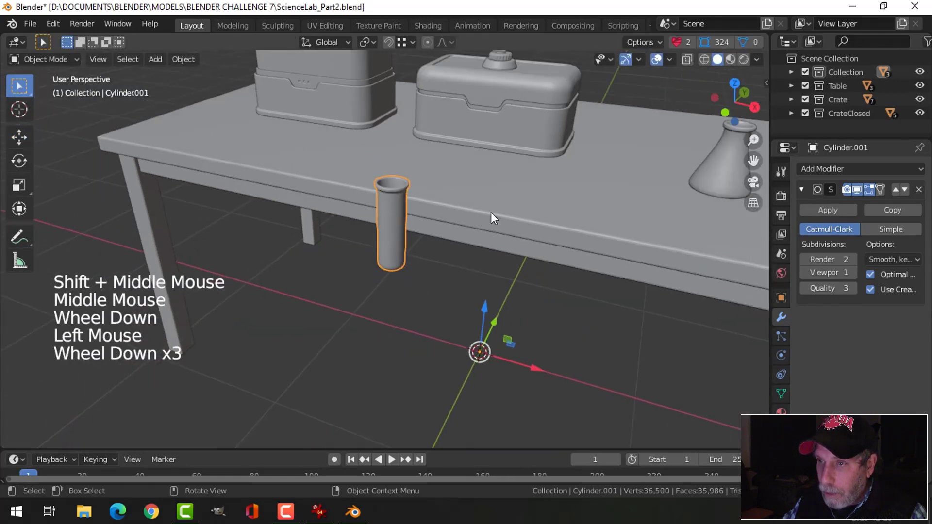
key(Tab)
key(a)
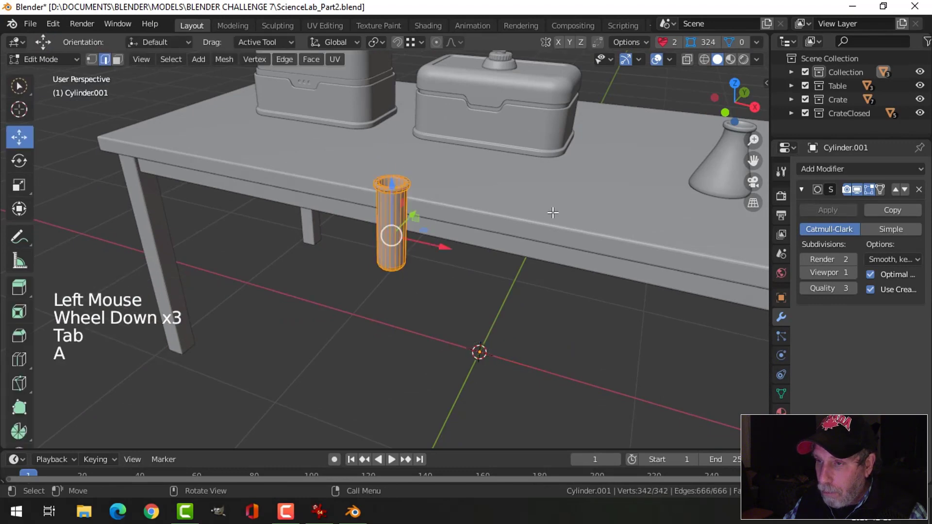
key(Tab)
key(KP_7)
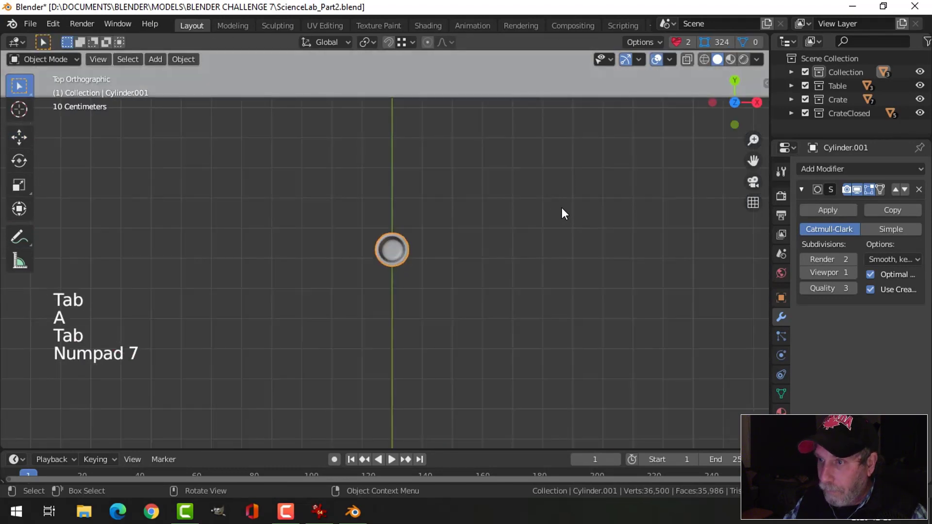
scroll(561, 208, down, 6)
key(g)
click(657, 125)
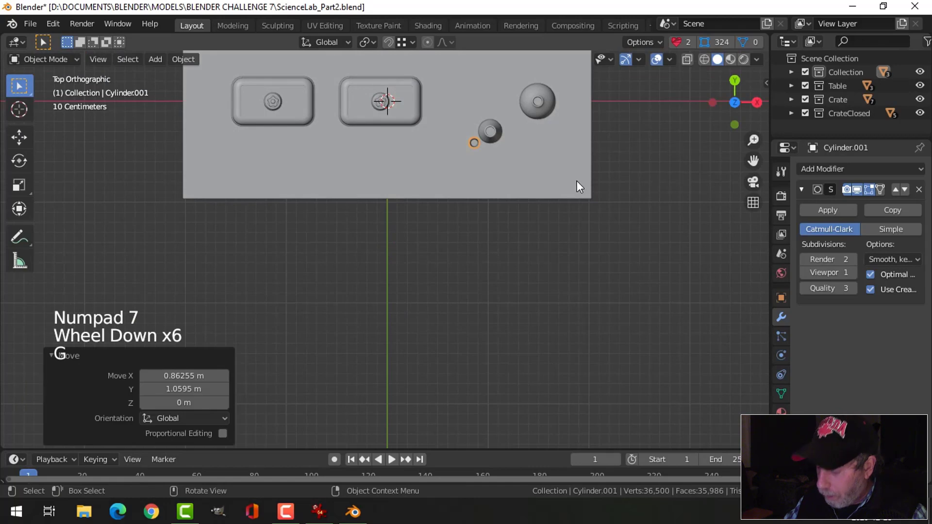
Set the test tube's origin to its geometry.
key(KP_1)
scroll(550, 231, up, 3)
shift+middle_drag(549, 231, 378, 219)
click(183, 59)
mouse_move(203, 89)
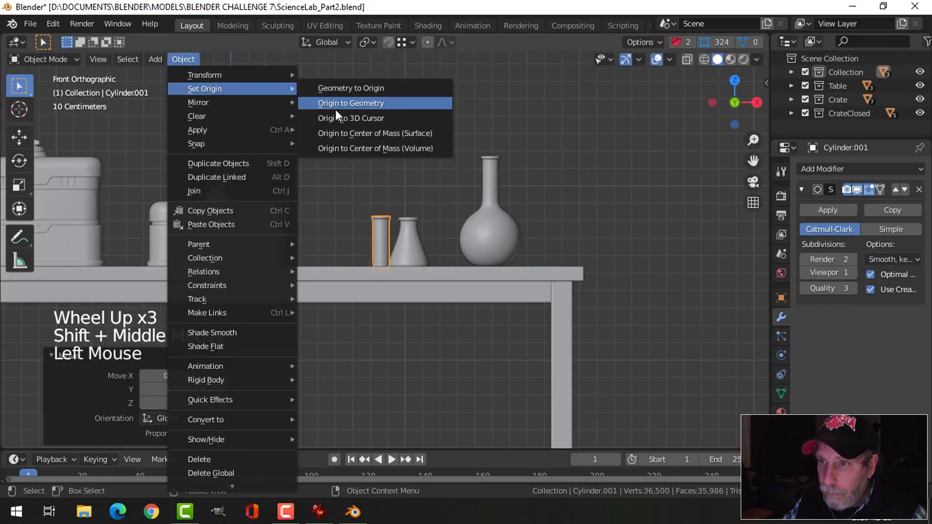
click(339, 103)
Scale the whole tube mesh to 0.772 in X and Y and to 1.019 in Z in Edit Mode.
scroll(449, 159, up, 3)
key(Tab)
key(a)
scroll(449, 161, up, 2)
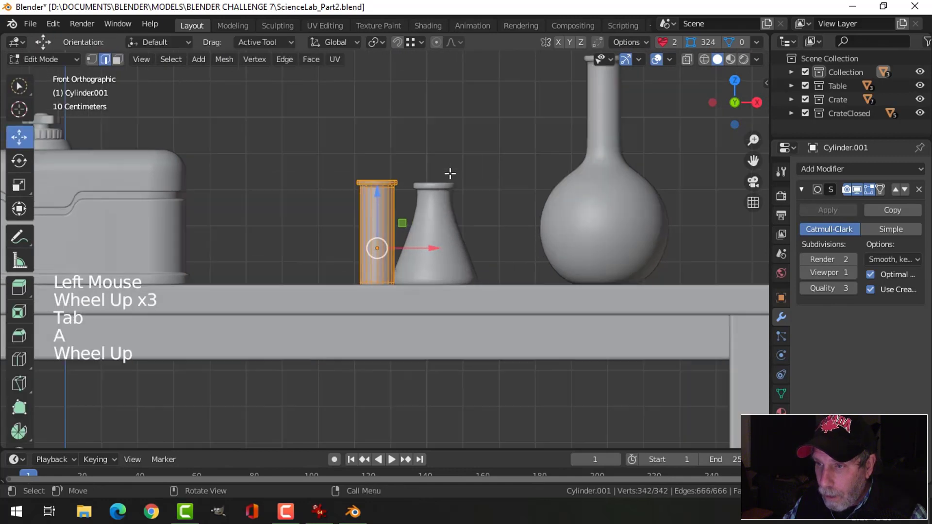
key(s)
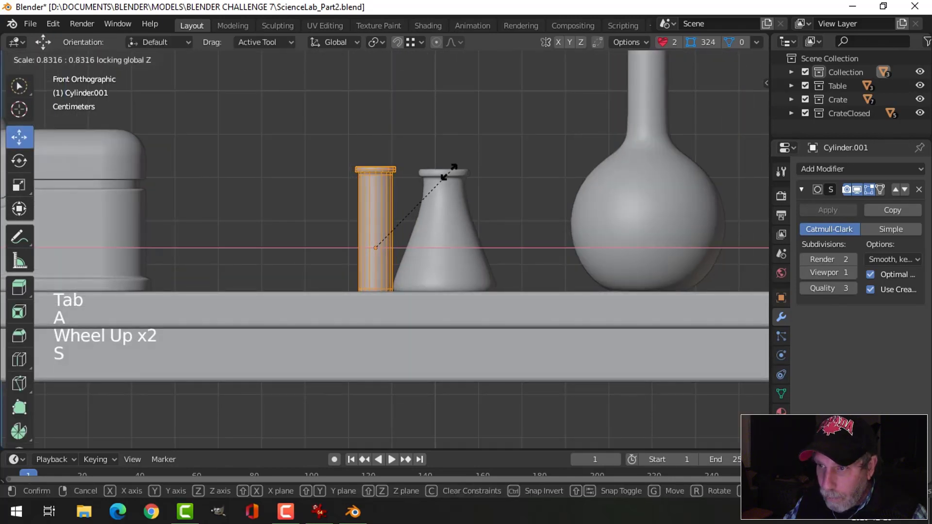
click(441, 173)
key(s)
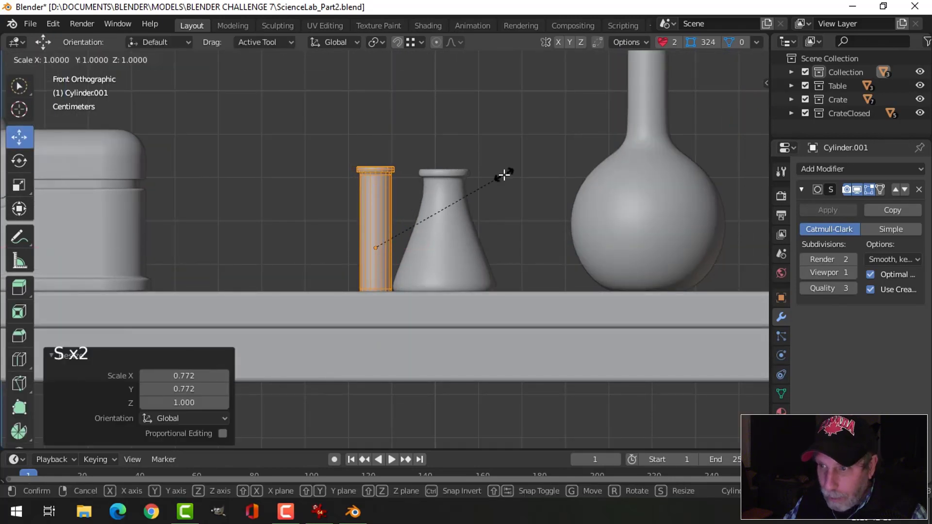
key(z)
click(429, 176)
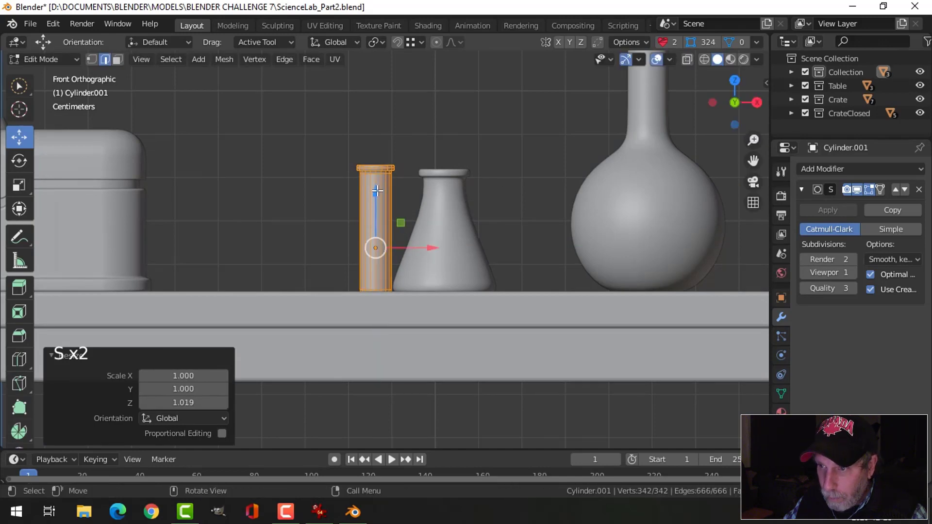
Raise the tube mesh about 0.017 m so its bottom rests on the tabletop, and save the file.
drag(376, 191, 376, 183)
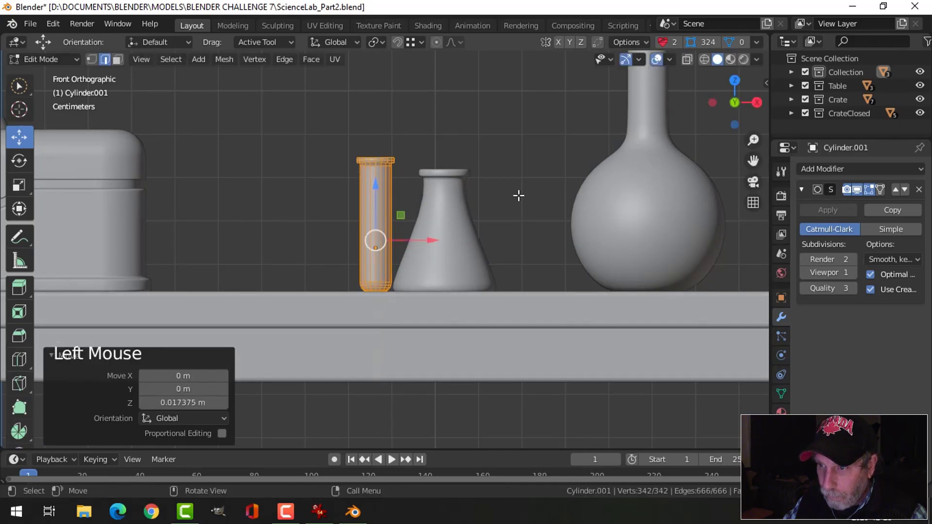
key(Tab)
scroll(514, 192, down, 2)
key(alt+a)
middle_drag(514, 192, 458, 247)
scroll(475, 202, down, 3)
scroll(438, 227, up, 1)
shift+middle_drag(476, 202, 447, 230)
scroll(438, 228, up, 2)
scroll(408, 241, up, 3)
scroll(403, 232, down, 2)
scroll(403, 232, down, 2)
key(ctrl+s)
Snap the 3D cursor to the test tube and add a plane mesh there.
click(418, 215)
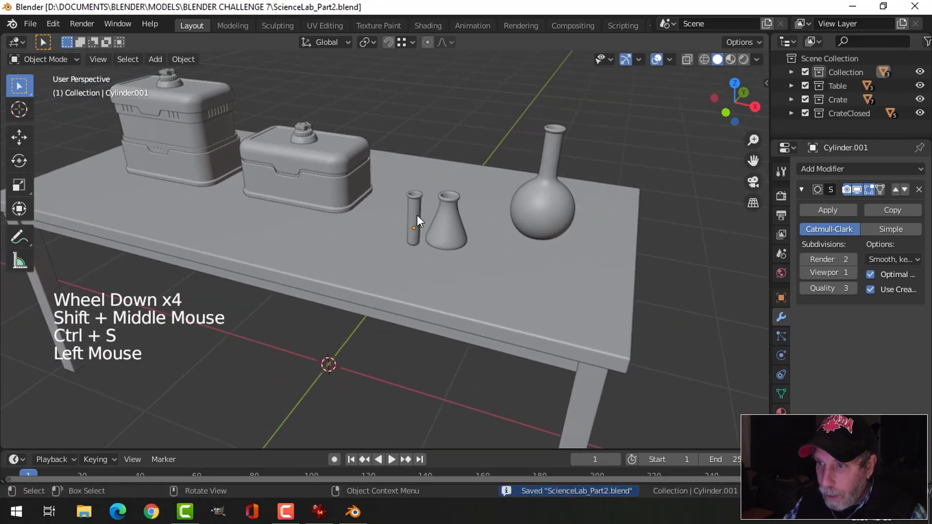
key(shift+s)
middle_drag(476, 319, 479, 249)
key(shift+a)
mouse_move(447, 218)
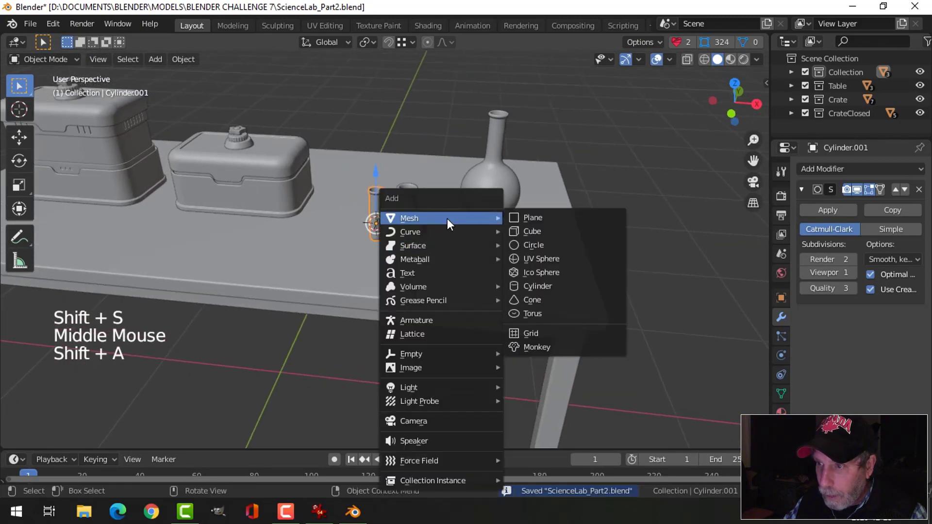
click(532, 217)
Scale the plane down to about 0.17 in Edit Mode and move it to the free tabletop area beside the conical flask.
scroll(447, 224, down, 3)
middle_drag(441, 223, 502, 250)
key(Tab)
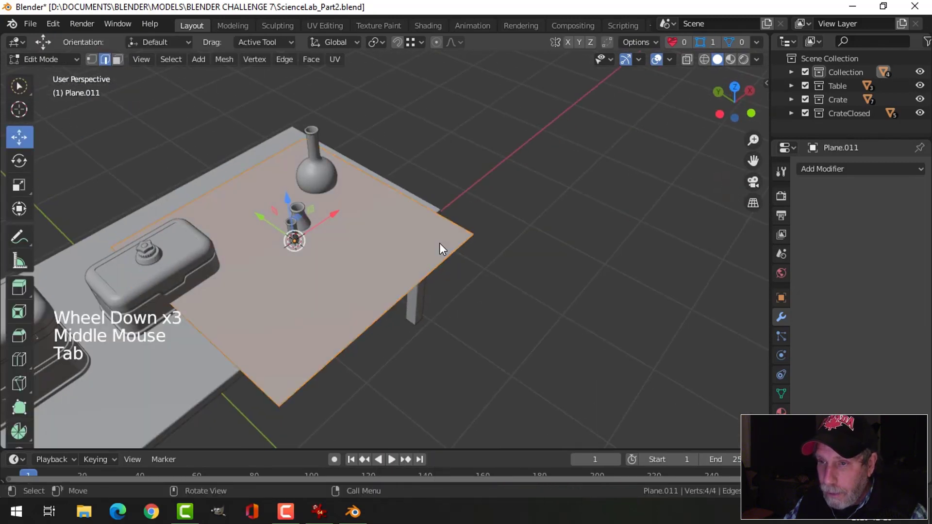
middle_drag(439, 243, 512, 237)
key(s)
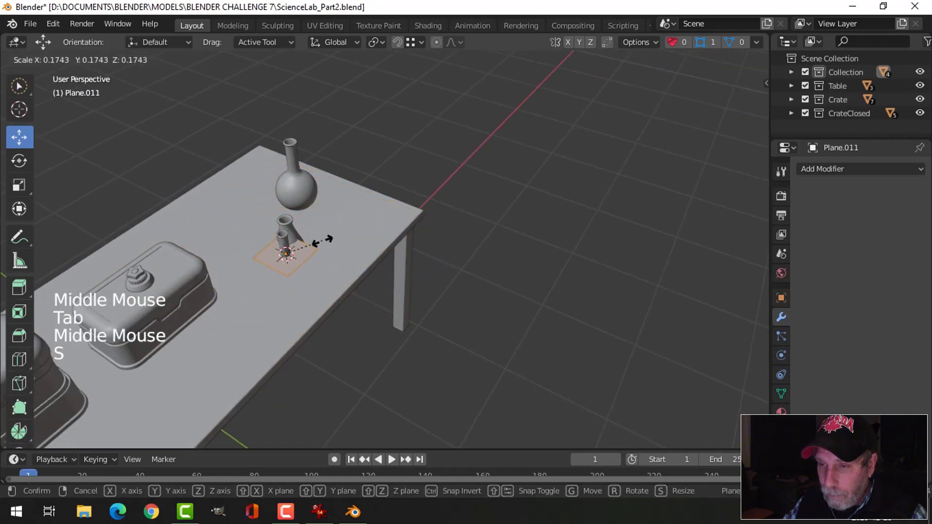
click(323, 241)
drag(301, 241, 424, 200)
Shape the plane into a long rectangle by narrowing it along Y and scaling it to 1.374 along X.
mouse_move(424, 199)
middle_down()
mouse_move(435, 229)
mouse_move(418, 222)
mouse_move(420, 184)
mouse_move(388, 194)
mouse_move(464, 204)
mouse_move(422, 202)
middle_up()
scroll(418, 221, up, 2)
key(s)
key(y)
click(382, 213)
scroll(383, 199, up, 2)
scroll(383, 199, up, 1)
key(s)
key(x)
click(454, 196)
Divide the plane through its middle in both directions with two centred loop cuts.
scroll(384, 185, up, 1)
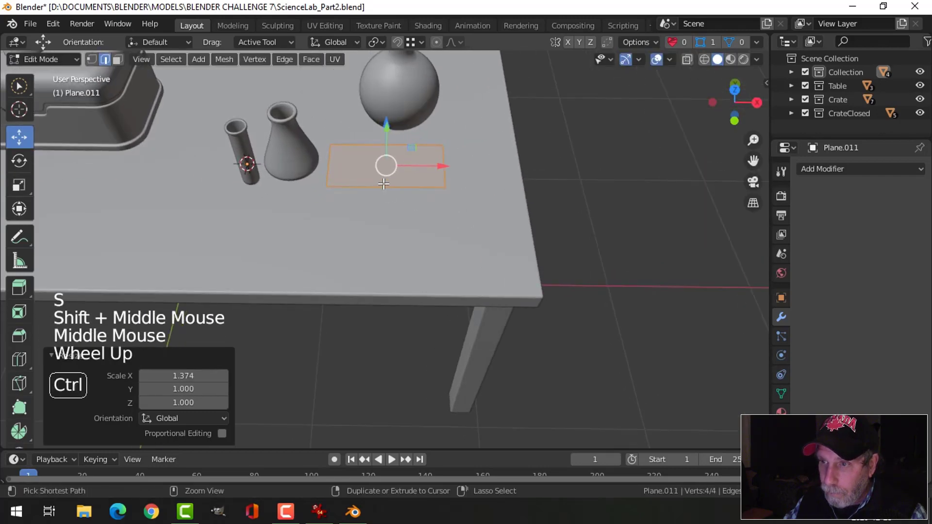
key(ctrl+r)
click(384, 184)
scroll(436, 165, up, 3)
shift+middle_drag(481, 140, 495, 160)
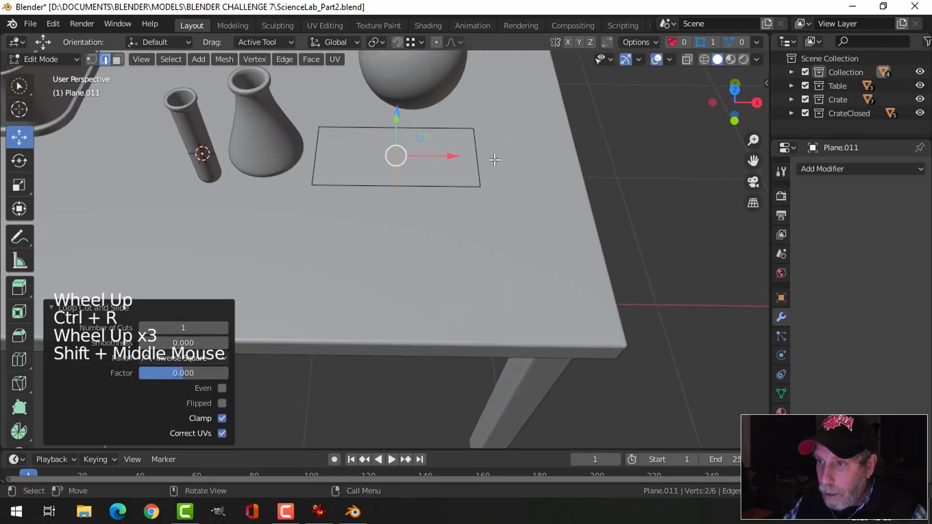
key(ctrl+r)
click(470, 150)
right_click(470, 150)
Add four more centred loop cuts to divide the plane into a grid of four columns and four rows.
key(ctrl+r)
click(352, 182)
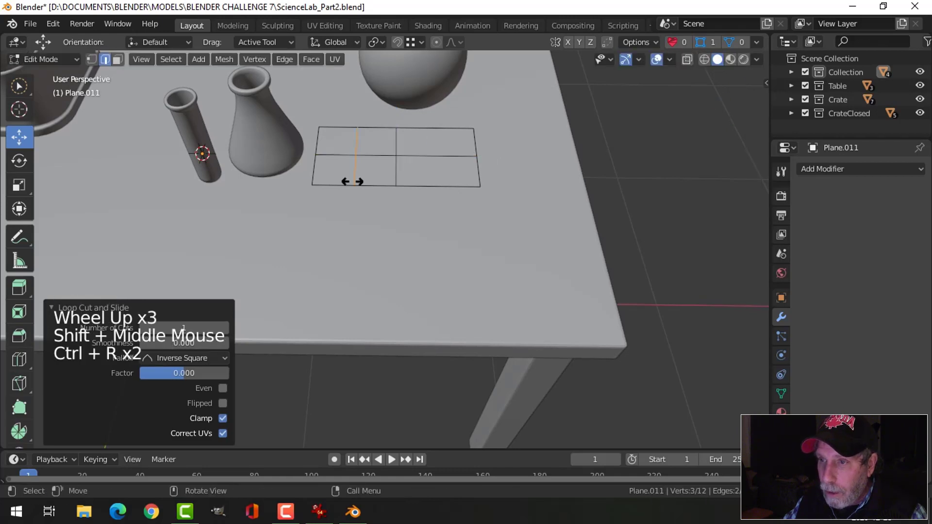
right_click(352, 182)
key(ctrl+r)
click(433, 179)
right_click(433, 179)
key(ctrl+r)
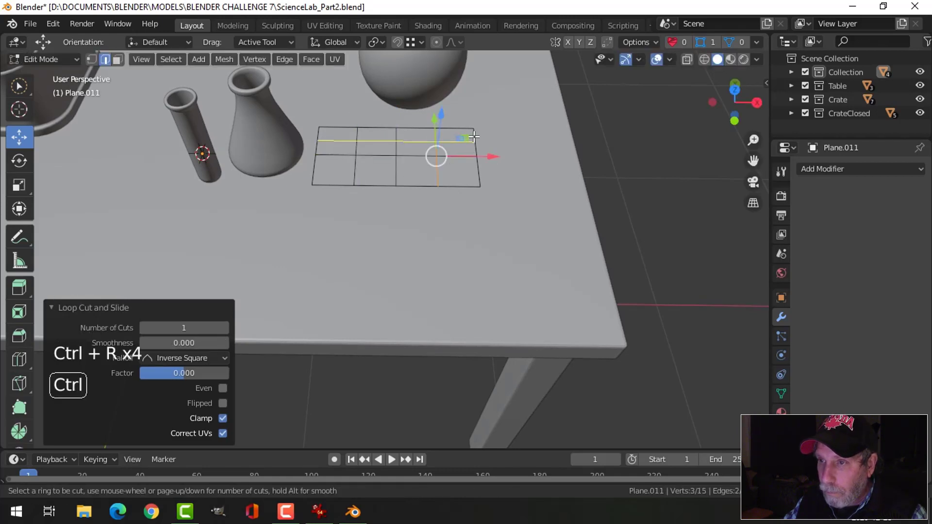
click(474, 137)
right_click(474, 137)
key(ctrl+r)
click(475, 163)
right_click(474, 162)
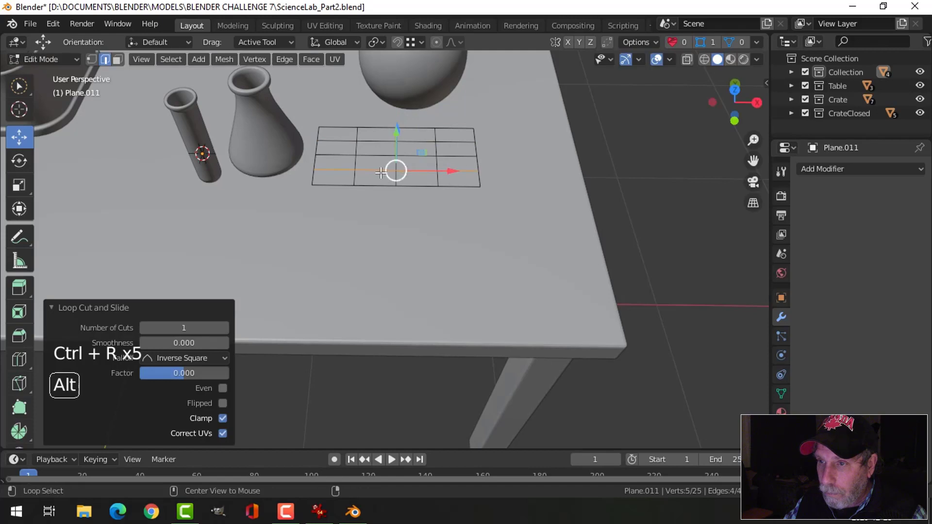
Halve each of the plane's four columns with a centred loop cut to make eight columns, and clear the selection.
key(alt+a)
key(ctrl+r)
click(351, 173)
right_click(353, 174)
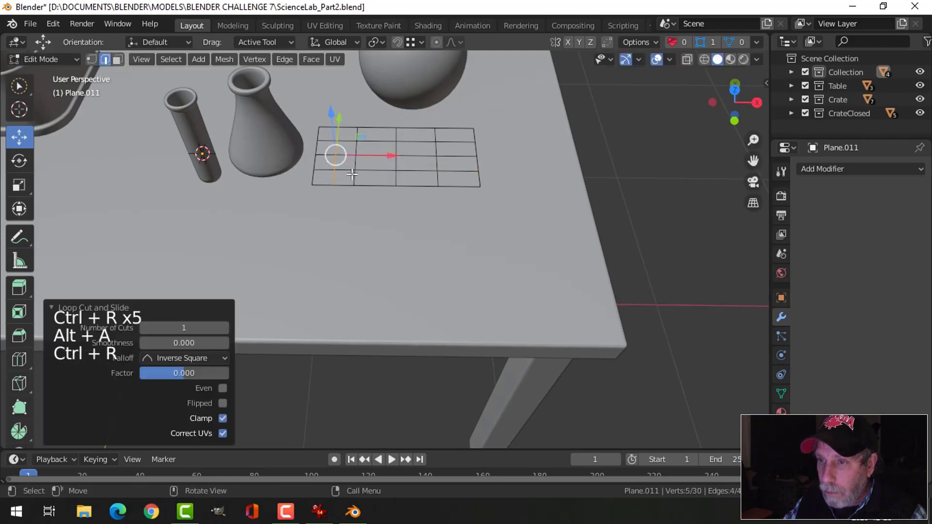
key(ctrl+r)
click(368, 174)
right_click(368, 174)
key(ctrl+r)
click(419, 182)
right_click(420, 181)
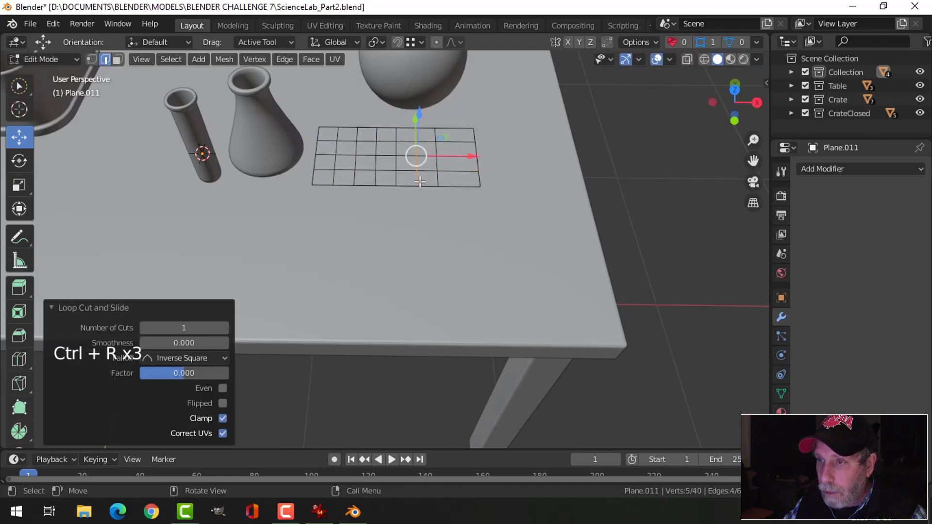
key(ctrl+r)
click(462, 180)
right_click(461, 180)
key(alt+a)
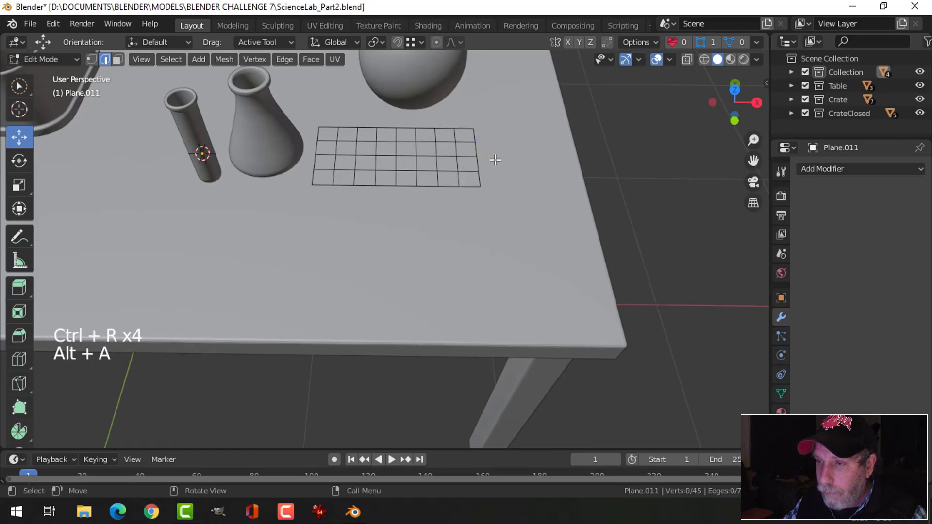
Switch to face selection and try out selecting two 2-by-2 blocks of faces in the grid's middle rows.
scroll(495, 159, up, 1)
key(3)
key(c)
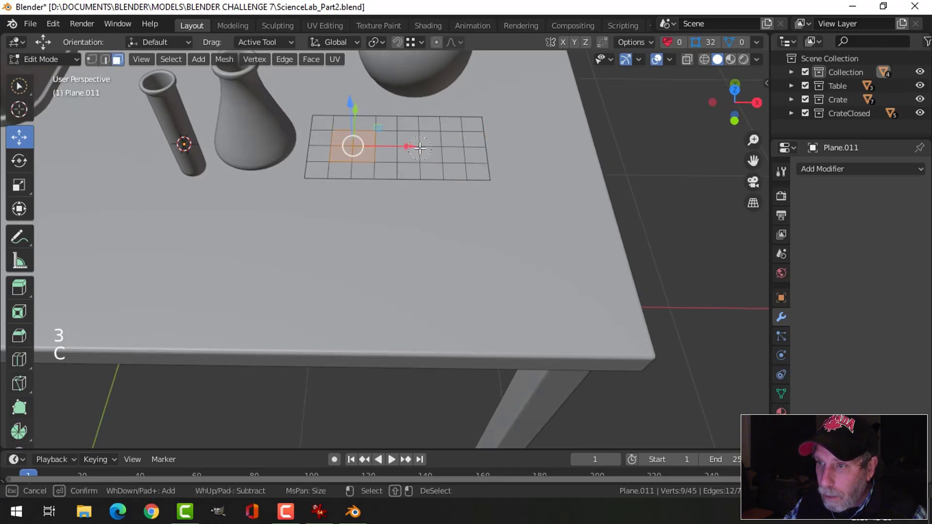
right_click(497, 162)
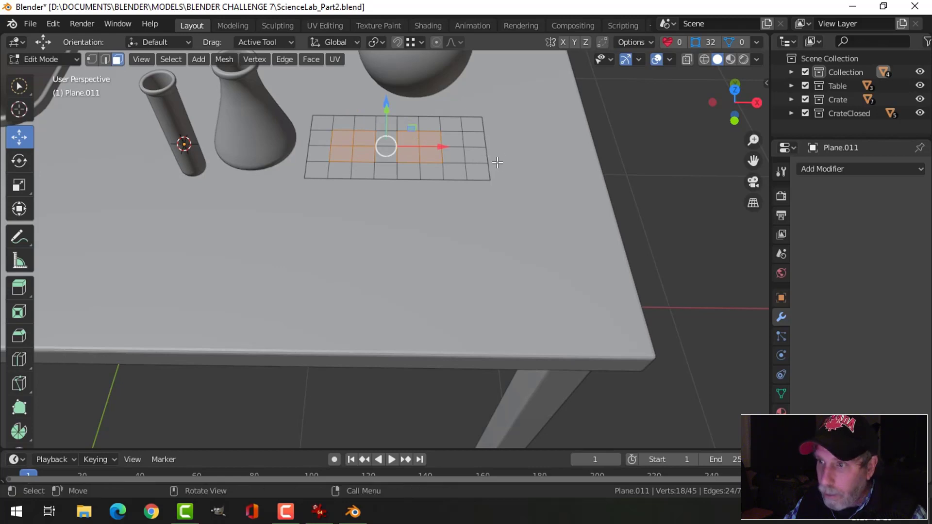
key(alt+a)
Select the outermost column of faces at the grid's +X end with Circle Select and delete those faces.
key(c)
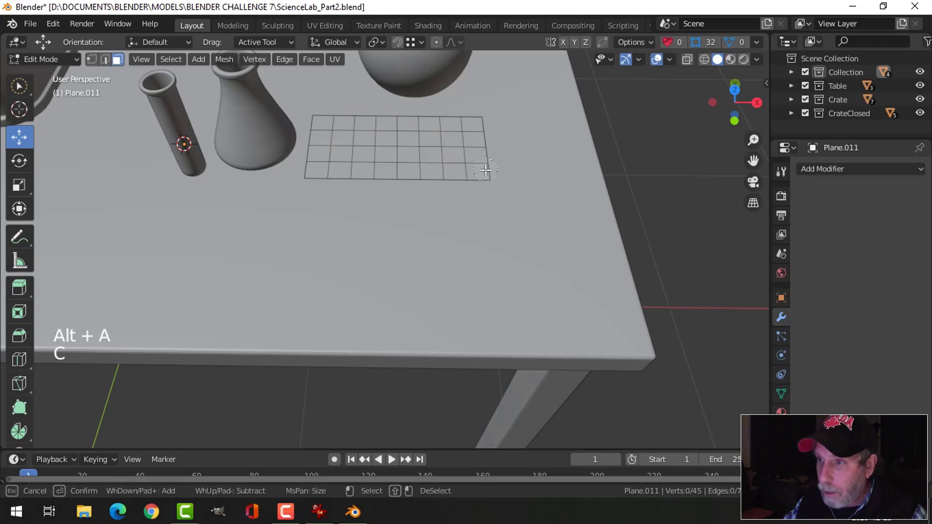
right_click(518, 136)
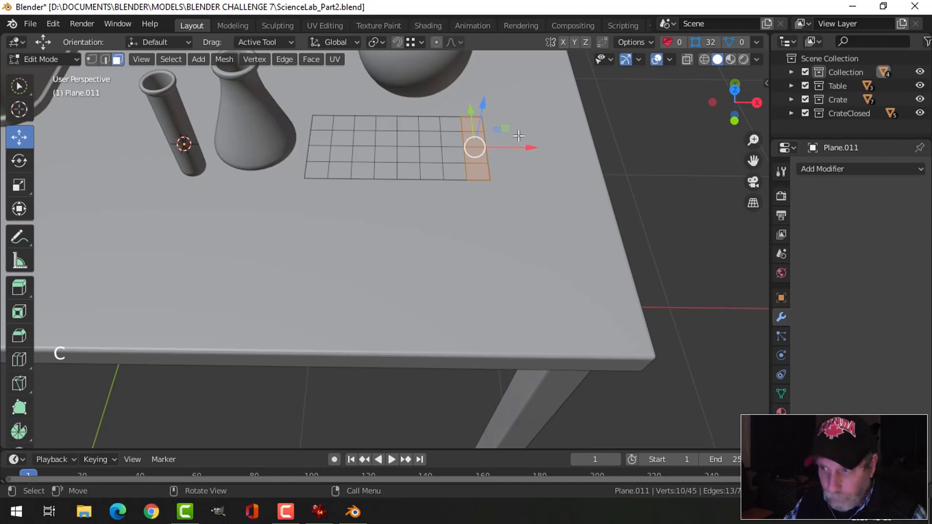
key(x)
click(511, 137)
key(alt+a)
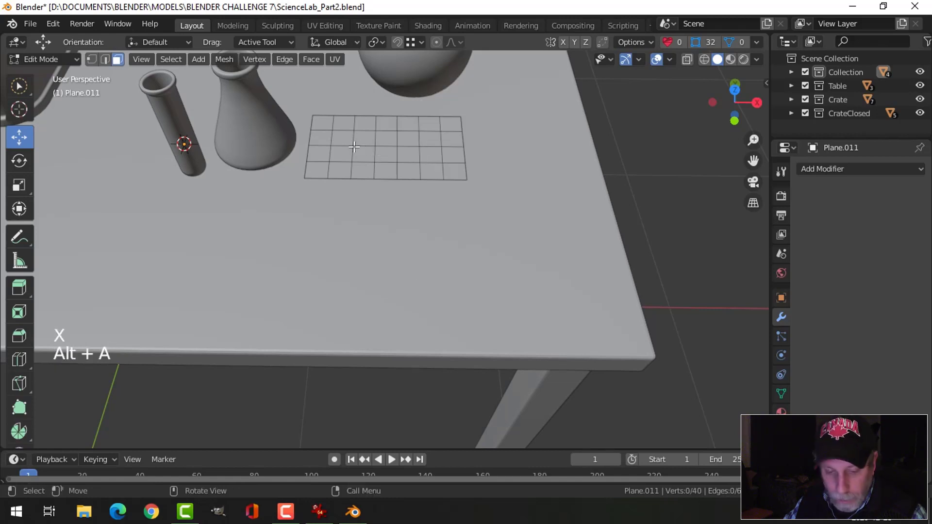
click(354, 147)
key(alt+a)
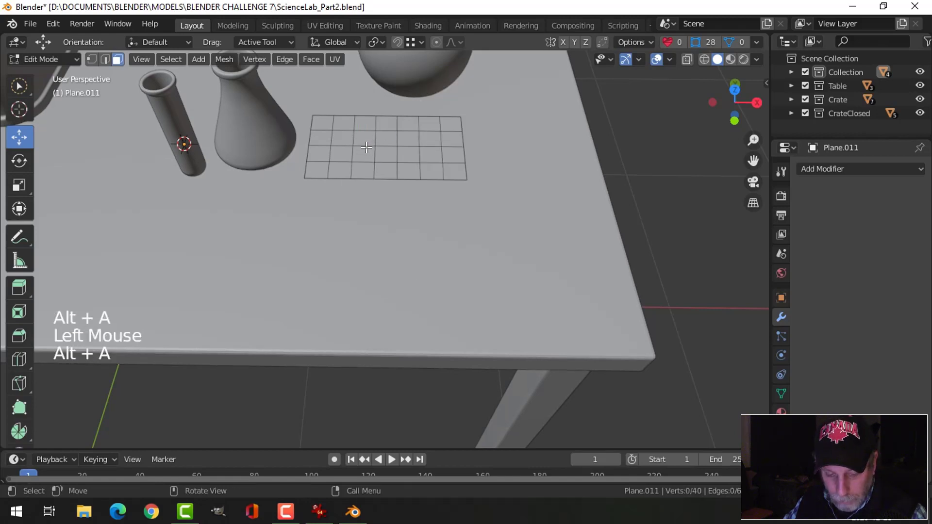
key(c)
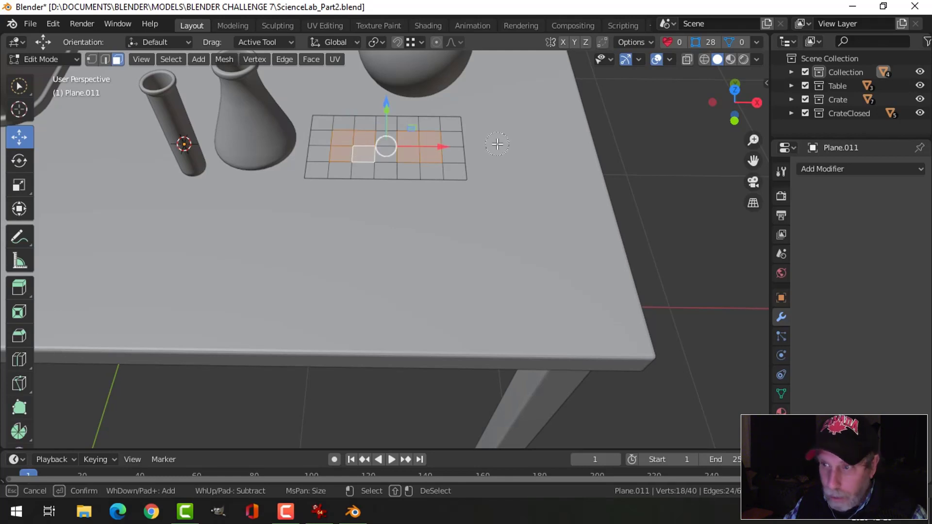
scroll(497, 144, up, 3)
shift+middle_drag(506, 160, 502, 228)
key(alt+a)
key(Tab)
scroll(541, 200, down, 2)
key(alt+a)
click(502, 228)
key(Tab)
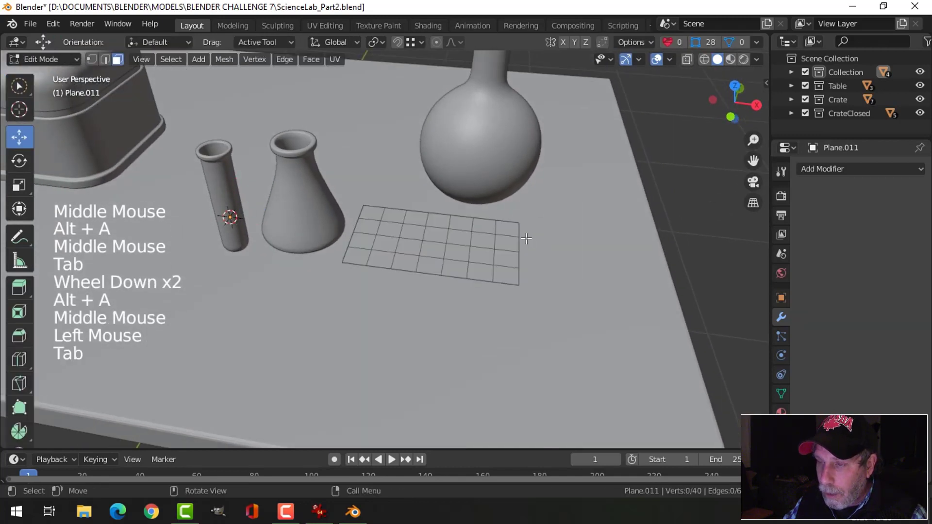
Select the grid's complete outer edge loop and separate a duplicate raised above the plane into its own object.
key(2)
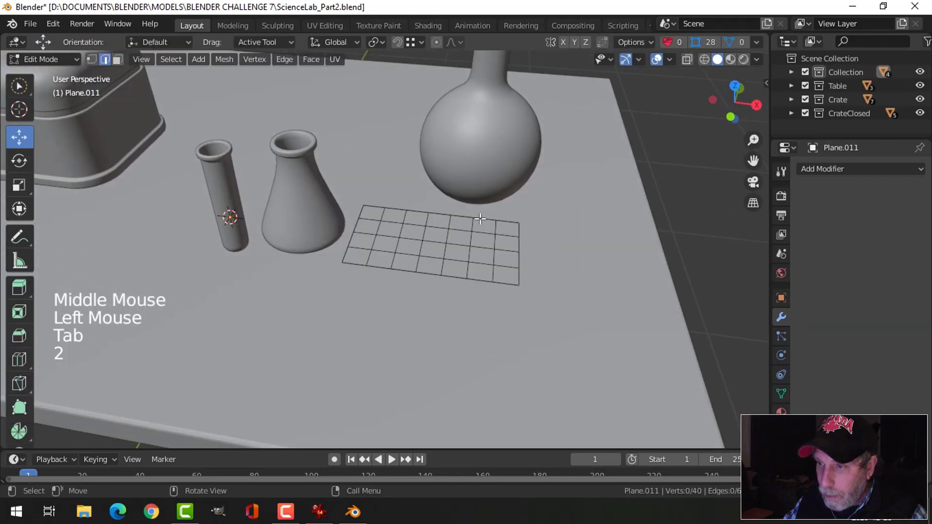
alt+shift+click(461, 216)
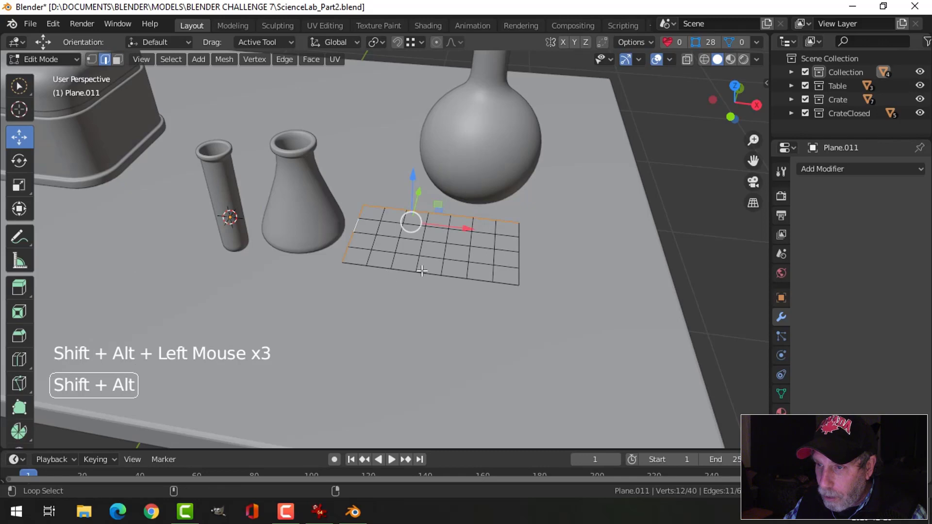
alt+shift+click(520, 242)
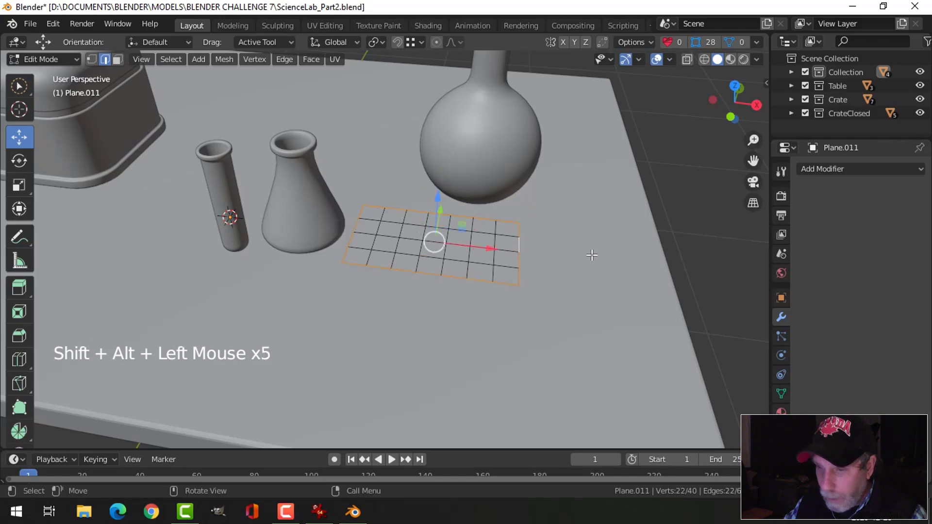
key(shift+d)
middle_drag(591, 255, 462, 251)
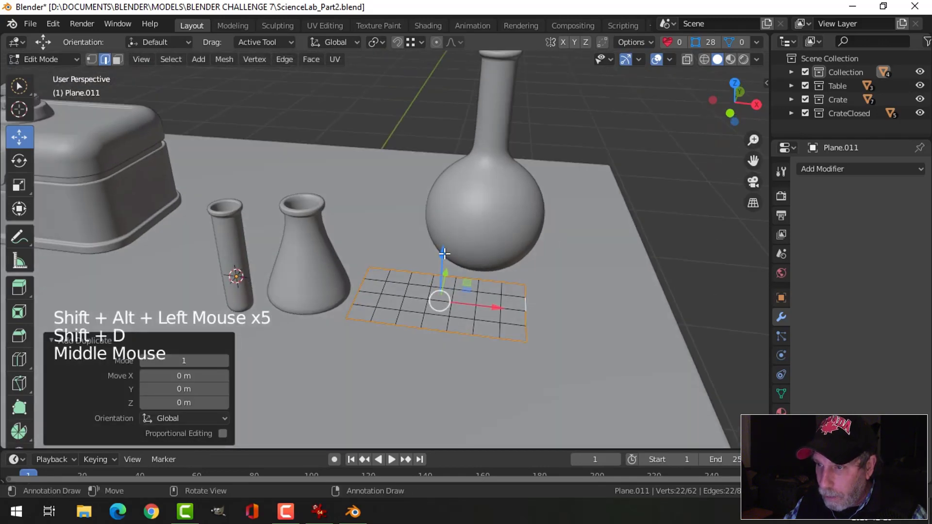
drag(444, 253, 444, 201)
key(p)
click(569, 217)
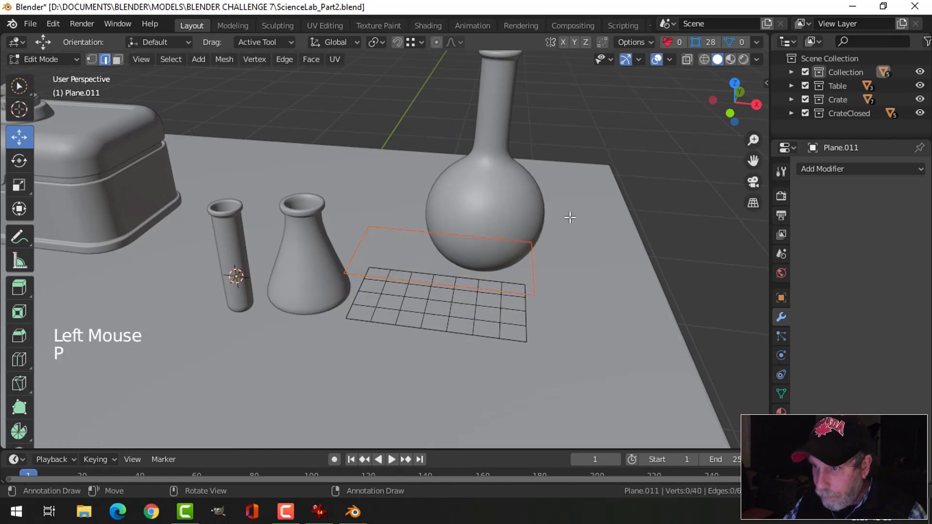
Dissolve all the intermediate vertices along the four sides of the separated outline, keeping only its corner vertices.
key(Tab)
click(480, 235)
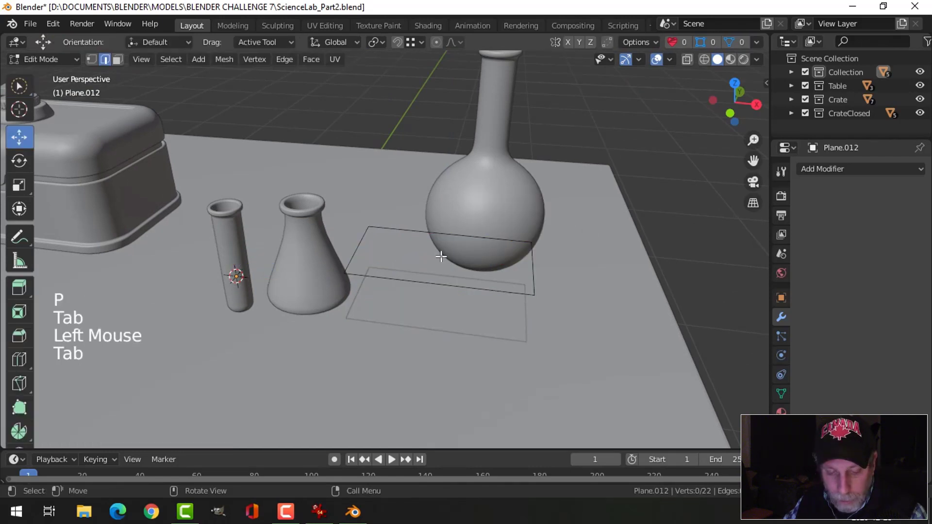
key(1)
scroll(436, 255, up, 1)
key(v)
click(440, 237)
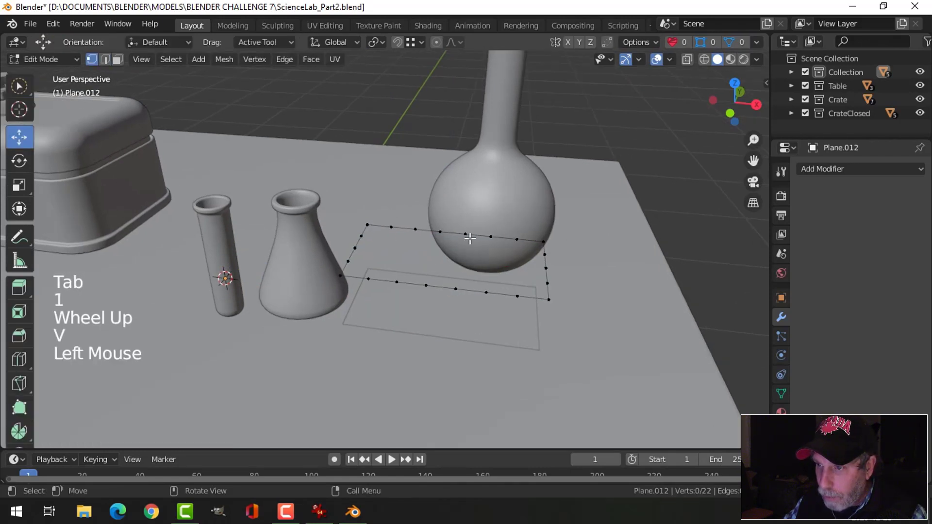
key(v)
click(411, 233)
key(b)
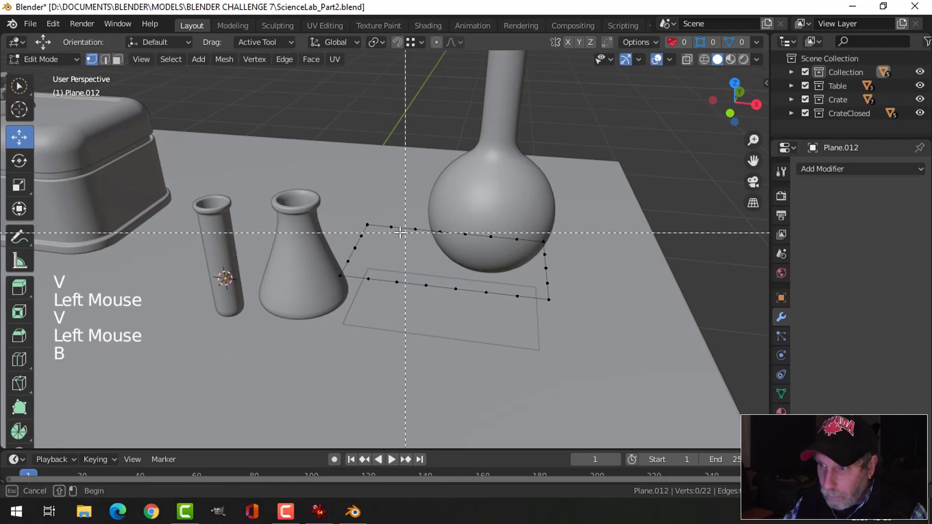
drag(379, 208, 522, 249)
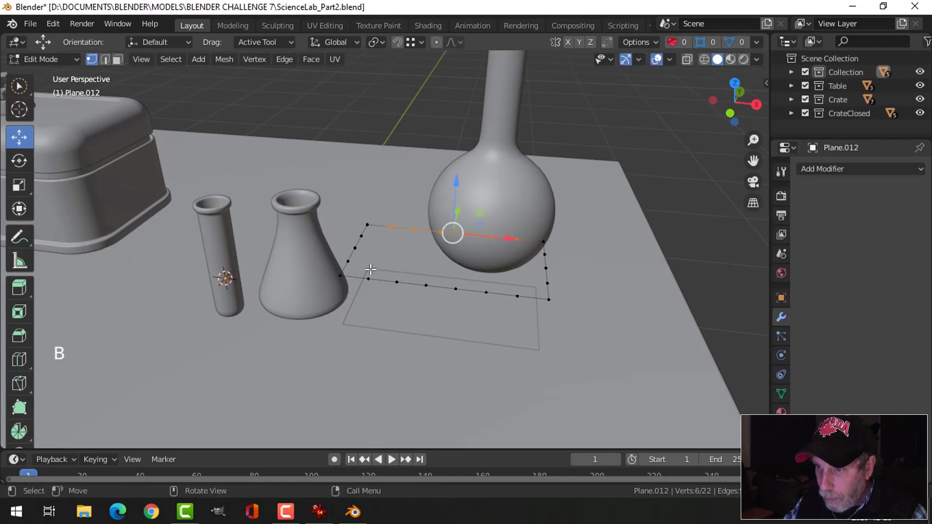
key(b)
drag(524, 309, 524, 309)
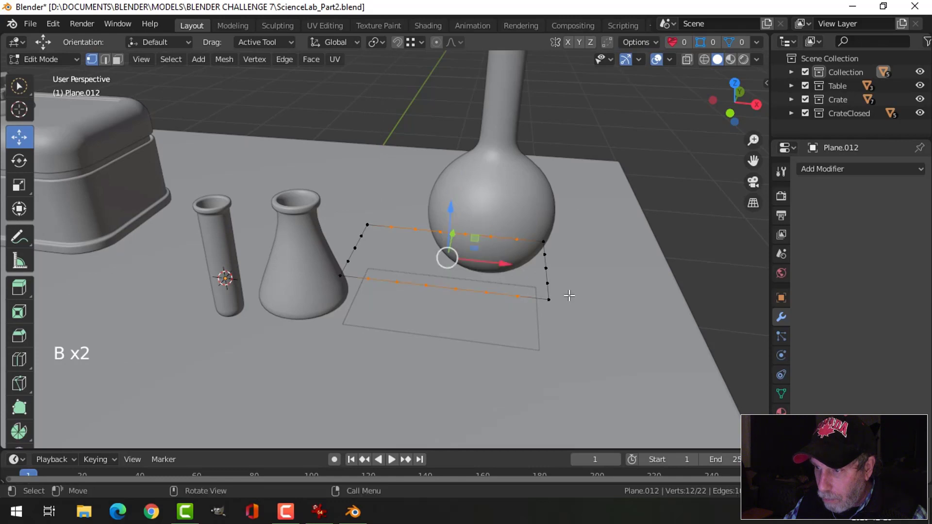
key(c)
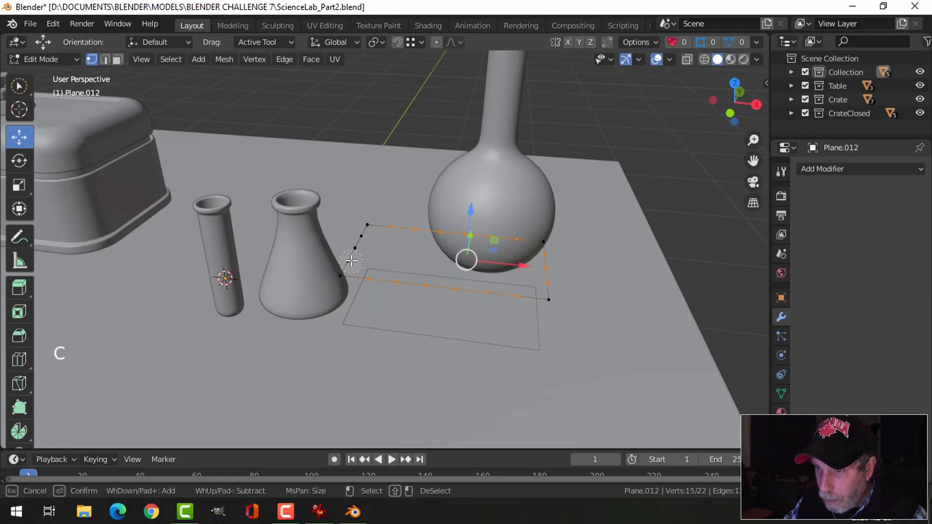
right_click(431, 257)
key(x)
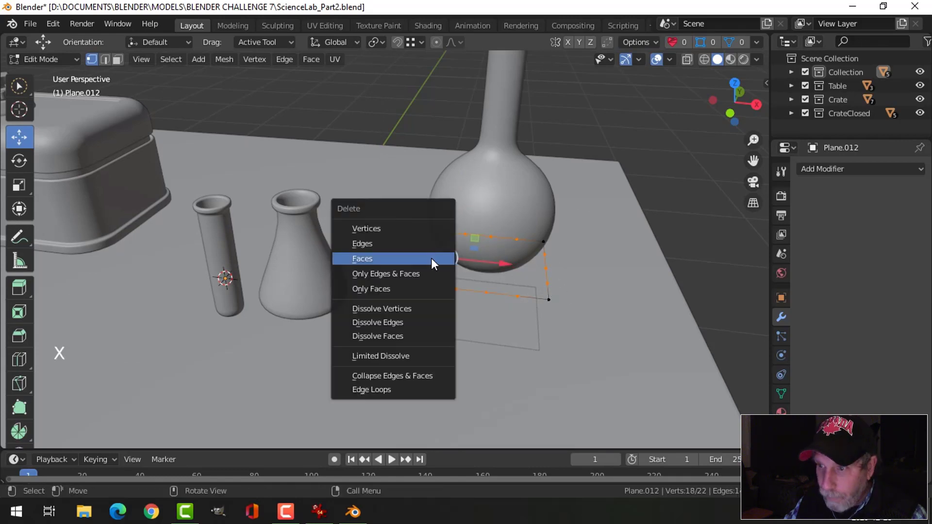
click(407, 304)
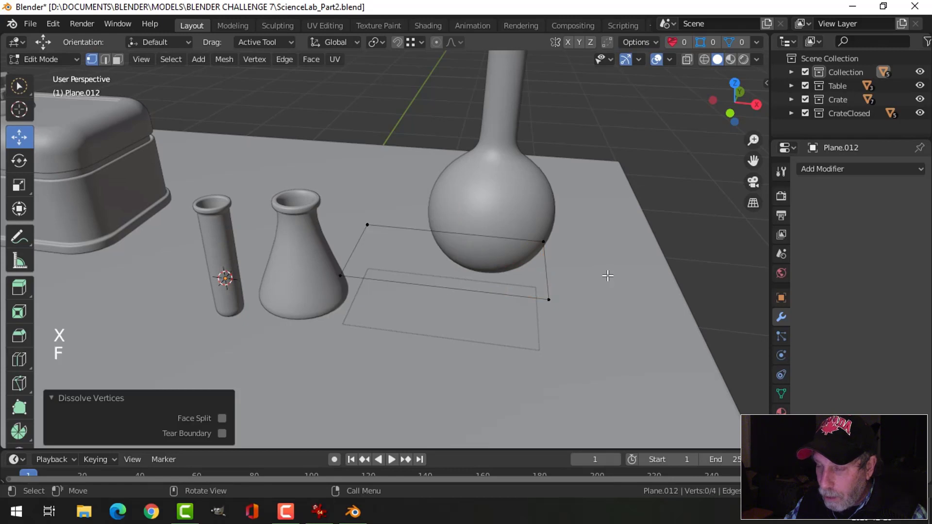
Fill the four-corner outline with a face and hide that plane object.
key(a)
key(f)
key(alt+a)
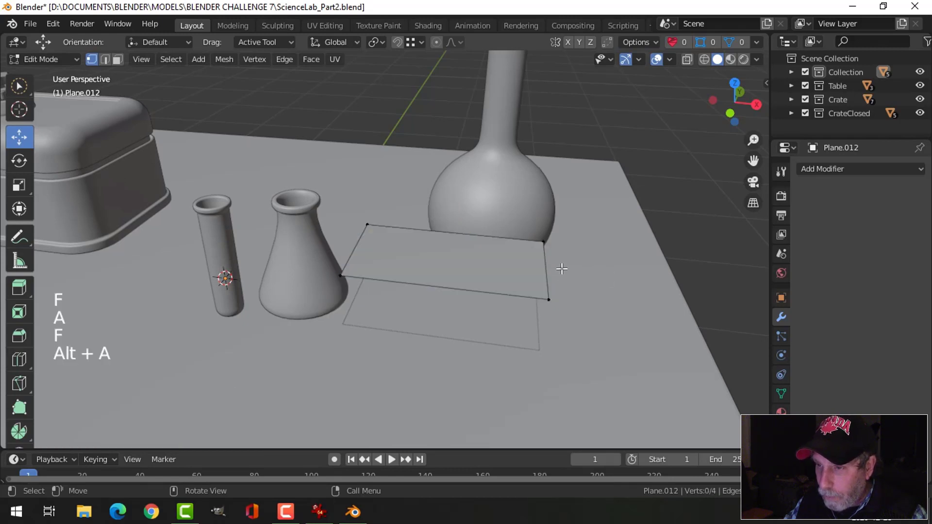
key(Tab)
key(alt+a)
click(507, 285)
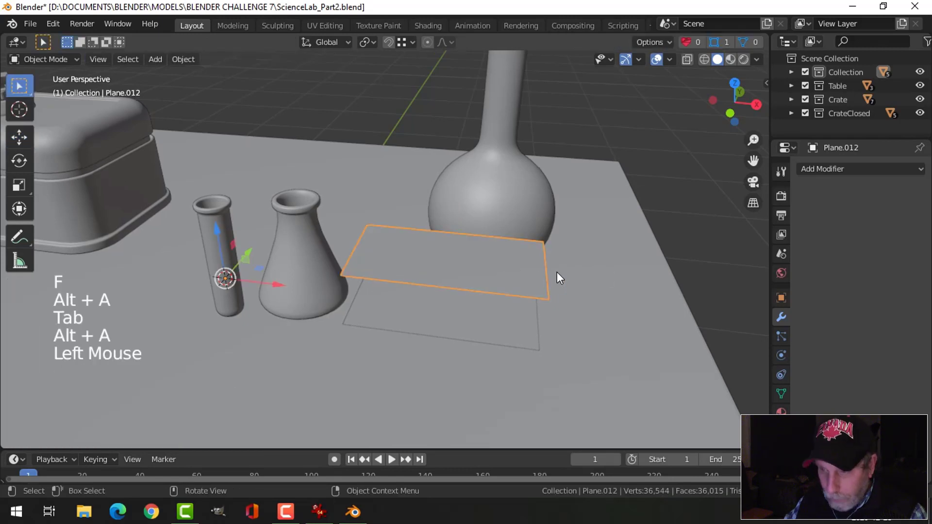
key(h)
Inset two separate 2-by-2 face blocks in the gridded plane's middle rows by about 0.007 m.
click(501, 314)
shift+middle_drag(501, 315, 553, 252)
key(Tab)
scroll(535, 283, up, 1)
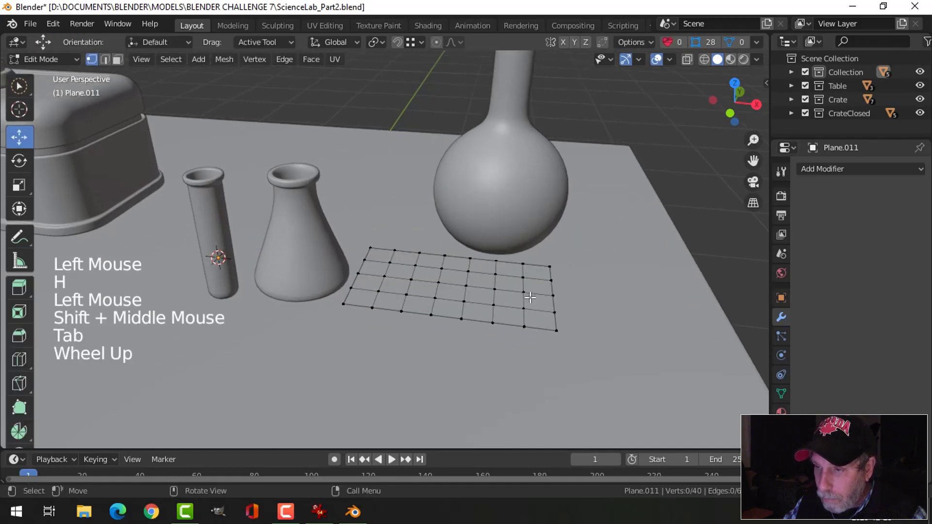
shift+middle_drag(535, 283, 530, 283)
middle_drag(530, 282, 499, 277)
key(3)
key(c)
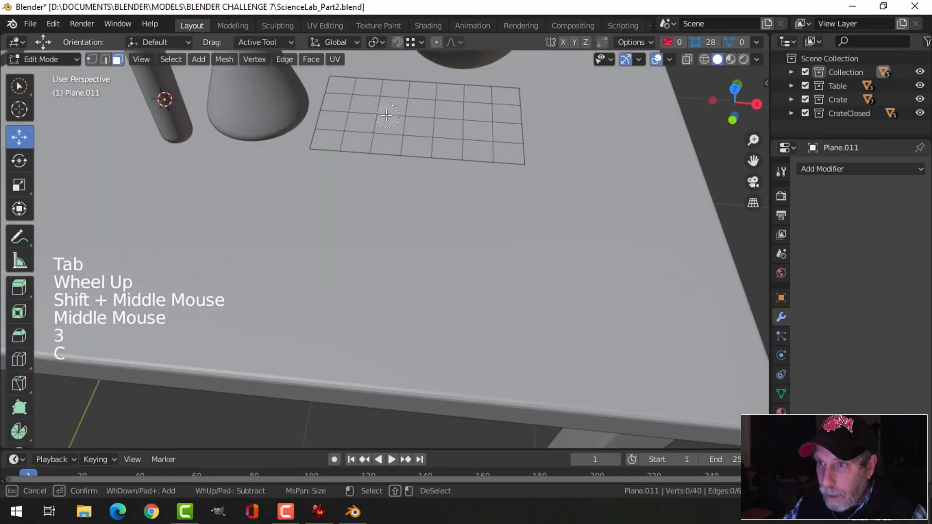
click(384, 112)
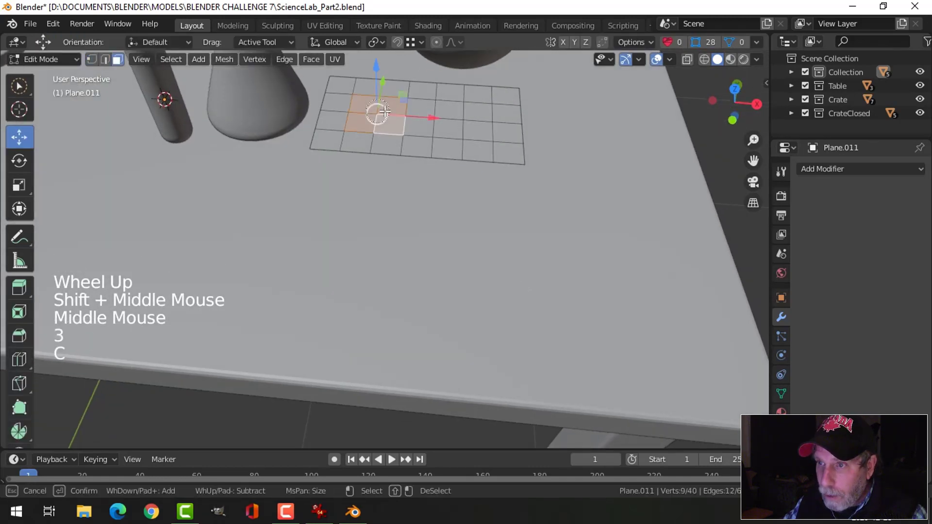
right_click(545, 144)
scroll(532, 156, up, 2)
shift+middle_drag(532, 156, 539, 330)
scroll(553, 253, up, 1)
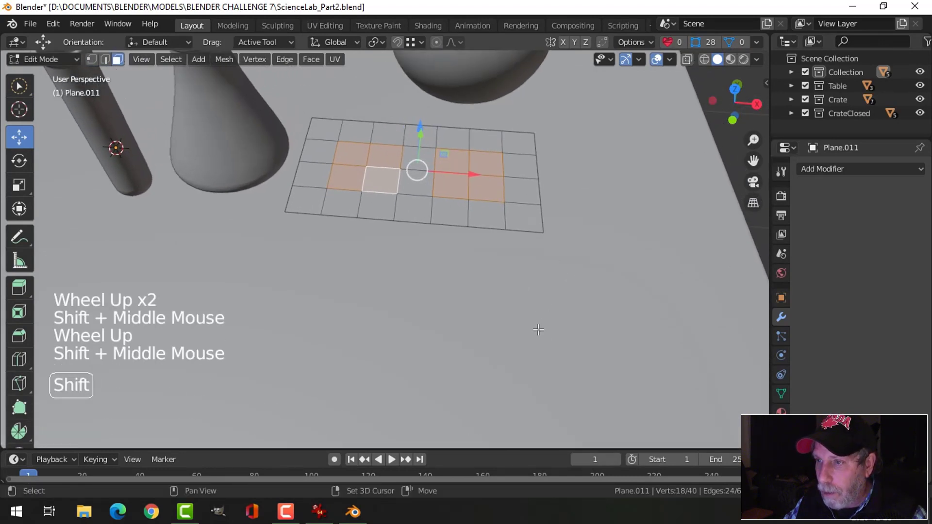
scroll(600, 210, up, 1)
key(i)
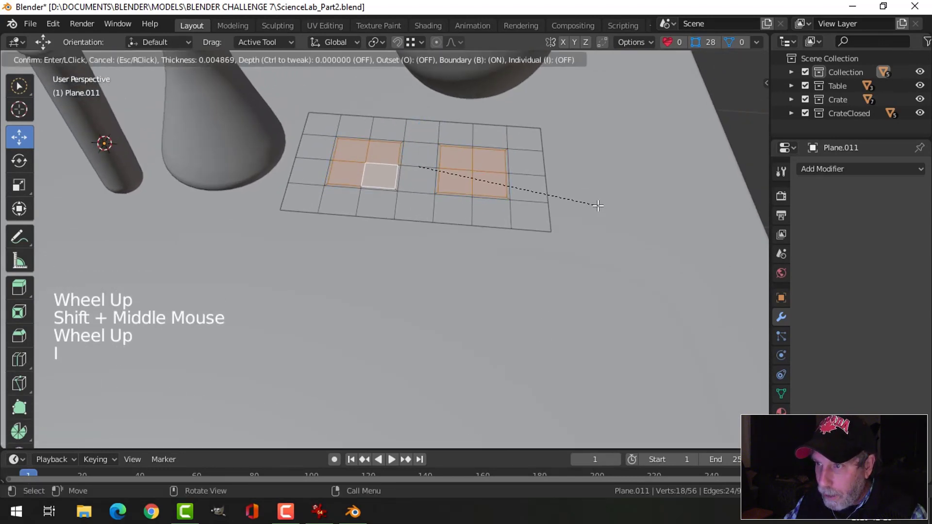
click(597, 205)
Round both inset blocks with LoopTools Circle and scale them to about 0.82 around their individual origins.
right_click(471, 157)
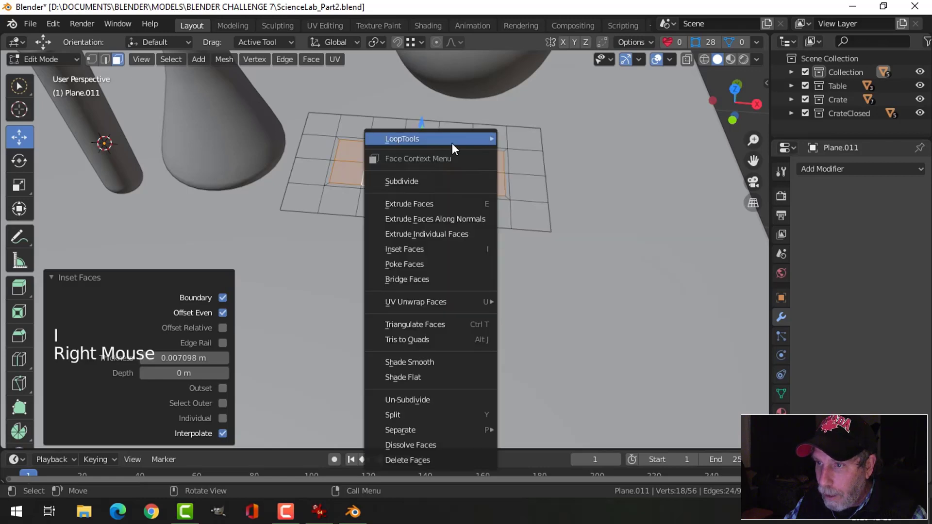
mouse_move(452, 140)
click(532, 148)
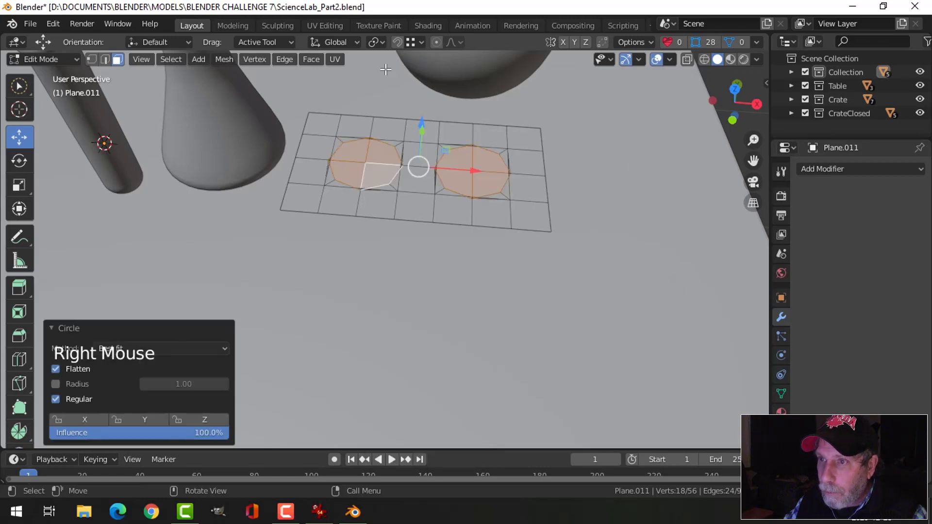
click(378, 42)
click(386, 86)
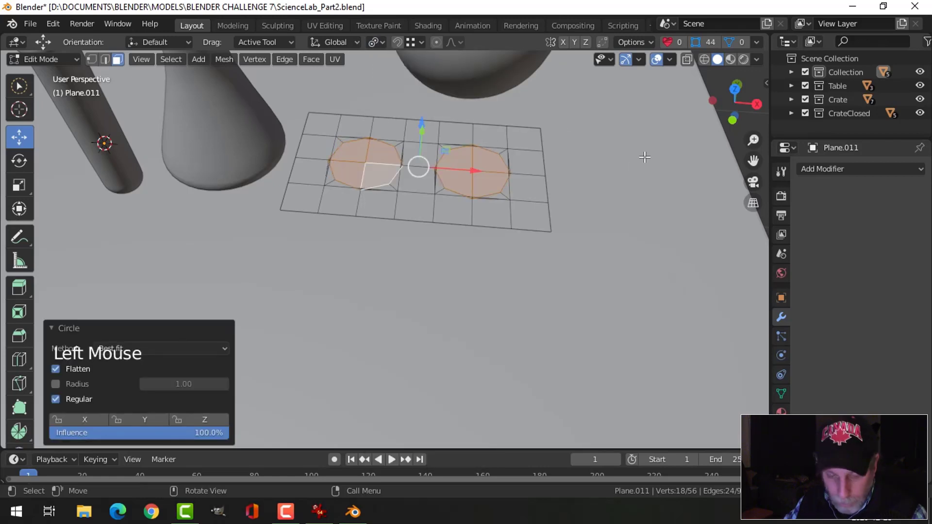
key(s)
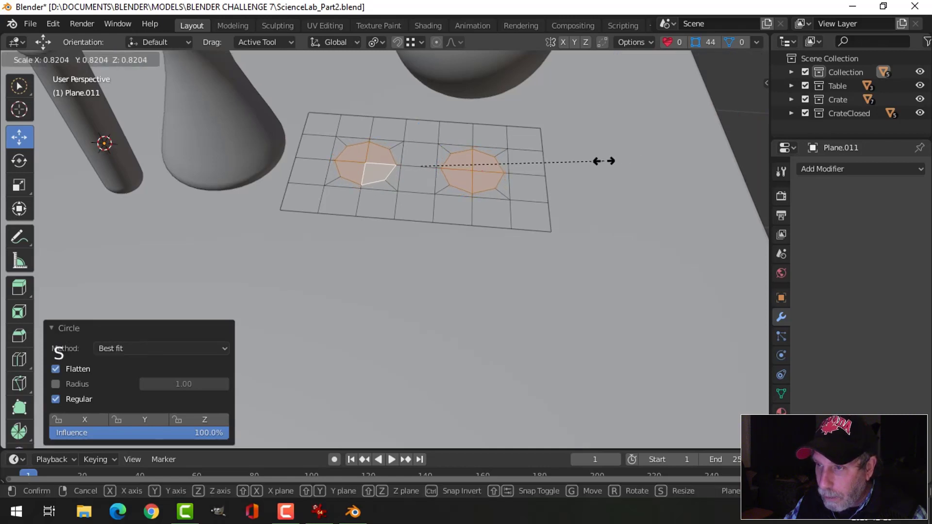
click(604, 161)
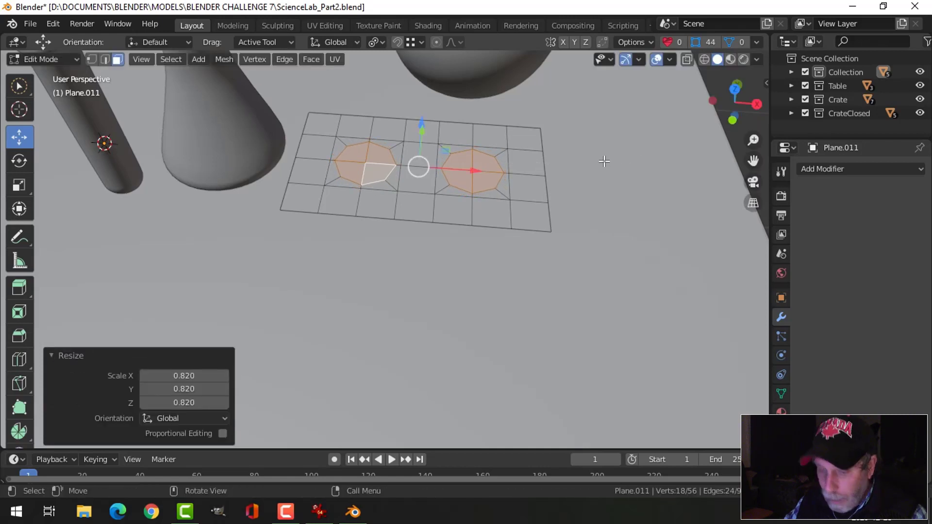
Inset both circles by about 0.003 m and delete their inner faces to open two holes.
key(i)
click(602, 160)
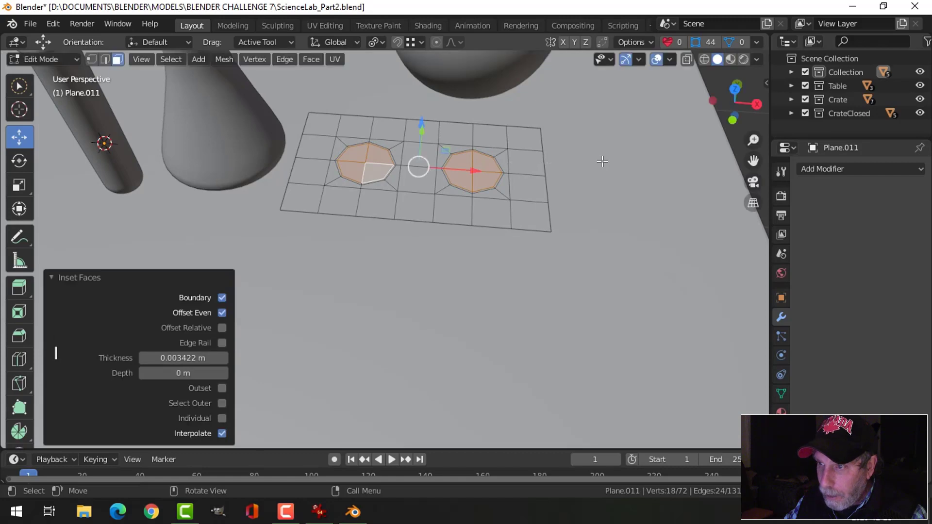
key(x)
click(558, 111)
Extrude the whole gridded plane upward into a thin slab.
key(a)
scroll(586, 188, down, 3)
middle_drag(586, 187, 458, 183)
key(KP_Decimal)
scroll(529, 102, down, 2)
key(e)
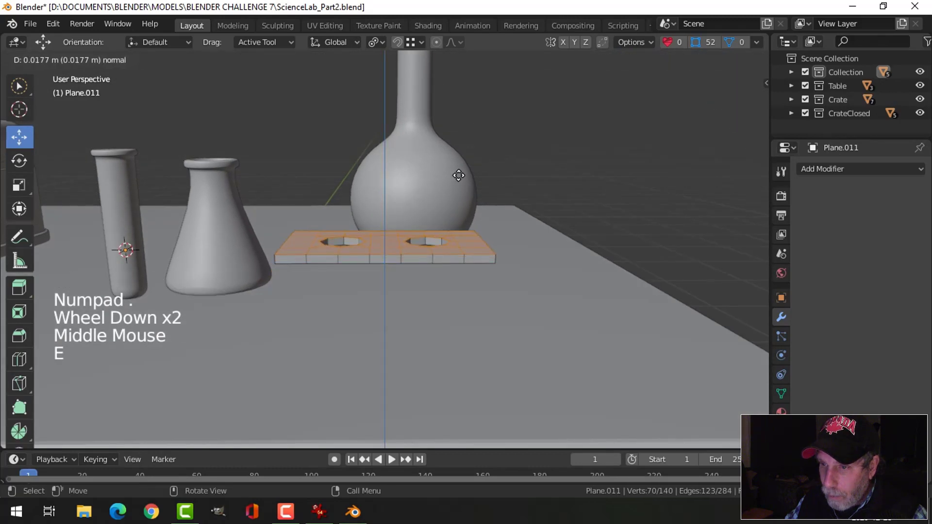
click(491, 186)
Give the slab a level 1 Subdivision Surface modifier and shade it smooth.
key(Tab)
middle_drag(511, 208, 495, 269)
key(ctrl+1)
right_click(465, 238)
click(465, 237)
scroll(482, 285, up, 2)
middle_drag(495, 270, 507, 252)
Add supporting loop cuts close to both short ends of the slab, with slide factors of about -0.817 and 0.734.
key(Tab)
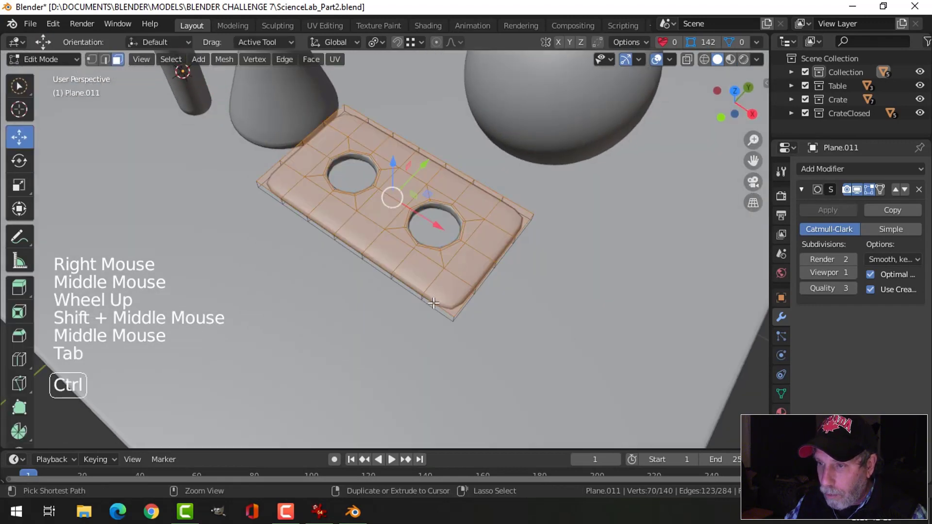
key(ctrl+r)
click(444, 295)
click(446, 317)
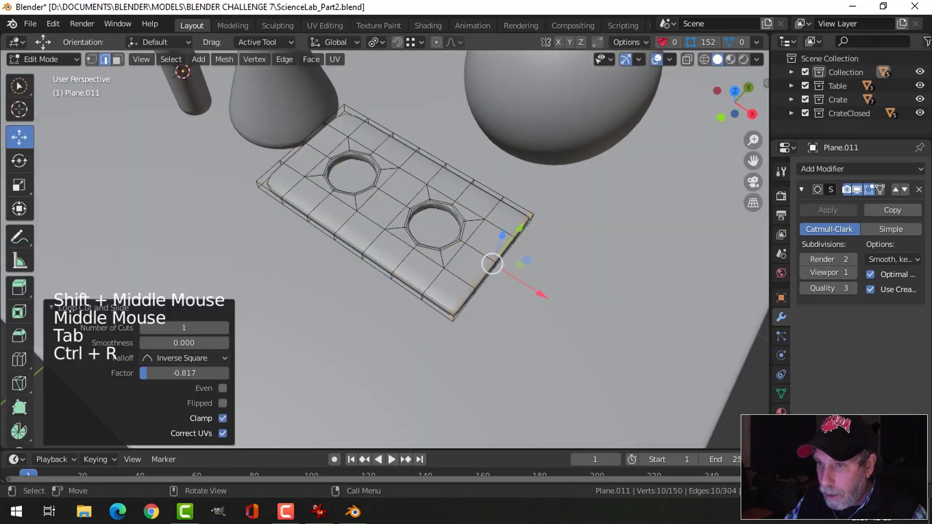
key(ctrl+r)
click(268, 184)
click(268, 179)
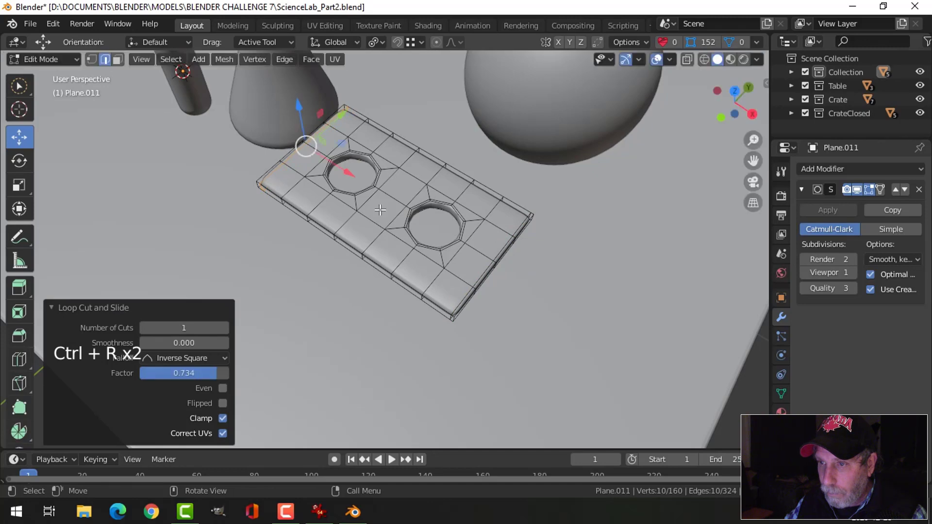
Add supporting loop cuts close to both long sides of the slab, using a slide factor of about -0.748 for the first.
middle_drag(291, 195, 358, 276)
key(ctrl+r)
click(357, 276)
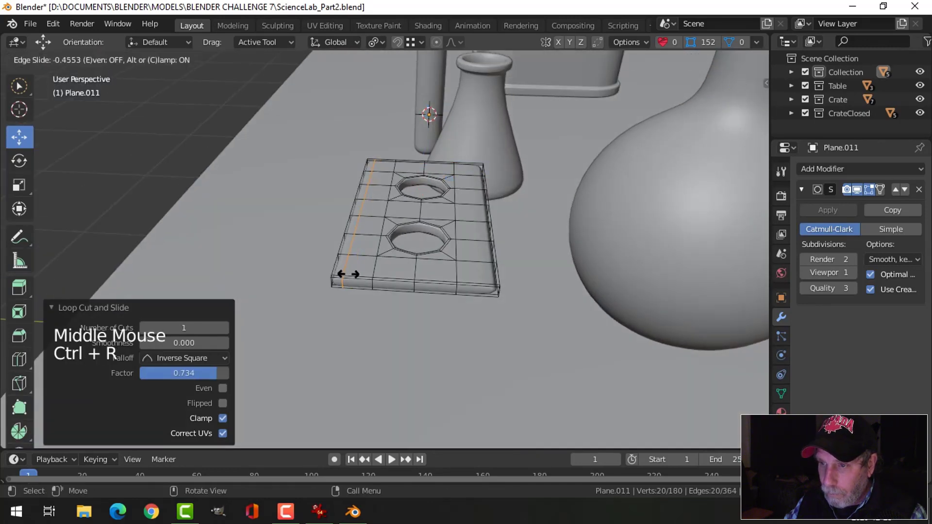
click(341, 272)
key(ctrl+r)
click(484, 278)
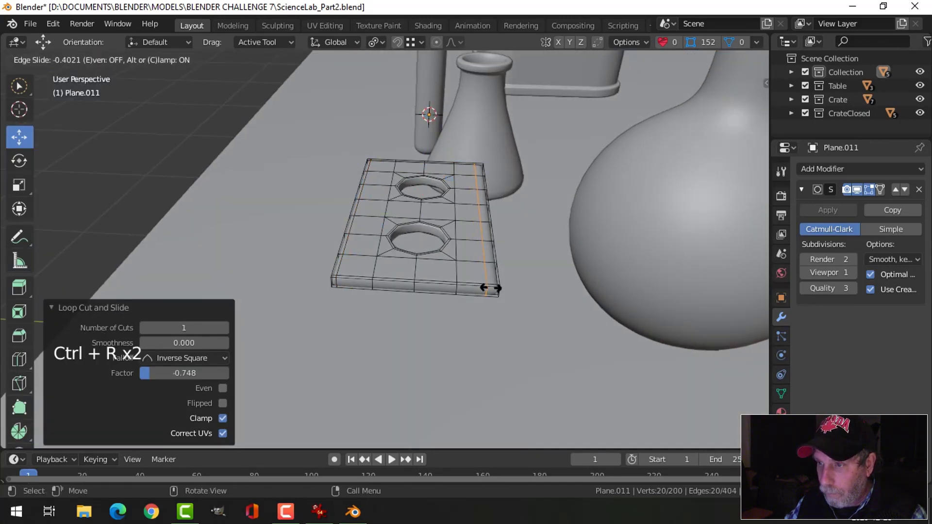
click(495, 290)
key(Tab)
middle_drag(485, 218, 455, 232)
key(alt+a)
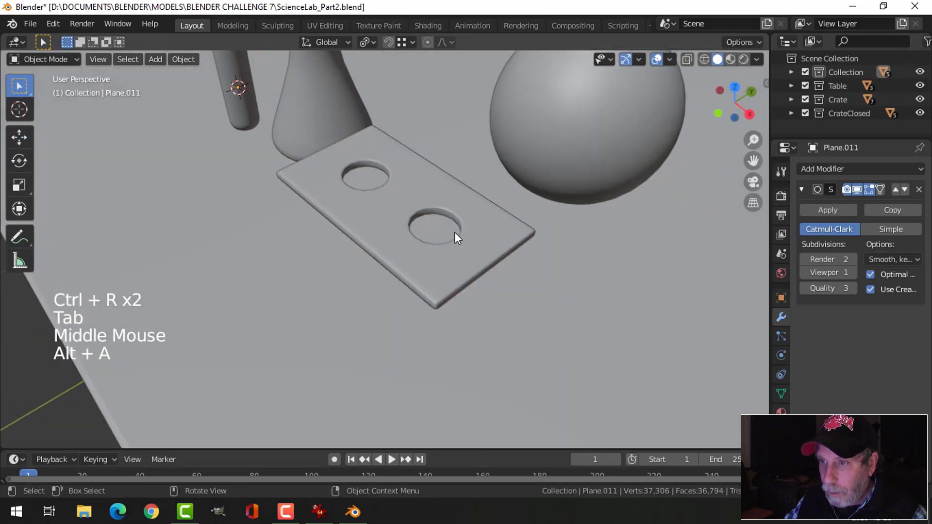
Add two supporting loop cuts around the inner wall of the nearer hole, with slide factors of about -0.549 and 0.750.
scroll(456, 197, up, 2)
click(491, 196)
key(Tab)
middle_drag(491, 196, 469, 181)
scroll(469, 181, up, 1)
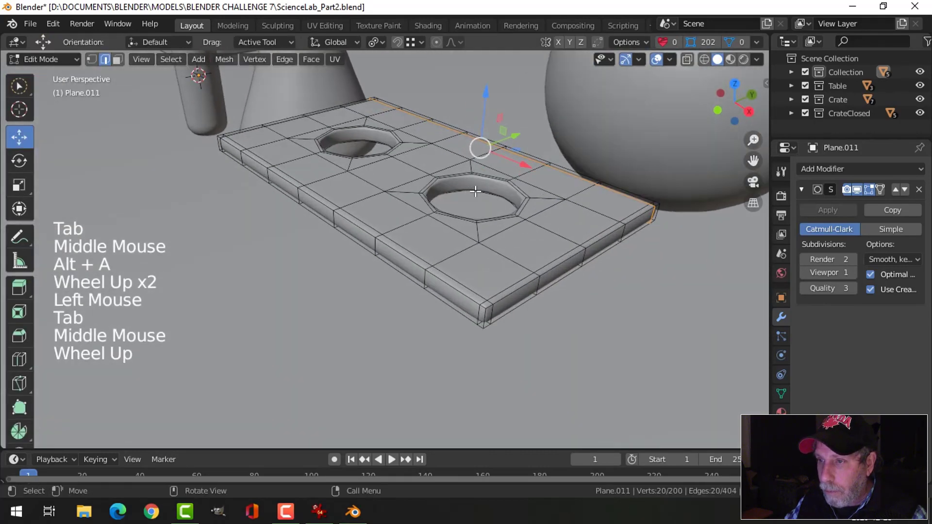
key(ctrl+r)
click(469, 180)
click(469, 181)
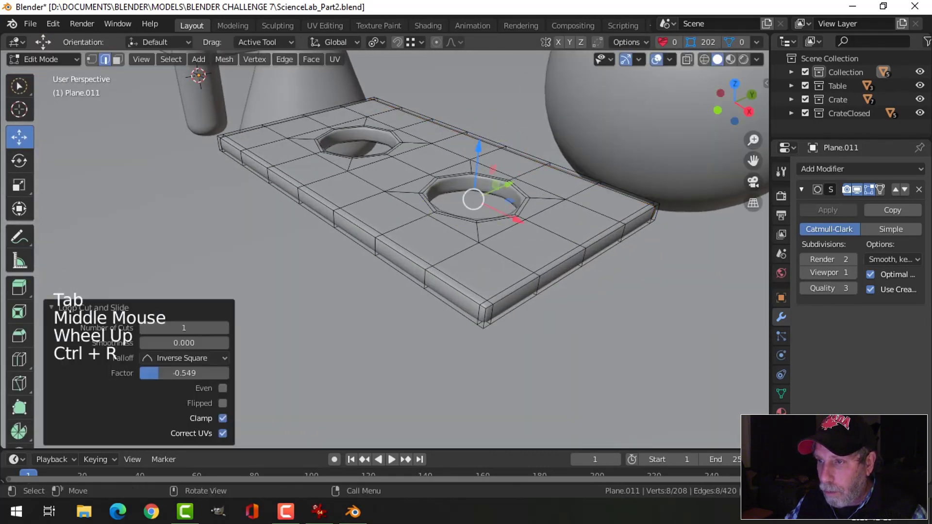
key(ctrl+r)
click(469, 181)
click(470, 185)
Add two supporting loop cuts around the inner wall of the other hole, using a slide factor of about -0.600 for the first.
shift+middle_drag(470, 185, 458, 264)
scroll(450, 241, up, 1)
key(ctrl+r)
click(449, 241)
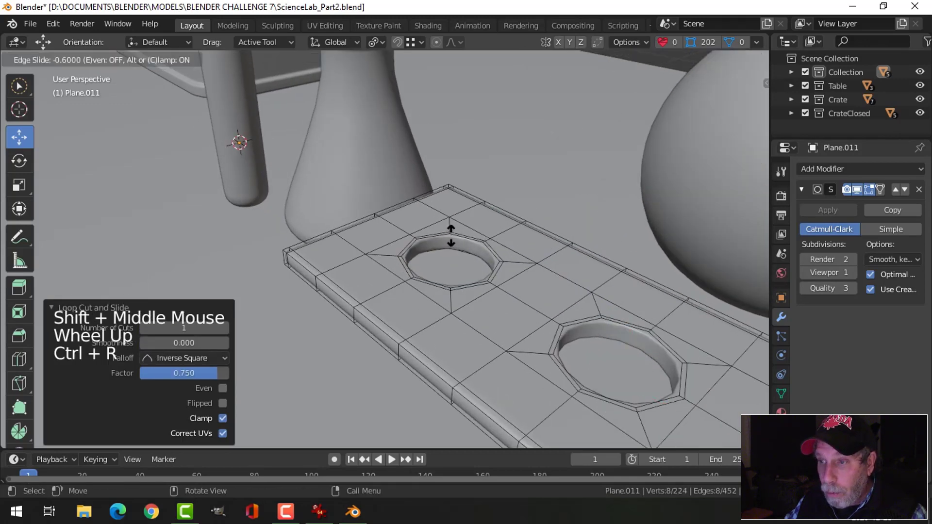
click(451, 243)
key(ctrl)
key(ctrl+r)
click(452, 243)
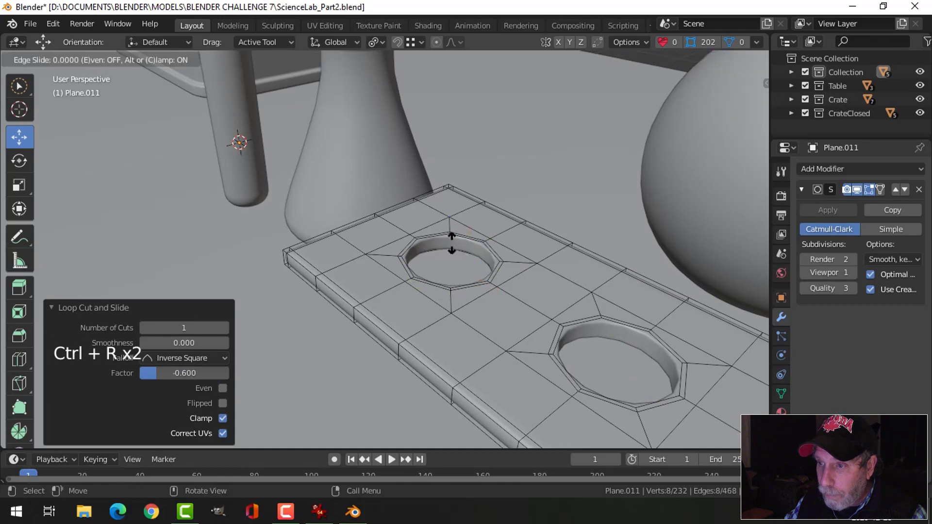
click(452, 247)
key(Tab)
scroll(461, 262, down, 3)
key(alt+a)
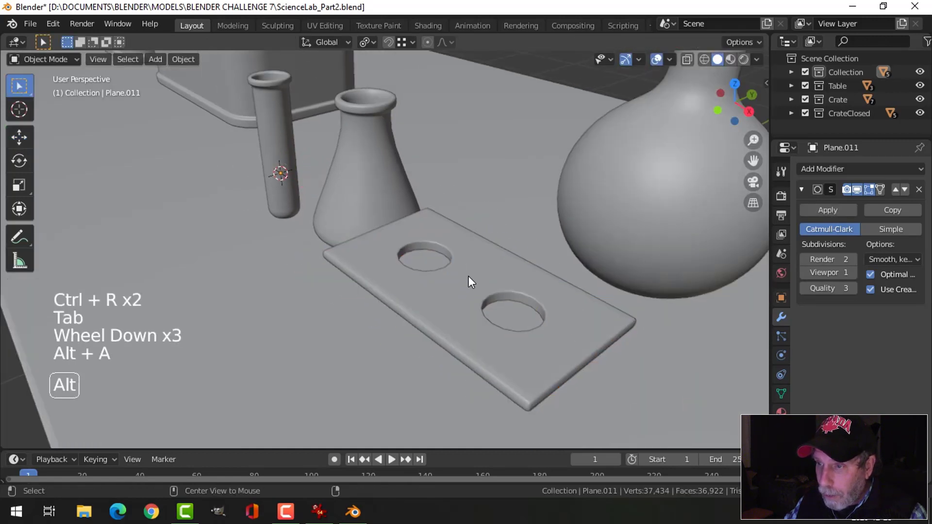
Unhide the base plane and extrude it into a thin slab.
middle_drag(468, 276, 512, 266)
scroll(530, 290, down, 1)
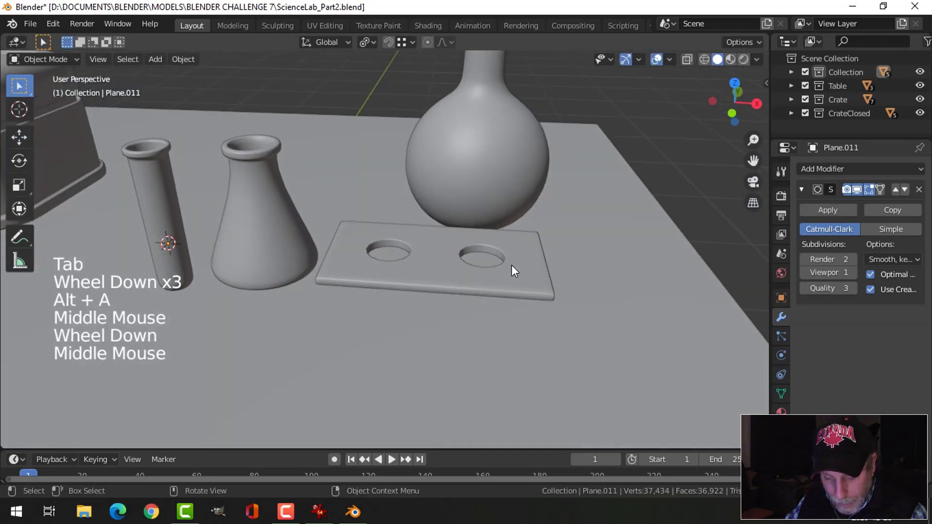
key(alt+h)
key(alt+a)
click(478, 212)
middle_drag(479, 213, 523, 233)
key(Tab)
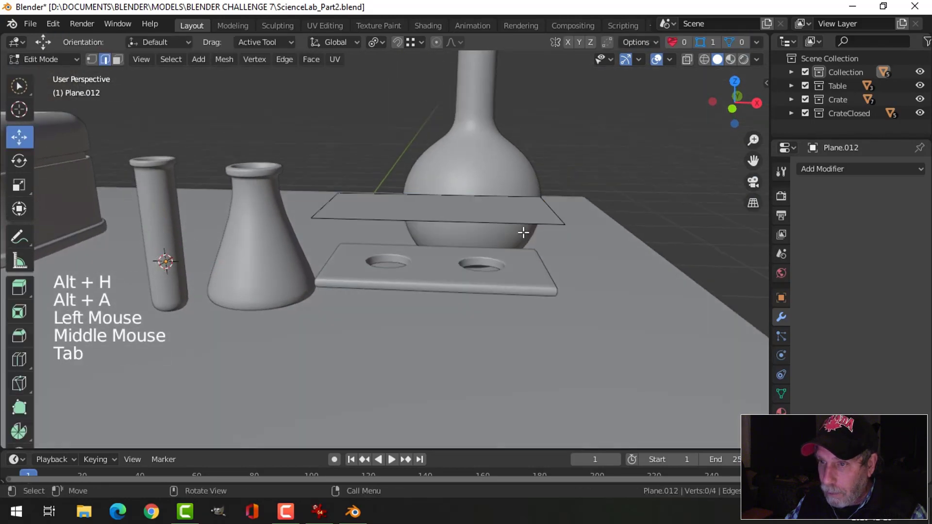
key(a)
key(e)
key(Tab)
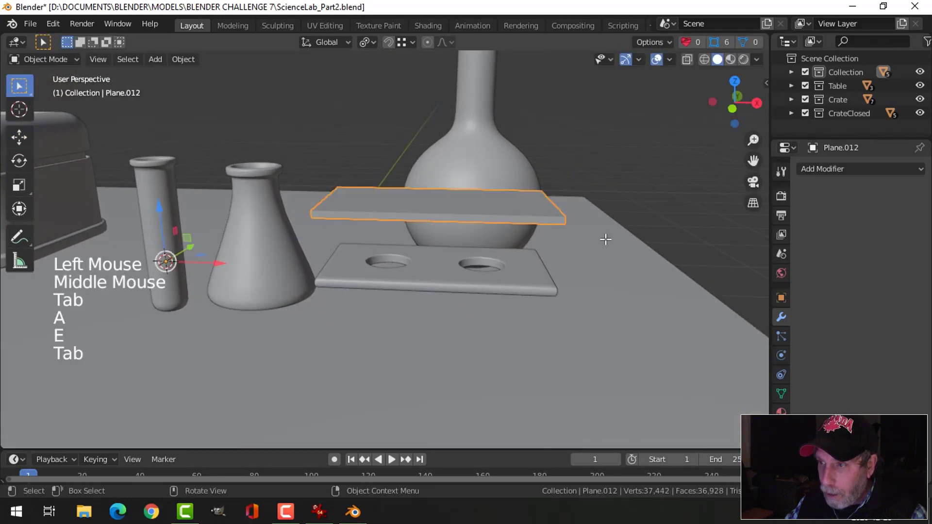
Give the base slab a Bevel modifier with 3 segments and a 0.02 m offset, and set its origin to its geometry.
click(827, 170)
click(662, 214)
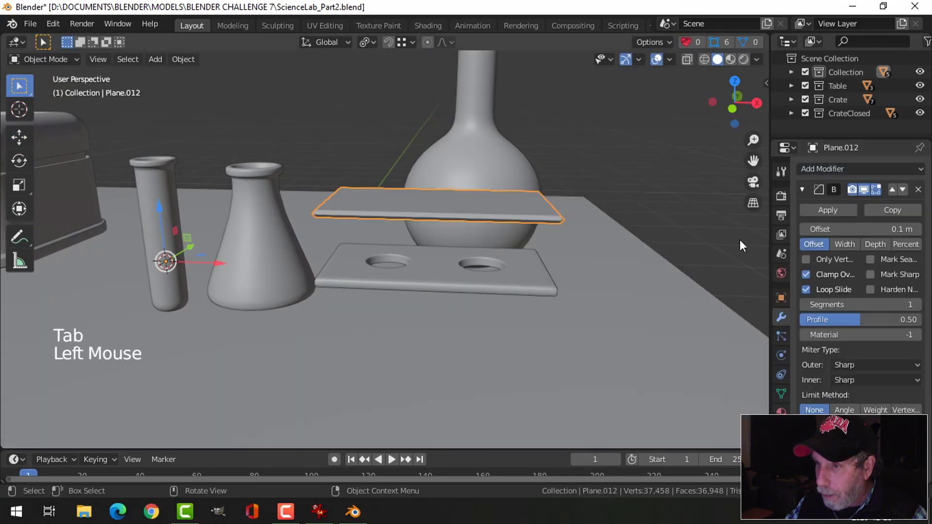
click(918, 305)
click(917, 305)
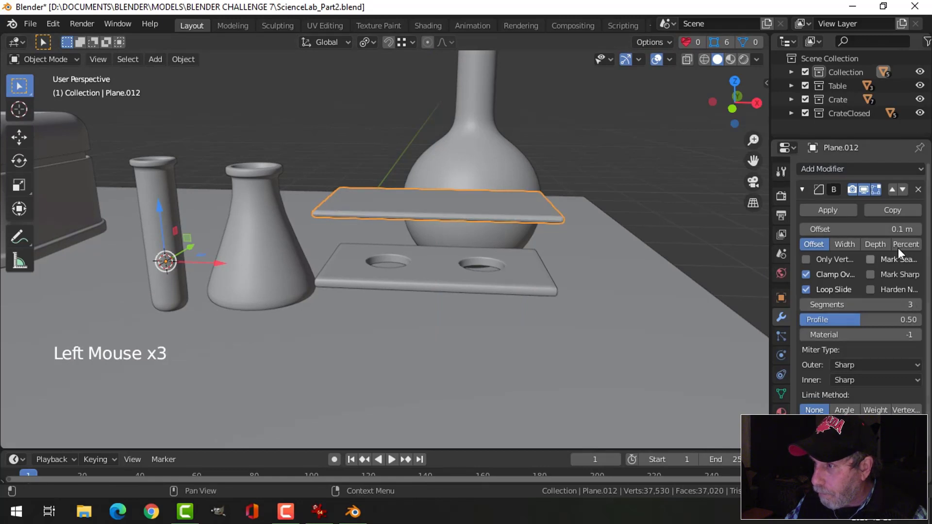
click(825, 229)
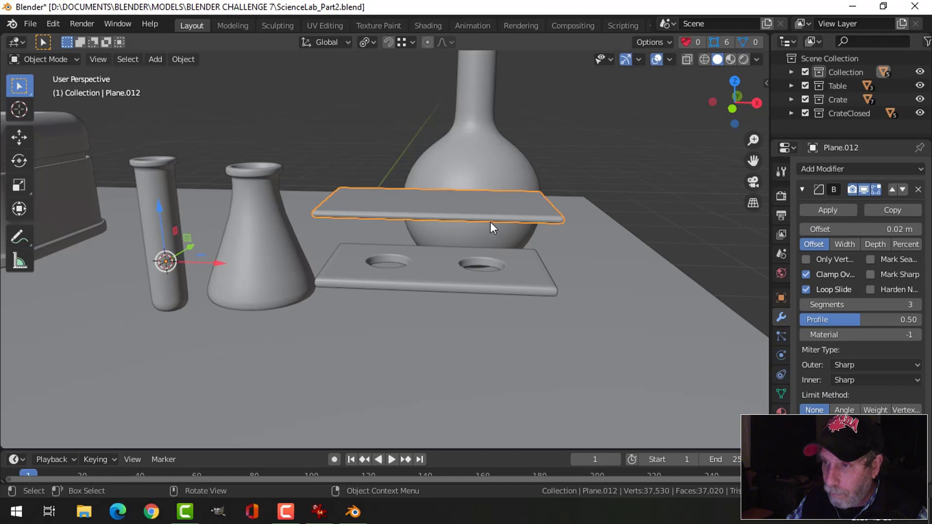
click(186, 59)
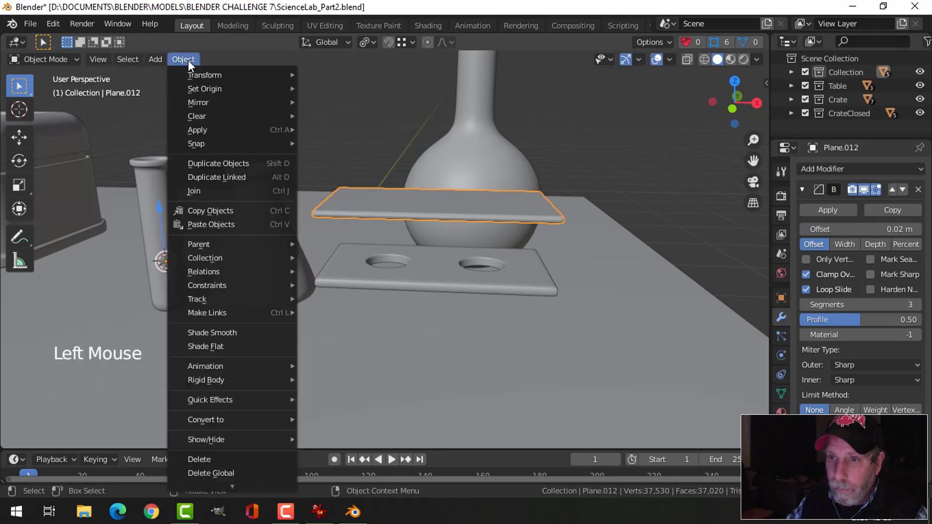
mouse_move(204, 87)
click(316, 103)
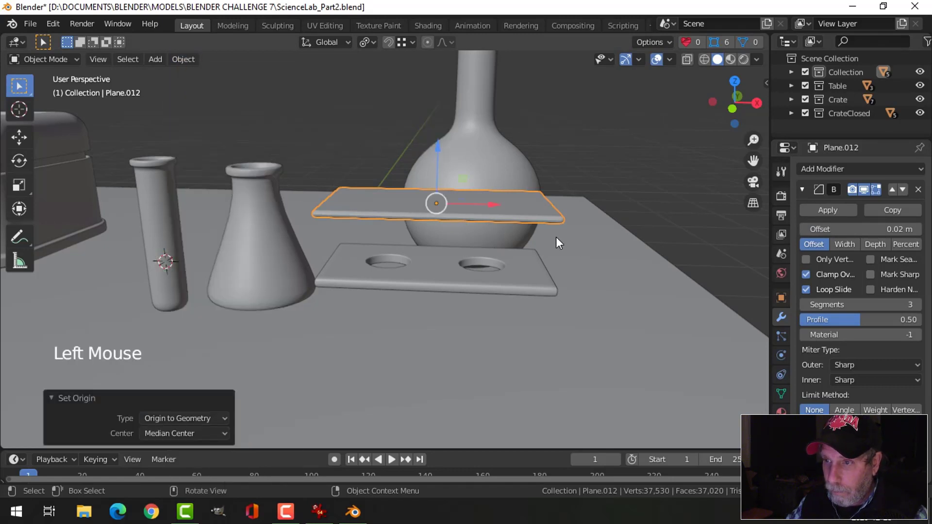
Thicken the base slab slightly along Z and lower it beneath the slab with the holes.
key(Tab)
key(a)
key(s)
key(z)
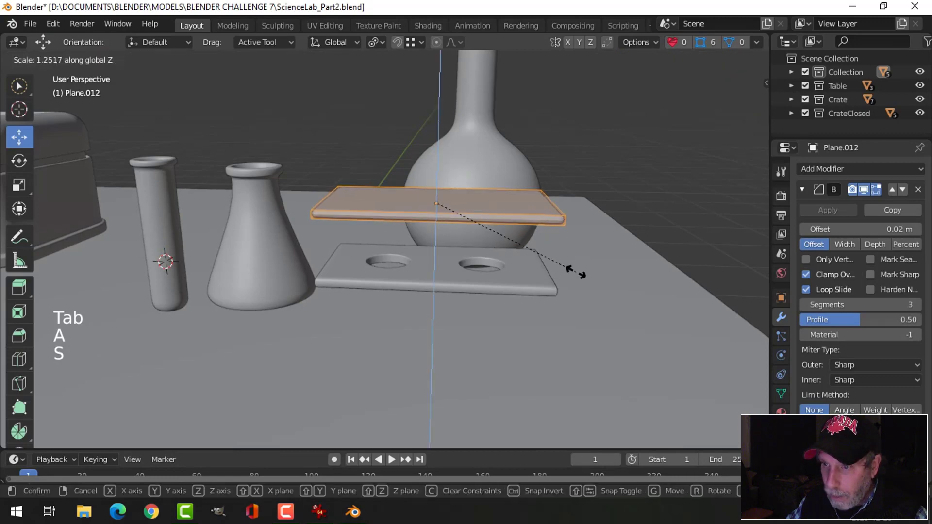
click(556, 261)
key(Tab)
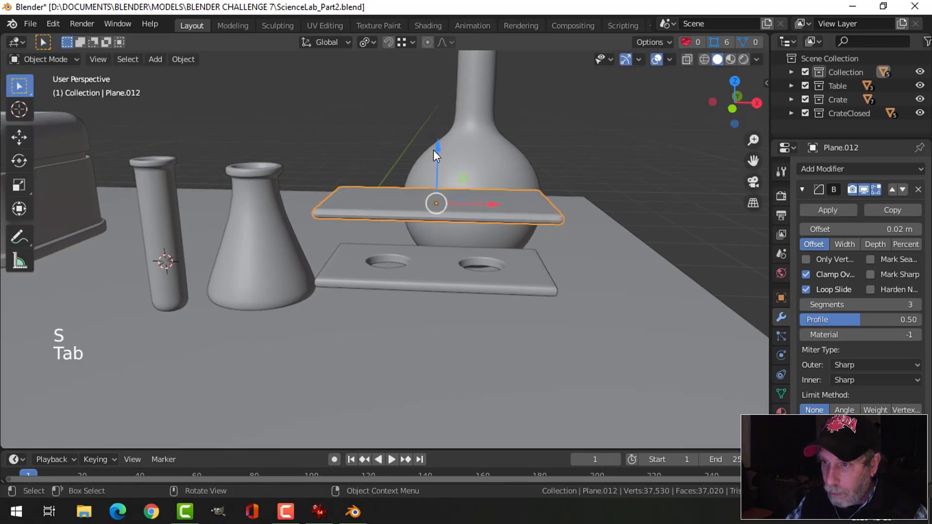
drag(433, 150, 537, 274)
key(alt+a)
Move the test tube about 0.456 m along X in top view so it is centred in the first hole.
middle_drag(537, 267, 153, 239)
click(160, 243)
key(KP_7)
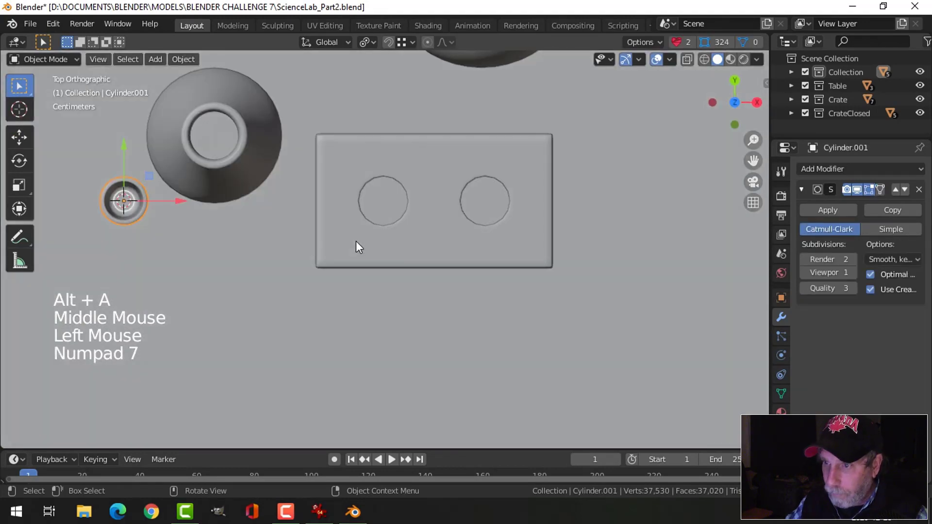
key(g)
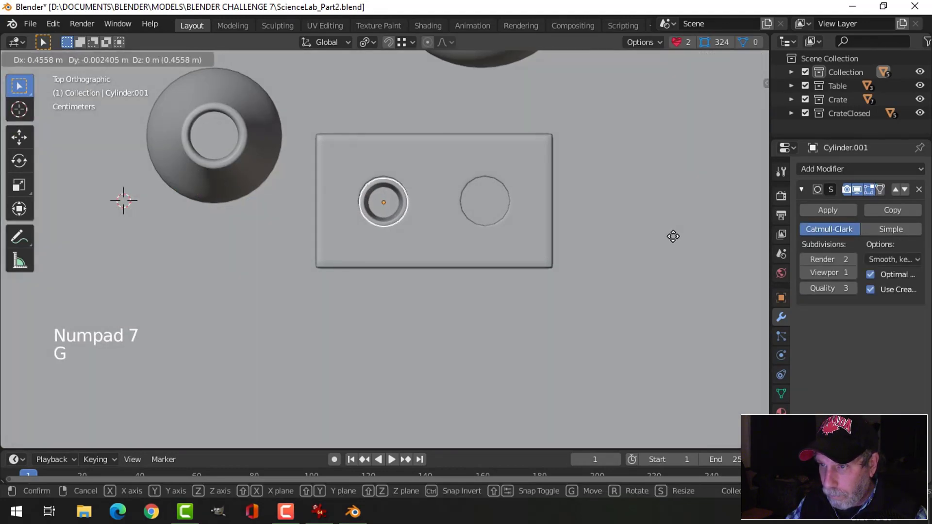
click(674, 235)
middle_drag(609, 274, 479, 194)
scroll(479, 193, up, 2)
Set the holed slab's origin to its geometry and raise it around the upper part of the test tube.
click(460, 260)
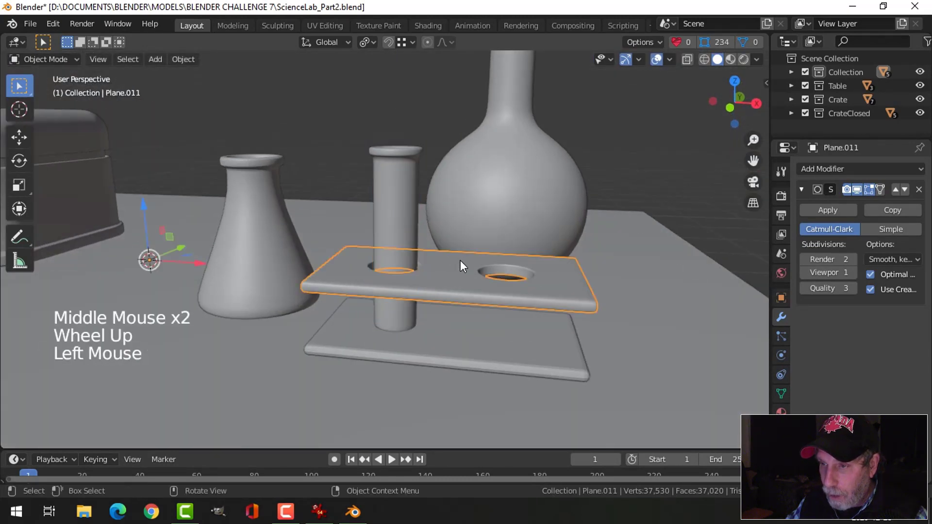
click(183, 59)
mouse_move(202, 85)
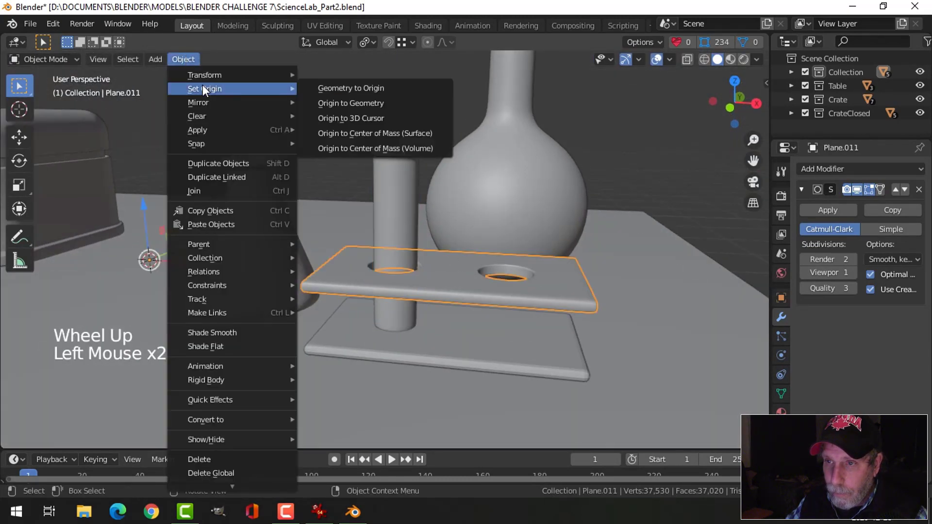
click(348, 106)
drag(453, 222, 462, 168)
key(alt+a)
scroll(493, 223, down, 2)
middle_drag(490, 249, 492, 259)
click(443, 227)
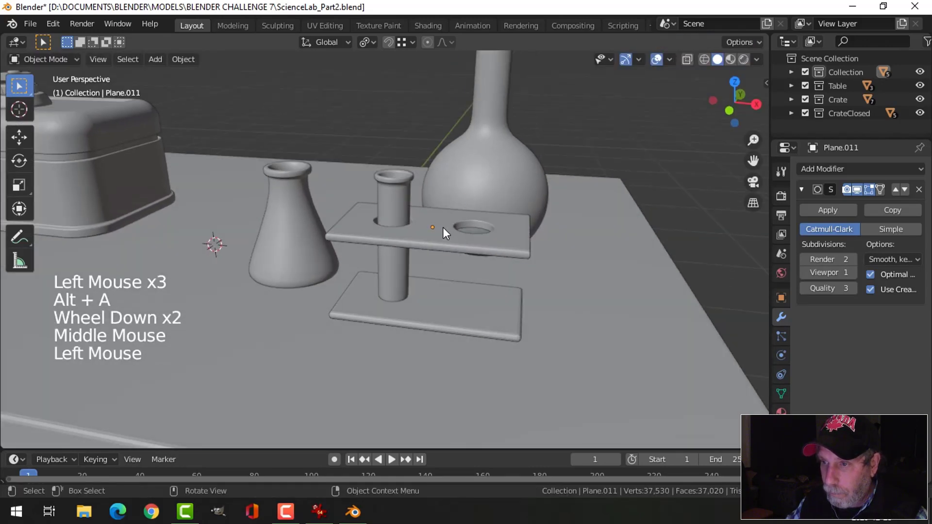
drag(435, 186, 435, 194)
key(alt+a)
Duplicate the test tube and move the copy along X into the second hole.
click(393, 197)
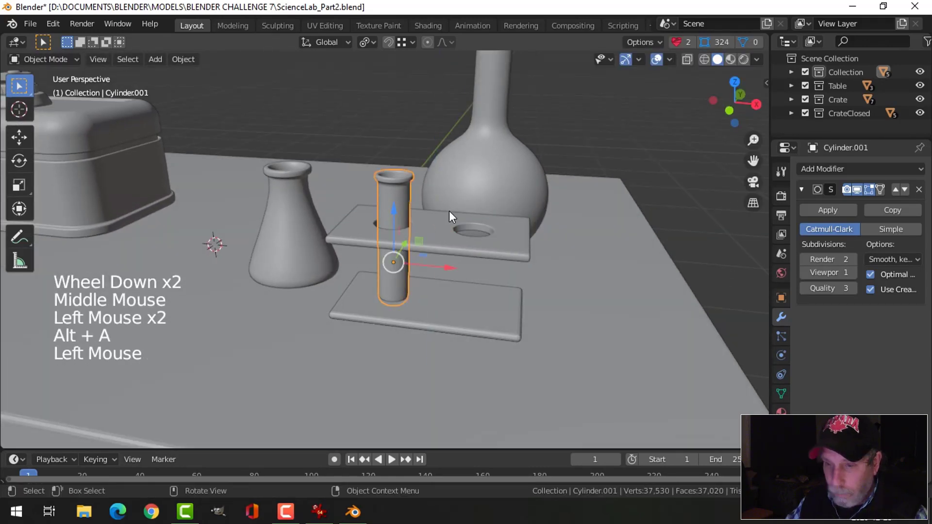
key(shift+d)
drag(446, 264, 535, 274)
key(alt+a)
scroll(497, 305, down, 2)
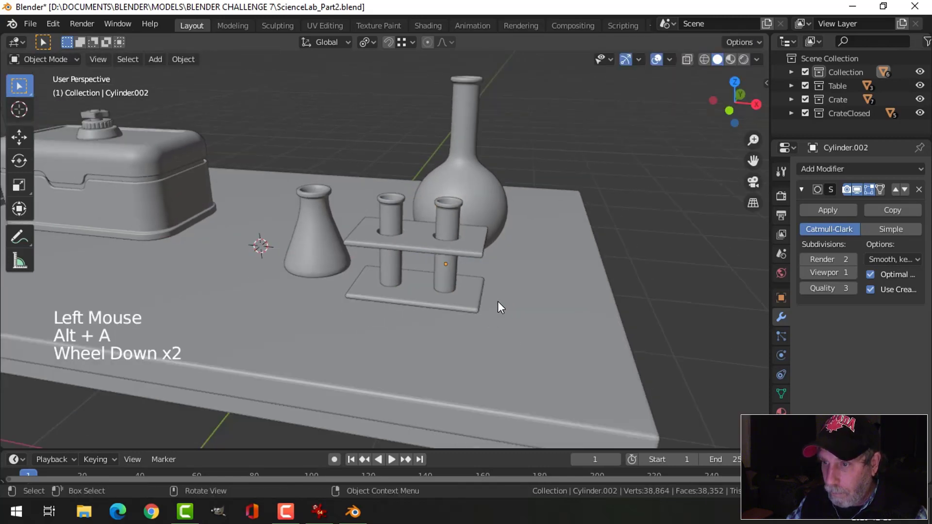
Move both test tubes, the holed slab and the base slab into a new collection named TestTubeStand.
middle_drag(497, 306, 480, 233)
scroll(501, 286, up, 2)
click(441, 190)
shift+click(466, 158)
shift+click(387, 150)
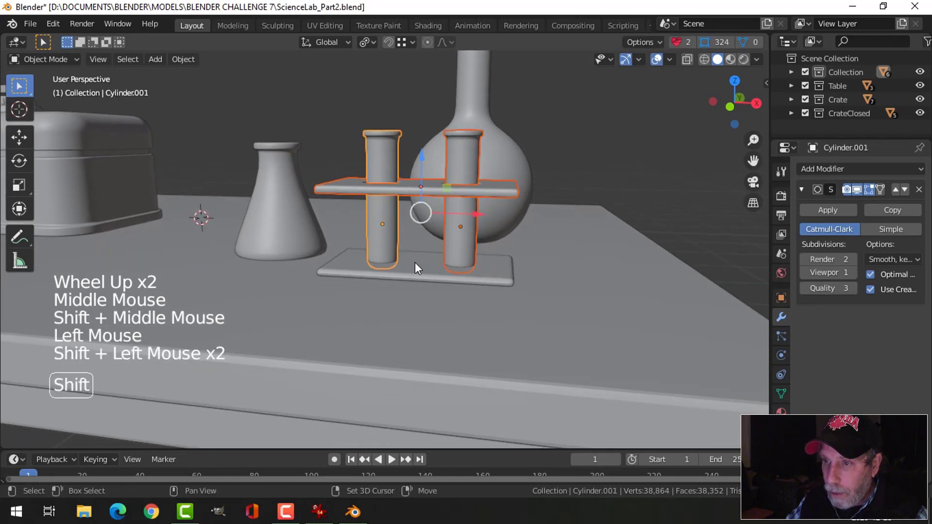
shift+click(415, 264)
key(m)
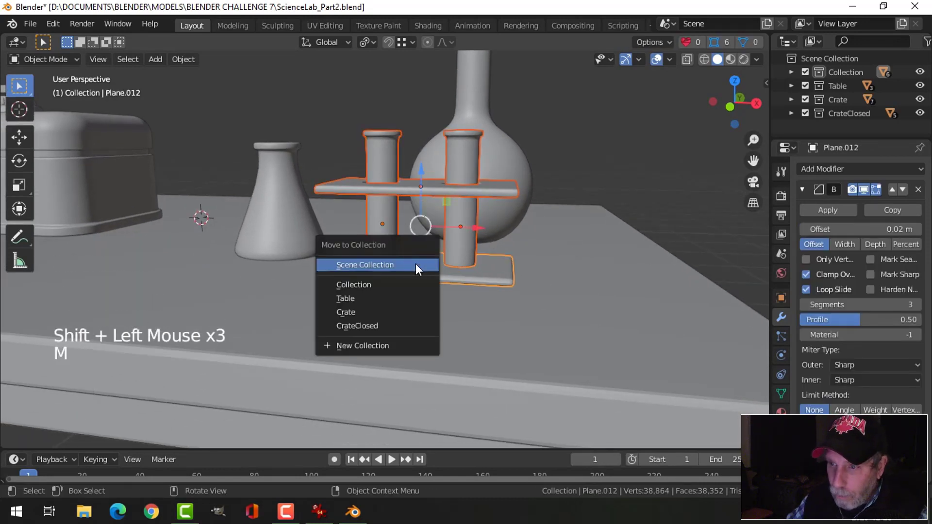
click(390, 346)
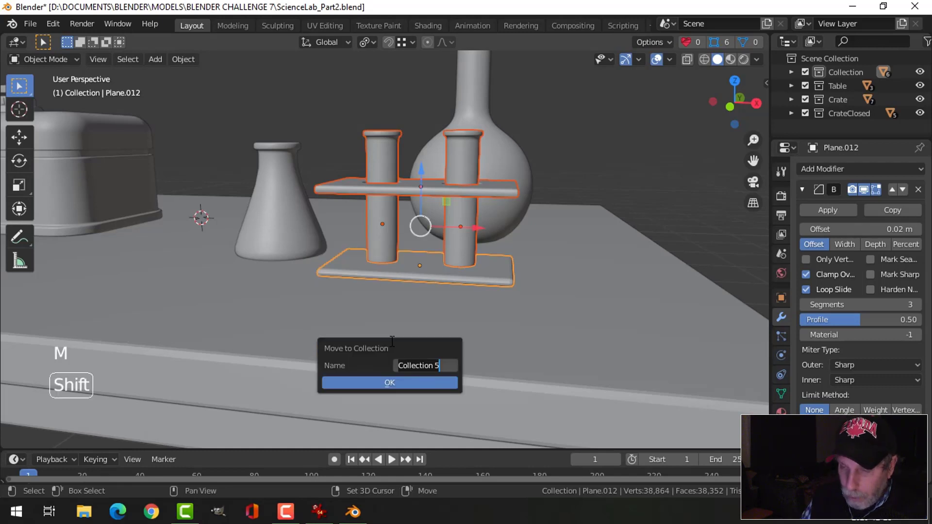
text(TestTubeStand)
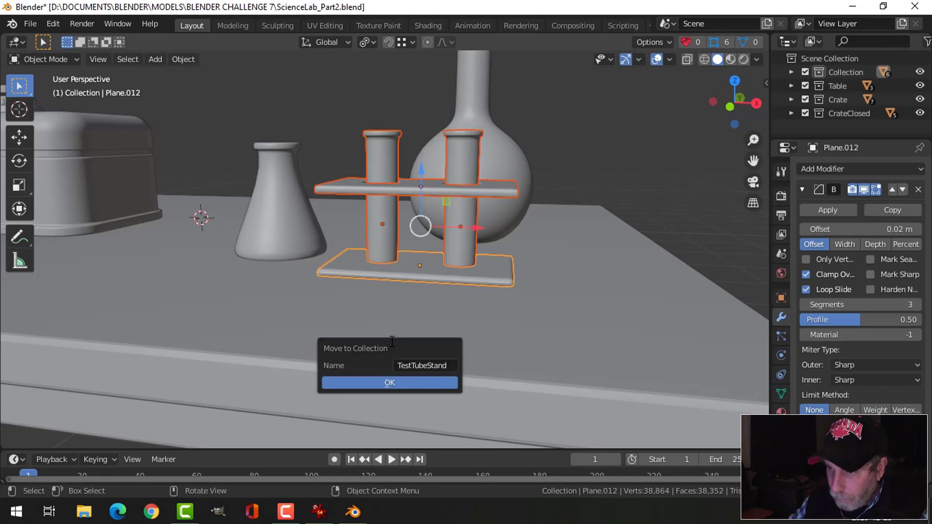
click(405, 382)
Raise the whole stand slightly and lift the two test tubes a little more.
click(421, 177)
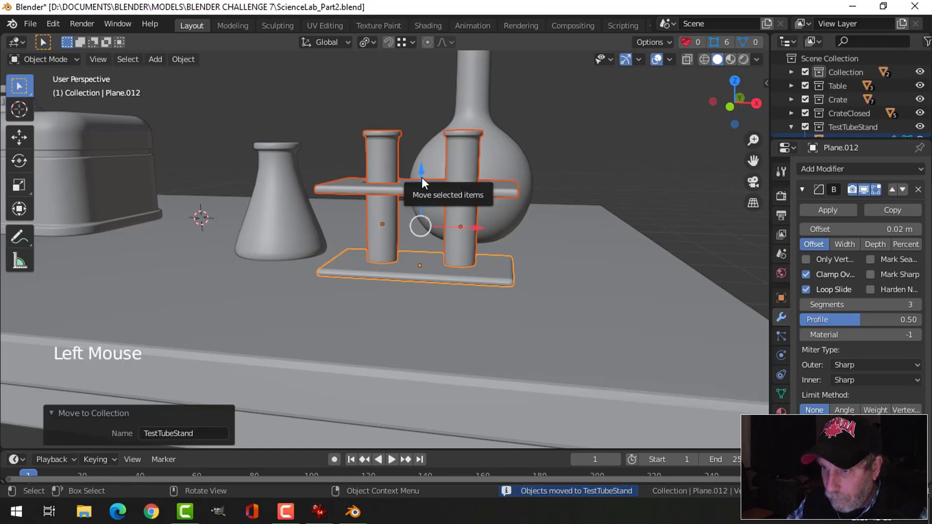
key(alt+a)
click(379, 162)
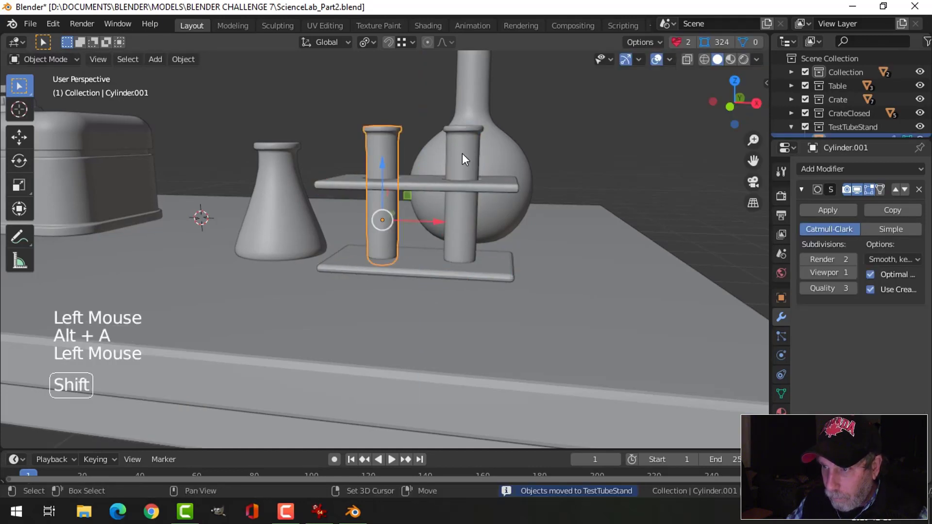
shift+click(462, 153)
drag(418, 163, 422, 157)
middle_drag(523, 225, 445, 224)
key(alt+a)
Duplicate the edge loop beneath the second test tube's rim, shift the copy along X, separate it into its own object and select it.
scroll(488, 255, down, 2)
scroll(458, 240, up, 1)
click(415, 233)
key(Tab)
scroll(485, 184, up, 2)
key(alt+a)
scroll(435, 193, up, 1)
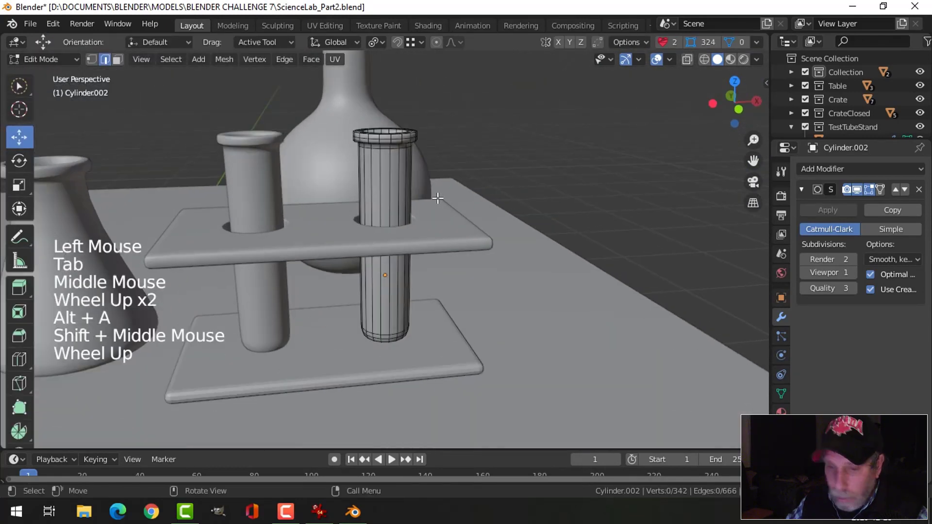
key(2)
alt+shift+click(387, 148)
middle_drag(500, 191, 463, 204)
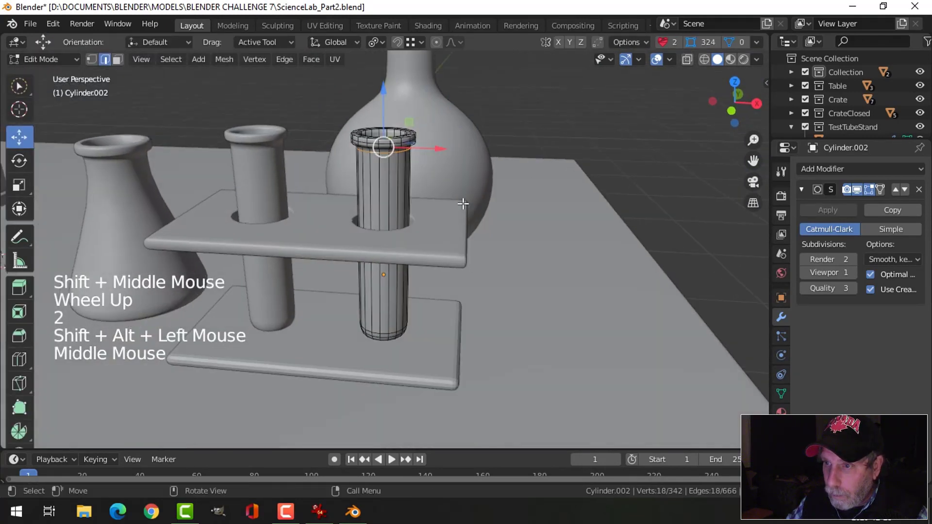
key(shift+d)
drag(441, 148, 509, 149)
key(p)
key(Tab)
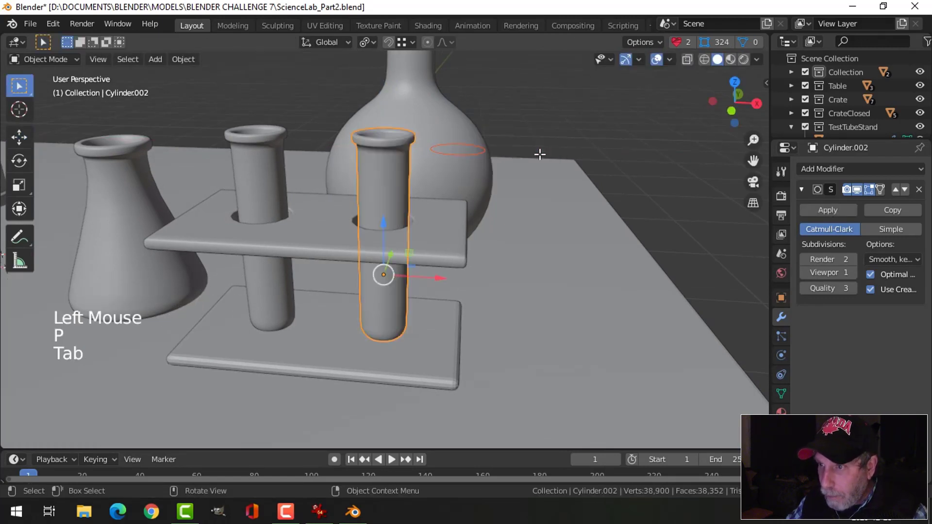
click(460, 155)
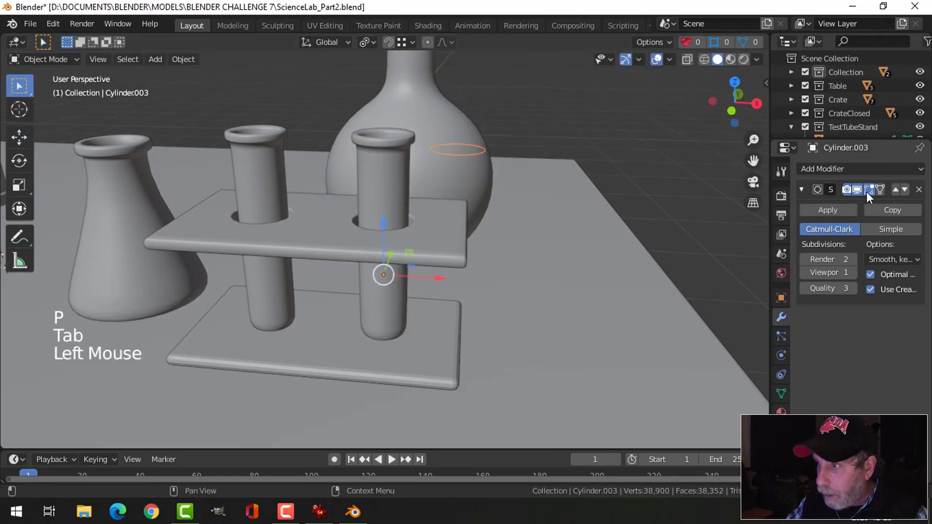
Remove the Subdivision modifier from the separated ring and scale its whole edge loop down to about 0.436.
click(918, 191)
key(Tab)
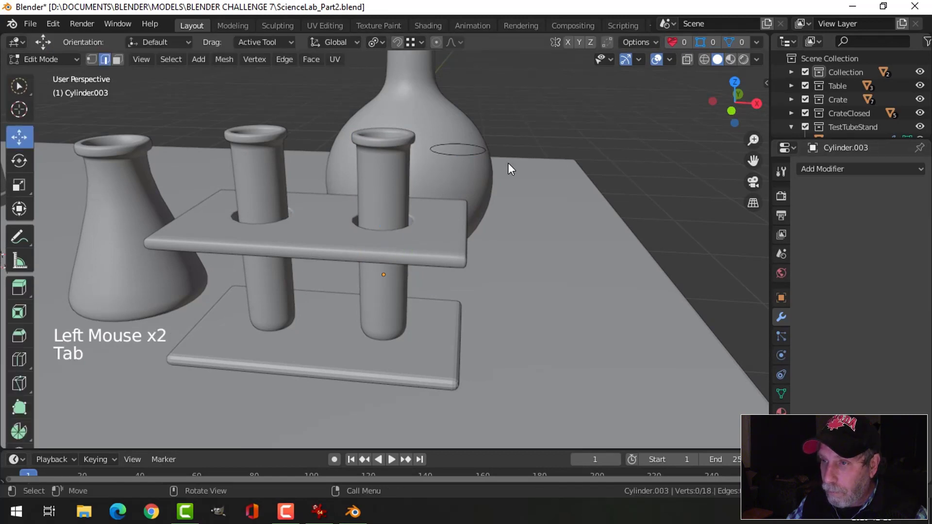
key(a)
key(s)
click(505, 183)
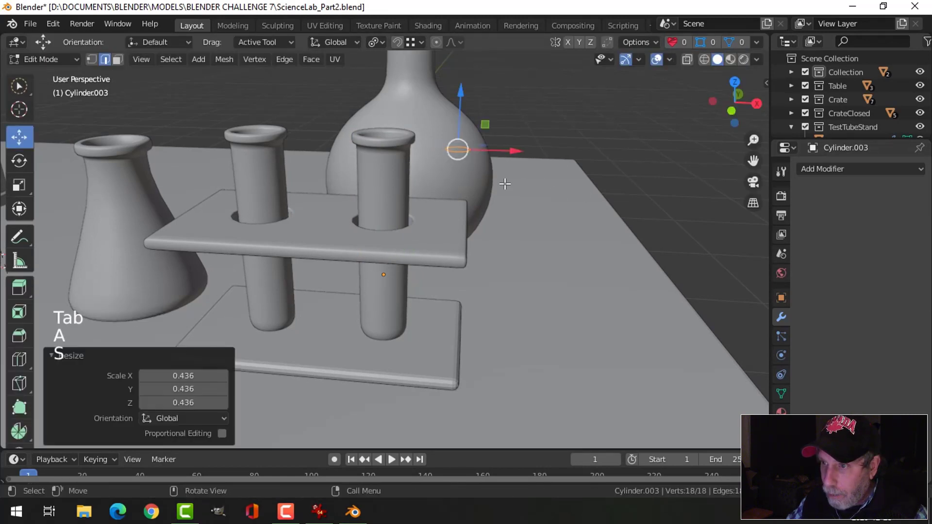
Place the ring inside the end of the holed top slab and extrude it straight down to the base slab.
drag(511, 154, 501, 154)
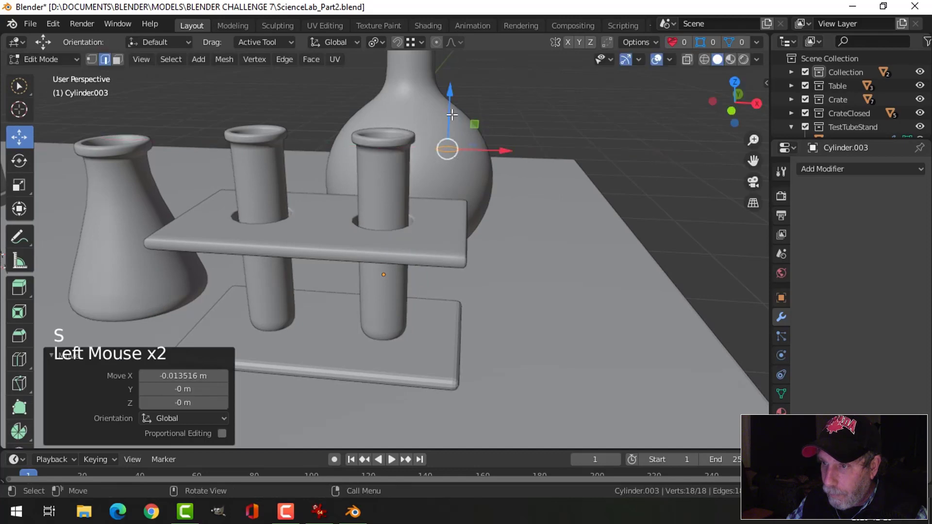
drag(452, 114, 447, 187)
middle_drag(447, 187, 497, 245)
key(KP_1)
scroll(518, 247, up, 2)
key(e)
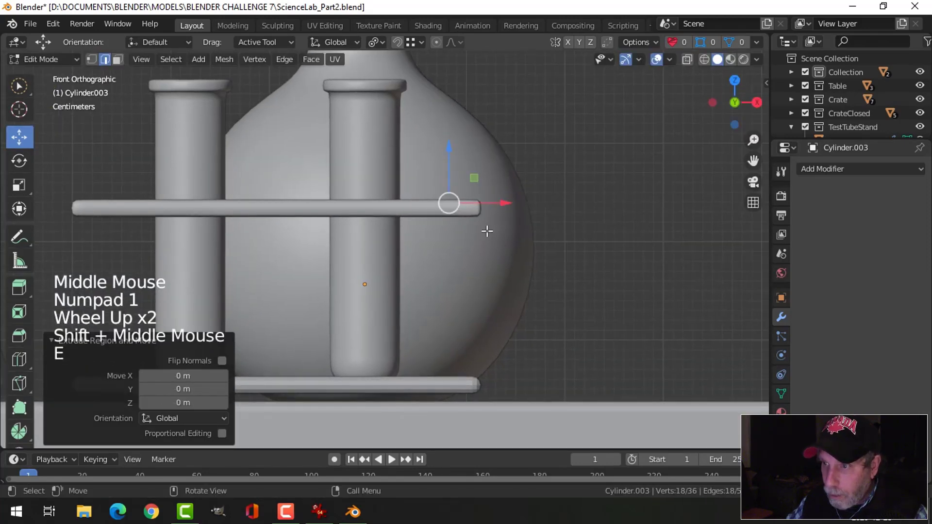
drag(445, 158, 467, 343)
Thin the whole post to about 0.567 in X and Y, leaving its height unscaled.
key(a)
middle_drag(468, 343, 507, 320)
key(s)
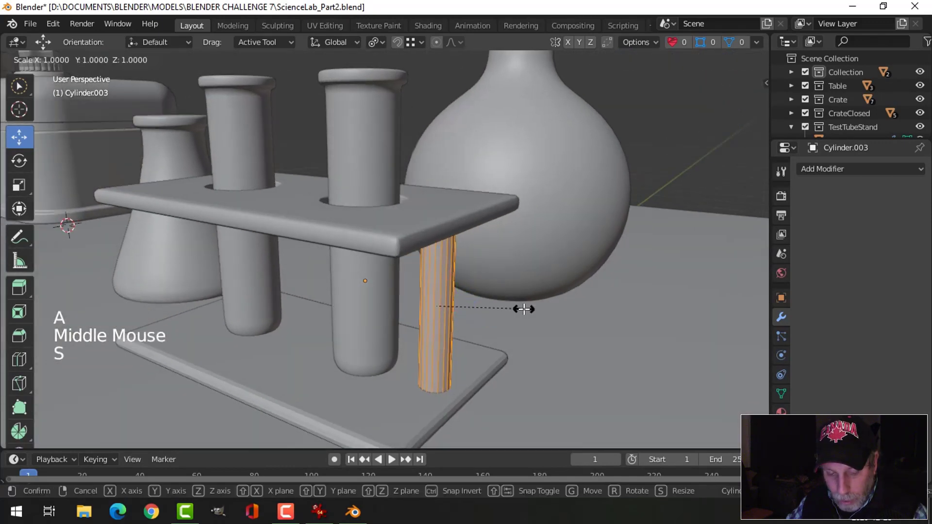
key(shift+z)
click(485, 314)
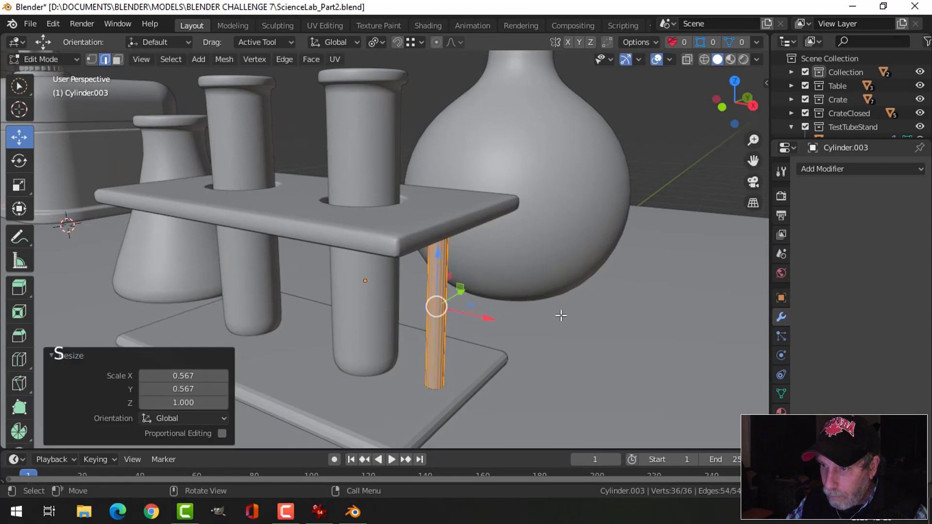
Move the post along Y to the front corner of the stand and shade it smooth.
middle_drag(561, 316, 433, 318)
drag(433, 318, 344, 326)
key(Tab)
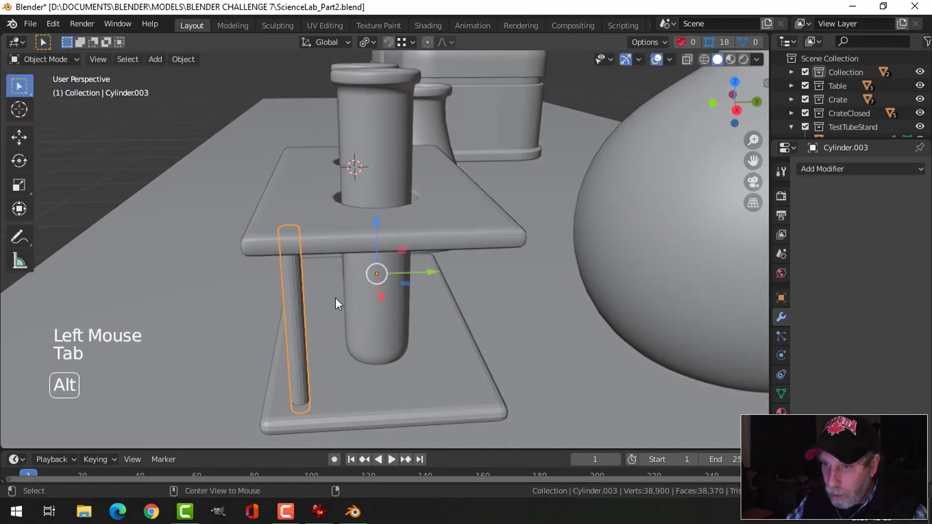
key(alt+a)
click(291, 276)
right_click(291, 276)
click(292, 262)
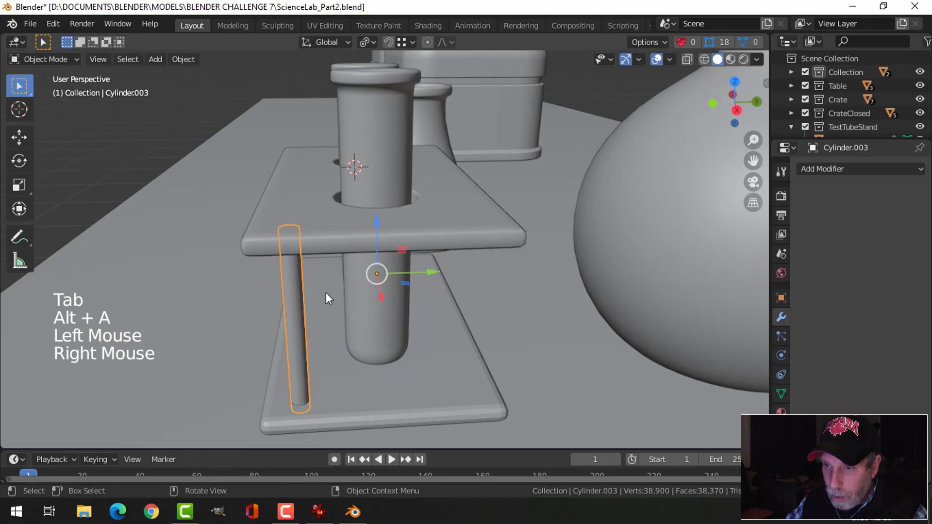
scroll(315, 310, down, 1)
key(alt+a)
middle_drag(316, 310, 394, 246)
scroll(467, 295, down, 3)
click(394, 246)
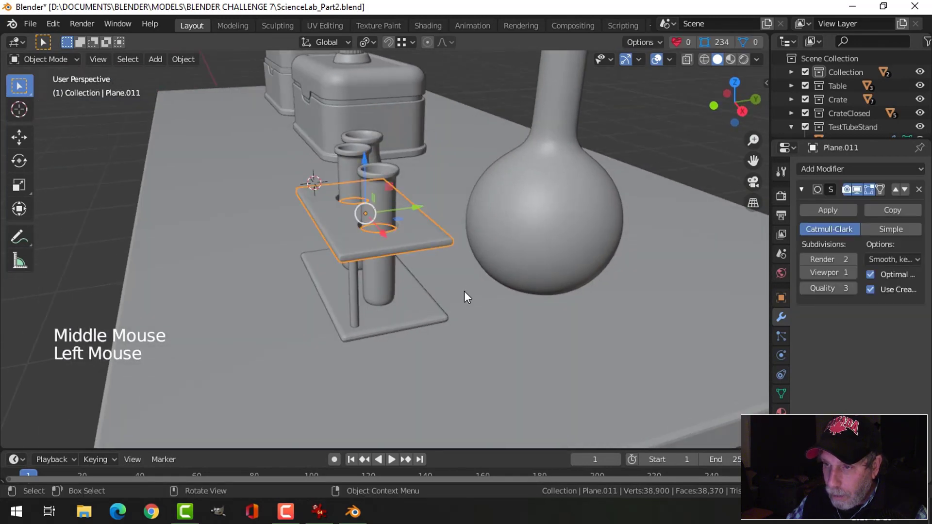
mouse_move(465, 295)
middle_down()
mouse_move(437, 288)
mouse_move(472, 288)
mouse_move(434, 295)
mouse_move(465, 292)
middle_up()
shift+click(429, 303)
key(alt+a)
Set the base slab's origin to its geometry and snap the 3D cursor to the slab.
click(434, 296)
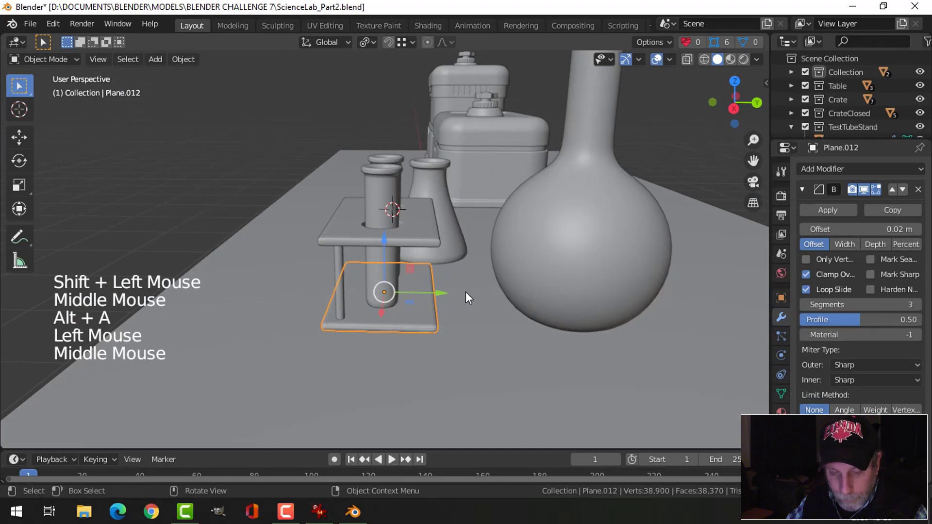
click(182, 60)
mouse_move(201, 88)
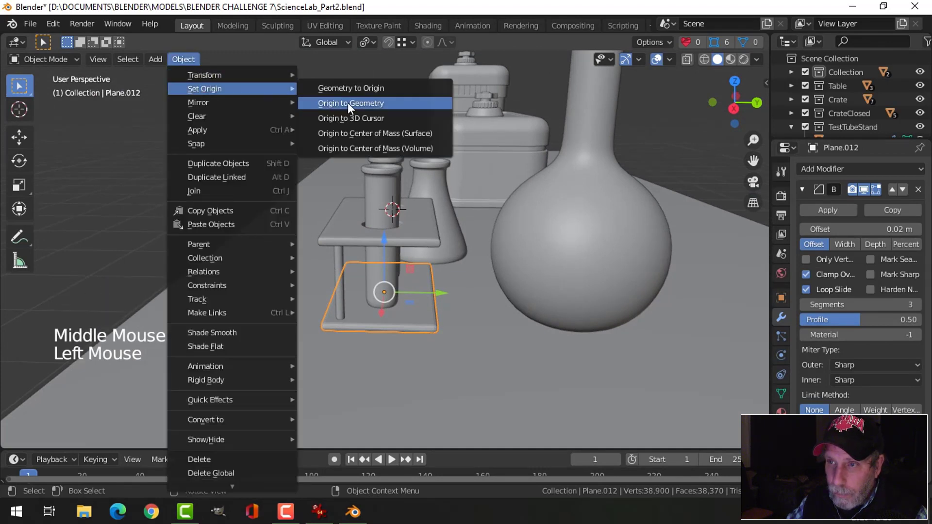
click(348, 103)
key(shift+s)
click(452, 313)
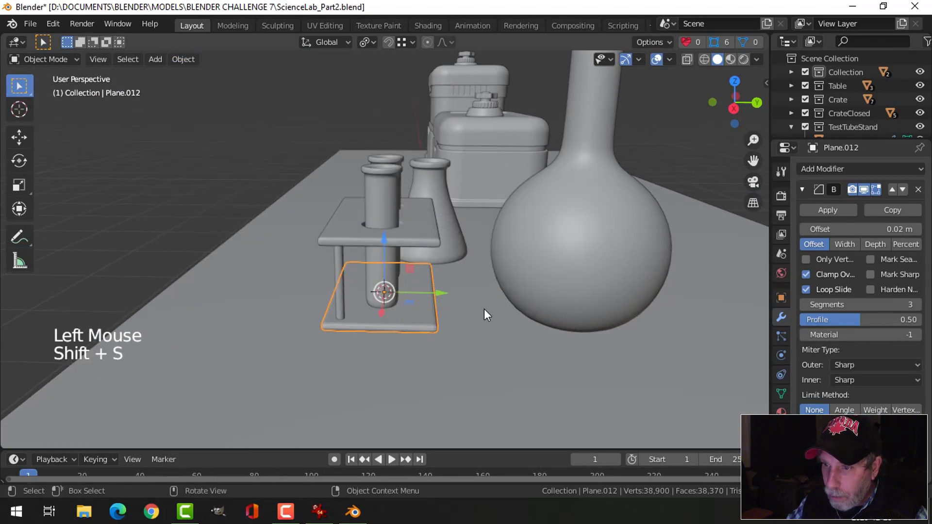
key(alt+a)
Set the corner post's origin to the 3D cursor at the base slab's centre.
key(Tab)
key(Tab)
click(340, 278)
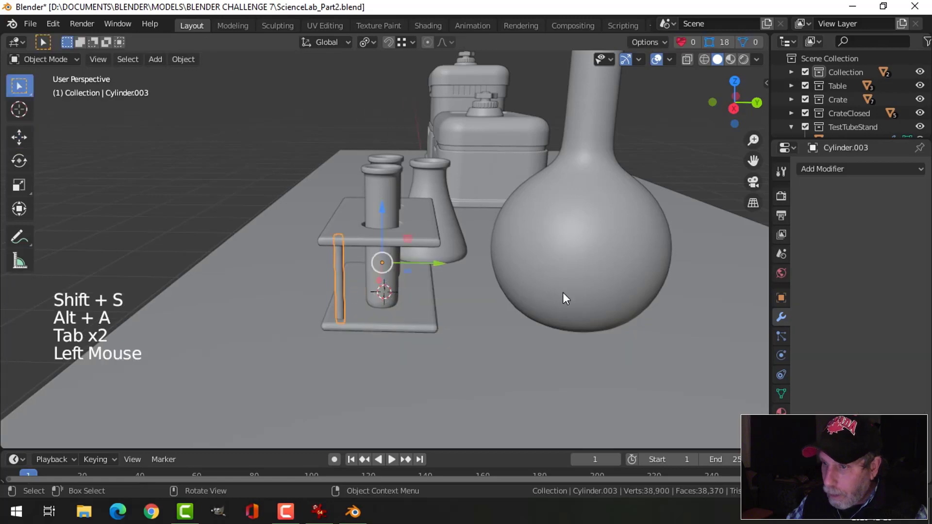
click(183, 59)
mouse_move(269, 90)
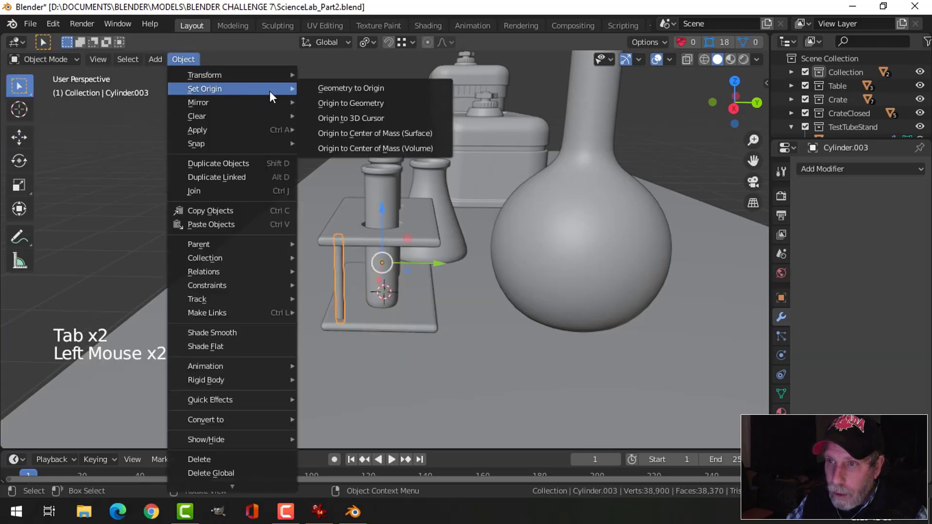
click(339, 117)
Add a Mirror modifier to the post on the X and Y axes to create posts at all four corners.
click(819, 170)
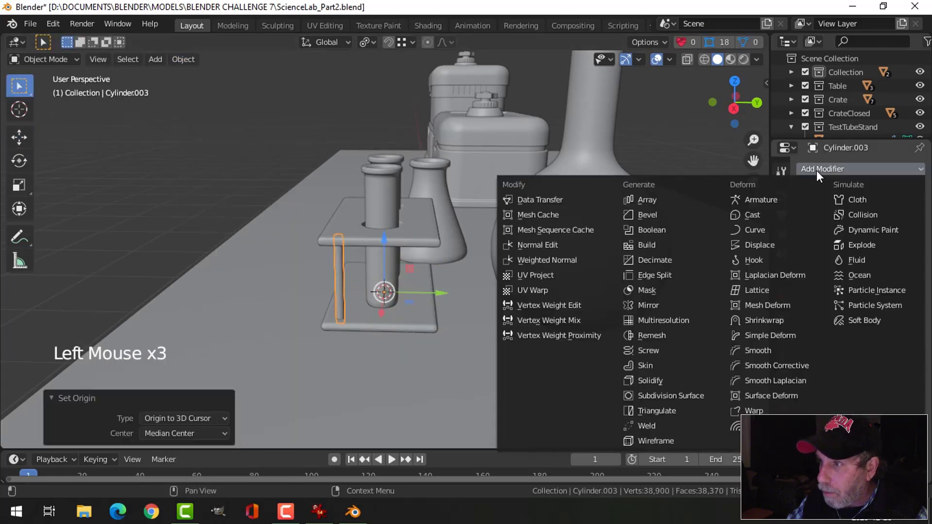
click(666, 305)
middle_drag(573, 296, 761, 282)
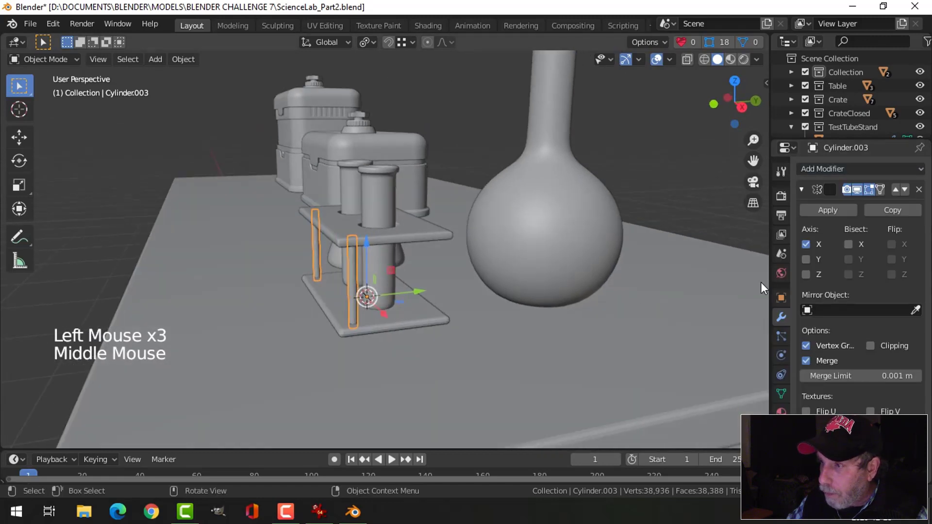
click(805, 260)
middle_drag(607, 268, 518, 255)
key(alt+a)
scroll(517, 284, down, 2)
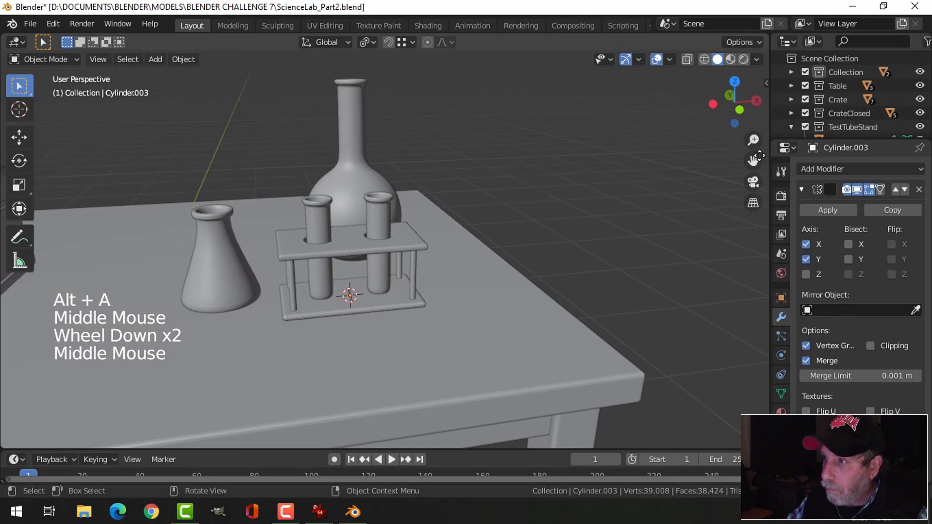
Select all objects of the TestTubeStand collection and lower them about 0.012 m onto the table.
click(805, 126)
click(806, 127)
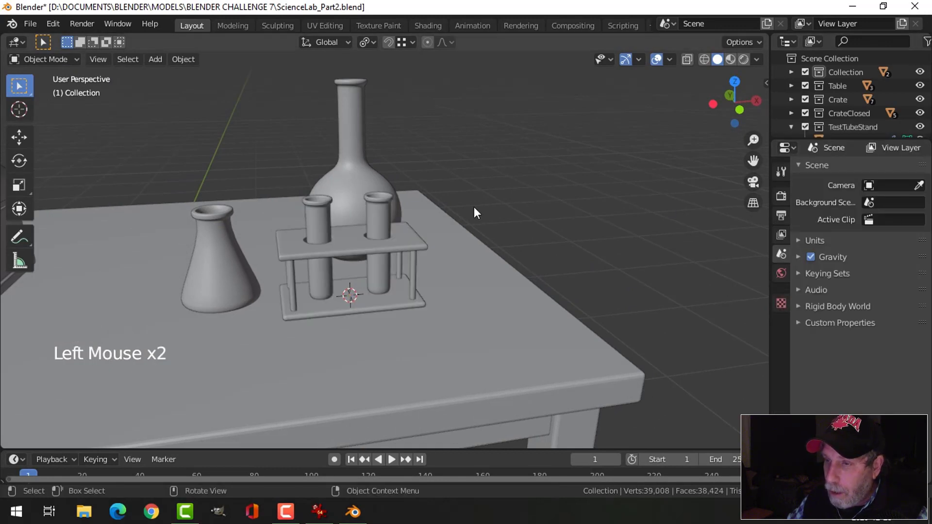
click(862, 127)
right_click(862, 127)
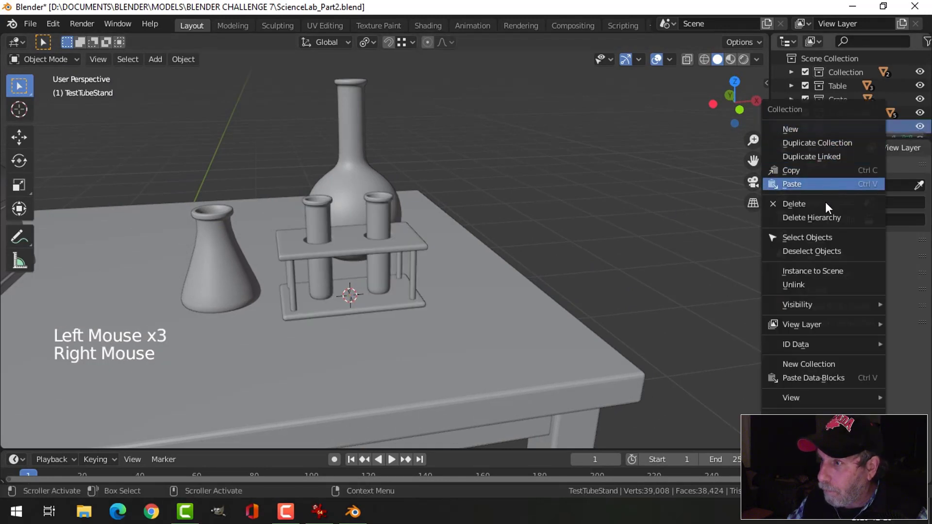
click(823, 237)
scroll(496, 204, down, 1)
middle_drag(496, 203, 419, 244)
scroll(340, 226, up, 1)
drag(350, 218, 354, 228)
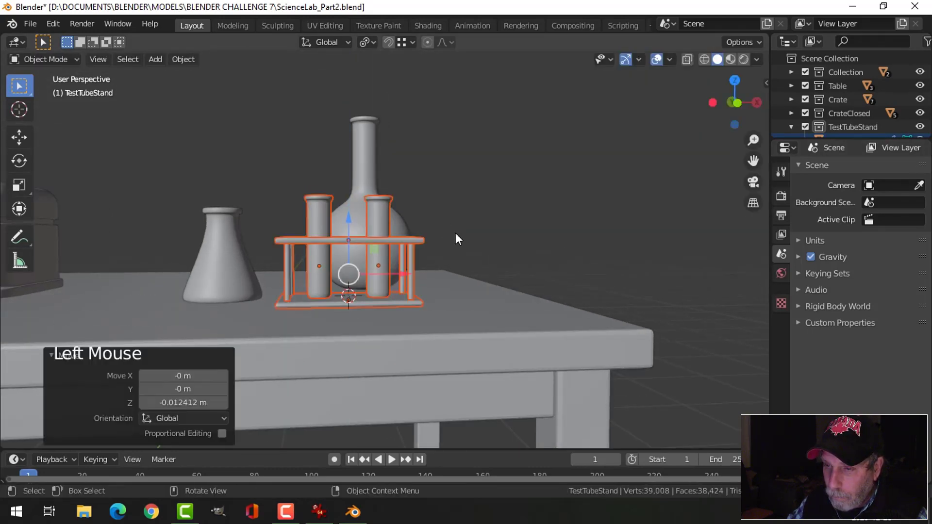
key(alt+a)
Move all TestTubeStand objects in the top view by about -0.377 m in X and 0.889 m in Y.
scroll(469, 222, down, 3)
middle_drag(469, 223, 589, 261)
scroll(390, 284, down, 2)
click(847, 124)
right_click(846, 125)
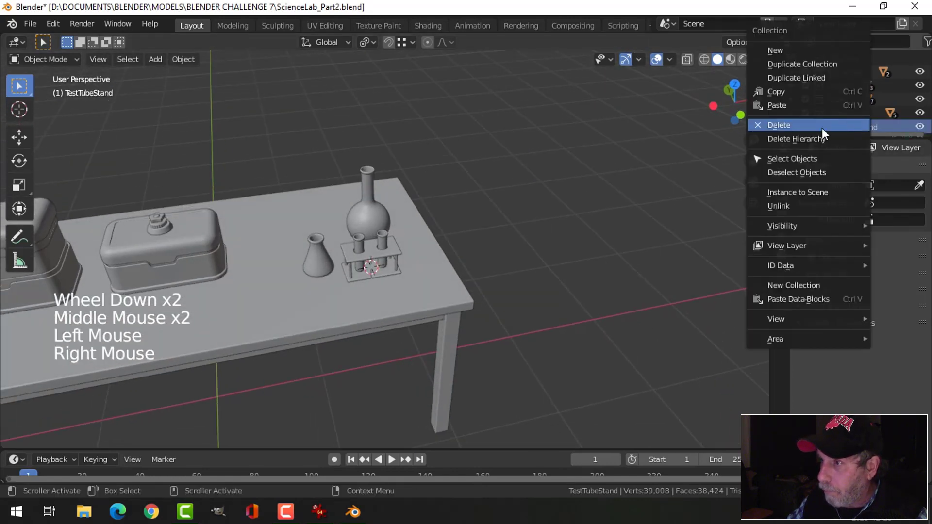
click(796, 159)
key(KP_7)
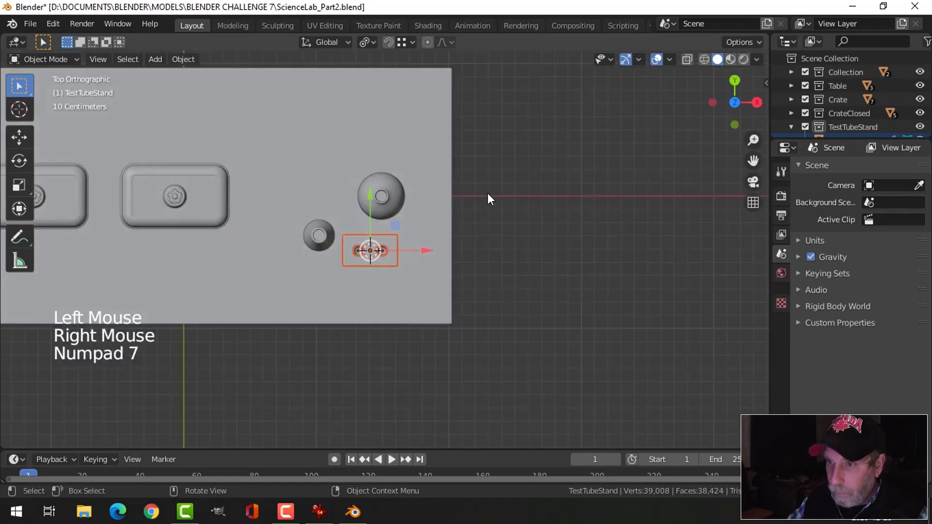
key(g)
click(437, 75)
scroll(551, 185, down, 2)
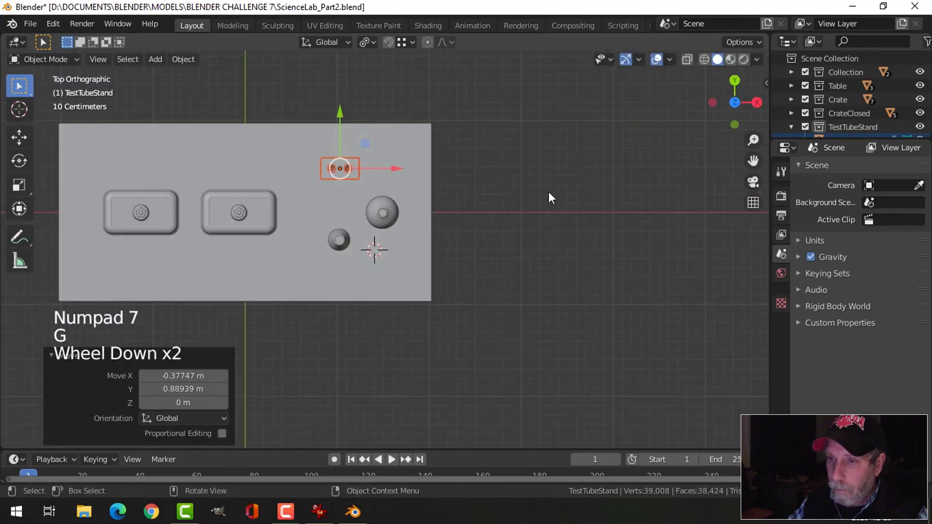
key(alt+a)
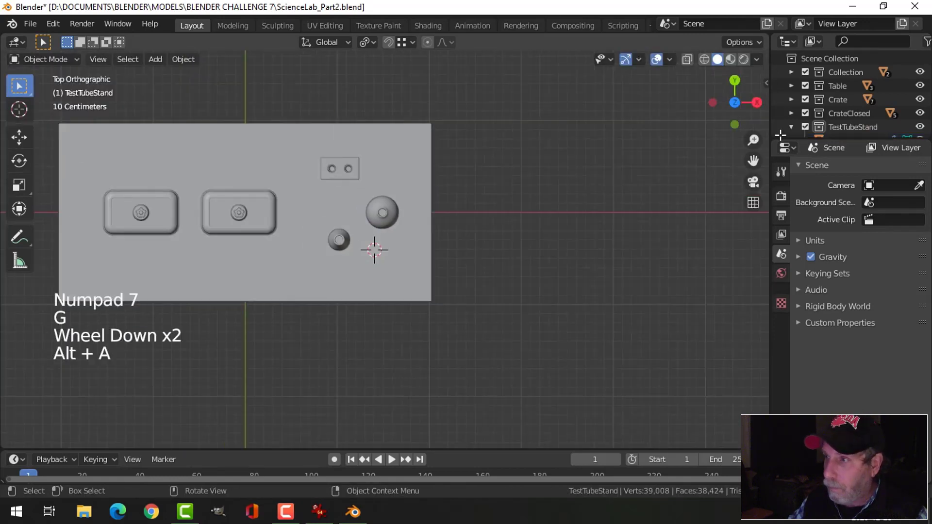
Move all objects of the Crate collection by about -0.238 m in X and 0.581 m in Y.
click(841, 96)
right_click(840, 97)
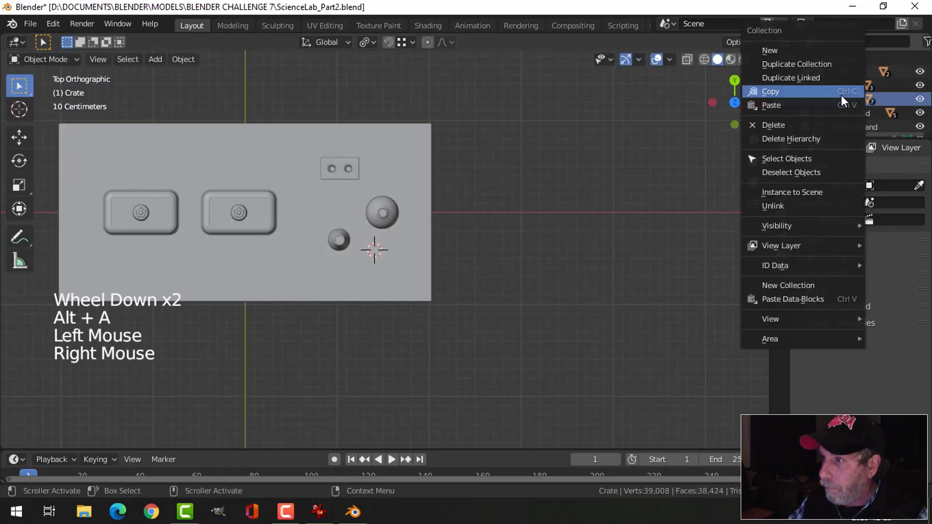
click(789, 159)
key(g)
click(160, 156)
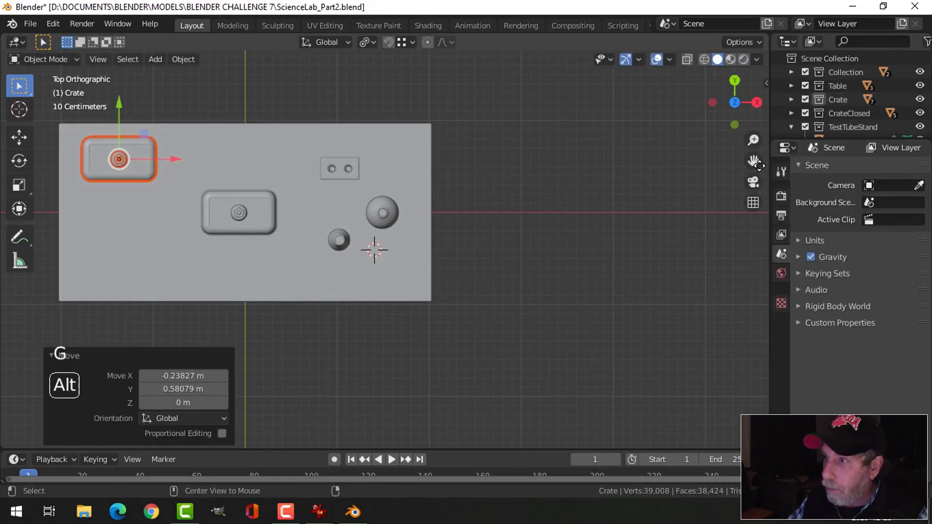
key(alt+a)
Move all CrateClosed objects toward the table's back edge, level with the other crate, by about 0.57 m in Y.
click(838, 110)
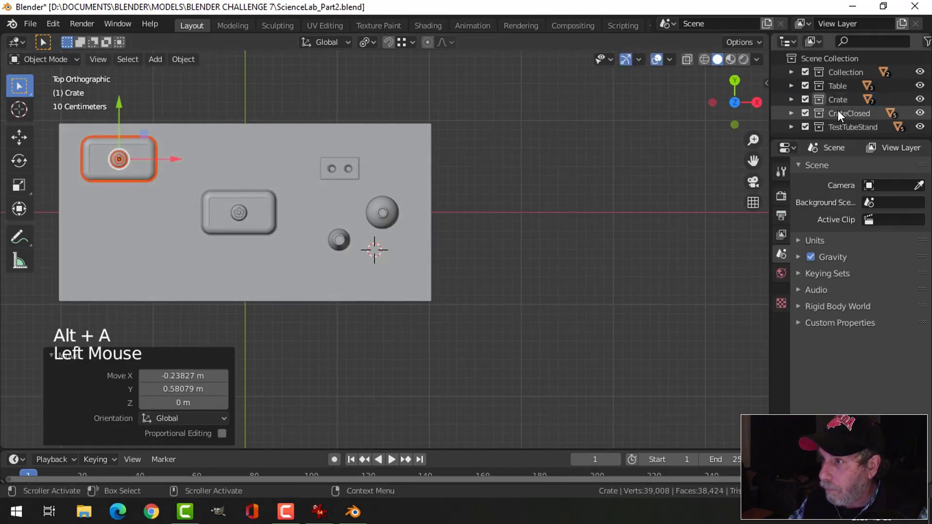
click(843, 111)
right_click(843, 111)
click(799, 158)
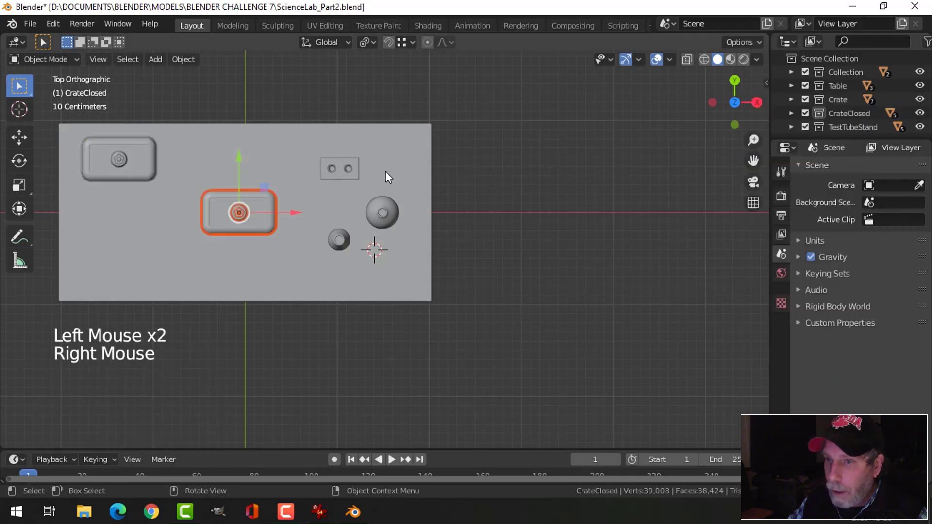
key(g)
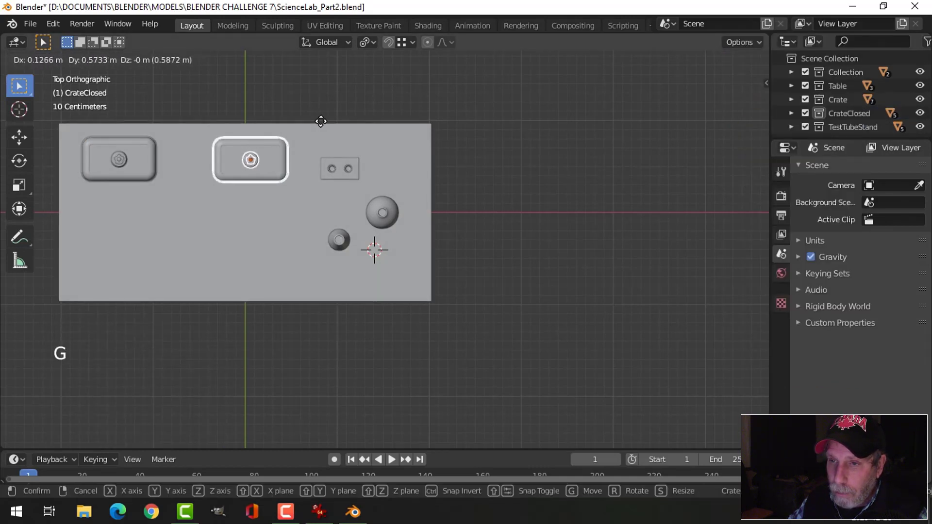
click(318, 123)
key(alt+a)
Save the scene to the existing file ScienceLab_Part2.blend.
middle_drag(351, 209, 433, 190)
scroll(361, 179, down, 3)
scroll(403, 235, up, 2)
scroll(523, 211, up, 2)
key(ctrl+s)
scroll(464, 164, up, 2)
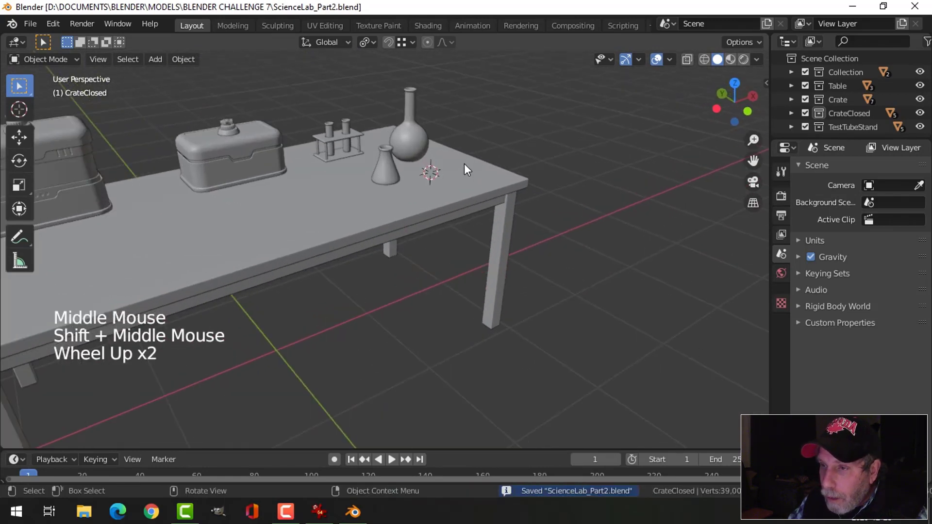
Open the tabletop's mesh for editing.
middle_drag(464, 164, 429, 139)
scroll(427, 173, down, 2)
shift+middle_drag(427, 173, 336, 214)
click(388, 232)
middle_drag(388, 232, 380, 254)
key(Tab)
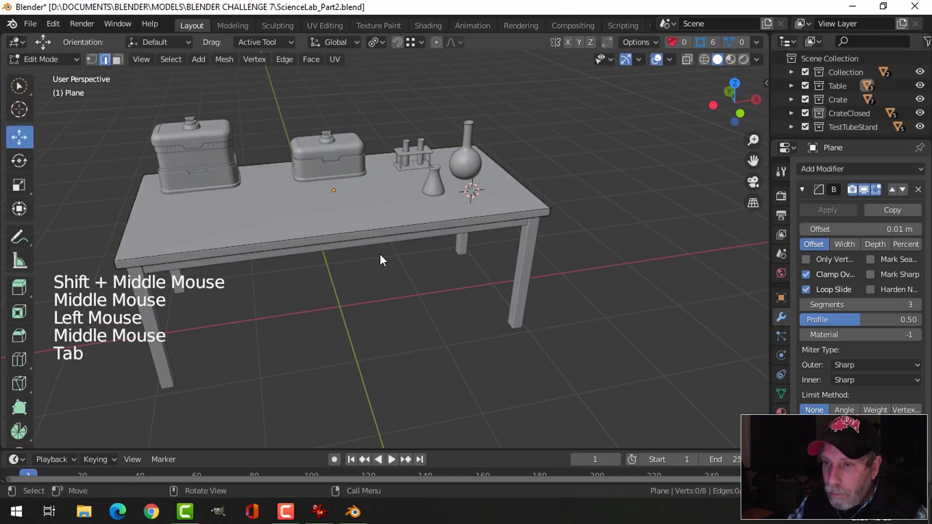
key(a)
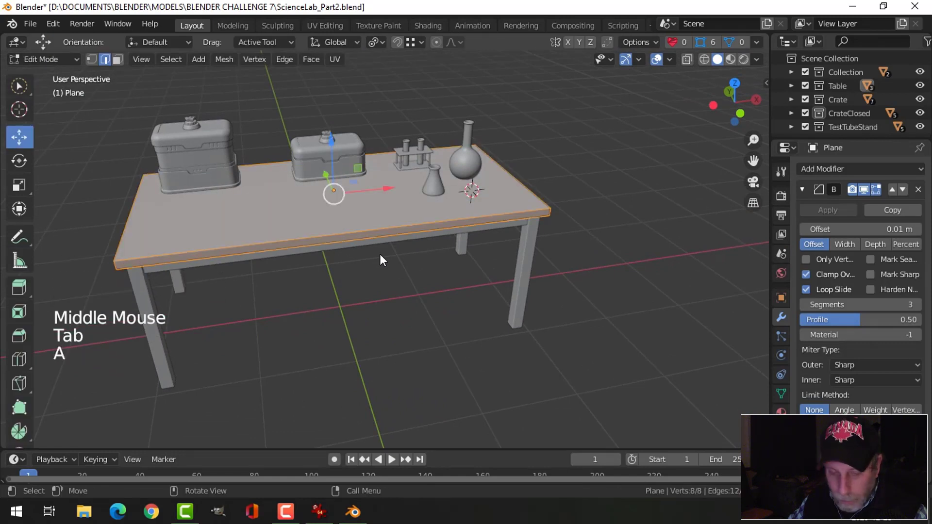
key(alt+a)
click(345, 223)
key(alt+a)
Snap the 3D cursor to the centre of the tabletop's upper face and return to Object Mode.
key(3)
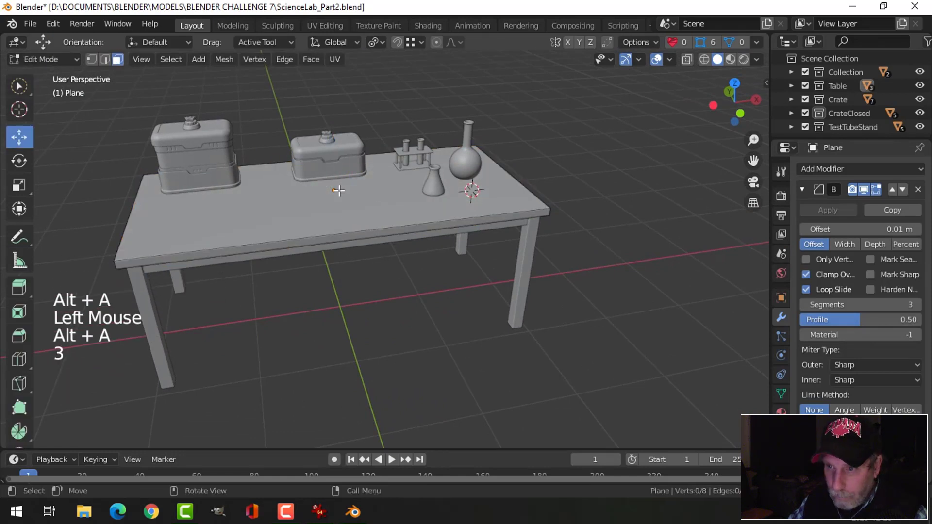
click(338, 190)
key(shift+s)
click(421, 305)
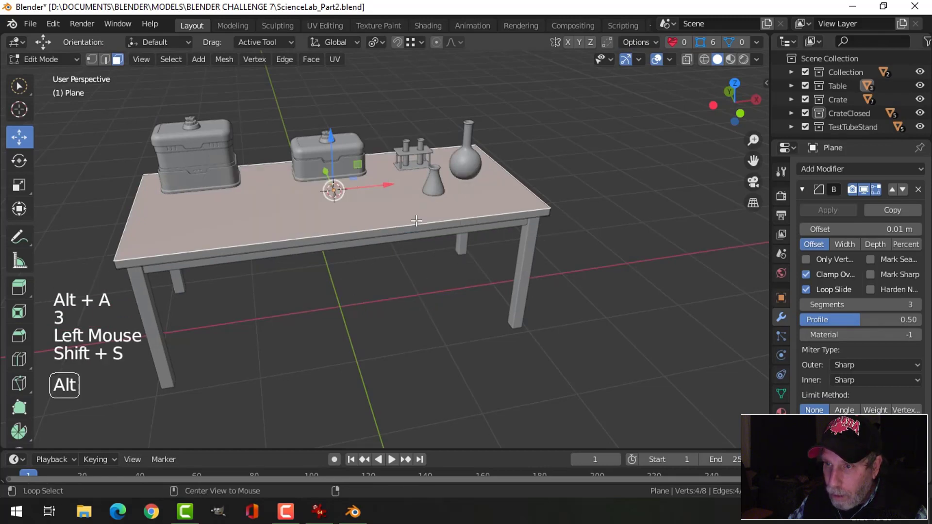
key(alt+a)
key(Tab)
key(alt+a)
scroll(385, 213, up, 2)
shift+middle_drag(384, 213, 423, 207)
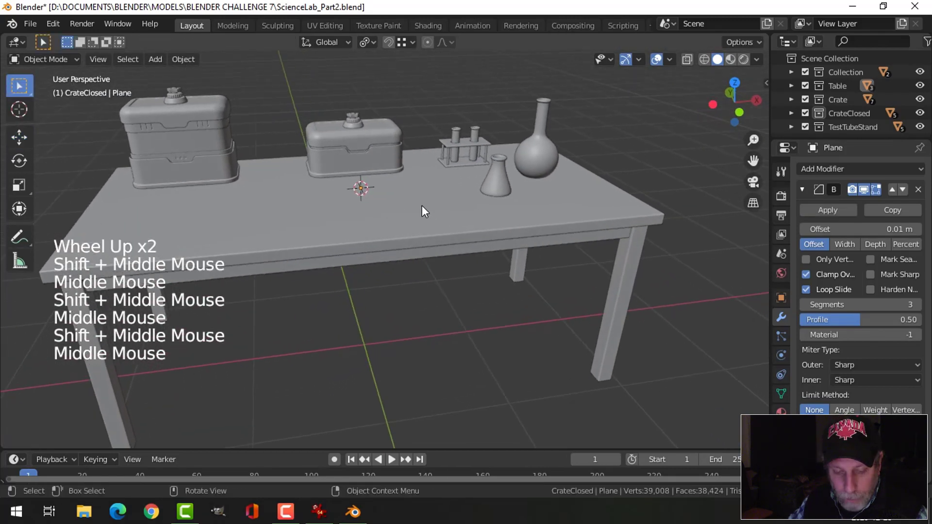
Add a UV sphere with 16 segments at the 3D cursor on the tabletop.
key(shift+a)
mouse_move(423, 205)
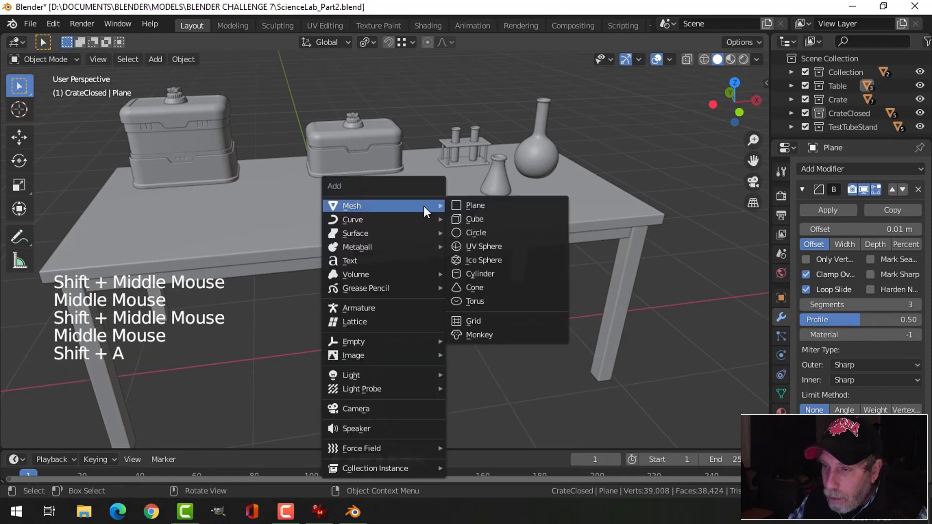
click(481, 246)
click(209, 288)
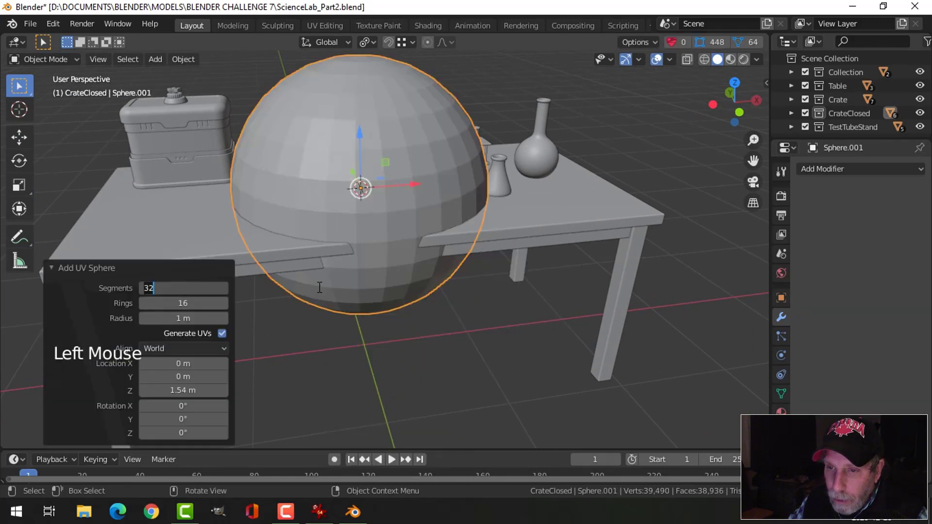
text(16)
key(Return)
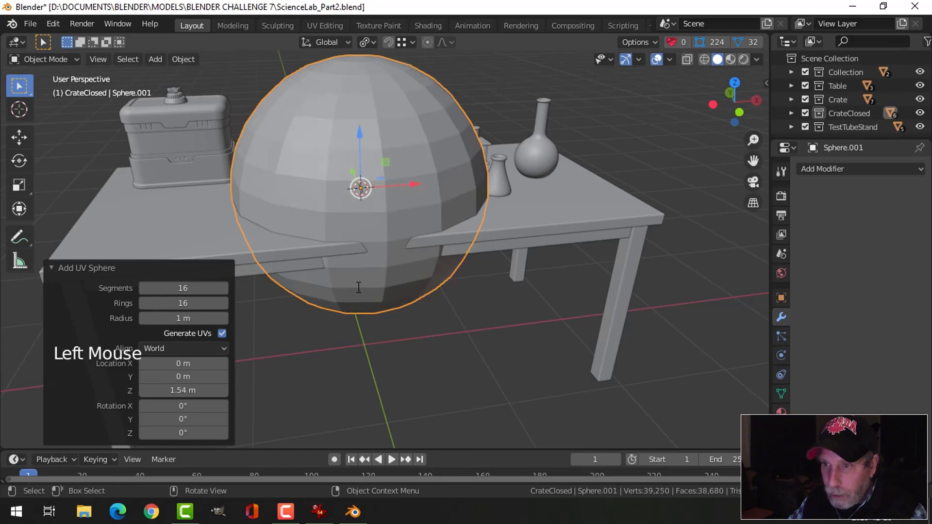
In Edit Mode, scale the sphere down to flask size, raise it about 0.21 m and move it about -0.51 m in Y.
scroll(436, 209, down, 2)
key(Tab)
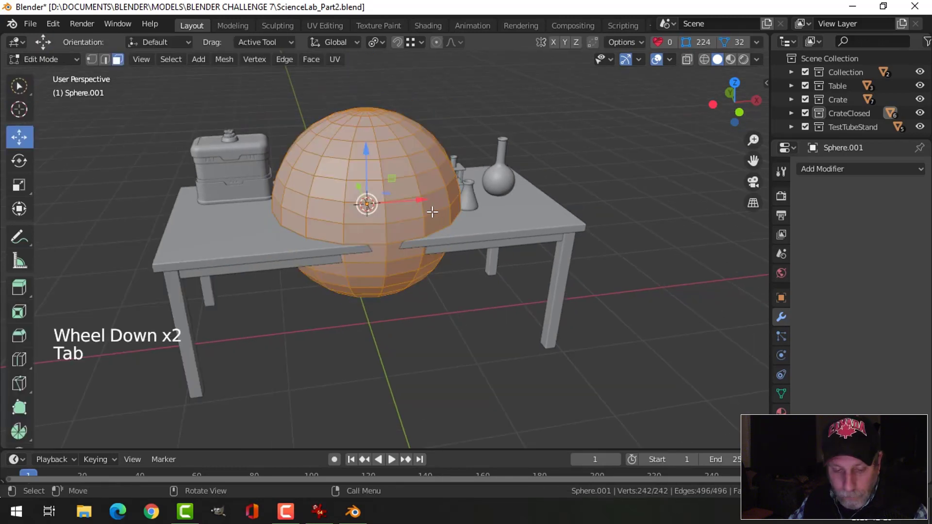
key(s)
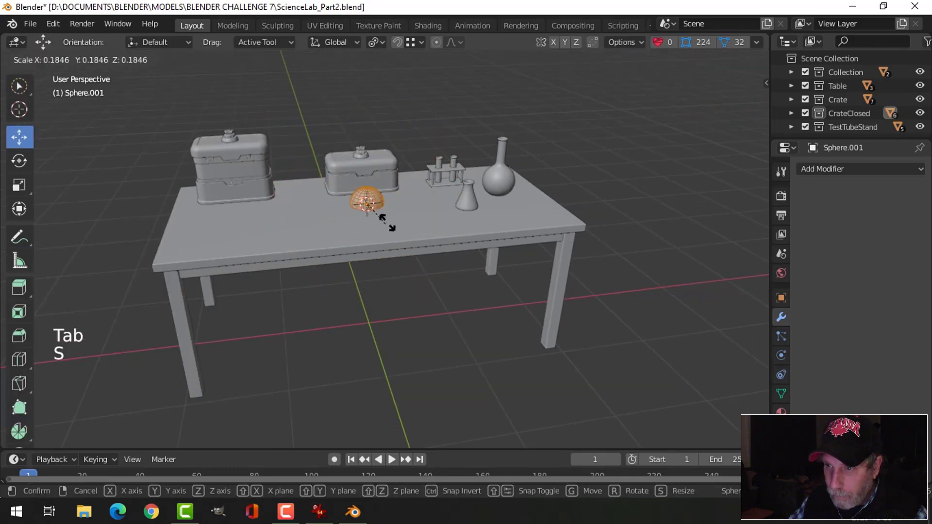
click(403, 221)
drag(366, 162, 366, 144)
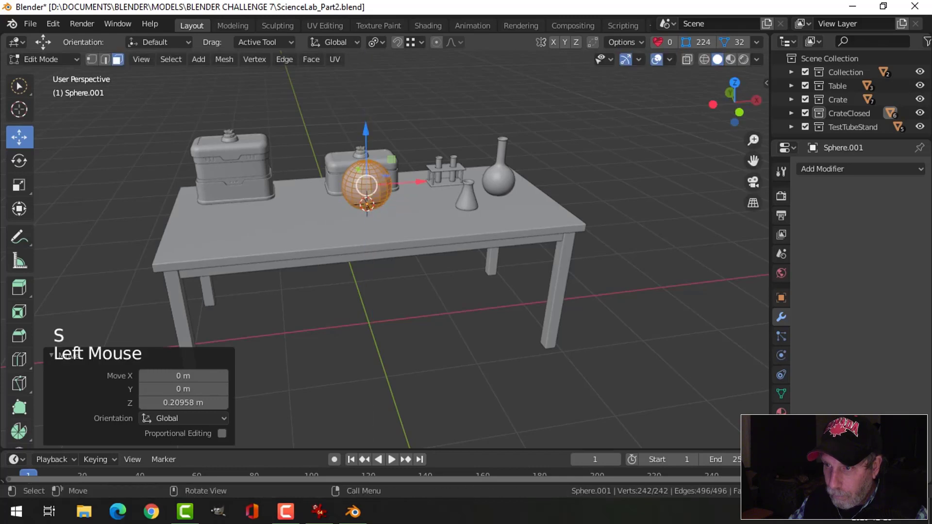
key(s)
click(448, 170)
drag(360, 182, 369, 198)
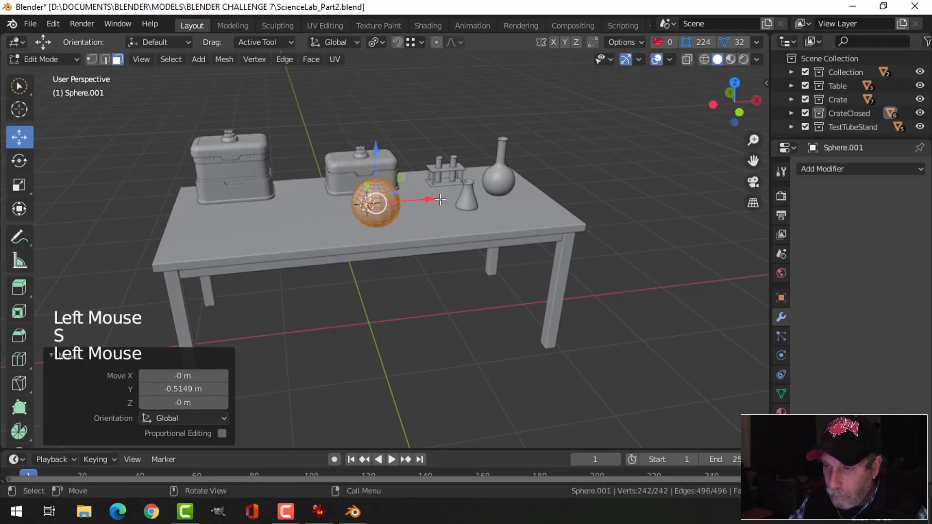
Delete the sphere's top pole vertex and the surrounding ring of vertices to open its top.
key(KP_Decimal)
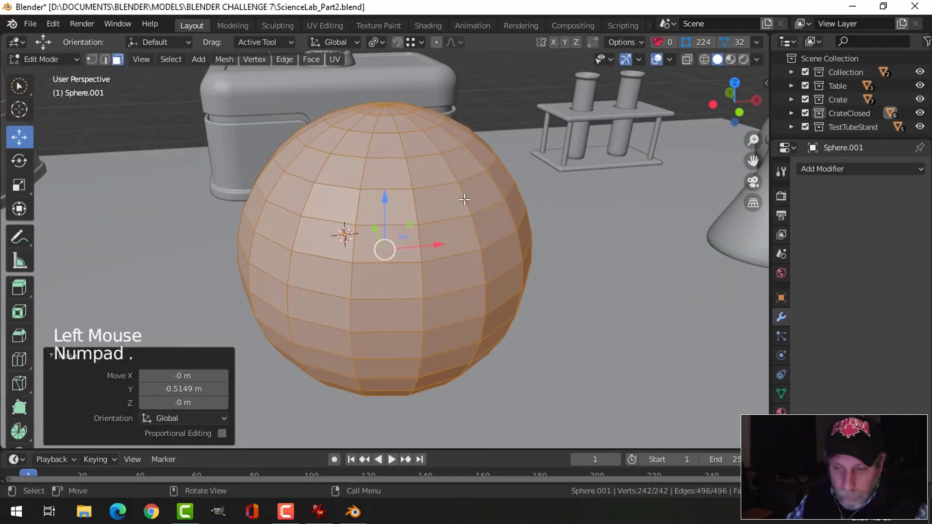
key(1)
middle_drag(465, 199, 466, 229)
key(alt+a)
click(384, 121)
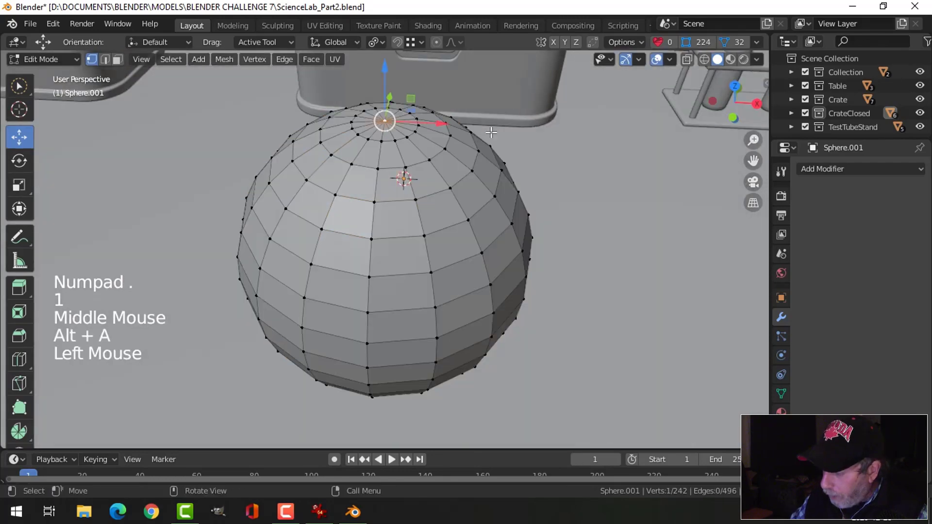
key(ctrl+KP_Add)
key(x)
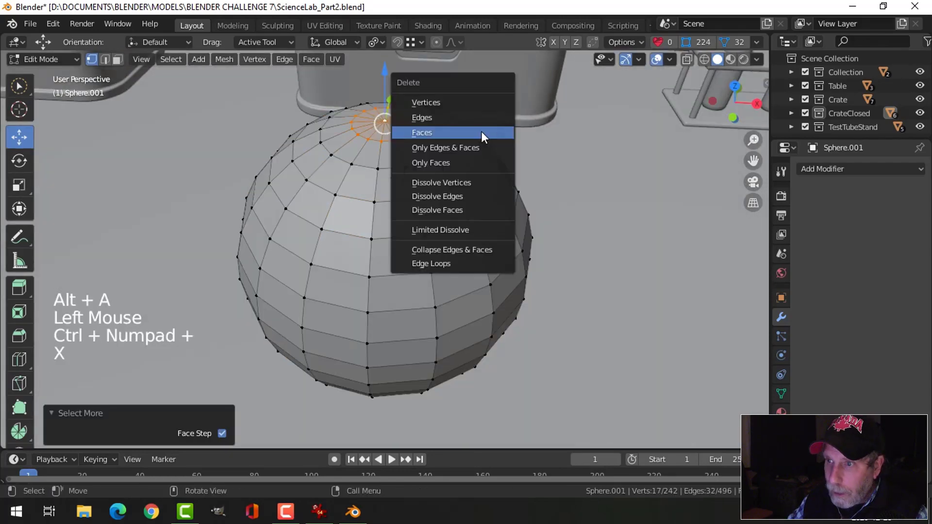
click(456, 101)
Extrude the open top edge loop upward by about 0.37 m to form the flask's neck.
scroll(456, 171, down, 1)
scroll(455, 171, down, 2)
middle_drag(455, 172, 393, 181)
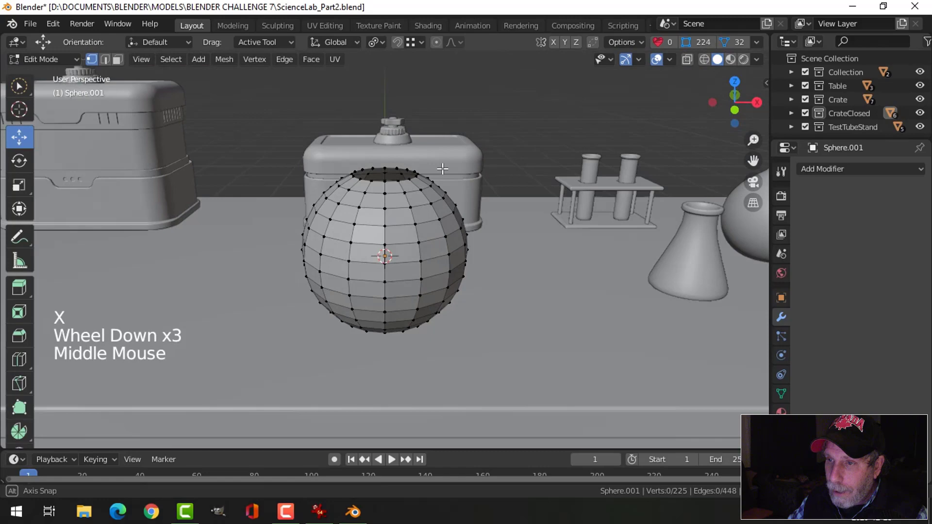
alt+shift+click(393, 182)
scroll(561, 208, down, 3)
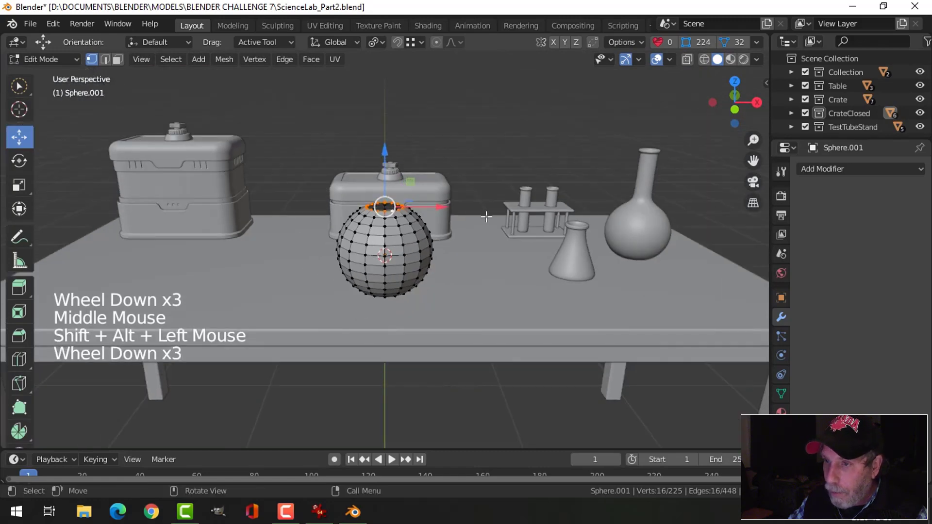
middle_drag(476, 210, 476, 194)
key(e)
drag(386, 173, 392, 91)
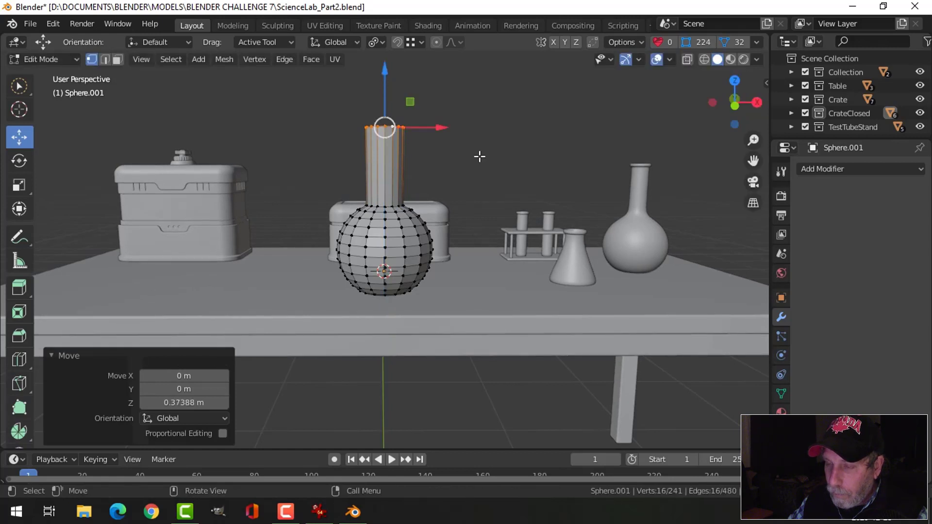
Raise the edge loop at the neck's base about 0.025 m and bevel it with 3 segments, about 0.039 m wide.
scroll(473, 165, up, 1)
key(alt+a)
key(2)
scroll(387, 176, up, 2)
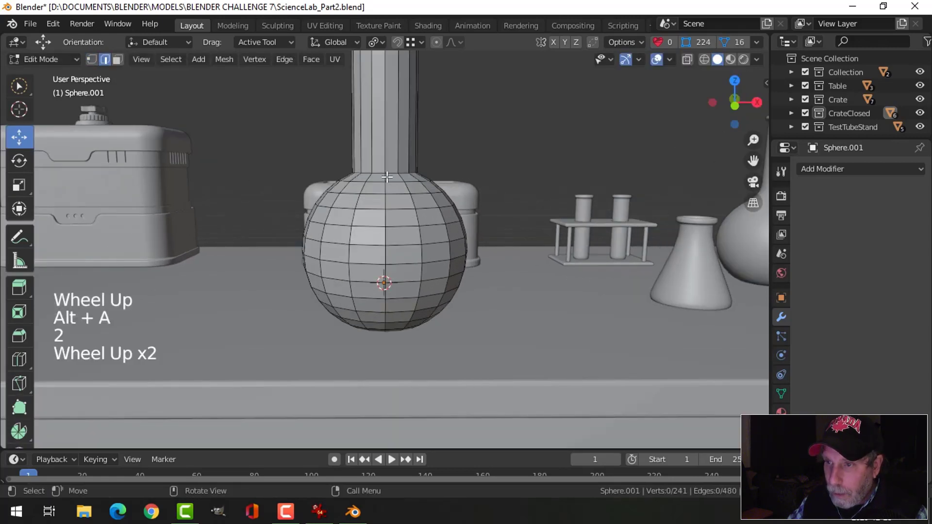
alt+shift+click(387, 176)
drag(387, 143, 386, 129)
key(ctrl+b)
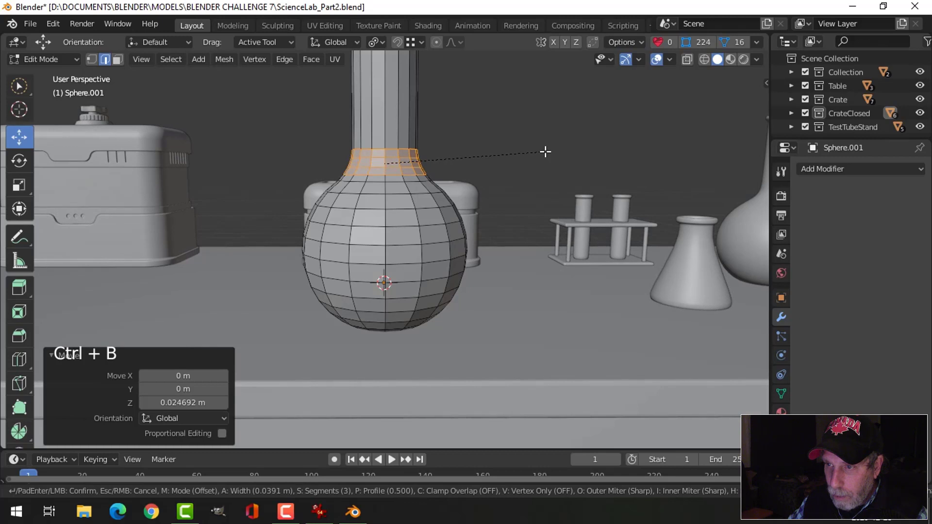
click(545, 152)
Move the two upper edge loops of the neck's bevel slightly upward one after the other, and return to Object Mode.
key(alt+a)
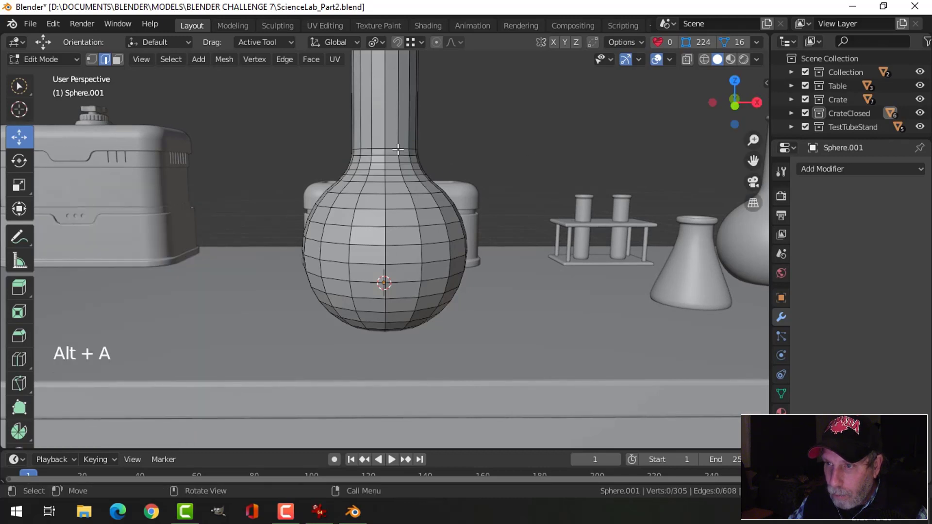
alt+shift+click(385, 148)
drag(385, 148, 385, 115)
key(alt+a)
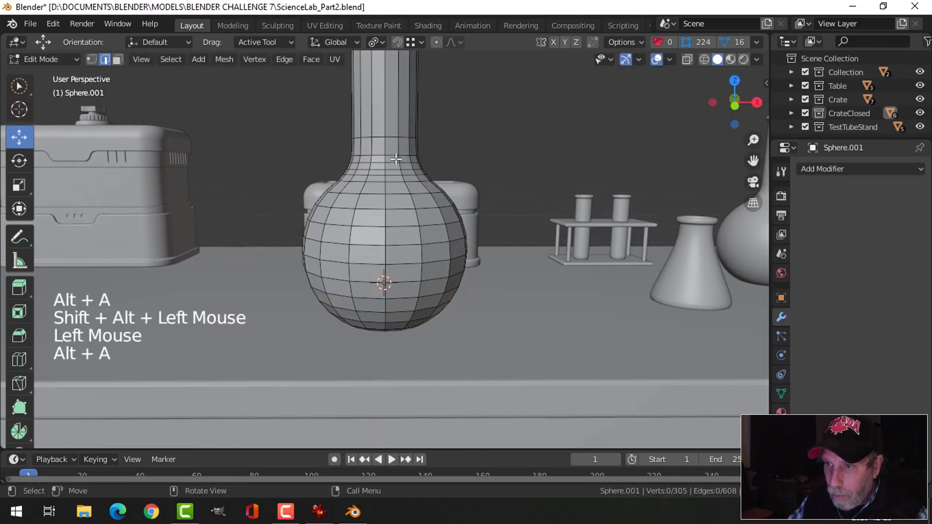
alt+shift+click(385, 154)
drag(386, 153, 385, 129)
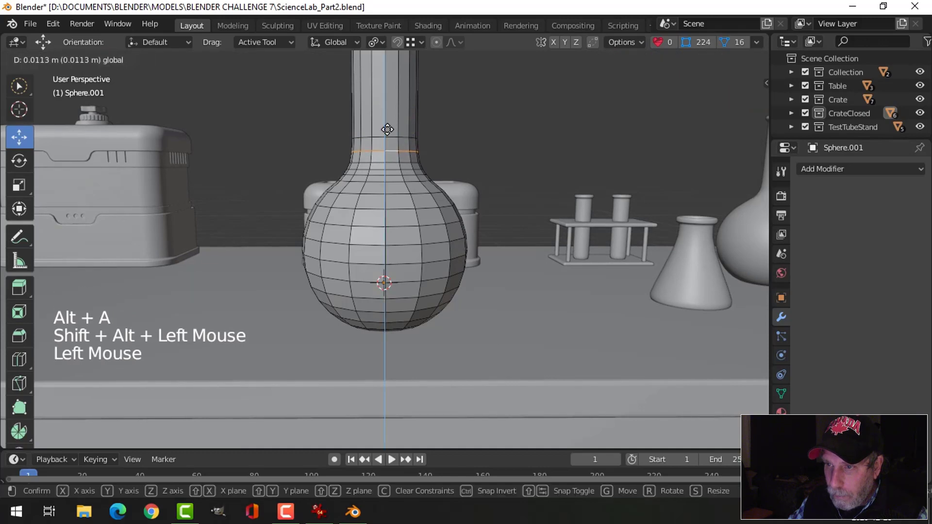
key(Tab)
Isolate the flask in local view and open its mesh for editing.
scroll(475, 160, down, 3)
middle_drag(479, 174, 402, 262)
key(KP_Divide)
key(Tab)
Push the flask's bottom pole vertex upward with proportional editing enabled to form an indented base.
scroll(406, 321, up, 2)
key(alt+a)
key(1)
click(360, 210)
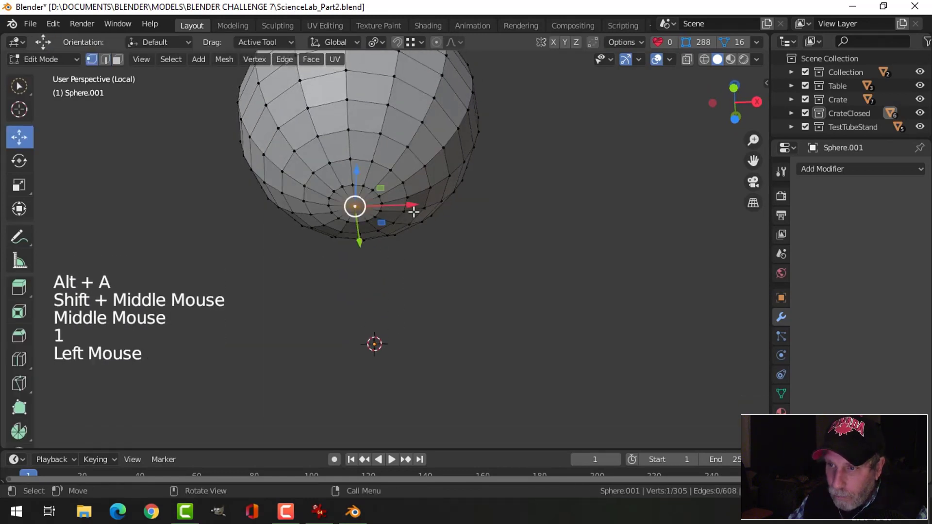
key(KP_1)
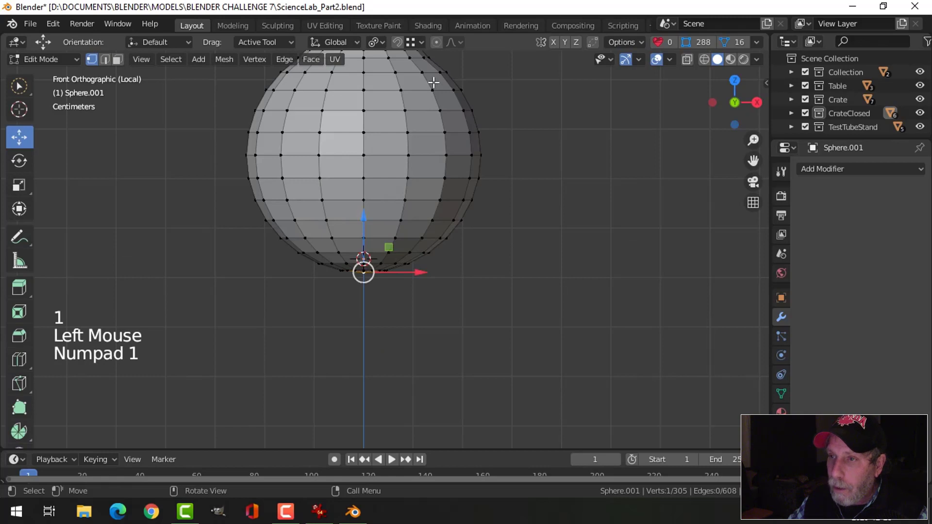
click(436, 42)
drag(364, 220, 366, 197)
scroll(364, 211, down, 1)
scroll(366, 211, up, 1)
scroll(366, 211, up, 2)
scroll(366, 203, down, 3)
scroll(366, 197, up, 1)
mouse_move(366, 197)
middle_down()
mouse_move(430, 210)
mouse_move(423, 170)
mouse_move(370, 212)
middle_up()
key(alt+a)
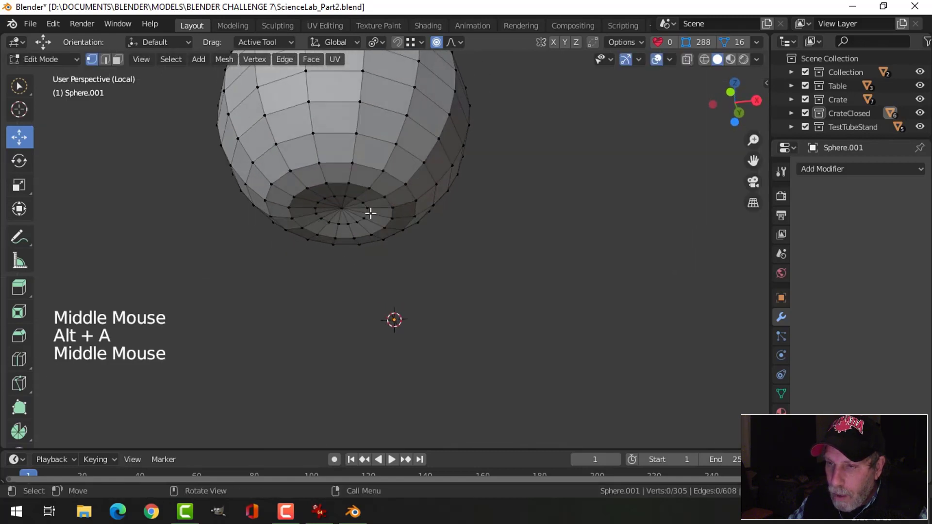
Turn off proportional editing, nudge the centre vertex of the flask's base slightly along Z, and return to Object Mode.
click(343, 209)
click(437, 42)
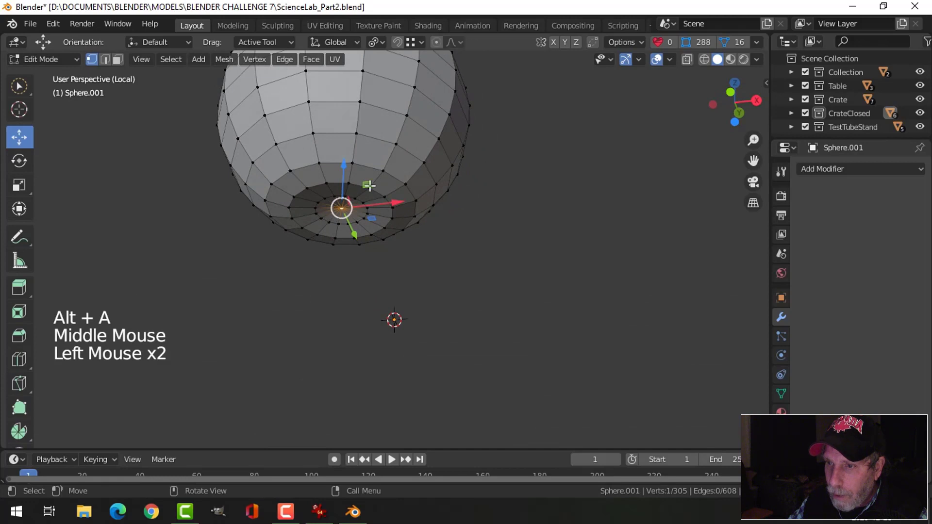
middle_drag(437, 219, 370, 208)
drag(351, 192, 354, 199)
key(Tab)
Add a level 1 Subdivision Surface modifier to the flask and disable its display in the viewport.
middle_drag(477, 234, 348, 210)
key(alt+a)
click(343, 182)
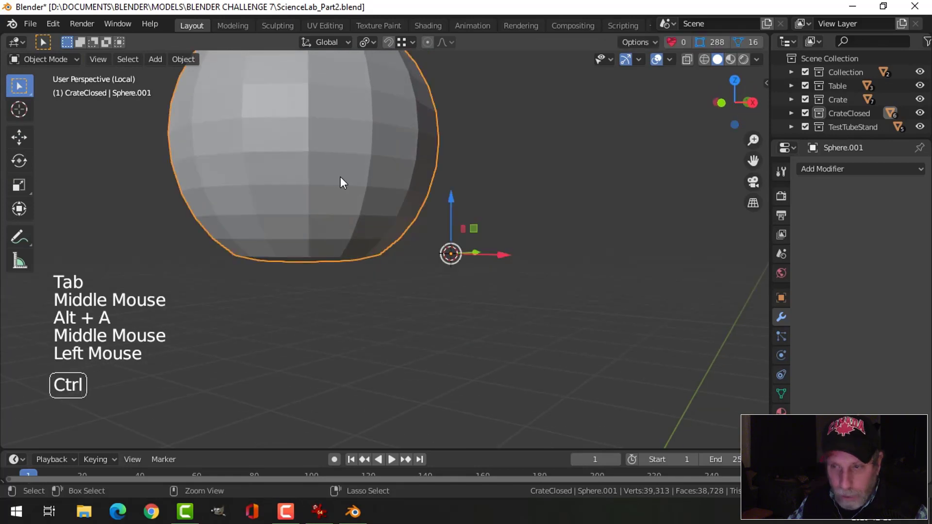
key(ctrl+1)
middle_drag(340, 177, 491, 246)
scroll(348, 267, down, 3)
scroll(353, 269, down, 3)
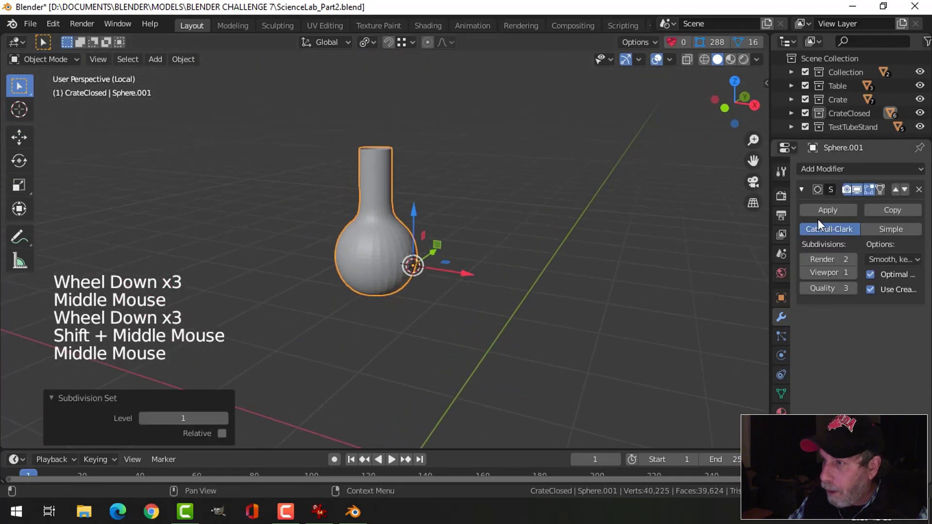
click(859, 188)
Lengthen the flask's neck by raising its top rim loop about 0.11 m in Z.
scroll(436, 210, up, 2)
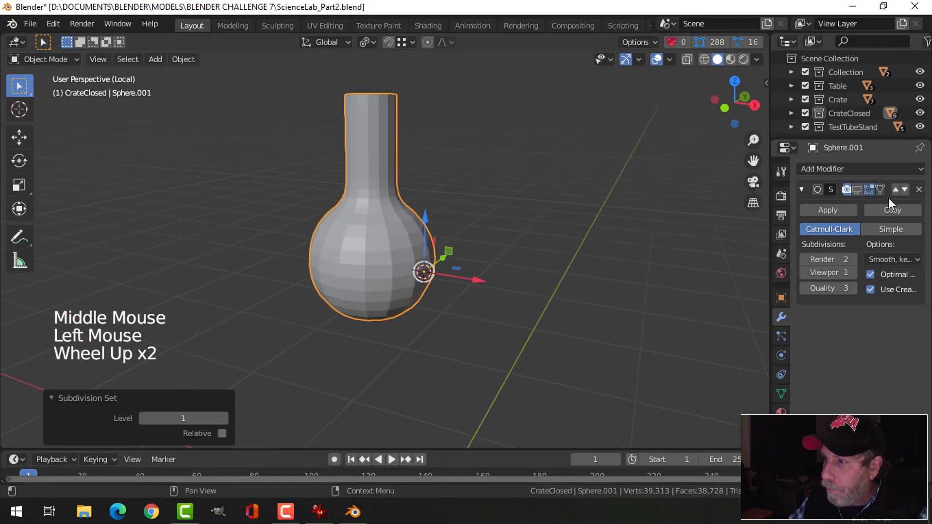
middle_drag(449, 249, 449, 327)
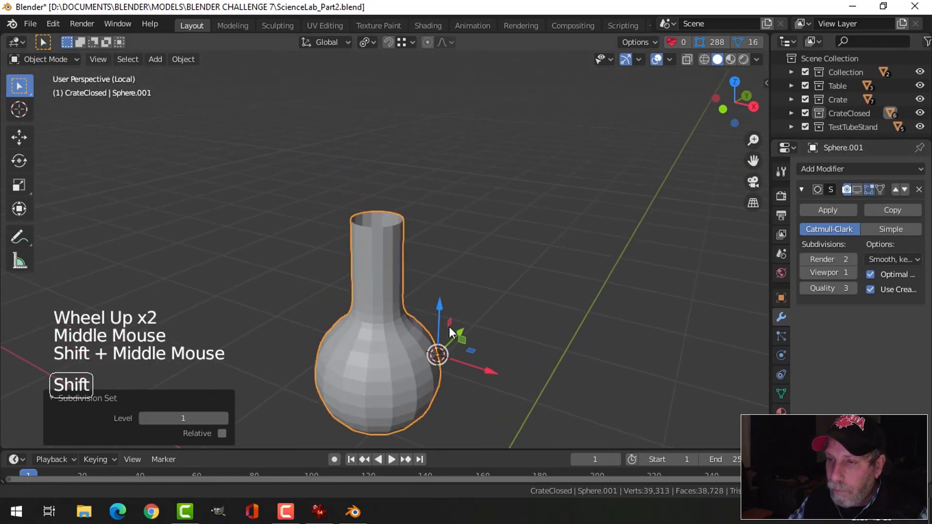
scroll(388, 235, up, 3)
key(Tab)
alt+shift+click(377, 215)
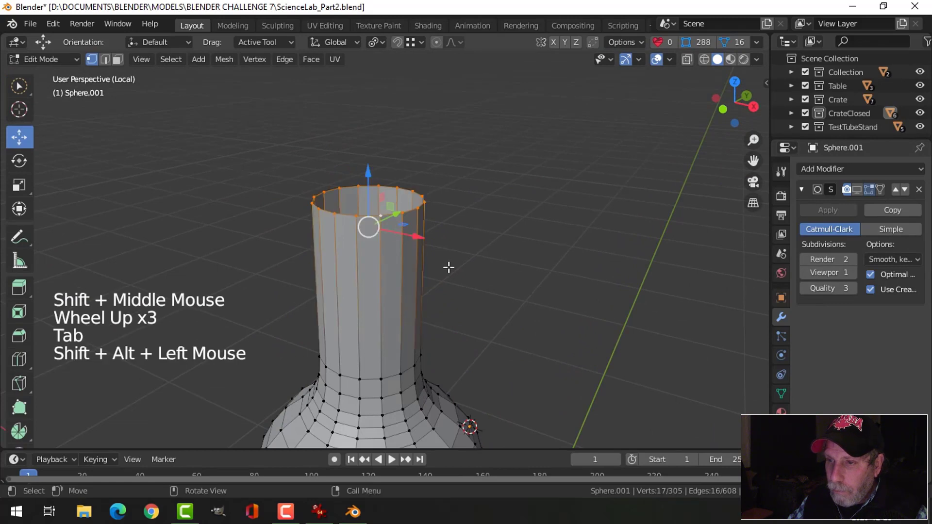
scroll(447, 266, down, 3)
middle_drag(447, 267, 442, 248)
drag(383, 175, 391, 146)
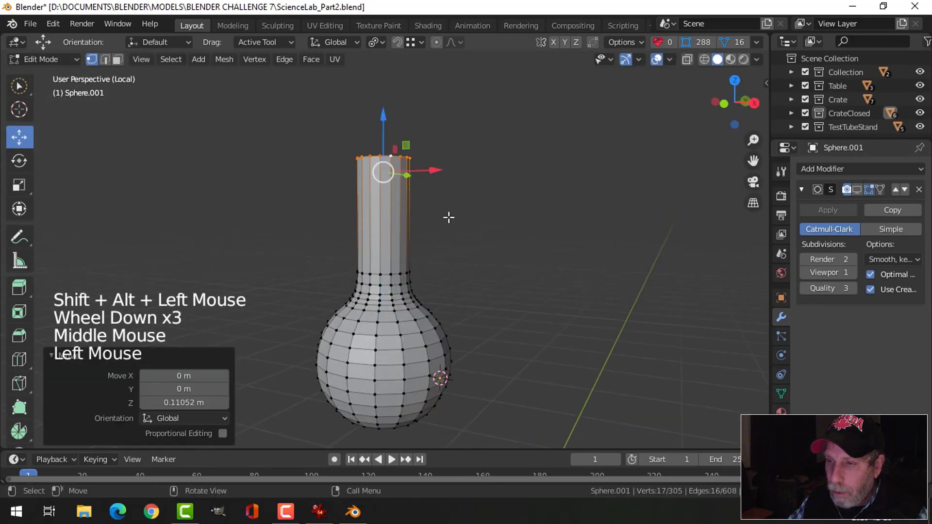
key(alt+a)
Add one centred horizontal loop cut around the flask's neck.
scroll(417, 210, up, 2)
key(ctrl+r)
click(403, 192)
right_click(423, 193)
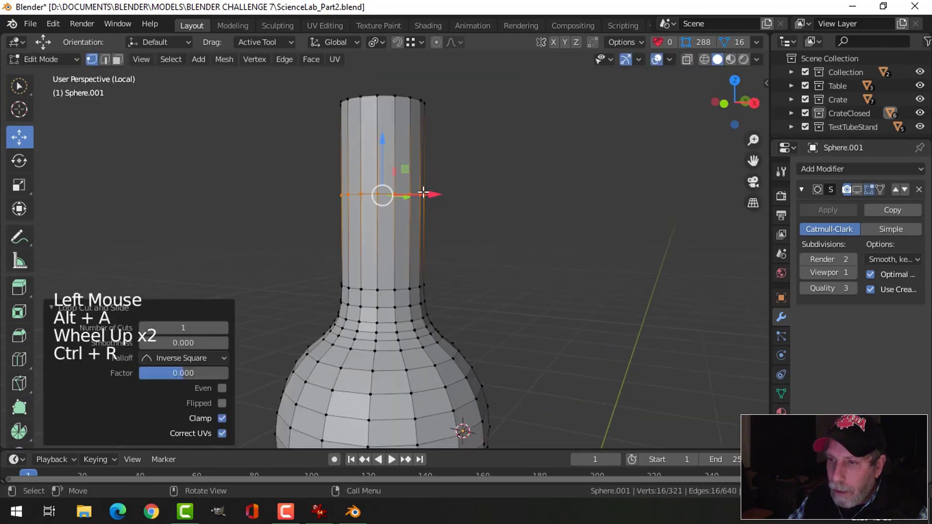
key(ctrl+r)
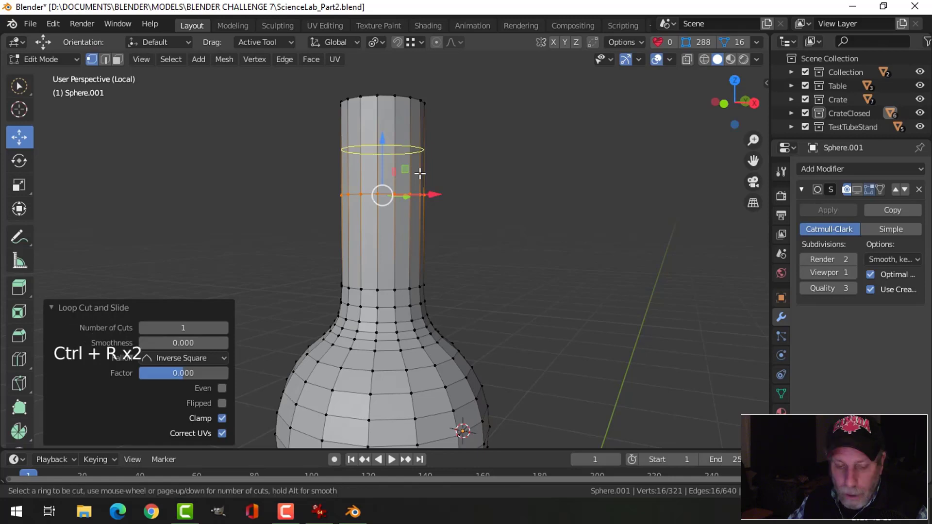
right_click(494, 204)
Bevel the neck's new edge loop with 2 segments and an offset of about 0.038 m.
key(2)
scroll(478, 250, up, 1)
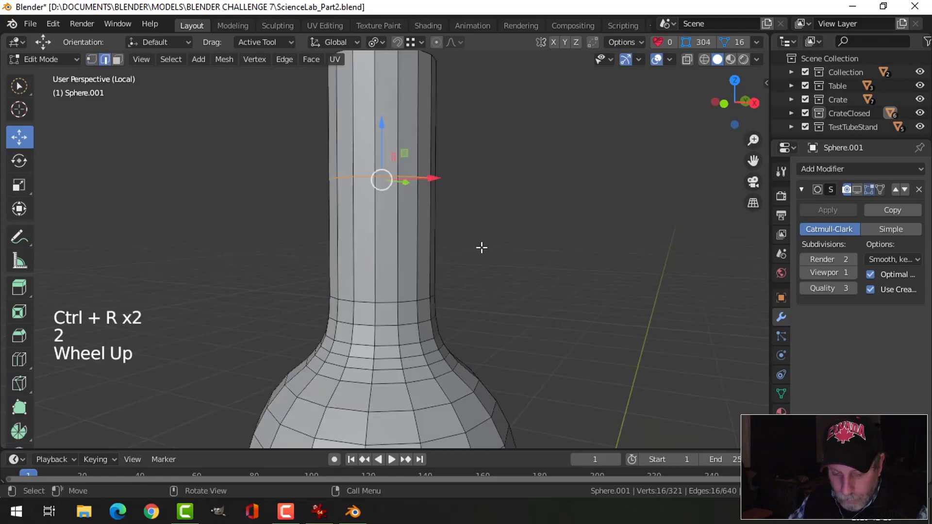
key(ctrl+b)
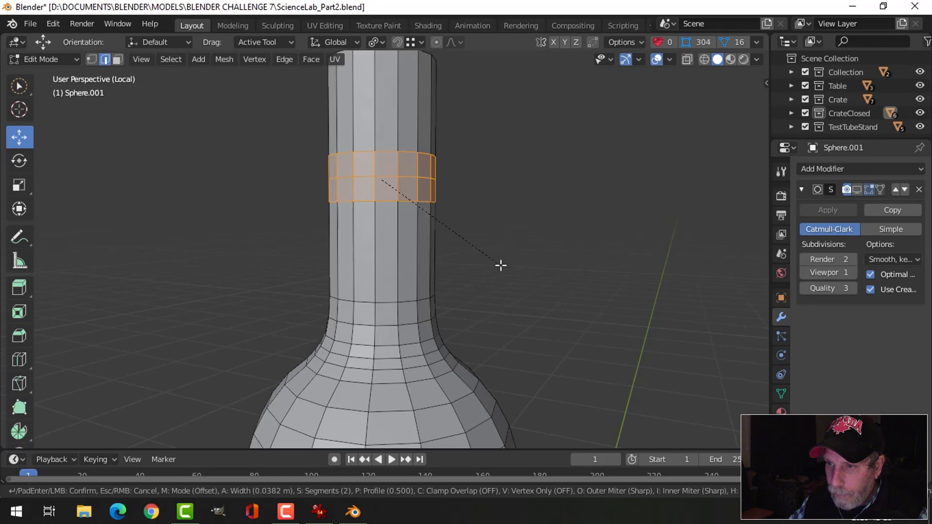
click(500, 265)
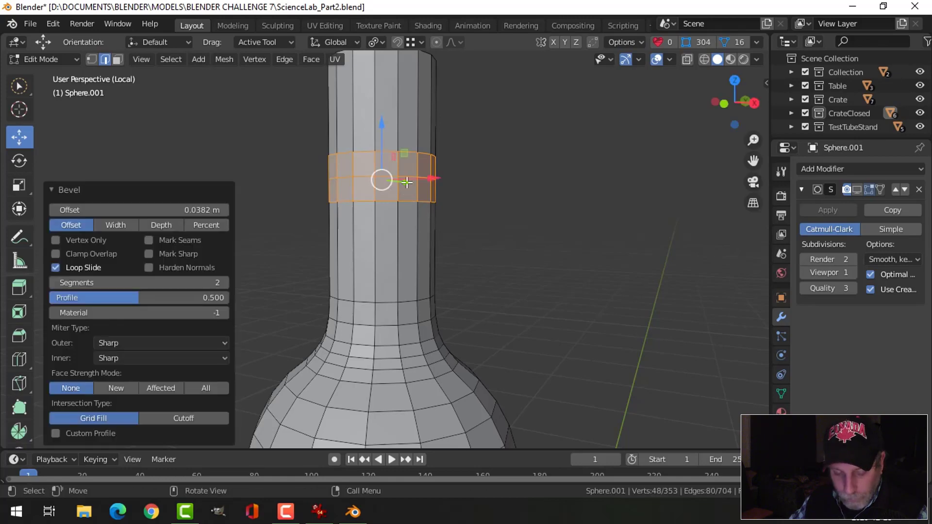
key(alt+a)
Snap the 3D cursor to the front centre vertex of the middle edge loop on the flask's neck.
key(KP_1)
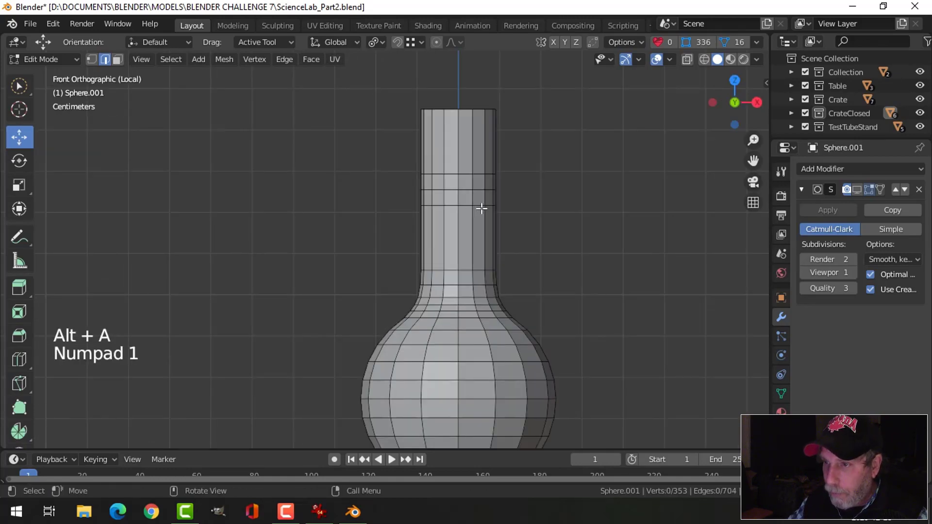
scroll(482, 208, up, 3)
shift+middle_drag(482, 208, 424, 262)
scroll(372, 202, up, 2)
scroll(433, 245, up, 1)
key(1)
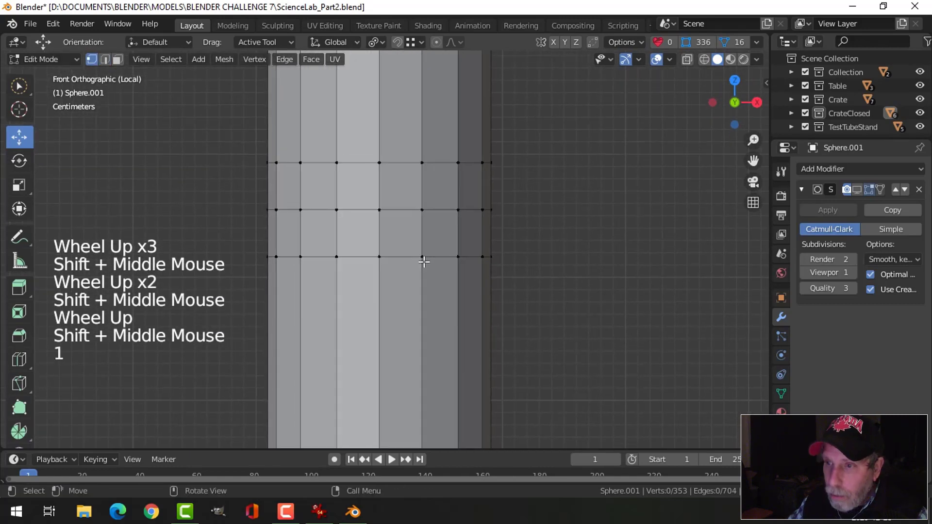
click(380, 210)
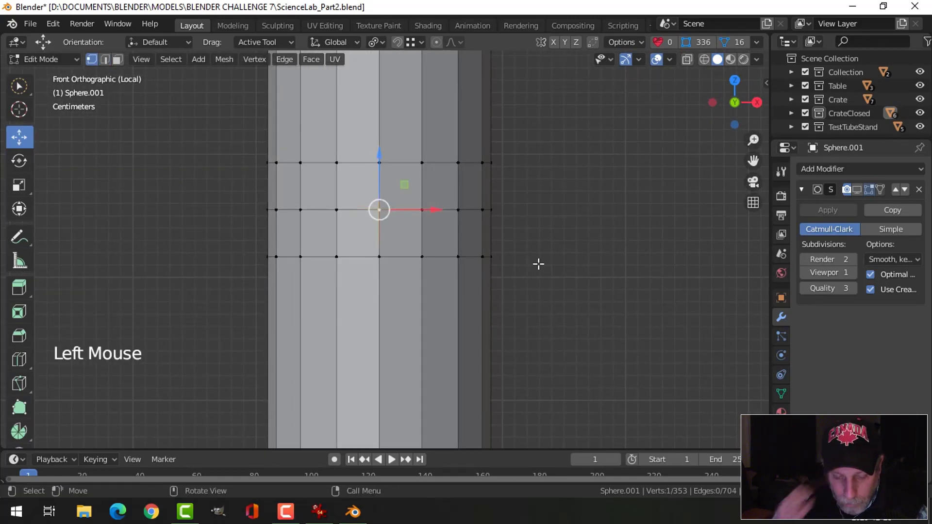
key(shift+s)
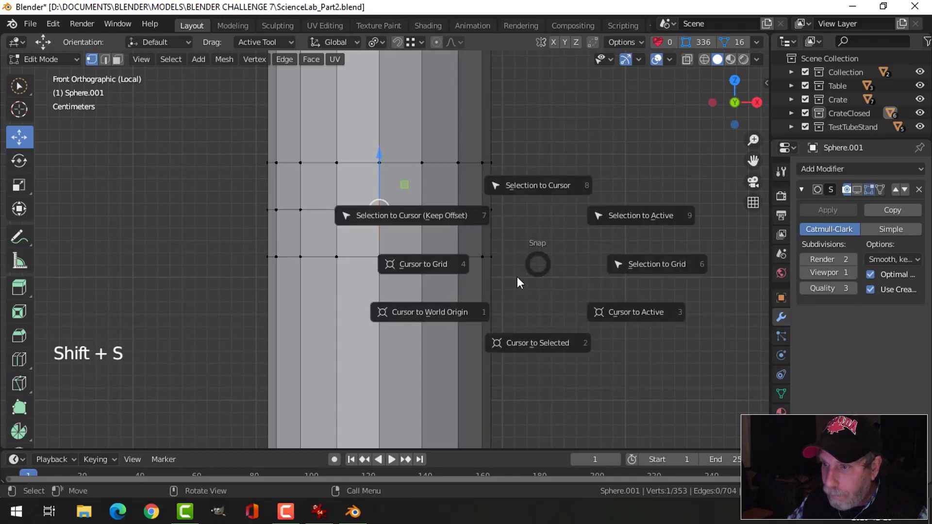
click(537, 343)
key(alt+a)
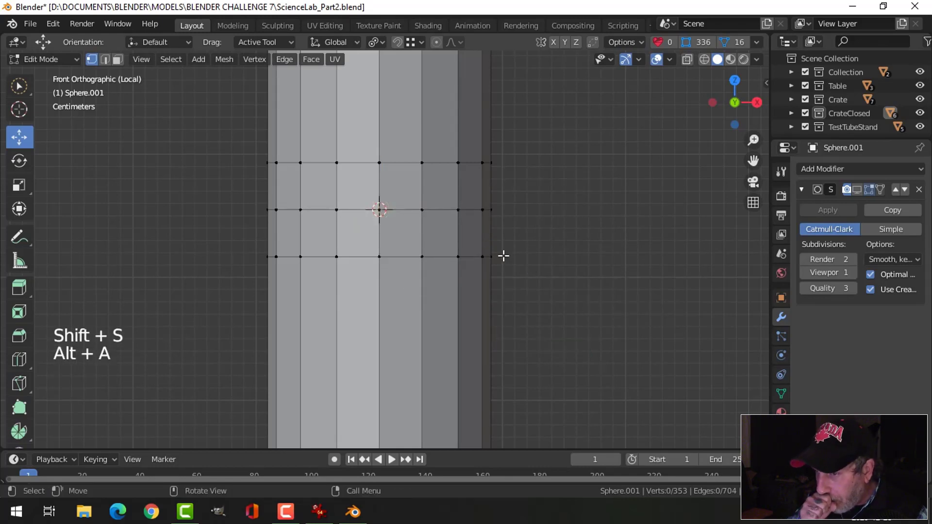
Add a mesh circle at the 3D cursor with 8 vertices and an X rotation of 90°.
key(shift+a)
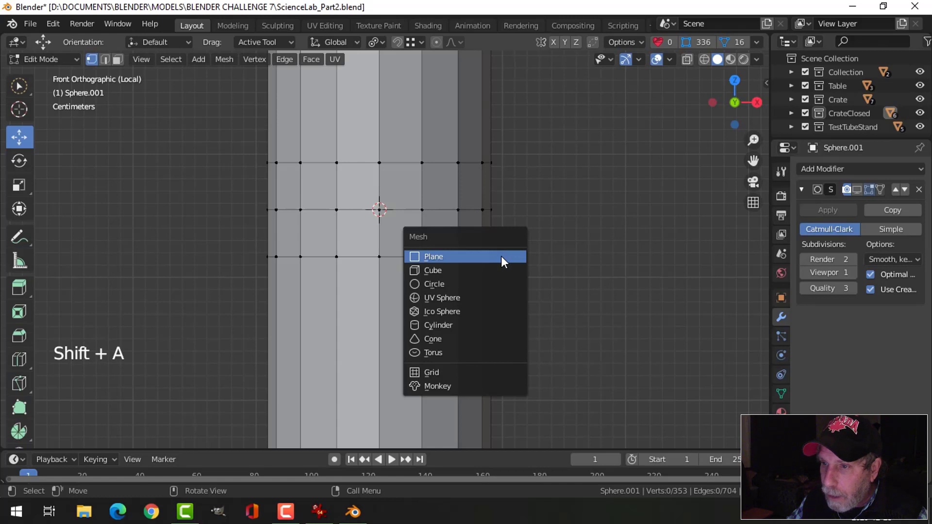
click(494, 284)
click(168, 289)
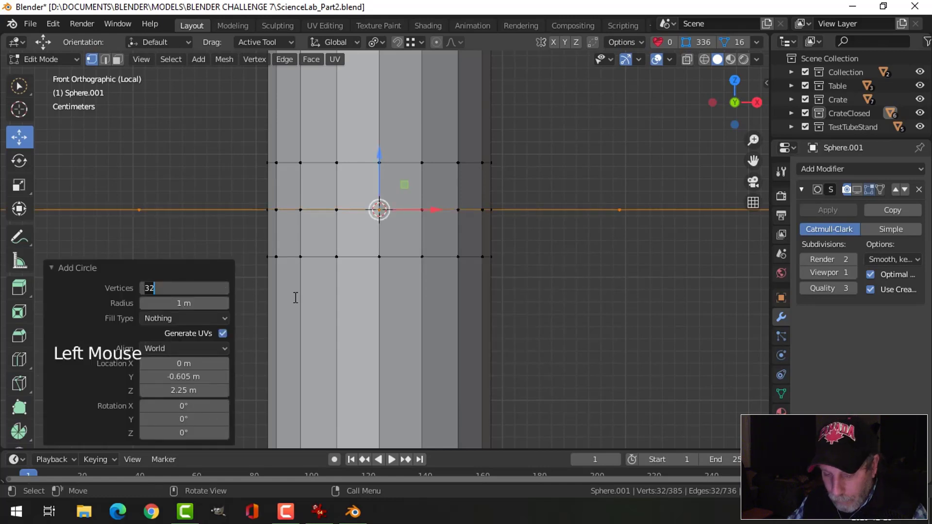
key(Return)
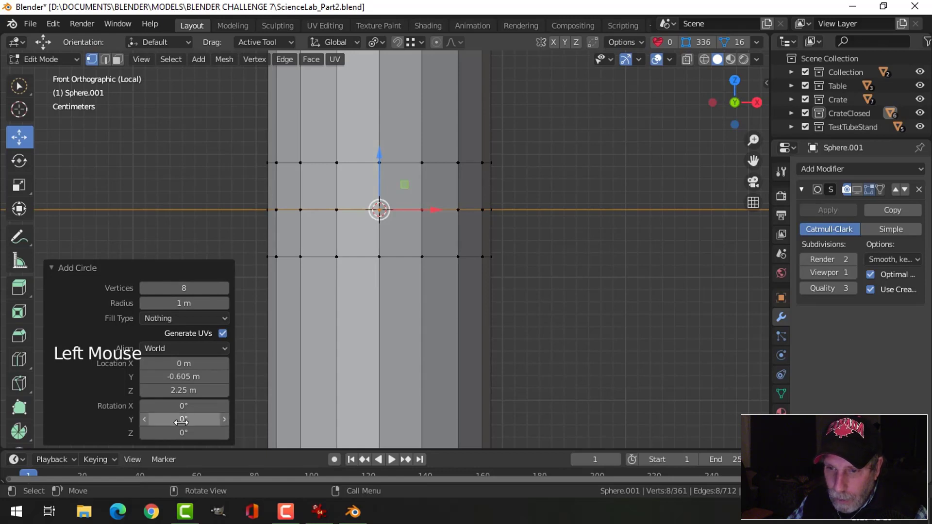
click(183, 406)
text(9)
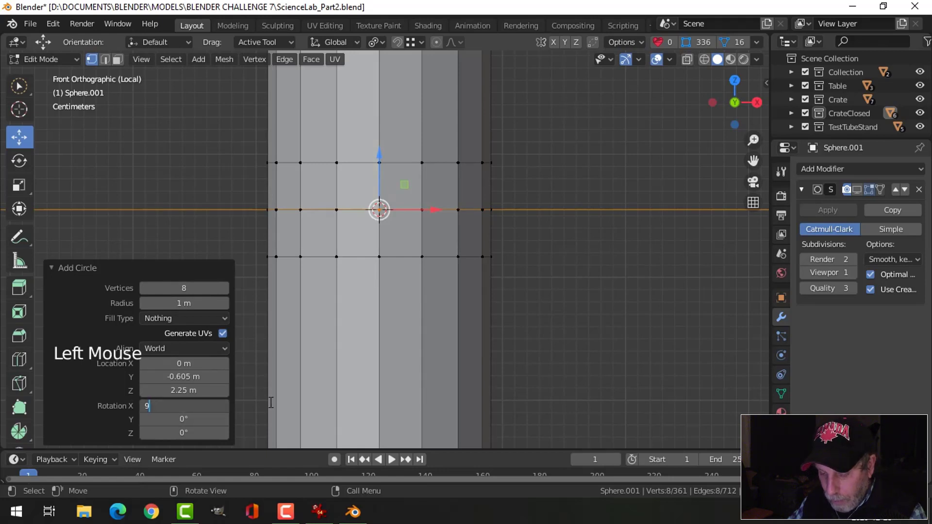
text(0)
key(Return)
Scale the circle by about 0.029 and again by about 1.083 to fit between the neck's upper and lower bevel loops.
scroll(688, 296, down, 2)
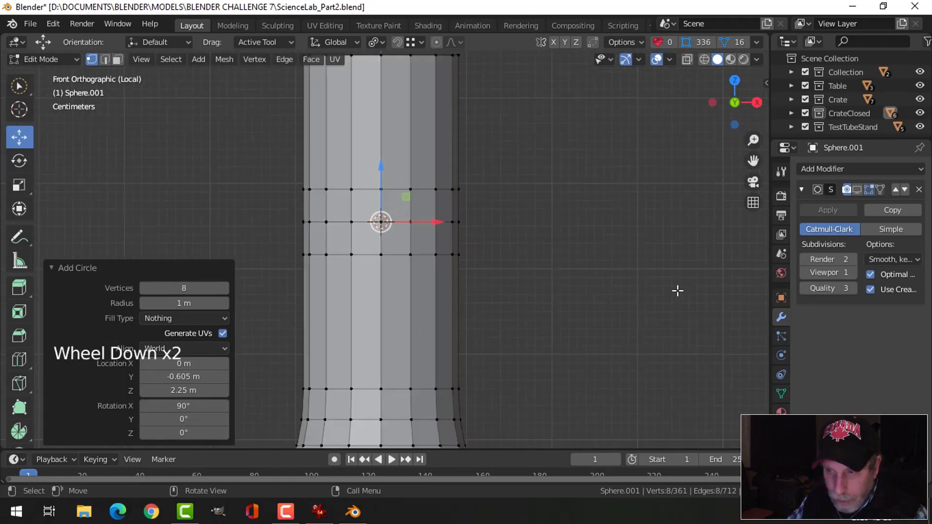
key(s)
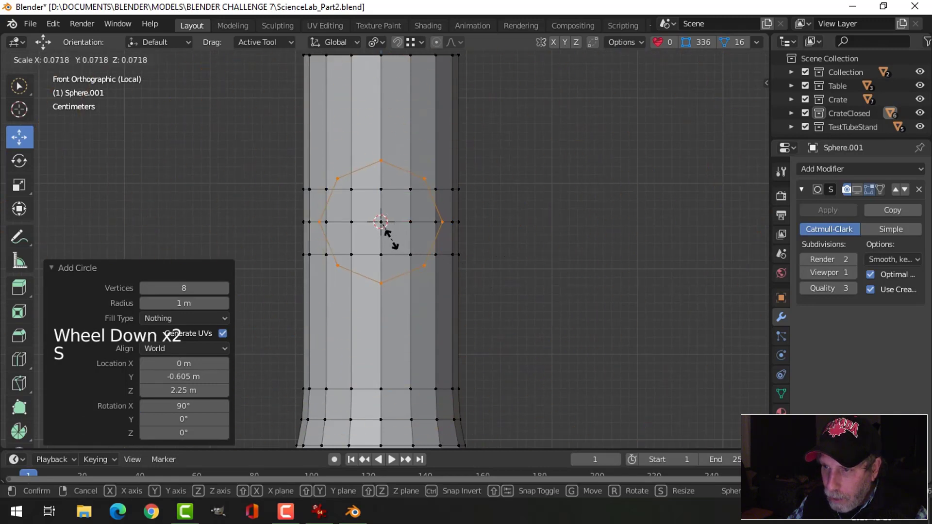
click(383, 234)
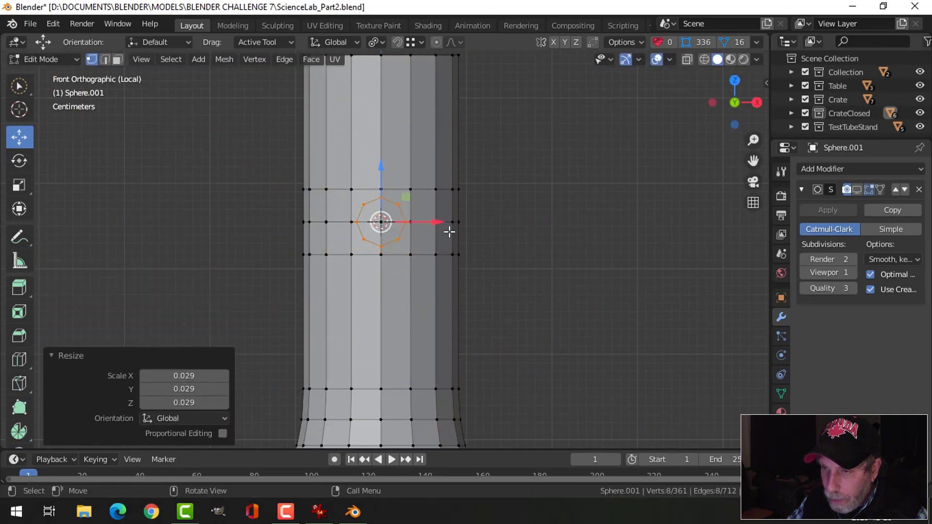
scroll(449, 232, up, 5)
key(s)
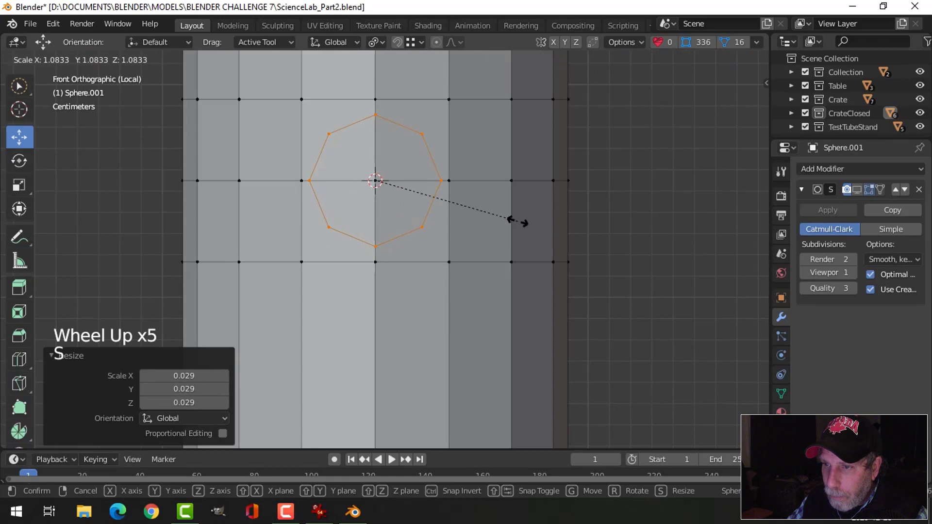
click(518, 222)
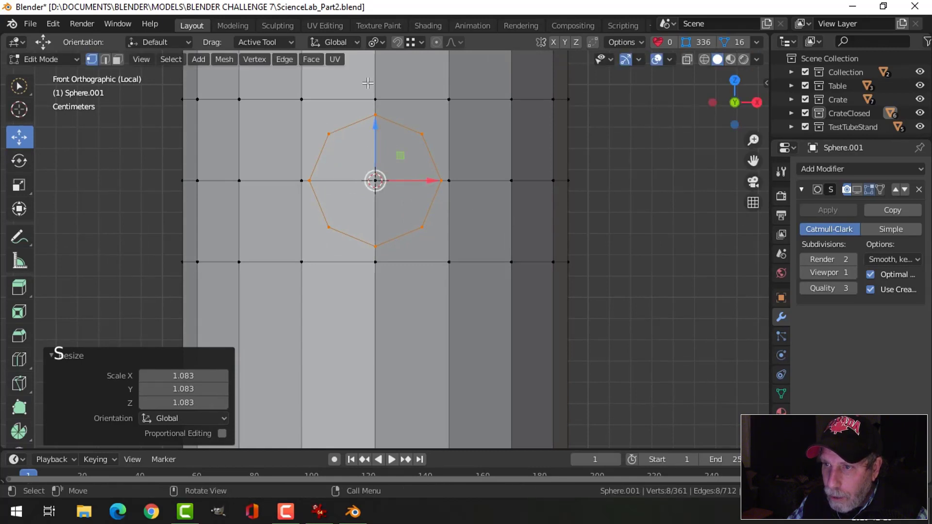
scroll(372, 206, up, 2)
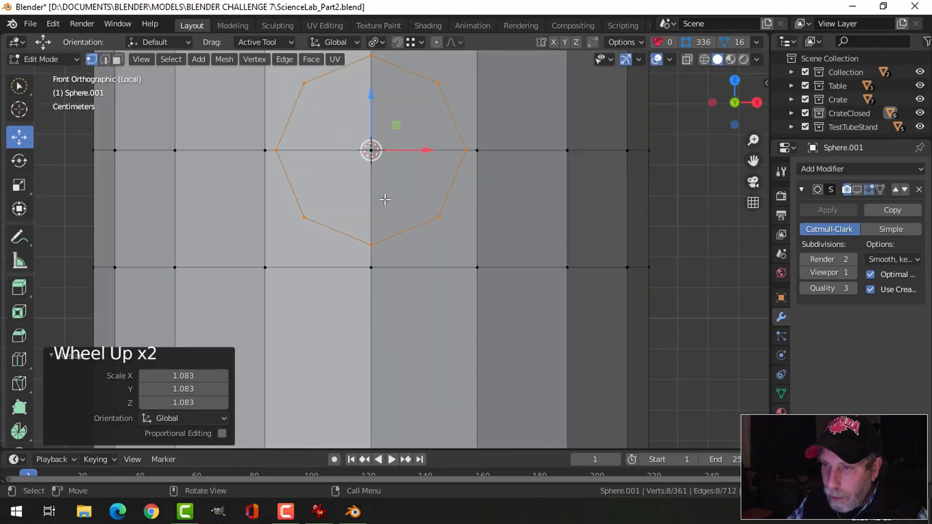
scroll(389, 199, down, 2)
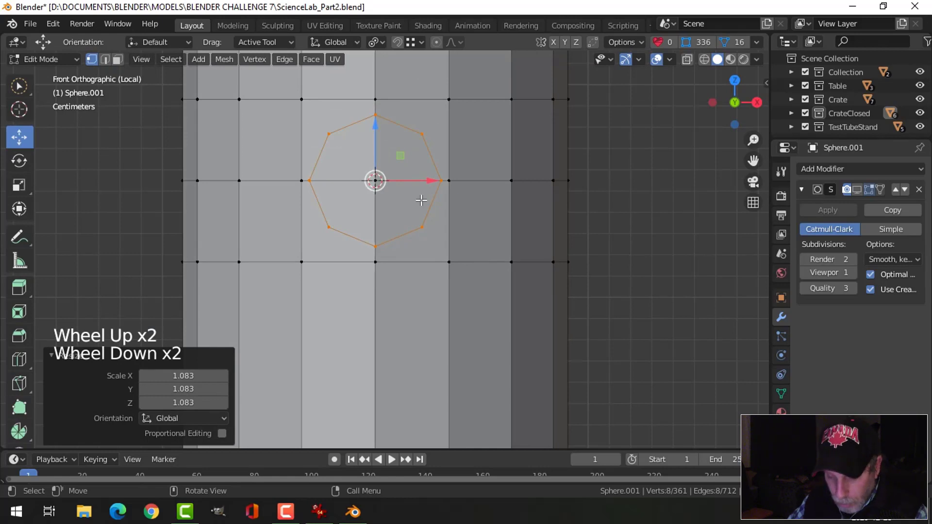
Knife-cut an octagon into the front of the neck by tracing the circle's eight vertices.
key(k)
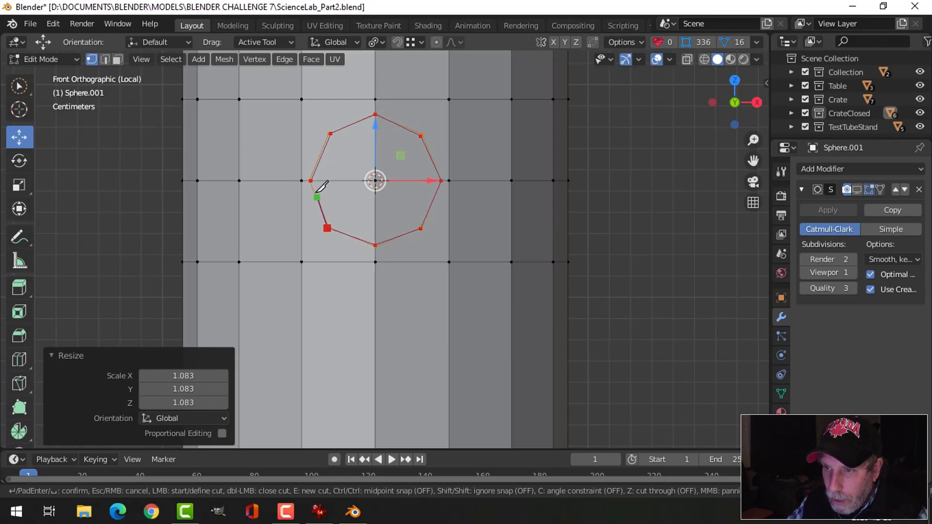
key(Escape)
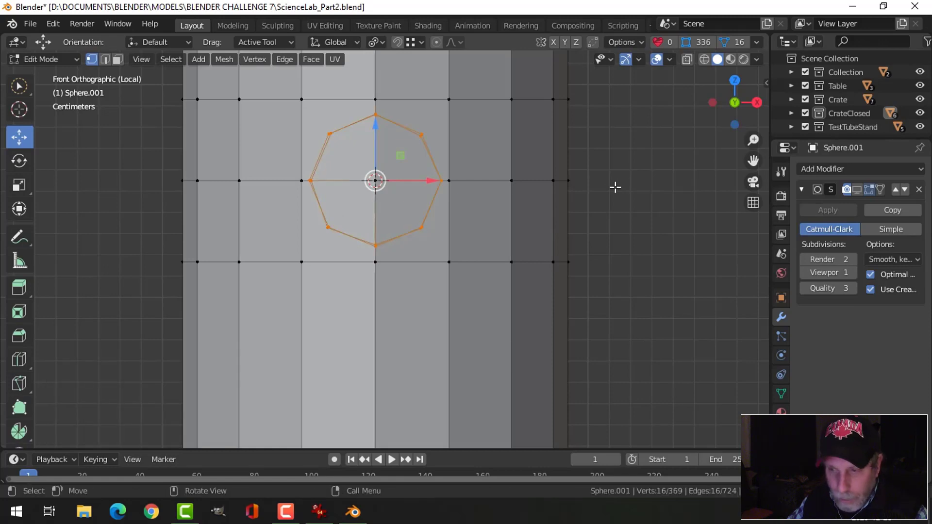
key(alt+a)
Select the loose guide circle in front of the neck and delete it, keeping the knife-cut octagon.
middle_drag(615, 187, 494, 226)
scroll(512, 218, down, 8)
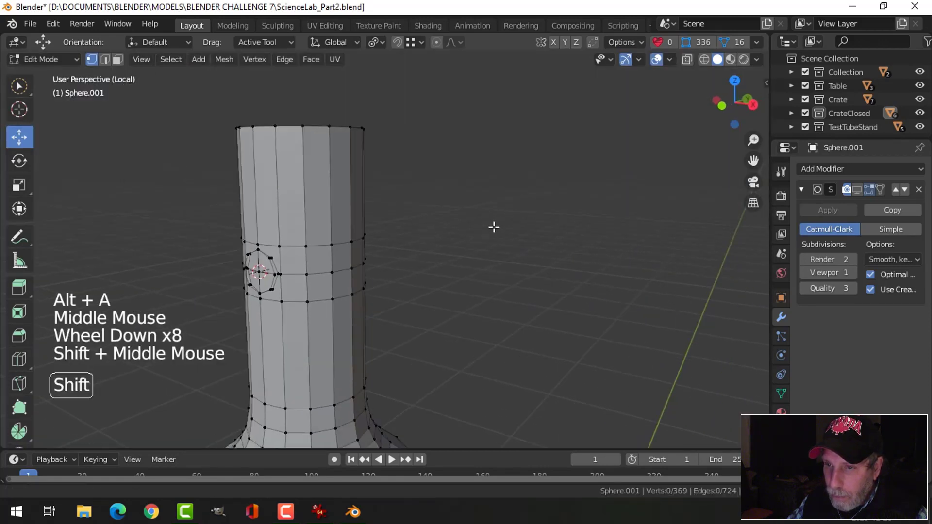
scroll(321, 269, up, 2)
alt+shift+click(263, 261)
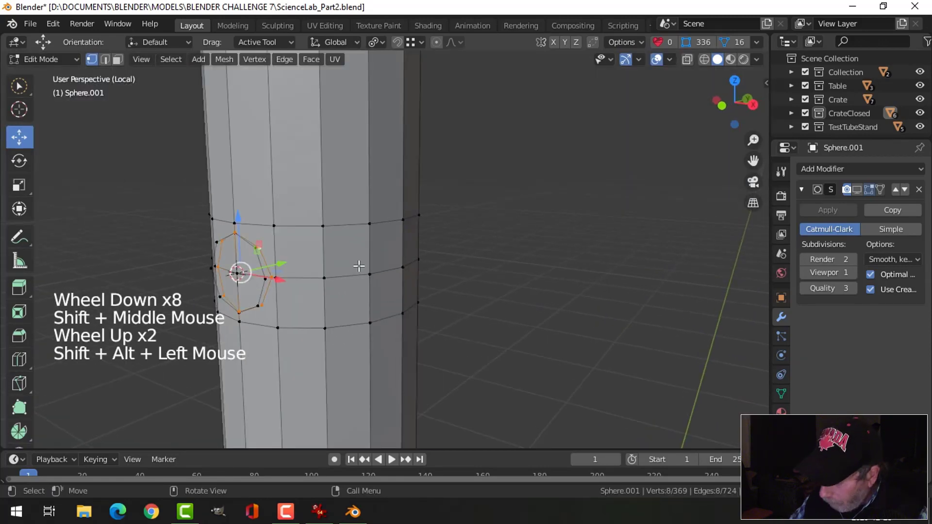
key(KP_Decimal)
key(alt+a)
alt+shift+click(496, 214)
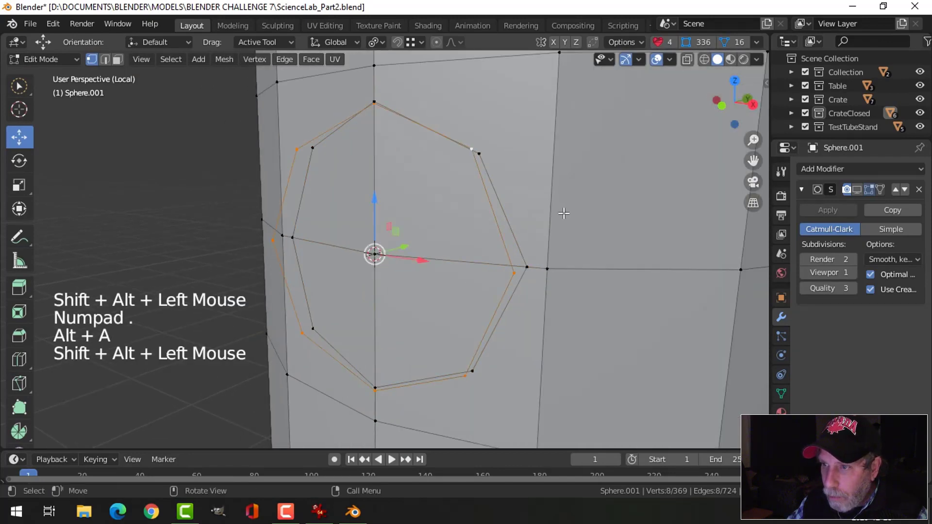
middle_drag(564, 213, 510, 229)
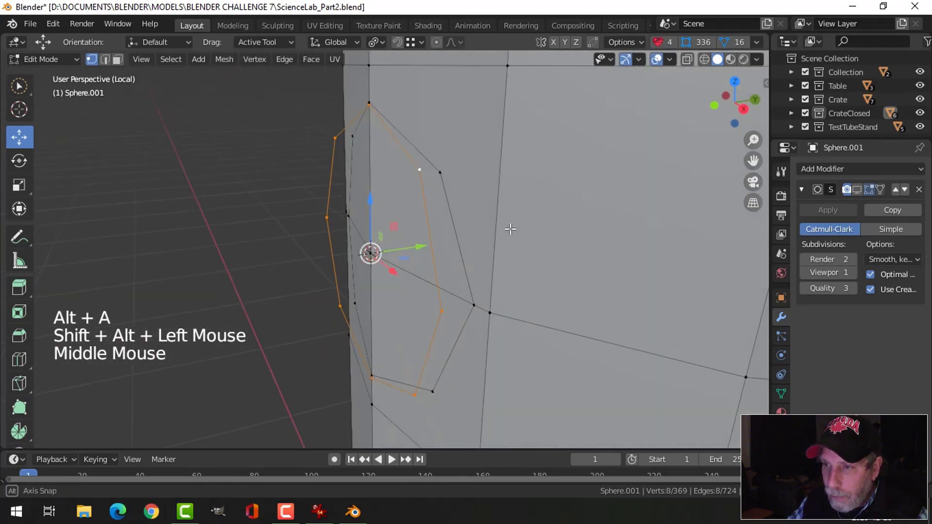
key(x)
click(510, 229)
middle_drag(430, 208, 266, 201)
scroll(446, 145, down, 3)
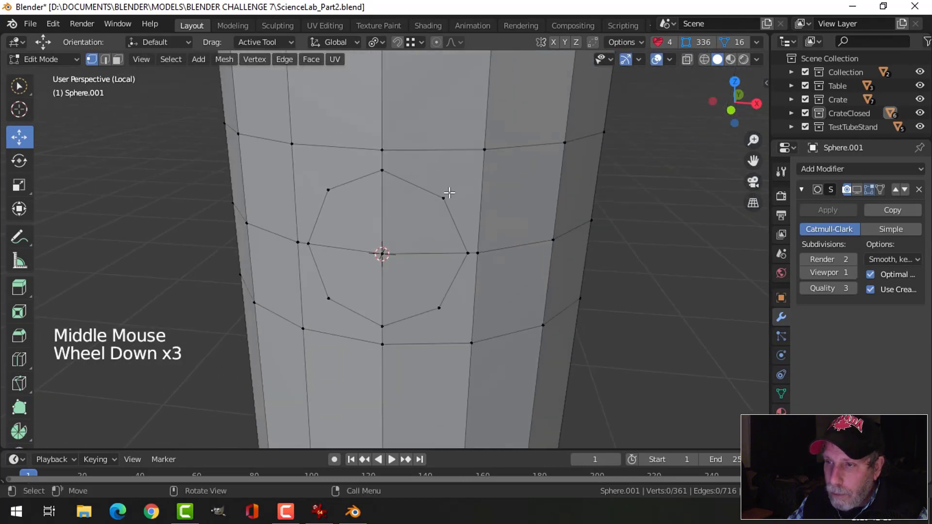
Connect the octagon's two right-hand diagonal vertices to the nearest corner vertices on the upper and lower neck loops.
click(443, 198)
shift+click(485, 149)
middle_drag(485, 149, 525, 195)
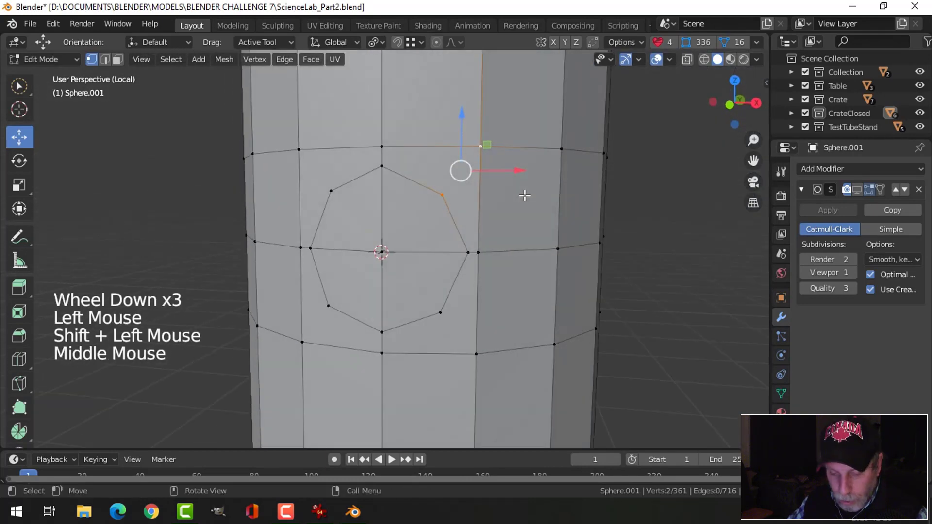
key(j)
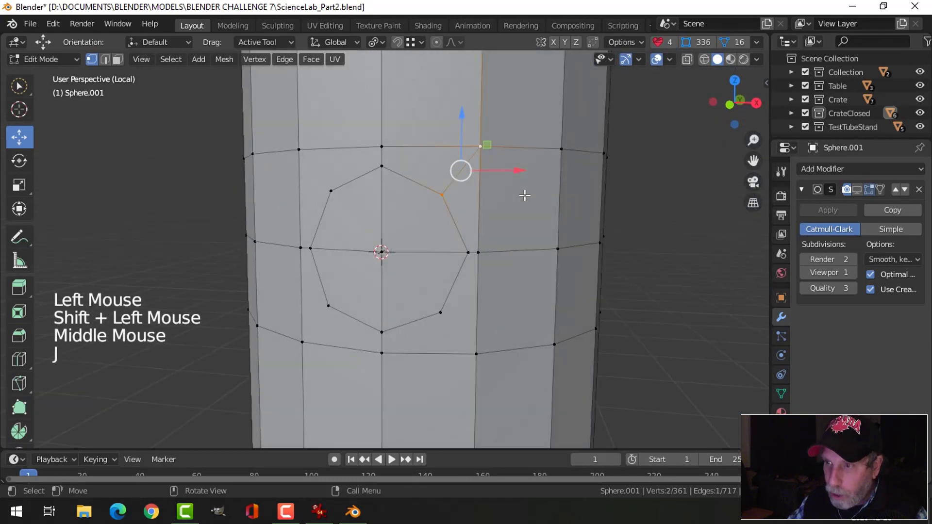
click(447, 303)
shift+click(475, 354)
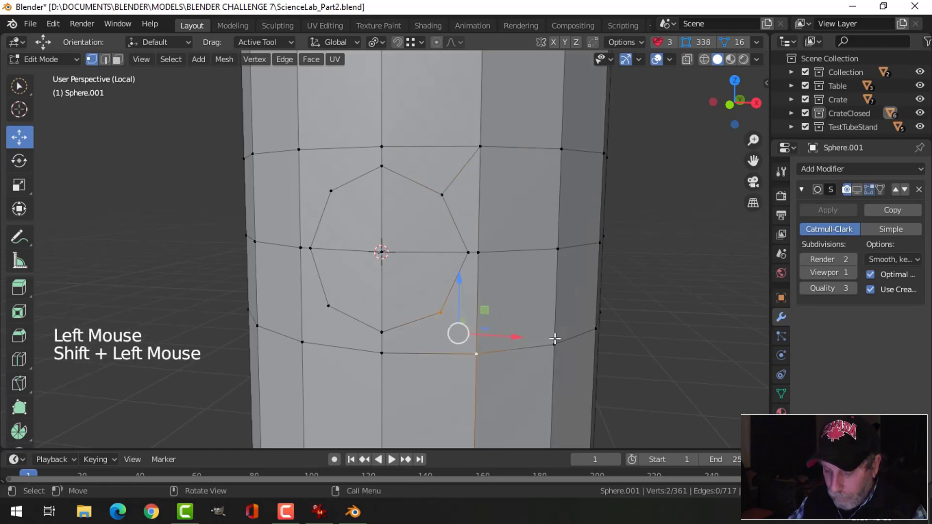
key(j)
Connect the octagon's two left-hand diagonal vertices to the nearest corner vertices on the lower and upper neck loops.
click(360, 316)
shift+click(328, 306)
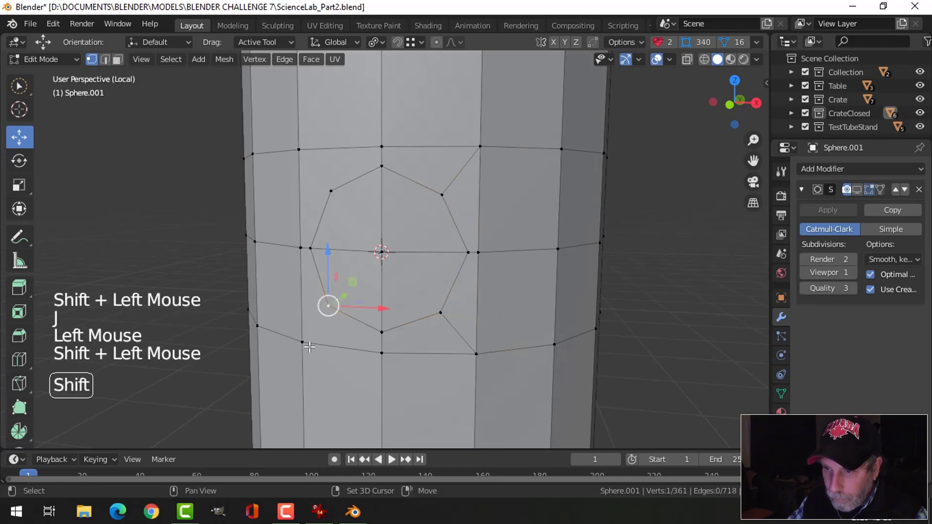
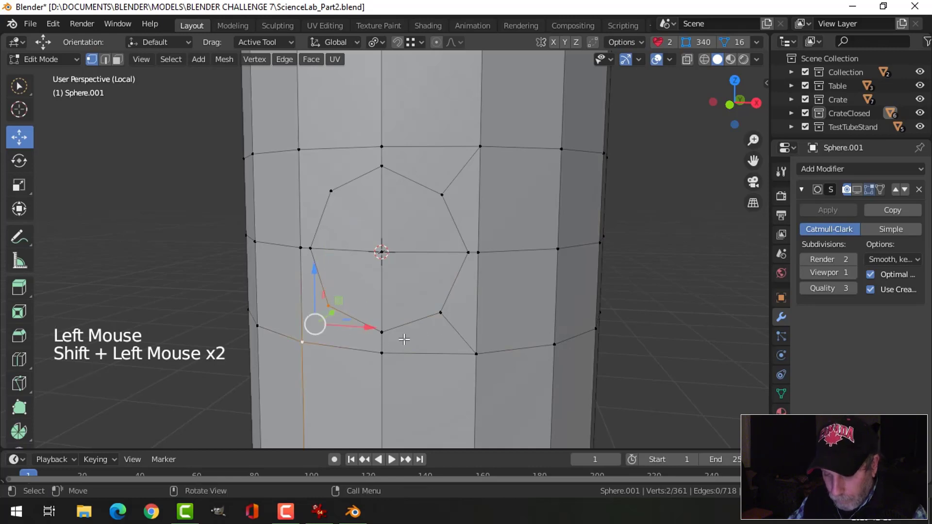
key(j)
click(329, 192)
shift+click(299, 150)
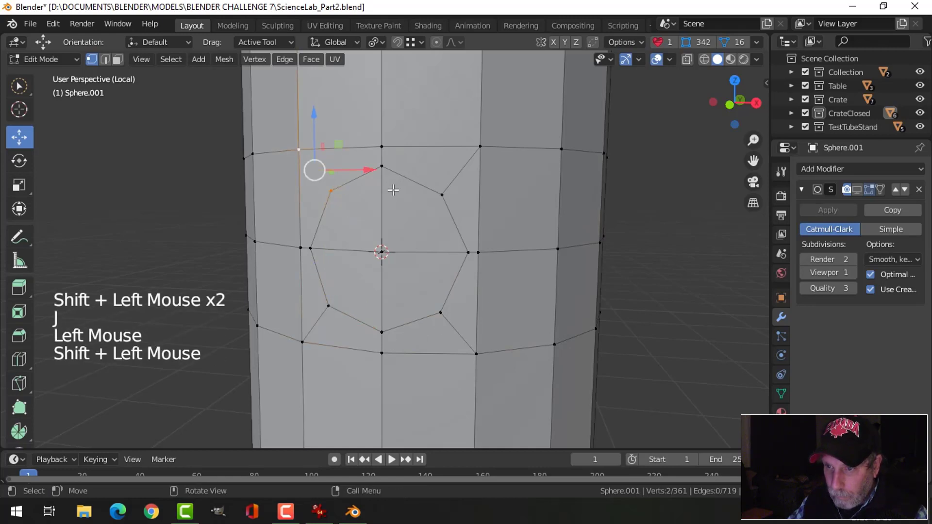
key(j)
key(alt+a)
Select the four faces inside the octagon and inset them by about 0.0015 m.
middle_drag(431, 198, 459, 196)
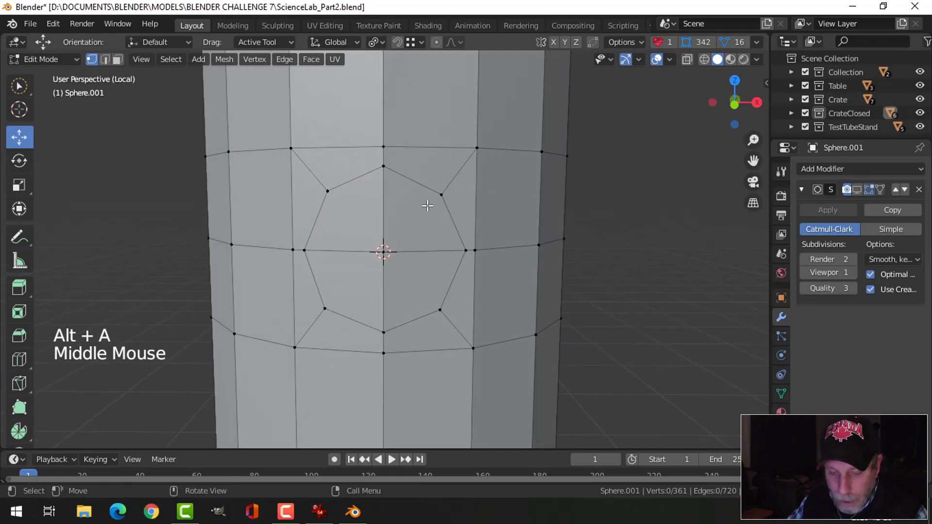
click(410, 204)
shift+click(348, 216)
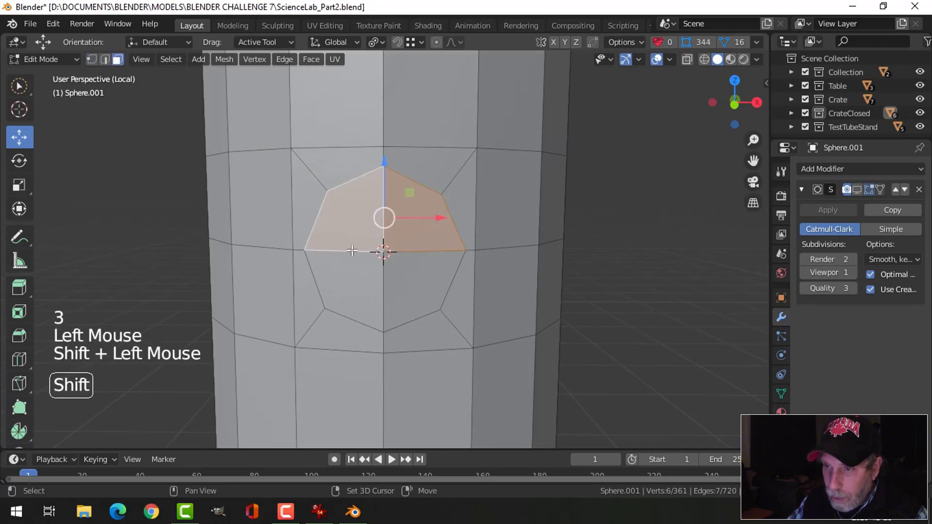
shift+click(350, 268)
shift+click(415, 270)
middle_drag(554, 242, 563, 241)
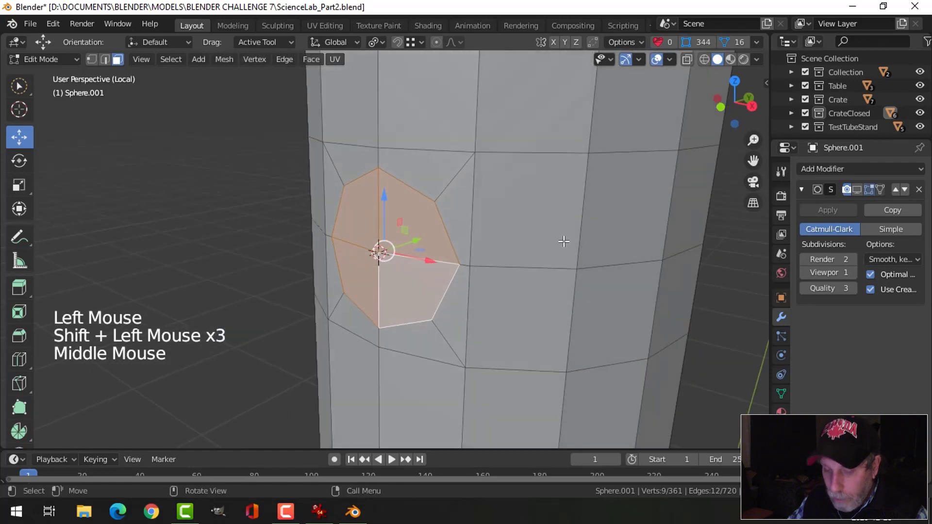
key(i)
click(560, 242)
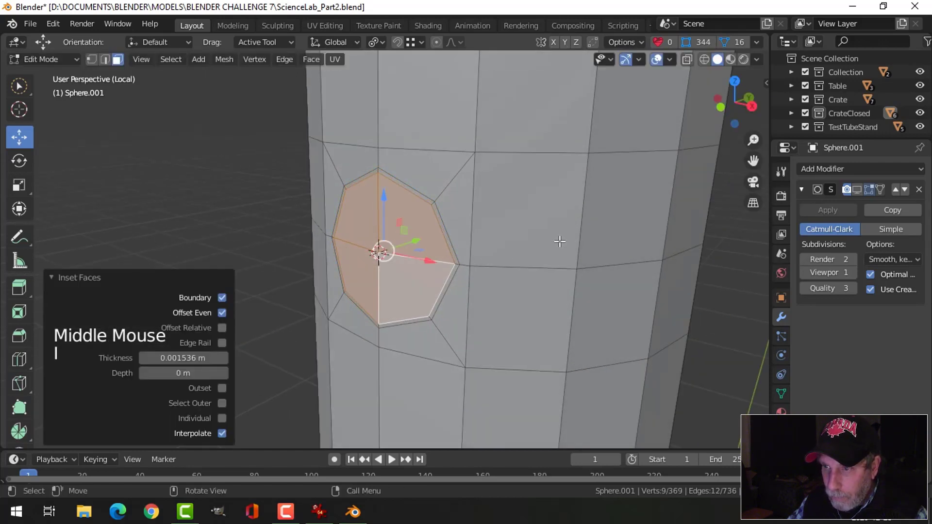
Delete the four inset faces to open a hole in the neck and return to Object Mode.
key(x)
click(525, 272)
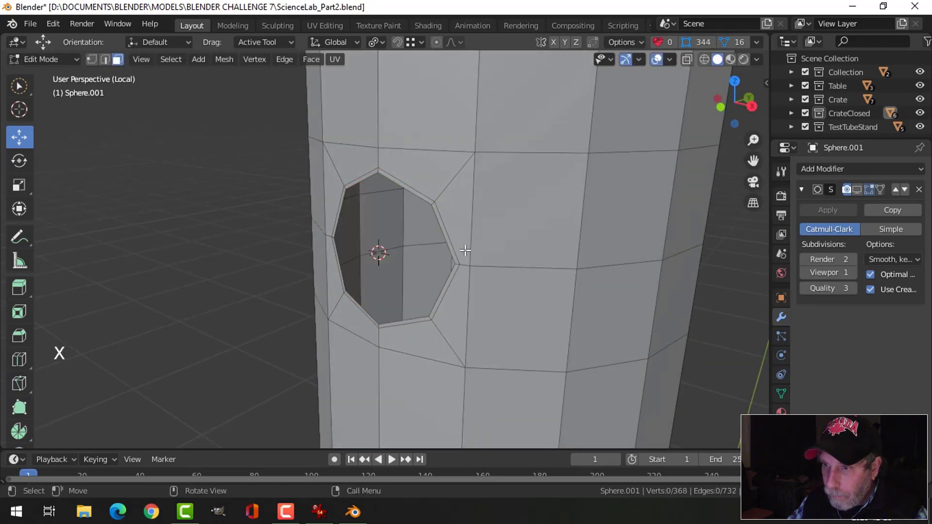
scroll(462, 250, down, 2)
middle_drag(463, 250, 591, 243)
key(Tab)
scroll(518, 262, down, 3)
middle_drag(518, 262, 558, 239)
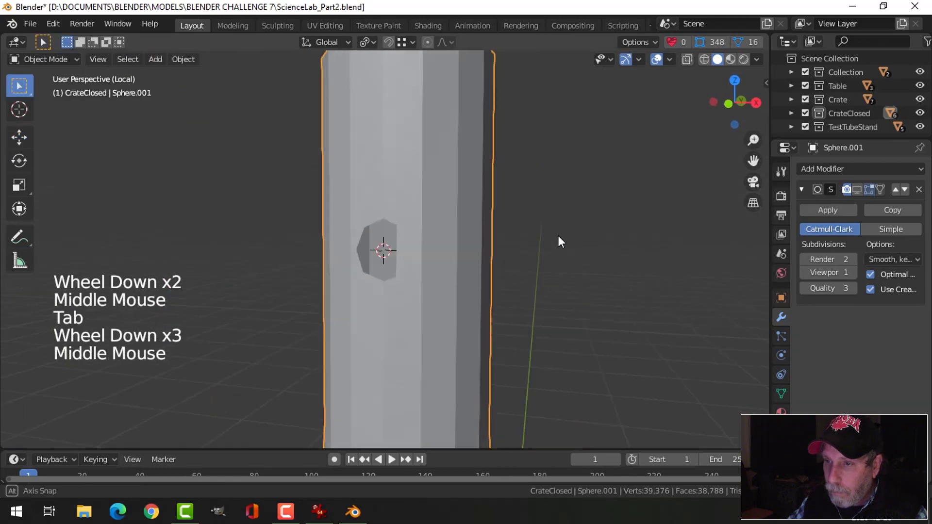
Select the edge loop around the neck's side hole and extrude it slightly outward along the Y axis.
key(Tab)
scroll(468, 256, up, 3)
mouse_move(468, 256)
middle_down()
mouse_move(516, 254)
mouse_move(487, 208)
mouse_move(472, 239)
middle_up()
key(2)
scroll(465, 157, up, 3)
alt+shift+click(454, 193)
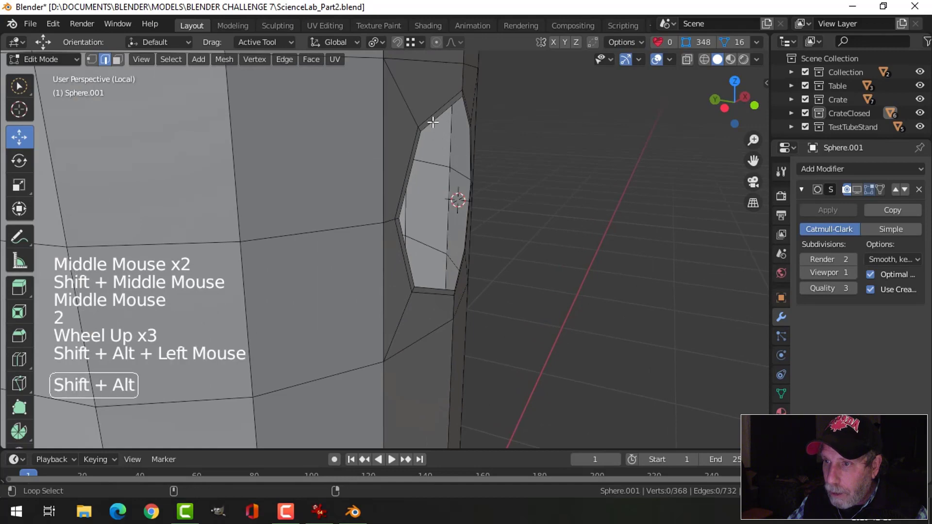
scroll(495, 181, down, 2)
middle_drag(495, 181, 528, 213)
key(e)
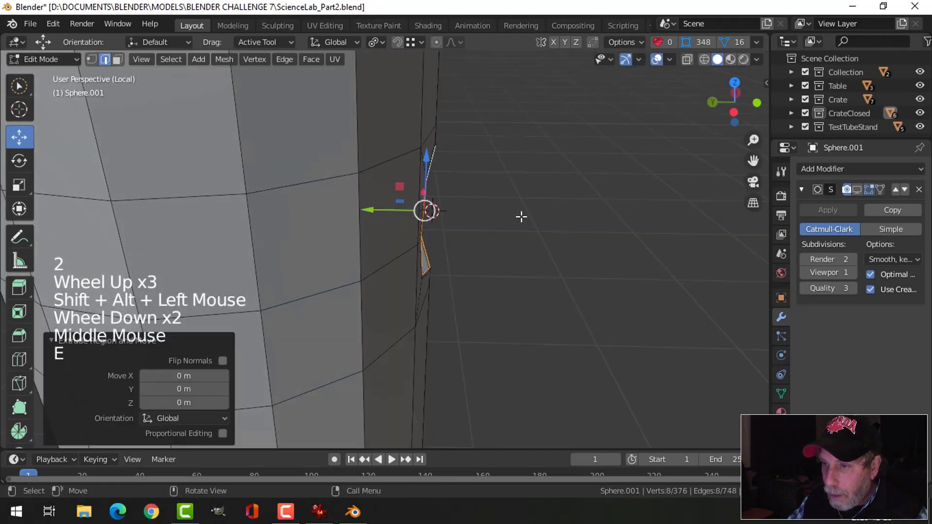
click(374, 209)
Extrude the loop again about 0.094 m along Y and pull it about 0.093 m further to form a side tube.
key(e)
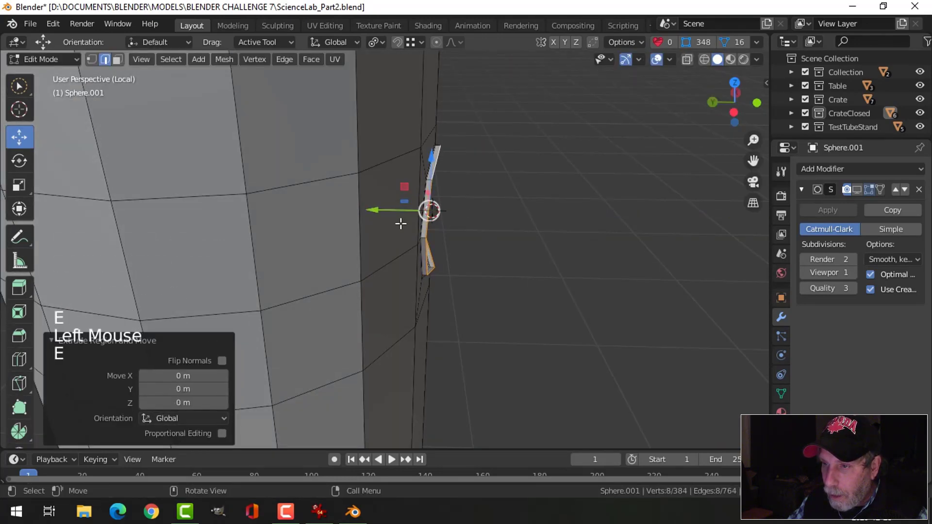
click(585, 223)
scroll(578, 239, down, 5)
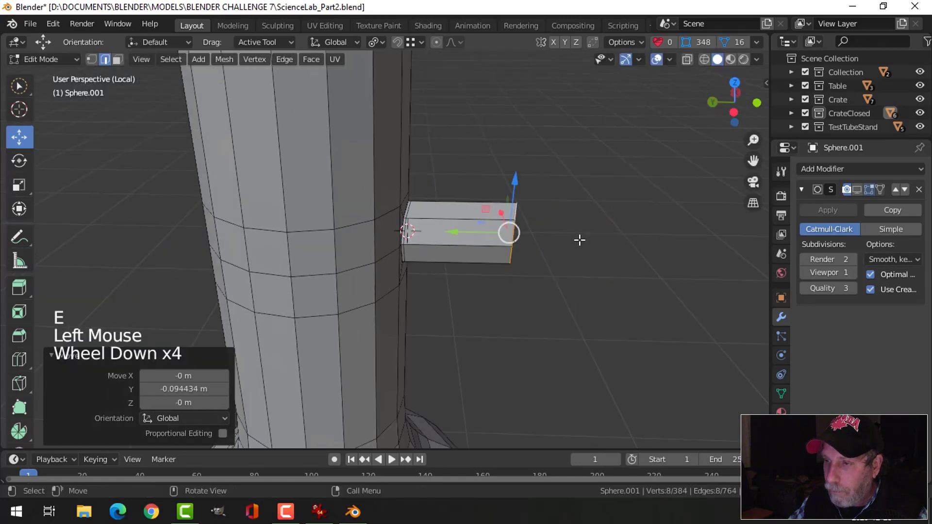
drag(464, 239, 571, 236)
scroll(585, 253, down, 3)
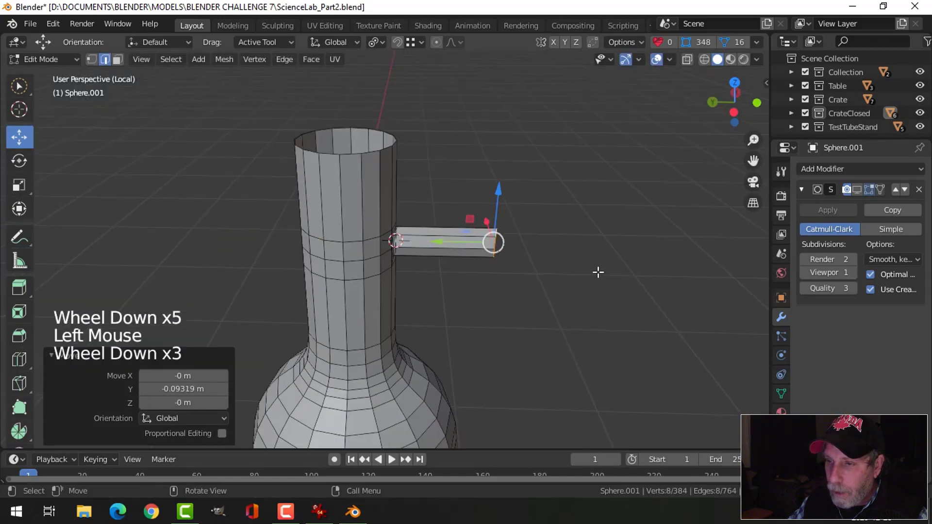
Flatten the side tube's open end by scaling it along the Y axis and return to Object Mode.
mouse_move(597, 271)
middle_down()
mouse_move(573, 257)
mouse_move(582, 264)
middle_up()
key(s)
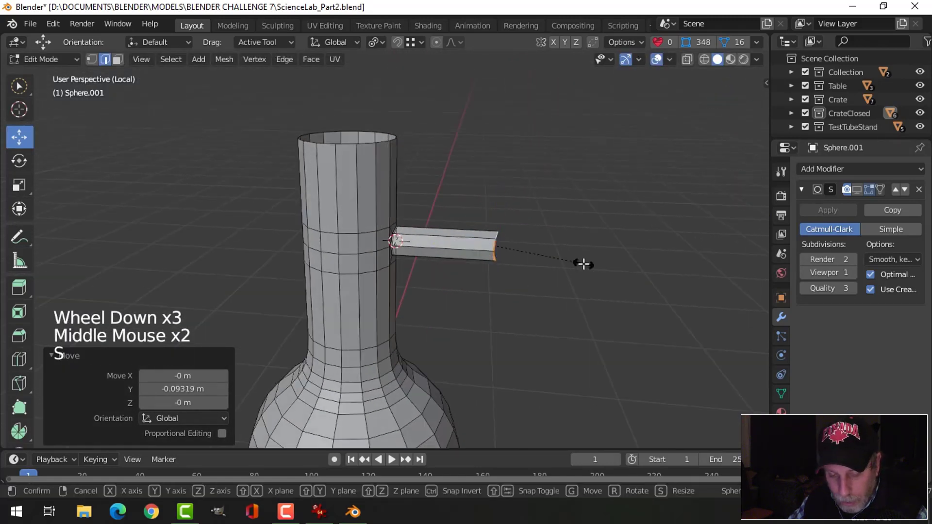
key(y)
click(607, 258)
key(alt+a)
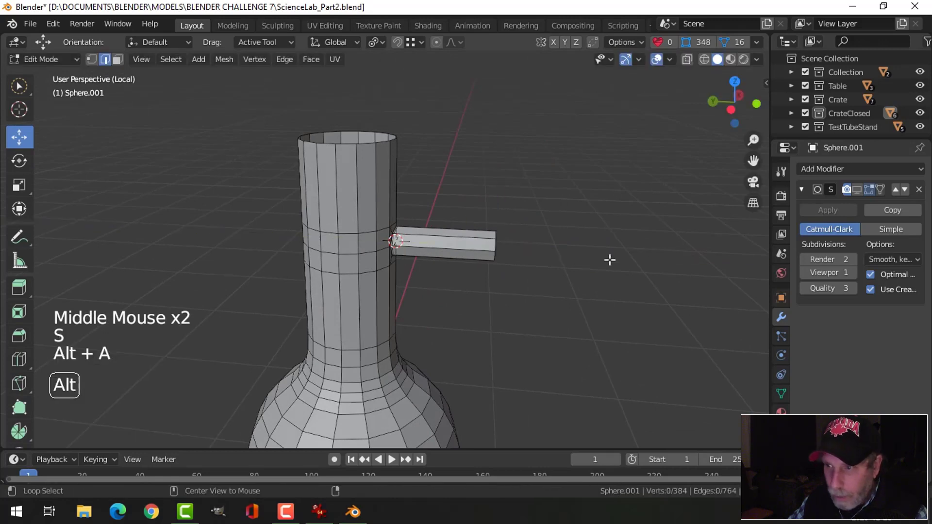
key(Tab)
Select the edge loop at the top of the flask's neck and set the transform pivot to Median Point.
middle_drag(606, 259, 446, 267)
scroll(548, 260, down, 2)
shift+middle_drag(447, 267, 457, 275)
scroll(392, 214, up, 1)
scroll(392, 215, up, 1)
key(Tab)
key(alt+a)
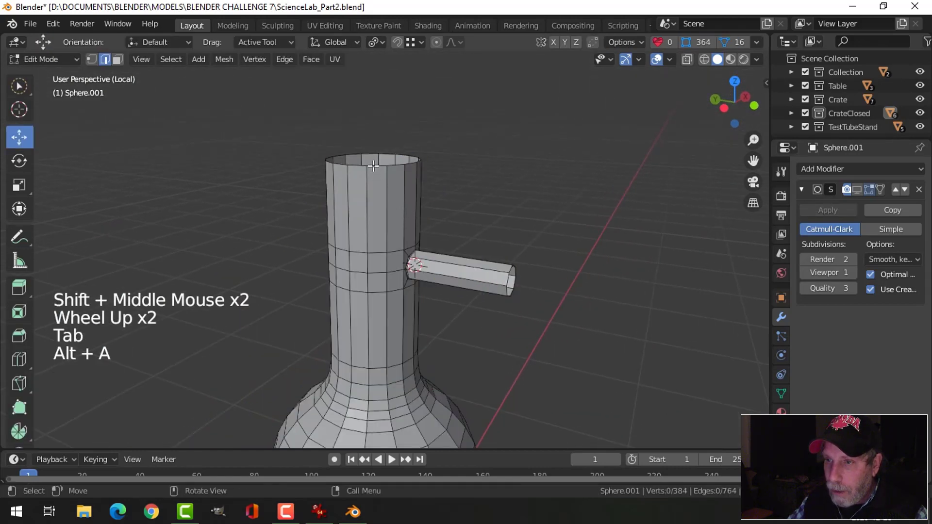
alt+shift+click(406, 171)
shift+middle_drag(470, 210, 508, 236)
scroll(503, 219, up, 1)
click(376, 42)
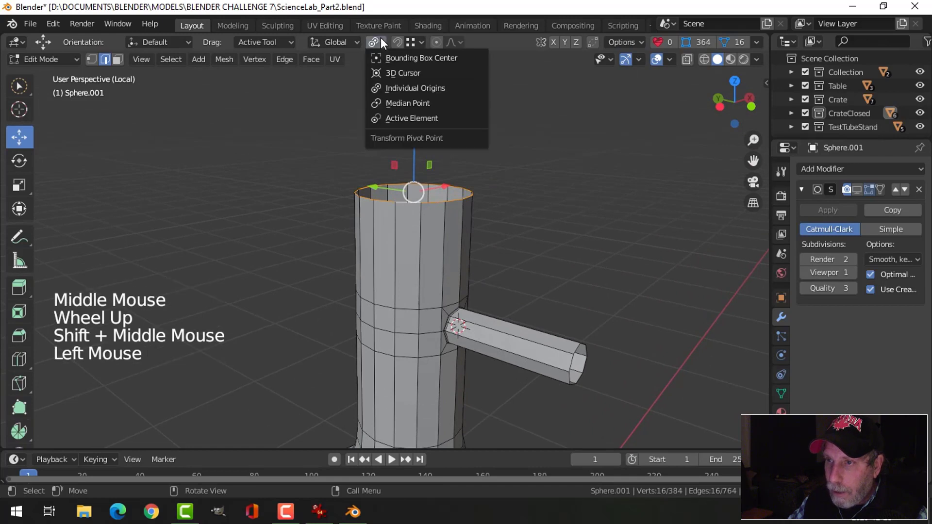
click(392, 99)
Extrude the neck's top loop and flare it by scaling to about 1.187, followed by a correction of about 0.954.
key(e)
key(s)
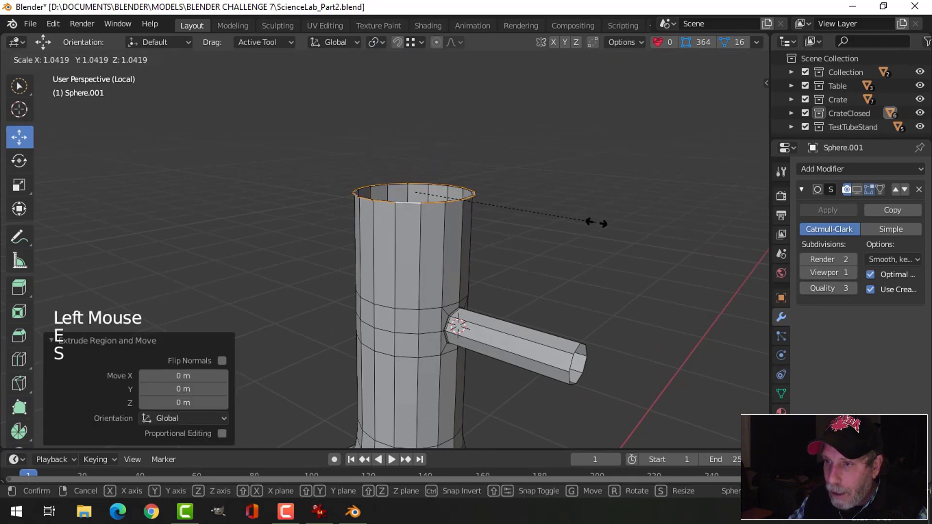
click(620, 219)
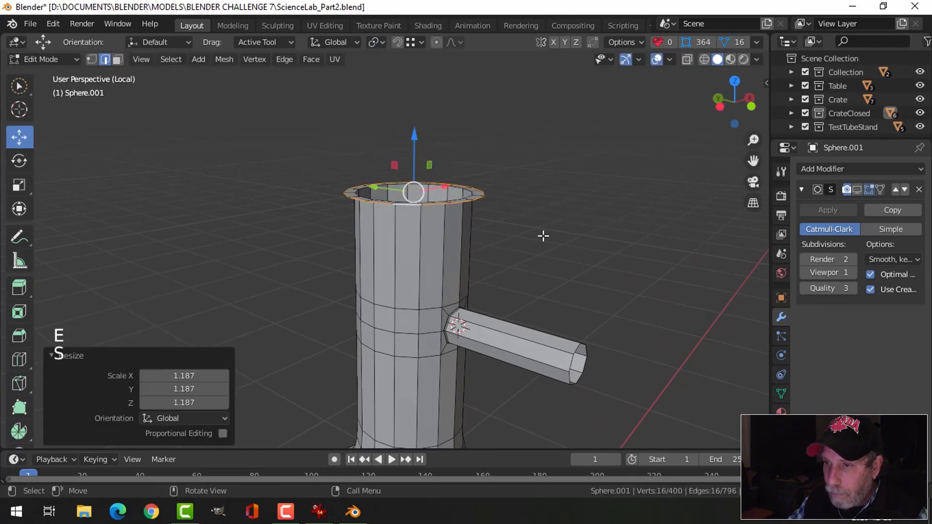
middle_drag(544, 236, 563, 234)
key(s)
click(558, 232)
Extrude the flared loop straight up into a short rim and save the file from Object Mode.
key(e)
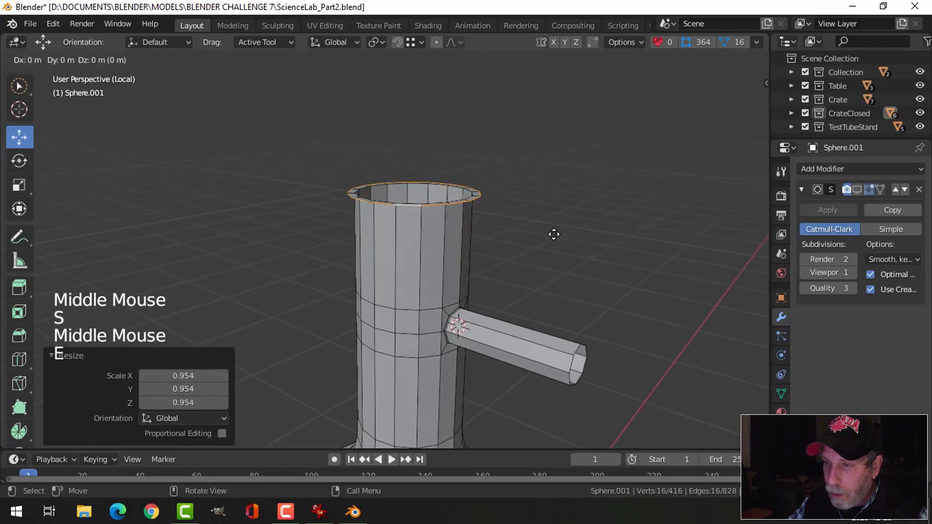
drag(419, 151, 421, 133)
key(Tab)
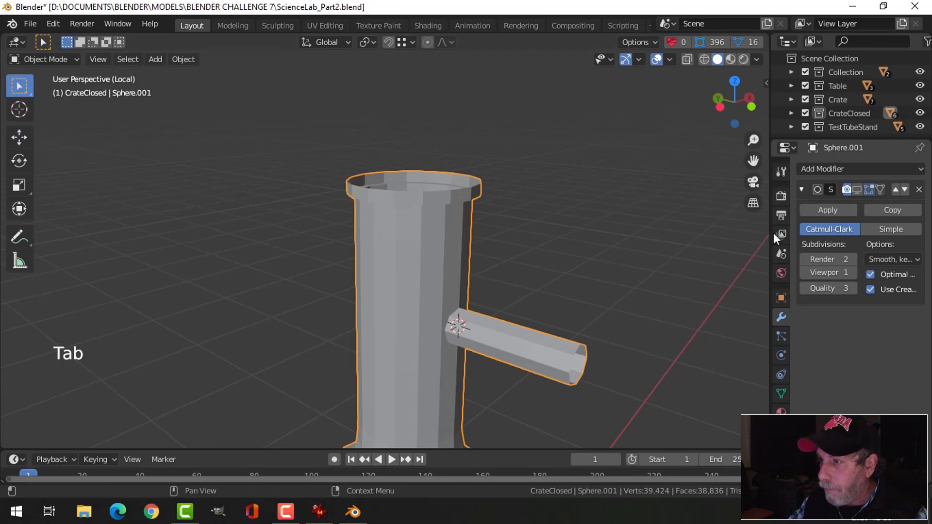
key(ctrl+s)
Add a Solidify modifier with 0.01 m thickness to the flask and apply it.
click(826, 170)
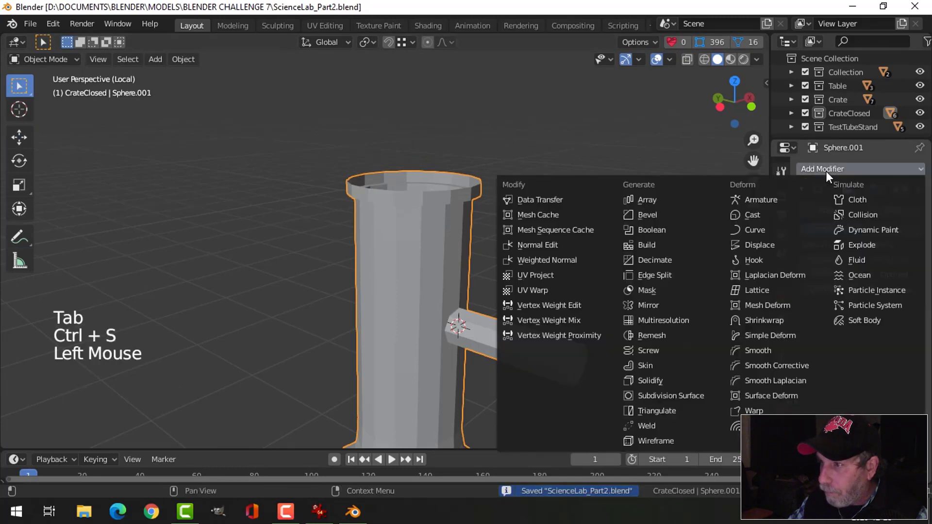
click(666, 381)
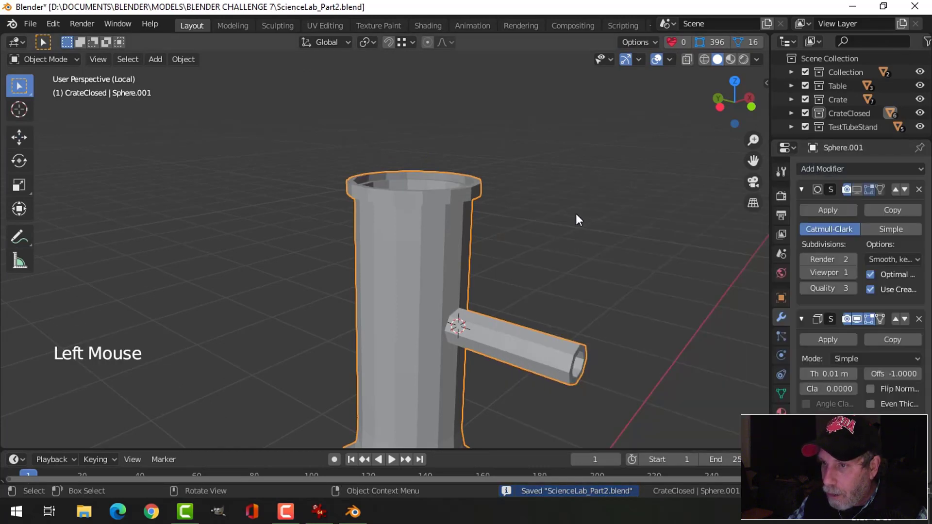
middle_drag(575, 213, 547, 219)
scroll(571, 243, up, 2)
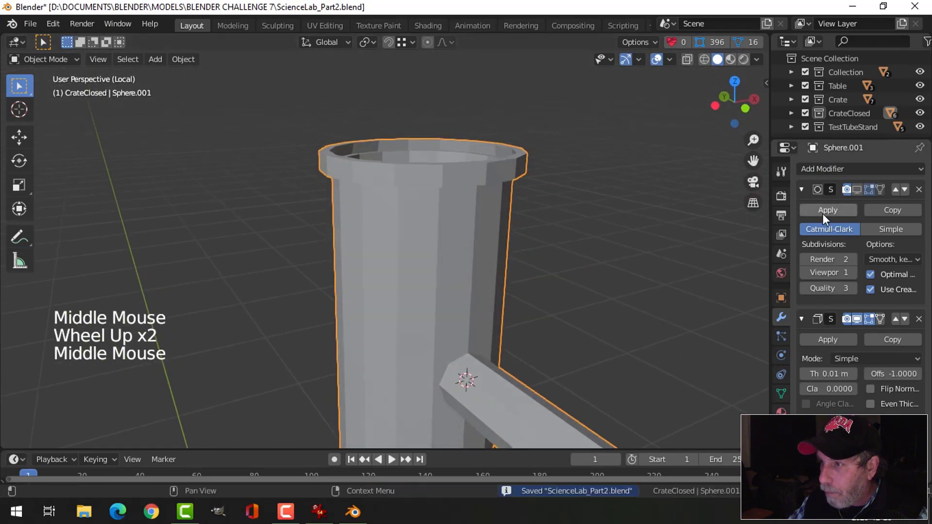
click(827, 340)
middle_drag(491, 196, 487, 214)
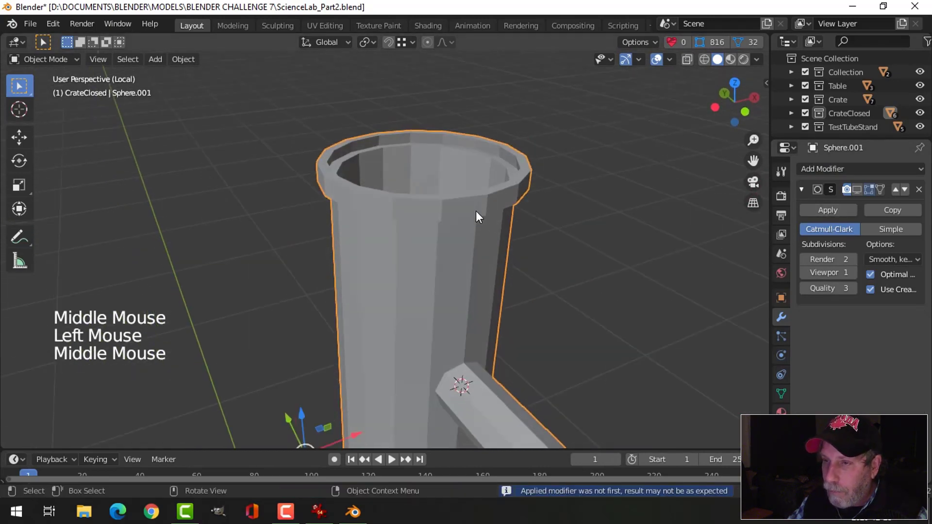
Select the two face loops forming the step inside the neck's rim and delete them.
key(Tab)
shift+middle_drag(422, 159, 445, 177)
scroll(445, 177, up, 2)
key(alt+a)
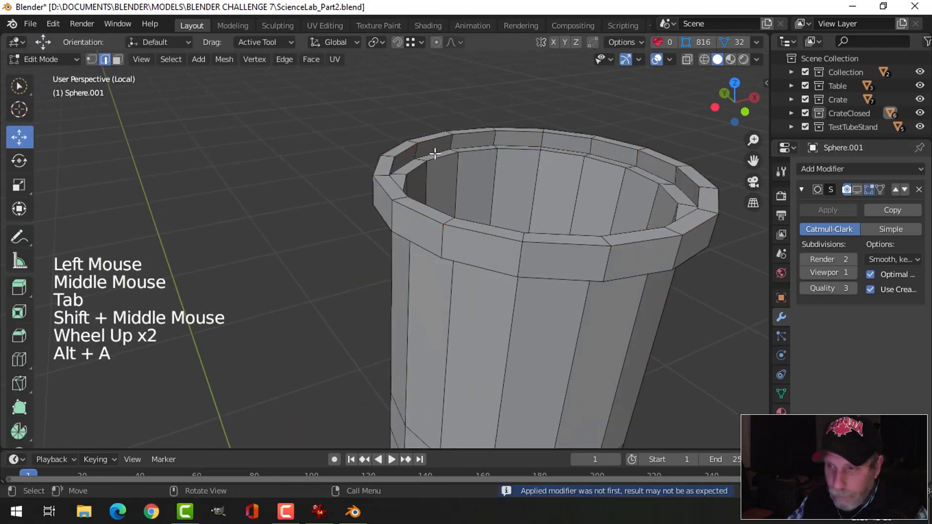
key(3)
alt+shift+click(422, 156)
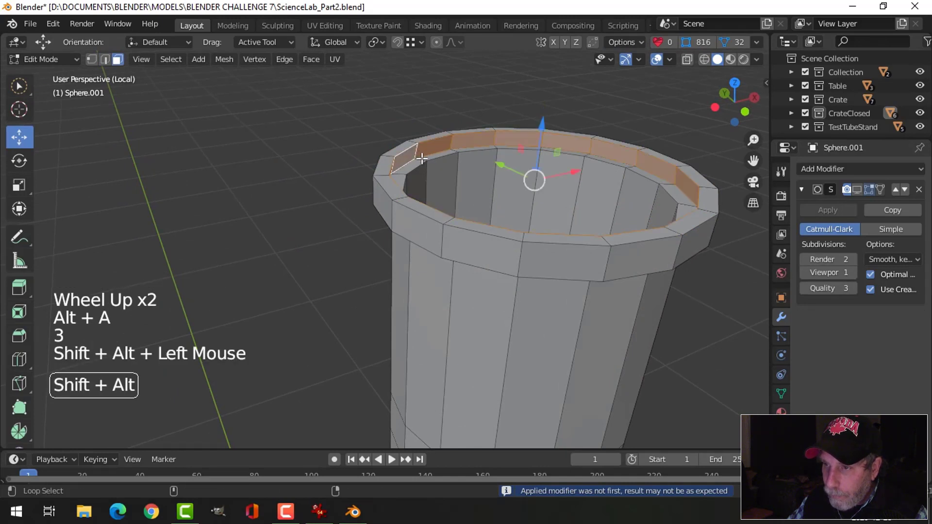
alt+shift+click(462, 159)
key(x)
click(462, 158)
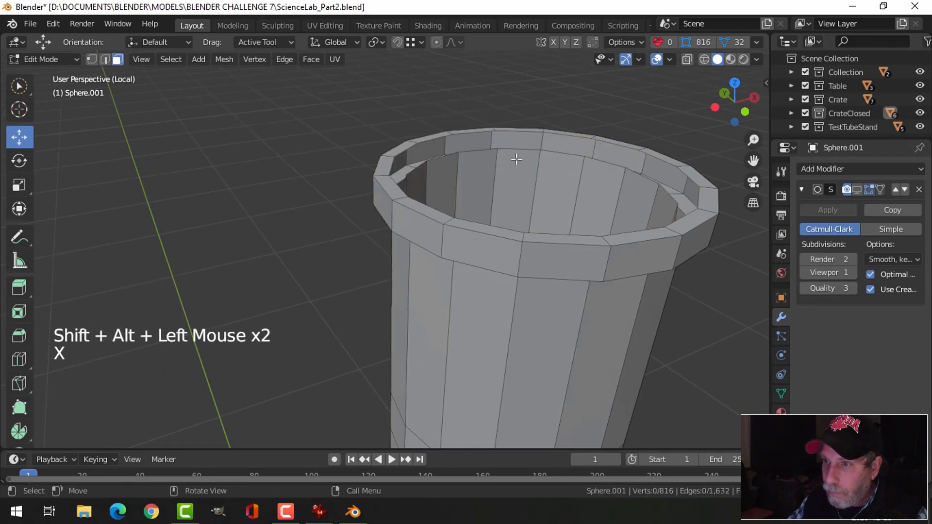
Turn on snapping and raise the neck's inner edge loop along Z to the height of the rim's top.
key(2)
alt+shift+click(517, 154)
scroll(487, 143, down, 2)
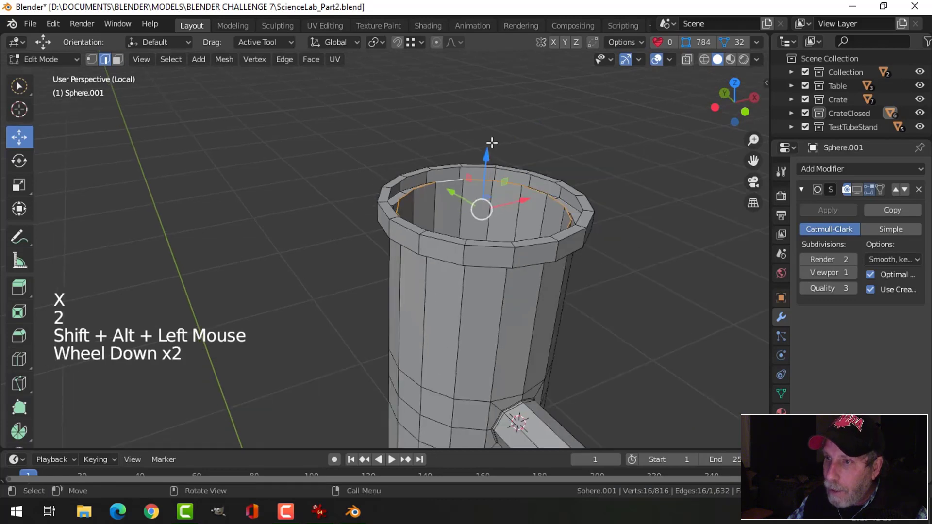
shift+middle_drag(488, 143, 481, 138)
middle_drag(481, 139, 473, 133)
scroll(461, 127, up, 3)
click(397, 42)
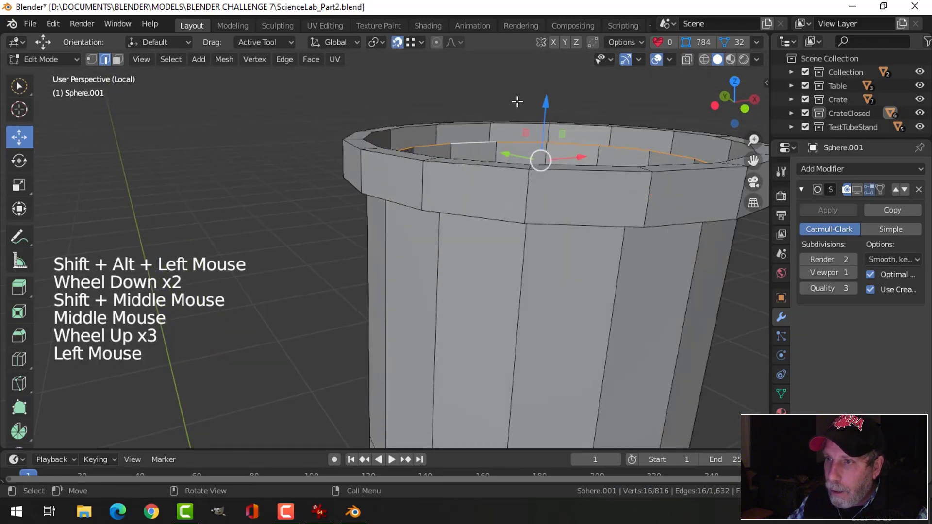
drag(541, 116, 541, 138)
Bridge the two open edge loops on top of the rim, turn snapping off and return to Object Mode.
key(alt+a)
middle_drag(541, 137, 409, 159)
alt+shift+click(395, 160)
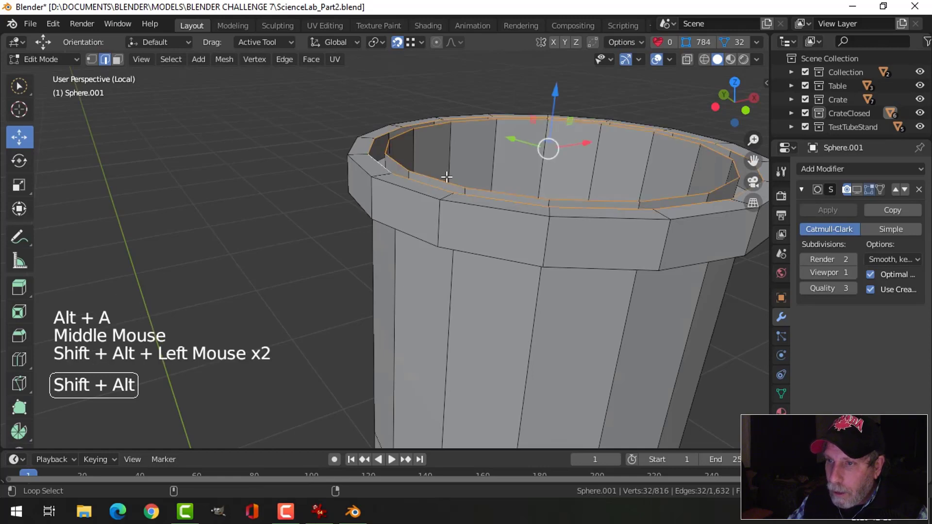
key(ctrl+e)
click(464, 181)
key(alt+a)
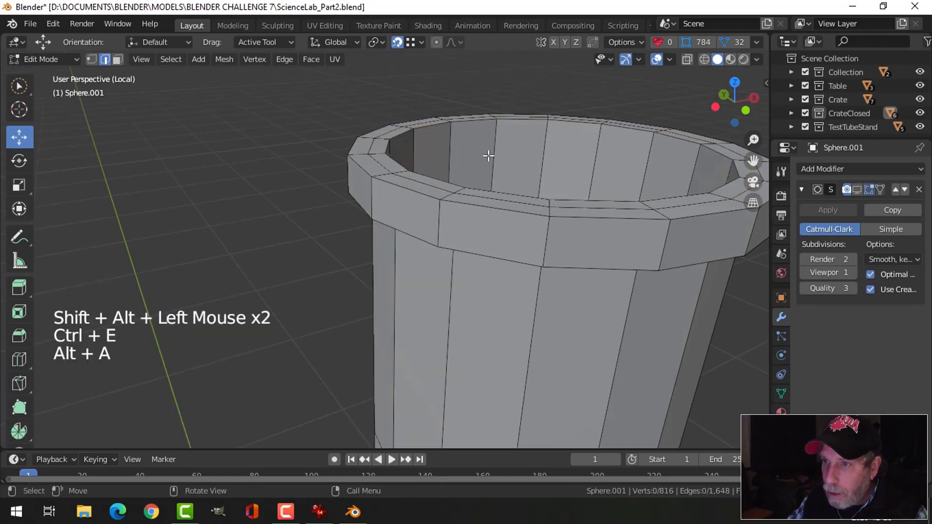
click(397, 42)
key(Tab)
Enable the Subdivision modifier's viewport display for the flask.
scroll(566, 194, down, 4)
key(alt+a)
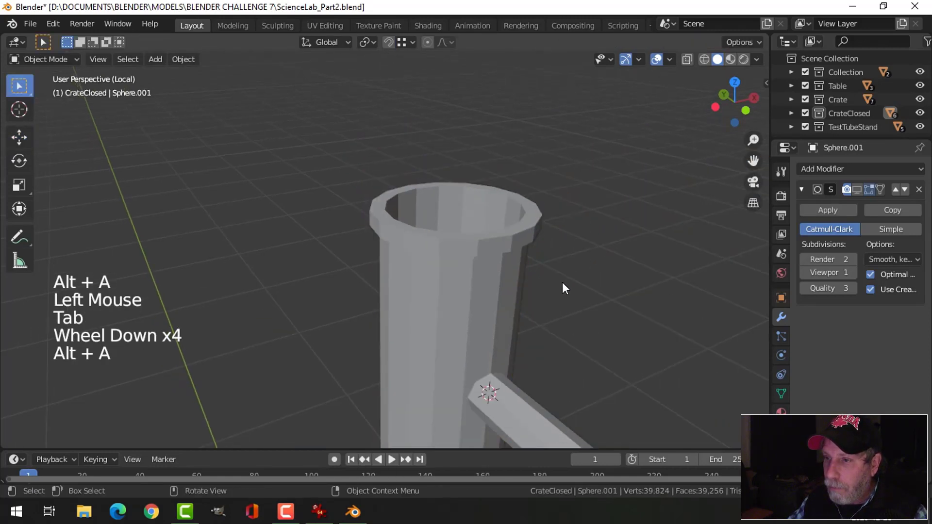
scroll(562, 281, down, 3)
shift+middle_drag(562, 282, 710, 230)
scroll(533, 249, down, 2)
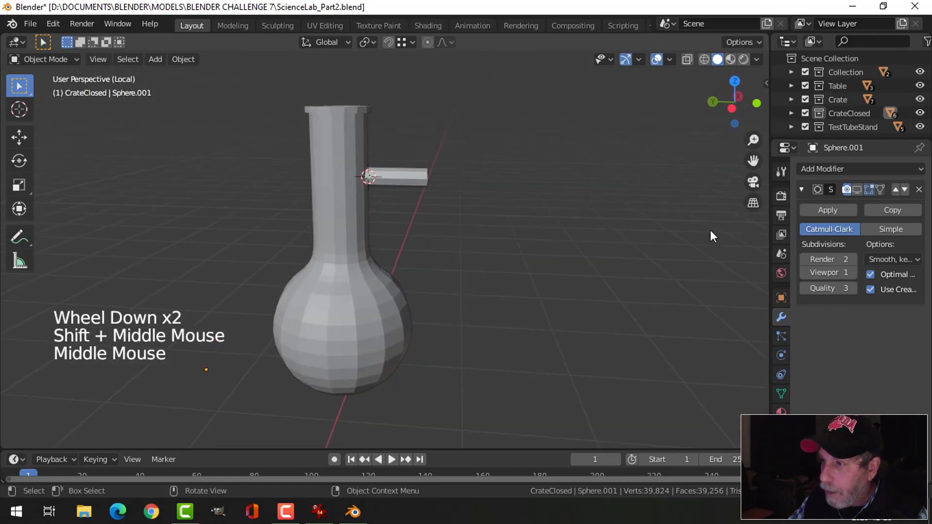
click(859, 190)
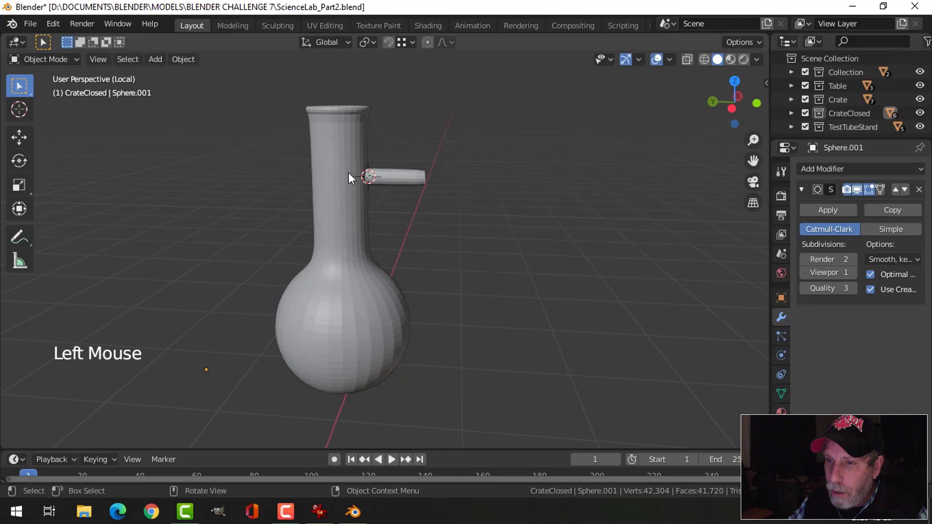
Select the flask and apply Shade Smooth to it.
right_click(348, 172)
middle_click(383, 205)
click(333, 151)
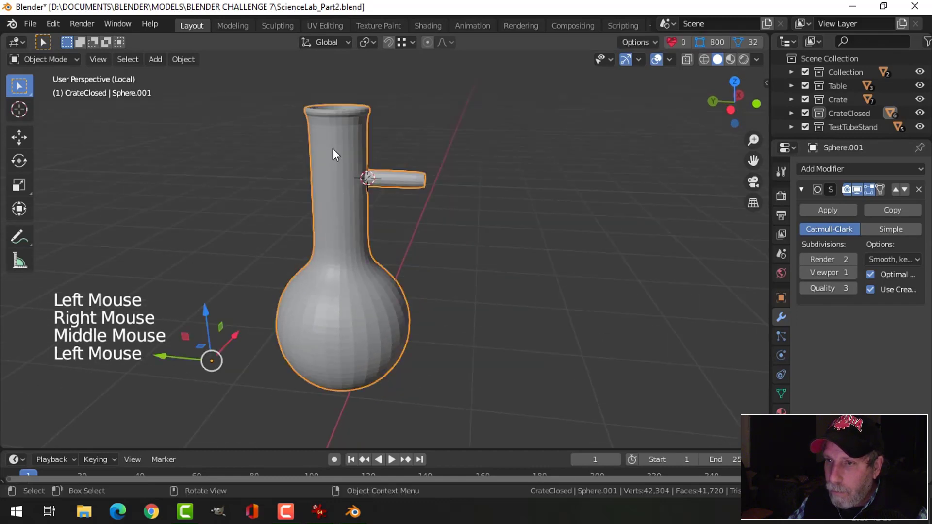
right_click(333, 150)
key(alt+a)
middle_click(427, 201)
middle_drag(427, 201, 432, 180)
click(442, 209)
Add a loop cut around the upper neck and slide it up just below the rim, to a factor of about -0.919.
key(Tab)
key(alt+a)
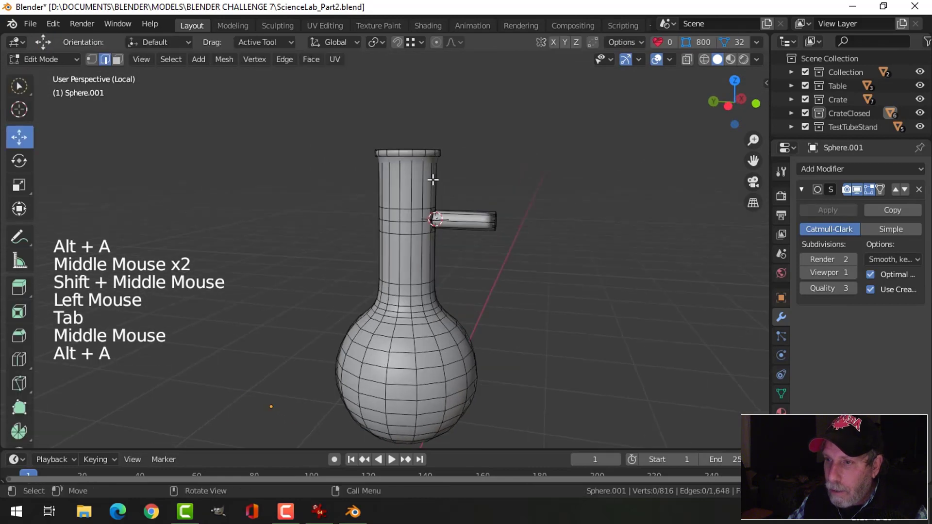
key(ctrl+r)
click(432, 171)
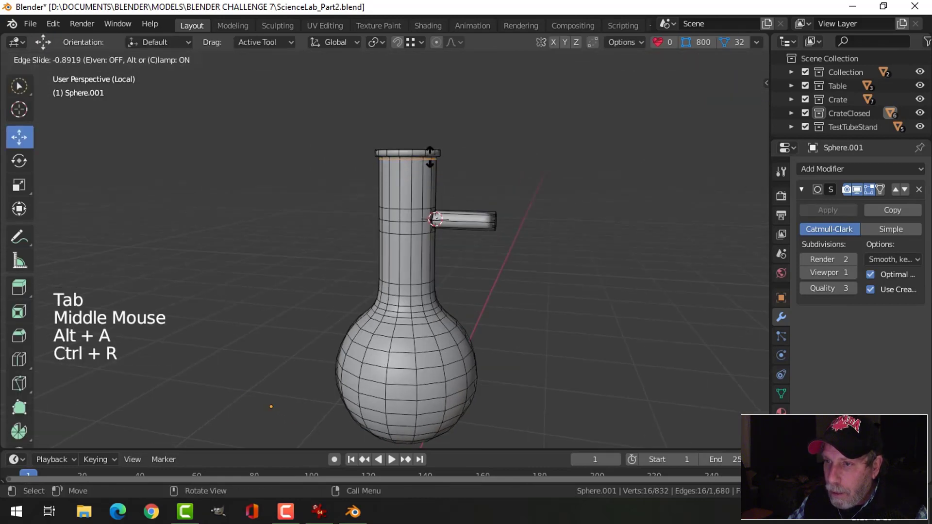
click(430, 156)
Try adding two loop cuts to the side tube, one near the neck at factor 0.884 and one near its open end.
scroll(430, 160, up, 3)
key(ctrl+r)
click(492, 197)
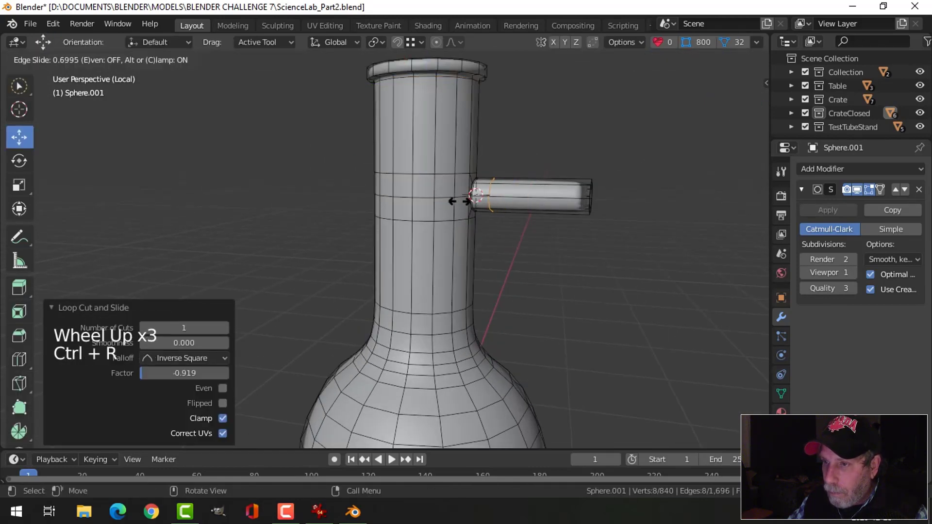
click(456, 201)
click(534, 194)
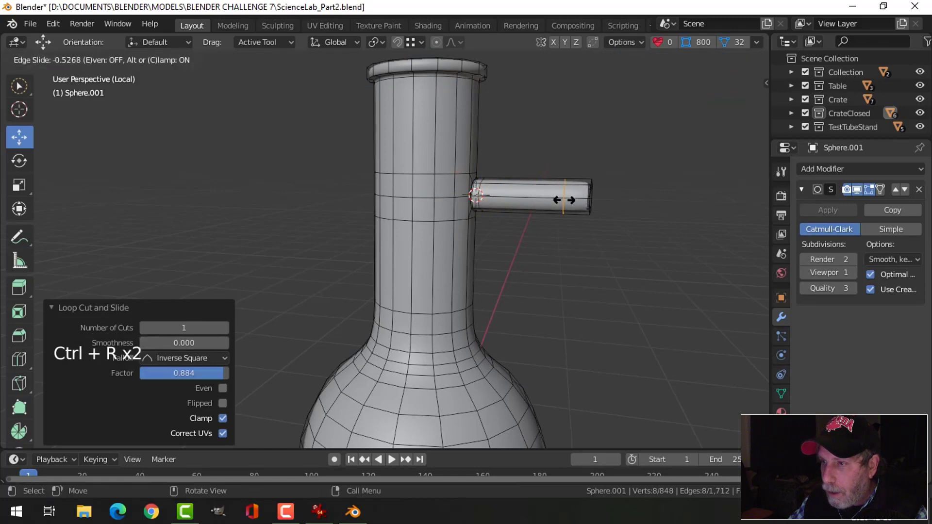
click(584, 205)
Undo the two loop cuts on the side tube and clear the selection.
middle_drag(603, 210, 577, 239)
key(alt+a)
scroll(547, 231, down, 2)
key(ctrl+z)
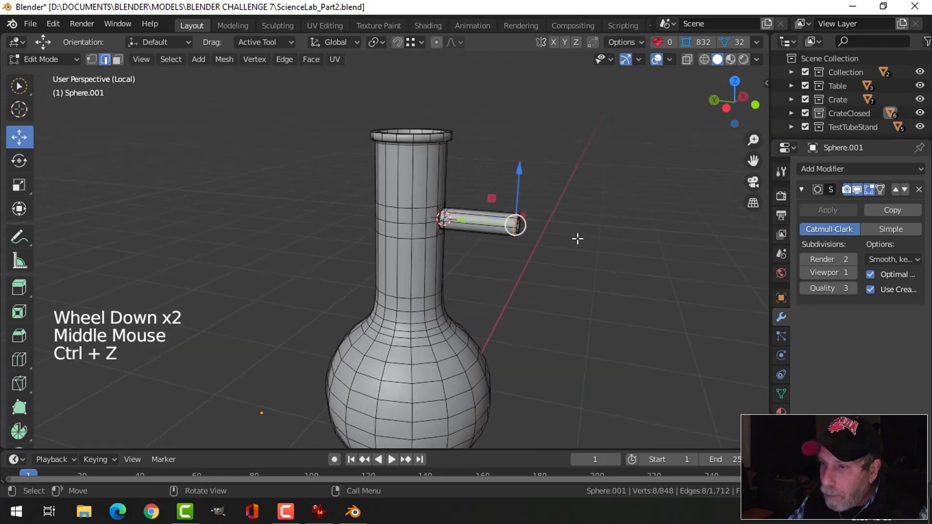
key(ctrl+z)
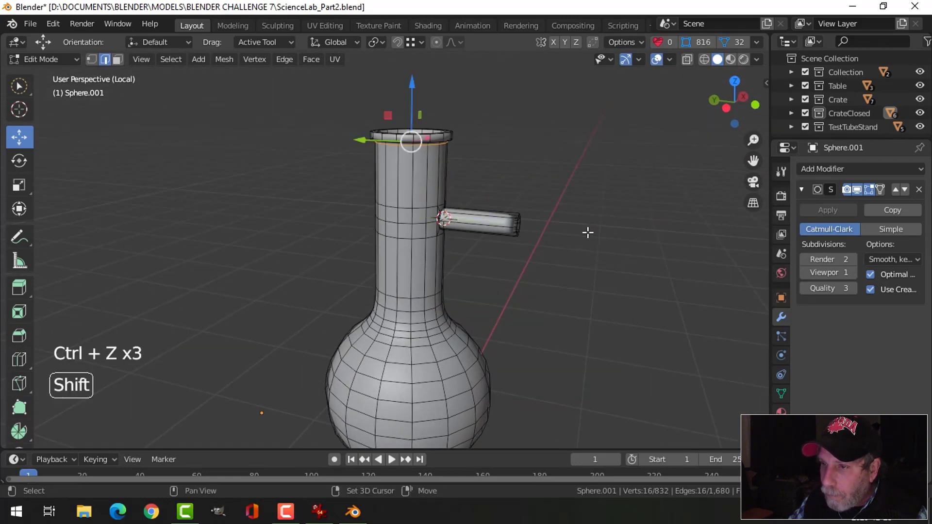
key(alt+a)
shift+middle_drag(587, 232, 430, 237)
scroll(537, 244, up, 2)
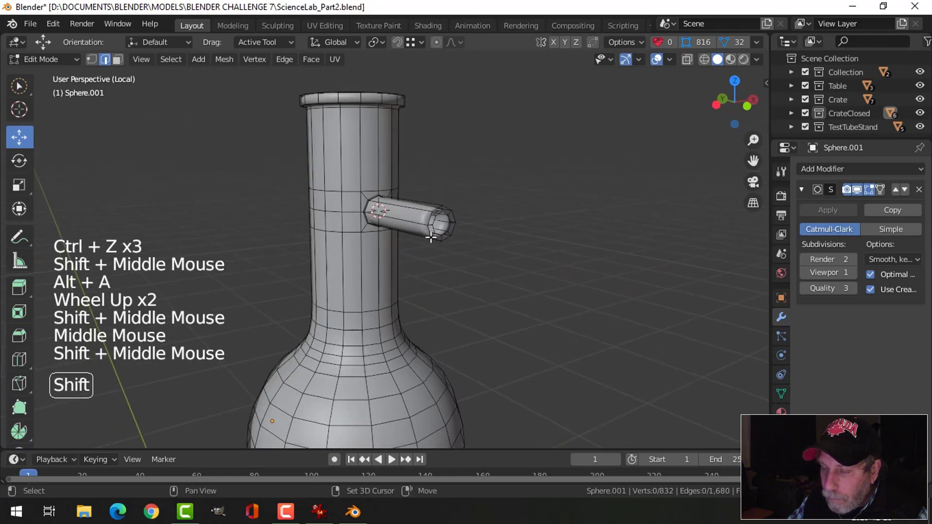
Lower the open end of the side tube along Z so the tube slopes downward away from the neck.
scroll(530, 208, up, 3)
middle_drag(530, 209, 503, 229)
key(3)
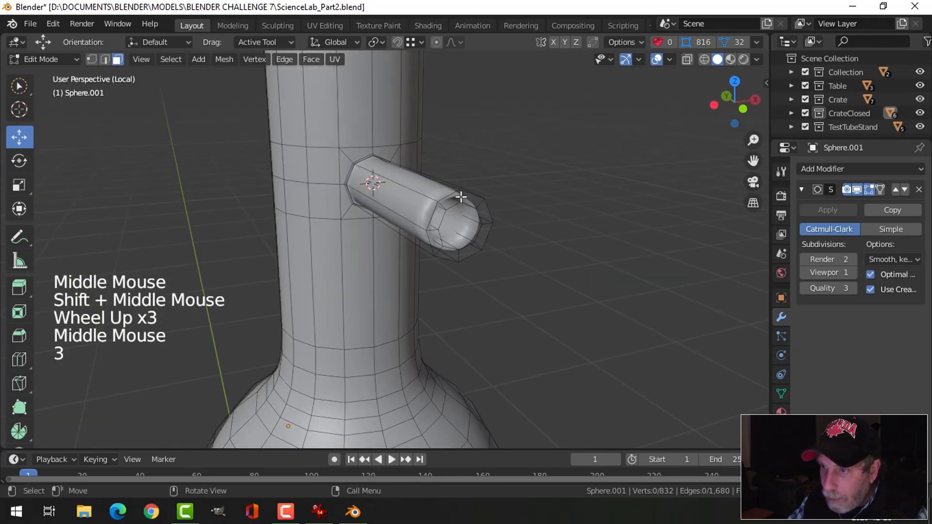
alt+shift+click(461, 196)
key(KP_1)
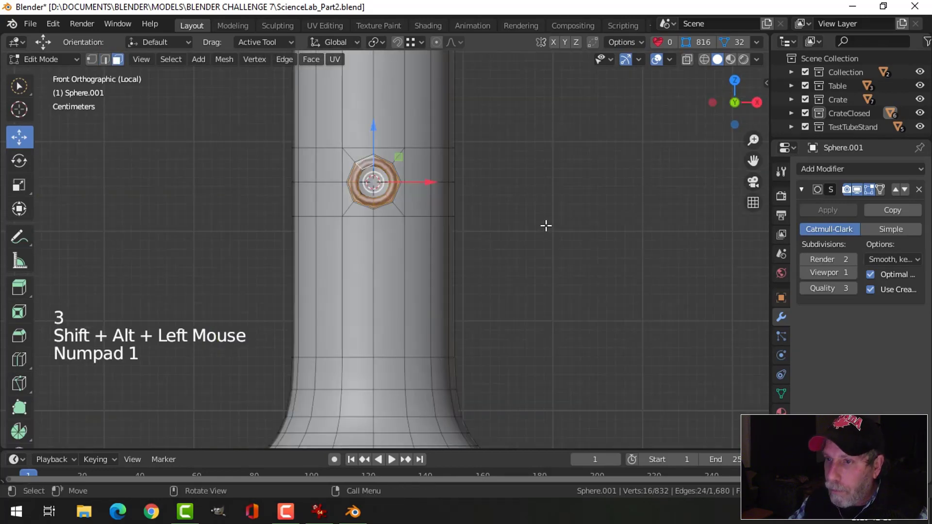
key(KP_3)
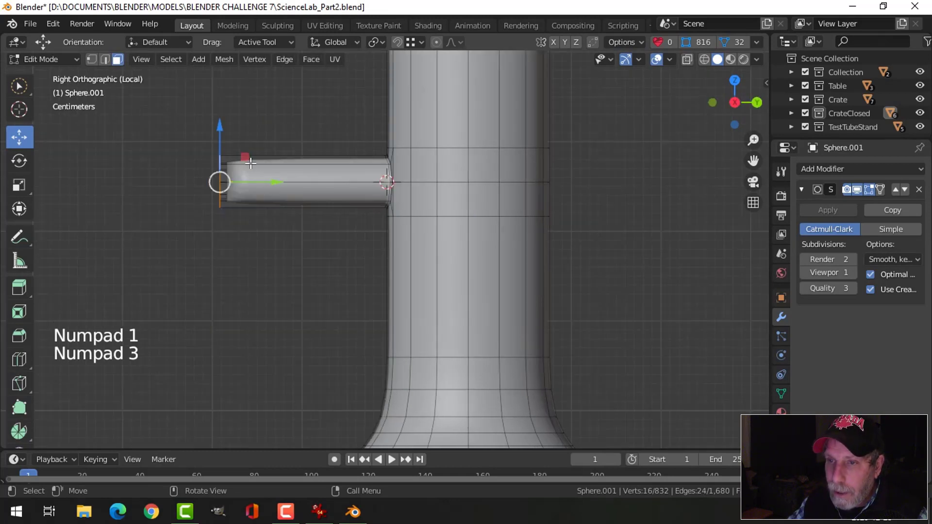
drag(217, 125, 211, 173)
key(alt+a)
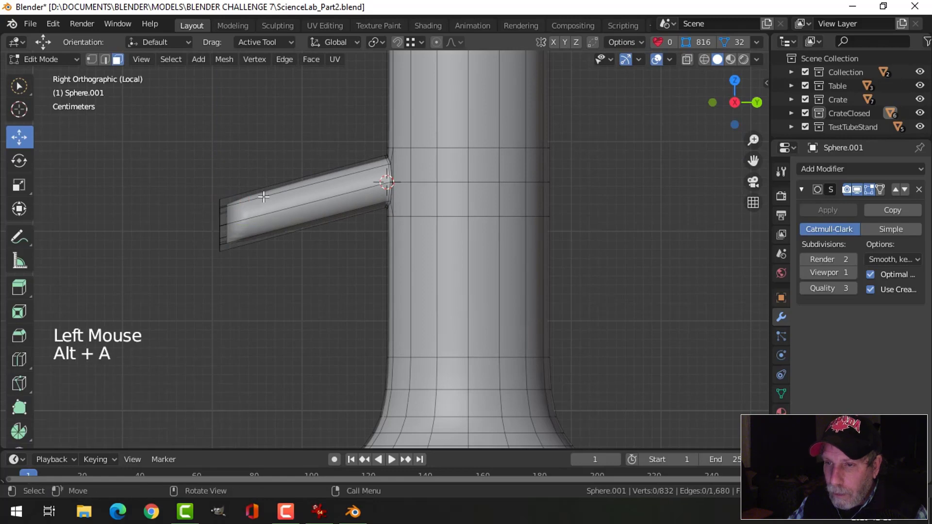
Add a loop cut around the side tube and slide it close to the open end, to a factor of about -0.938.
key(ctrl+r)
click(260, 196)
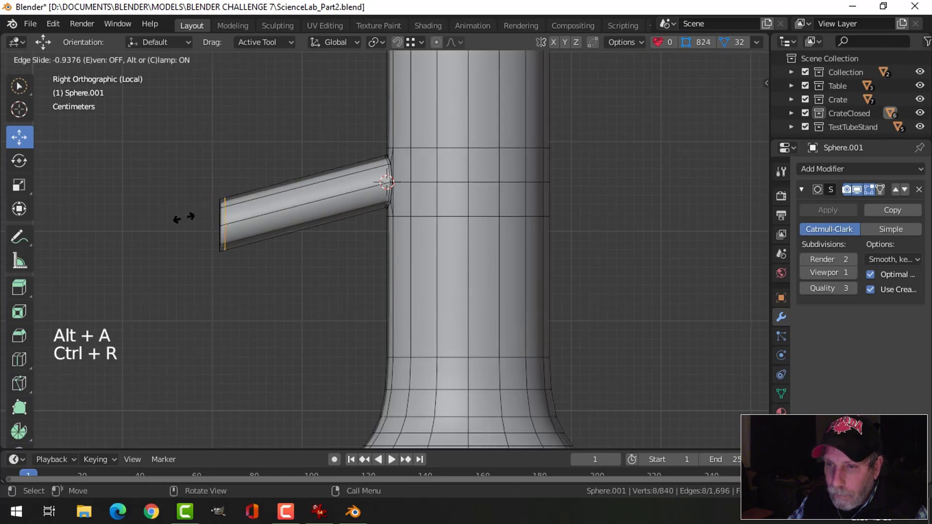
click(184, 217)
middle_drag(184, 218, 389, 235)
scroll(389, 235, up, 2)
key(alt+a)
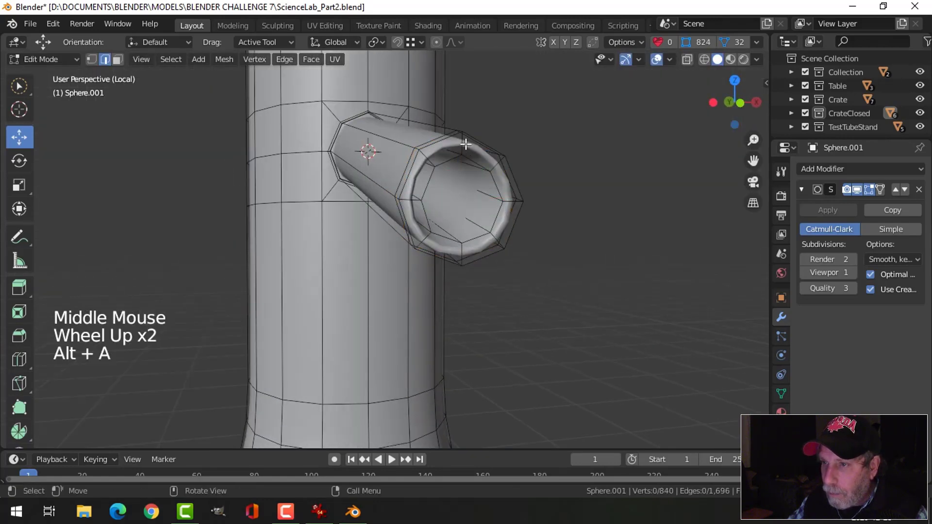
Add two loop cuts on the side tube's end rim, the outer one at factor 0.652 and another near the inner edge.
key(ctrl+r)
click(465, 143)
click(464, 135)
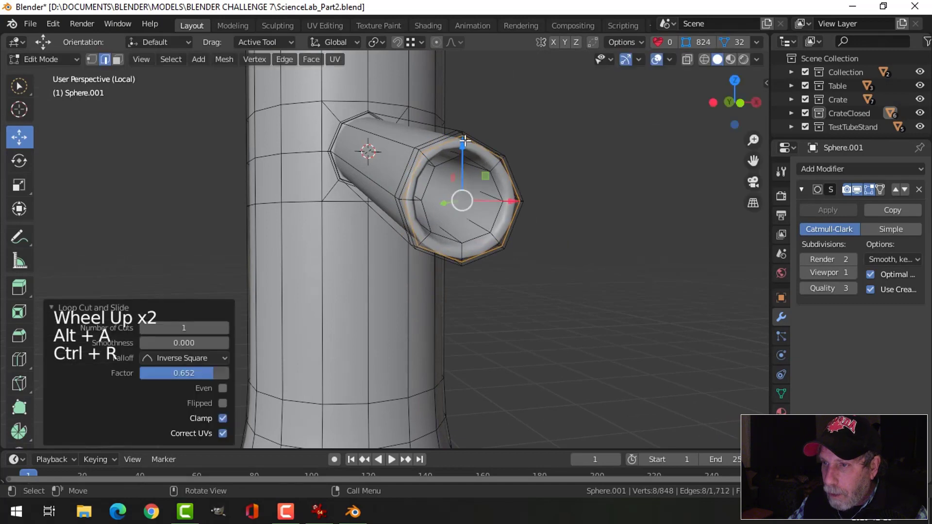
key(ctrl+r)
click(464, 144)
click(480, 149)
key(Tab)
scroll(377, 217, down, 2)
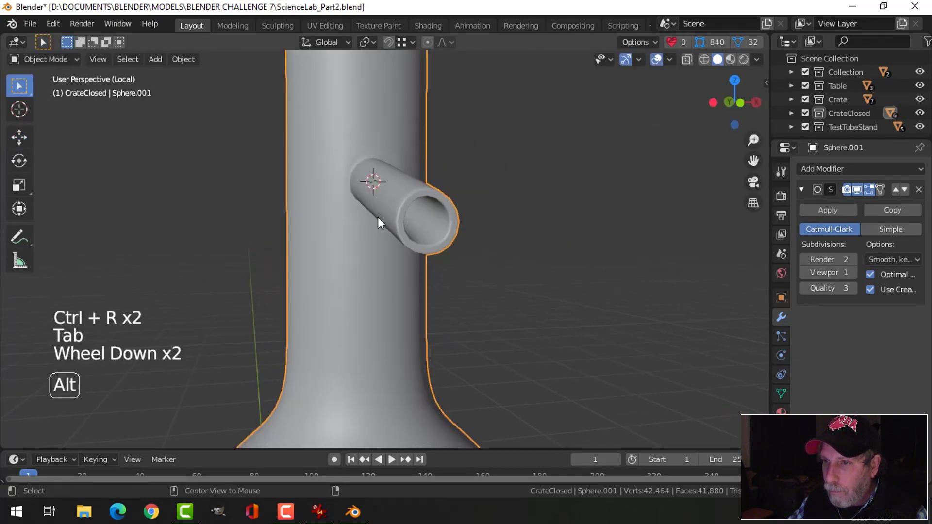
key(alt+a)
Open the flask's mesh for editing and show its underside in wireframe shading.
middle_drag(378, 217, 430, 260)
scroll(441, 228, down, 6)
scroll(377, 343, down, 2)
middle_drag(375, 337, 393, 147)
scroll(381, 260, up, 3)
click(394, 175)
key(Tab)
key(alt+a)
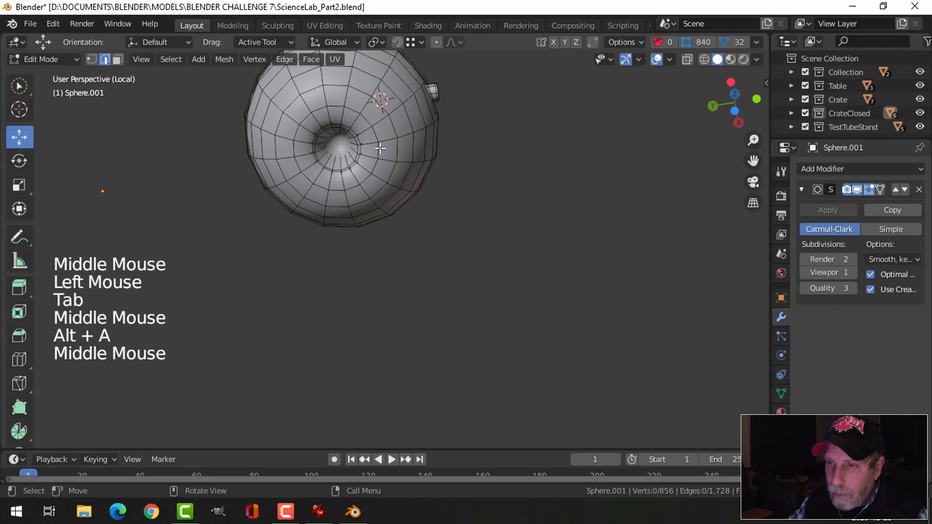
key(z)
click(278, 142)
mouse_move(278, 142)
middle_down()
mouse_move(406, 198)
mouse_move(398, 242)
mouse_move(393, 200)
mouse_move(406, 239)
middle_up()
scroll(393, 200, up, 2)
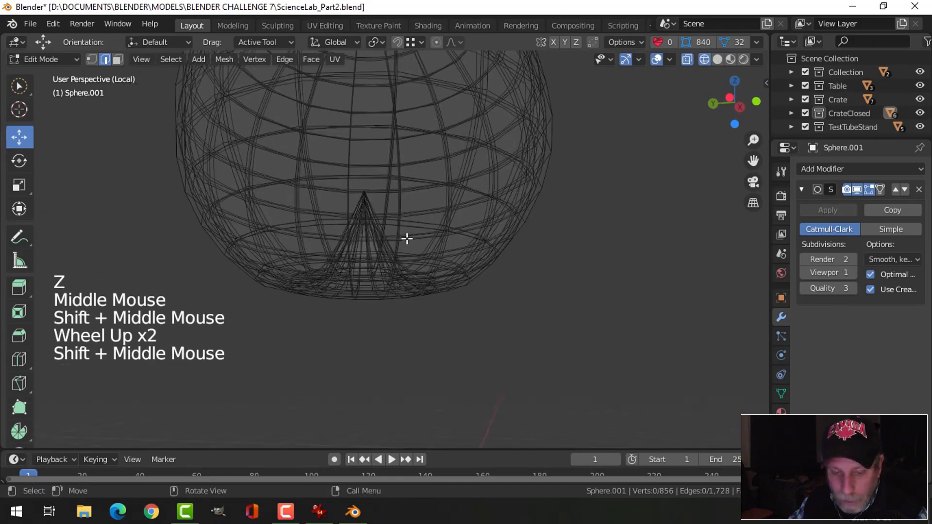
Delete the two spiked centre vertices of the flask's bottom, one per glass layer, and return to solid shading.
key(1)
scroll(363, 147, up, 2)
click(348, 141)
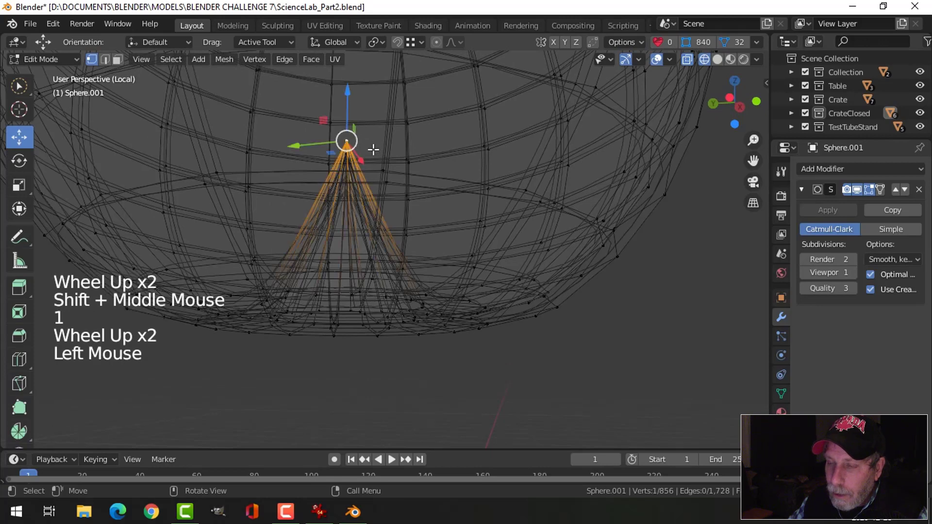
key(x)
click(357, 133)
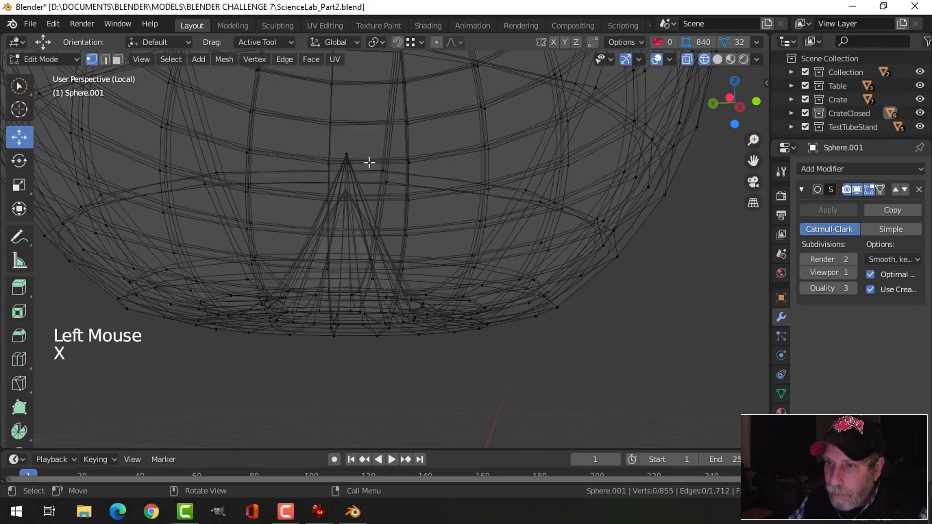
click(346, 154)
key(x)
click(350, 152)
mouse_move(387, 251)
middle_down()
mouse_move(391, 189)
mouse_move(408, 222)
mouse_move(358, 214)
mouse_move(417, 195)
mouse_move(443, 214)
middle_up()
key(z)
scroll(424, 193, down, 2)
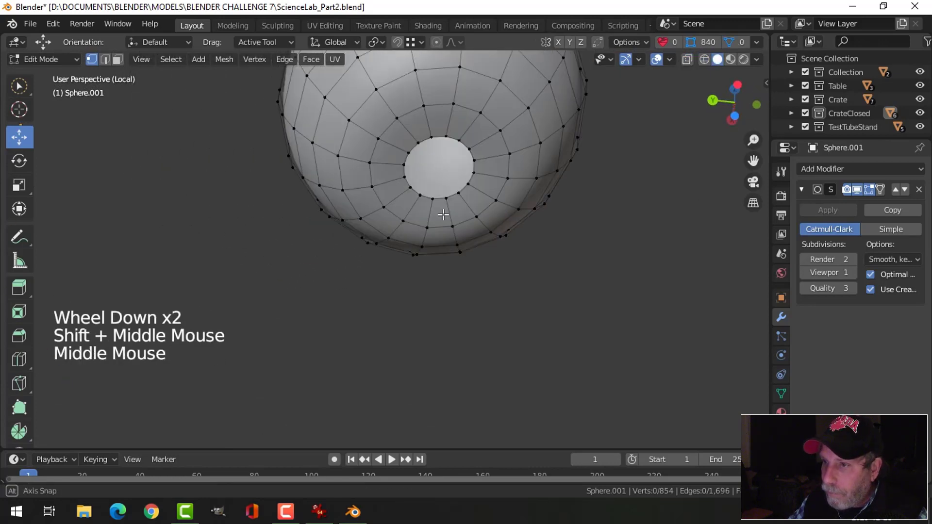
Fill the outer hole in the flask's bottom with a single face and return to Object Mode.
alt+shift+click(469, 148)
key(f)
key(alt+a)
middle_drag(531, 156, 404, 231)
key(Tab)
key(alt+a)
Save the file and leave local view to show the flask with the table and other props.
scroll(500, 200, down, 3)
scroll(447, 253, down, 3)
key(ctrl+s)
key(slash)
scroll(460, 233, down, 1)
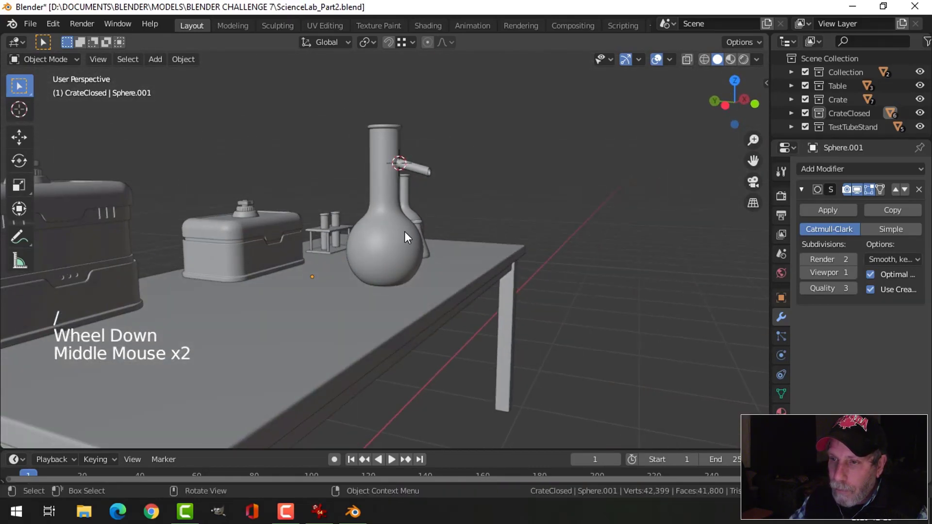
Scale the whole flask mesh to about 0.79 and lower it about 0.093 m onto the table.
click(404, 231)
key(Tab)
key(a)
middle_drag(493, 232, 489, 214)
key(s)
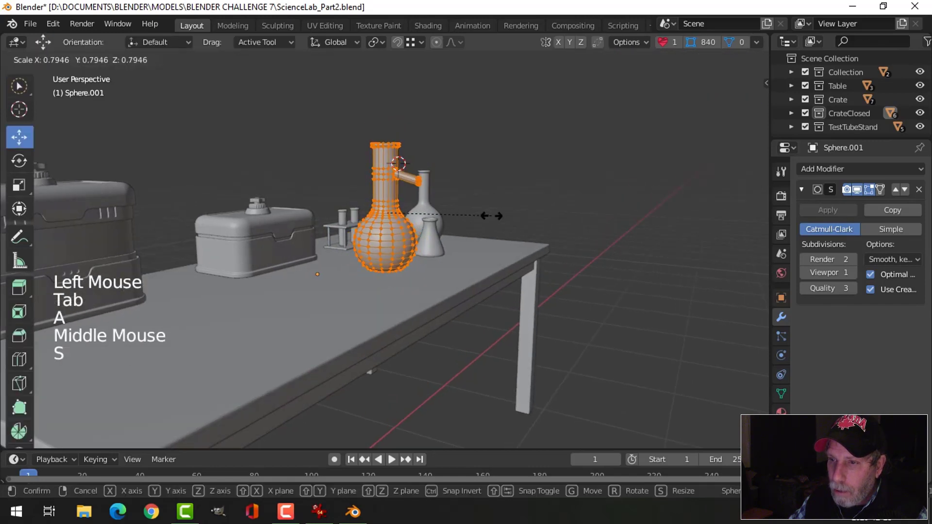
click(483, 214)
drag(388, 160, 388, 177)
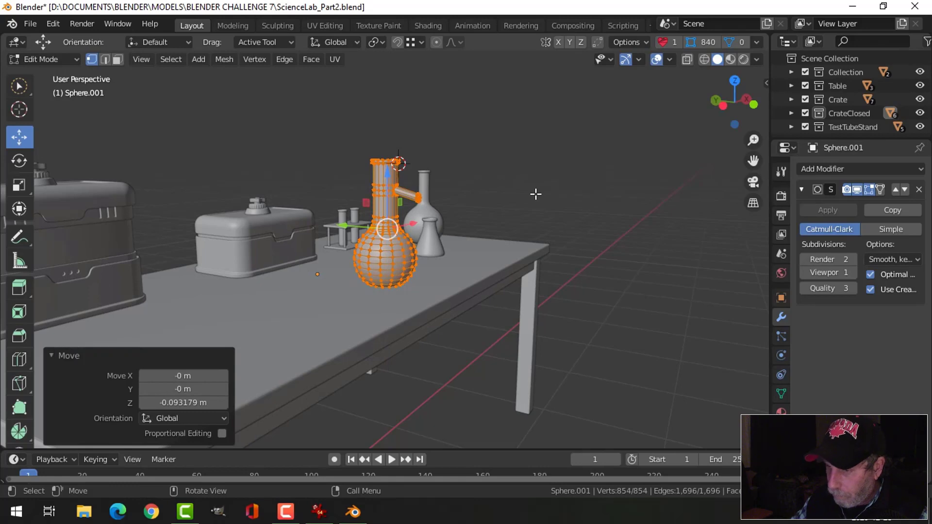
Move the flask in top view about 1.60 m in X and 0.96 m in Y, beside the test tube stand, and nudge it into place.
key(Tab)
key(KP_7)
key(g)
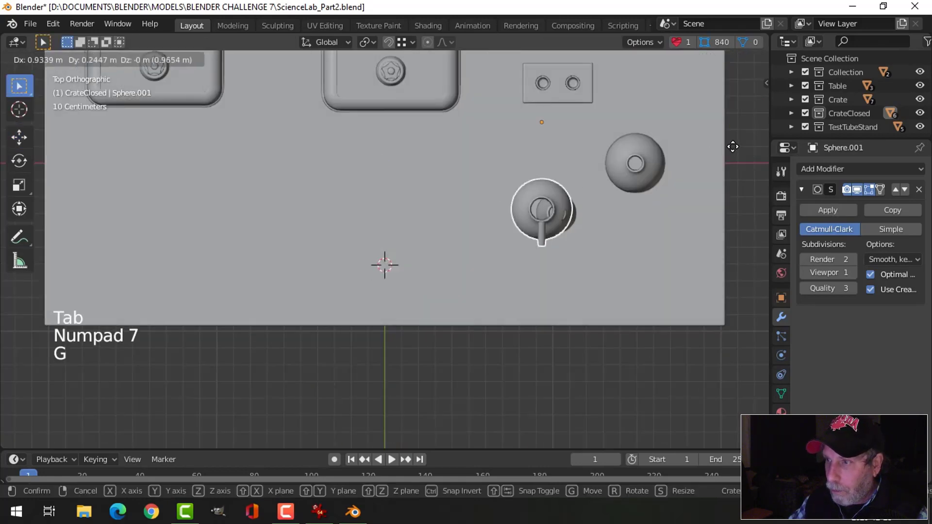
click(38, 428)
shift+middle_drag(485, 323, 338, 392)
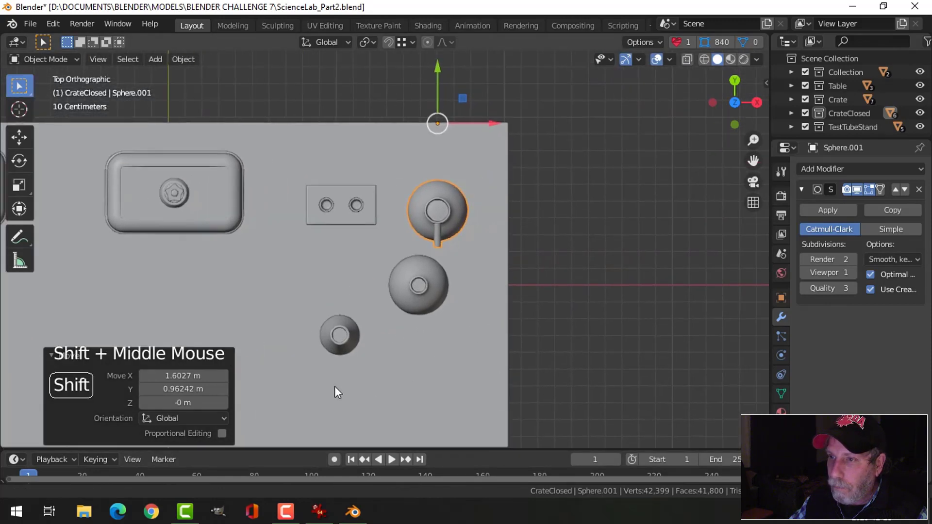
key(g)
click(443, 229)
Set the flask's origin to its geometry and clear the selection.
click(184, 60)
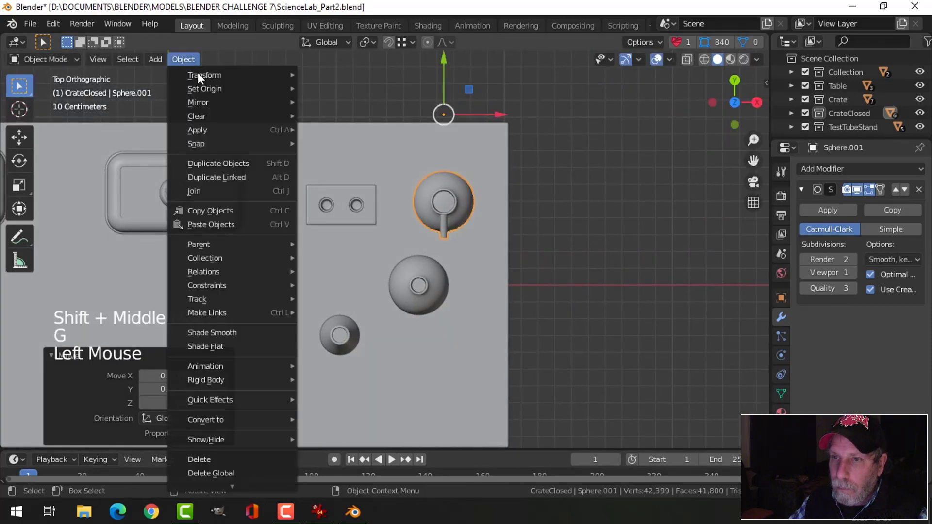
mouse_move(216, 92)
click(355, 110)
middle_drag(354, 110, 388, 243)
scroll(397, 223, up, 1)
key(alt+a)
Duplicate the inner edge loop of the flask's mouth and raise the copy about 0.05 m above the rim.
scroll(433, 235, up, 1)
scroll(430, 238, up, 1)
click(404, 208)
key(Tab)
scroll(408, 202, up, 2)
key(alt+a)
scroll(388, 243, up, 2)
key(2)
alt+shift+click(376, 170)
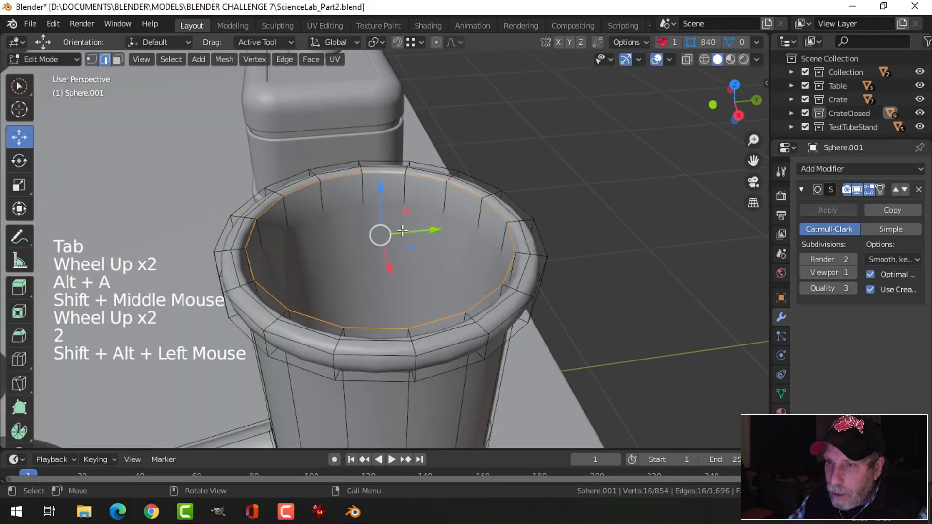
scroll(377, 170, down, 1)
middle_drag(376, 170, 426, 292)
scroll(433, 258, down, 2)
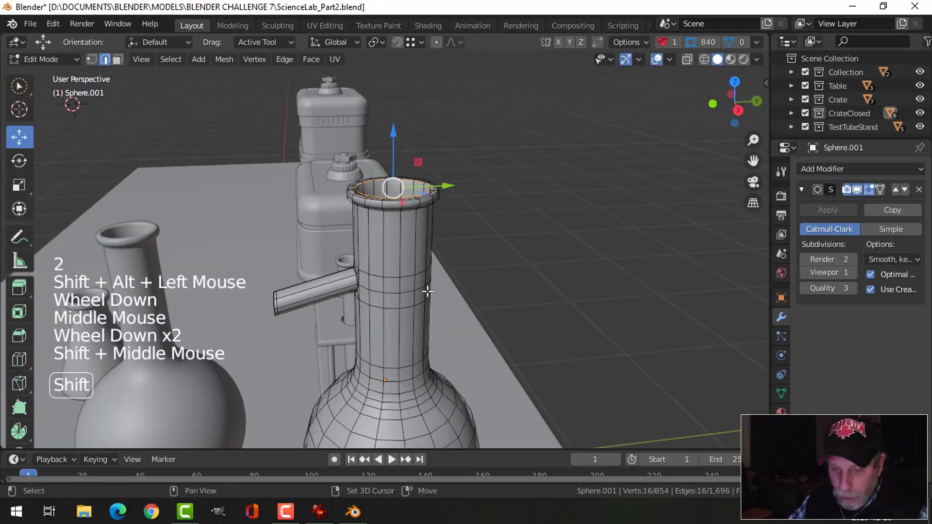
key(shift+d)
drag(395, 162, 393, 110)
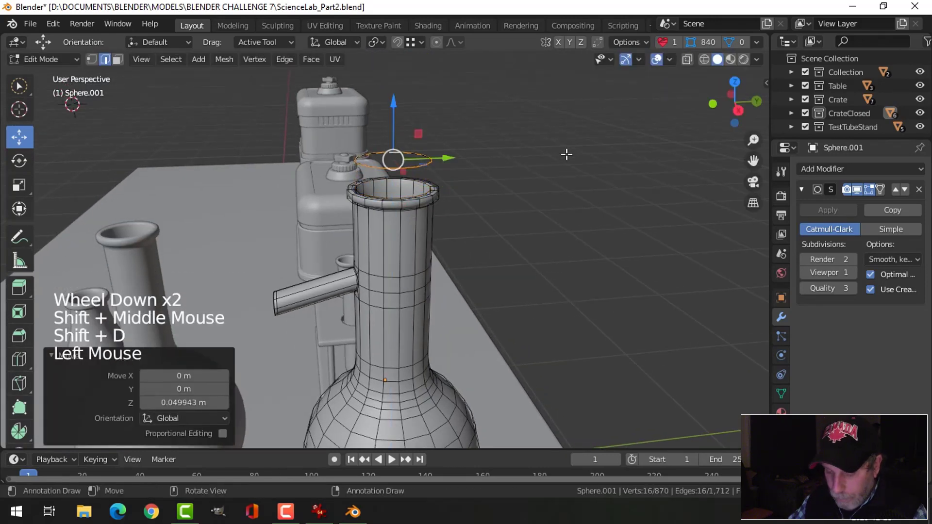
Separate the duplicated edge loop into its own object and select that object.
key(p)
click(567, 154)
key(Tab)
click(401, 153)
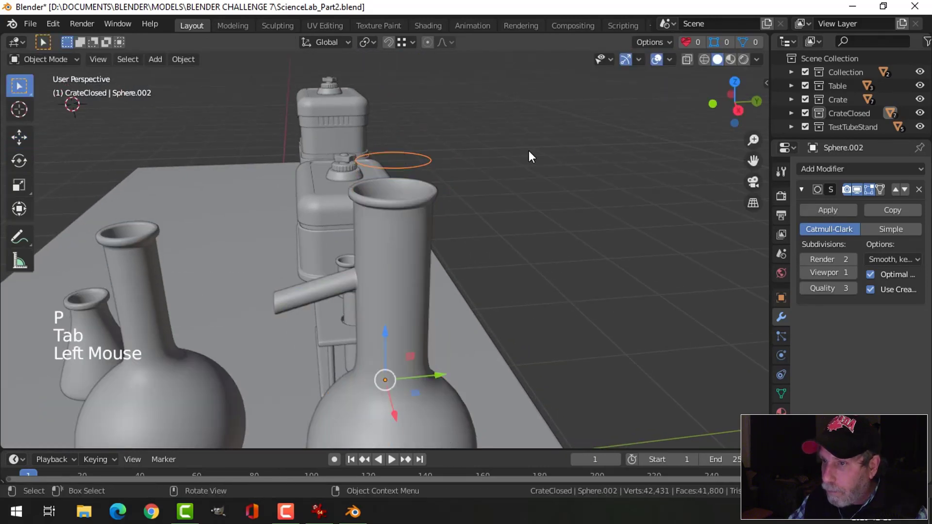
Extrude the separated loop about 0.077 m down into the flask's mouth and taper its lower edge to about 0.85.
key(Tab)
key(a)
middle_drag(529, 151, 477, 162)
key(e)
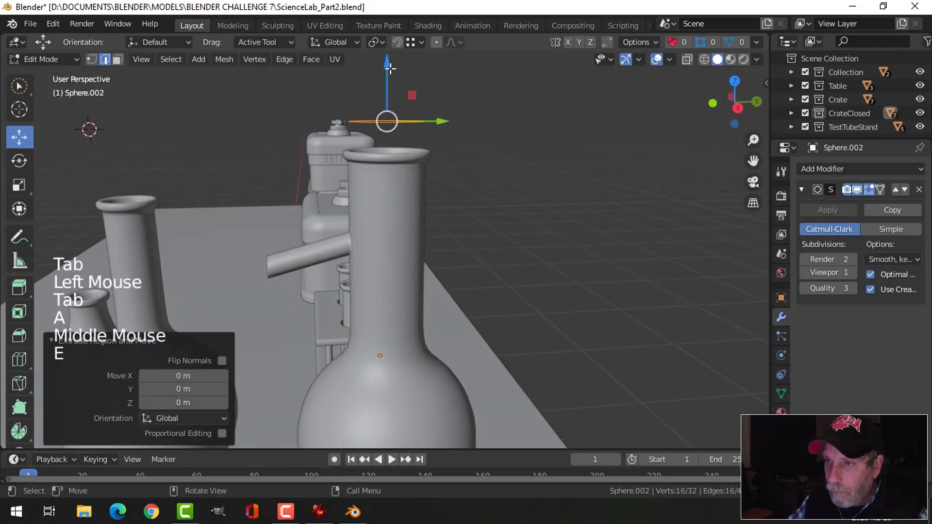
drag(390, 69, 398, 117)
key(s)
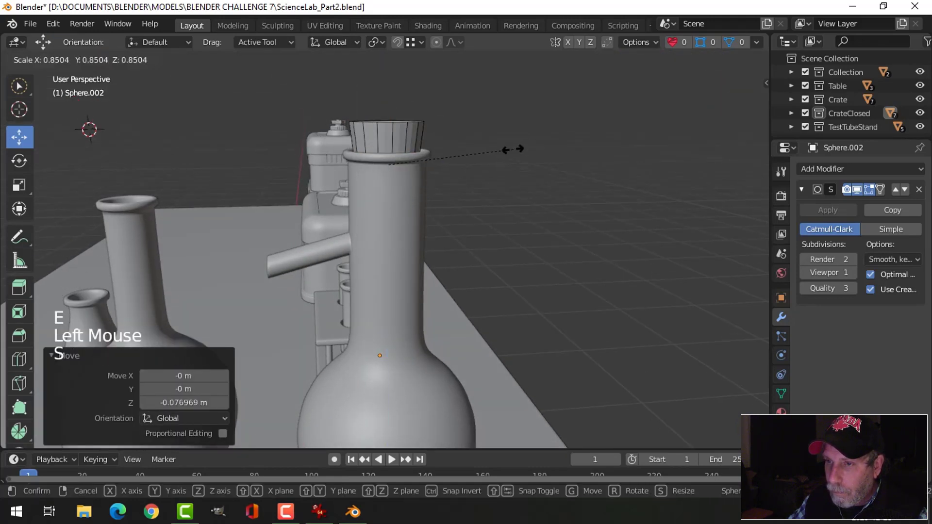
click(464, 143)
Extrude the stopper's top edge loop slightly upward, and extrude it again inward at a scale of 0.75.
key(alt+a)
alt+shift+click(390, 126)
key(e)
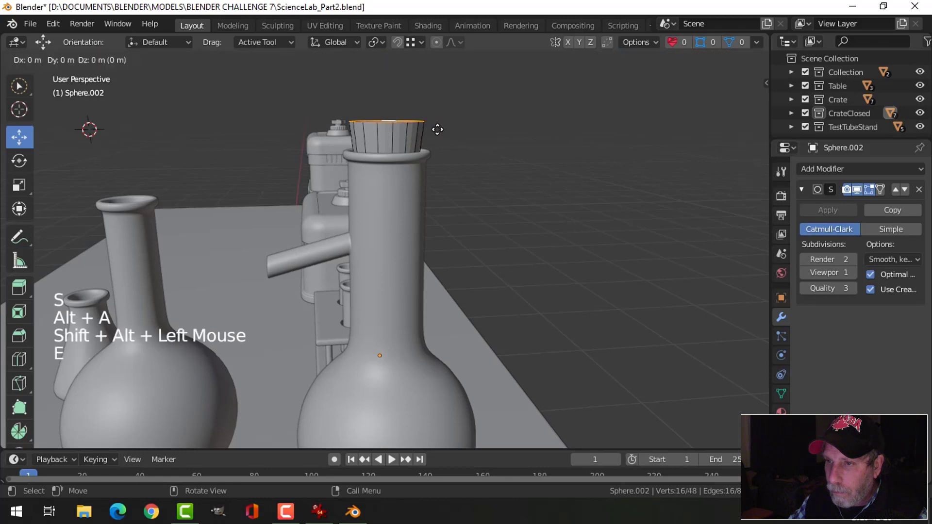
drag(391, 89, 391, 85)
shift+middle_drag(485, 106, 505, 137)
key(e)
key(s)
click(464, 141)
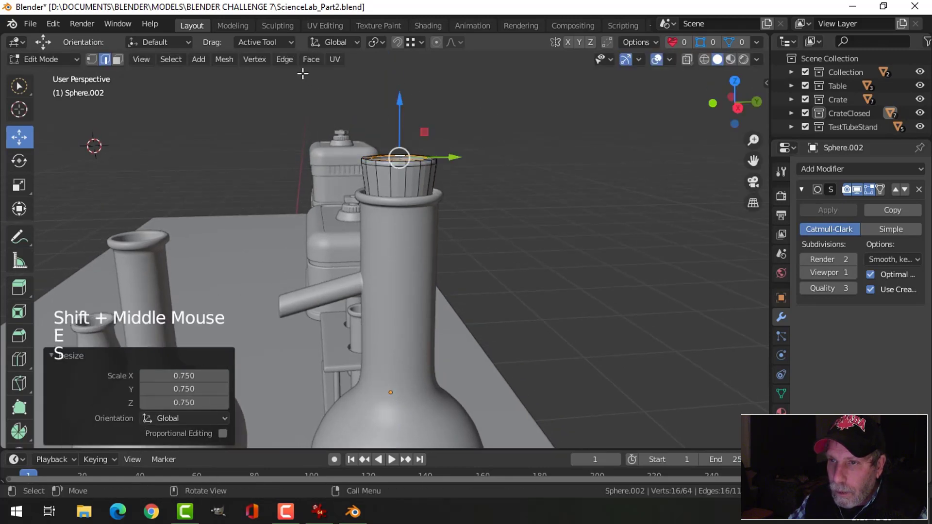
Close the stopper's top with Grid Fill at a span of 4 and return to Object Mode.
click(310, 60)
click(345, 224)
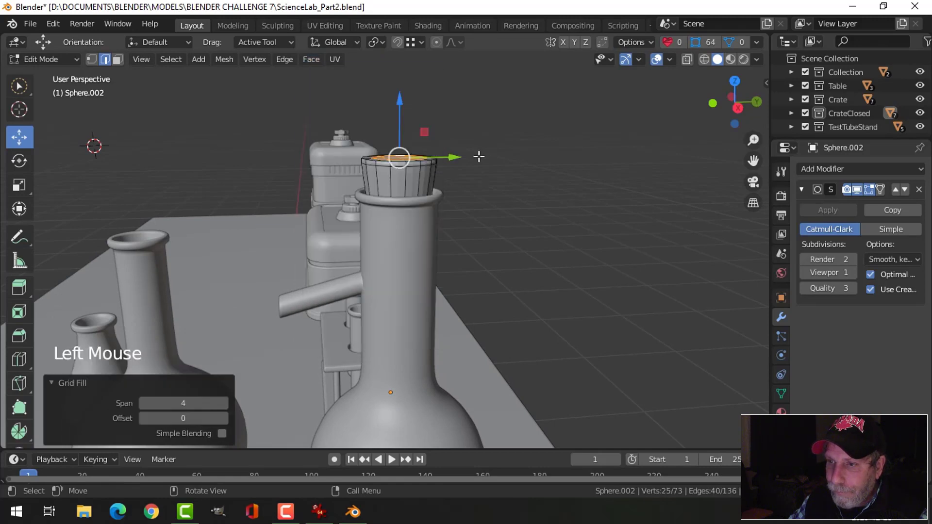
middle_drag(479, 157, 499, 200)
key(alt+a)
key(Tab)
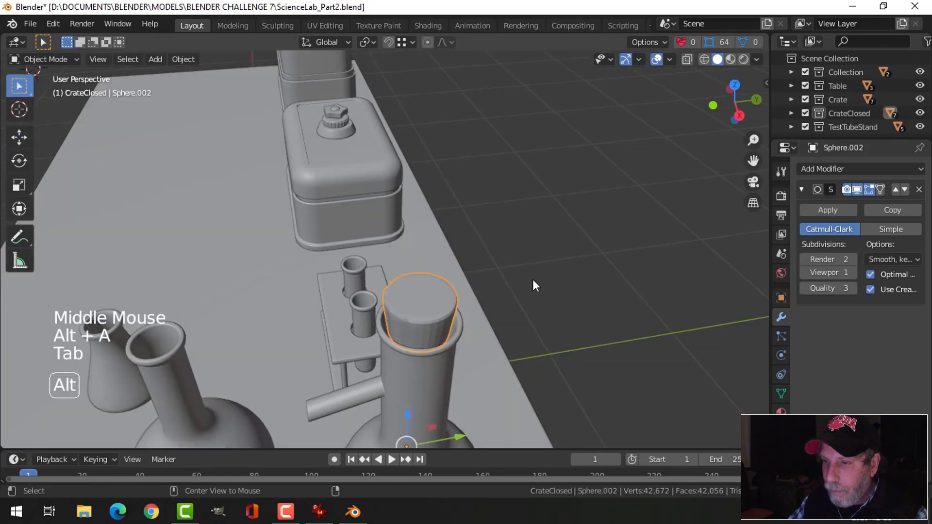
key(alt+a)
Recalculate the normals of the whole stopper mesh to the outside.
middle_drag(532, 279, 442, 330)
click(442, 329)
key(Tab)
key(a)
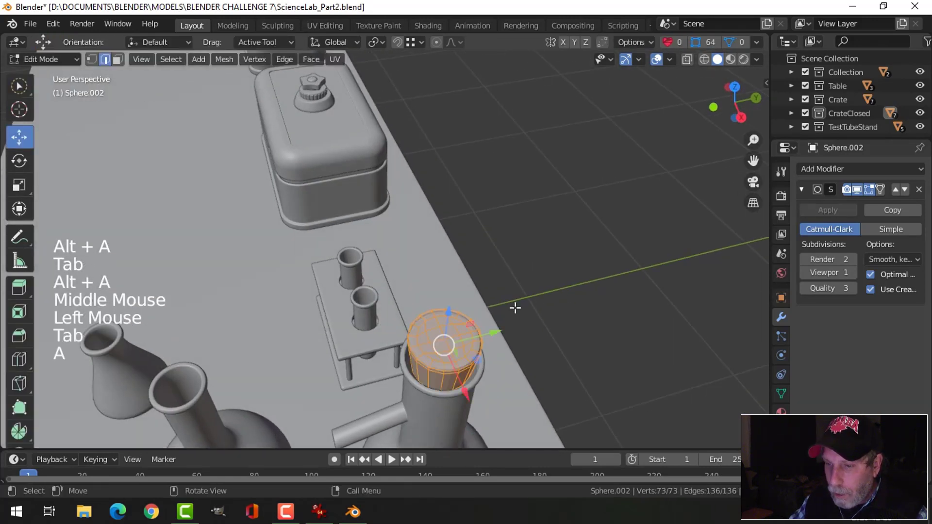
key(alt+n)
click(467, 287)
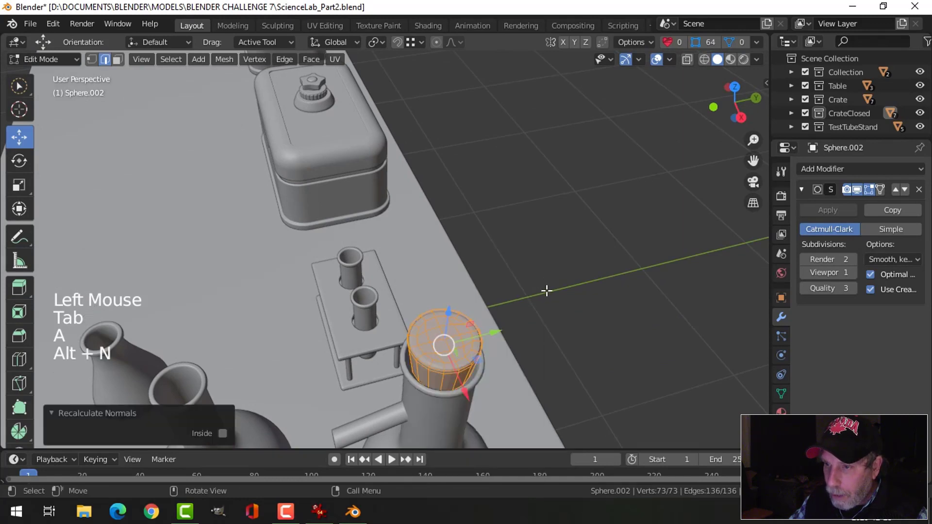
key(Tab)
key(alt+a)
Apply Shade Smooth to the stopper and set its origin to its geometry.
middle_drag(528, 339, 476, 257)
click(381, 192)
right_click(381, 192)
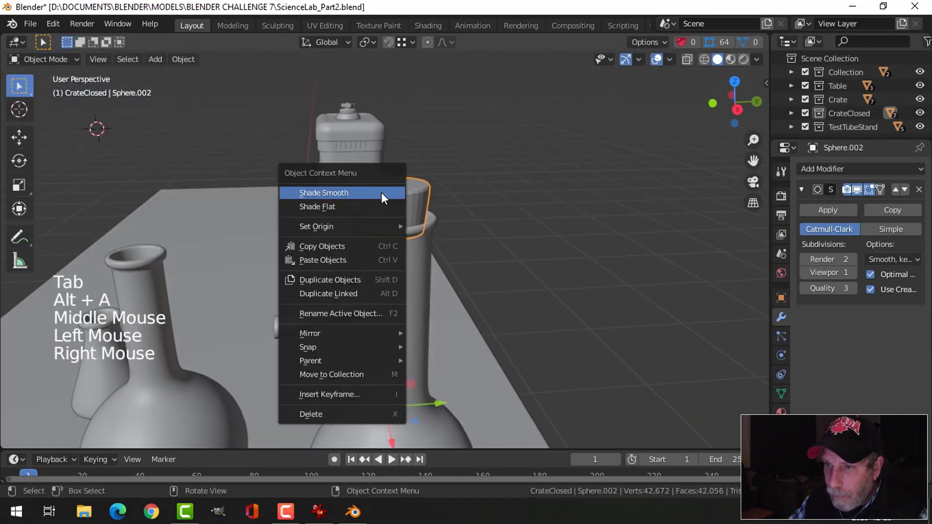
click(184, 59)
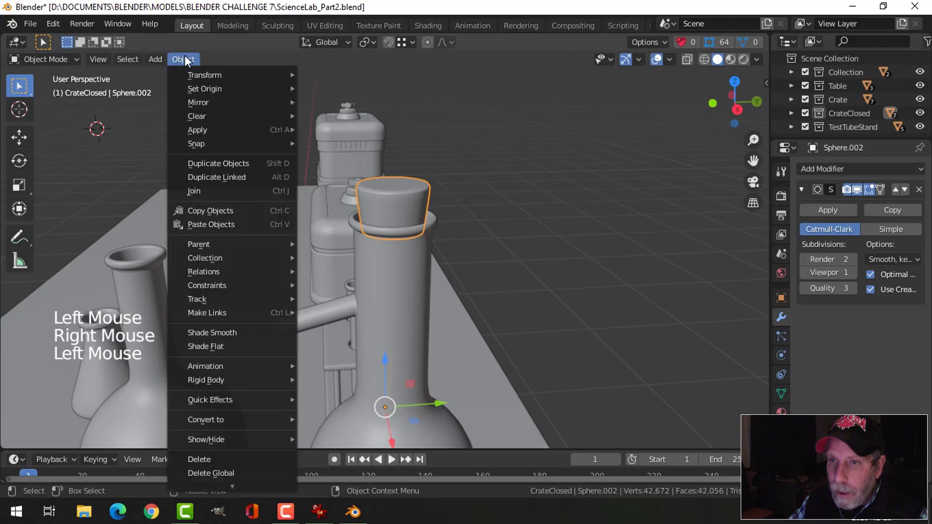
mouse_move(206, 90)
click(334, 103)
Scale the whole stopper mesh up by 1.041 and return to Object Mode in solid shading.
key(Tab)
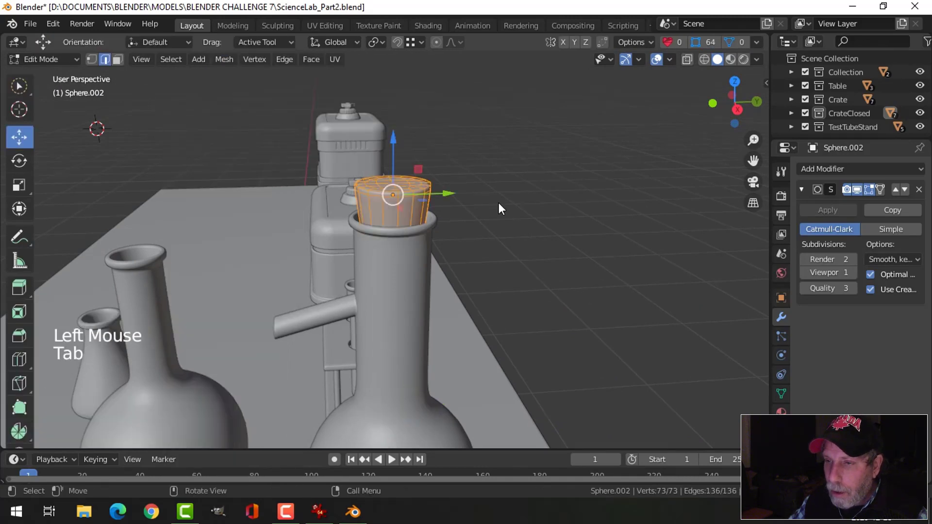
key(a)
key(z)
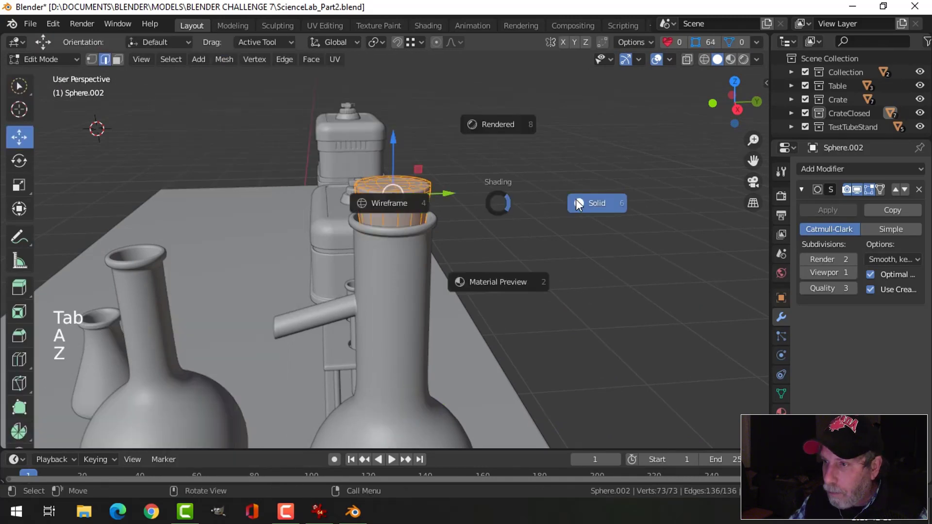
click(415, 199)
key(KP_3)
scroll(422, 199, up, 3)
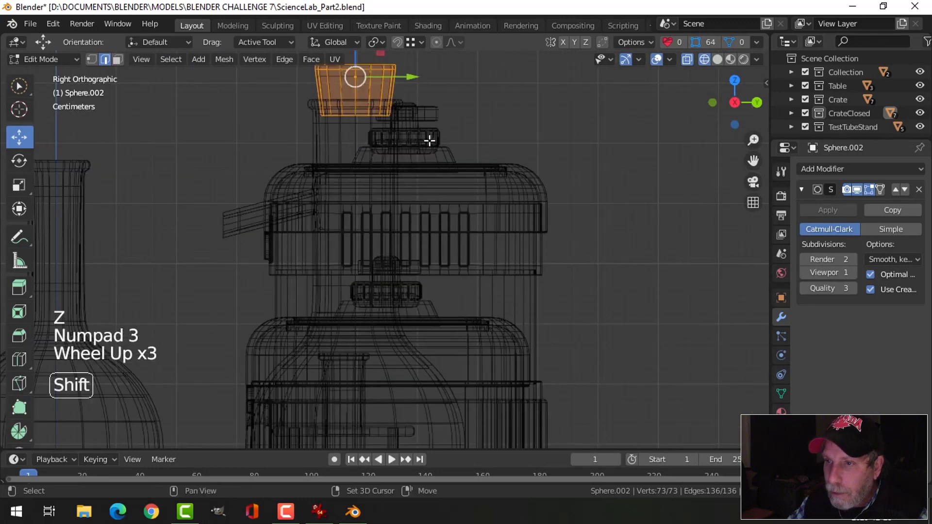
shift+middle_drag(428, 139, 447, 250)
scroll(441, 270, up, 3)
scroll(462, 247, up, 2)
key(s)
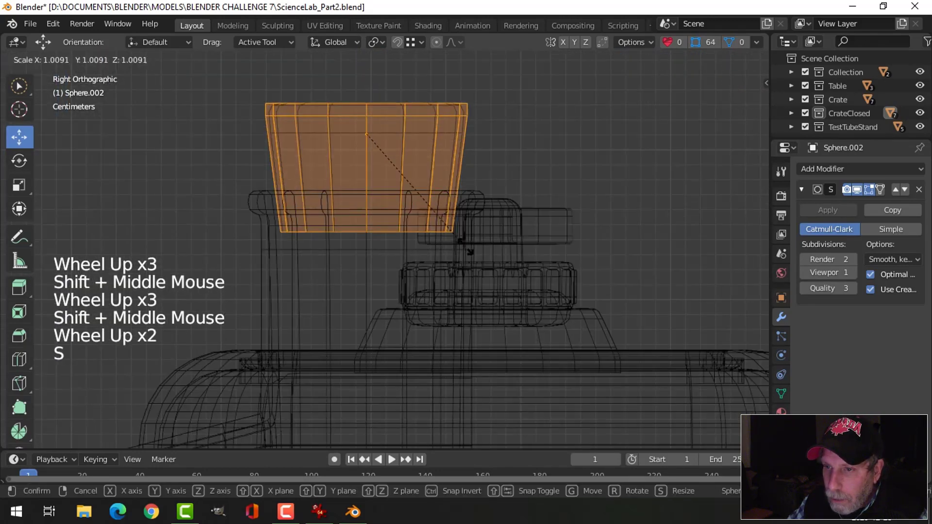
click(481, 245)
key(z)
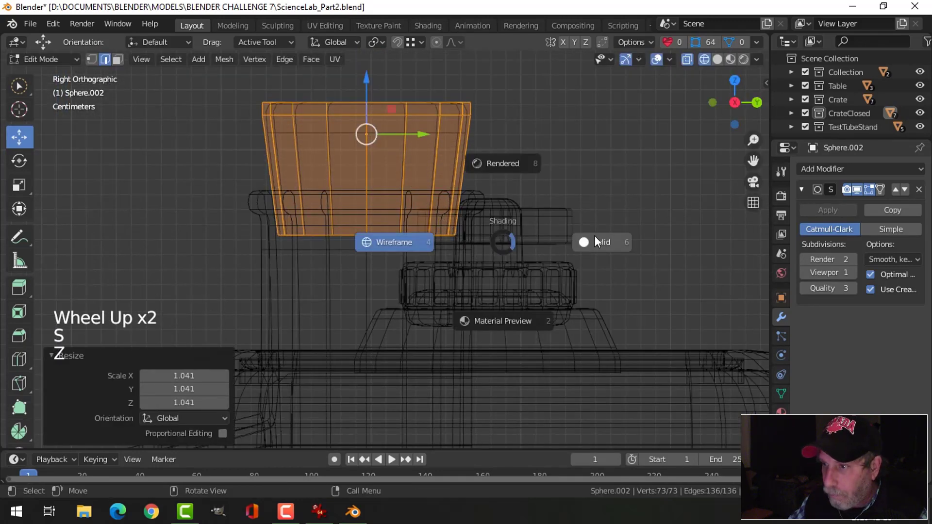
click(594, 235)
key(Tab)
key(alt+a)
scroll(445, 221, down, 3)
mouse_move(446, 220)
middle_down()
mouse_move(432, 282)
mouse_move(427, 266)
middle_up()
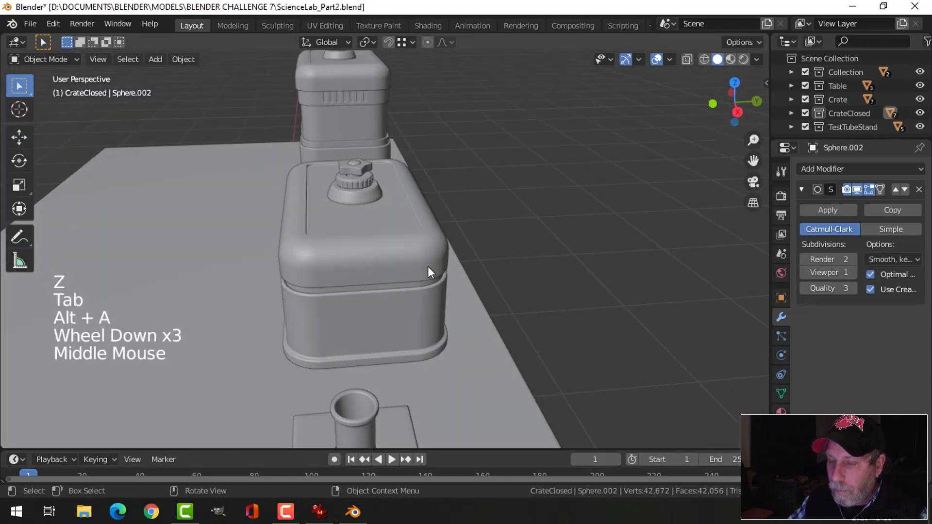
scroll(408, 394, down, 6)
middle_drag(408, 395, 421, 324)
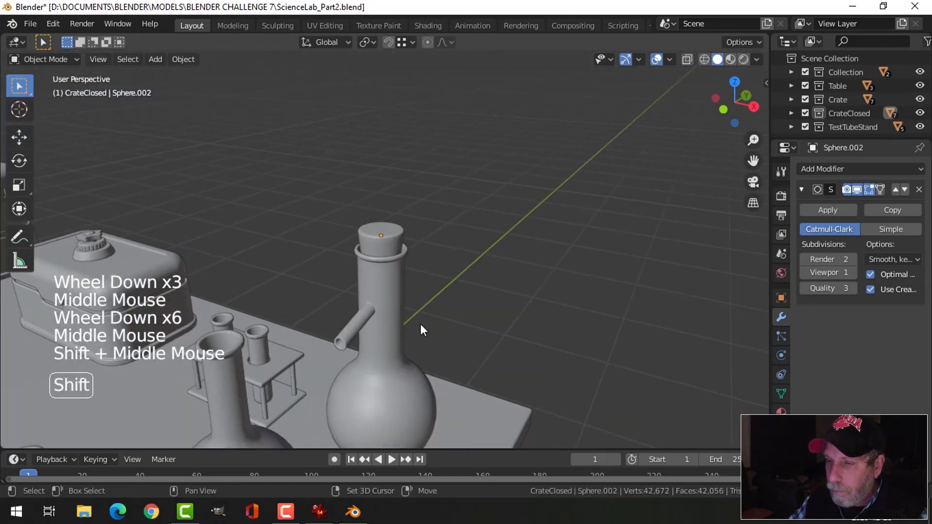
Enlarge the whole stopper mesh once more by a factor of about 1.07 and return to Object Mode.
scroll(376, 232, up, 2)
click(376, 231)
key(Tab)
key(a)
key(s)
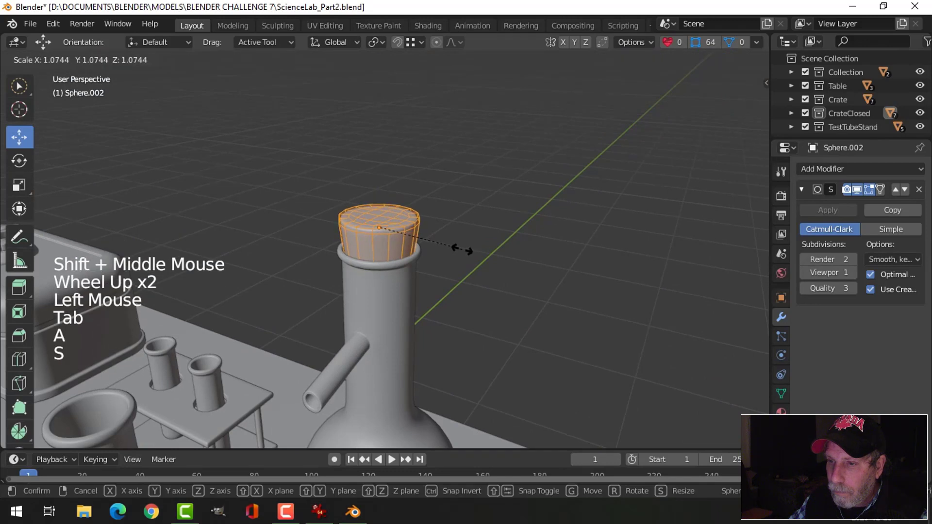
click(461, 247)
key(Tab)
scroll(442, 267, down, 2)
key(alt+a)
mouse_move(424, 284)
middle_down()
mouse_move(412, 264)
mouse_move(426, 292)
mouse_move(417, 304)
mouse_move(437, 289)
middle_up()
scroll(406, 269, down, 4)
middle_drag(437, 289, 474, 273)
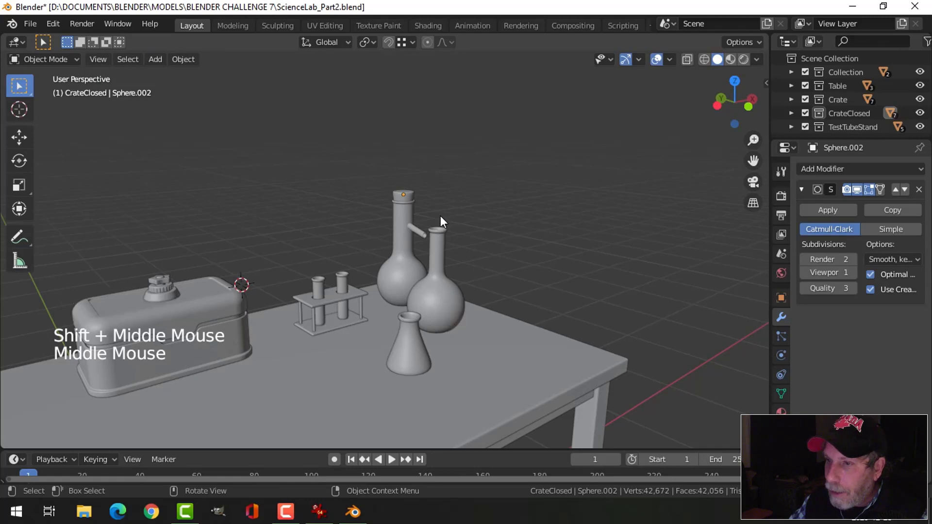
Move both round-bottomed flasks, the conical flask and the stopper into a new collection named Flasks.
click(403, 194)
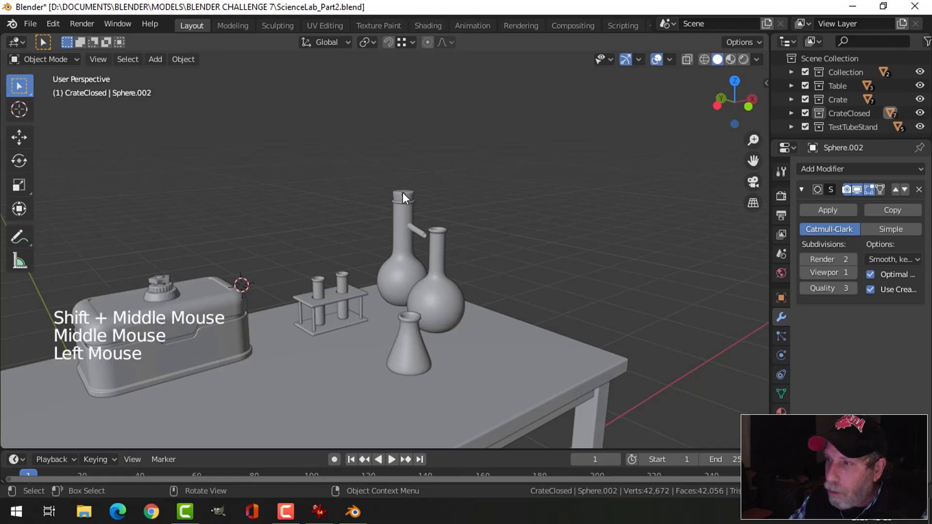
shift+click(403, 229)
click(435, 245)
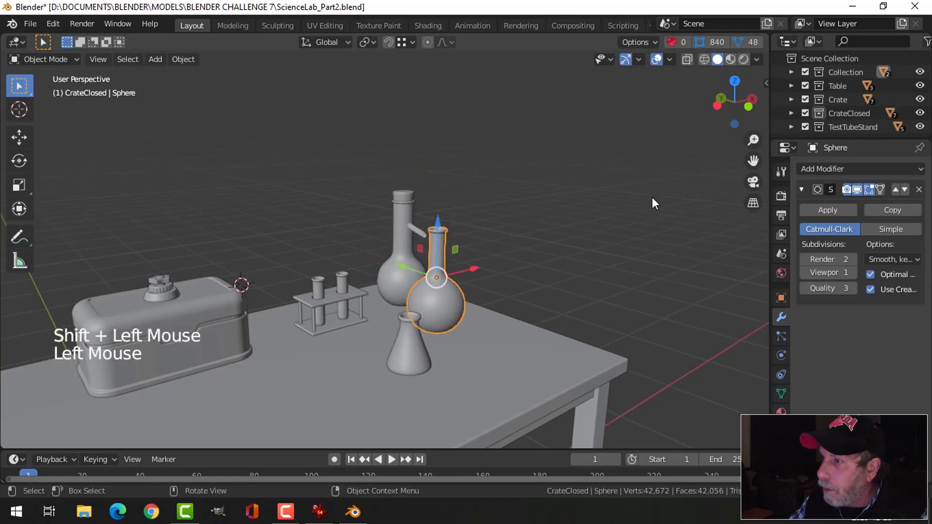
shift+click(414, 343)
shift+click(397, 219)
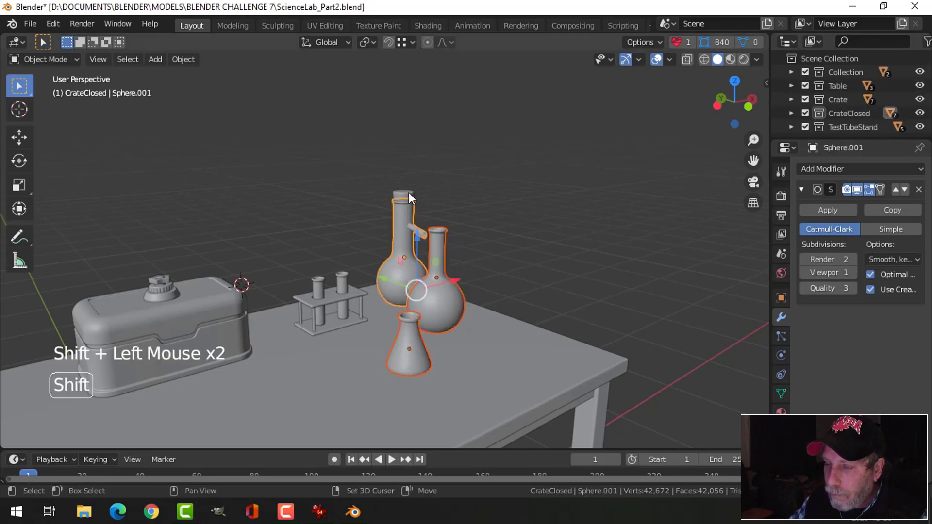
shift+click(409, 194)
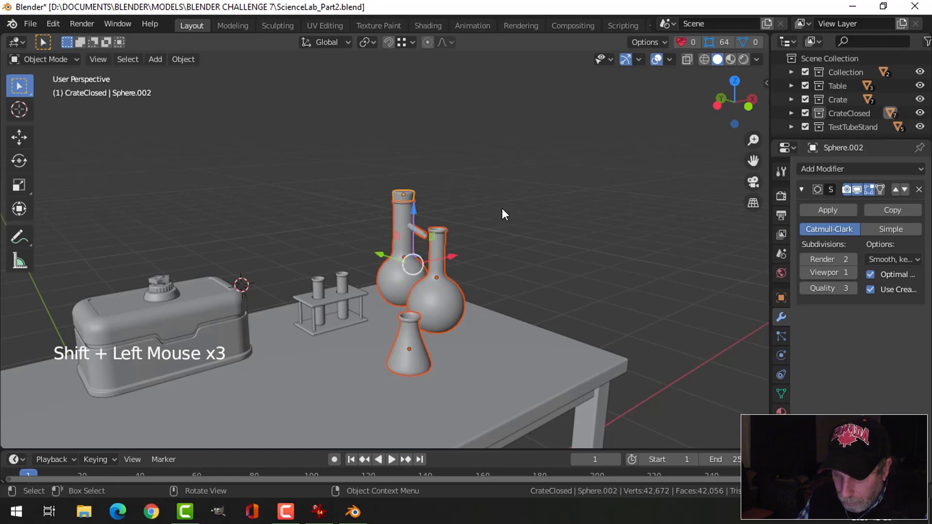
key(m)
click(502, 208)
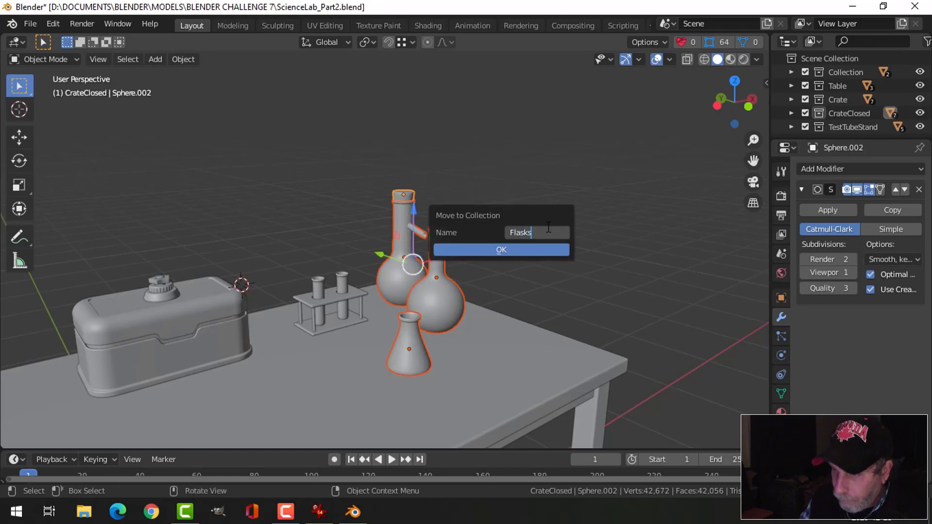
click(514, 252)
key(alt+a)
scroll(536, 241, down, 2)
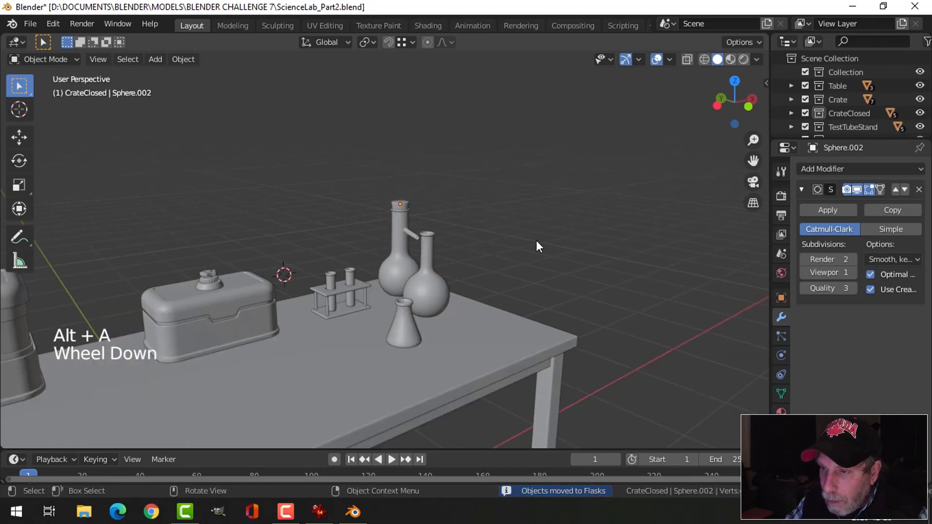
Try to rotate the side-tube flask 90° about the global Z axis around its own origin.
middle_drag(457, 250, 374, 278)
click(381, 243)
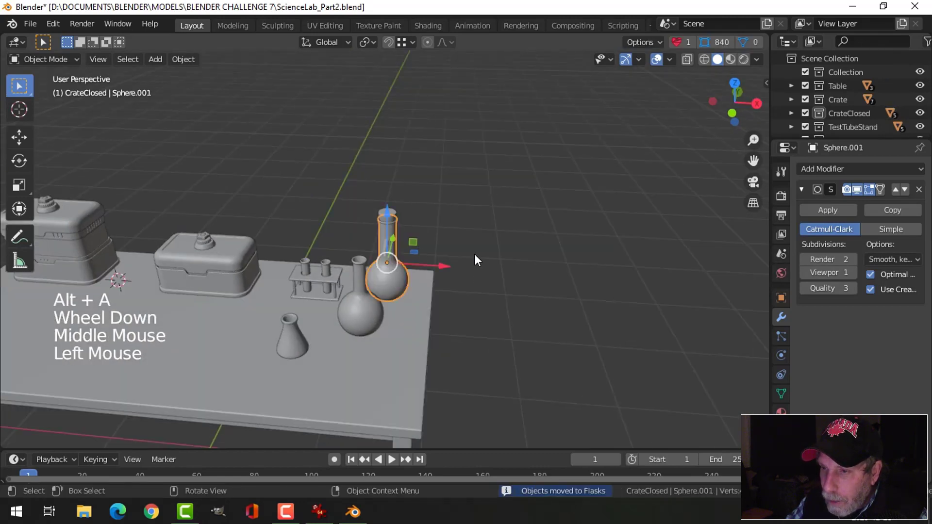
scroll(474, 255, up, 1)
shift+middle_drag(474, 254, 472, 253)
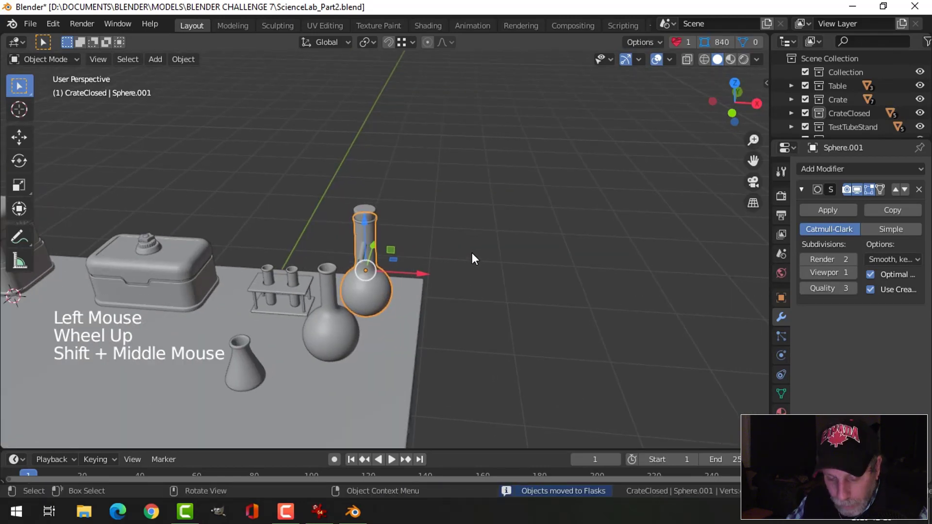
text(r90)
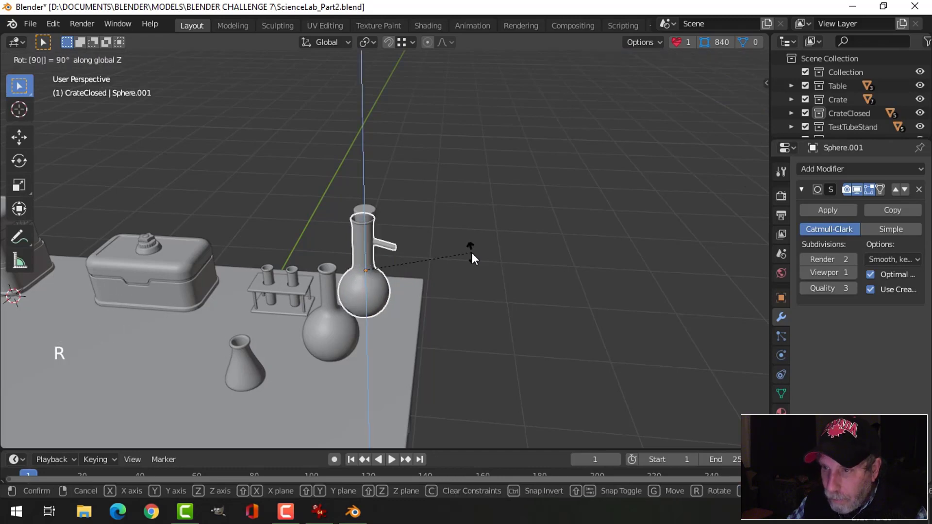
key(Return)
key(ctrl+z)
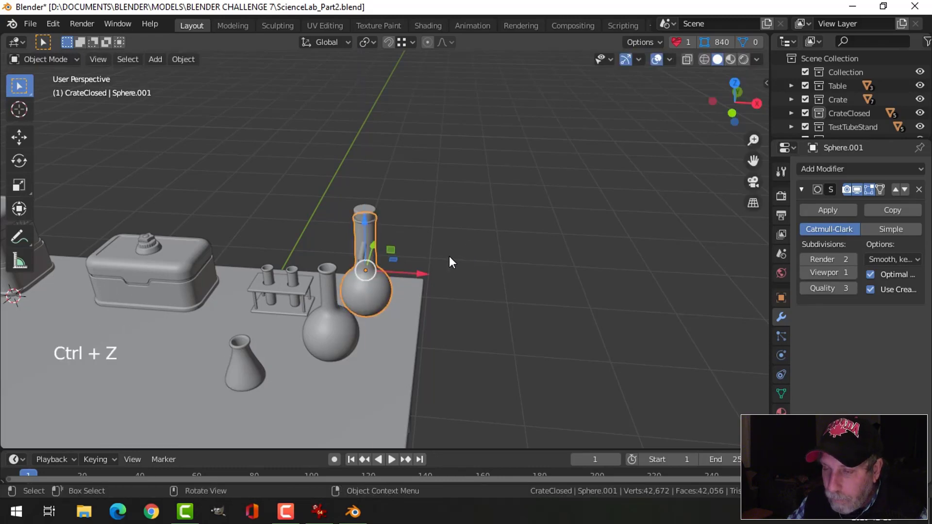
Set the stopper's origin to its geometry and snap the 3D cursor to the stopper.
middle_drag(449, 255, 363, 246)
scroll(363, 246, up, 1)
click(345, 199)
middle_drag(422, 210, 445, 226)
click(183, 59)
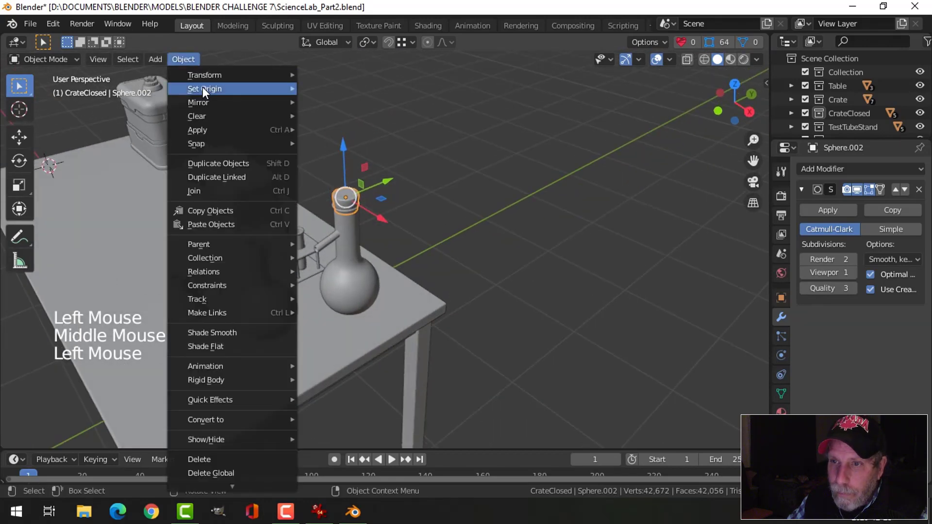
mouse_move(202, 87)
click(373, 103)
key(shift+s)
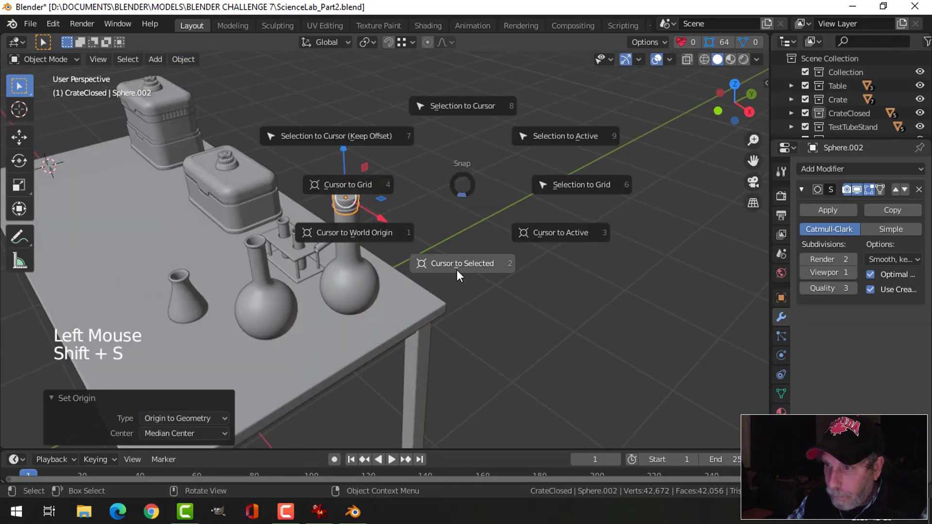
click(458, 271)
Rotate the side-tube flask 90° about global Z with the 3D Cursor as pivot point, and set the pivot back to Median Point.
click(367, 42)
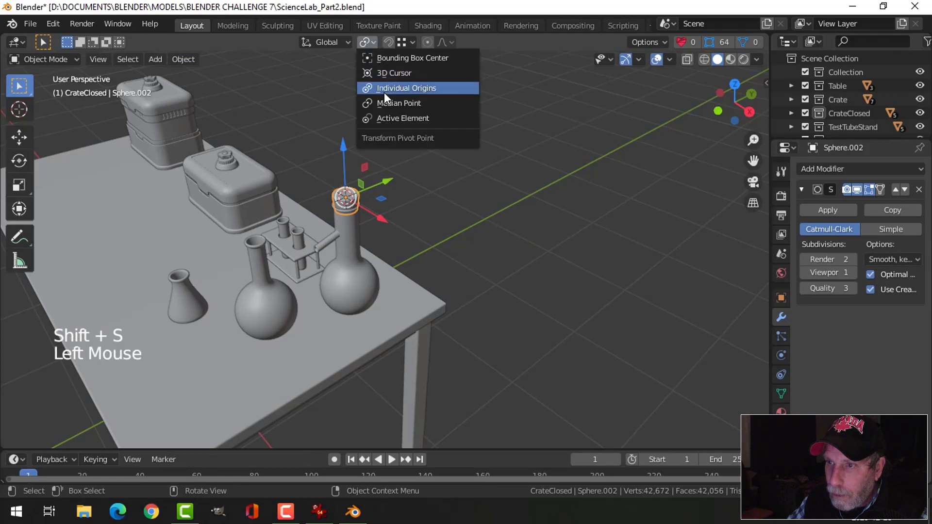
click(386, 72)
click(350, 233)
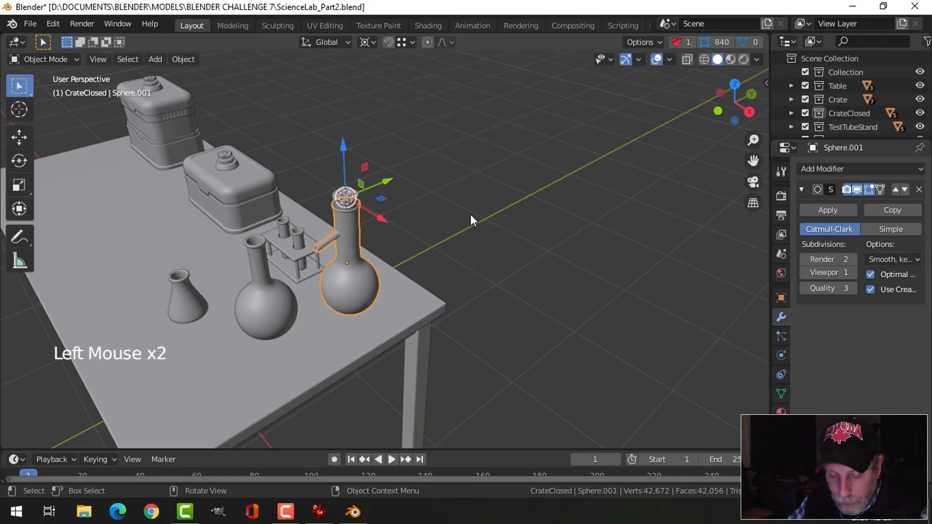
key(r)
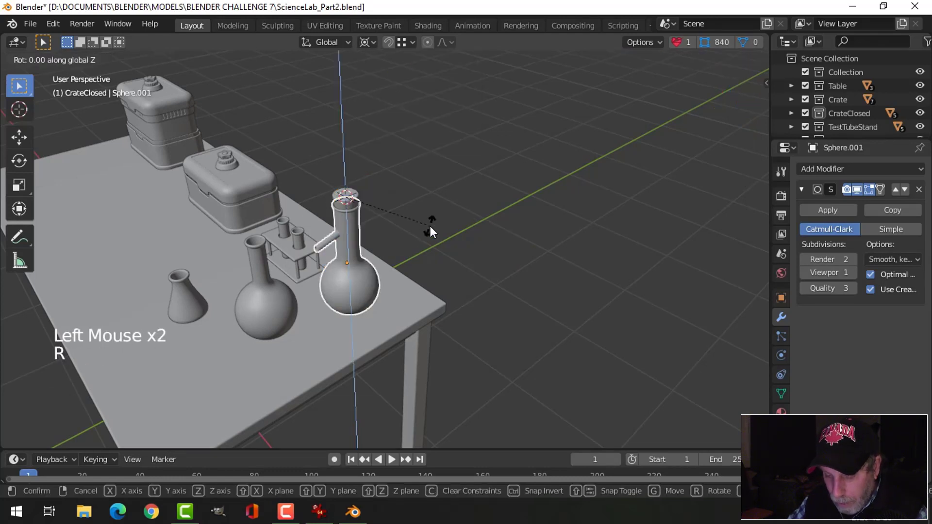
text(90)
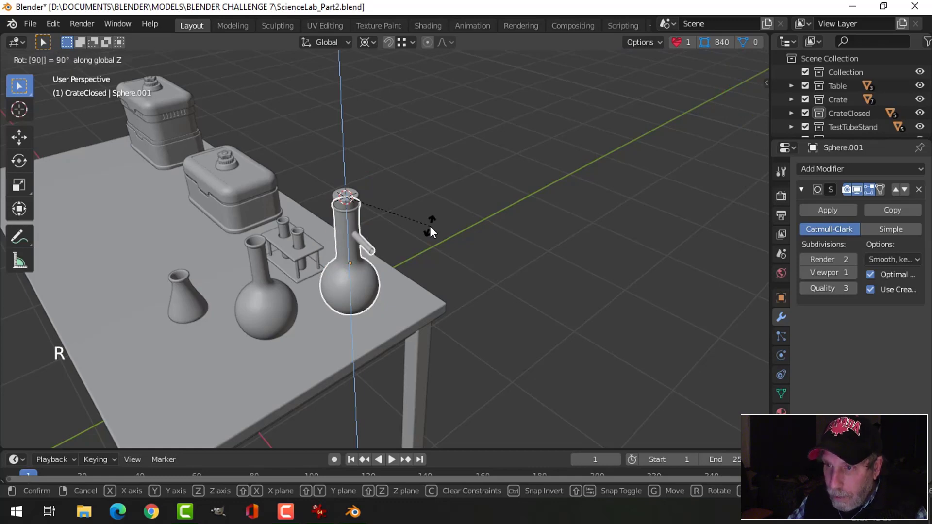
key(Return)
key(alt+a)
scroll(380, 235, down, 2)
middle_drag(380, 235, 497, 203)
scroll(435, 239, up, 2)
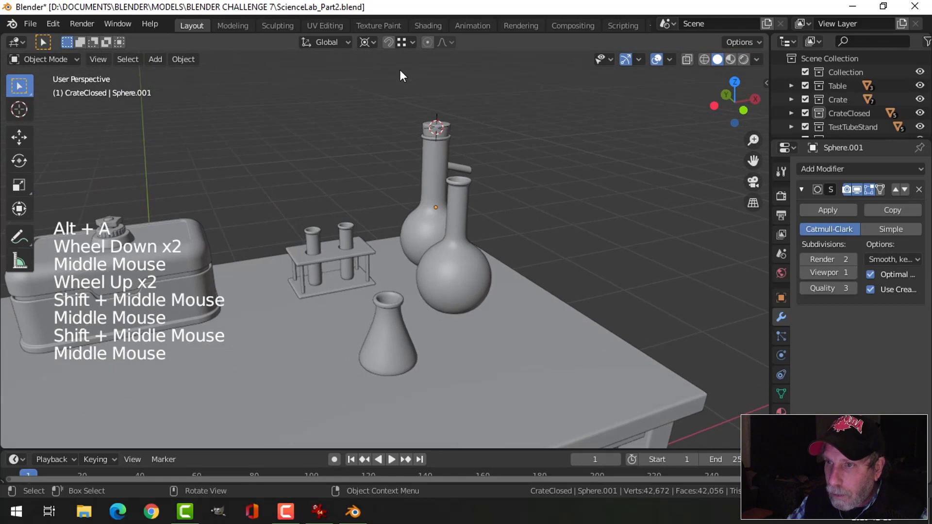
click(365, 42)
click(396, 103)
Add a mesh circle with 16 vertices at the 3D cursor.
scroll(486, 160, down, 3)
shift+middle_drag(485, 160, 387, 250)
scroll(494, 213, up, 2)
scroll(479, 181, down, 2)
key(shift+a)
mouse_move(354, 217)
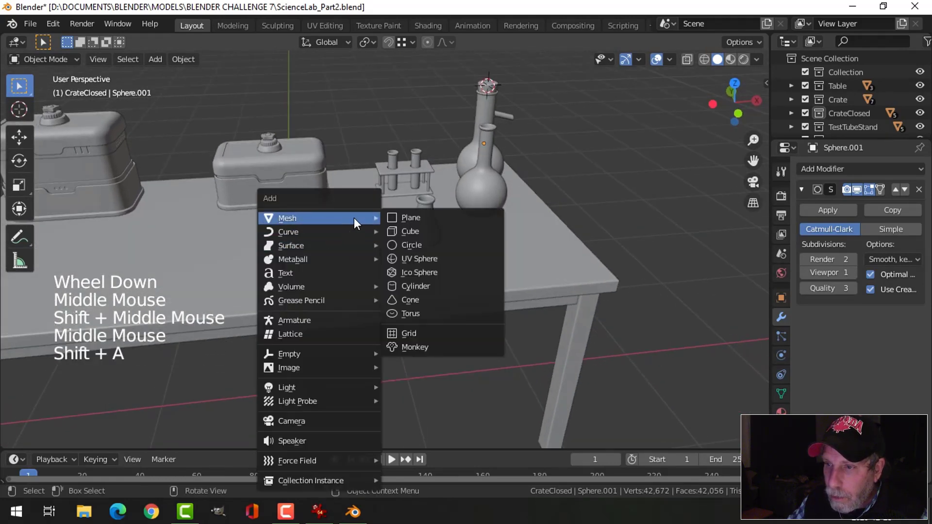
click(421, 243)
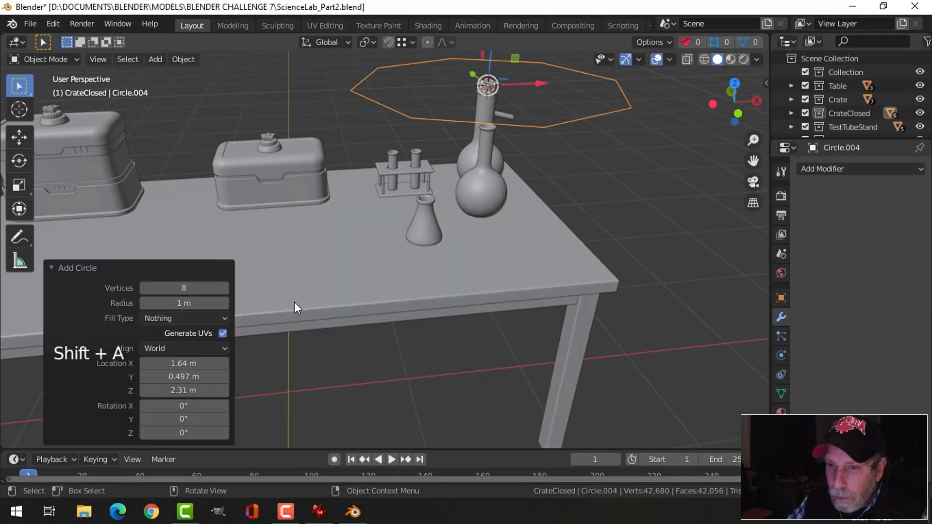
click(184, 289)
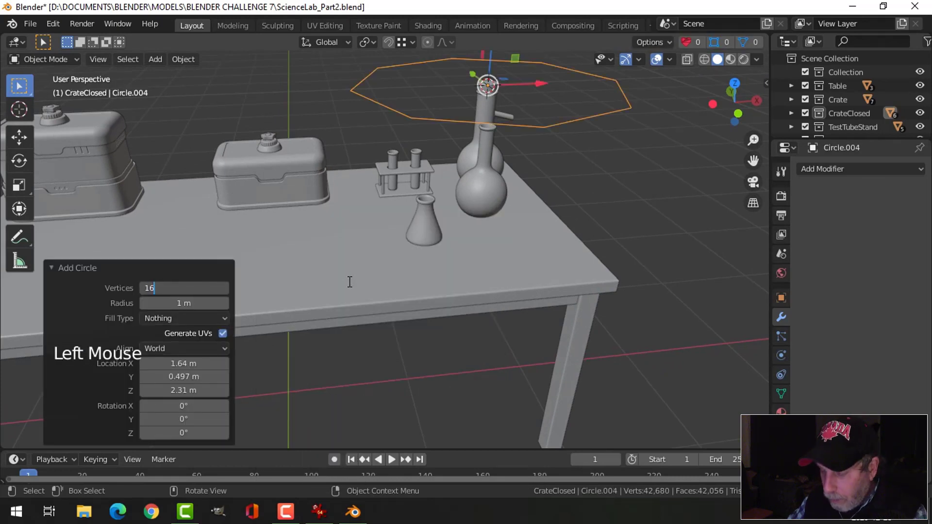
click(349, 282)
Move the circle along X to above the single closed crate and scale it to 0.426.
scroll(481, 210, down, 3)
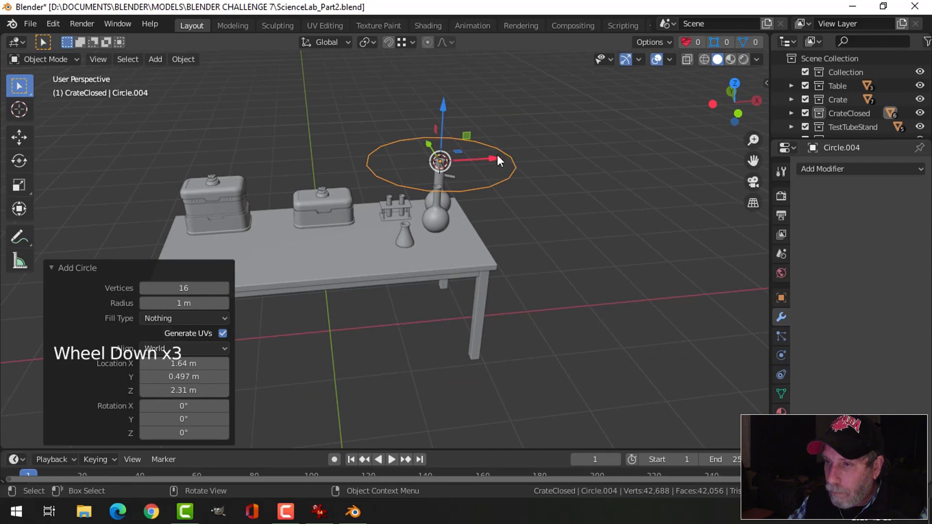
drag(497, 160, 367, 161)
key(s)
click(347, 214)
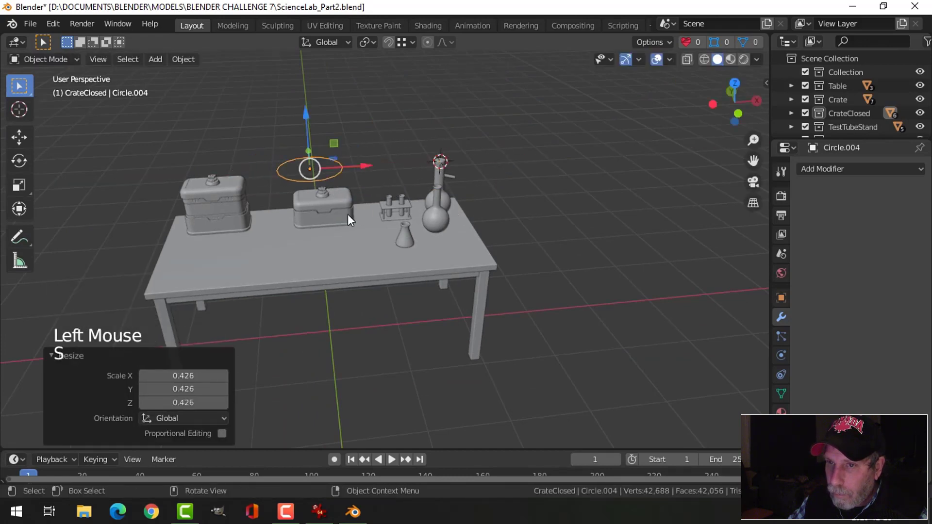
In Edit Mode from the top view, move the circle's vertices in front of the single crate and scale them to 0.607.
key(Tab)
middle_drag(345, 214, 432, 245)
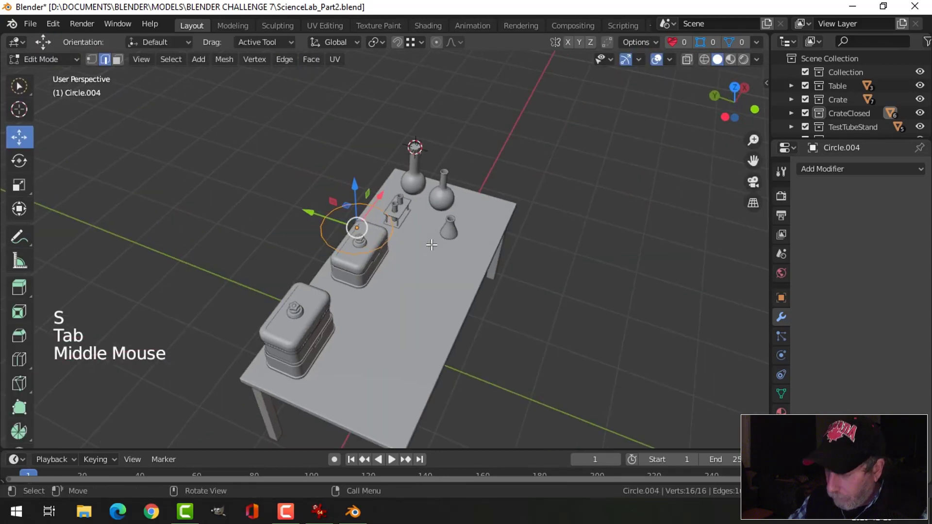
key(KP_7)
key(g)
click(515, 293)
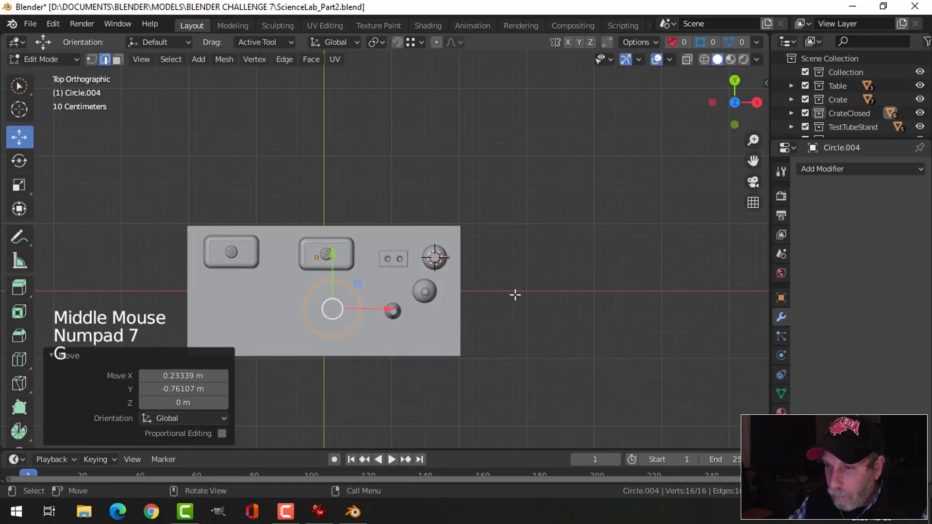
key(s)
click(444, 307)
From the front view, move the circle's vertices down about 0.76 m onto the tabletop and about 0.27 m along X.
key(KP_1)
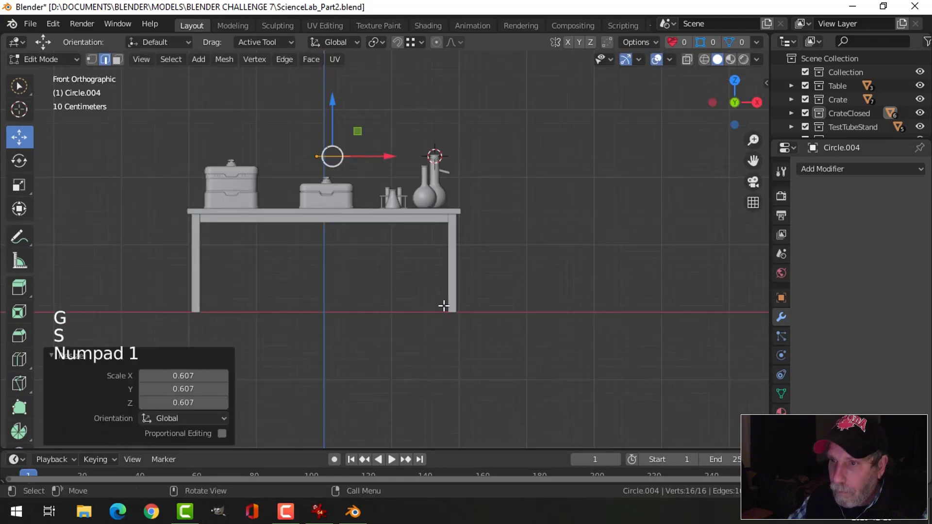
scroll(441, 297, up, 4)
shift+middle_drag(403, 245, 450, 327)
key(g)
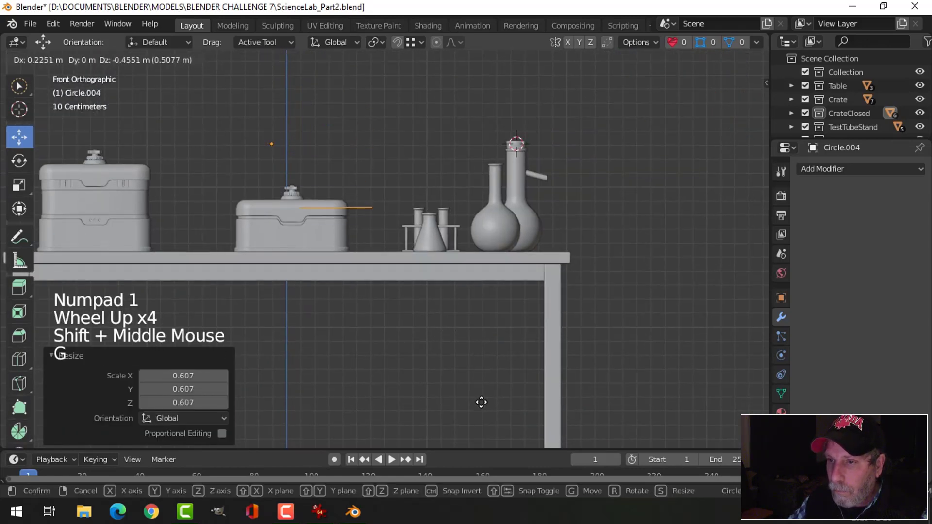
click(488, 435)
middle_drag(433, 337, 499, 323)
scroll(427, 364, up, 2)
scroll(476, 322, up, 1)
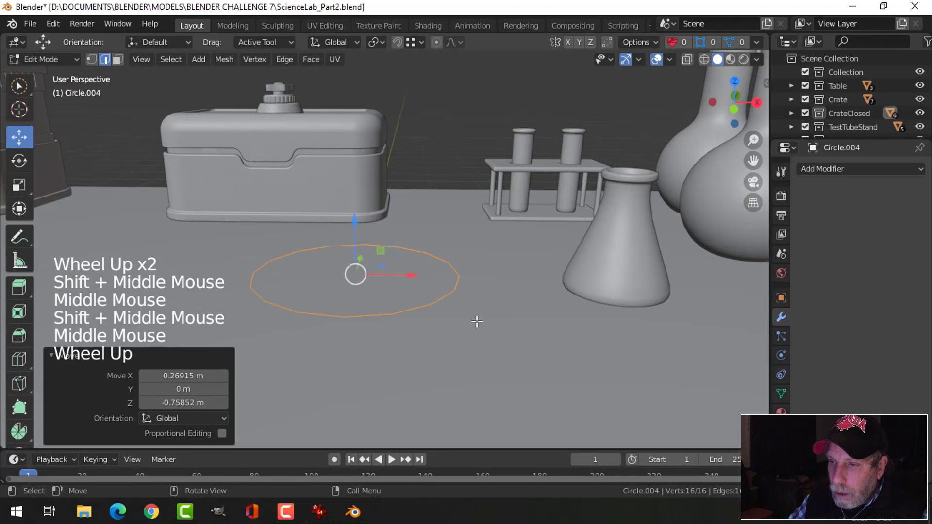
Extrude the circle's edge upward about 0.06 m to form the dish's low wall.
key(e)
drag(355, 234, 357, 213)
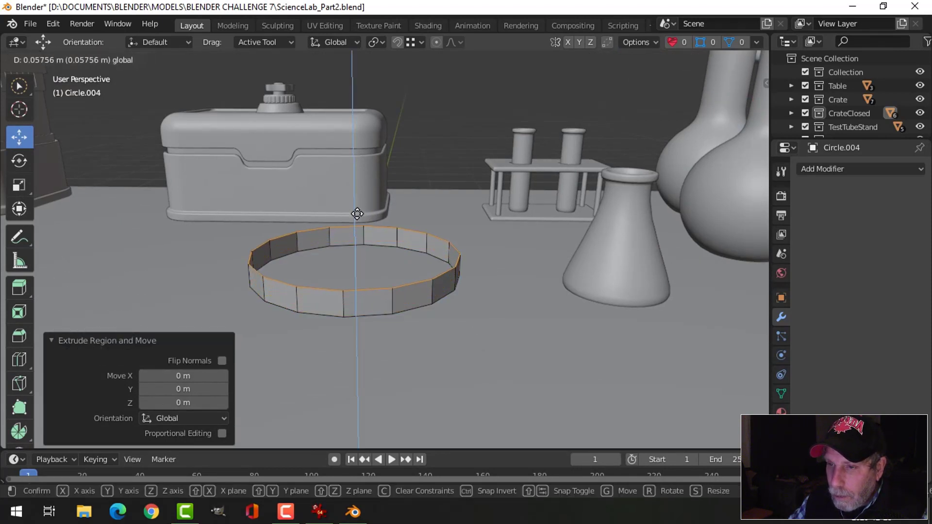
drag(358, 211, 357, 210)
key(alt+a)
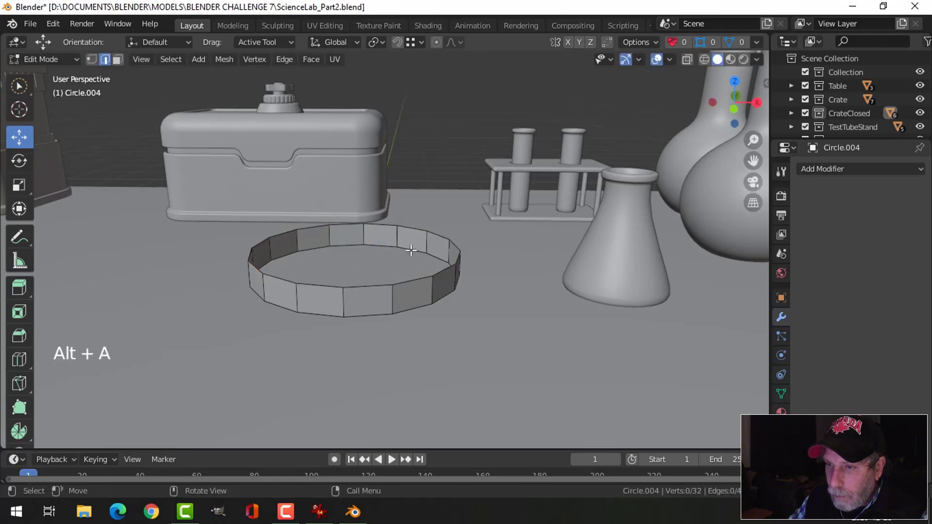
Extrude the wall's lower edge loop inward to about 0.52 scale and fill the remaining opening with a face.
alt+shift+click(412, 249)
key(e)
key(s)
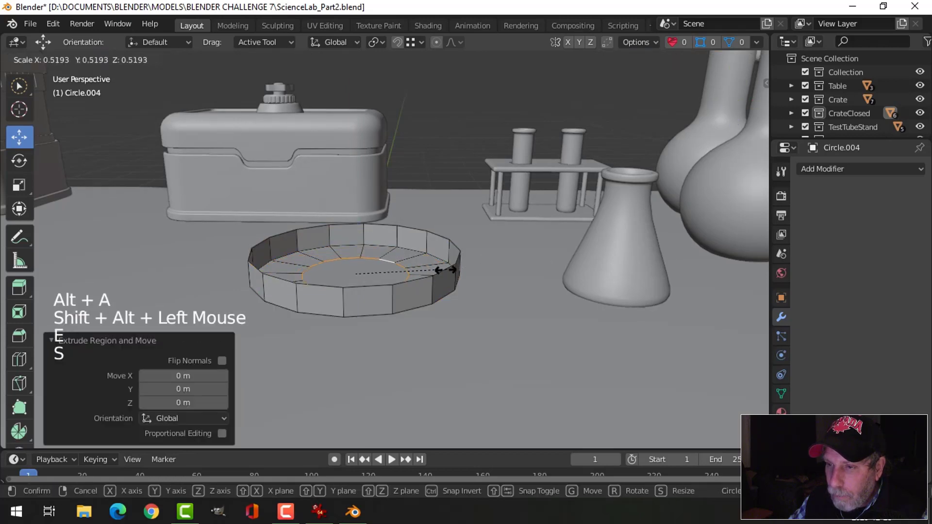
click(445, 269)
key(f)
key(alt+a)
middle_drag(491, 274, 490, 297)
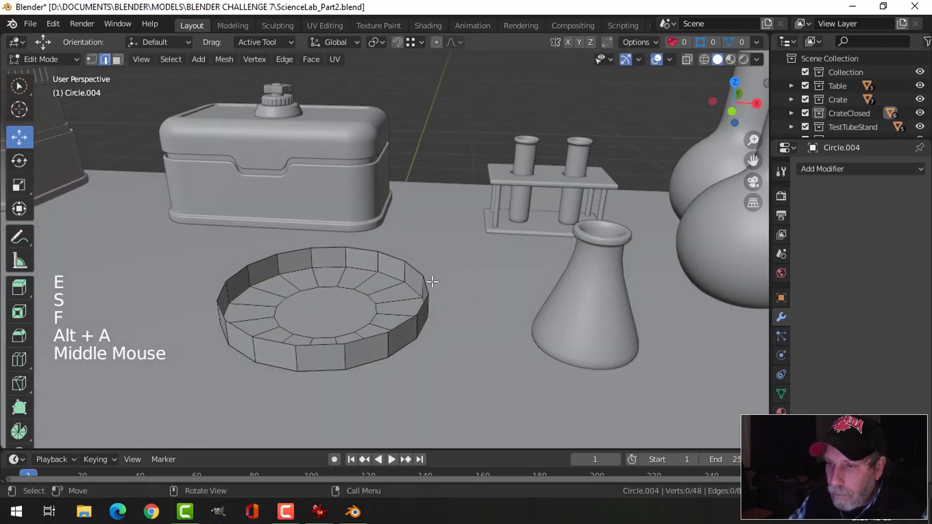
scroll(435, 280, down, 2)
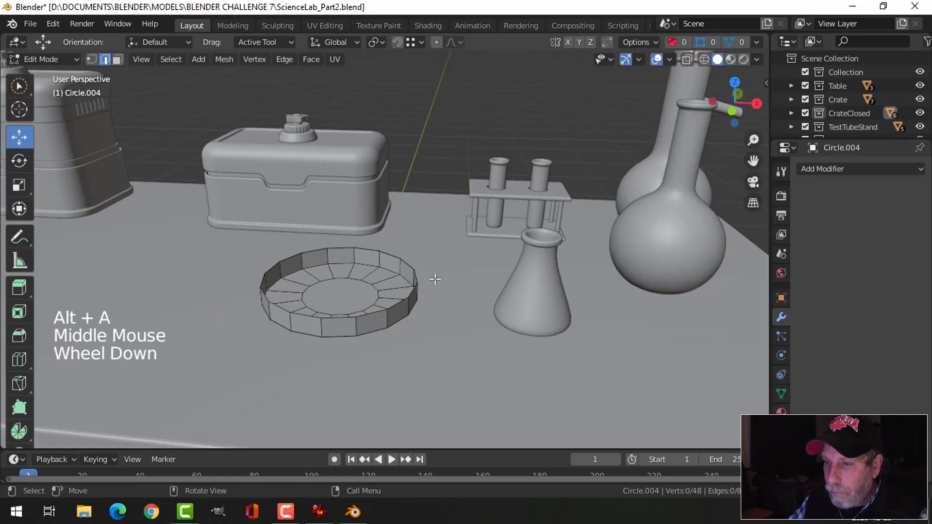
Add a Solidify modifier to the dish with a thickness of 0.036 m and apply it.
key(Tab)
click(822, 168)
click(825, 170)
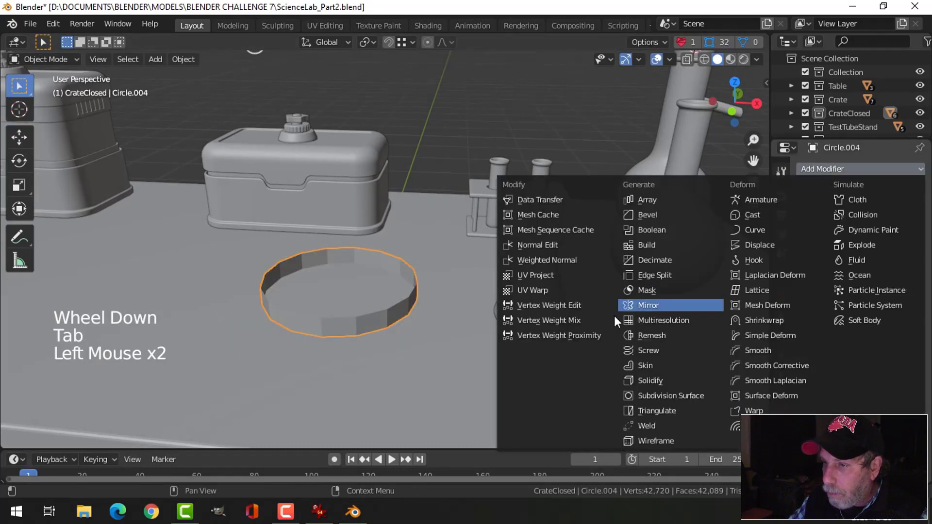
click(648, 378)
scroll(507, 302, up, 2)
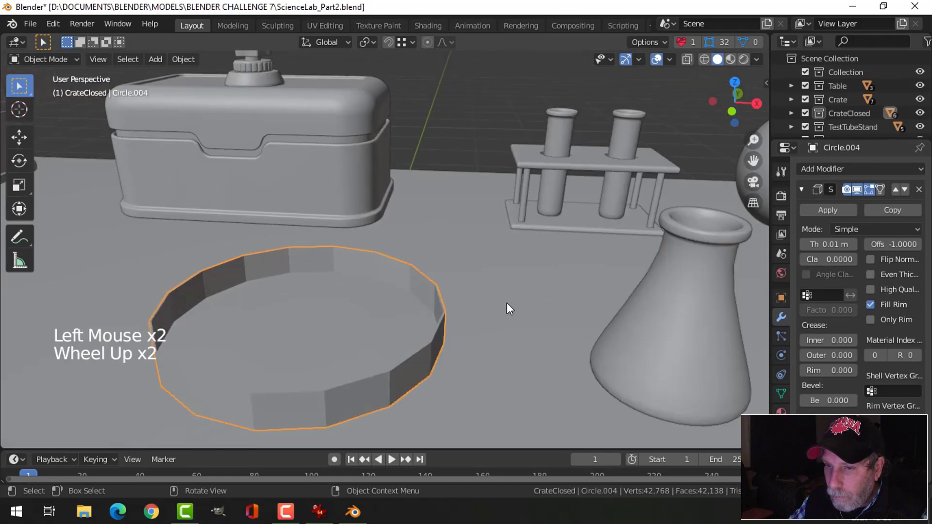
scroll(512, 301, down, 1)
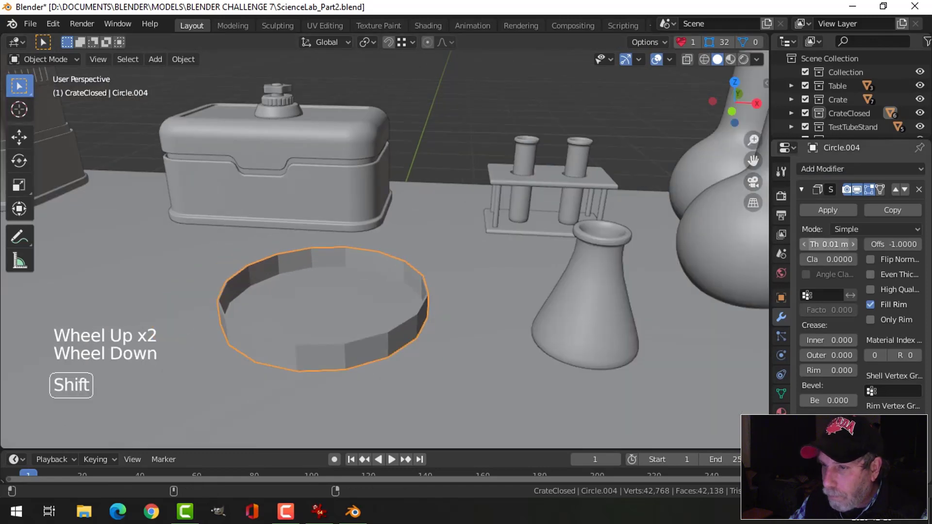
shift+drag(827, 245, 832, 244)
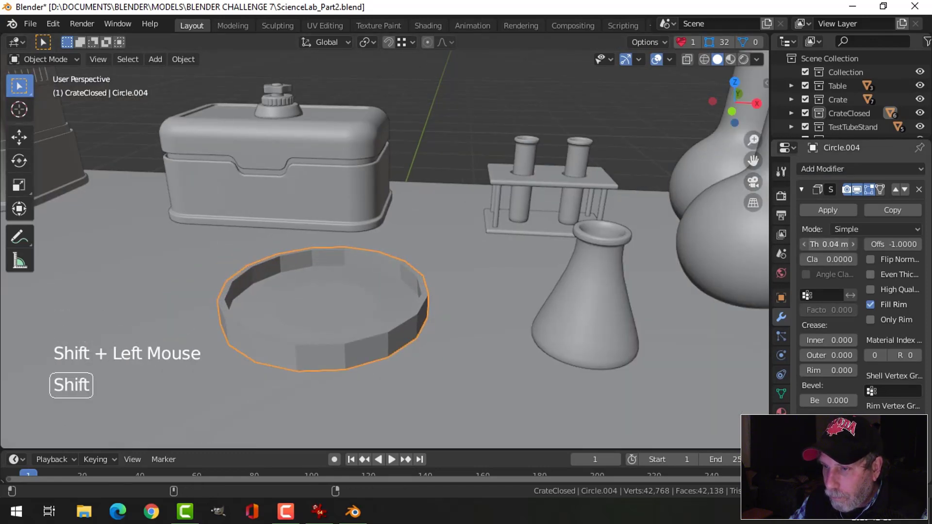
click(831, 209)
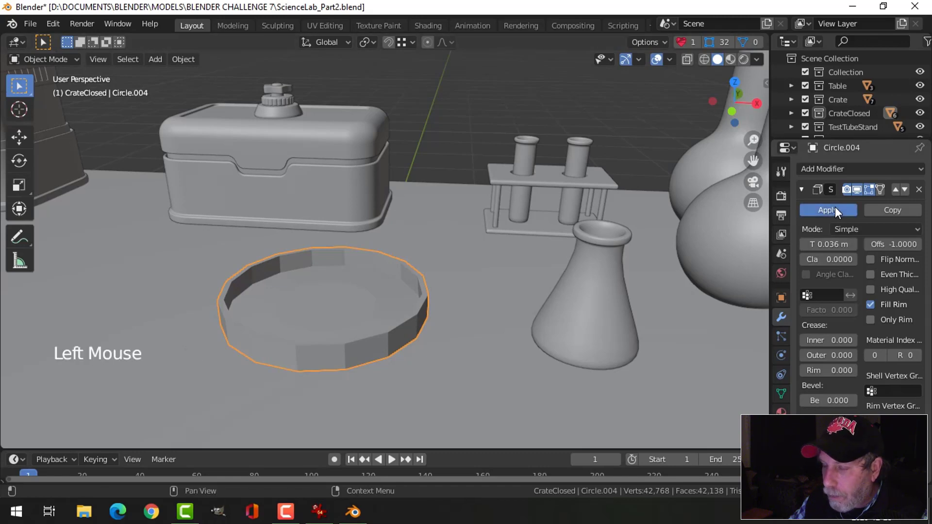
In Edit Mode, bevel the inner and outer edge loops of the dish's rim with one segment, about 0.009 m wide.
key(Tab)
middle_drag(456, 318, 447, 304)
key(Caps_Lock)
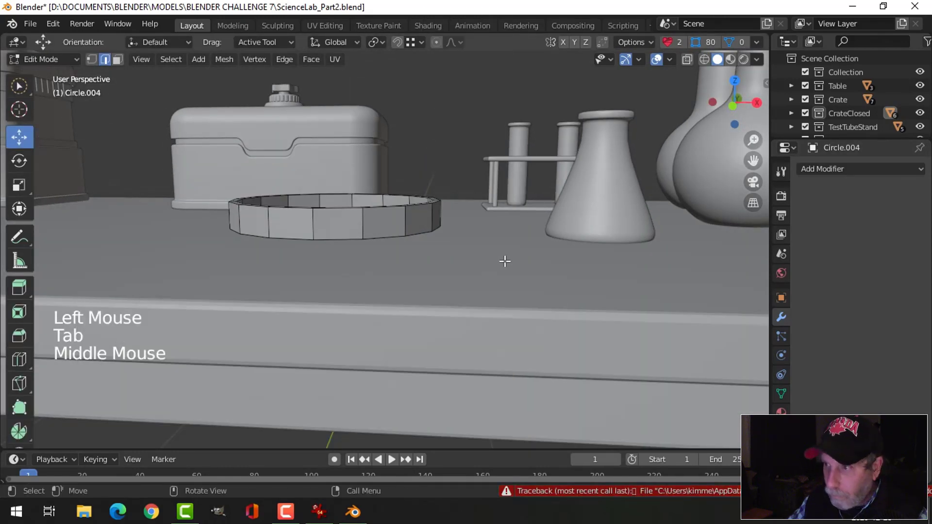
key(n)
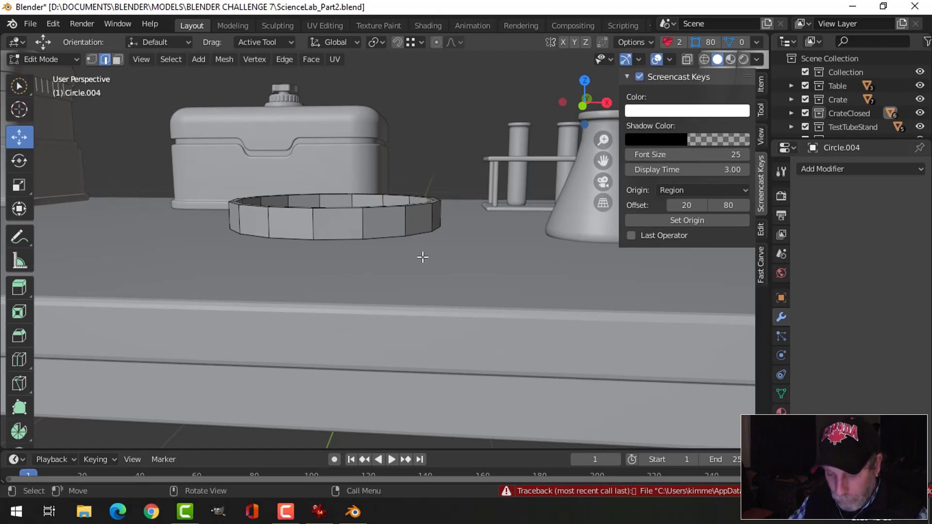
key(n)
middle_drag(343, 312, 396, 344)
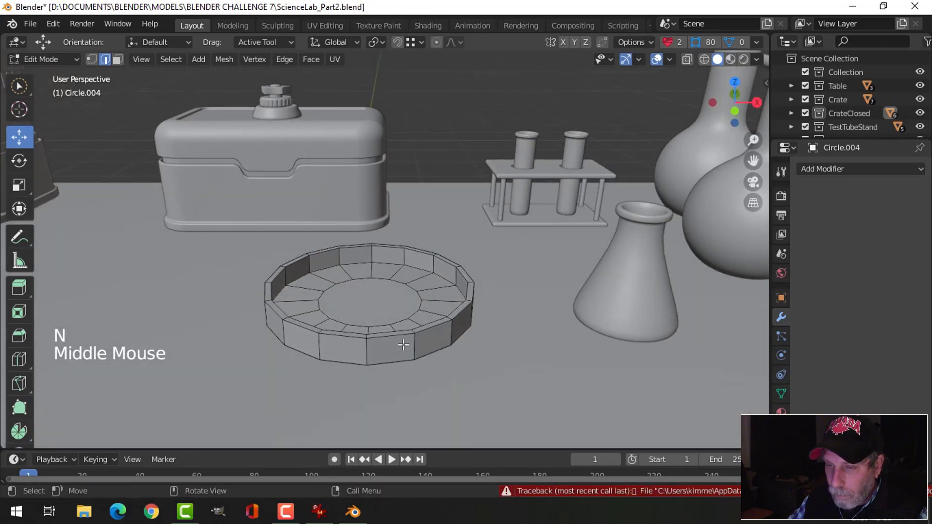
alt+shift+click(401, 334)
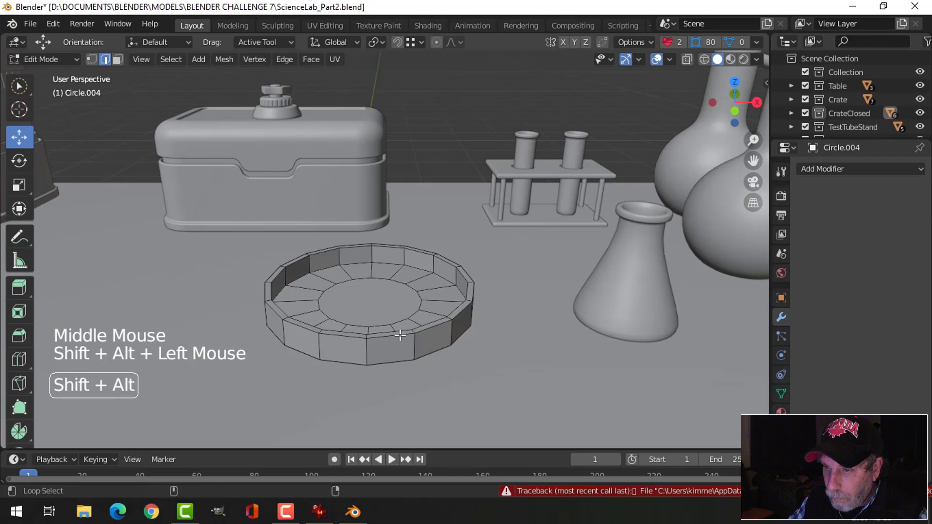
alt+shift+click(432, 323)
scroll(482, 337, up, 2)
shift+middle_drag(483, 337, 474, 281)
key(ctrl+v)
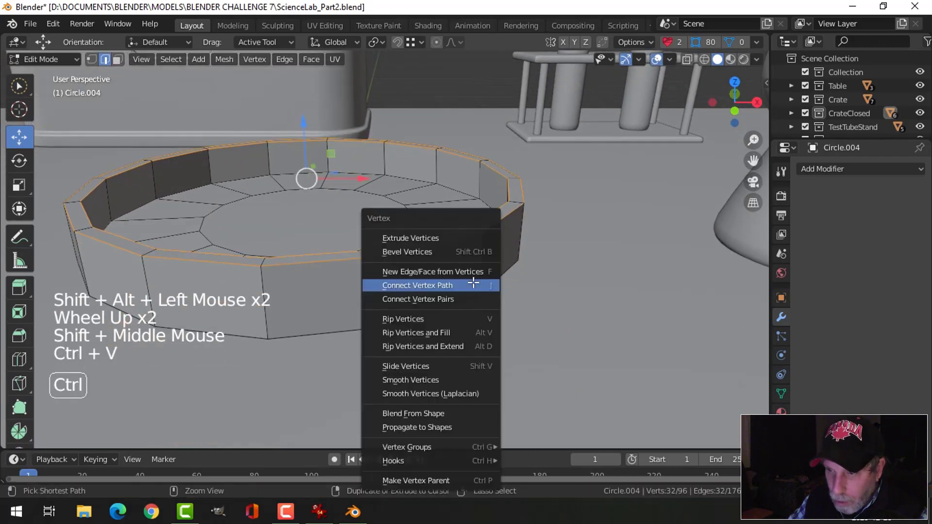
key(Escape)
key(ctrl+b)
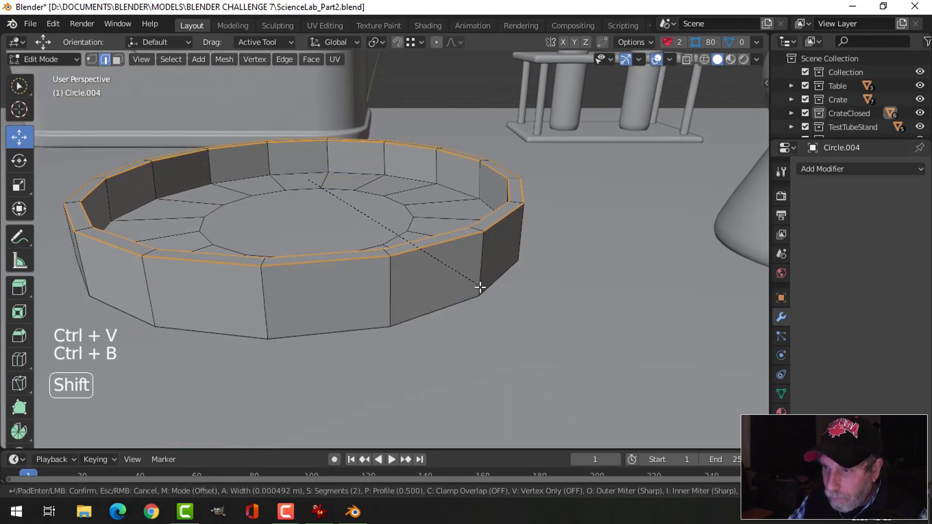
shift+scroll(496, 308, down, 1)
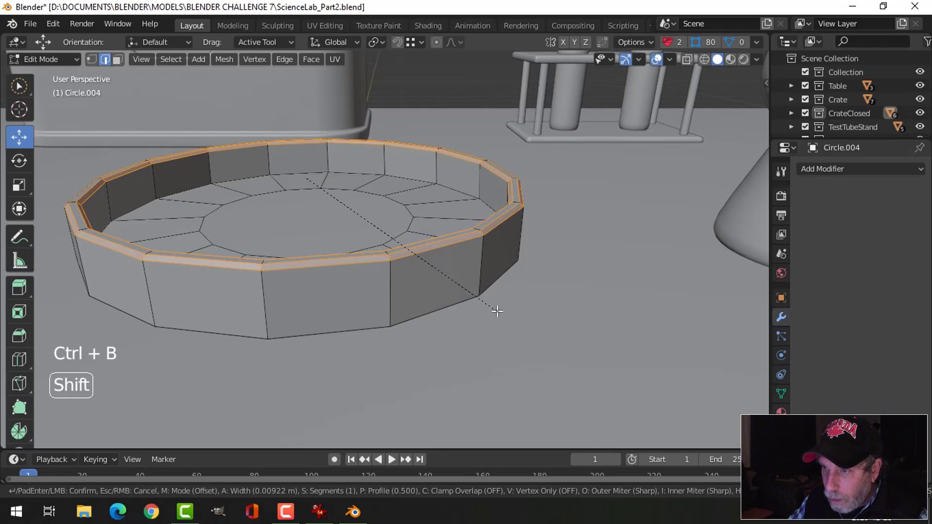
click(497, 311)
Shade the dish smooth and give it a Subdivision Surface modifier with viewport level 1.
key(Tab)
right_click(404, 263)
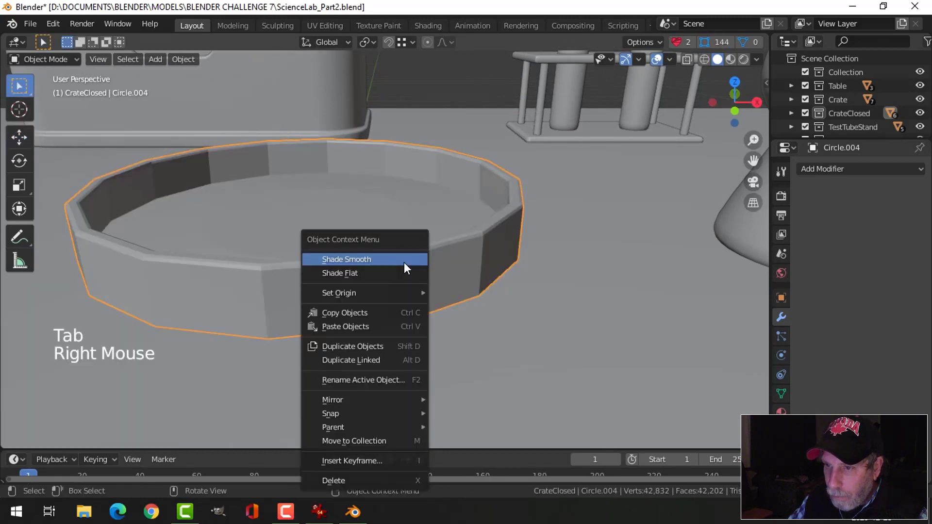
click(404, 262)
scroll(459, 299, down, 3)
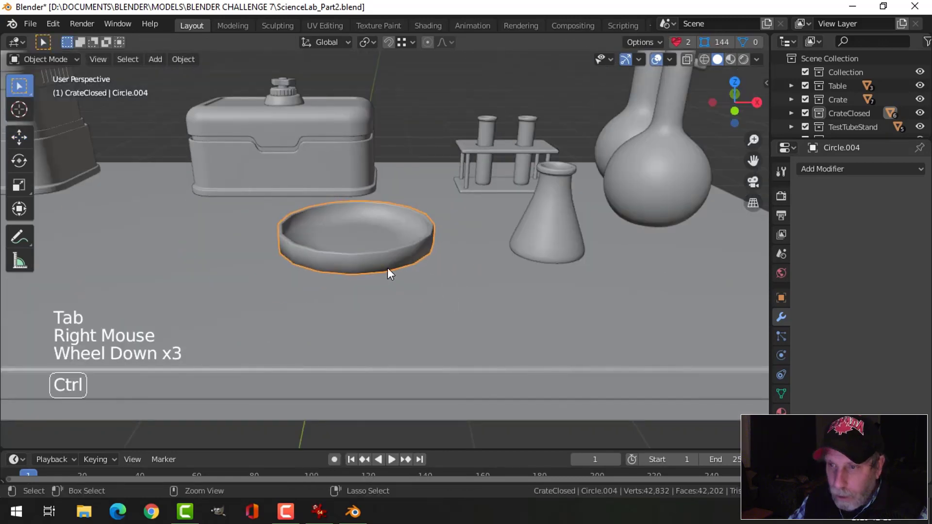
key(ctrl+1)
Add a loop cut around the dish's outer wall and slide it near the base with a factor of 0.786.
key(Tab)
middle_drag(381, 255, 412, 287)
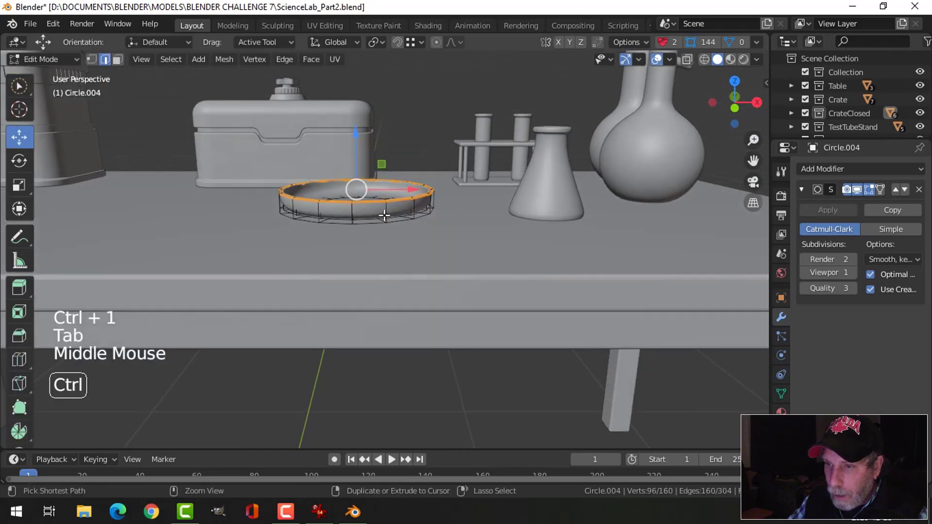
key(ctrl+r)
click(383, 216)
click(384, 222)
middle_drag(422, 219, 397, 243)
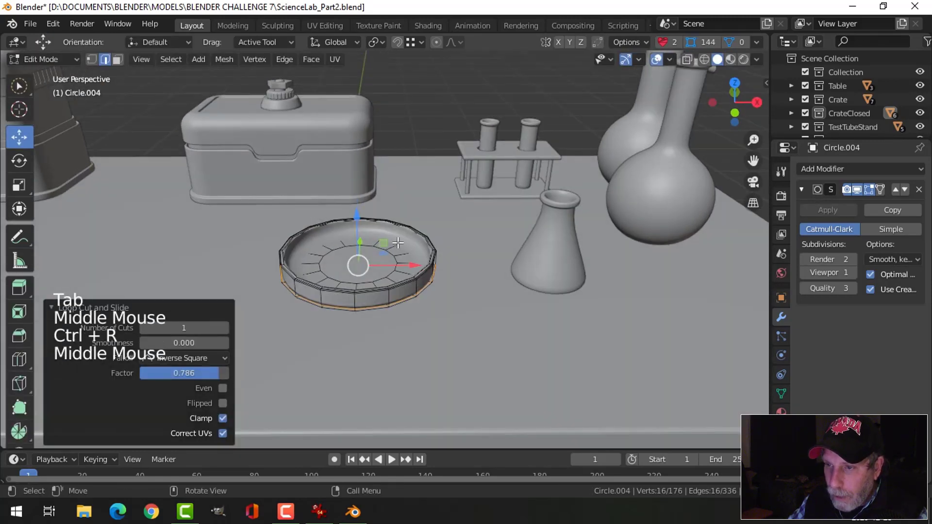
Add a loop cut around the dish's inner floor and slide it close to the wall, ending in Object Mode.
scroll(398, 243, up, 2)
key(ctrl+r)
click(376, 237)
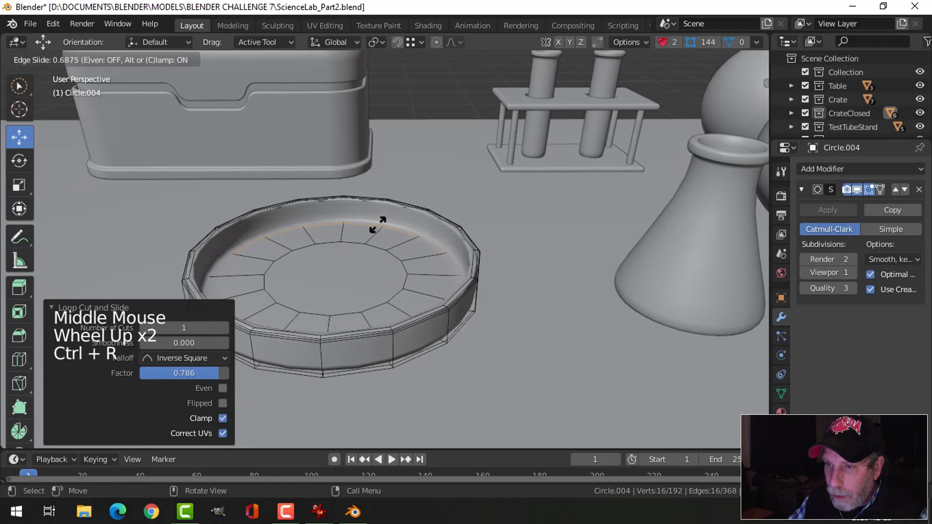
click(377, 224)
key(Tab)
scroll(410, 288, down, 2)
Select the dish and, in Edit Mode, select all of its geometry.
key(alt+a)
mouse_move(409, 288)
middle_down()
mouse_move(420, 258)
mouse_move(397, 260)
mouse_move(426, 283)
middle_up()
click(397, 261)
key(Tab)
key(a)
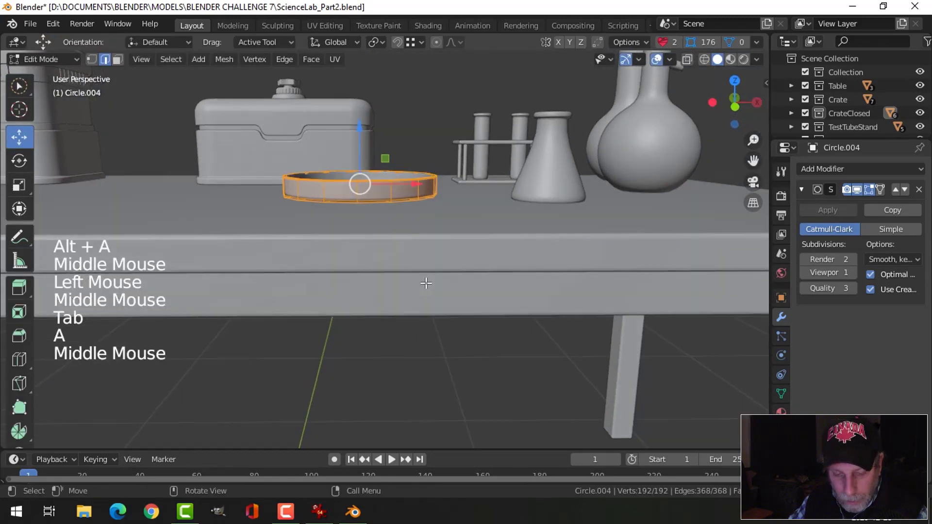
Scale the dish's mesh by 1.5 along Z and raise it about 0.007 m off the tabletop.
text(sz)
text(1.5)
key(Return)
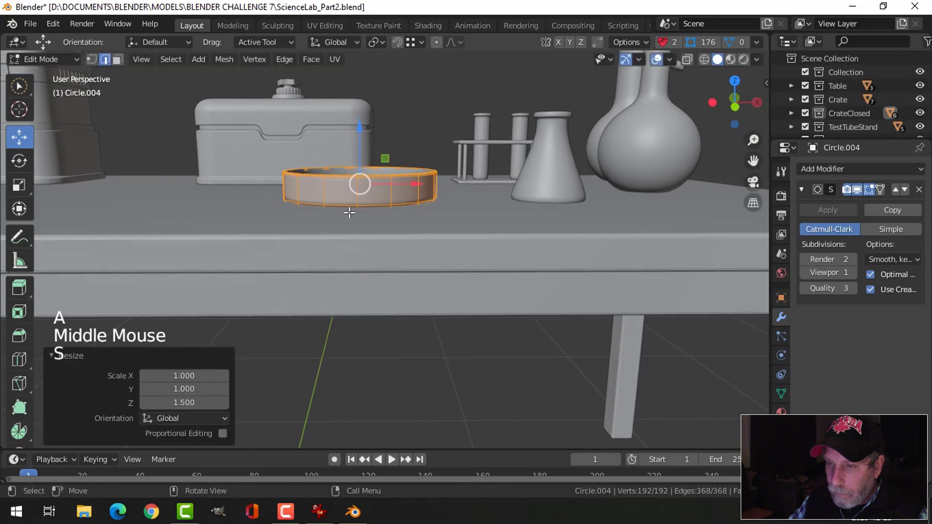
drag(362, 157, 362, 148)
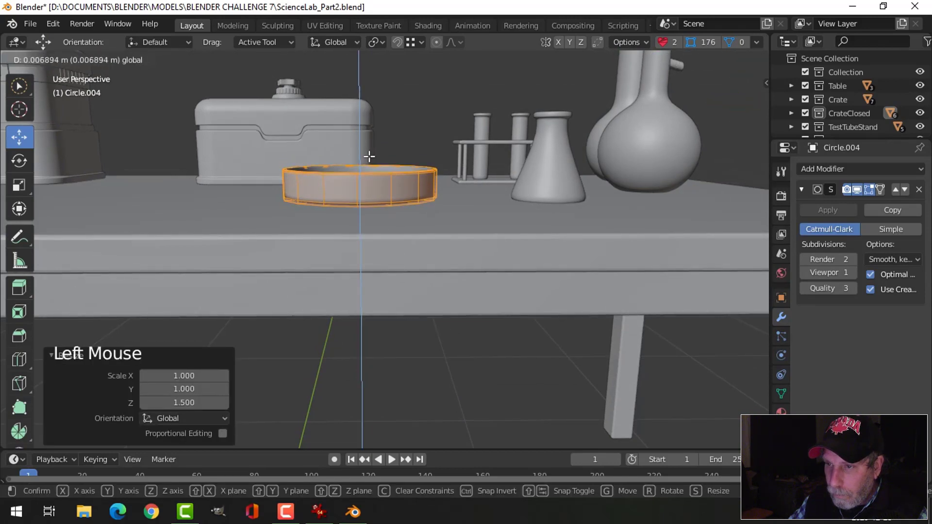
drag(369, 156, 369, 156)
key(Tab)
middle_drag(368, 157, 462, 249)
scroll(461, 250, down, 2)
Scale the dish's whole mesh down uniformly to about 0.854 in edit mode.
key(alt+a)
click(379, 235)
middle_drag(378, 235, 427, 270)
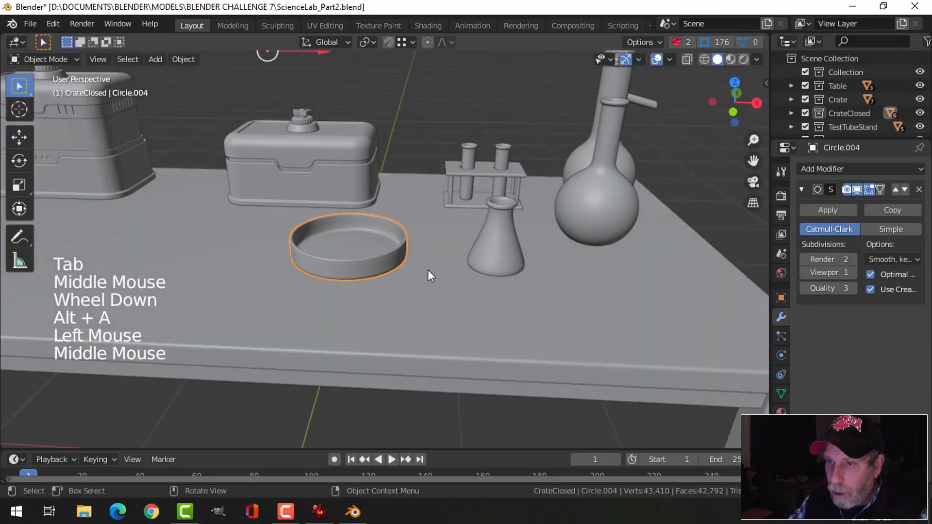
key(Tab)
key(a)
scroll(437, 265, up, 1)
key(s)
click(454, 247)
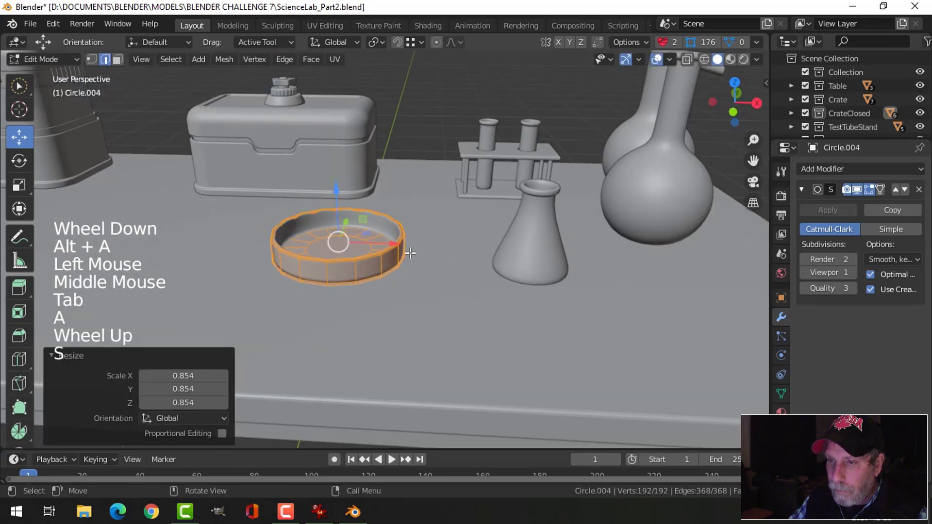
key(Tab)
key(alt+a)
Set the dish's origin to its geometry.
scroll(410, 256, down, 3)
middle_drag(410, 256, 432, 278)
click(412, 277)
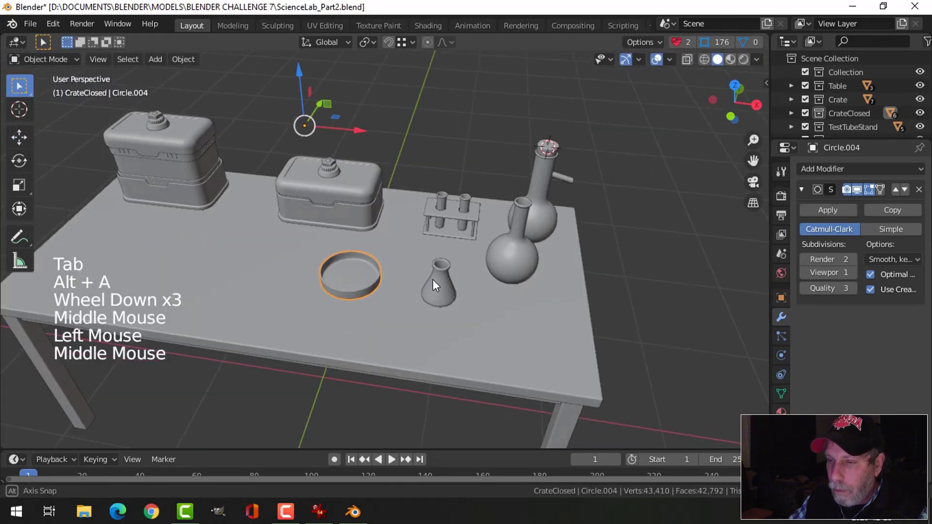
scroll(422, 267, up, 2)
click(194, 60)
mouse_move(215, 89)
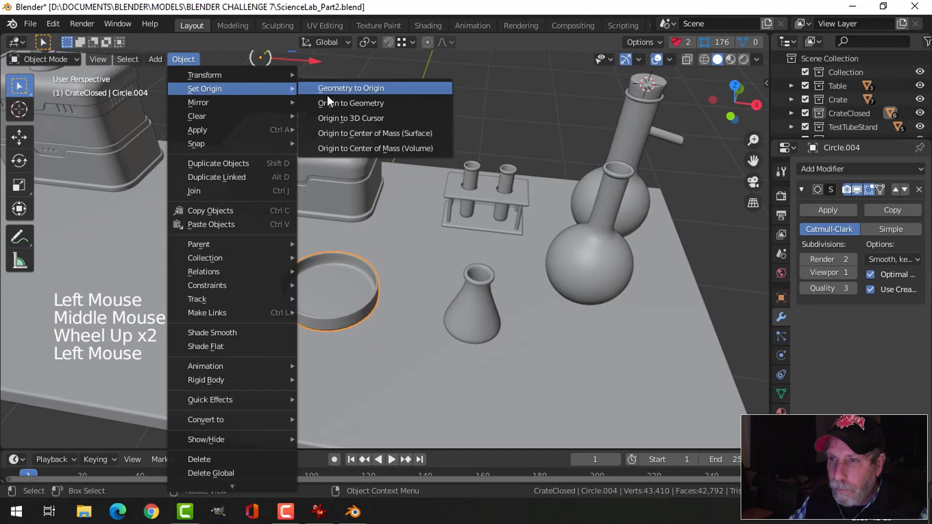
click(334, 103)
scroll(427, 228, up, 1)
key(alt+a)
Lower the dish slightly along Z so that it rests on the tabletop.
middle_drag(426, 228, 409, 206)
scroll(433, 220, down, 2)
click(420, 223)
drag(368, 146, 368, 149)
key(alt+a)
middle_drag(448, 232, 456, 263)
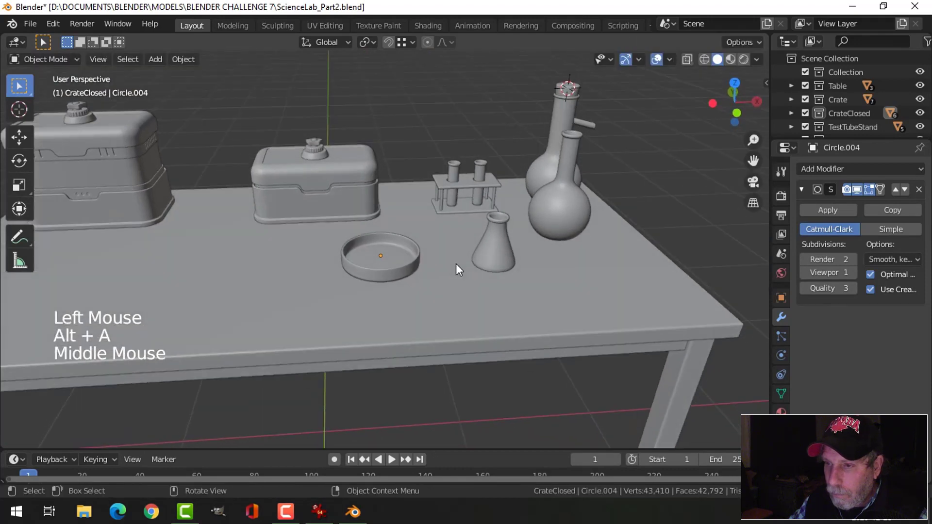
scroll(453, 265, down, 2)
Move the dish to the Flasks collection and save the file.
click(393, 261)
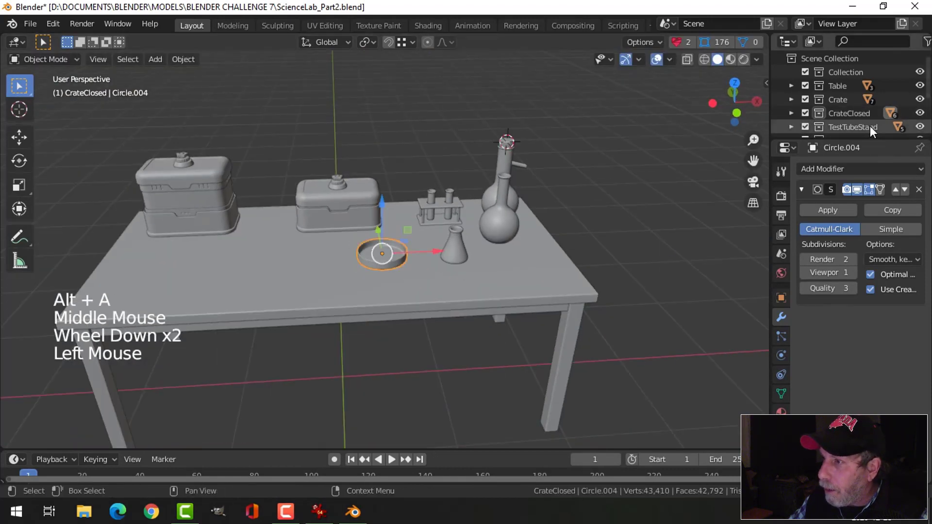
scroll(867, 127, down, 3)
click(792, 69)
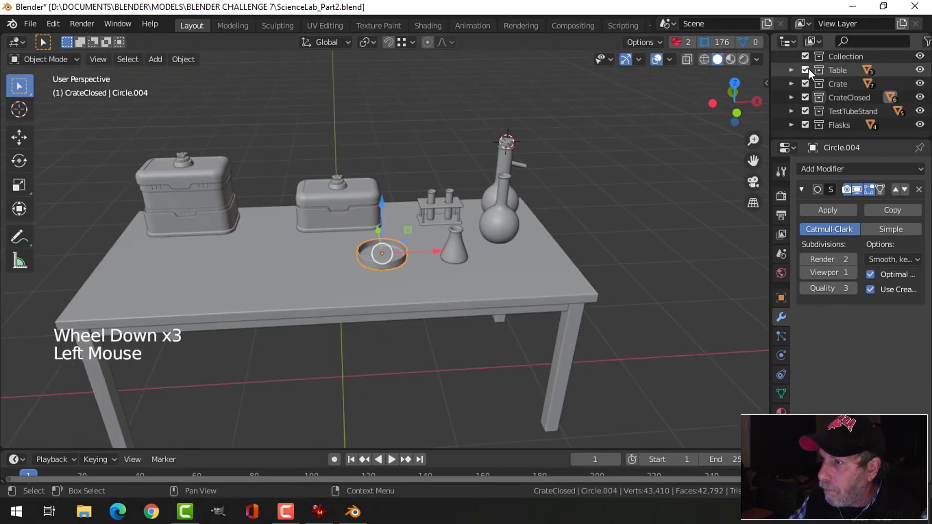
click(806, 122)
click(806, 120)
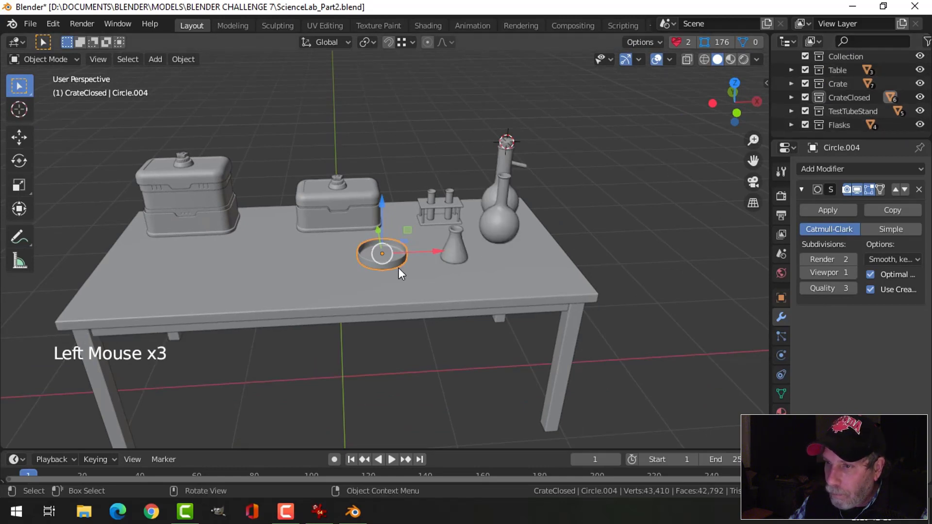
key(m)
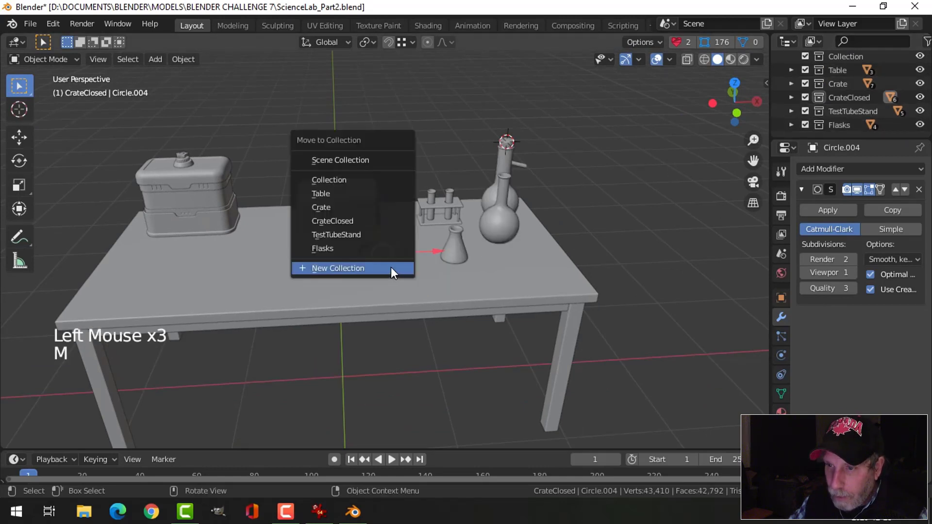
click(357, 250)
key(alt+a)
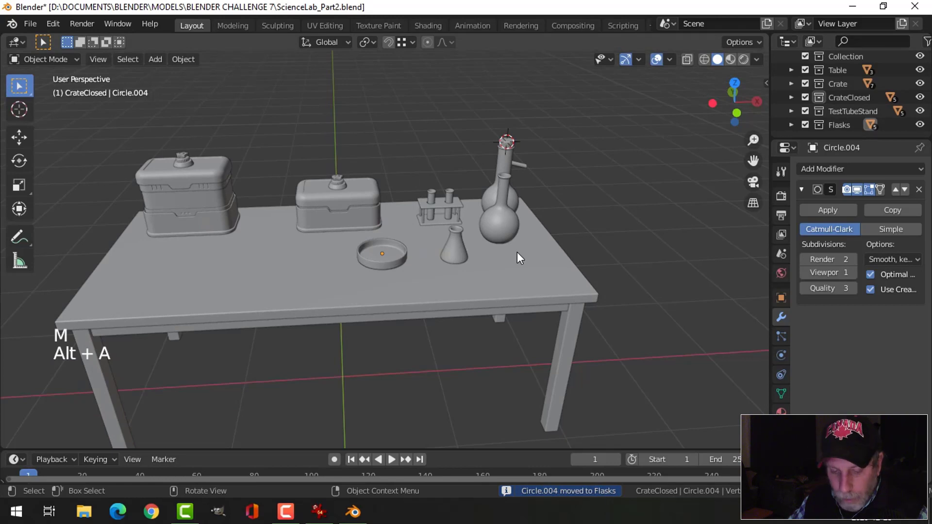
key(ctrl+s)
Move the front round-bottom flask across the table to the gap between the two crates.
click(499, 227)
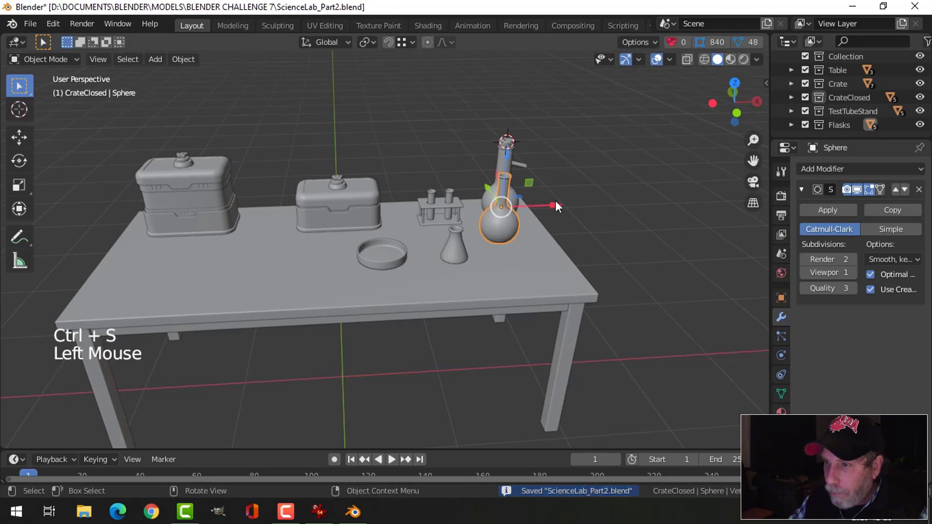
drag(555, 206, 429, 220)
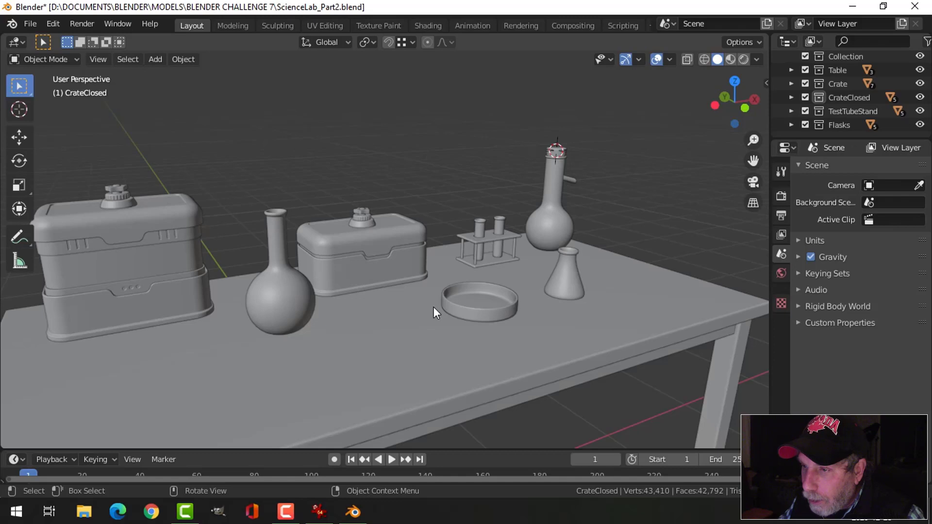
middle_drag(433, 306, 405, 327)
click(464, 305)
key(alt+a)
Snap the 3D cursor to the dish and add an 18-vertex cylinder without caps, radius 1 m and depth 2 m.
click(485, 294)
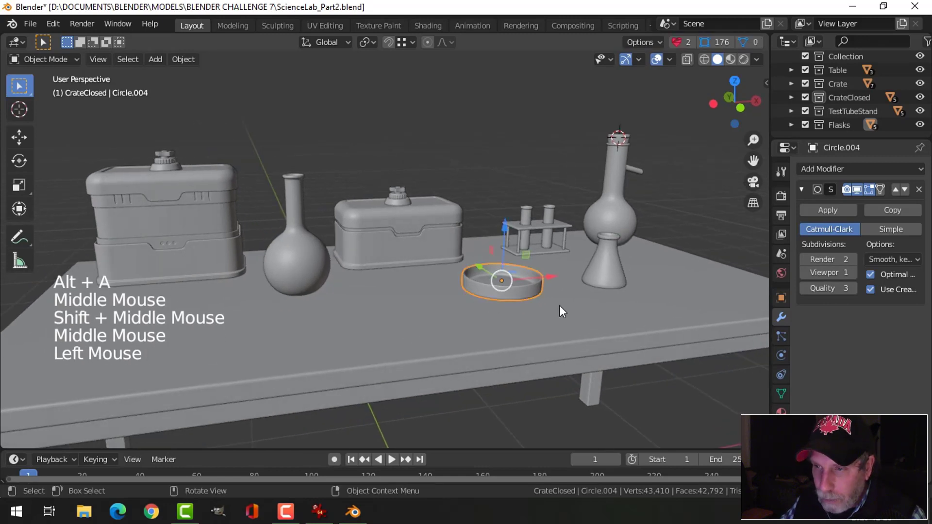
key(shift+s)
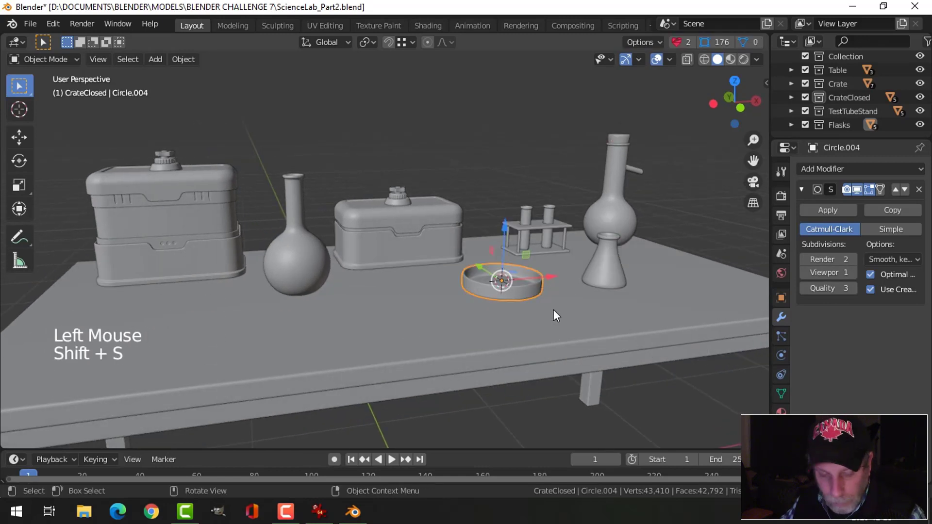
key(shift+a)
mouse_move(514, 221)
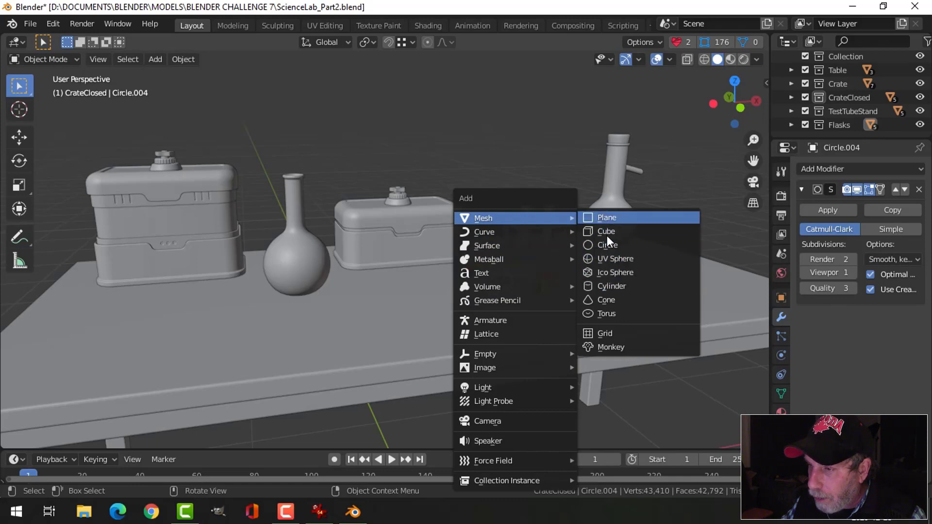
click(612, 286)
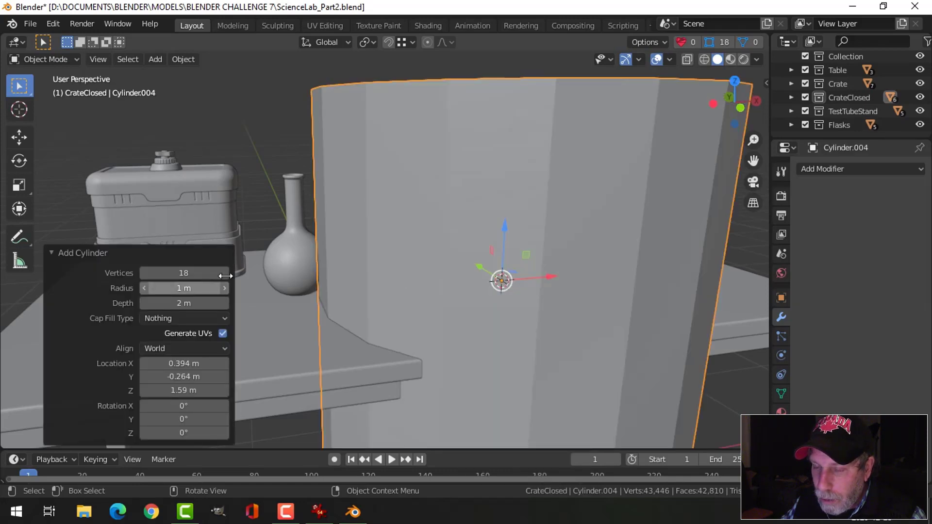
Scale the new cylinder's mesh down uniformly to about 0.178 in edit mode.
scroll(499, 274, down, 3)
key(Tab)
key(s)
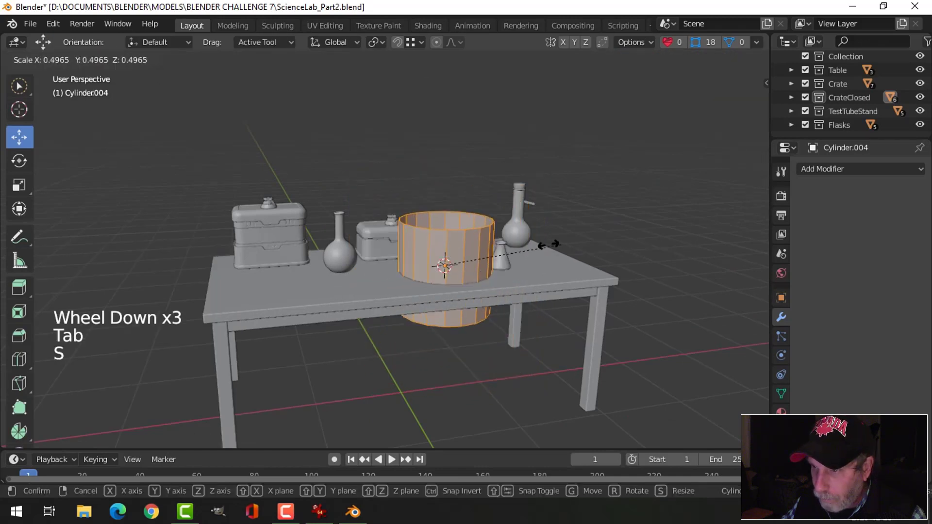
click(486, 252)
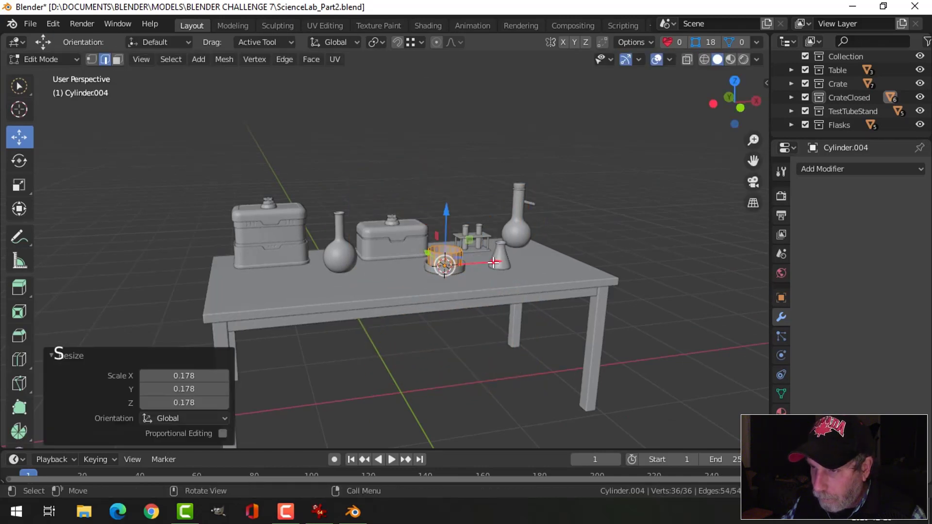
Move the cylinder's mesh between the flask and the dish and raise it onto the tabletop.
drag(494, 263, 438, 269)
mouse_move(390, 233)
mouse_down()
mouse_move(390, 207)
mouse_move(390, 216)
mouse_up()
scroll(393, 229, up, 3)
shift+middle_drag(418, 233, 515, 226)
mouse_move(514, 226)
middle_down()
mouse_move(525, 227)
mouse_move(502, 213)
middle_up()
scroll(466, 175, up, 2)
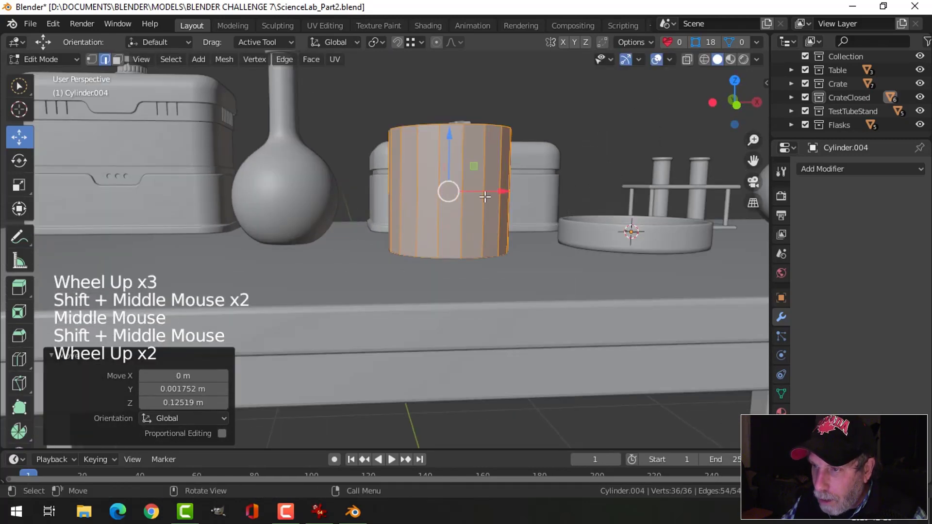
click(448, 137)
drag(449, 137, 448, 113)
key(alt+a)
Extrude the cylinder's bottom edge loop inward, scaled to about 0.617, and fill the remaining opening with a face.
alt+shift+click(480, 232)
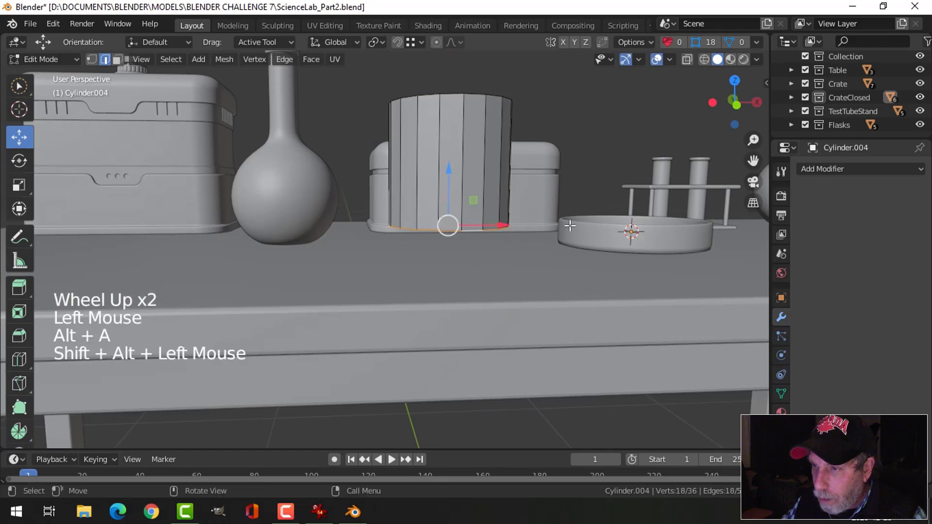
middle_drag(480, 232, 538, 208)
key(e)
click(539, 208)
key(s)
click(524, 212)
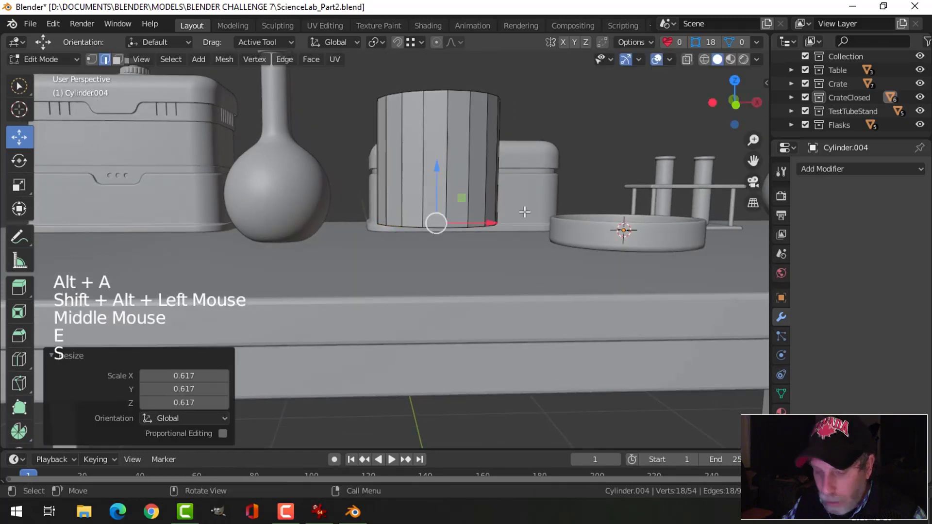
key(f)
Bevel the cylinder's outer bottom edge loop with 3 segments and an offset of about 0.0213 m.
key(alt+a)
alt+shift+click(538, 224)
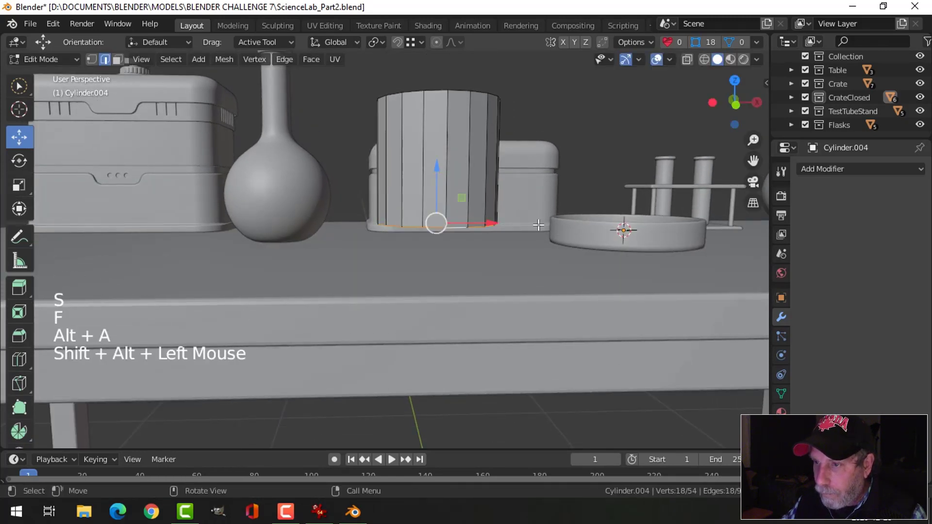
key(ctrl+b)
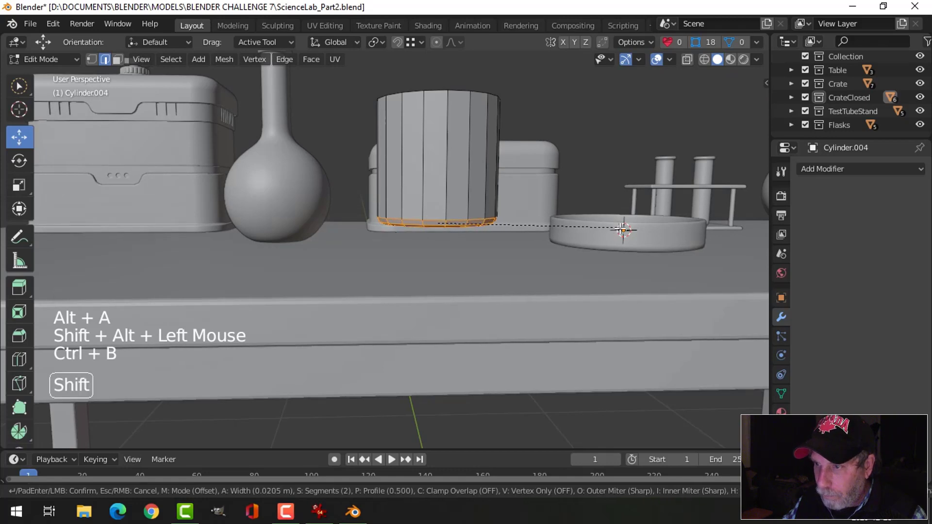
click(622, 229)
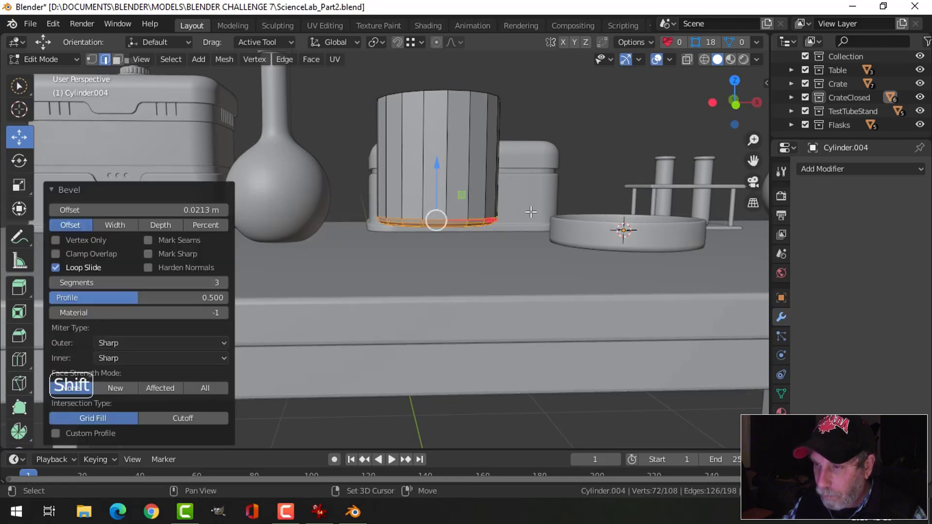
key(Tab)
middle_drag(622, 229, 455, 214)
key(Tab)
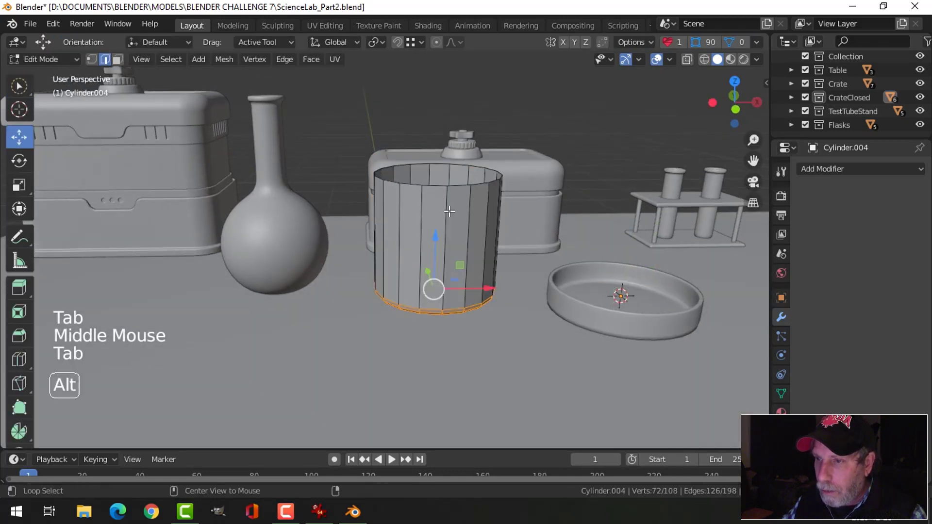
Add a horizontal loop cut to the cylinder wall and slide it up toward the rim.
key(alt+a)
middle_click(452, 213)
key(ctrl+r)
click(453, 218)
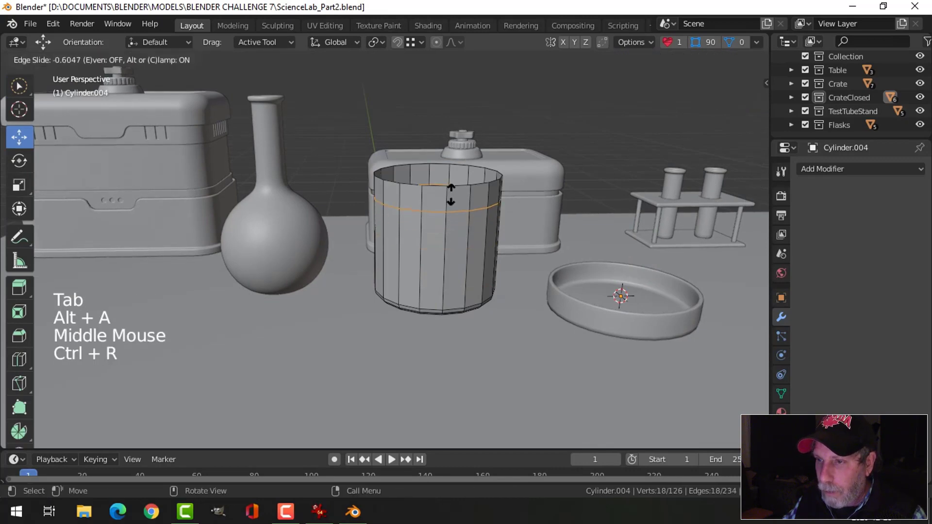
click(451, 195)
key(alt+a)
Pull the front rim vertex outward about 0.031 m along negative Y, using smooth proportional editing with a size of about 0.084.
middle_drag(450, 194, 462, 274)
key(KP_1)
scroll(492, 230, up, 2)
scroll(447, 250, up, 1)
scroll(447, 250, up, 2)
key(1)
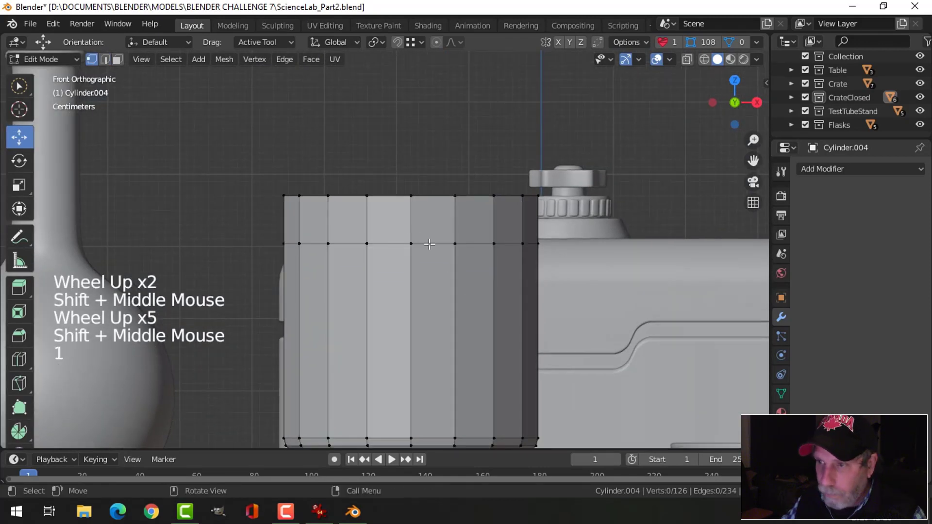
click(409, 196)
middle_drag(409, 196, 485, 198)
scroll(471, 277, down, 5)
key(KP_7)
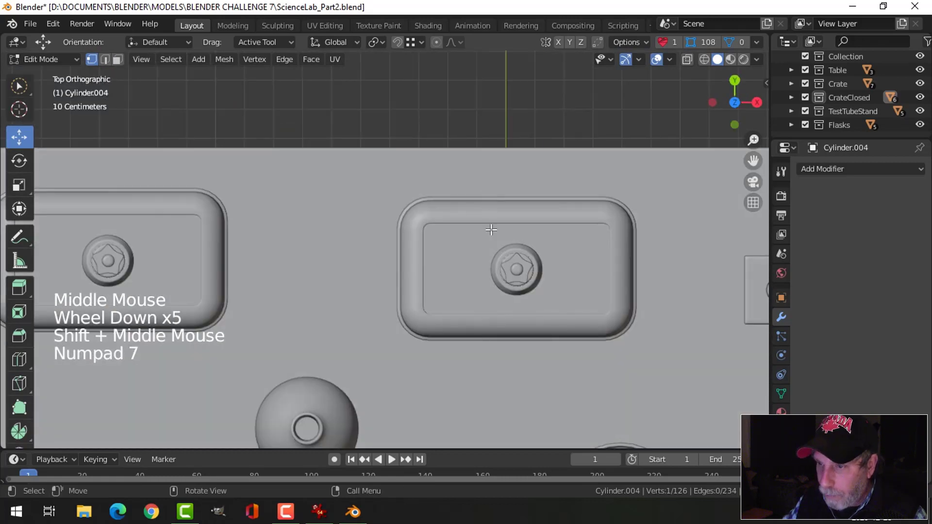
scroll(504, 309, down, 3)
scroll(504, 310, down, 1)
shift+middle_drag(504, 310, 495, 208)
scroll(495, 209, up, 6)
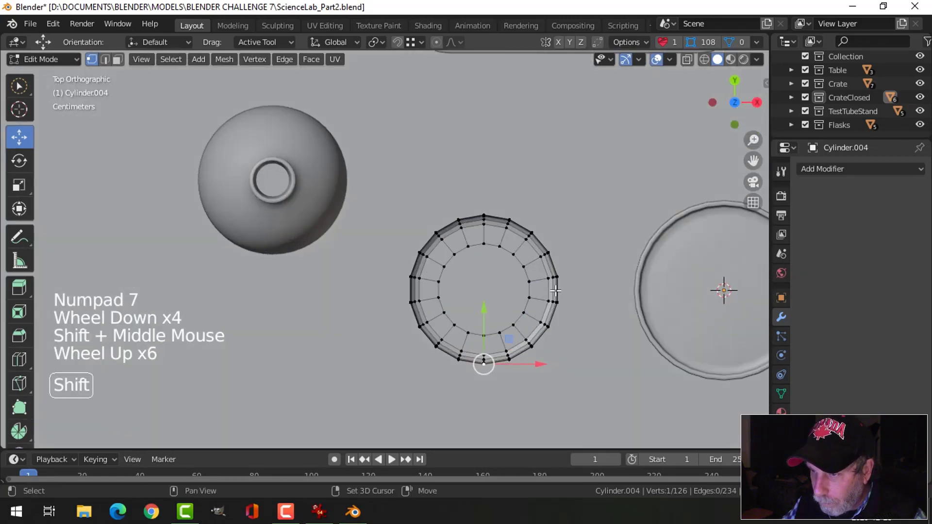
shift+middle_drag(546, 271, 455, 224)
scroll(449, 278, up, 2)
scroll(423, 308, up, 2)
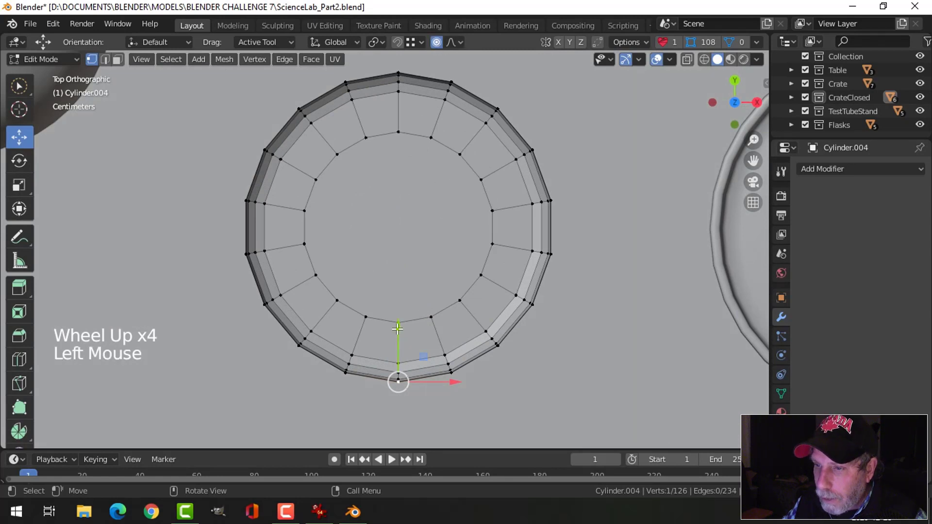
drag(397, 329, 395, 338)
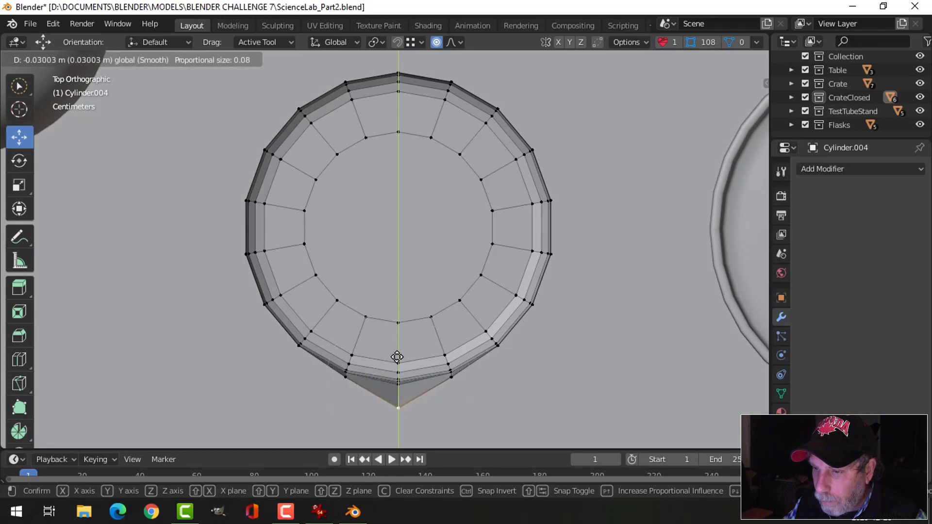
drag(397, 358, 397, 359)
middle_drag(396, 383, 457, 290)
scroll(435, 303, down, 5)
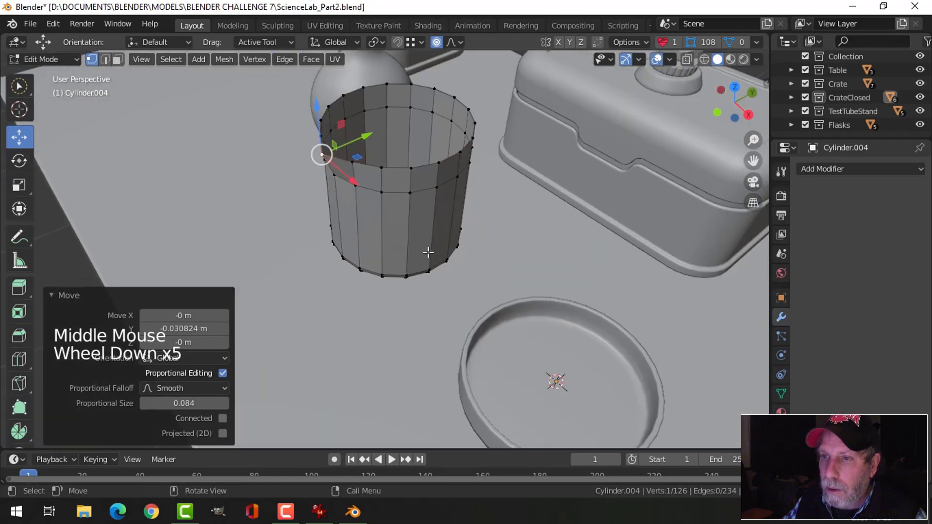
mouse_move(427, 252)
shift+middle_down()
mouse_move(503, 240)
mouse_move(440, 252)
shift+middle_up()
drag(427, 193, 481, 230)
Return to object mode, select the beaker and toggle proportional editing.
key(Tab)
middle_click(473, 219)
key(alt+a)
mouse_move(472, 220)
middle_down()
mouse_move(470, 202)
mouse_move(499, 175)
mouse_move(444, 241)
mouse_move(456, 223)
middle_up()
scroll(489, 185, up, 3)
shift+middle_drag(456, 223, 495, 264)
click(503, 183)
click(427, 43)
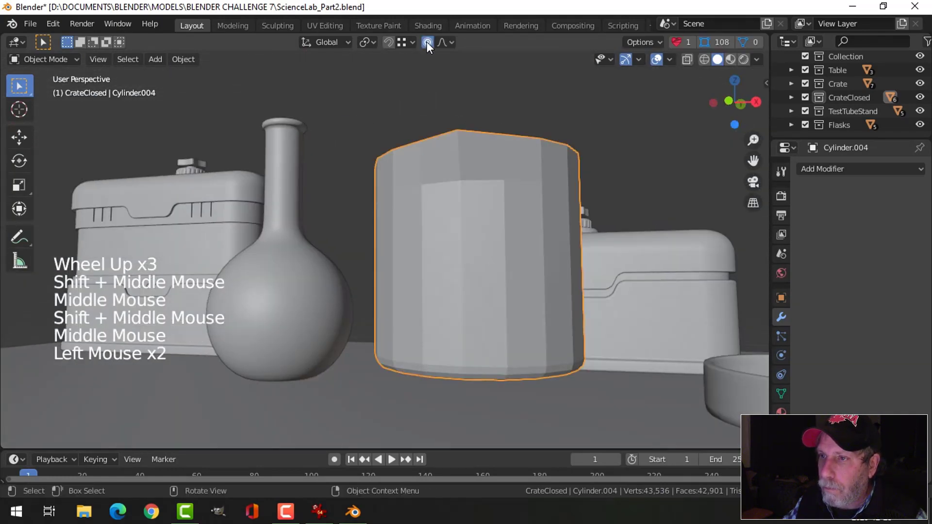
Turn off proportional editing and lower the wall-loop vertex beneath the beaker's spout along Z.
click(495, 191)
key(Tab)
click(437, 44)
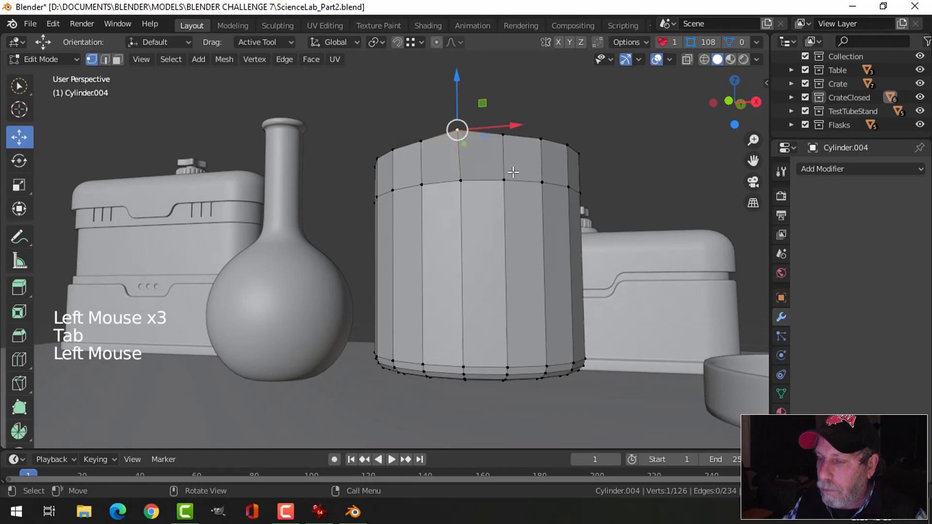
middle_drag(505, 178, 542, 278)
shift+click(428, 197)
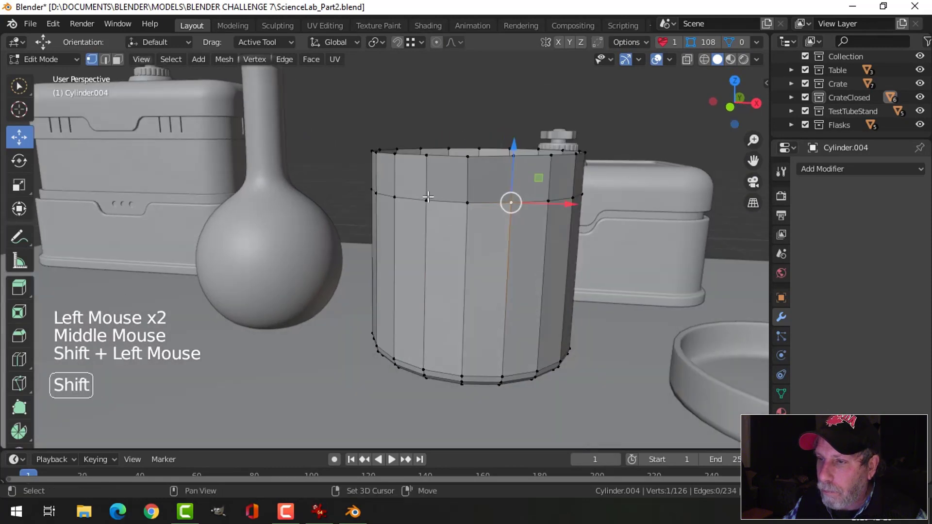
key(alt+a)
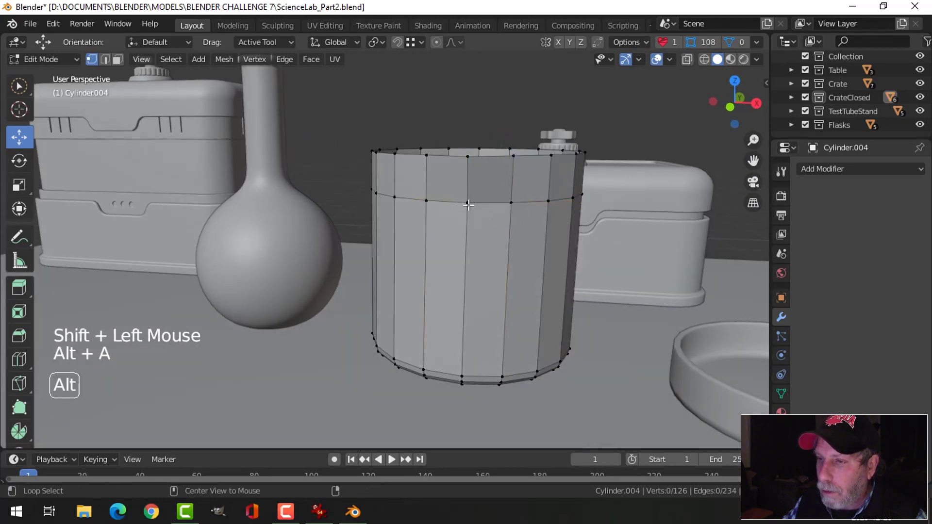
click(468, 202)
drag(469, 160, 471, 181)
key(alt+a)
middle_drag(544, 233, 512, 233)
key(Tab)
scroll(496, 250, down, 3)
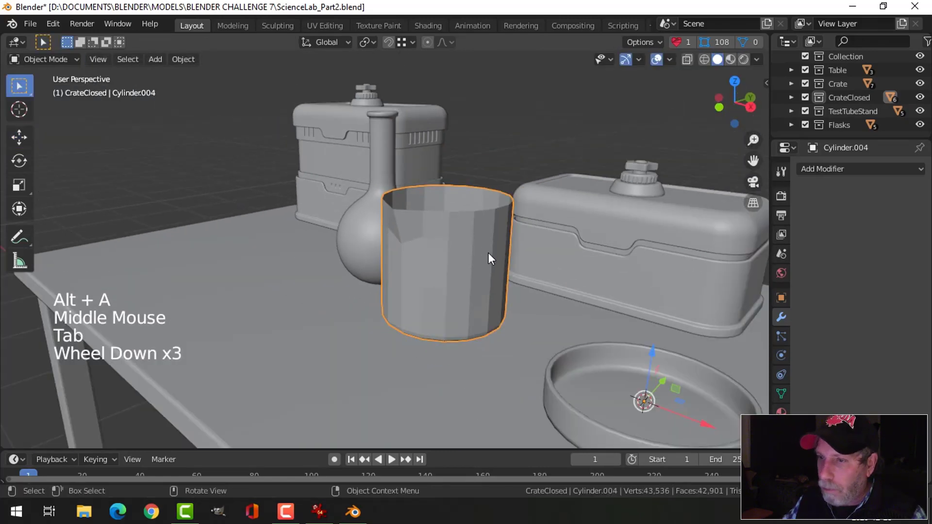
Add a Solidify modifier with a thickness of 0.01 m to the beaker and apply it.
click(808, 171)
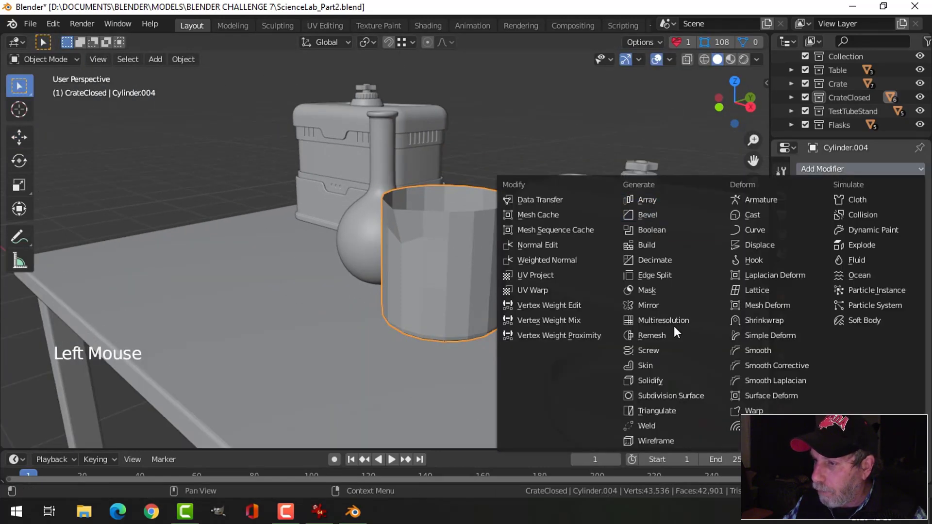
click(666, 381)
middle_drag(576, 261, 551, 264)
scroll(510, 298, up, 3)
click(828, 210)
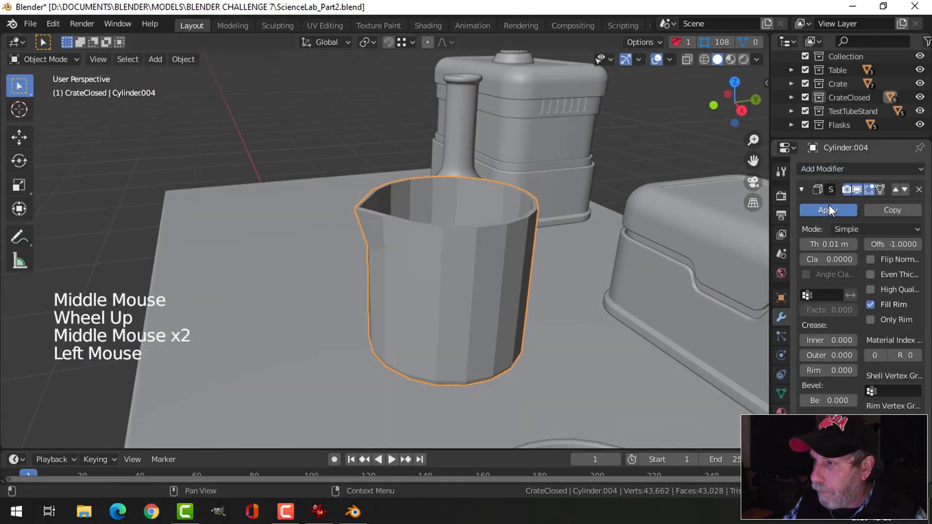
Add a Subdivision Surface modifier to the beaker and shade it smooth.
click(827, 169)
click(665, 396)
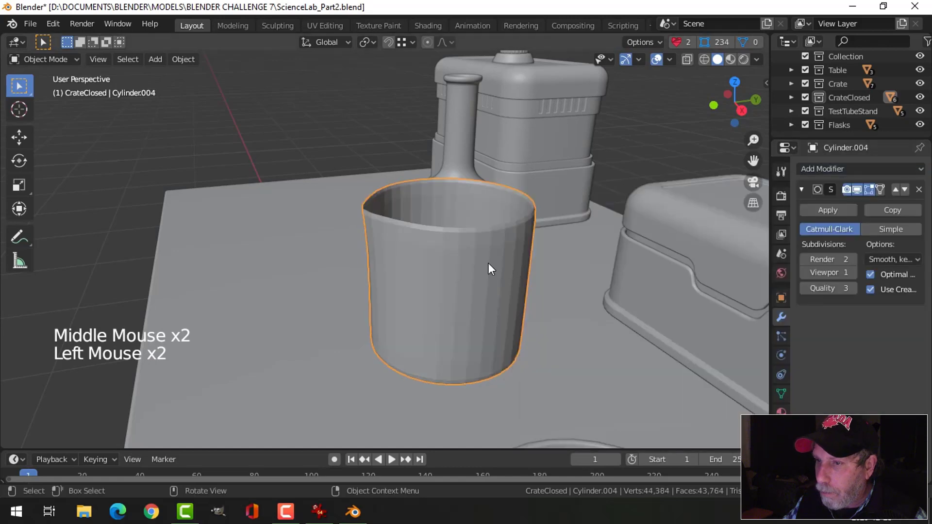
right_click(427, 245)
click(426, 248)
shift+middle_drag(470, 266, 478, 264)
middle_drag(478, 264, 523, 276)
Add a horizontal loop cut to the beaker's upper wall and slide it up close below the rim.
key(Tab)
key(alt+a)
scroll(526, 298, up, 2)
key(ctrl+r)
click(451, 212)
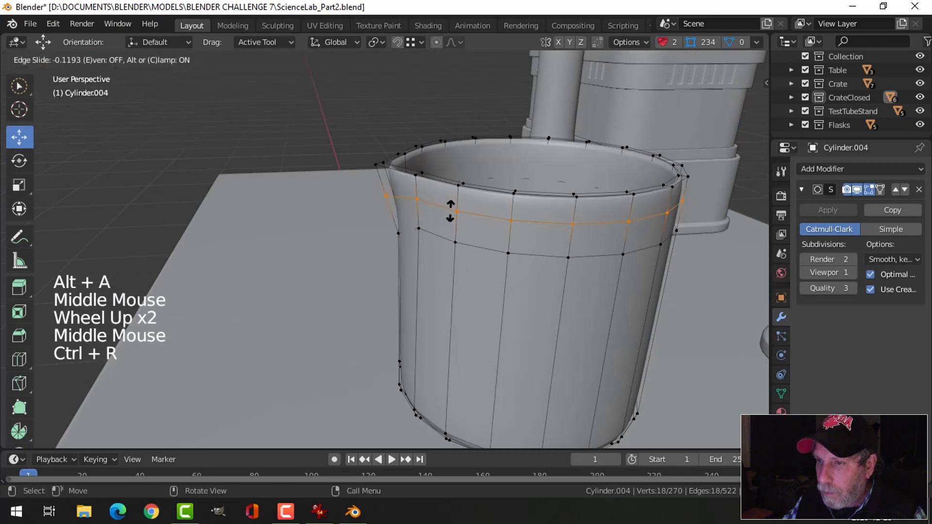
click(447, 196)
Add two loop cuts around the top face of the rim, one near its outer edge and one near its inner edge.
middle_drag(447, 196, 515, 285)
scroll(473, 220, up, 1)
scroll(514, 285, up, 1)
scroll(548, 285, up, 1)
key(alt+a)
key(ctrl+r)
click(548, 284)
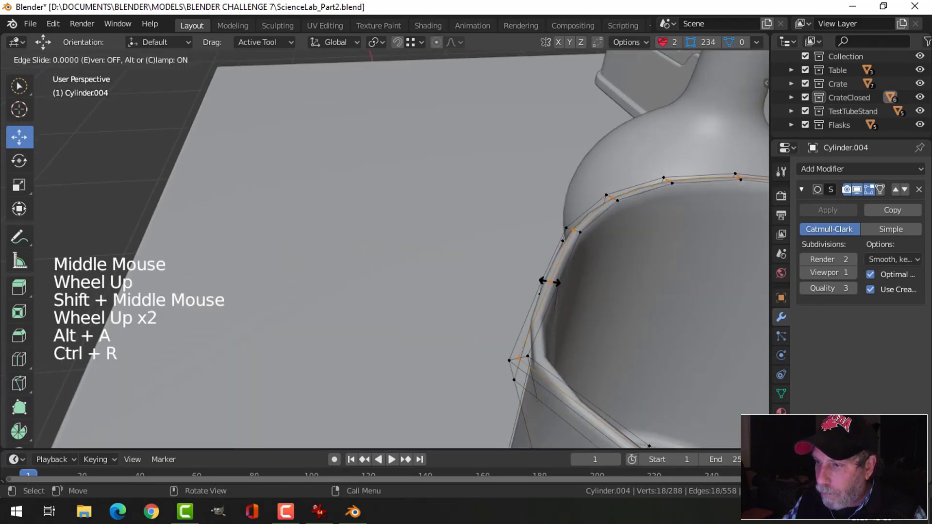
click(542, 284)
key(ctrl+r)
click(545, 280)
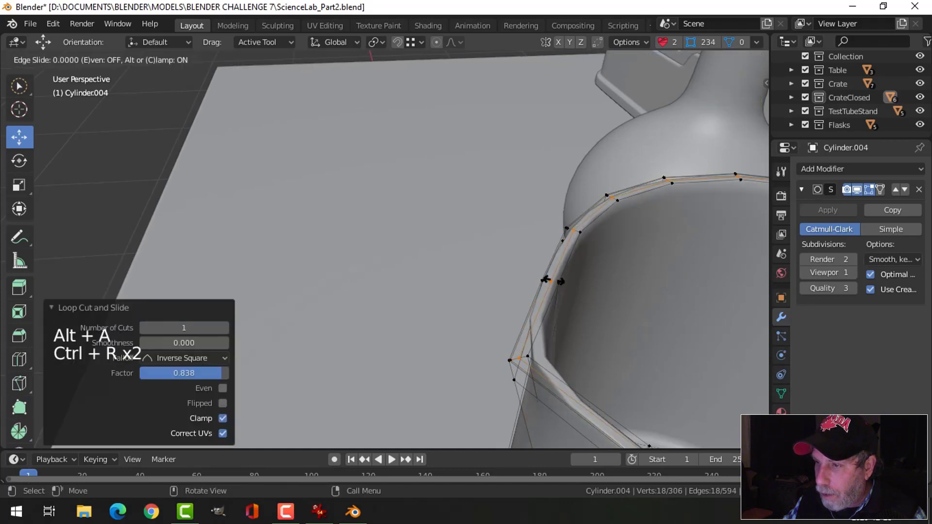
click(556, 282)
Return to object mode and set the beaker's viewport subdivision level to 2.
key(Tab)
scroll(587, 325, down, 3)
key(alt+a)
middle_drag(587, 324, 534, 294)
click(569, 307)
click(854, 273)
scroll(551, 304, down, 3)
In a right-side wireframe view, move the spout's tip vertices slightly outward along negative Y, then return to solid shading.
key(alt+a)
scroll(549, 330, up, 2)
middle_drag(533, 294, 550, 270)
key(KP_3)
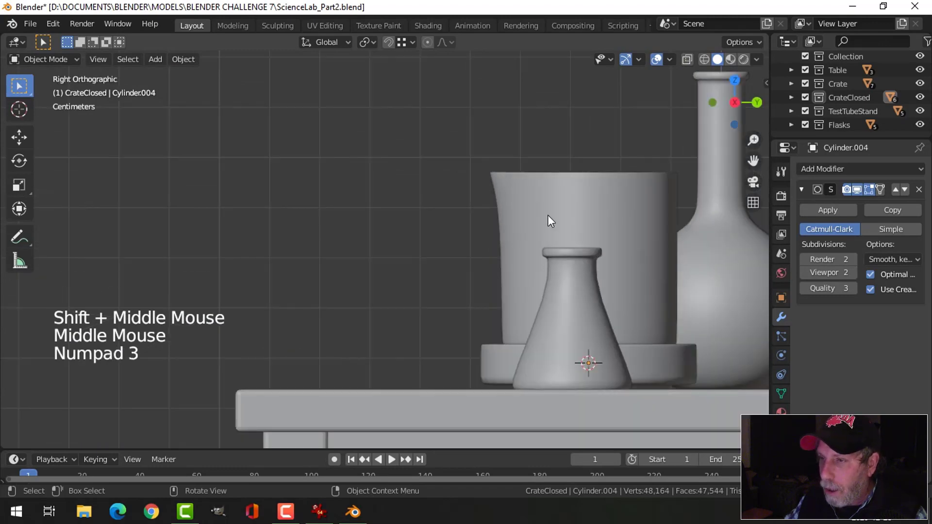
click(558, 207)
key(Tab)
scroll(590, 188, up, 3)
shift+middle_drag(591, 188, 505, 210)
key(alt+a)
shift+middle_drag(550, 184, 539, 214)
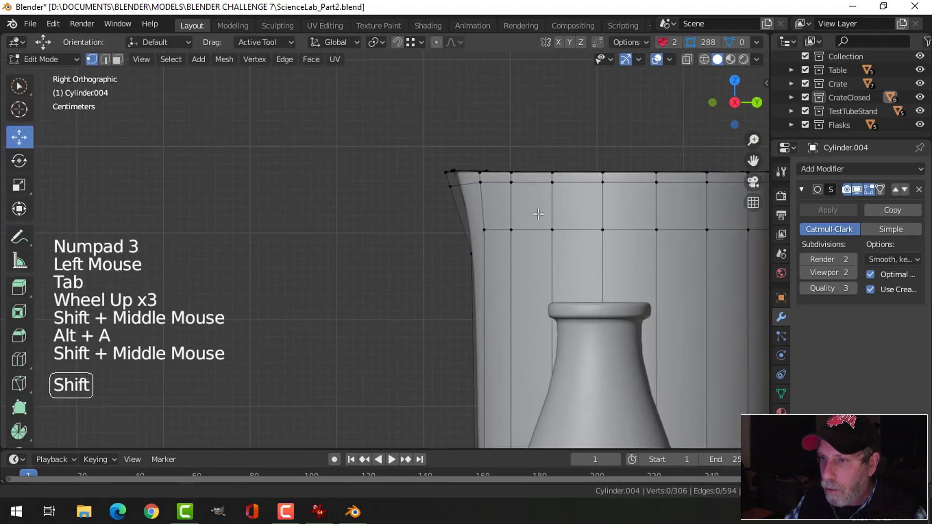
key(z)
key(b)
drag(403, 123, 474, 207)
drag(504, 176, 491, 175)
key(alt+a)
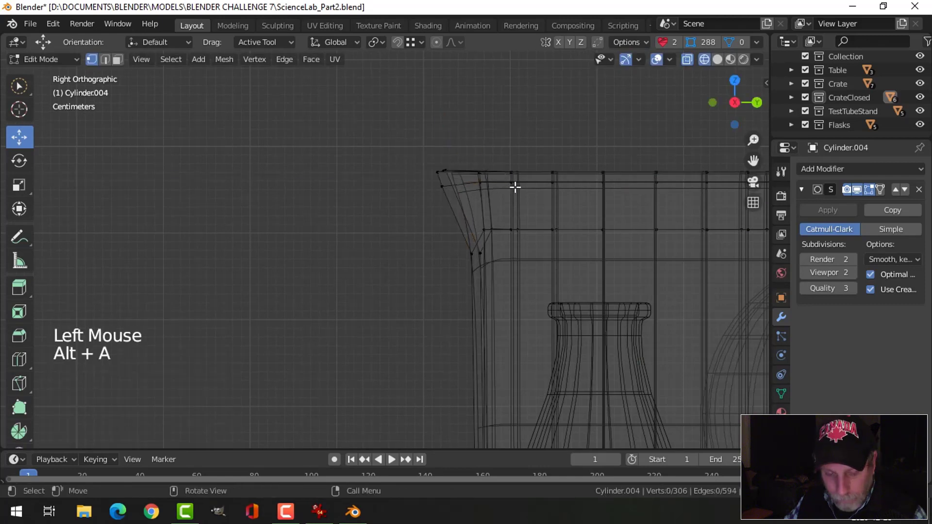
key(z)
click(607, 188)
key(Tab)
key(alt+a)
scroll(557, 190, down, 4)
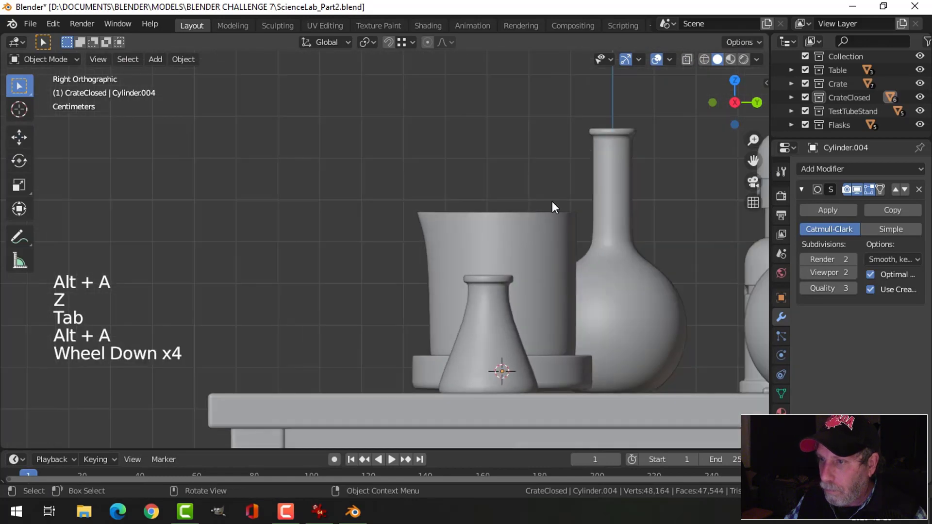
Add a loop cut to the beaker wall just below the existing horizontal loop, with a slide factor of about -0.906.
scroll(477, 243, up, 2)
click(476, 243)
key(Tab)
scroll(545, 247, up, 2)
key(alt+a)
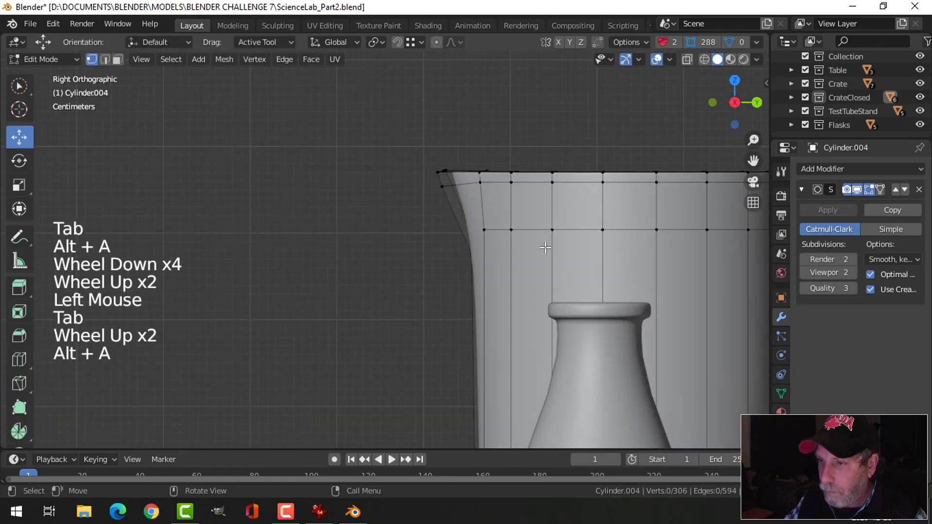
key(ctrl+r)
click(482, 290)
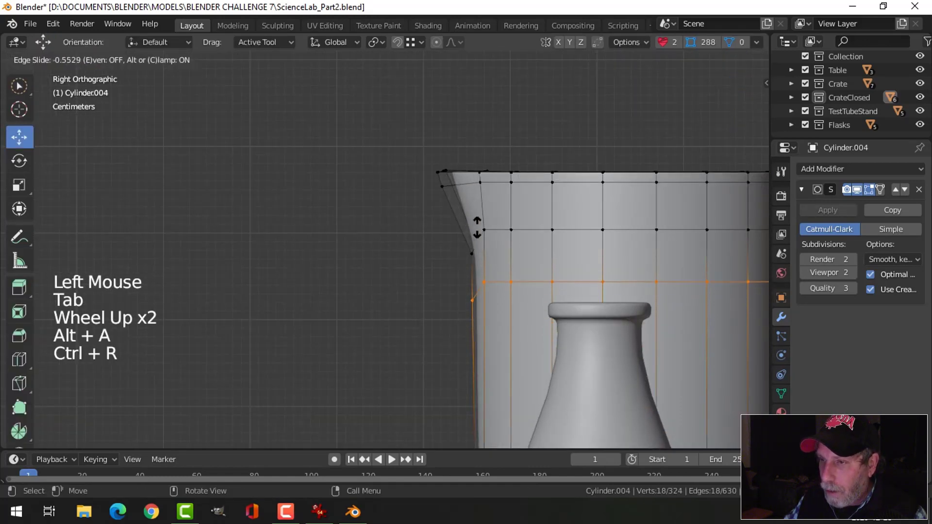
click(485, 188)
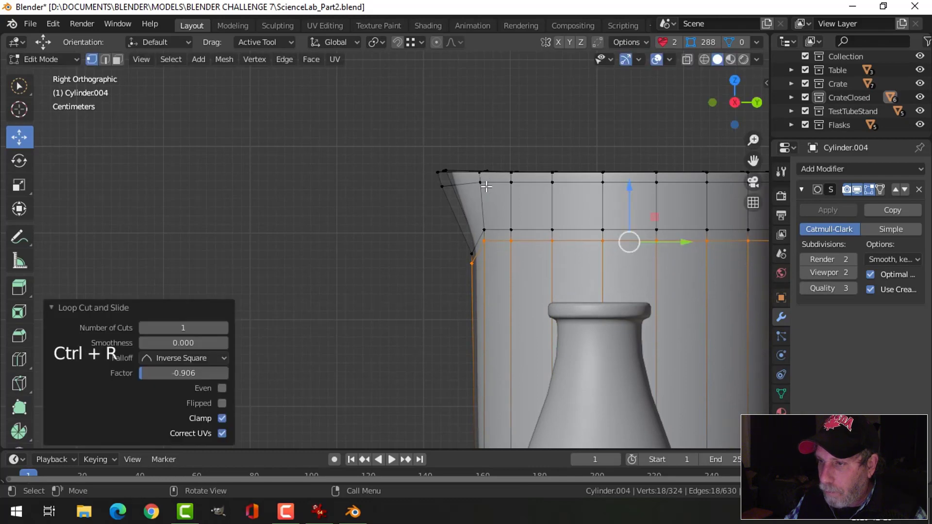
key(Tab)
scroll(502, 223, down, 3)
key(alt+a)
Examine the smoothed beaker and its spout from several angles and distances.
middle_drag(502, 223, 519, 257)
scroll(547, 270, down, 3)
scroll(544, 262, up, 3)
middle_drag(519, 257, 461, 272)
scroll(482, 277, down, 3)
scroll(482, 277, down, 3)
scroll(415, 265, up, 2)
click(462, 267)
scroll(415, 267, up, 3)
scroll(441, 285, up, 1)
middle_drag(461, 272, 358, 251)
Extrude the face loop around the outer rim and fatten it outward by about 0.0085 m to form a lip.
click(380, 262)
key(Tab)
key(alt+a)
scroll(355, 247, up, 1)
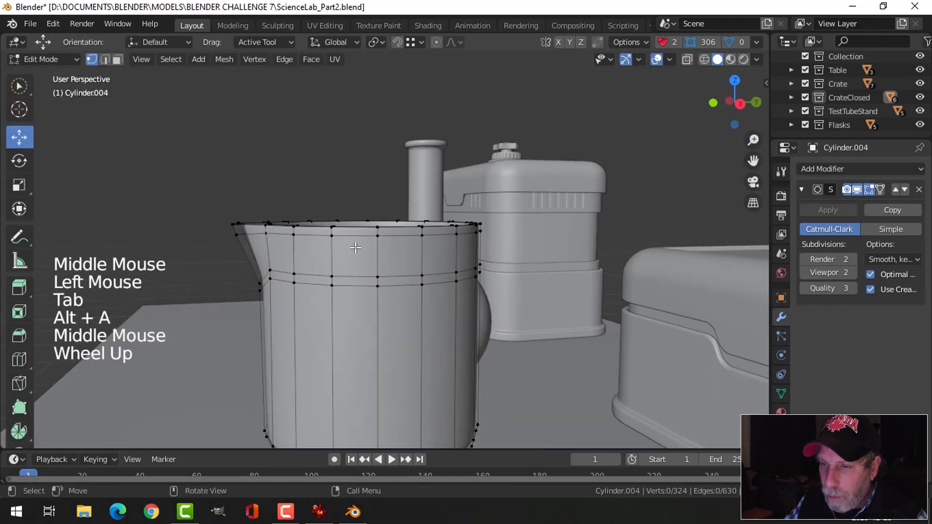
alt+shift+click(332, 233)
middle_drag(332, 232, 466, 262)
key(e)
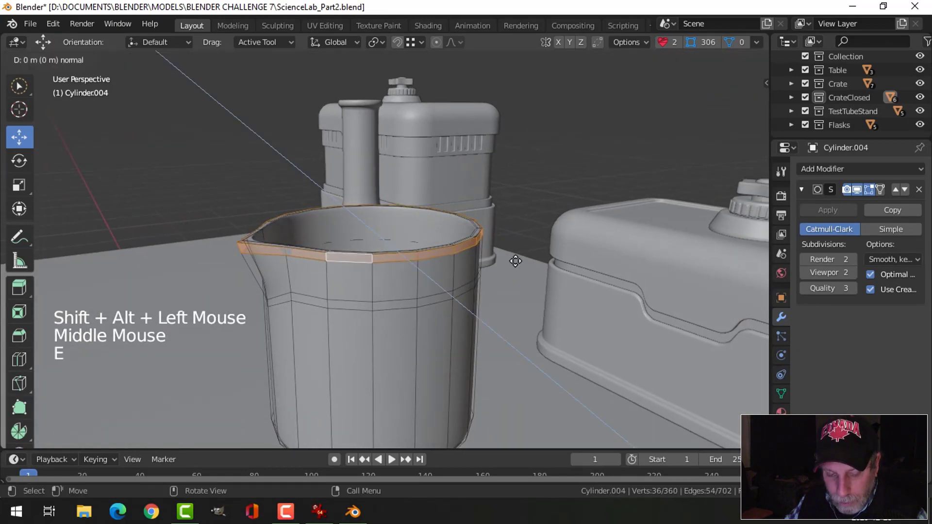
key(alt+s)
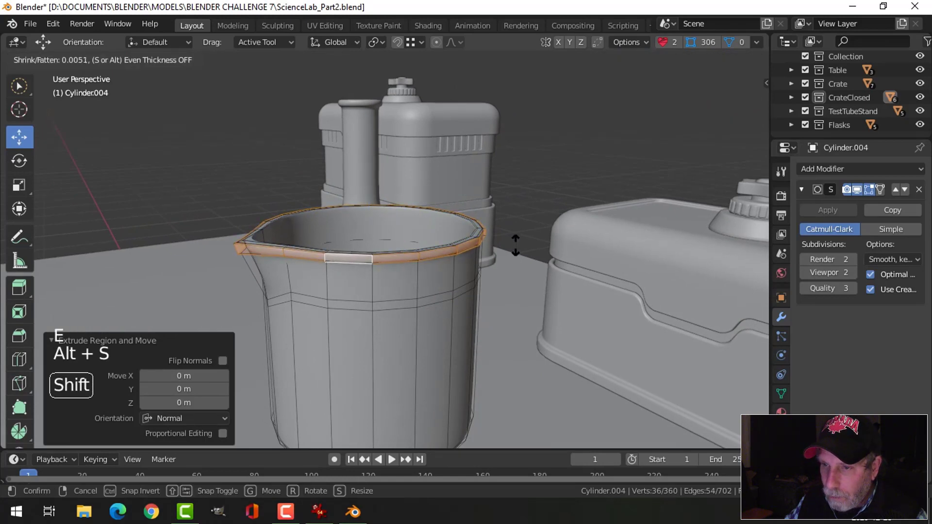
click(516, 236)
Add a loop cut just beneath the beaker's lip with a slide factor of about -0.483.
middle_drag(516, 236, 493, 233)
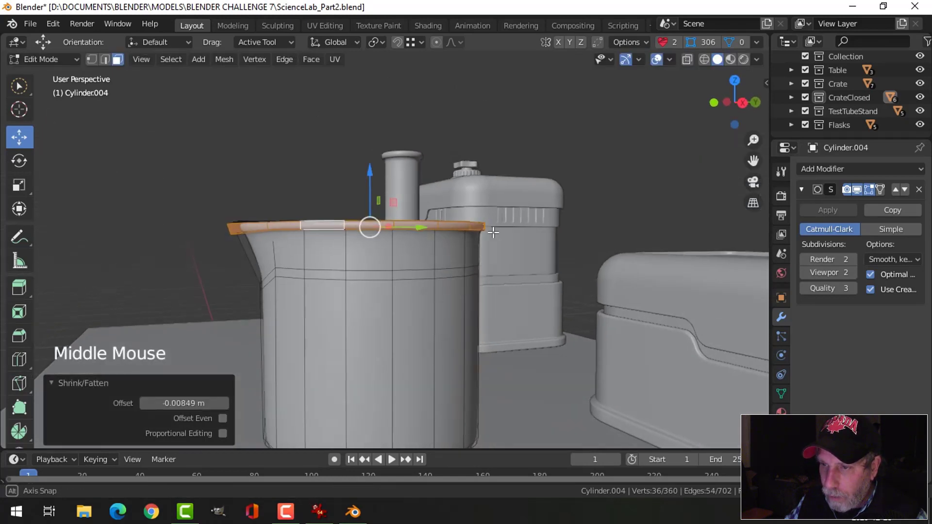
key(ctrl+r)
click(390, 248)
click(383, 239)
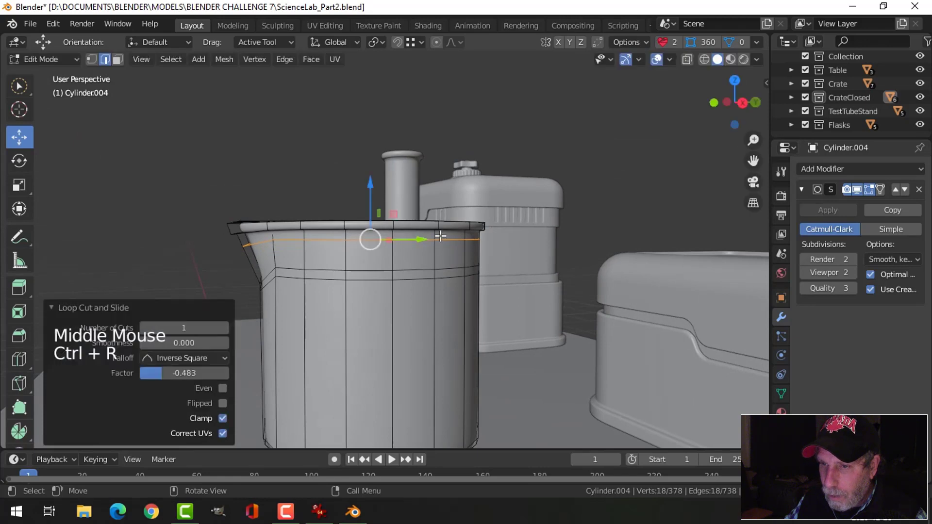
key(Tab)
scroll(436, 244, down, 2)
key(alt+a)
Scale the whole beaker mesh to about 0.79 and lower it along Z onto the tabletop.
middle_drag(436, 244, 539, 292)
scroll(399, 287, down, 3)
middle_drag(399, 287, 552, 308)
scroll(446, 281, up, 5)
scroll(384, 299, down, 2)
scroll(356, 261, down, 1)
scroll(552, 308, down, 3)
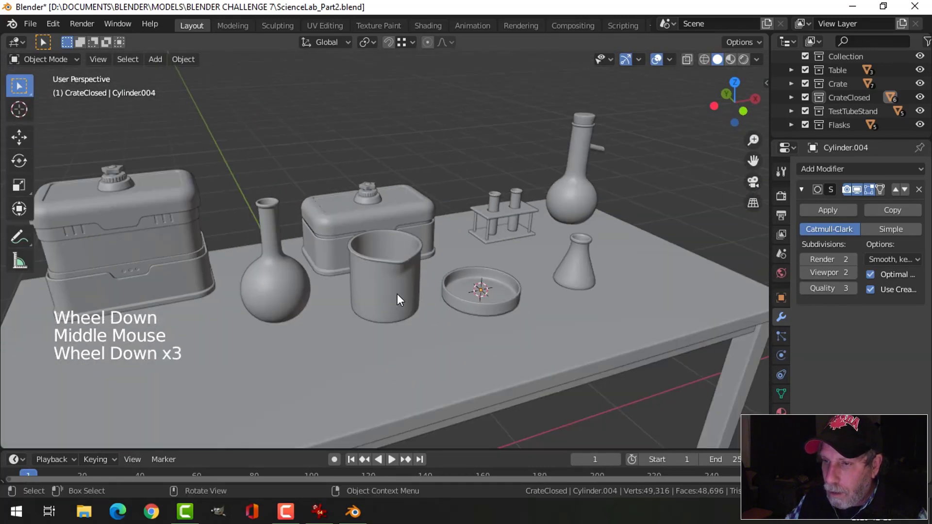
click(397, 294)
key(Tab)
key(a)
middle_drag(397, 293, 531, 283)
key(s)
click(503, 282)
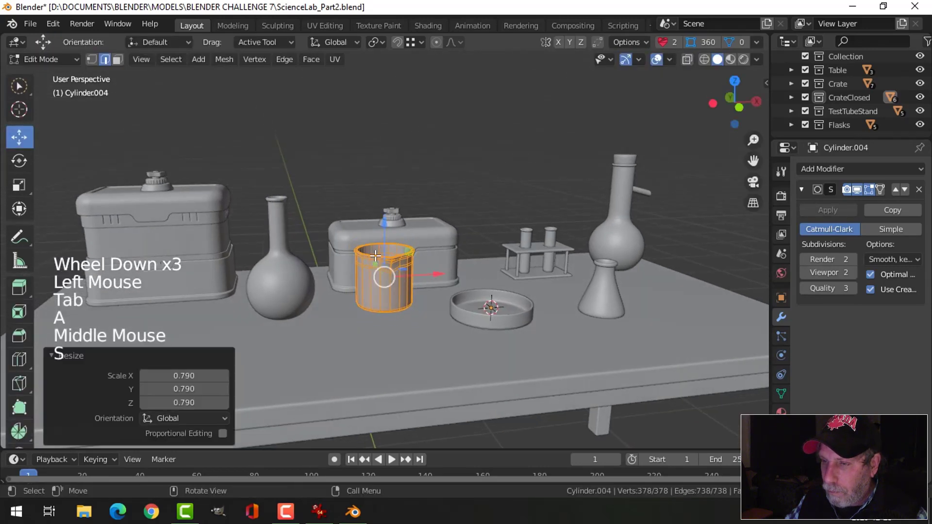
drag(382, 225, 402, 251)
scroll(488, 276, down, 1)
key(alt+a)
Move the beaker along positive Y toward the crates and set its origin to its geometry.
middle_drag(488, 277, 445, 331)
click(396, 284)
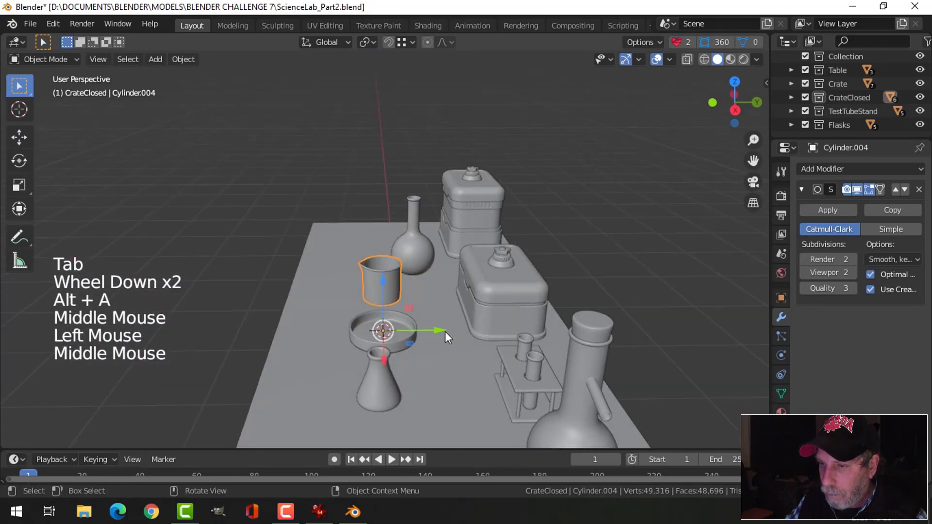
drag(445, 331, 476, 334)
click(183, 60)
mouse_move(212, 89)
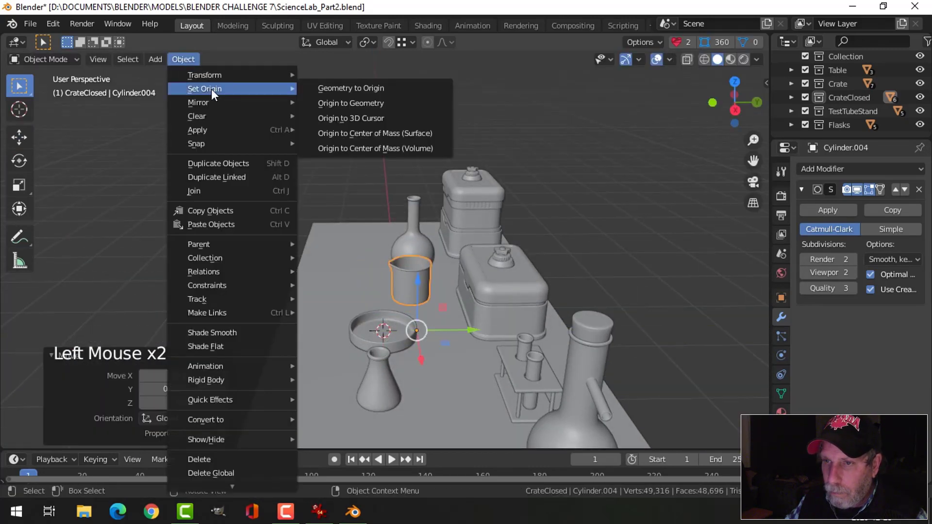
click(331, 107)
key(alt+a)
Check the arrangement of all the objects on the table and save the file.
middle_drag(254, 180, 381, 255)
scroll(437, 207, down, 2)
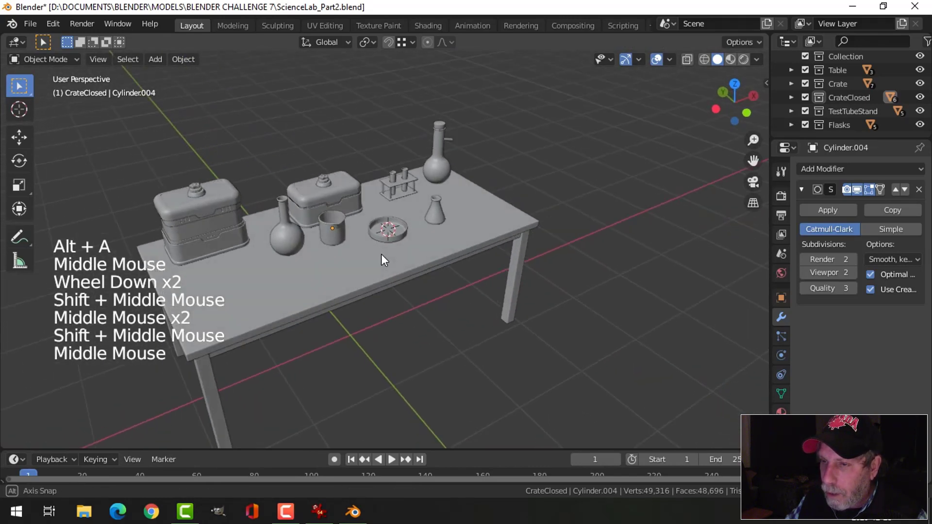
scroll(449, 237, up, 2)
shift+middle_drag(449, 238, 382, 221)
scroll(345, 220, down, 2)
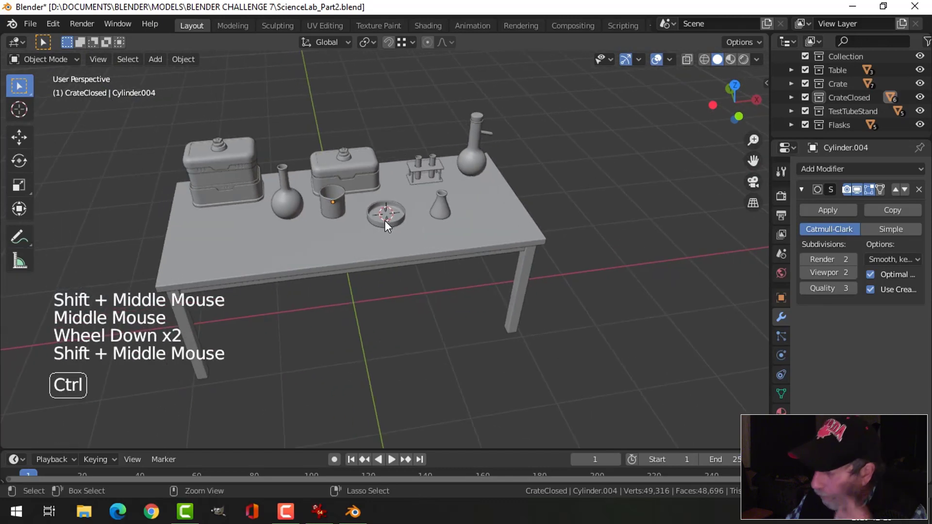
key(ctrl+s)
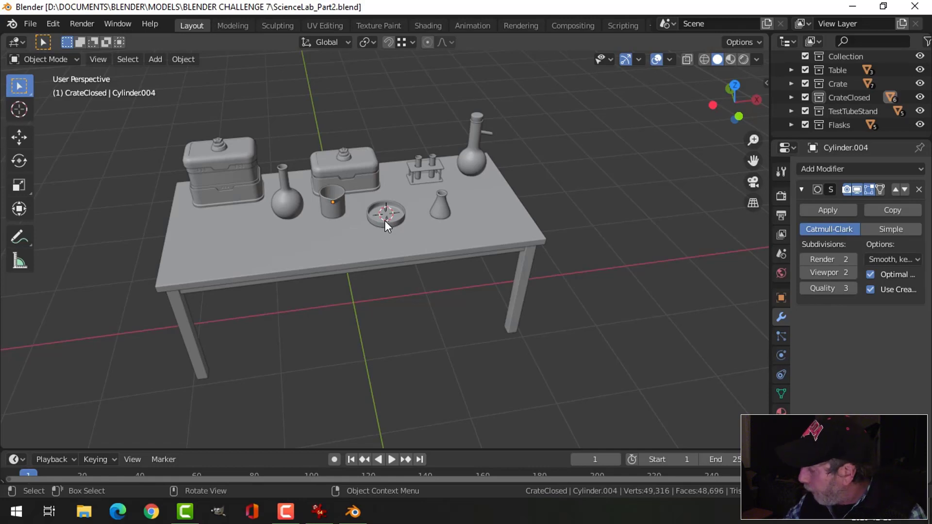
Add a mesh circle with 16 vertices and a 1 m radius, and raise it about 1 m along Z above the table.
scroll(385, 223, up, 1)
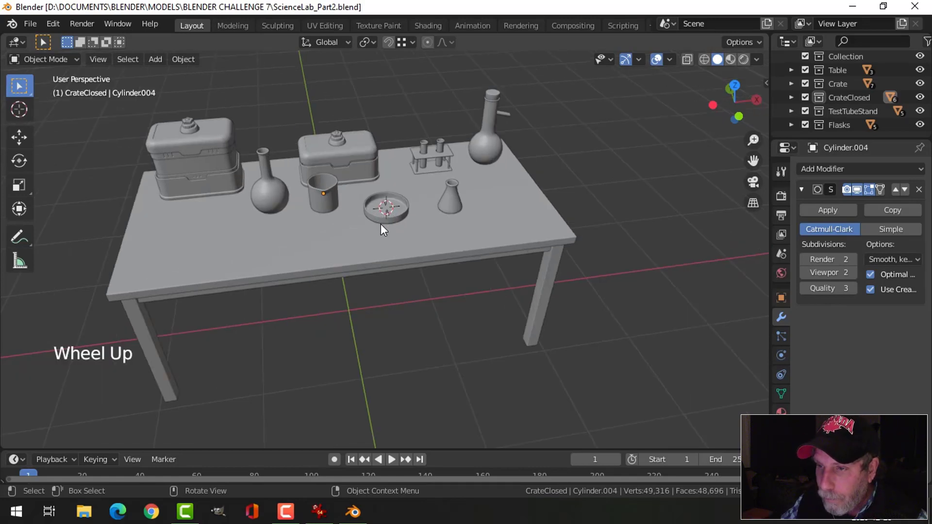
scroll(381, 228, down, 1)
shift+middle_drag(351, 242, 453, 226)
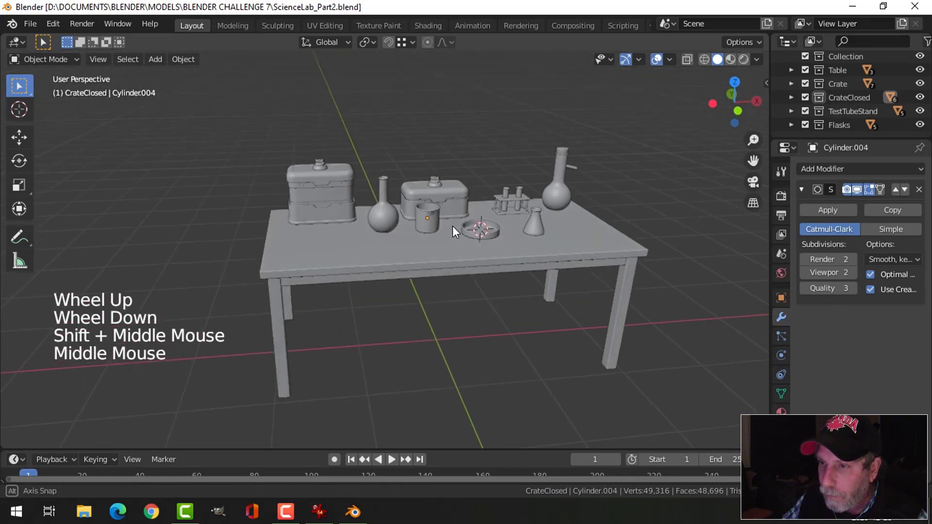
key(shift+a)
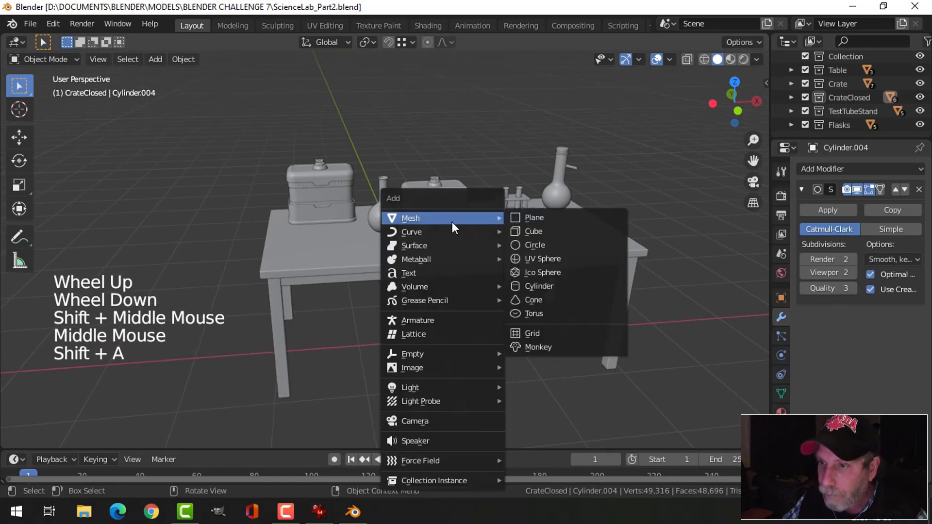
click(537, 244)
drag(482, 179, 485, 84)
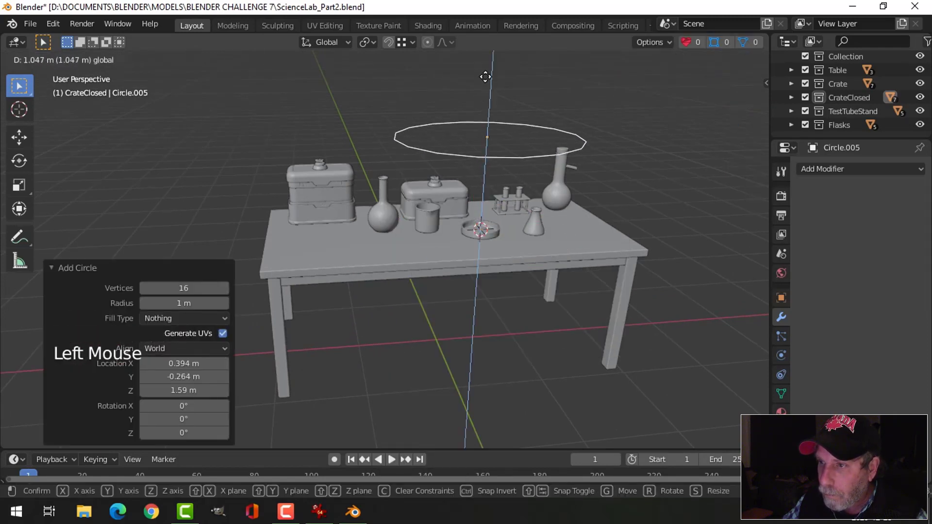
Scale the circle's mesh down uniformly in edit mode to a small ring above the table.
shift+middle_drag(484, 84, 596, 145)
key(Tab)
key(s)
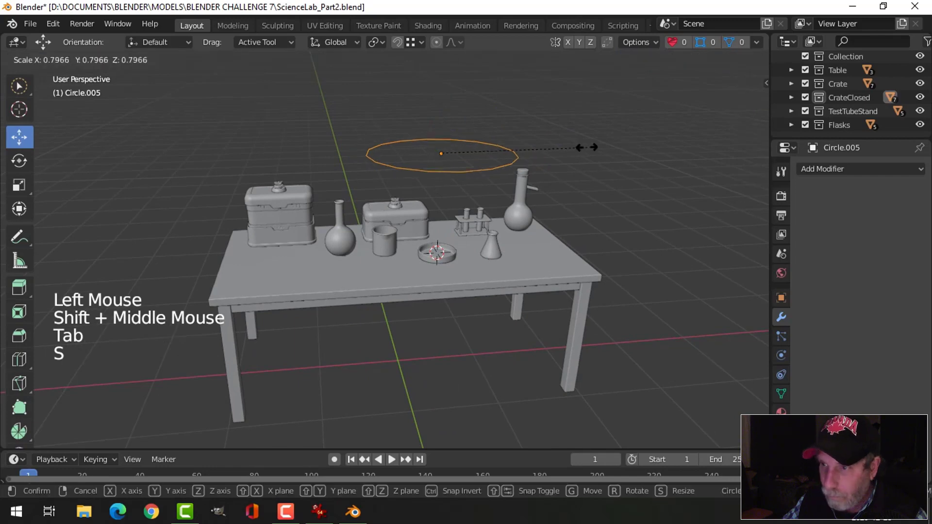
click(509, 147)
shift+middle_drag(522, 156, 484, 153)
scroll(485, 153, up, 1)
Extrude the ring downward about 0.31 m and scale the new loop by 0.271 and again by 0.708 to form the funnel's cone.
shift+middle_drag(503, 187, 501, 157)
middle_drag(510, 163, 456, 160)
scroll(469, 147, down, 2)
middle_drag(456, 160, 437, 160)
key(e)
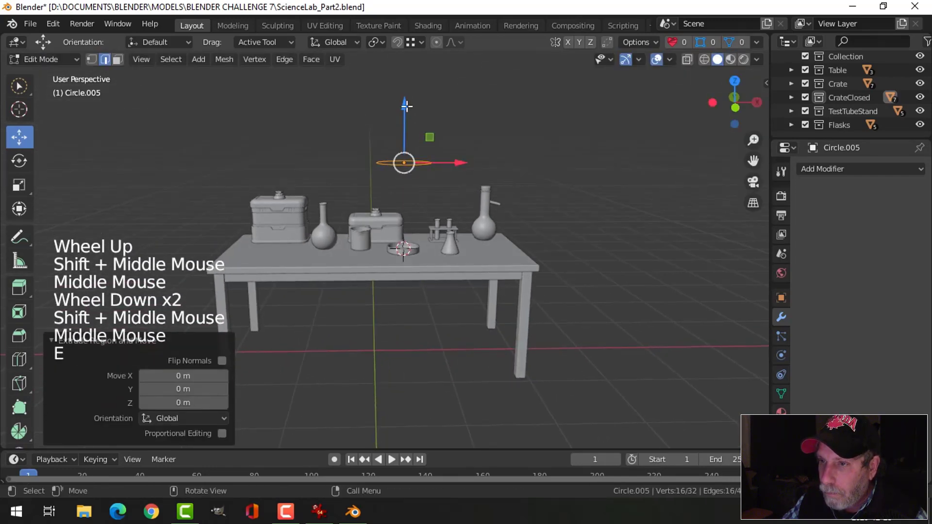
drag(403, 128, 412, 134)
key(s)
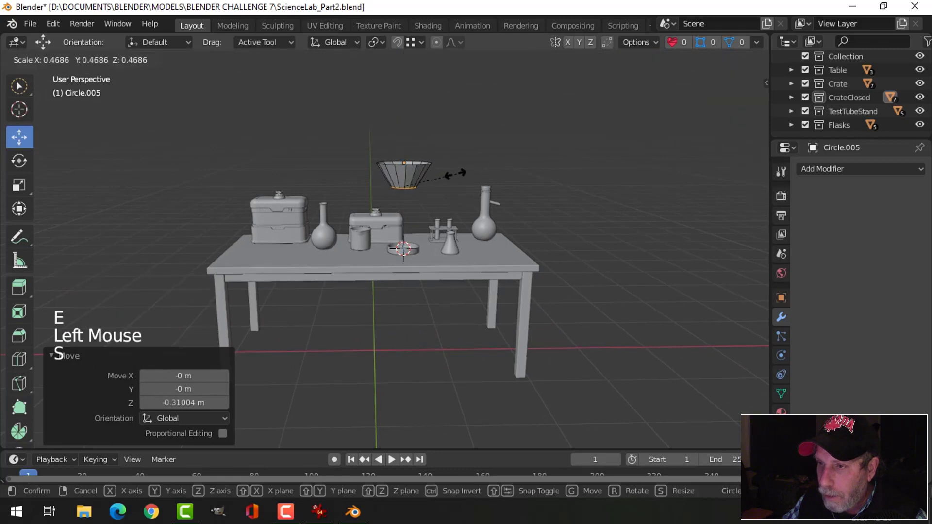
click(433, 177)
scroll(451, 182, up, 5)
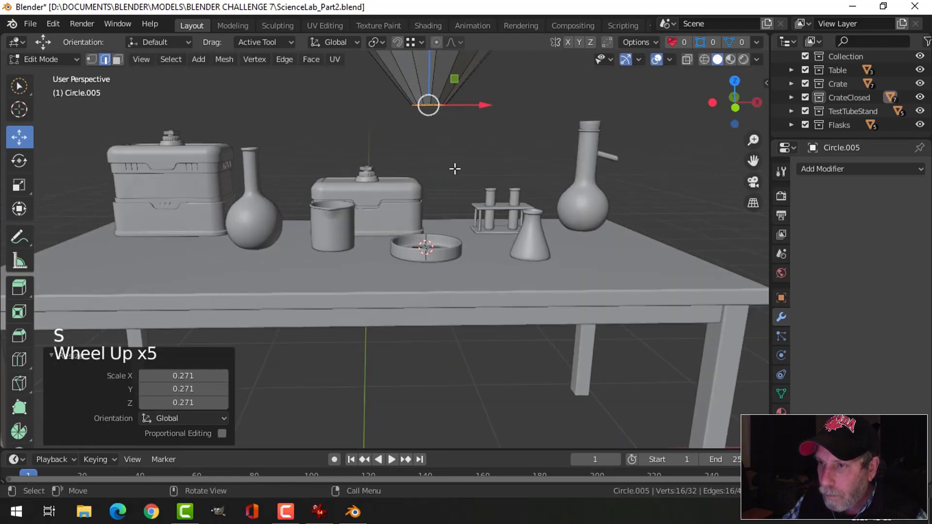
shift+middle_drag(454, 167, 479, 191)
key(s)
click(464, 176)
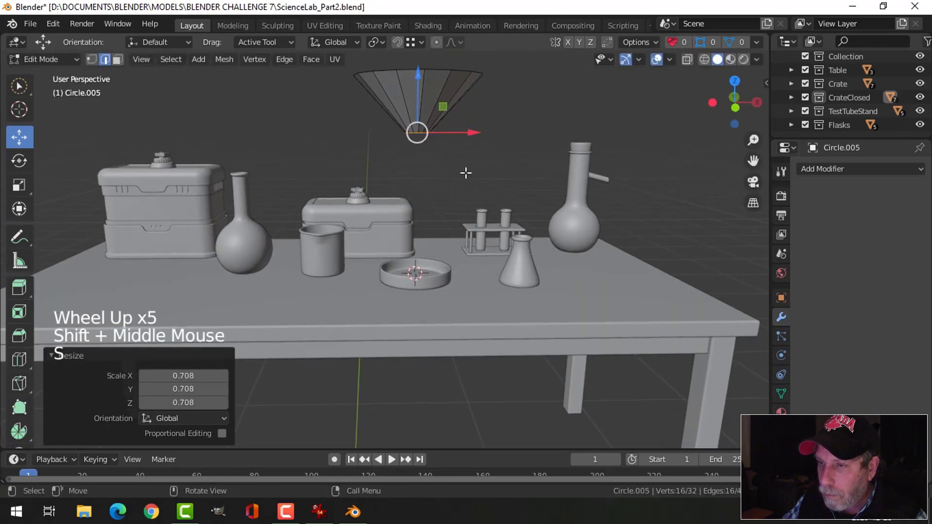
Extrude the cone's narrow lower loop straight down along Z to form the funnel's long tube.
key(e)
key(Escape)
drag(417, 132, 423, 158)
middle_drag(422, 158, 465, 179)
scroll(486, 163, up, 3)
Bevel the edge loop where the funnel's cone meets the tube to round the transition.
key(alt+a)
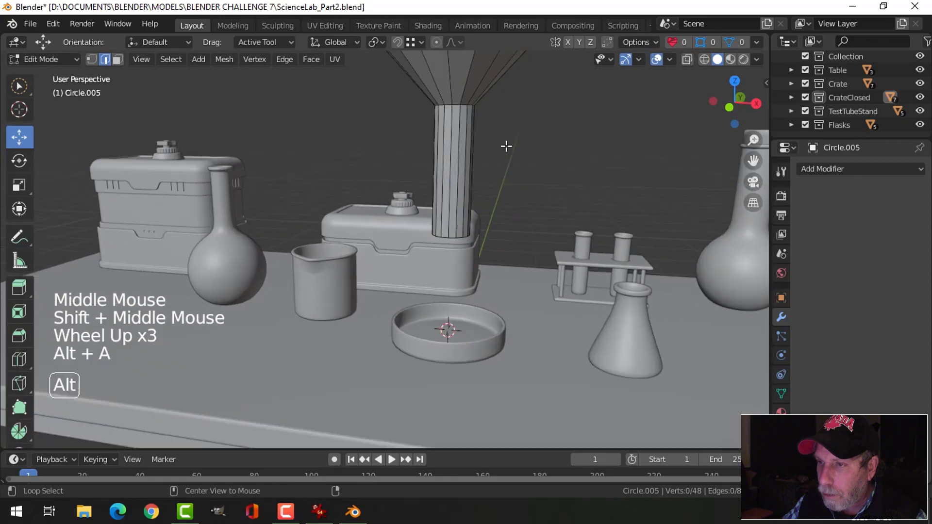
shift+middle_drag(505, 145, 474, 193)
scroll(474, 173, up, 2)
key(2)
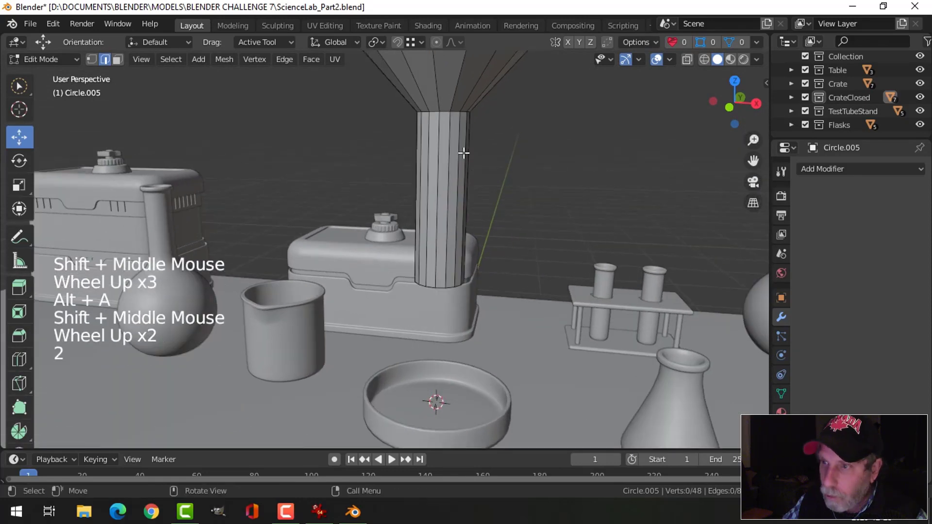
alt+shift+click(447, 112)
key(ctrl+b)
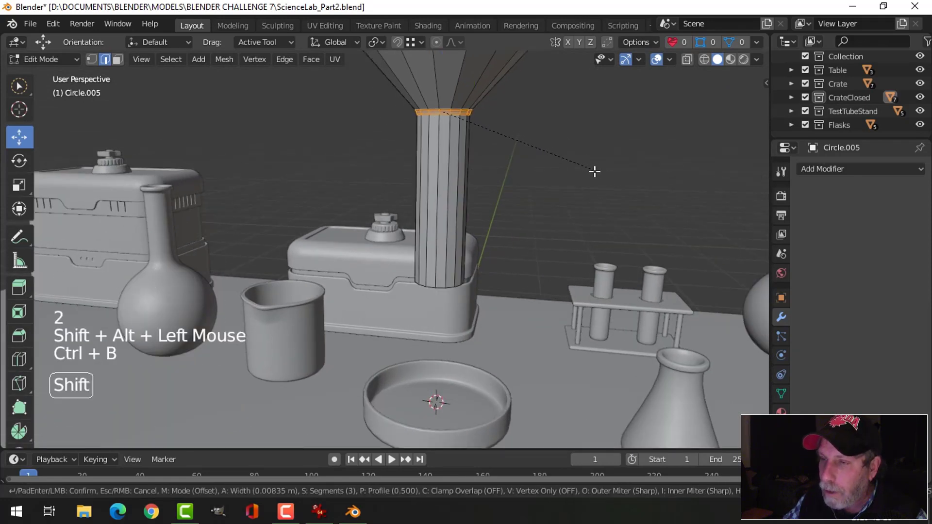
scroll(602, 180, down, 2)
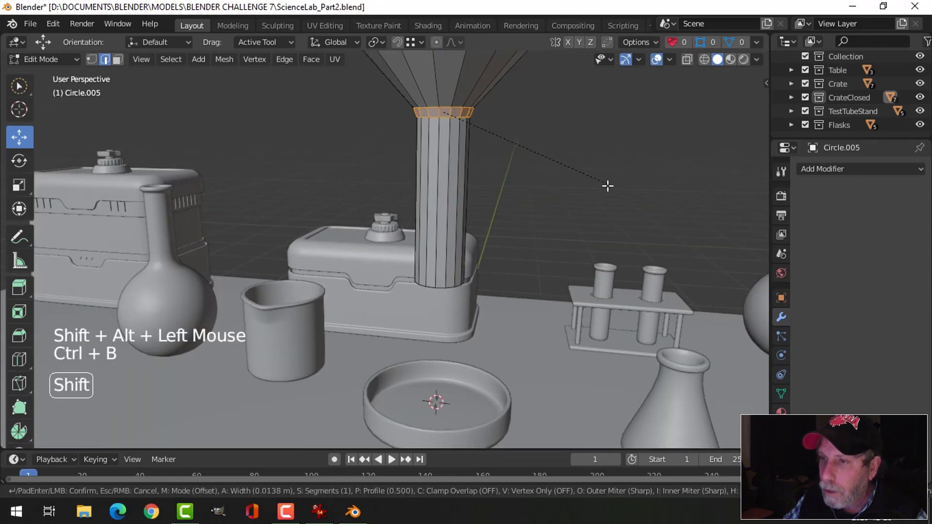
click(624, 222)
key(Tab)
scroll(534, 165, down, 3)
key(alt+a)
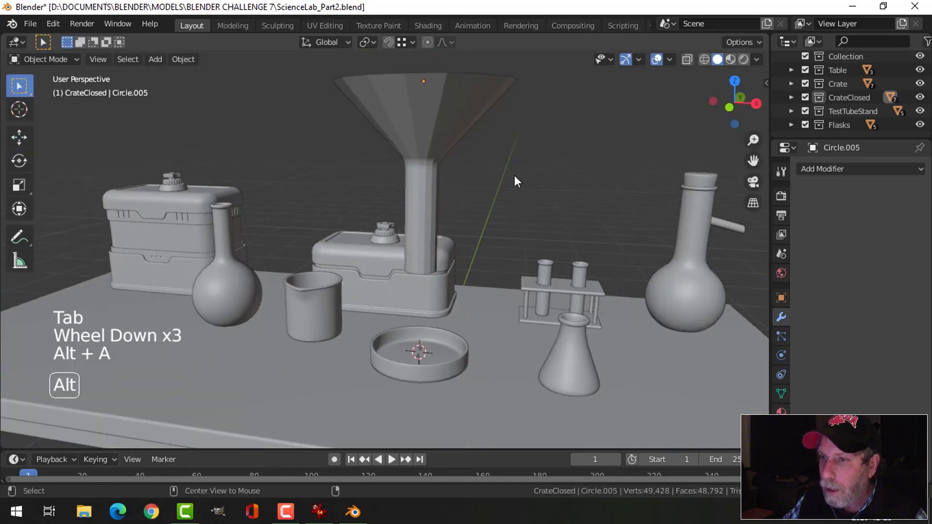
Give the funnel a Solidify modifier with 0.01 m thickness and apply it.
middle_drag(514, 179, 428, 128)
click(453, 128)
click(819, 169)
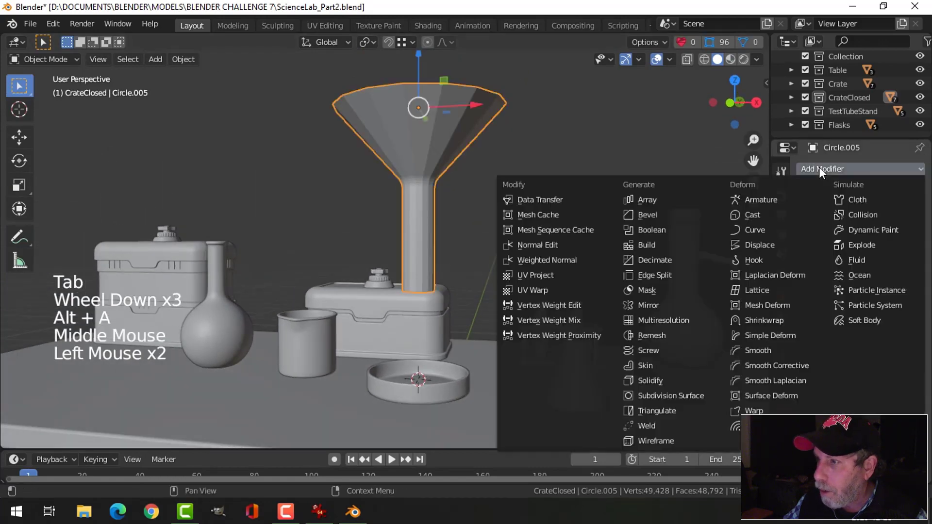
click(655, 382)
middle_drag(556, 196, 552, 218)
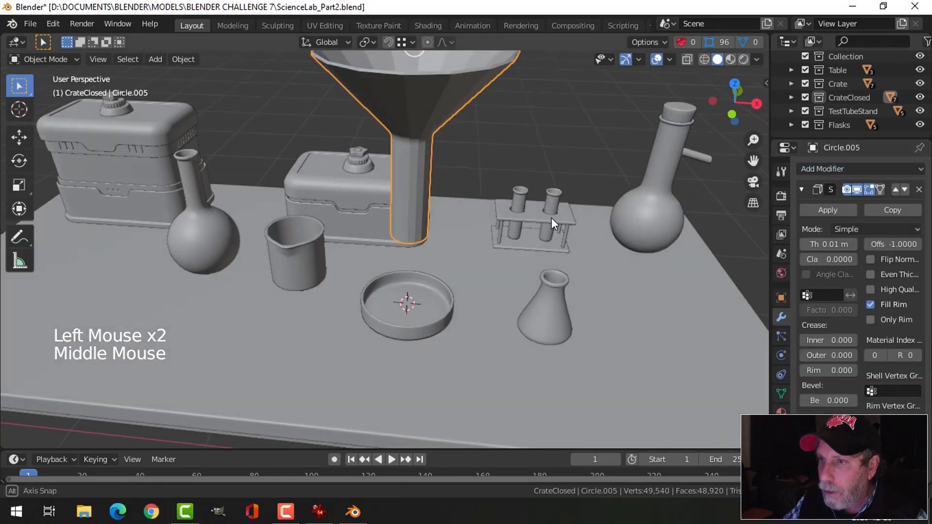
click(808, 209)
Add a Subdivision Surface modifier to the funnel and shade it smooth.
click(814, 165)
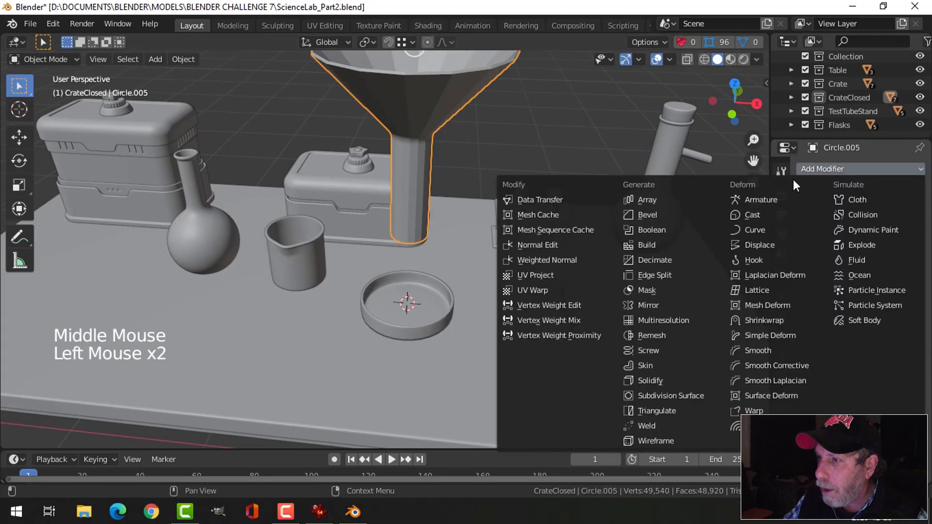
click(663, 394)
middle_drag(559, 204, 475, 145)
right_click(432, 121)
click(432, 121)
middle_drag(537, 144, 524, 161)
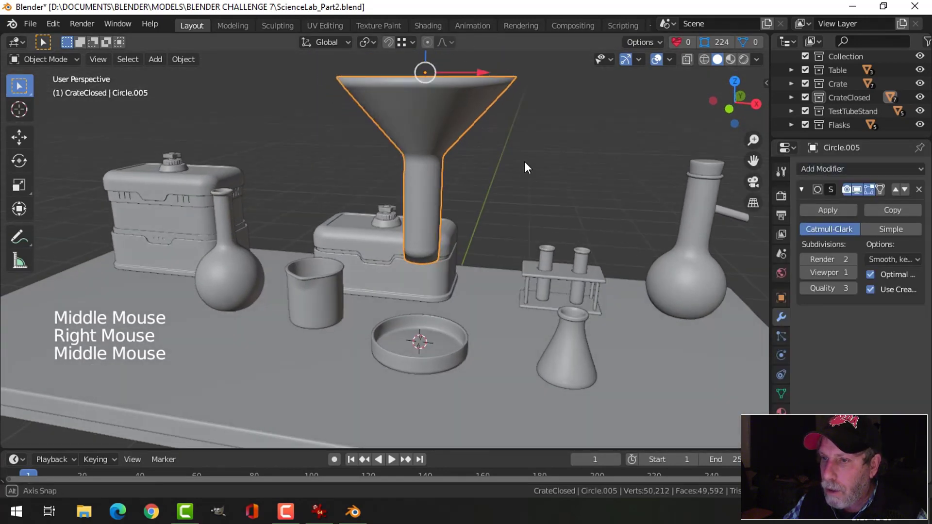
Add a loop cut around the outside of the funnel's cone, slid toward the wide rim with a factor of about 0.63.
scroll(505, 145, down, 1)
middle_drag(481, 133, 445, 217)
scroll(484, 147, up, 2)
scroll(519, 137, down, 3)
key(Tab)
scroll(476, 217, up, 1)
key(alt+a)
key(ctrl+r)
click(439, 213)
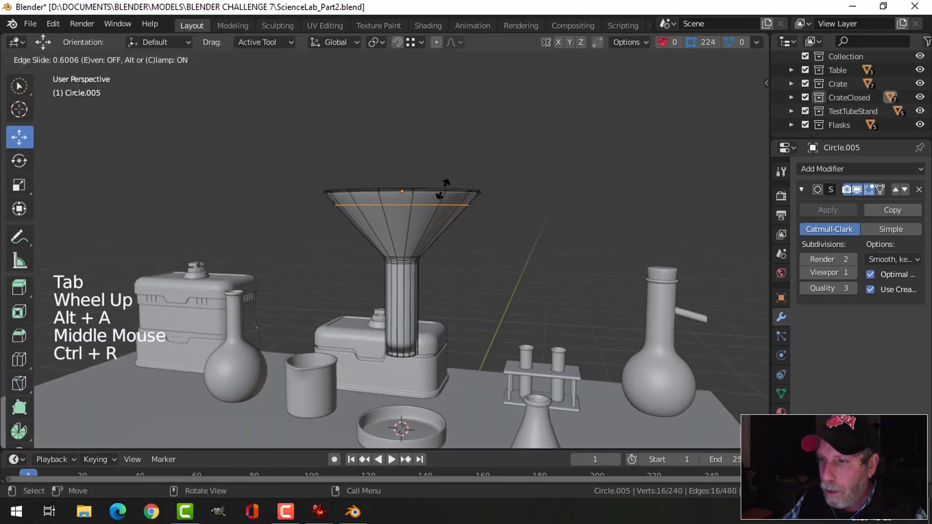
click(442, 189)
Add two loop cuts on the thin face of the funnel's wide rim, slid toward its opposite edges.
middle_drag(459, 176, 466, 185)
scroll(466, 184, up, 2)
scroll(527, 163, up, 3)
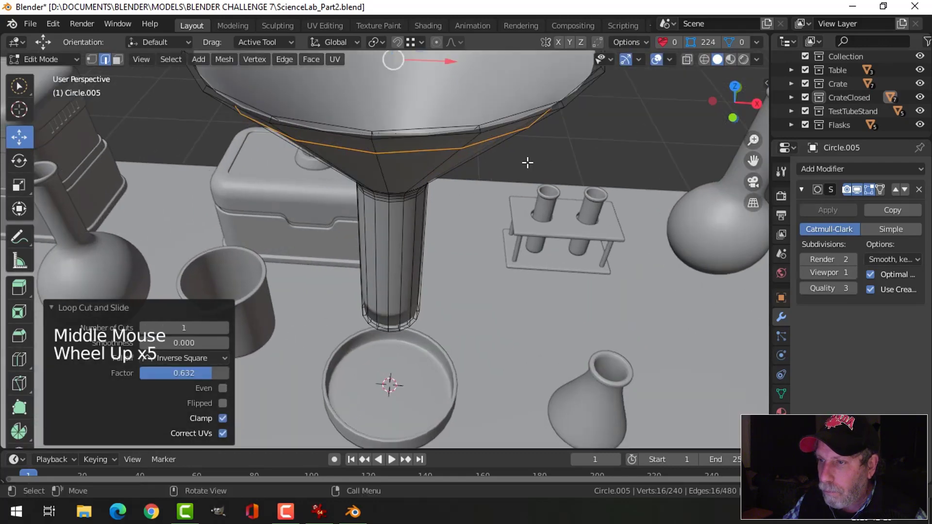
shift+middle_drag(527, 162, 507, 171)
key(alt+a)
key(ctrl+r)
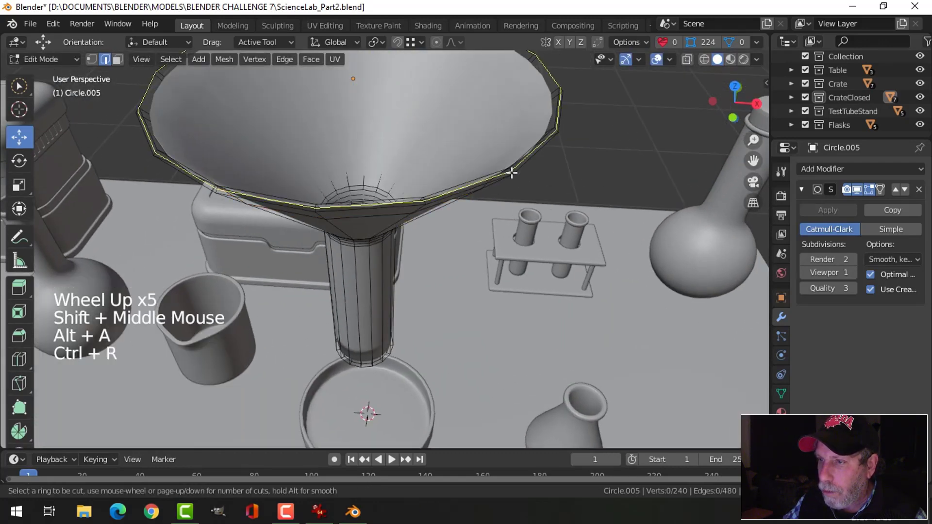
click(513, 172)
click(511, 166)
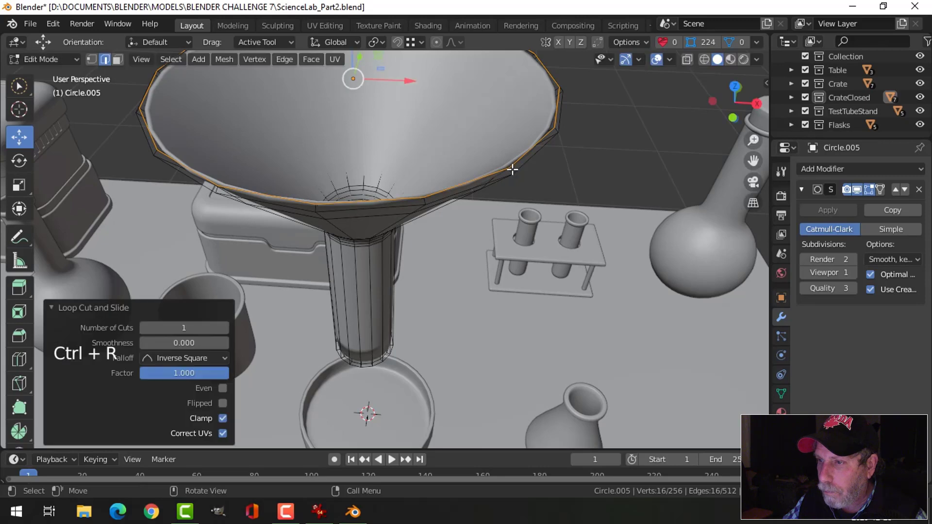
key(ctrl+r)
click(510, 168)
click(543, 208)
key(Tab)
scroll(485, 229, down, 3)
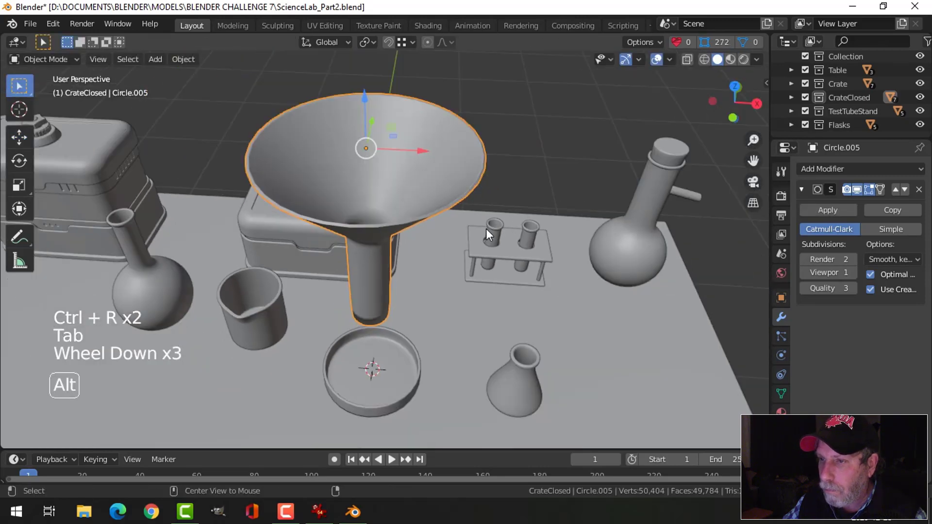
Add a loop cut around the funnel's tube and slide it down close to the tube's open end.
key(alt+a)
middle_drag(486, 228, 452, 163)
scroll(477, 183, down, 1)
scroll(453, 163, up, 1)
middle_drag(455, 220, 401, 215)
scroll(403, 249, up, 1)
scroll(402, 243, up, 1)
click(401, 243)
key(Tab)
key(alt+a)
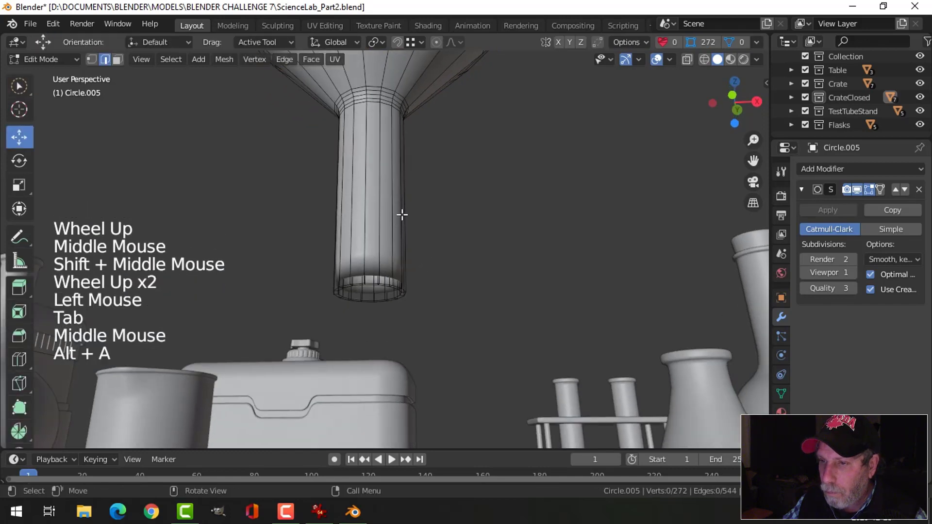
key(ctrl+r)
click(399, 212)
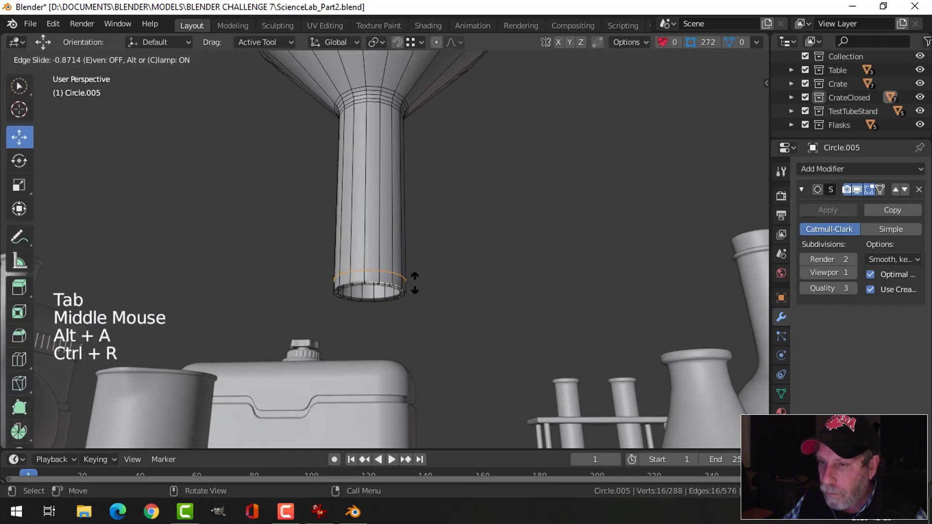
click(415, 283)
key(Tab)
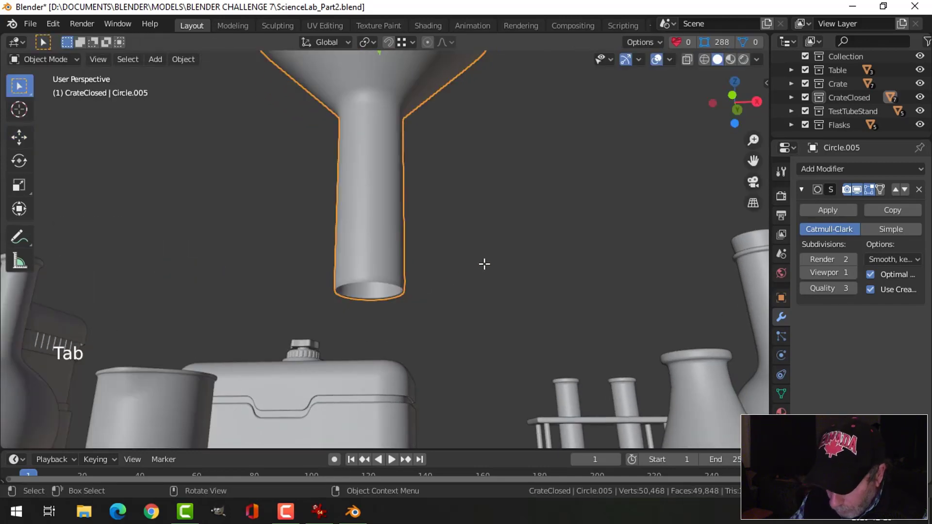
Isolate the funnel in local view and add a loop cut on the tube's end rim, slid to a factor of -0.750.
key(slash)
middle_drag(456, 269, 420, 152)
scroll(448, 240, up, 3)
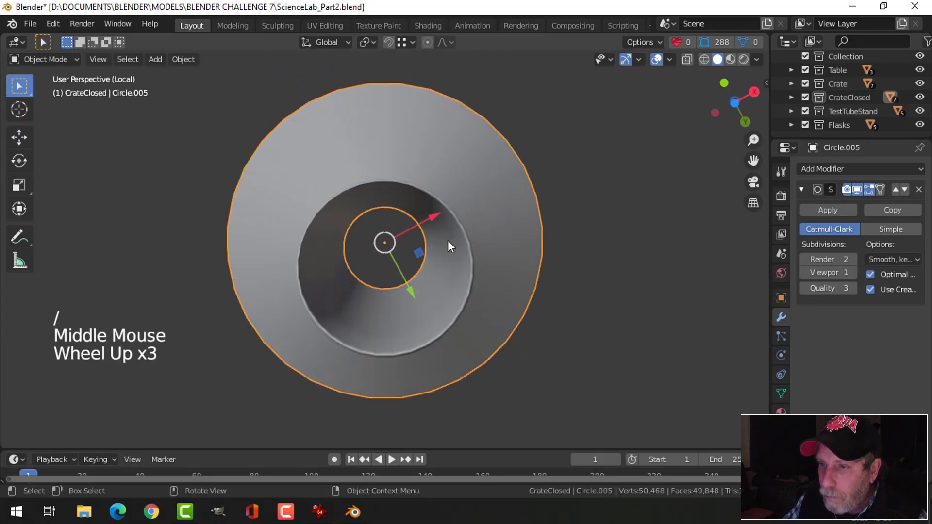
key(Tab)
middle_drag(494, 225, 477, 191)
key(alt+a)
key(ctrl+r)
click(472, 168)
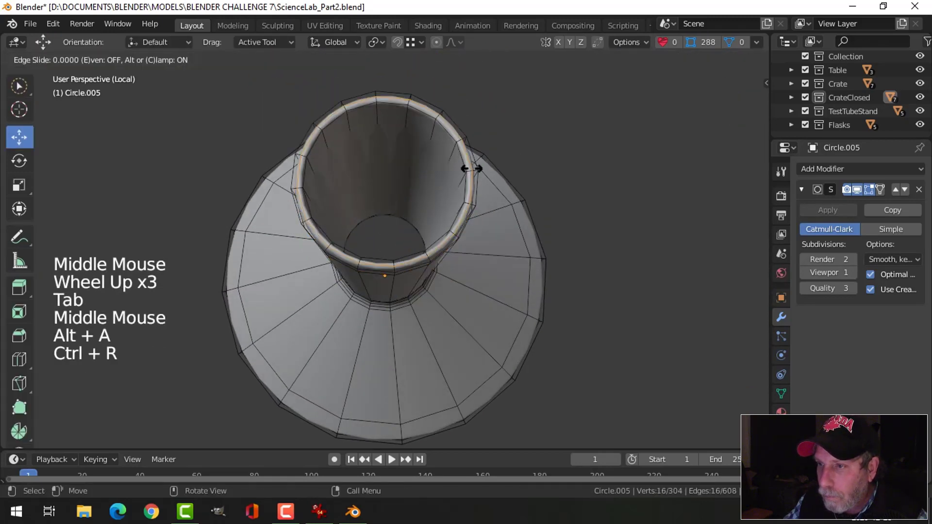
click(476, 170)
Add a second loop cut near the opposite edge of the tube's end rim and exit local view.
key(ctrl+r)
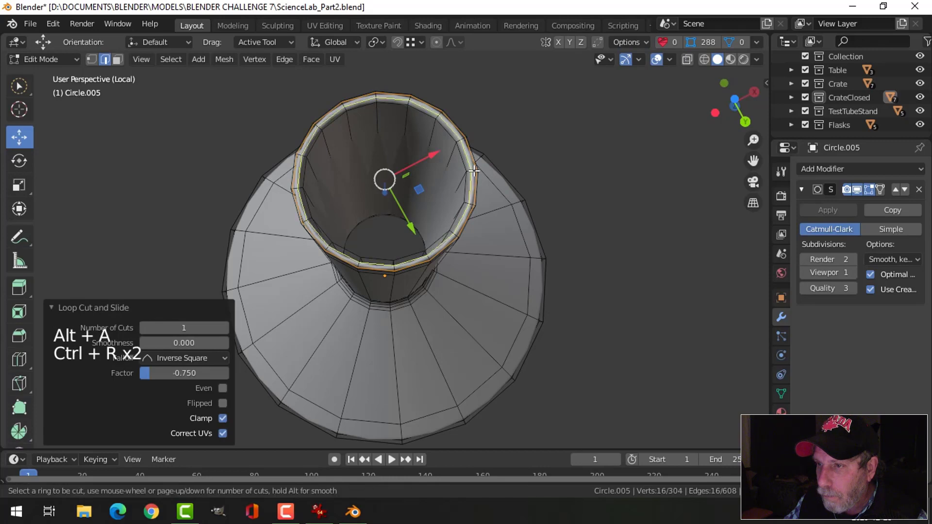
click(471, 168)
click(486, 165)
key(Tab)
scroll(502, 162, down, 4)
key(alt+a)
middle_drag(503, 161, 437, 307)
scroll(437, 306, down, 4)
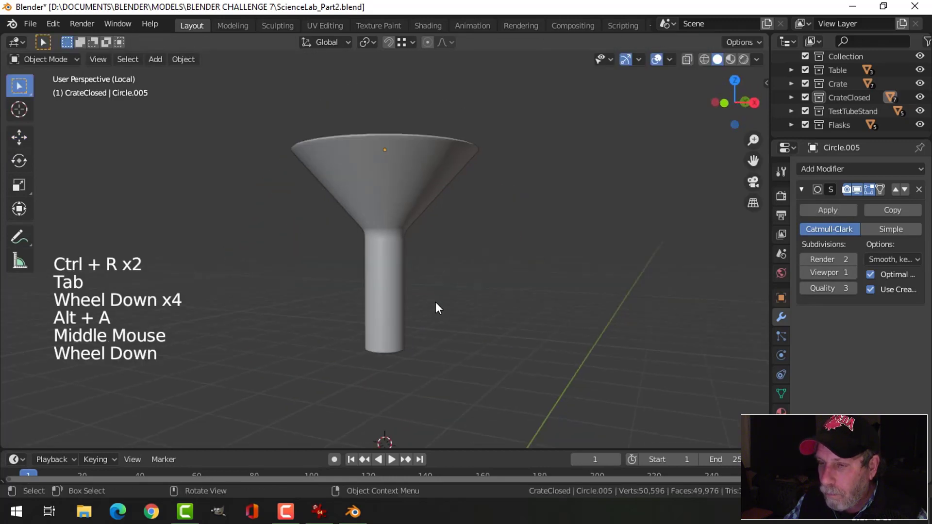
key(KP_Divide)
Scale the funnel's entire mesh down uniformly to 0.327 in edit mode.
click(393, 179)
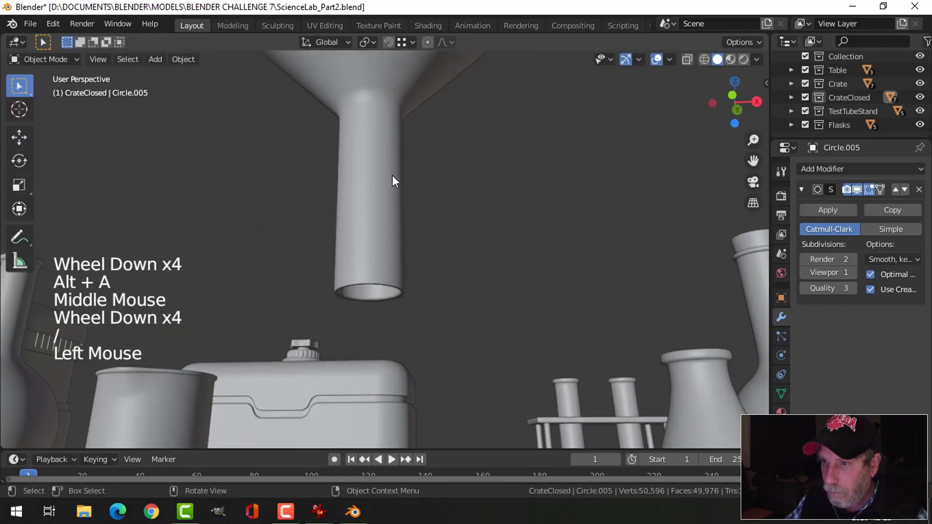
scroll(473, 228, down, 6)
key(Tab)
key(a)
middle_drag(473, 233, 476, 262)
key(s)
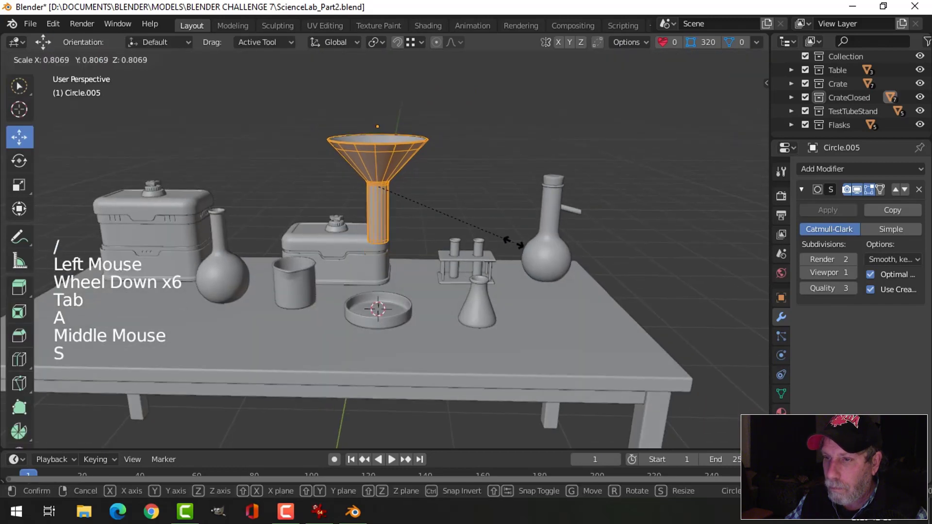
click(416, 229)
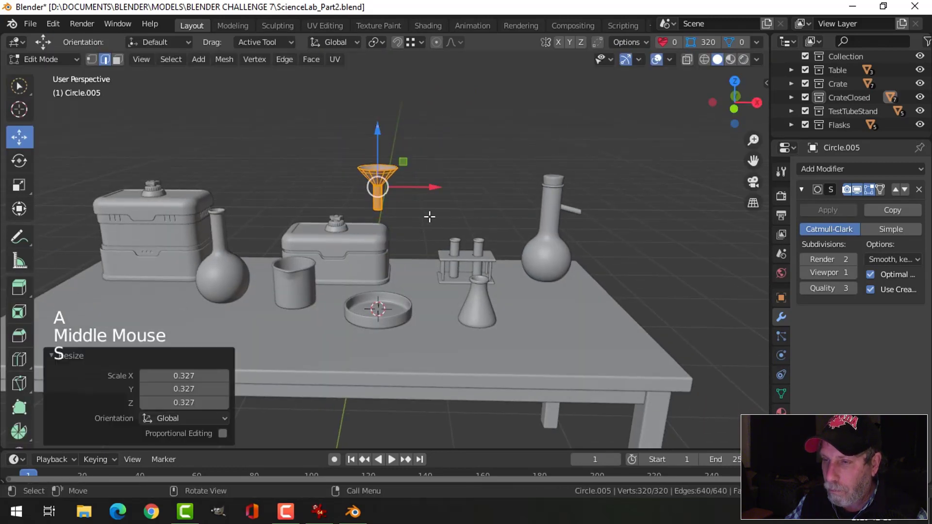
key(Tab)
key(alt+a)
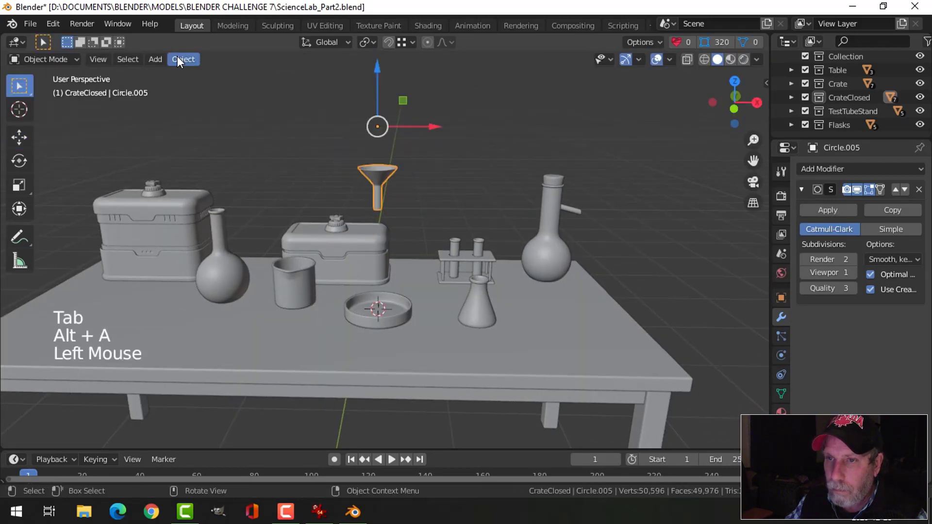
Set the funnel's origin to its geometry and deselect it.
click(178, 58)
mouse_move(233, 87)
click(340, 104)
key(alt+a)
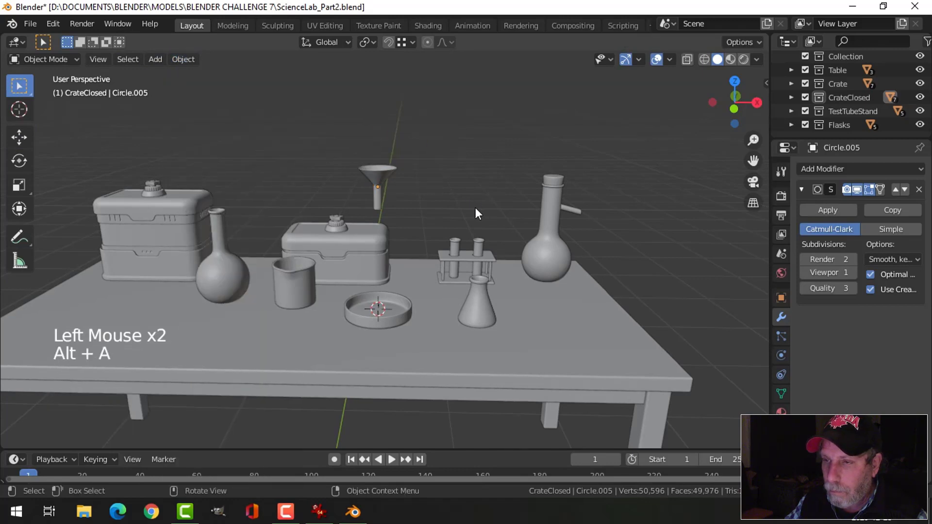
Scale the funnel's whole mesh down uniformly by a further 0.81 in edit mode.
mouse_move(475, 208)
middle_down()
mouse_move(357, 198)
mouse_move(471, 191)
middle_up()
scroll(409, 200, up, 6)
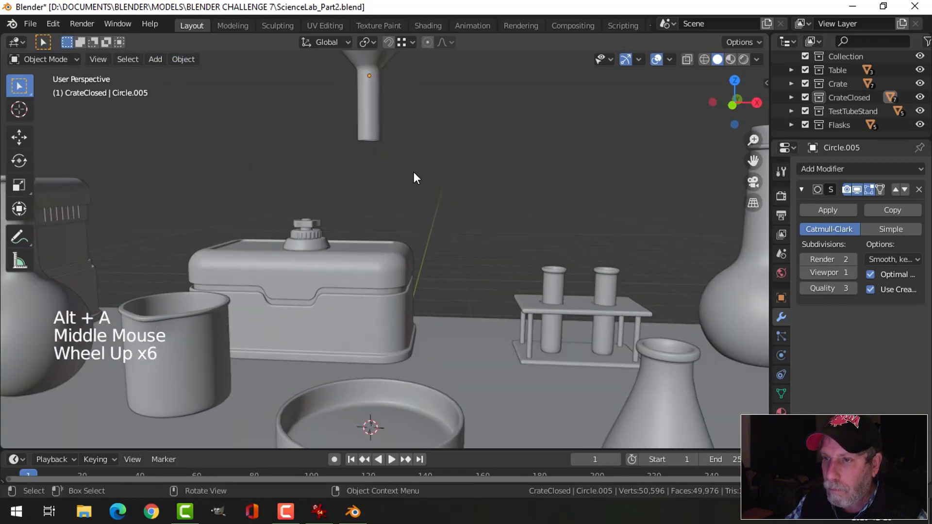
shift+middle_drag(413, 178, 414, 251)
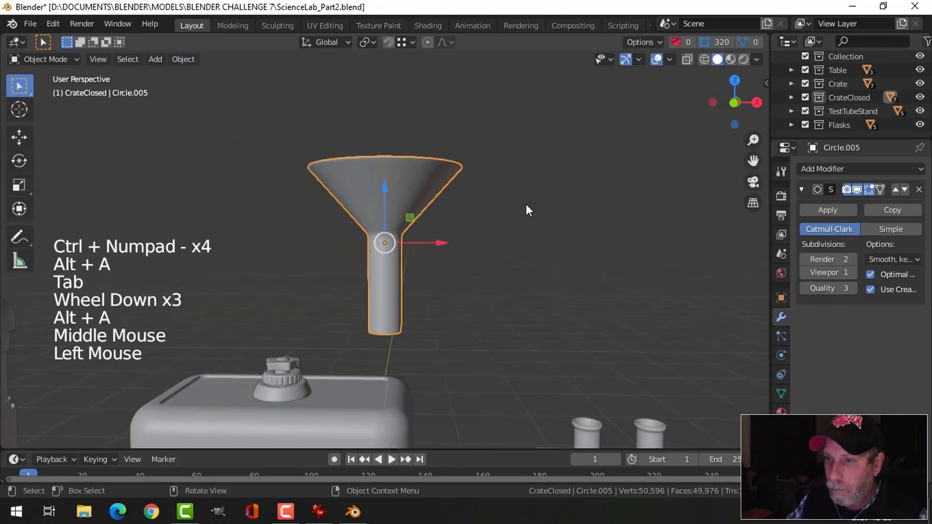
key(Tab)
key(a)
key(s)
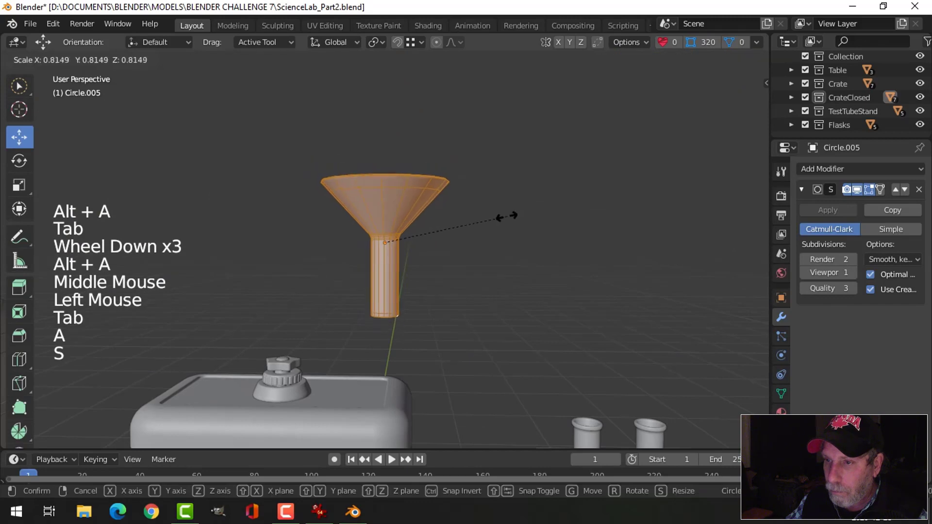
click(505, 216)
scroll(506, 216, down, 2)
middle_drag(505, 216, 496, 253)
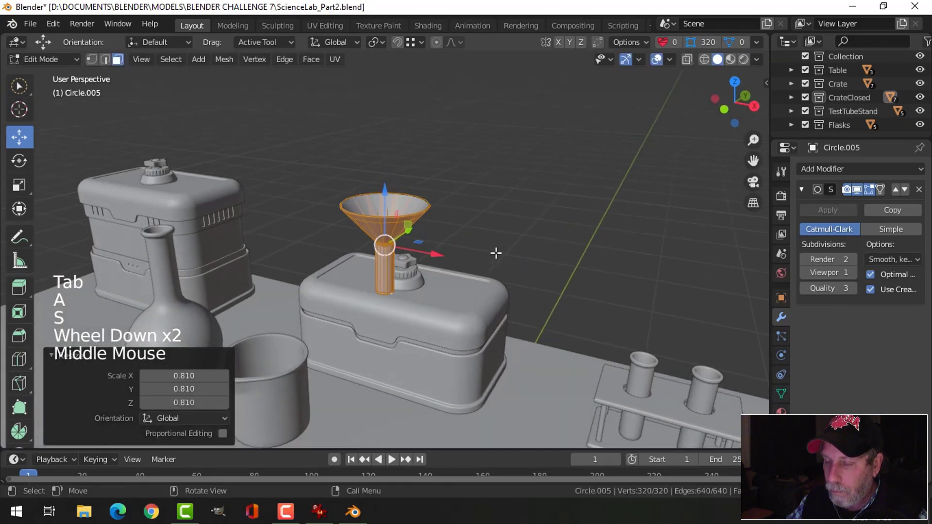
Narrow the funnel's whole mesh by scaling it in X and Y only, keeping its height, and leave edit mode.
key(s)
key(shift+z)
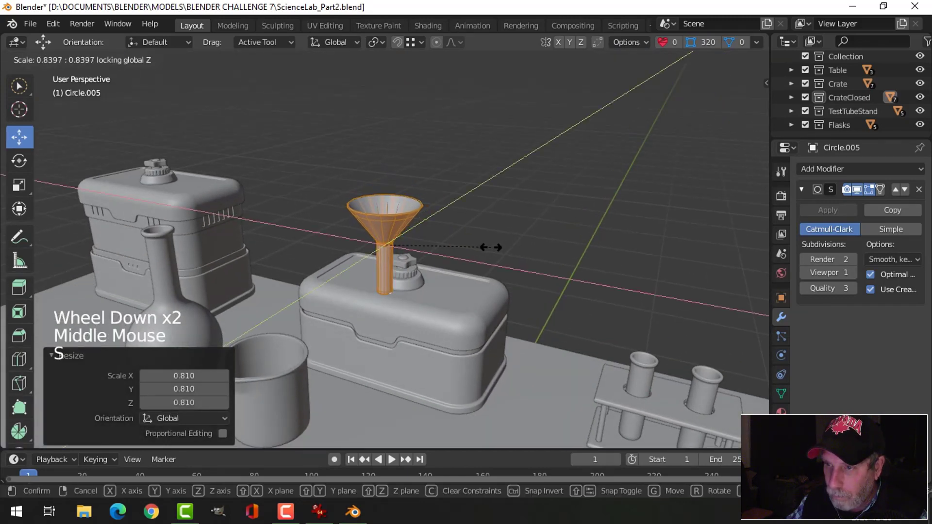
click(485, 247)
key(alt+a)
key(Tab)
key(alt+a)
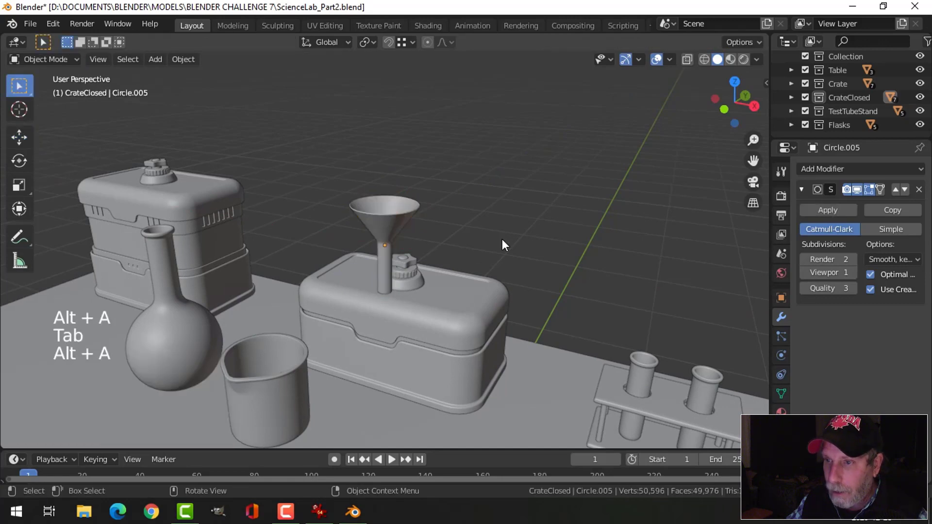
Lengthen the funnel's tube by moving its lower end downward in wireframe front view, and return to solid shading.
scroll(502, 239, down, 4)
middle_drag(502, 239, 453, 263)
scroll(454, 263, up, 4)
click(382, 223)
middle_drag(382, 222, 445, 248)
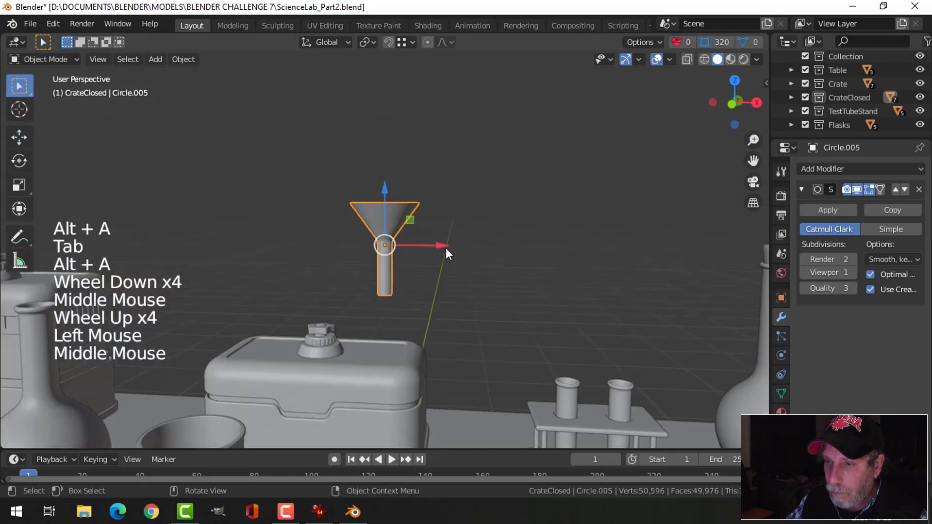
key(Tab)
scroll(455, 266, up, 3)
key(alt+a)
key(KP_1)
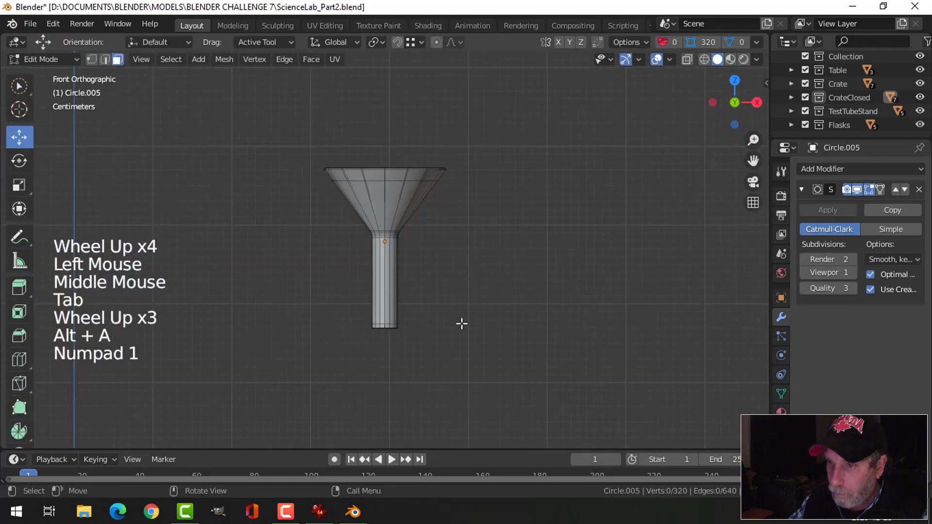
key(z)
key(b)
drag(362, 336, 389, 307)
key(Tab)
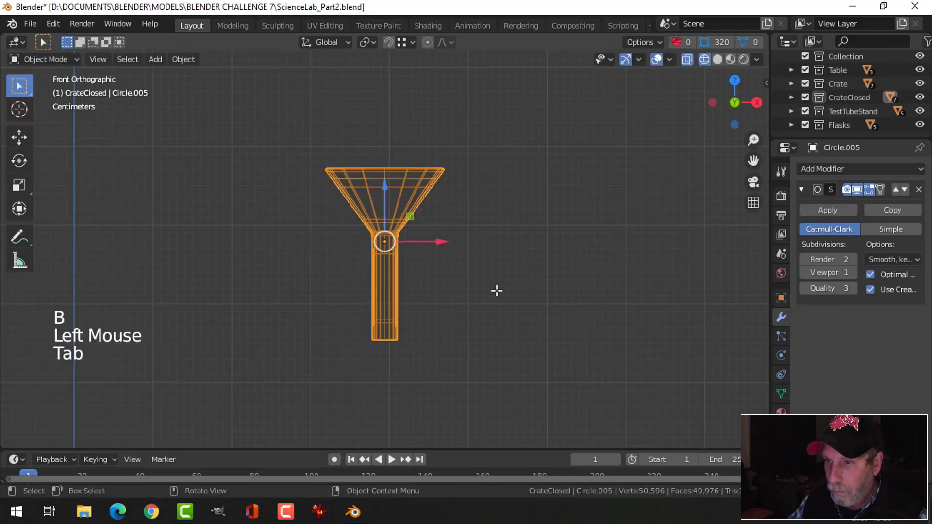
key(alt+a)
scroll(494, 293, down, 3)
click(410, 217)
key(z)
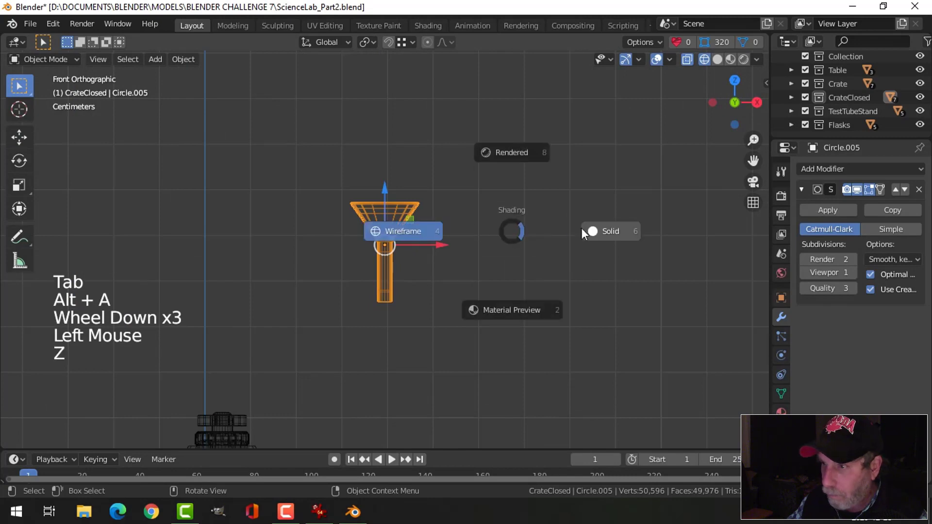
Rotate the funnel 180° about the global X axis so that its cone faces down.
scroll(518, 251, down, 2)
scroll(518, 252, down, 1)
middle_drag(518, 252, 460, 273)
key(alt+a)
scroll(454, 274, down, 1)
scroll(398, 243, down, 1)
click(388, 240)
scroll(461, 262, up, 3)
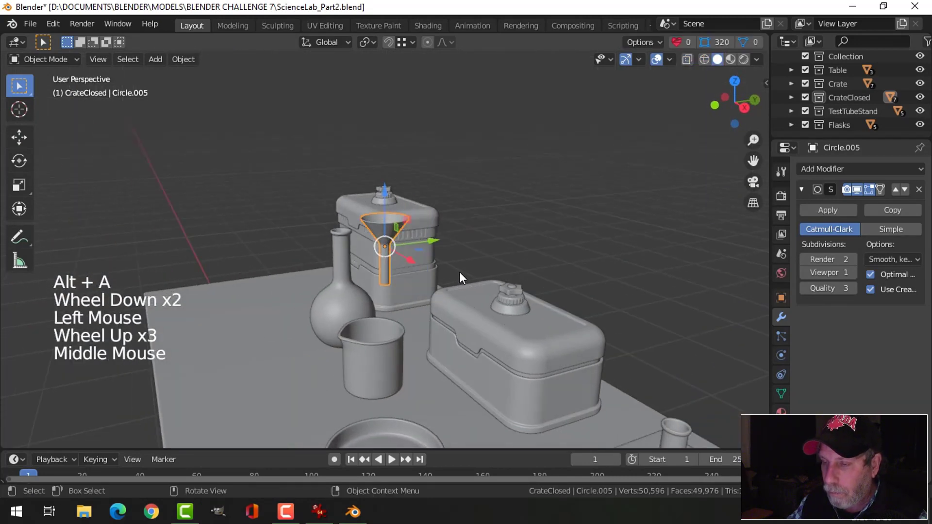
key(r)
key(x)
key(1)
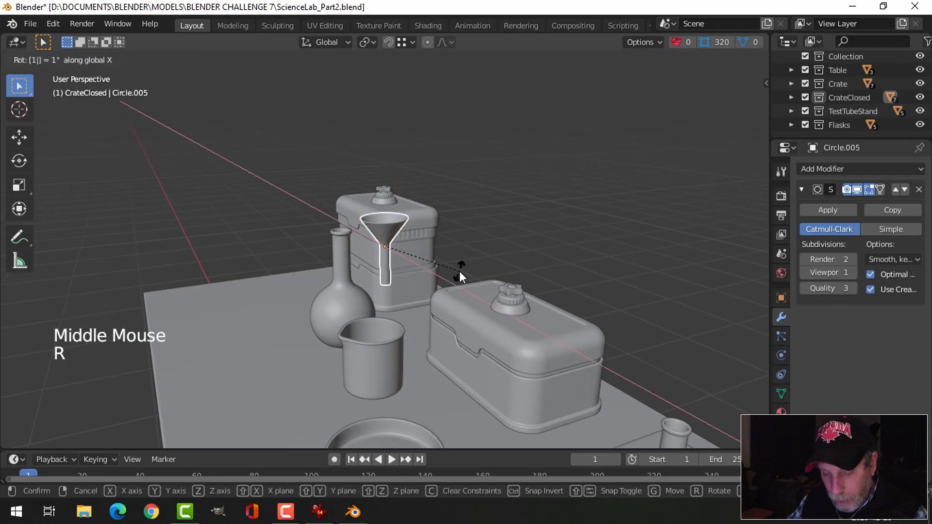
key(8)
key(0)
key(Return)
middle_drag(460, 271, 497, 272)
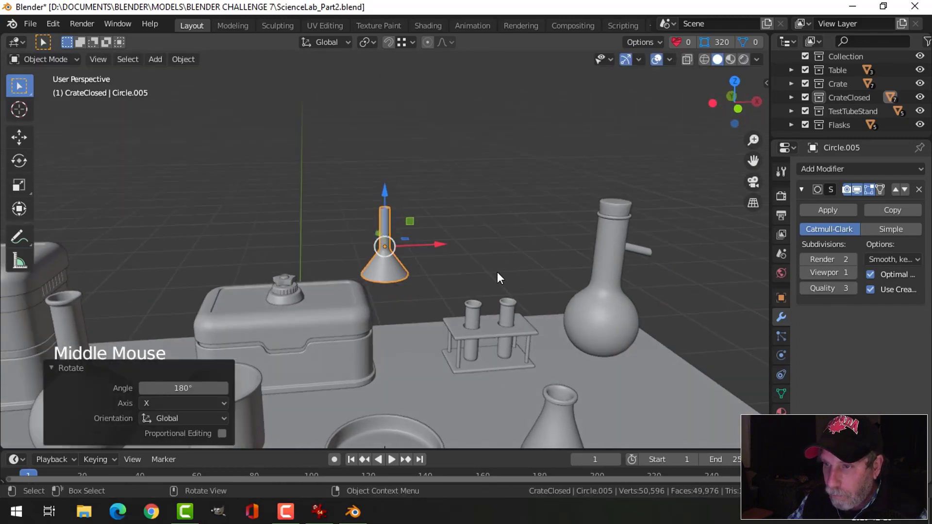
Move the funnel onto the tabletop in front view, about 0.339 m along X and -0.754 m along Z.
scroll(494, 274, down, 3)
key(KP_1)
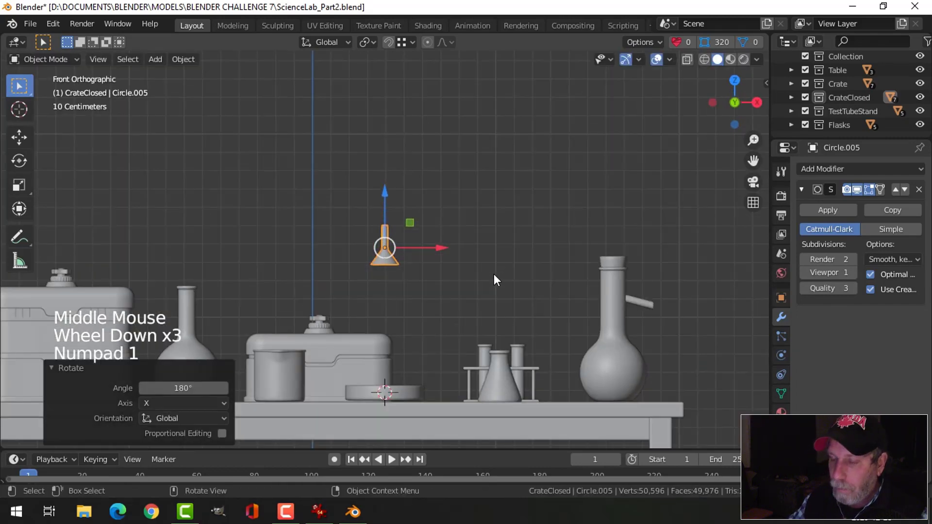
scroll(493, 275, down, 2)
key(g)
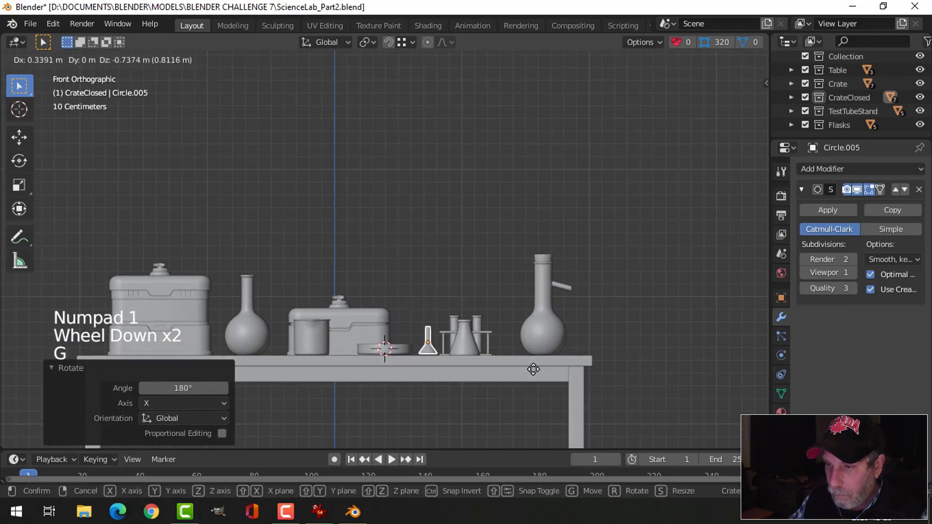
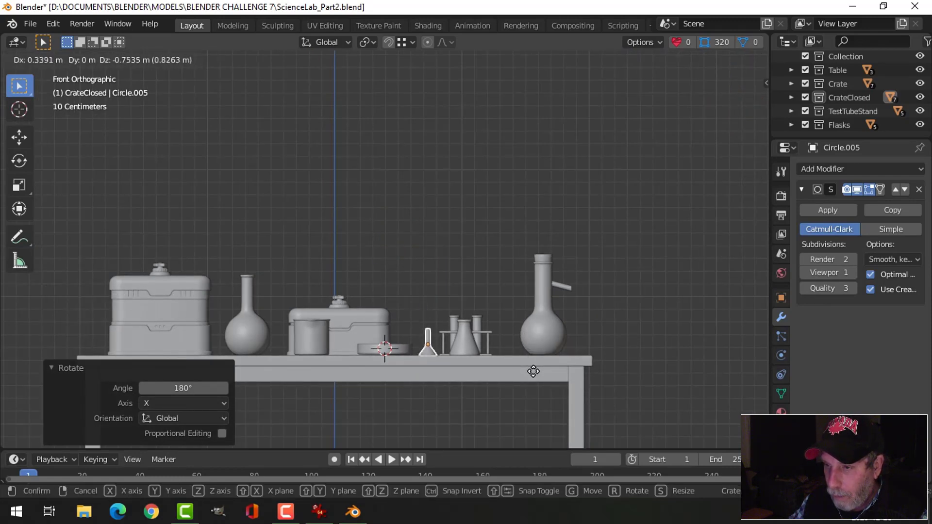
click(534, 372)
Scale the funnel up uniformly to 1.116 and adjust its height so it rests on the tabletop.
scroll(548, 353, up, 3)
shift+middle_drag(547, 353, 525, 265)
scroll(566, 327, up, 3)
shift+middle_drag(566, 327, 508, 257)
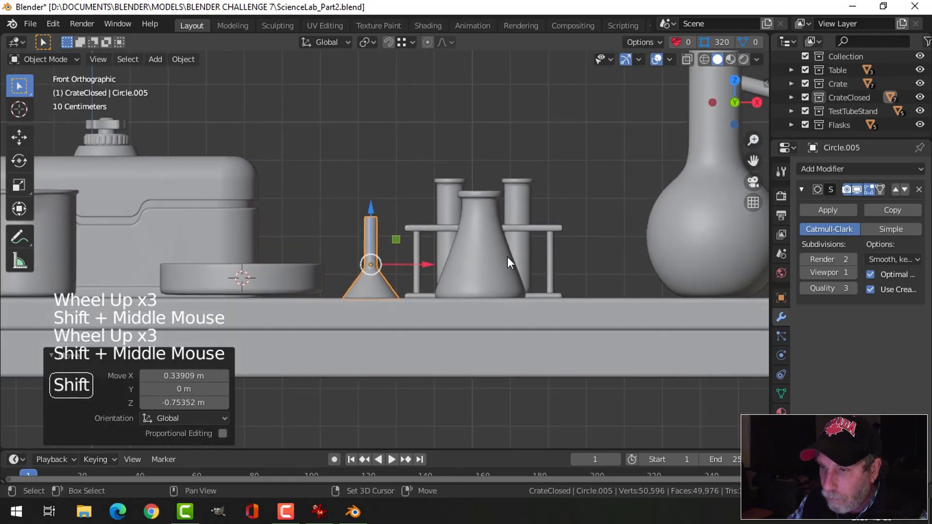
key(s)
click(418, 246)
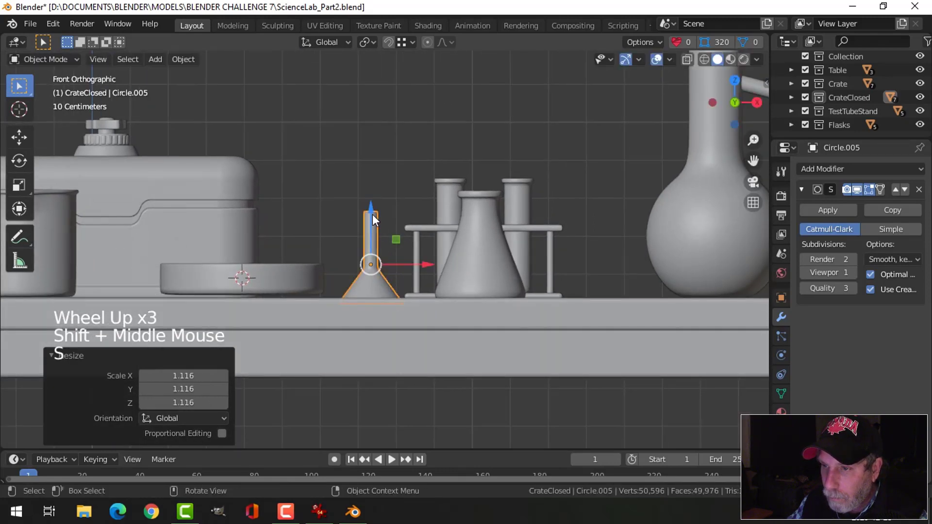
drag(372, 219, 371, 223)
key(alt+a)
Move the funnel backward along the Y axis on the table, behind the gap between the dish and the conical flask.
scroll(479, 237, down, 3)
middle_drag(479, 237, 391, 299)
scroll(390, 298, up, 3)
click(373, 279)
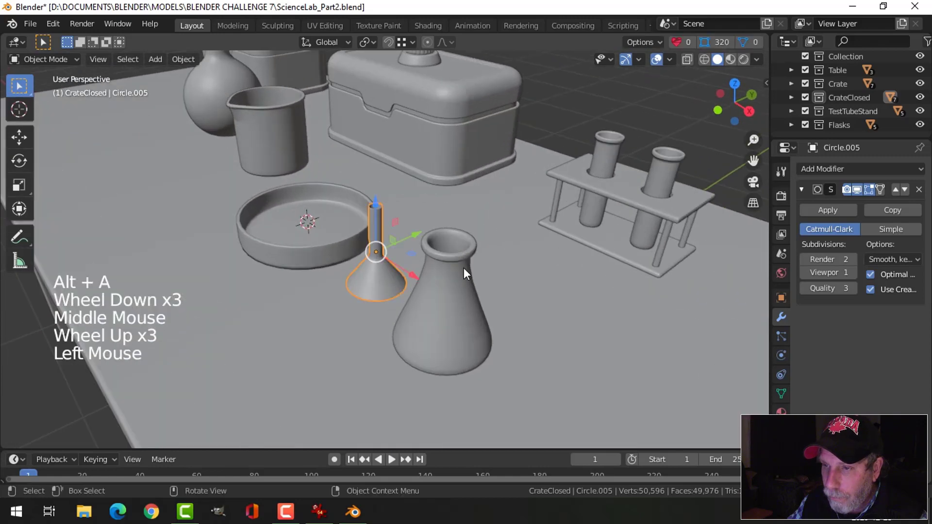
middle_drag(464, 267, 464, 257)
drag(444, 248, 507, 250)
key(alt+a)
Move the funnel and the beaker into the Flasks collection.
middle_drag(506, 251, 481, 246)
click(387, 273)
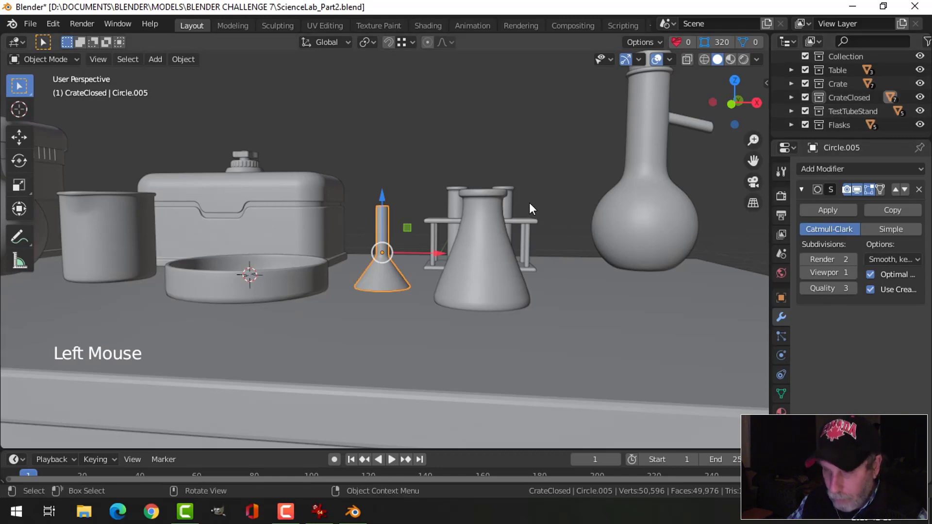
key(m)
click(506, 207)
key(alt+a)
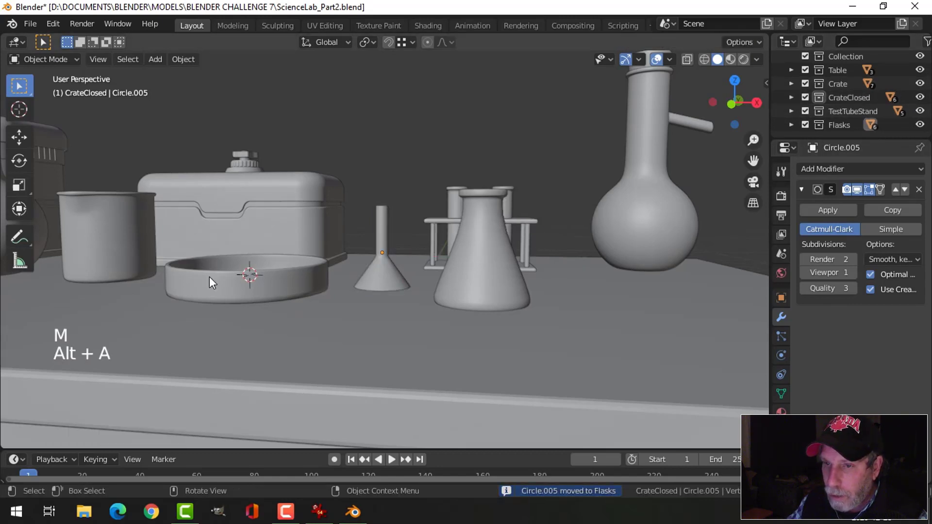
click(125, 234)
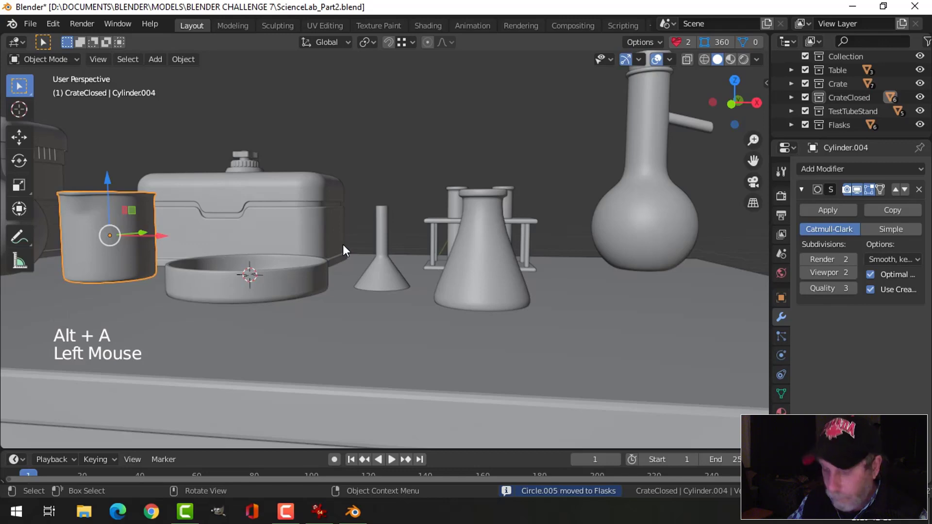
key(m)
click(322, 241)
Narrow the beaker's whole mesh horizontally in edit mode, keeping its height, and deselect it.
middle_drag(153, 237, 410, 195)
key(Tab)
key(a)
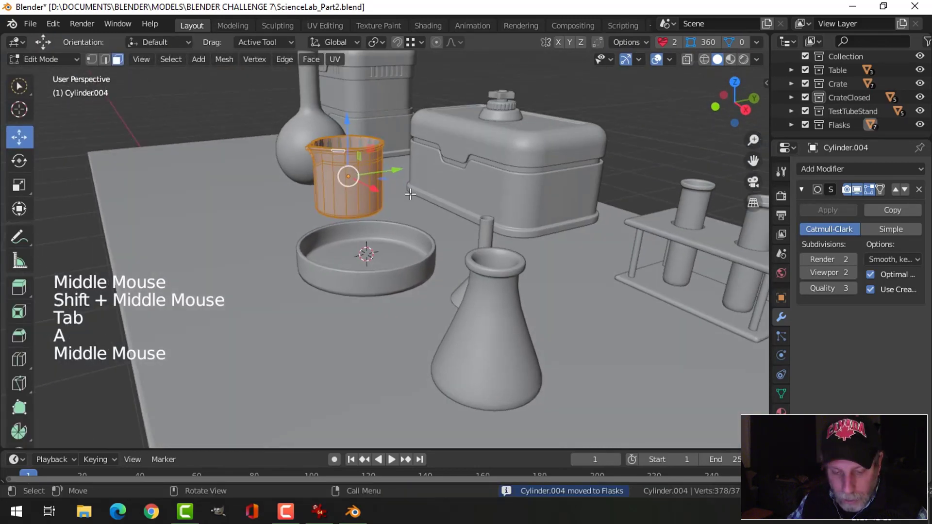
key(s)
click(396, 191)
key(alt+a)
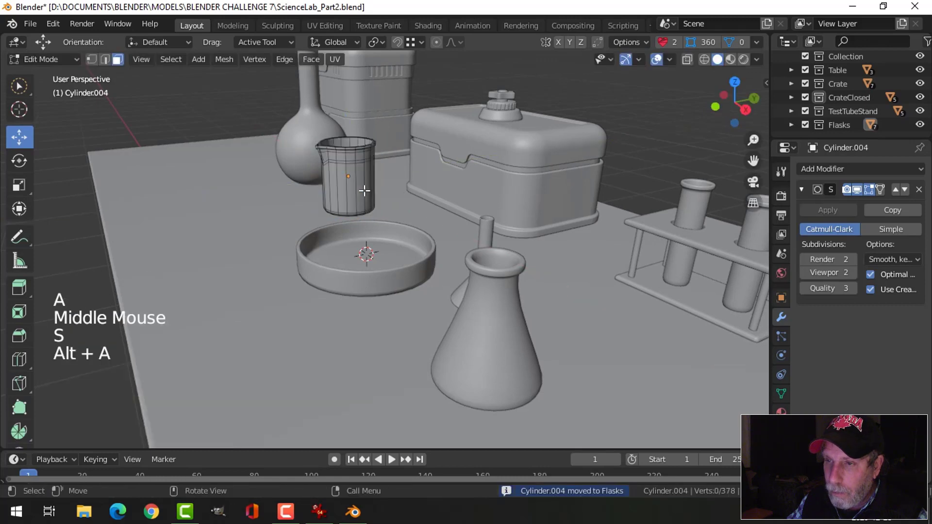
key(Tab)
key(alt+a)
Exclude and re-include the Flasks collection to check which objects on the table belong to it.
scroll(352, 190, down, 2)
middle_drag(351, 190, 427, 197)
scroll(310, 236, down, 3)
shift+middle_drag(310, 236, 359, 235)
middle_drag(359, 234, 412, 231)
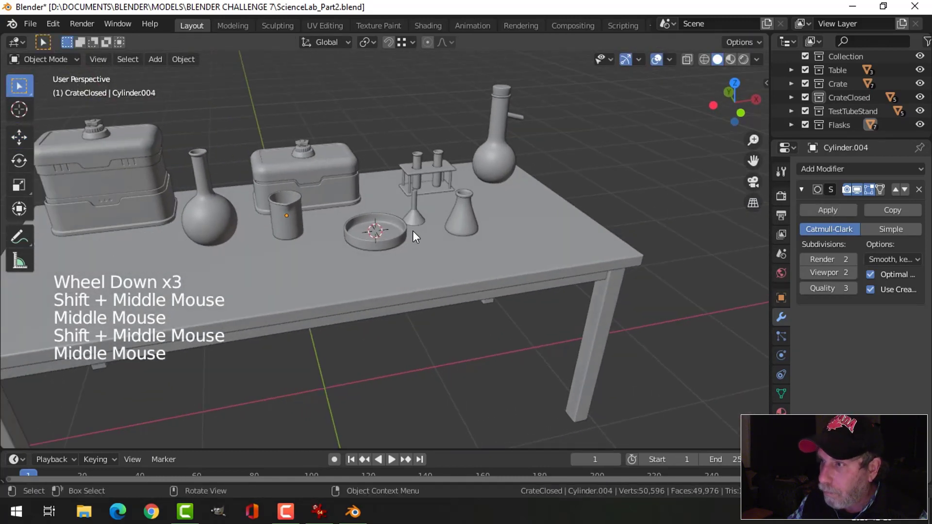
click(806, 124)
click(806, 124)
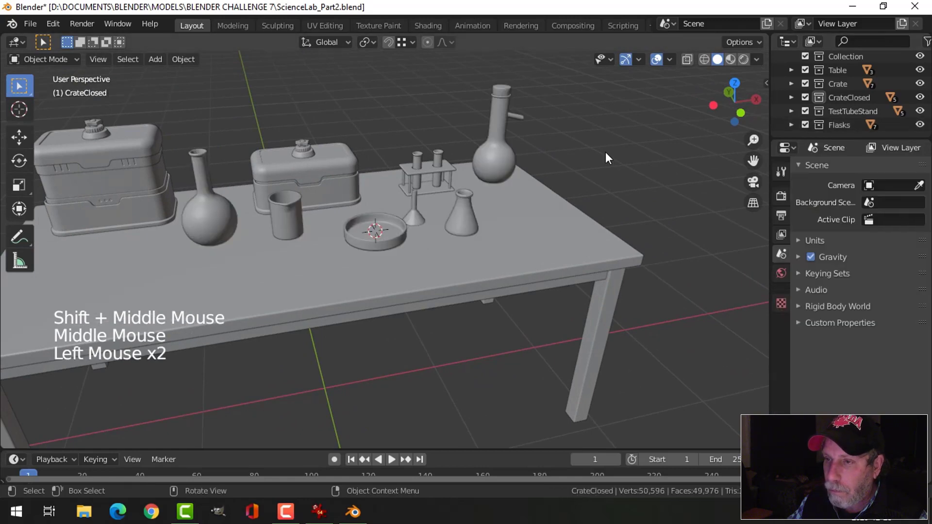
Examine the table and the arrangement and proportions of the lab equipment on it from several angles.
scroll(453, 164, up, 2)
scroll(456, 206, down, 3)
key(alt+a)
scroll(456, 205, down, 2)
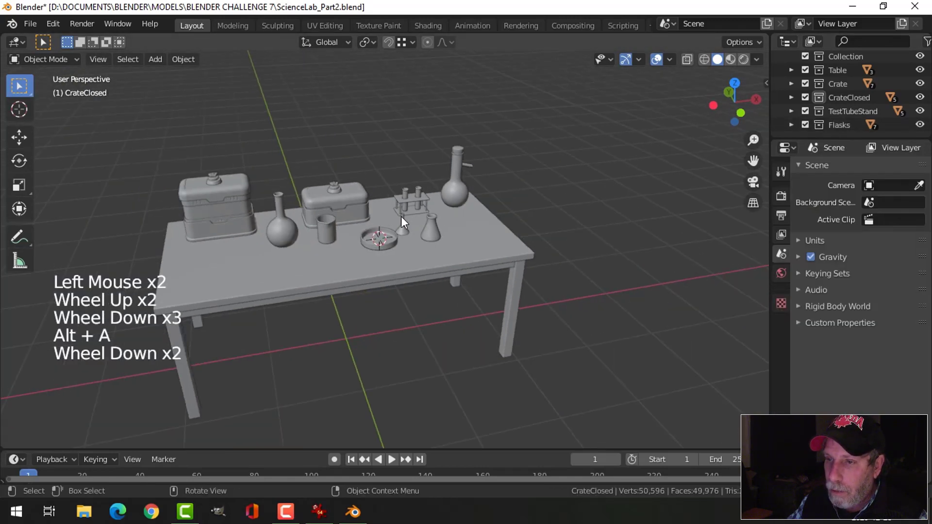
shift+middle_drag(401, 217, 440, 255)
scroll(558, 173, up, 3)
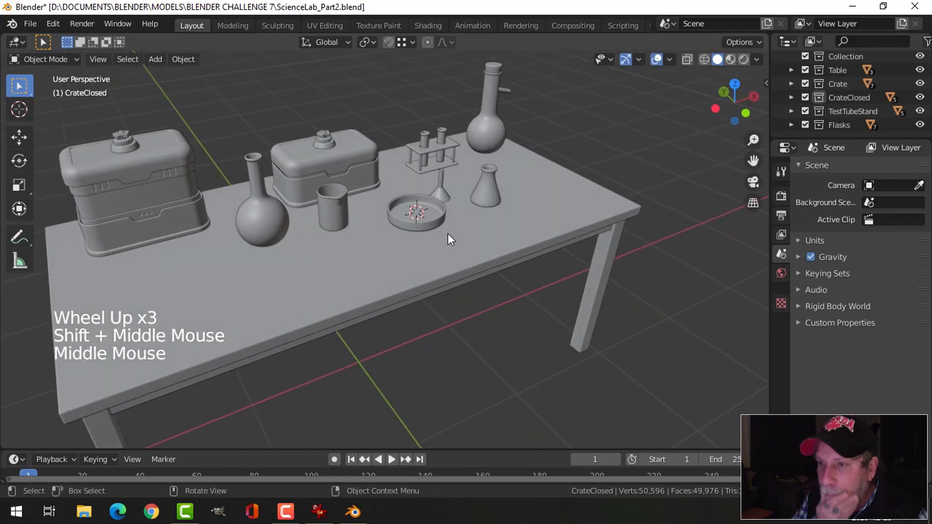
scroll(447, 235, down, 1)
shift+middle_drag(448, 235, 406, 238)
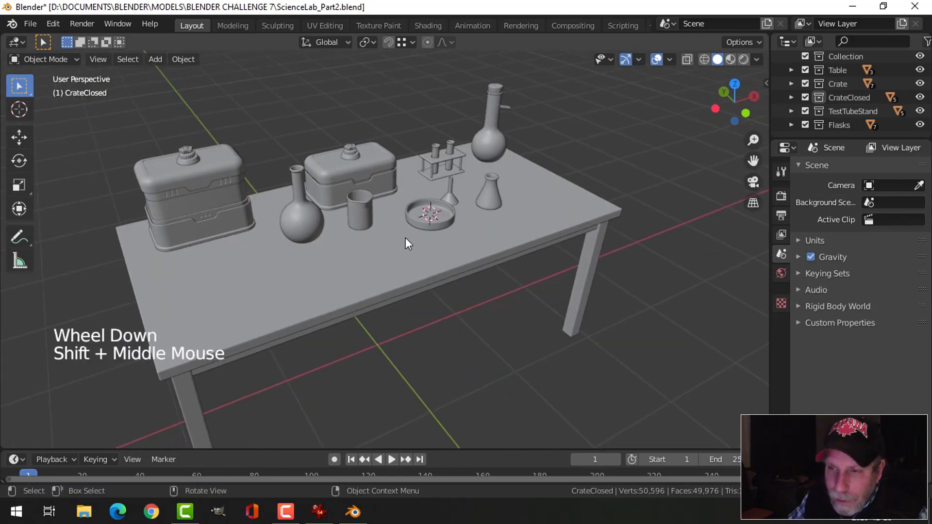
shift+middle_drag(343, 264, 410, 250)
scroll(464, 243, down, 2)
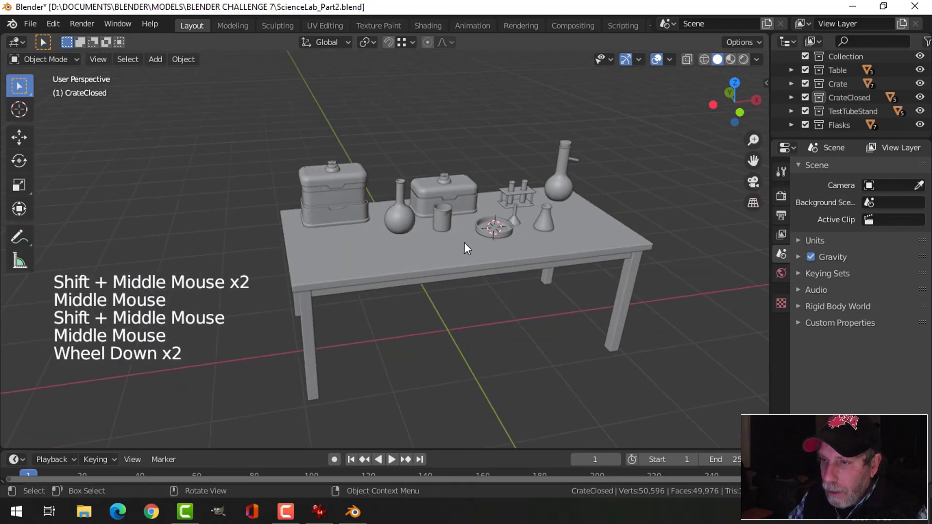
shift+middle_drag(464, 242, 432, 245)
middle_drag(432, 246, 398, 270)
Add an 18-vertex cylinder without caps at the world origin and move it -2.6142 m along Y.
key(shift+c)
key(shift+a)
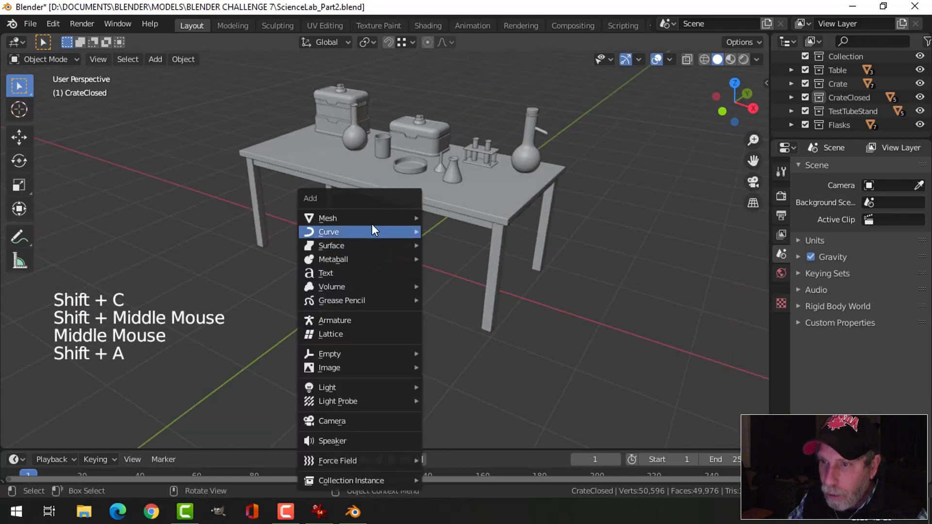
mouse_move(371, 221)
click(453, 286)
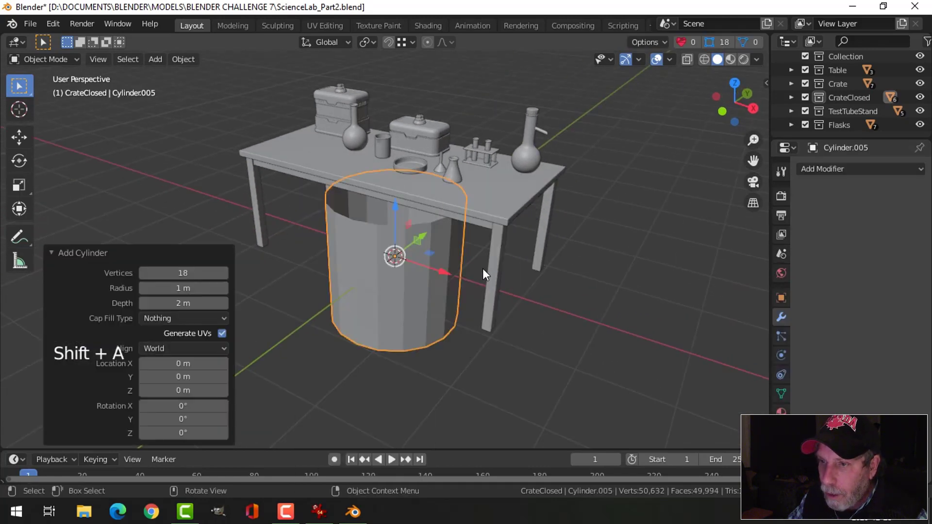
scroll(483, 269, down, 2)
drag(427, 236, 389, 299)
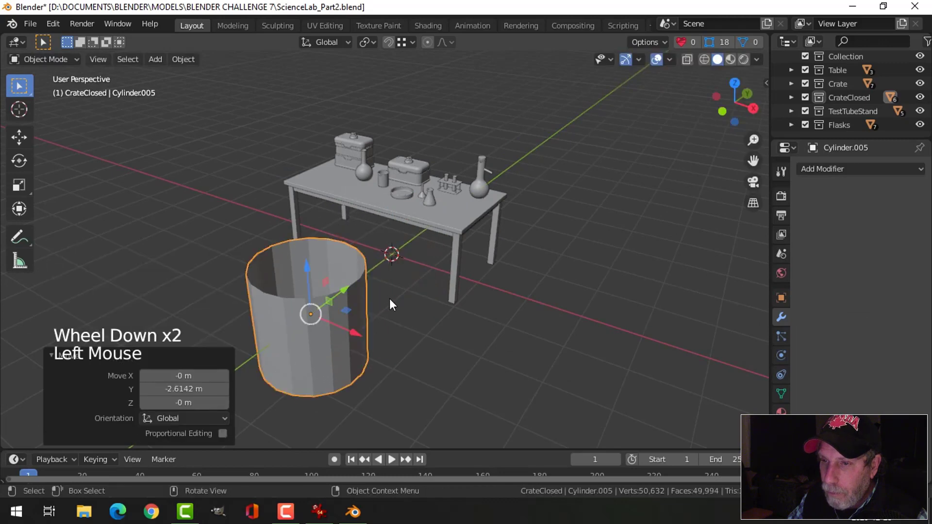
Scale the new cylinder's mesh to about 0.16 in X and Y, and scale it uniformly to 0.574.
key(Tab)
middle_drag(391, 296, 420, 280)
key(s)
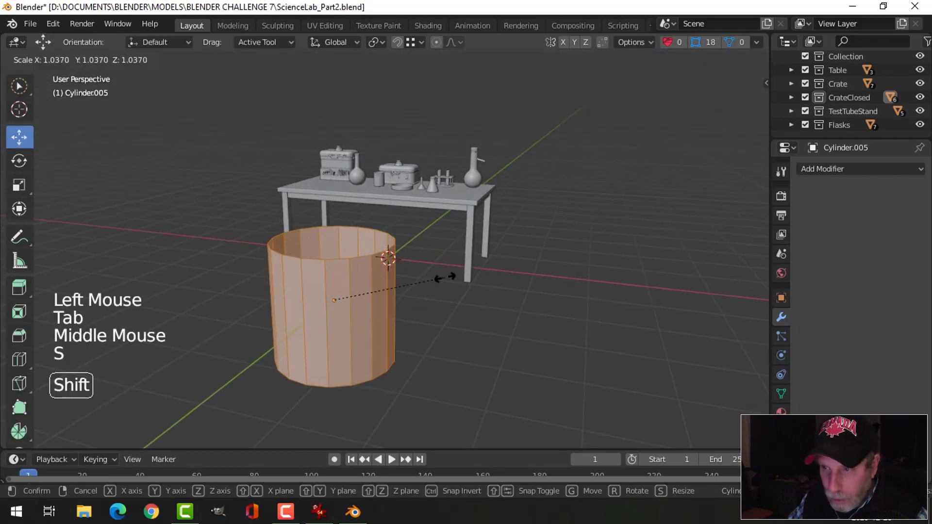
key(shift+z)
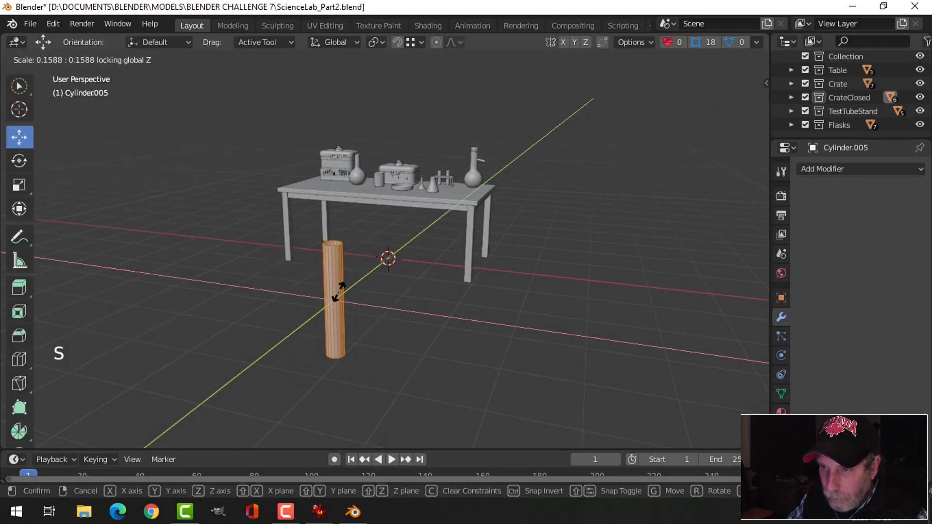
click(337, 293)
key(s)
click(384, 289)
Slim the cylinder further by scaling its mesh to 0.796 in X and Y only.
key(KP_Decimal)
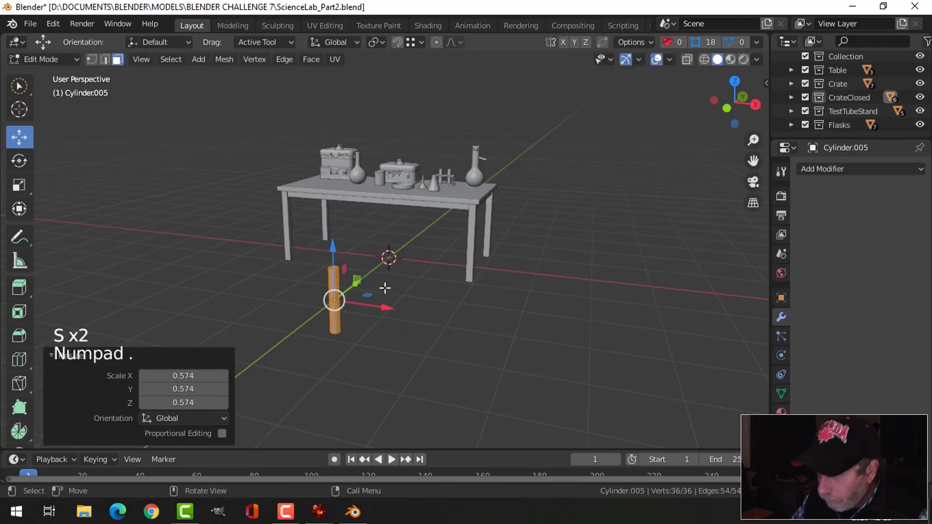
scroll(456, 262, down, 3)
middle_drag(456, 262, 460, 265)
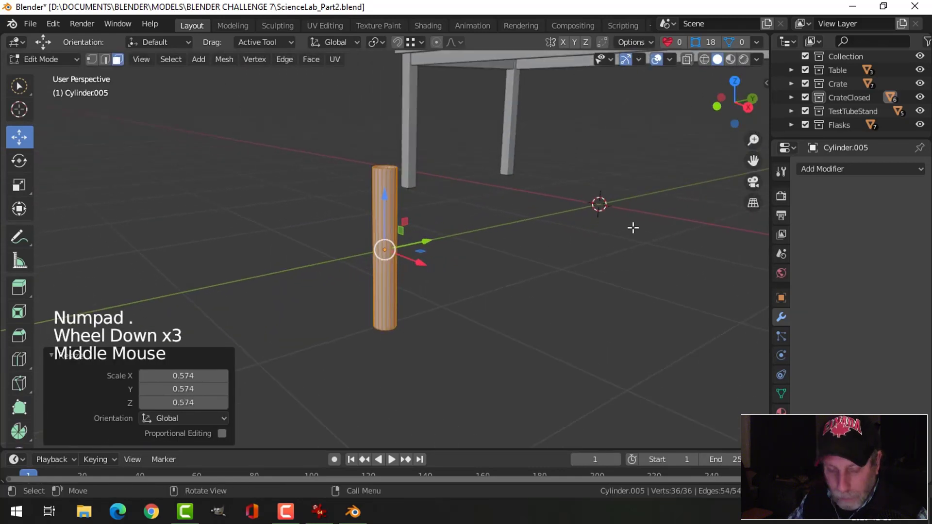
key(s)
key(shift+z)
click(534, 227)
middle_drag(534, 227, 539, 228)
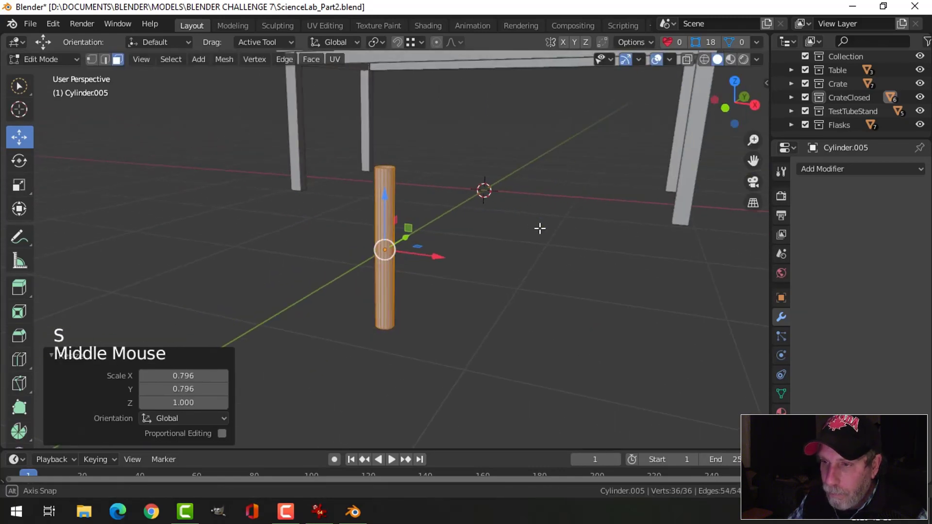
scroll(540, 229, down, 3)
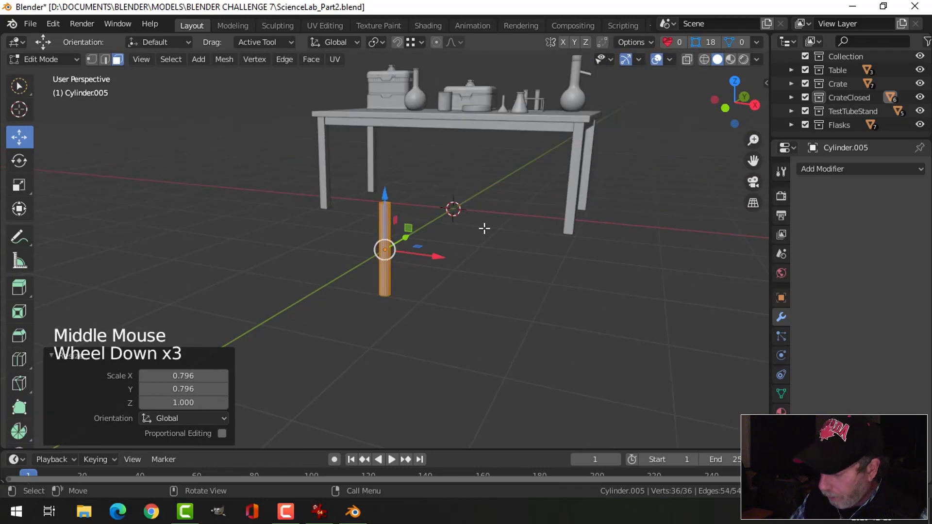
Move the cylinder's mesh -1.239 m in X and 2.1931 m in Y, and raise it 2.0365 m to the tabletop beside the crates.
key(KP_7)
scroll(483, 227, down, 3)
key(g)
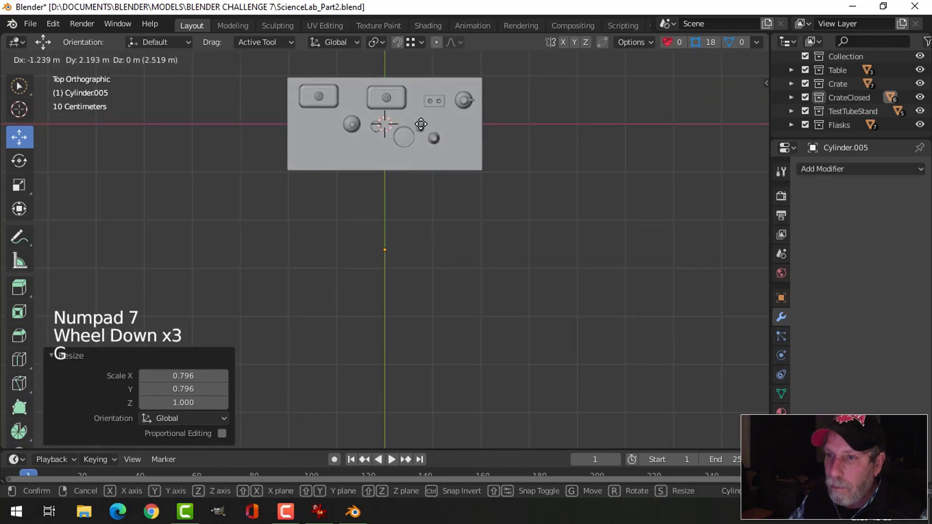
click(420, 124)
key(KP_1)
key(g)
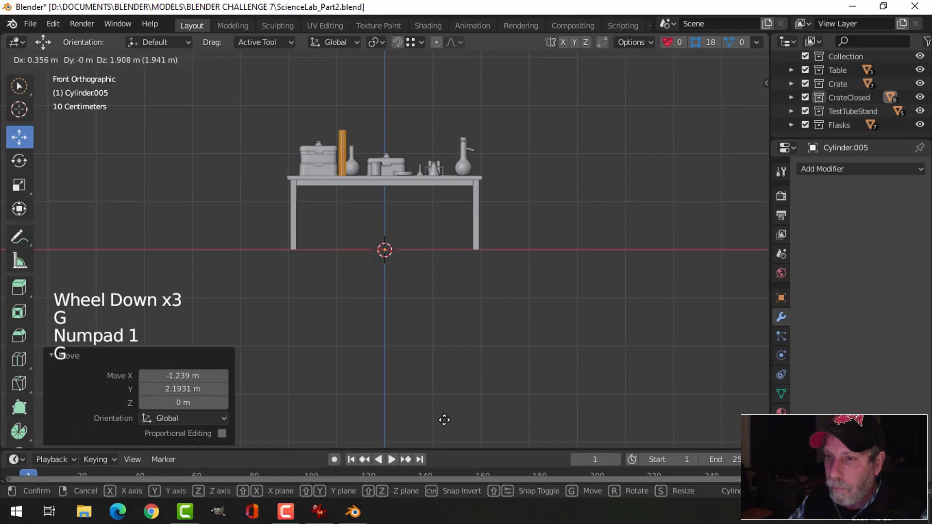
click(429, 418)
key(KP_Decimal)
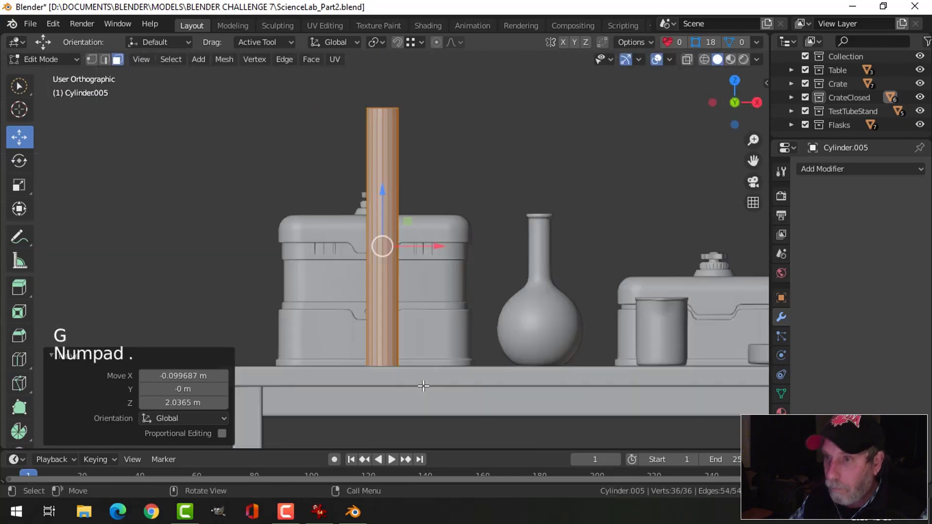
Scale the cylinder's mesh down uniformly to suit the surrounding glassware, and lower it 0.12723 m along Z toward the tabletop.
scroll(423, 387, down, 3)
middle_drag(424, 387, 439, 405)
key(s)
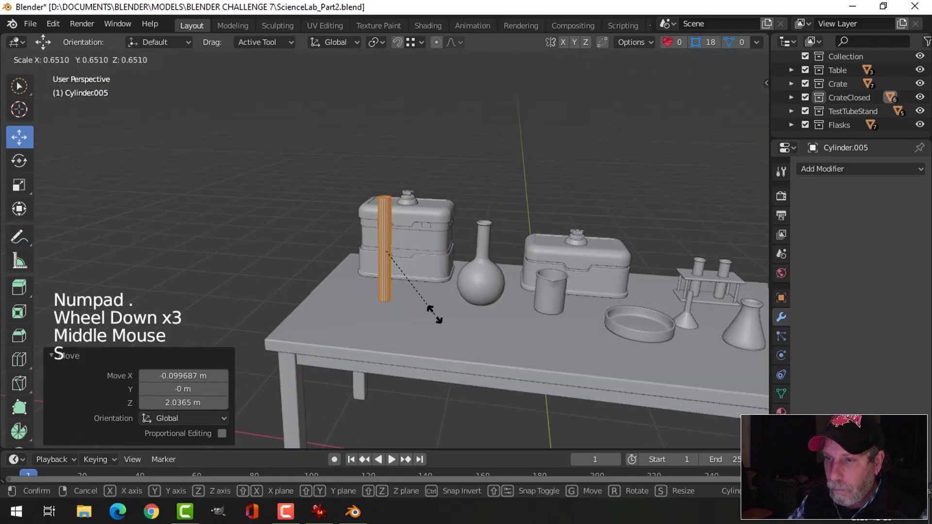
click(423, 299)
mouse_move(422, 300)
shift+middle_down()
mouse_move(443, 328)
mouse_move(413, 306)
shift+middle_up()
scroll(452, 314, up, 2)
key(s)
click(443, 316)
drag(413, 306, 402, 324)
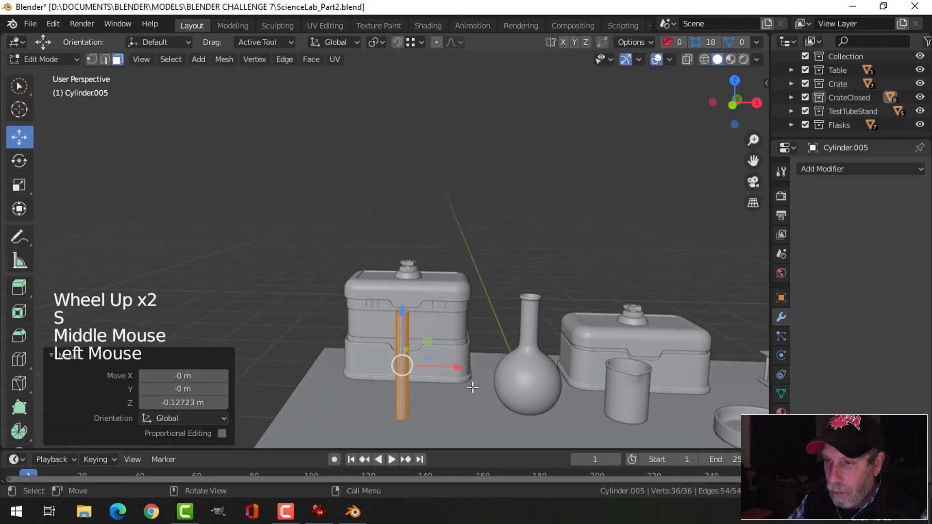
Add 16 evenly spaced horizontal loop cuts along the cylinder's height.
shift+middle_drag(474, 385, 447, 306)
scroll(466, 327, up, 2)
scroll(482, 317, up, 1)
middle_drag(447, 305, 410, 291)
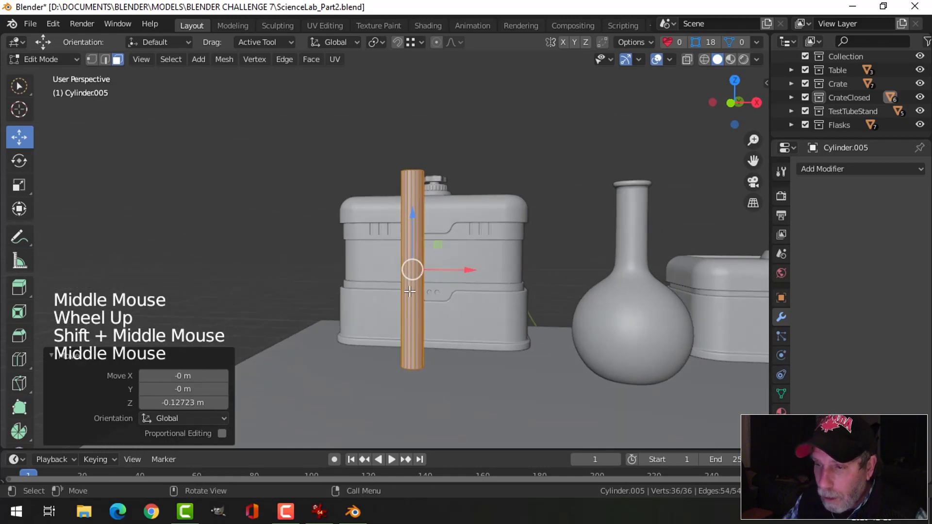
key(ctrl+r)
scroll(413, 288, up, 15)
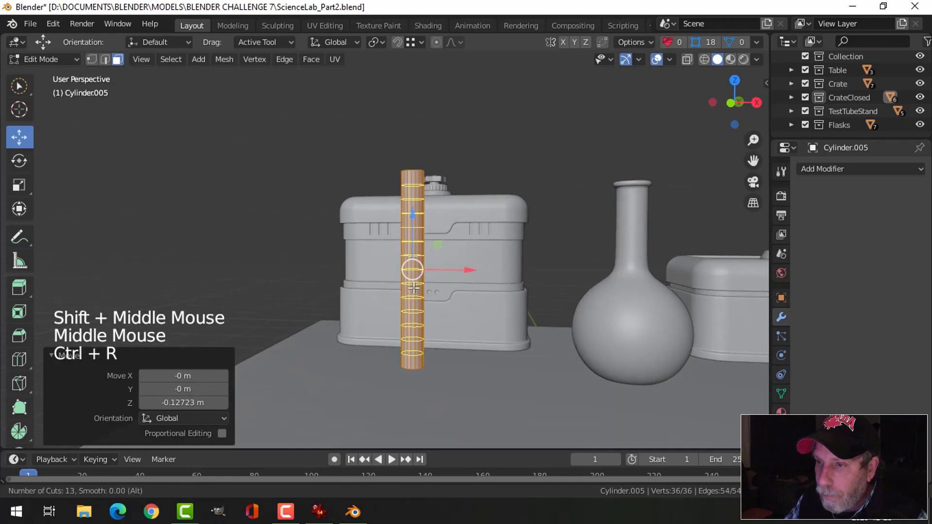
click(413, 288)
right_click(415, 285)
Duplicate the whole cylinder mesh in wireframe display and move the copy 0.08625 m along X.
key(alt+a)
key(a)
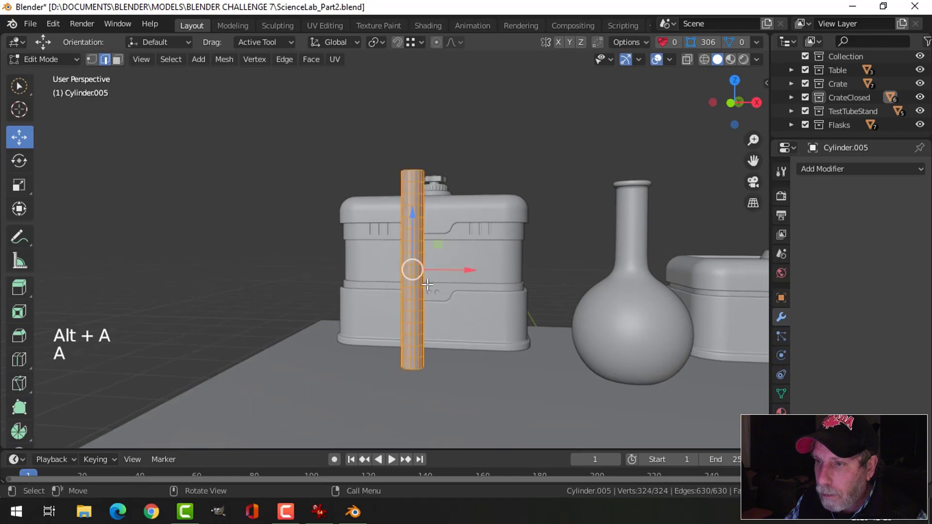
key(KP_7)
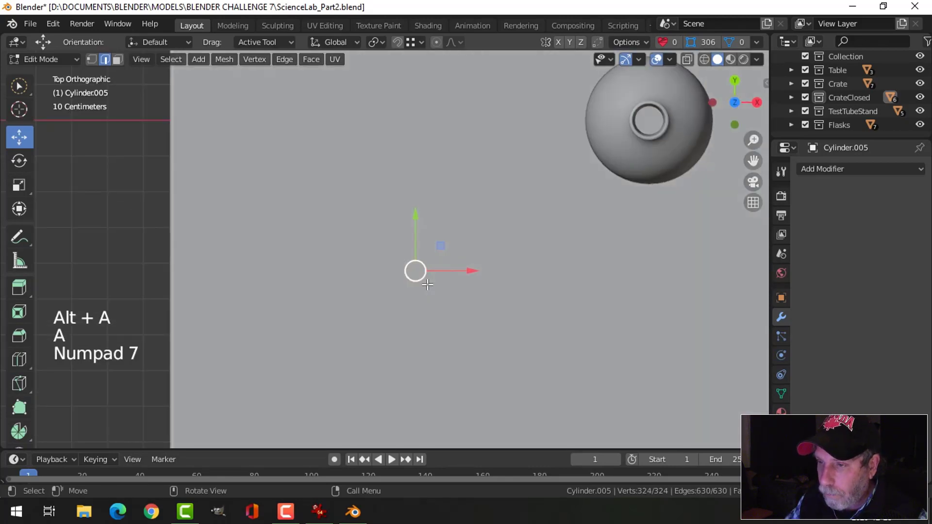
key(z)
click(354, 287)
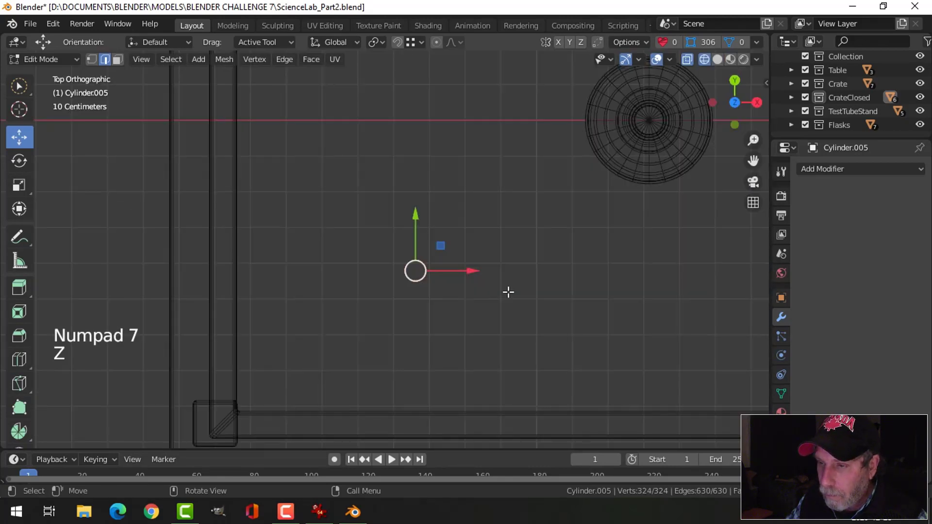
key(shift+d)
right_click(507, 291)
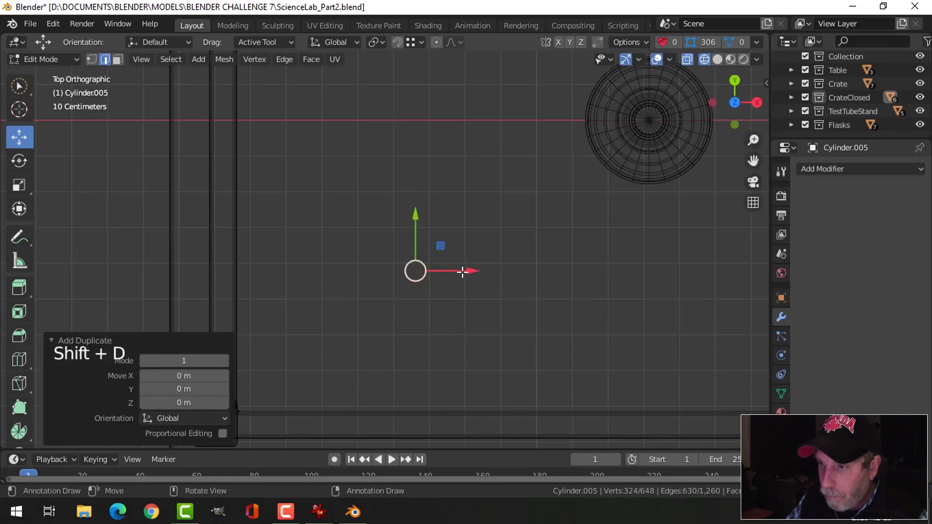
drag(462, 272, 475, 269)
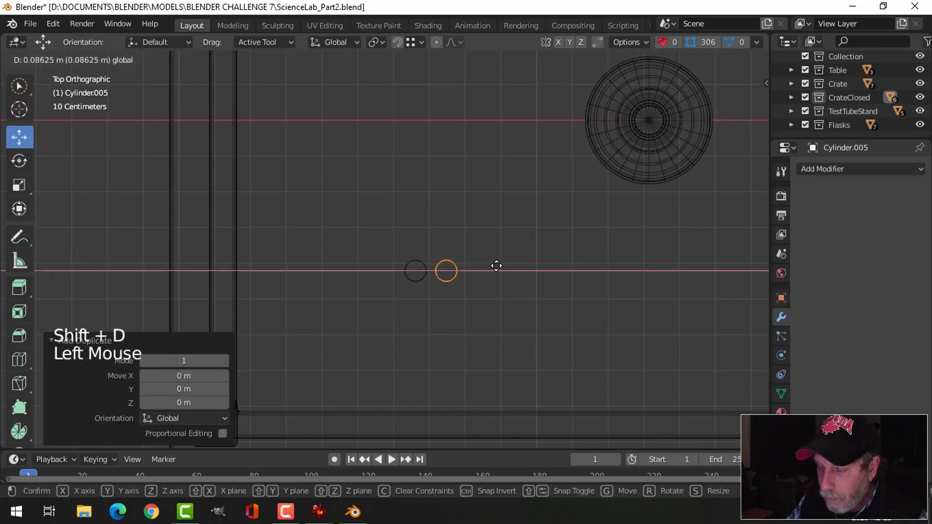
click(496, 266)
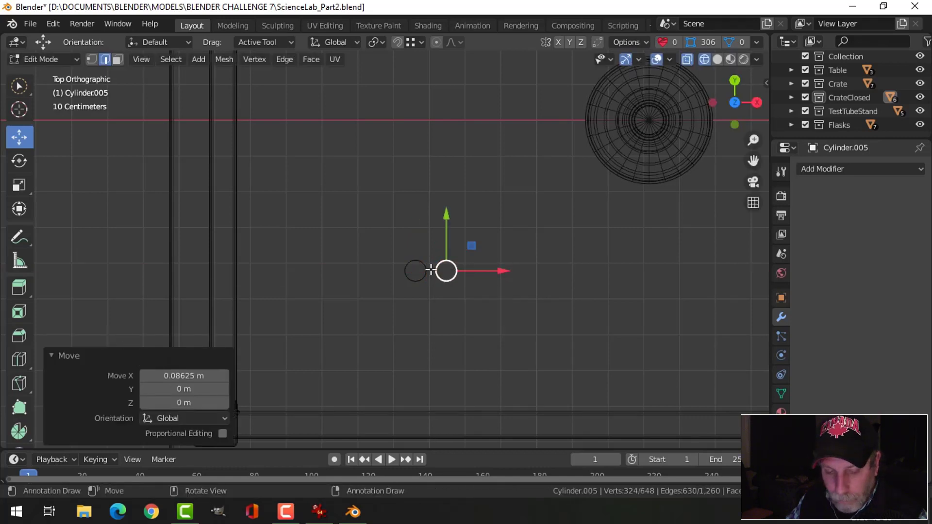
Return to solid shading and Object Mode, and isolate the two-cylinder object in local view.
mouse_move(430, 270)
middle_down()
mouse_move(442, 258)
mouse_move(425, 247)
middle_up()
key(alt+a)
key(z)
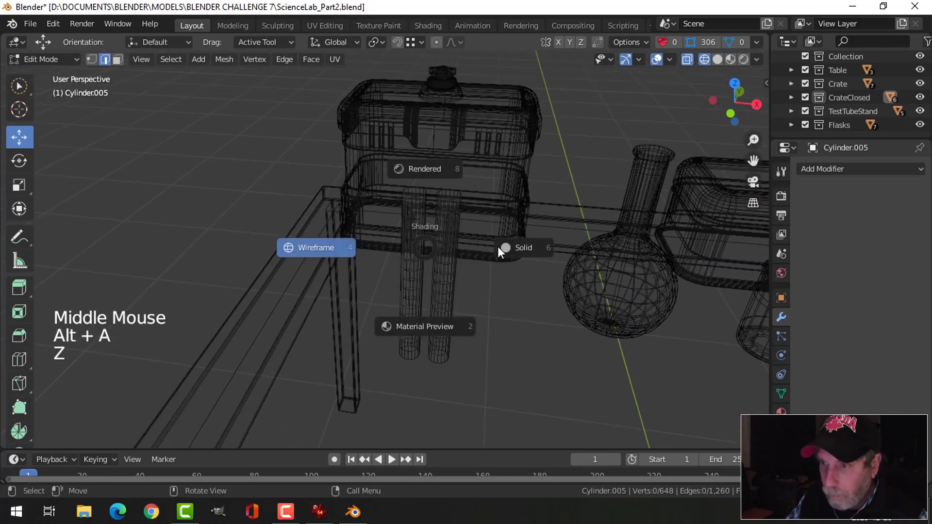
key(Tab)
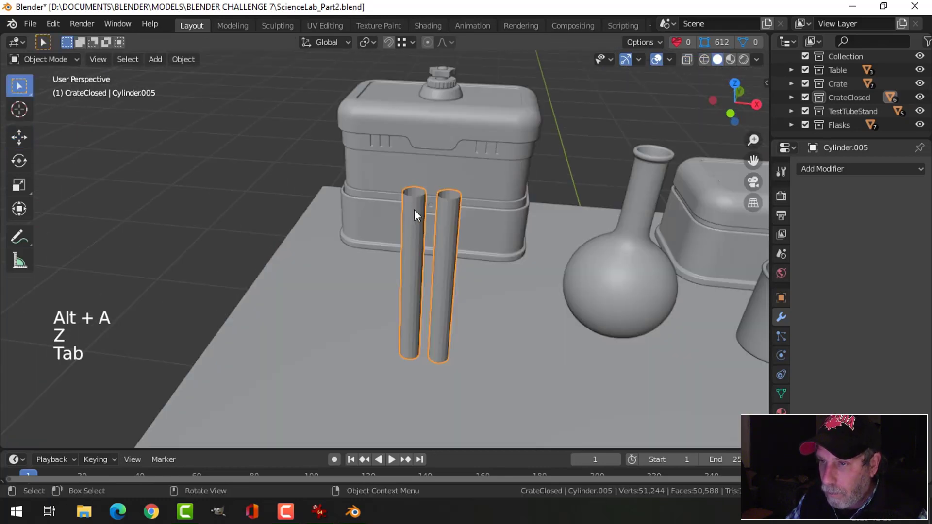
scroll(446, 237, down, 3)
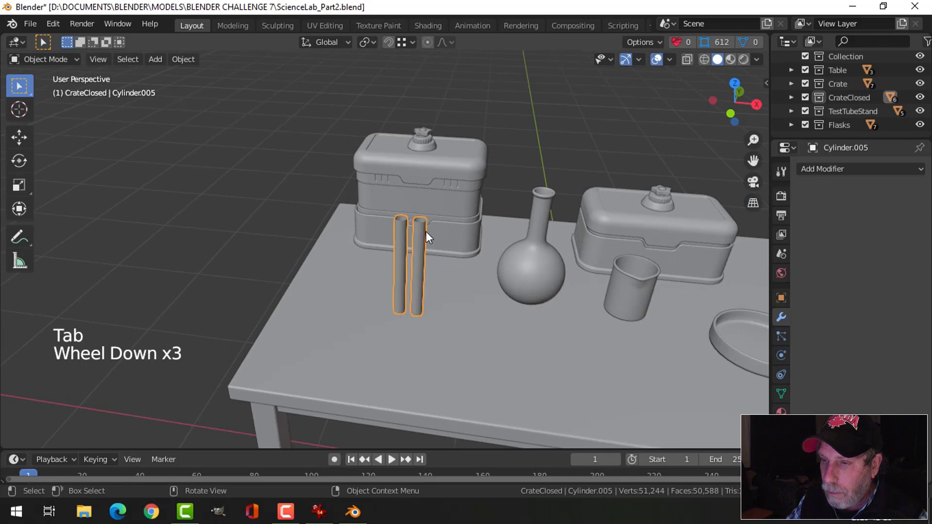
click(422, 234)
click(410, 278)
scroll(450, 266, up, 2)
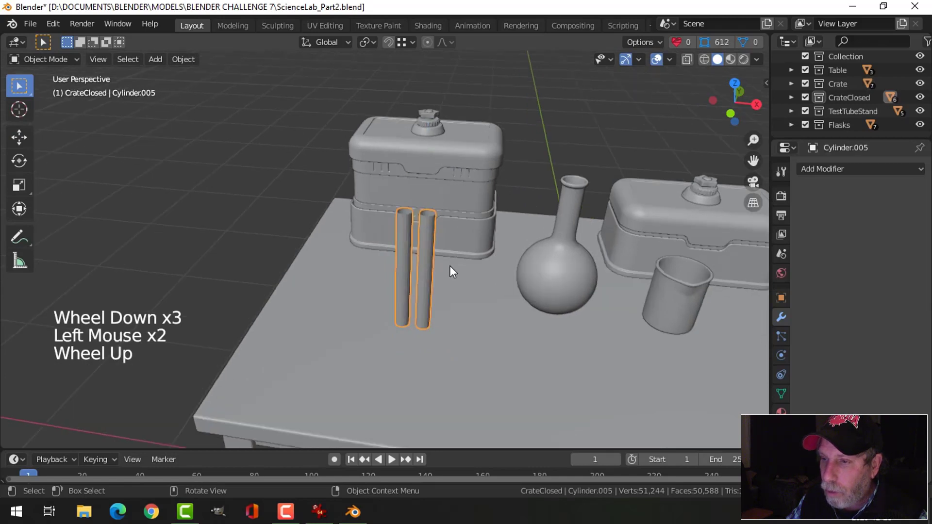
scroll(450, 266, down, 3)
key(KP_Divide)
middle_drag(453, 267, 406, 275)
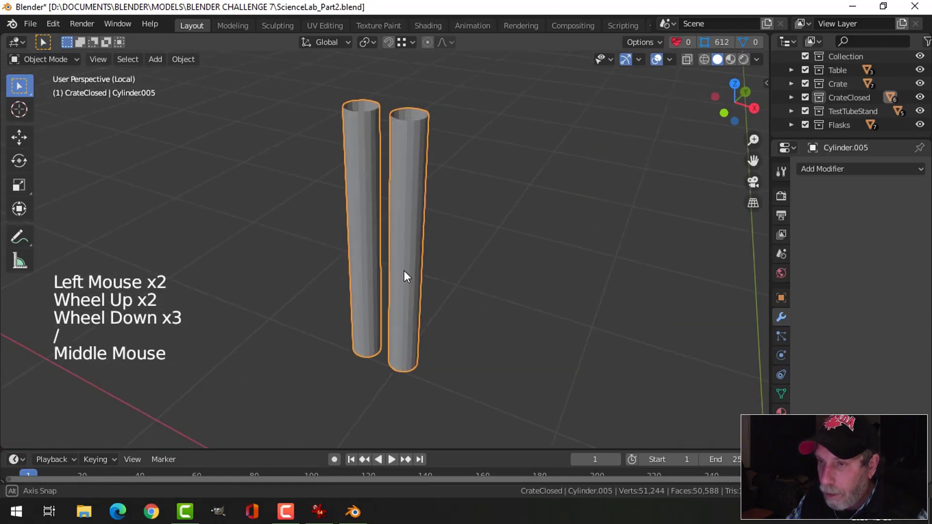
Centre the two-cylinder object's geometry on its origin using Geometry to Origin.
scroll(404, 270, down, 3)
click(183, 60)
mouse_move(211, 86)
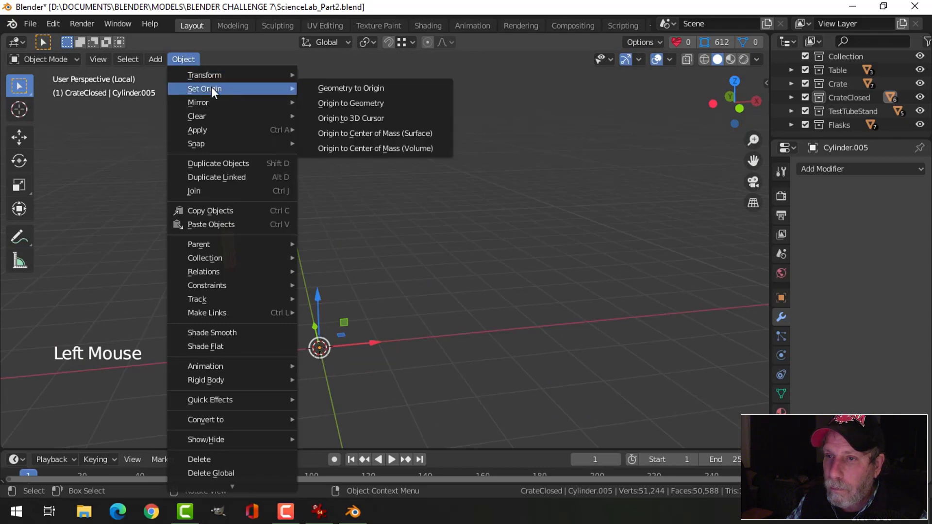
click(325, 84)
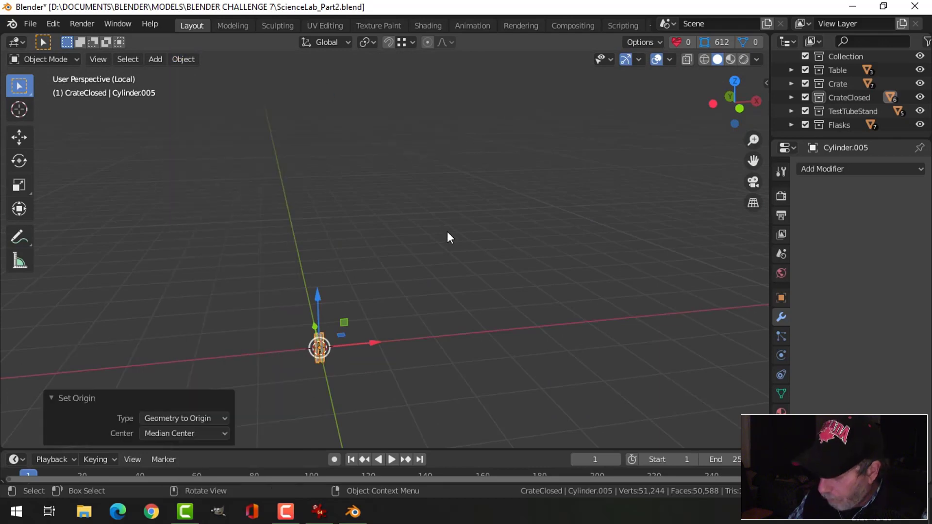
Add a Simple Deform modifier to the cylinder pair and twist it 360° around the Z axis.
key(KP_1)
scroll(447, 236, up, 5)
shift+middle_drag(447, 237, 534, 170)
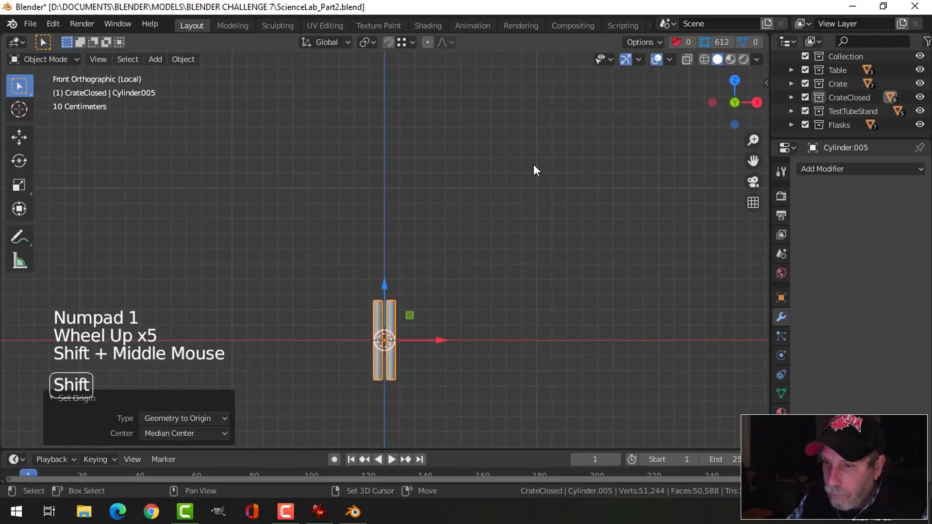
scroll(510, 274, up, 3)
shift+middle_drag(511, 274, 512, 134)
scroll(508, 171, up, 5)
scroll(510, 165, down, 2)
click(821, 168)
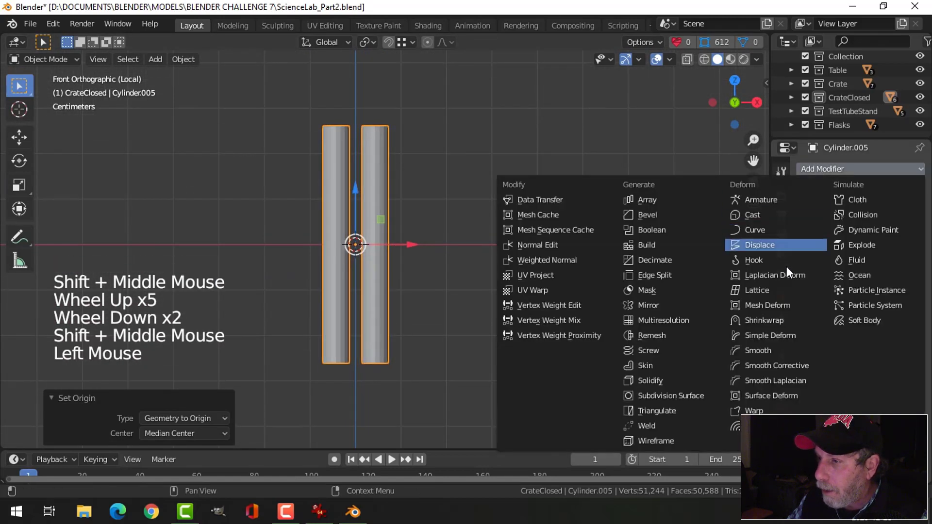
click(790, 336)
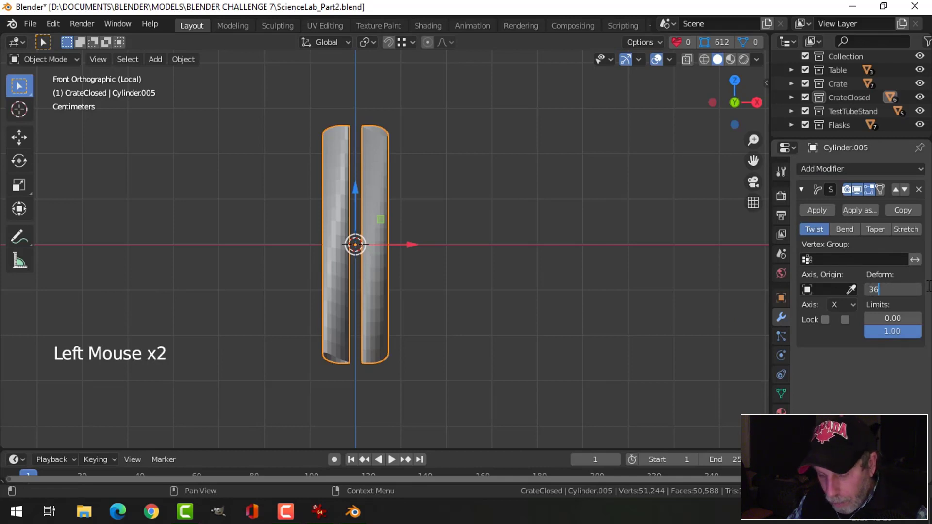
key(Return)
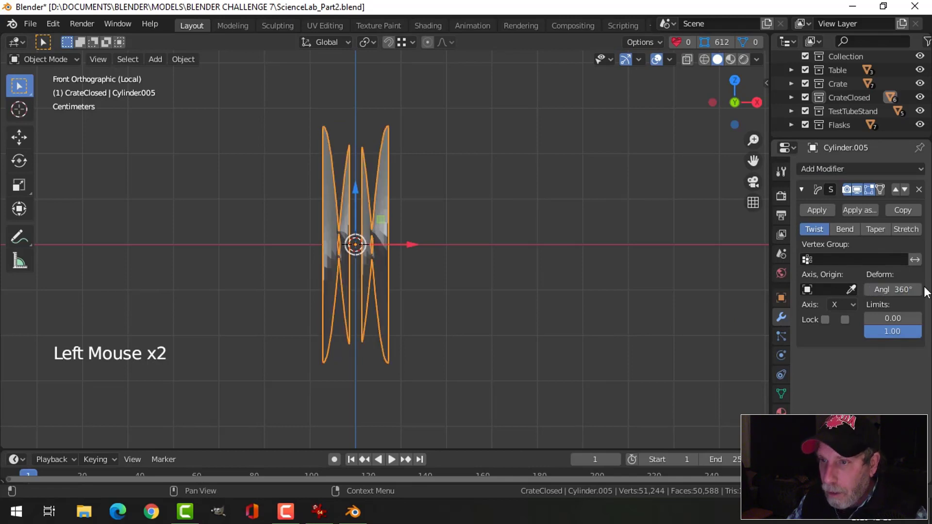
click(838, 305)
click(840, 349)
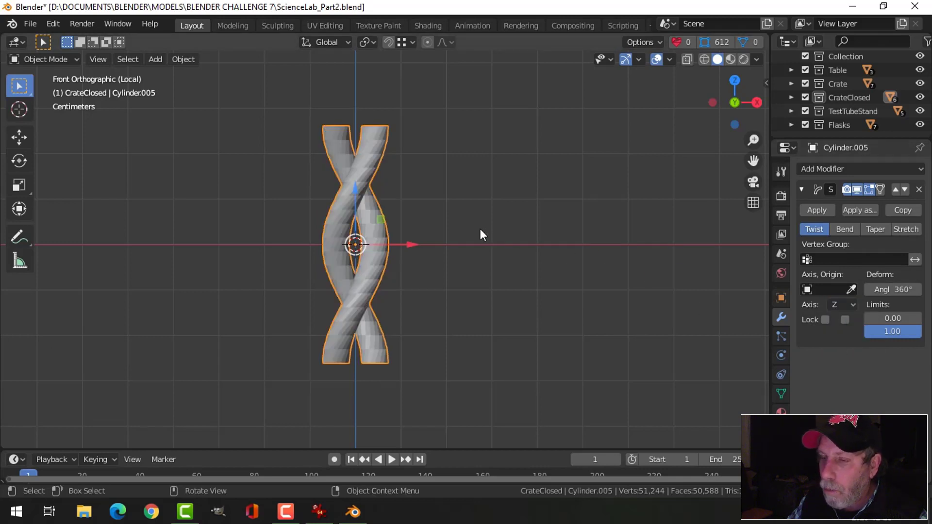
Apply smooth shading to the twisted cylinder pair.
right_click(371, 165)
click(371, 165)
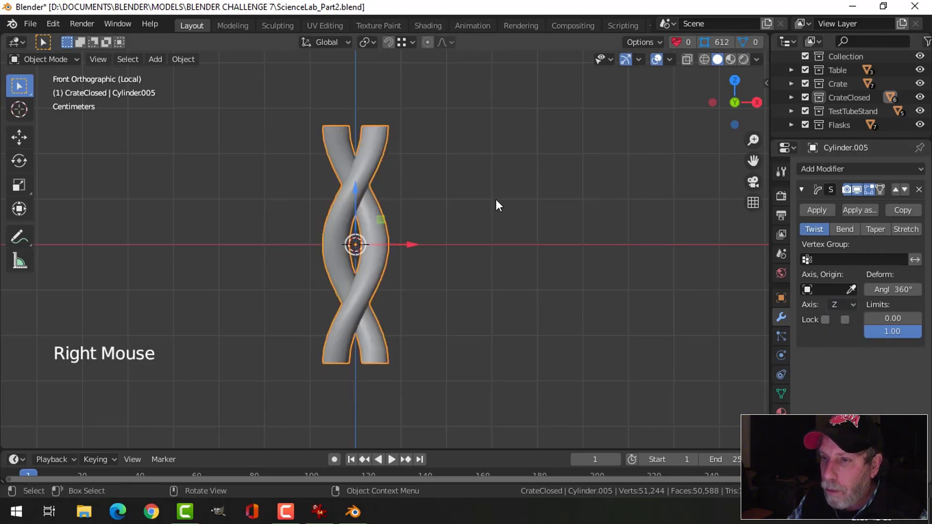
scroll(497, 200, down, 2)
middle_drag(497, 206, 515, 233)
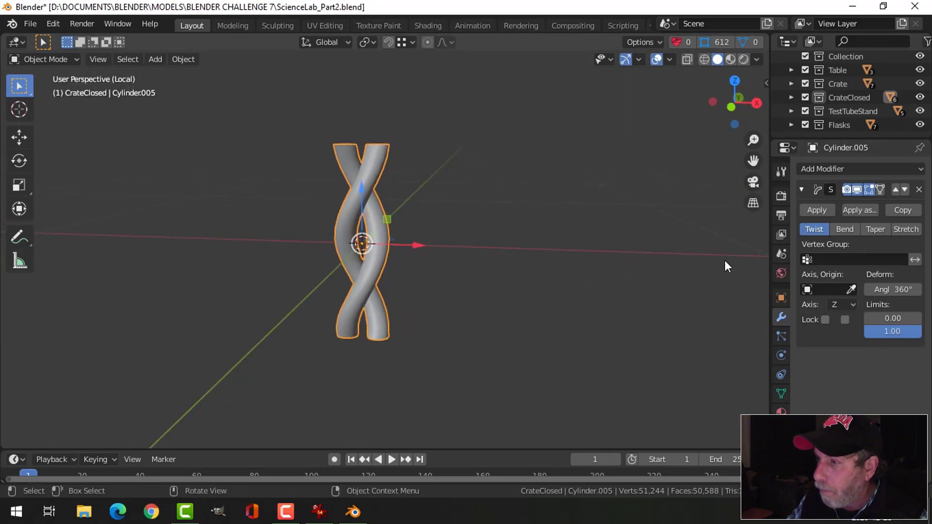
Add an Array modifier to the twisted pair with a relative offset of 0 in X and 1 in Z.
click(804, 189)
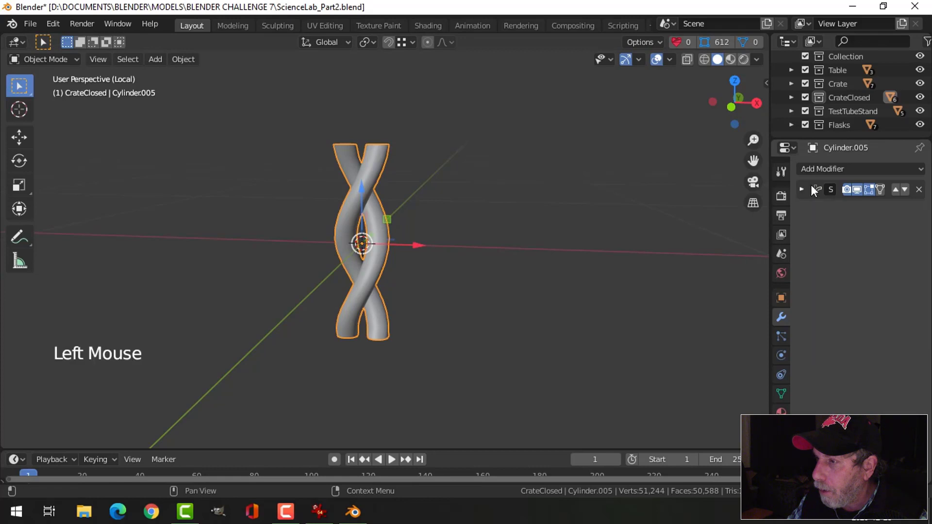
click(825, 169)
click(668, 201)
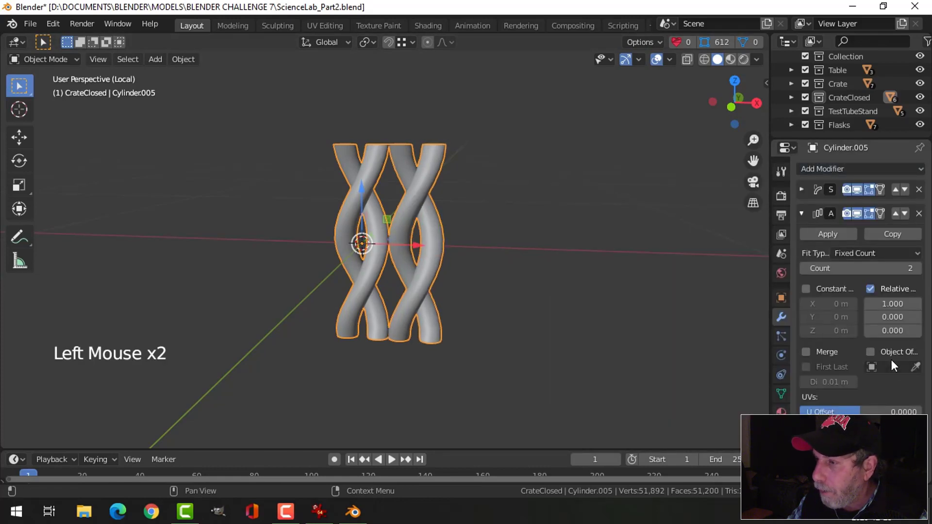
key(BackSpace)
key(BackSpace)
key(BackSpace)
text(1)
key(Return)
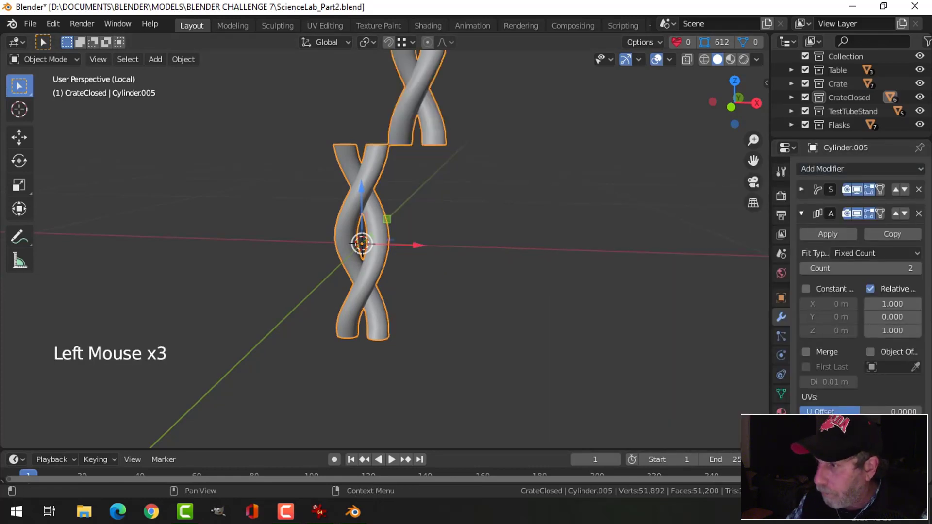
key(BackSpace)
key(BackSpace)
key(BackSpace)
text(0)
key(Return)
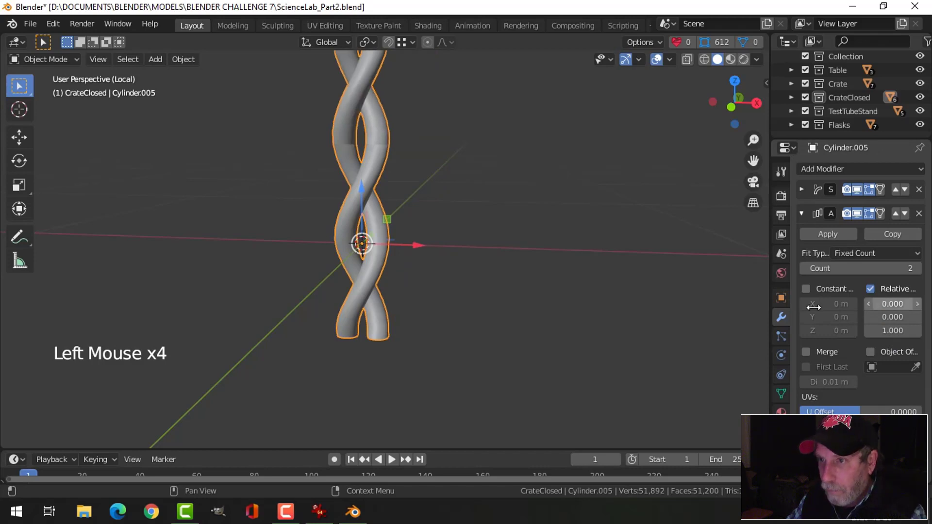
Enable Merge and First Last on the Array modifier, and set its count to 3.
scroll(599, 273, down, 4)
click(806, 352)
click(806, 367)
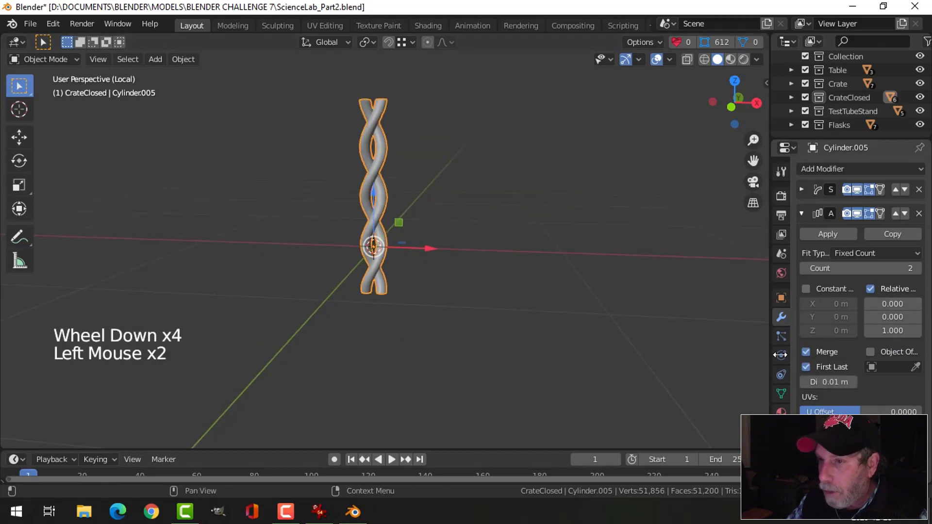
scroll(537, 282, up, 3)
scroll(639, 293, down, 2)
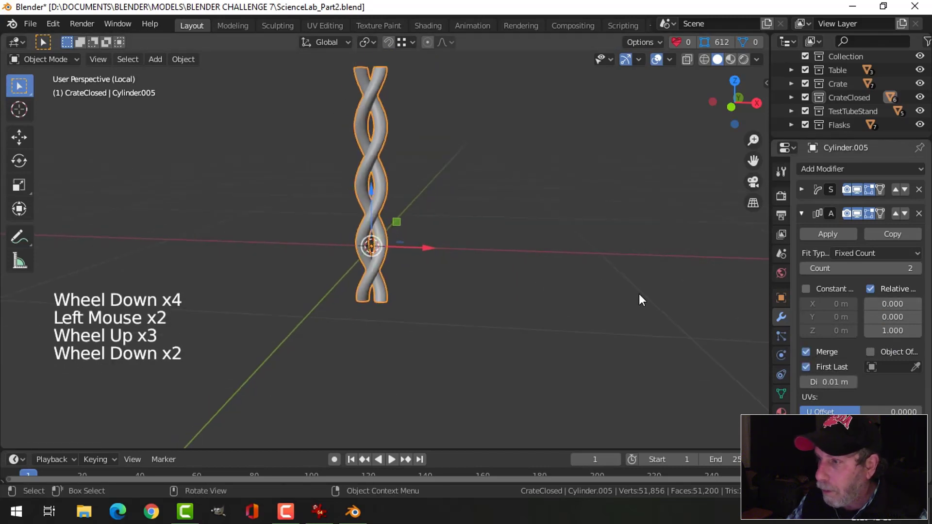
click(918, 268)
Scale the twisted strand uniformly to 0.346 and exit local view to bring back the full lab scene.
scroll(469, 194, down, 3)
key(s)
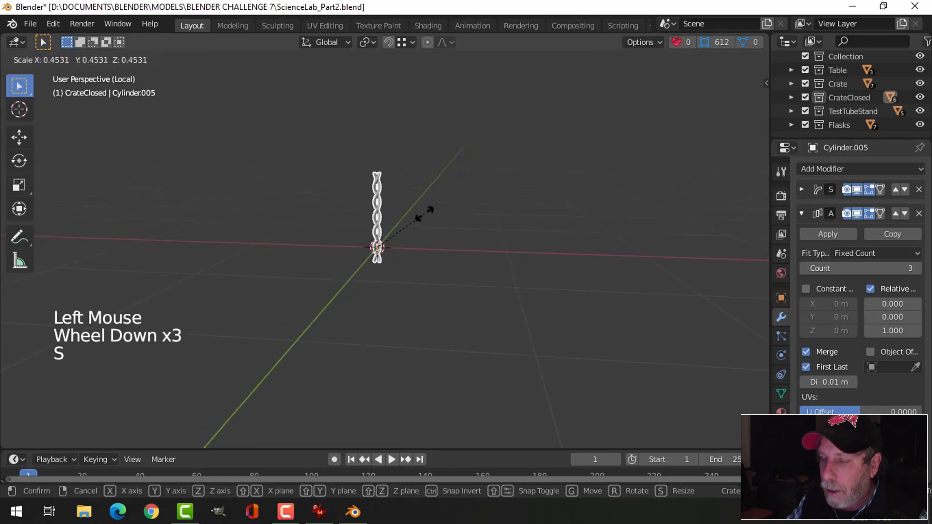
click(435, 226)
scroll(436, 226, up, 2)
key(KP_1)
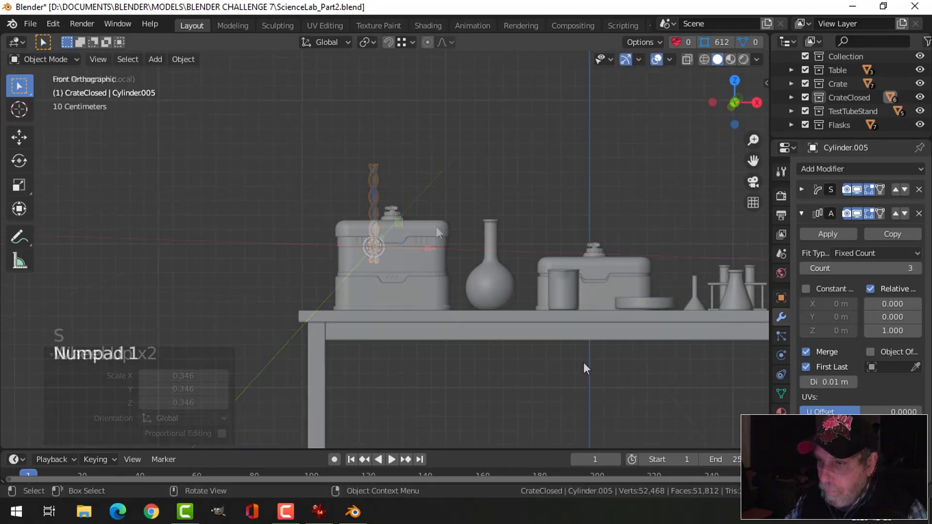
Move the twisted strand about -1.19 m in X and 1.63 m in Z, placing it at the closed crate.
key(g)
click(413, 131)
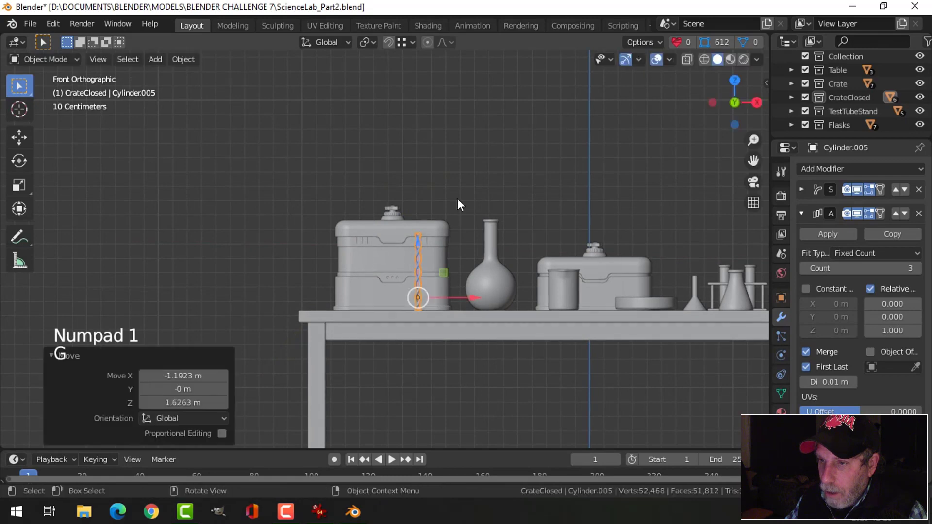
scroll(457, 199, up, 4)
shift+middle_drag(477, 199, 495, 272)
scroll(503, 264, up, 1)
key(s)
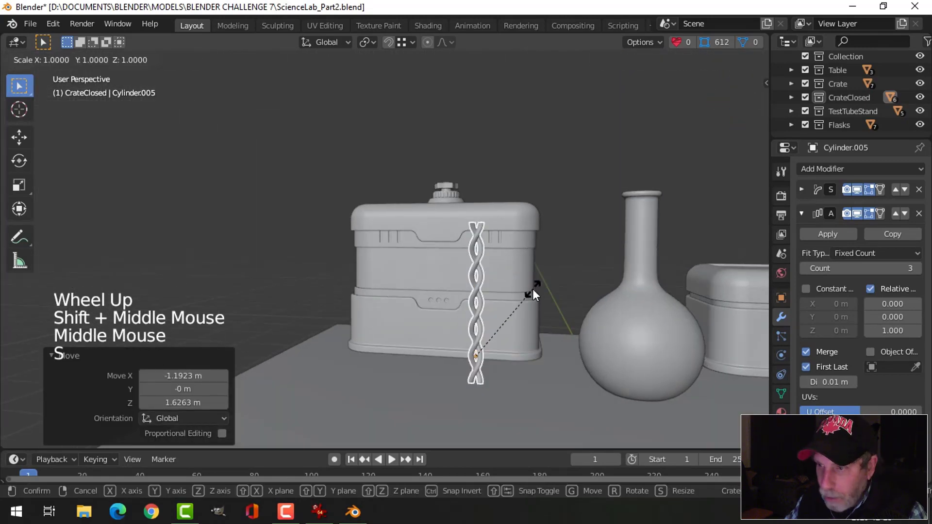
key(shift+z)
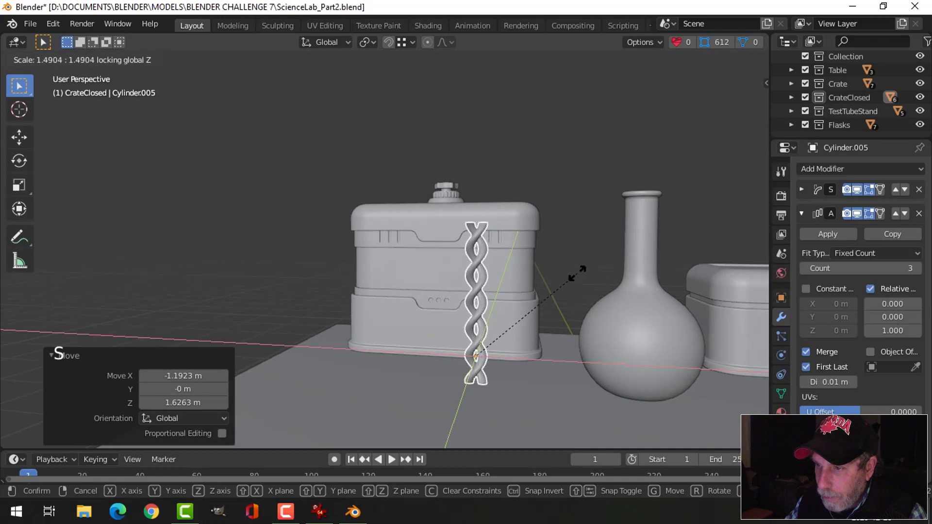
right_click(577, 274)
Set the twisted strand's Array modifier count to 2 and deselect everything.
middle_drag(572, 273, 461, 291)
scroll(545, 281, down, 1)
click(809, 268)
key(alt+a)
Apply the Simple Deform twist and the Array modifier on the twisted strand.
scroll(516, 293, up, 1)
scroll(512, 290, up, 2)
scroll(512, 290, up, 2)
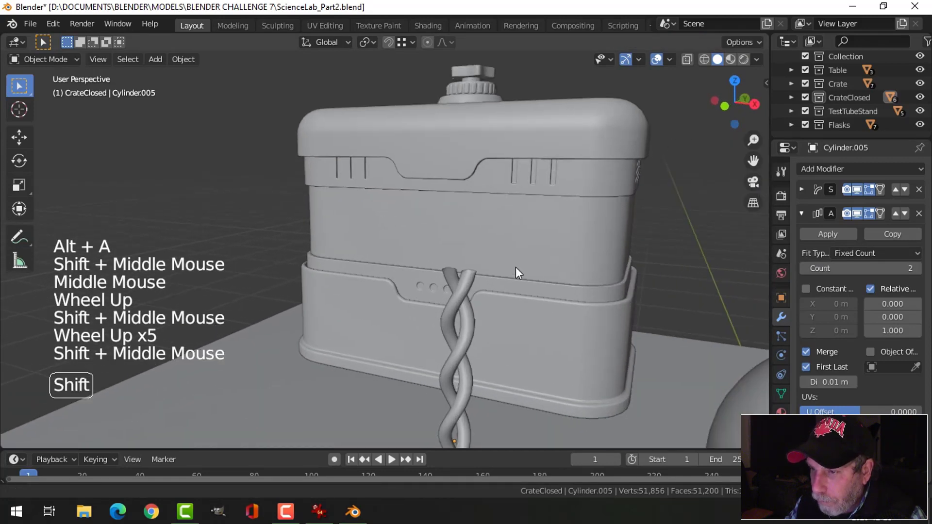
shift+middle_drag(516, 267, 500, 268)
middle_drag(500, 267, 413, 228)
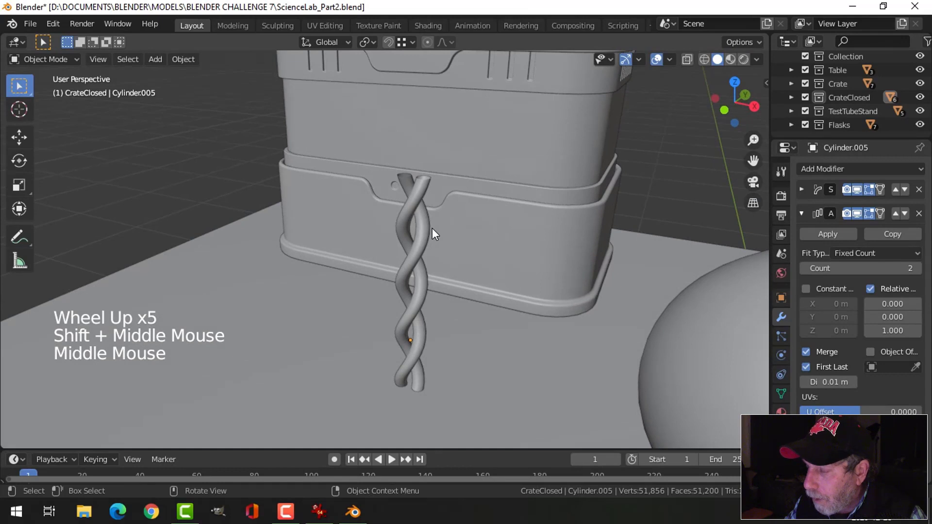
click(802, 189)
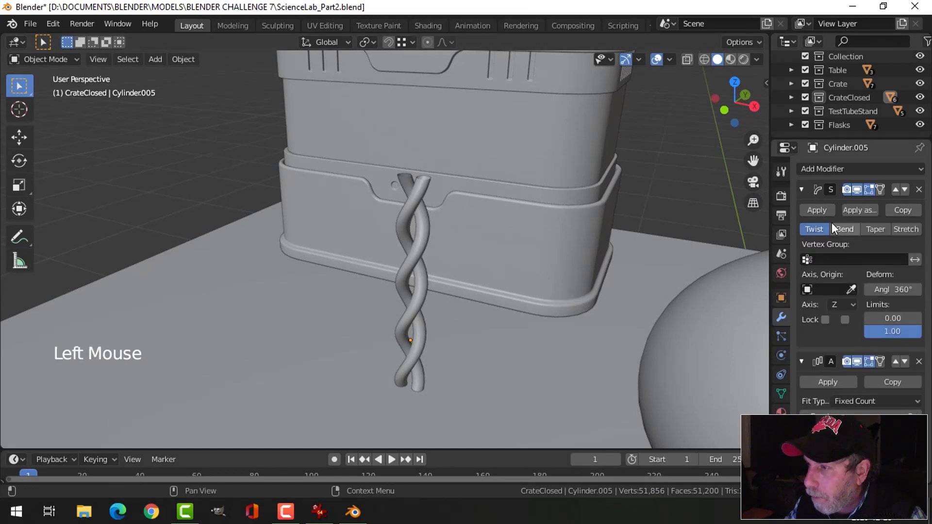
click(820, 212)
click(833, 215)
middle_drag(391, 251, 411, 239)
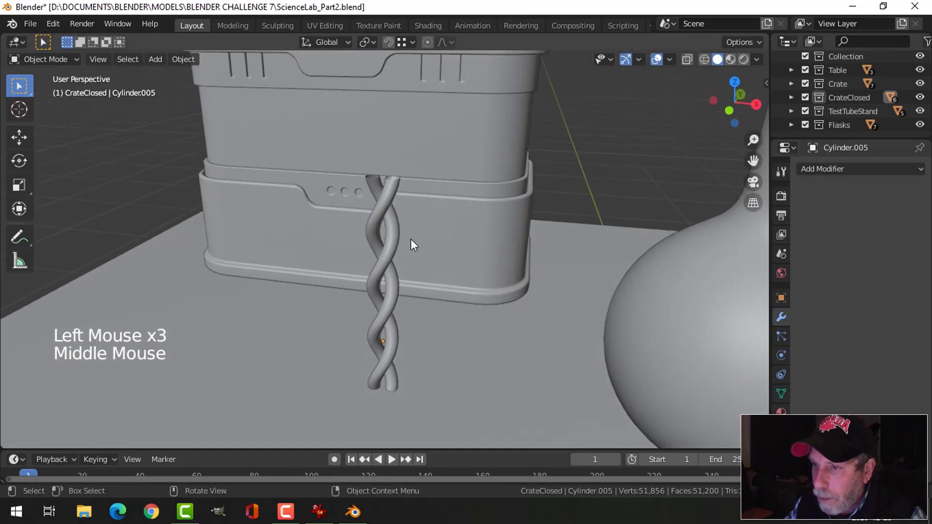
Delete the leftover helper object and snap the 3D cursor to the centre of the twisted strand.
scroll(403, 230, up, 1)
key(x)
click(452, 265)
key(shift+s)
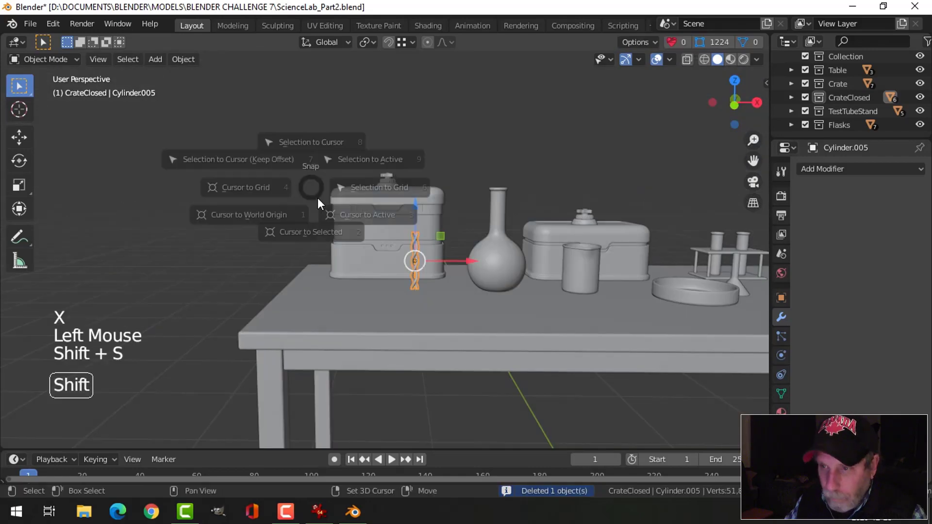
scroll(473, 269, up, 2)
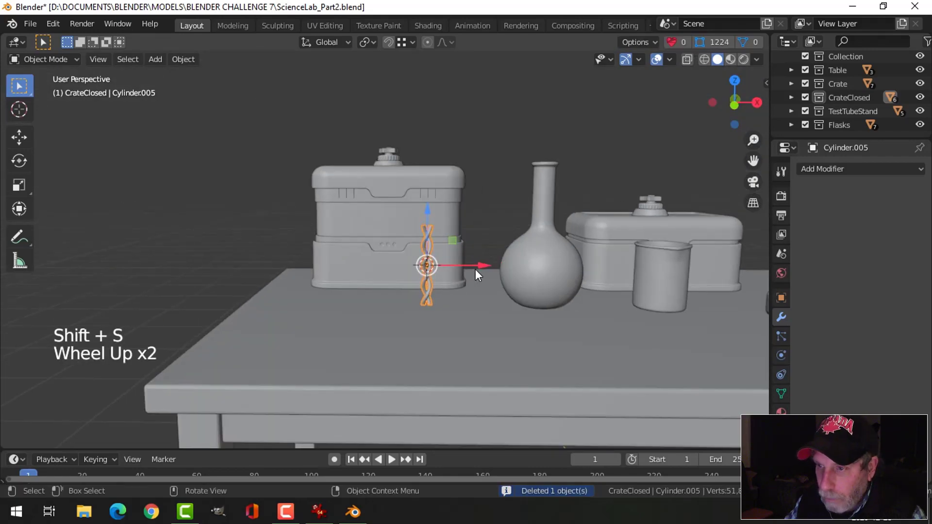
Add a 16-vertex mesh circle at the 3D cursor and scale it uniformly to 0.152.
key(shift+a)
mouse_move(474, 218)
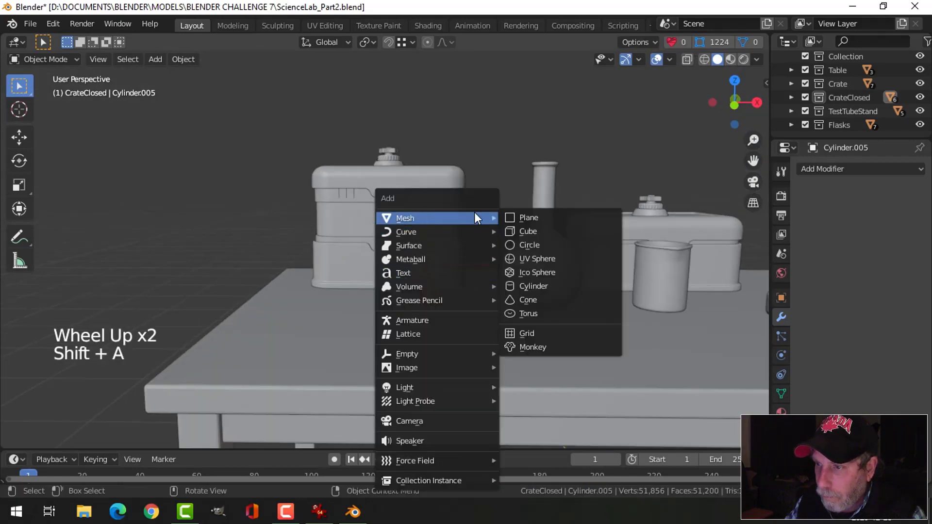
click(531, 245)
scroll(563, 289, down, 2)
key(s)
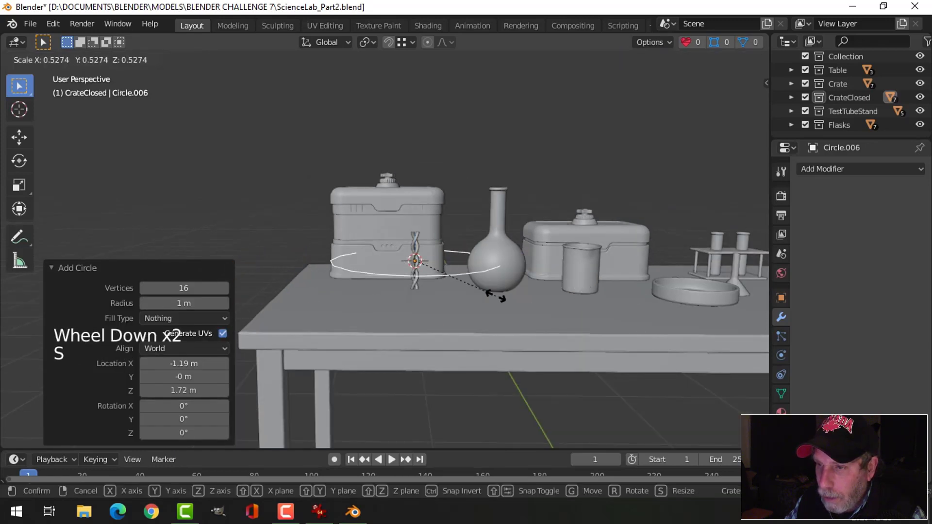
click(426, 268)
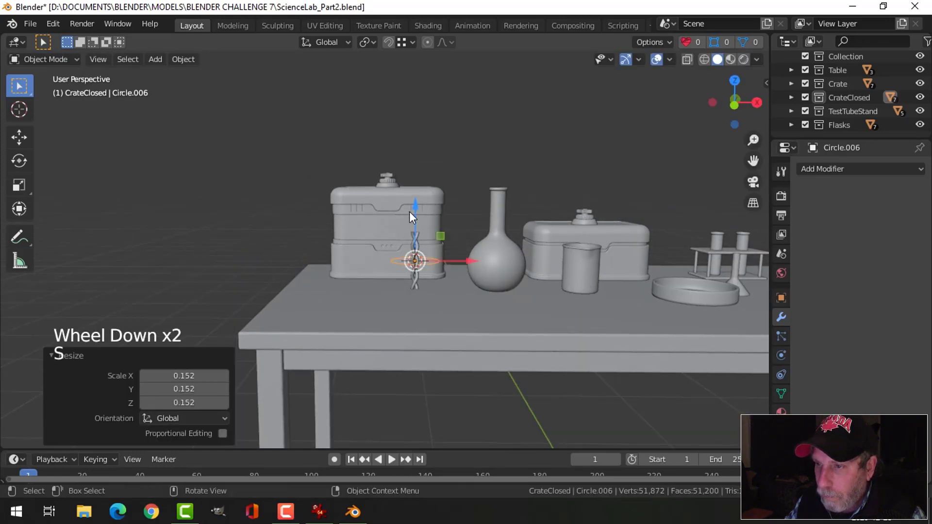
Lower the circle about 0.157 m to the foot of the twisted strand and scale it by 0.749.
drag(409, 212, 410, 238)
key(s)
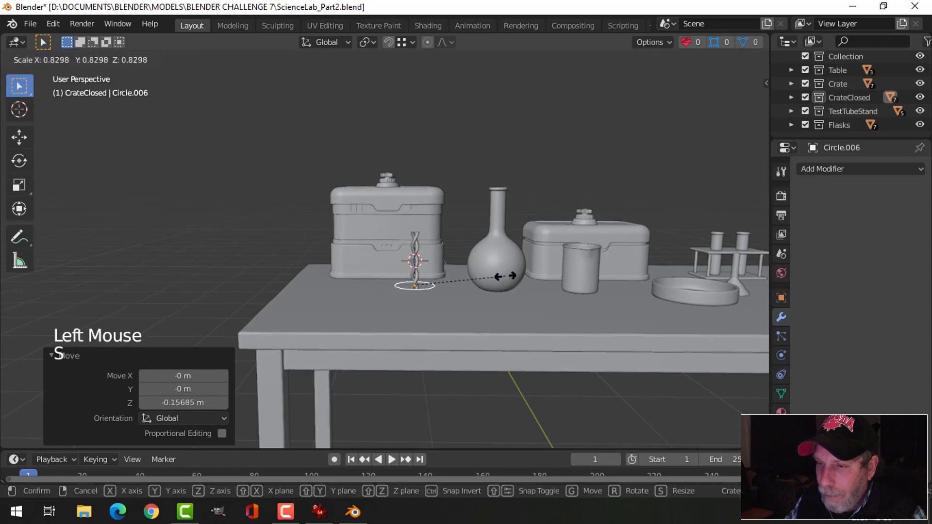
click(497, 278)
key(KP_Decimal)
scroll(498, 280, down, 3)
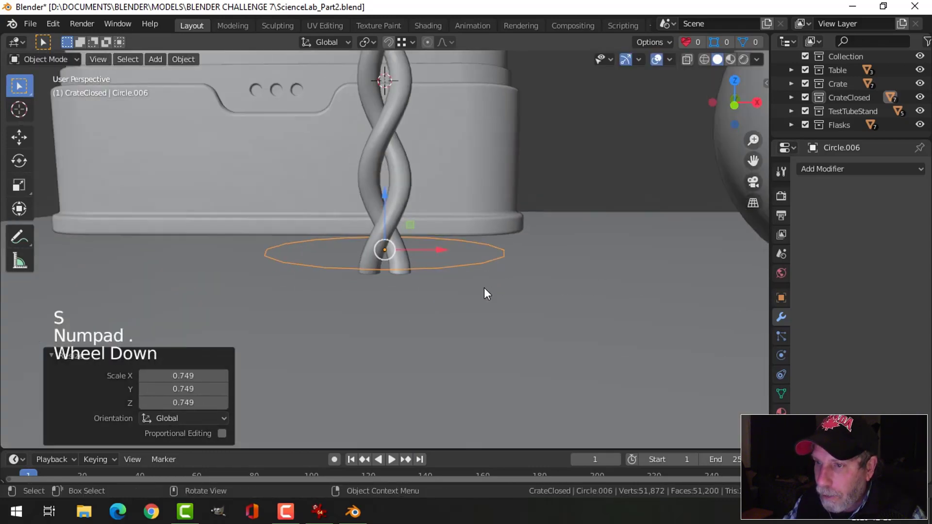
In Edit Mode, extrude the circle up about 0.029 m and shrink the new ring to about 0.77.
middle_drag(485, 291, 462, 275)
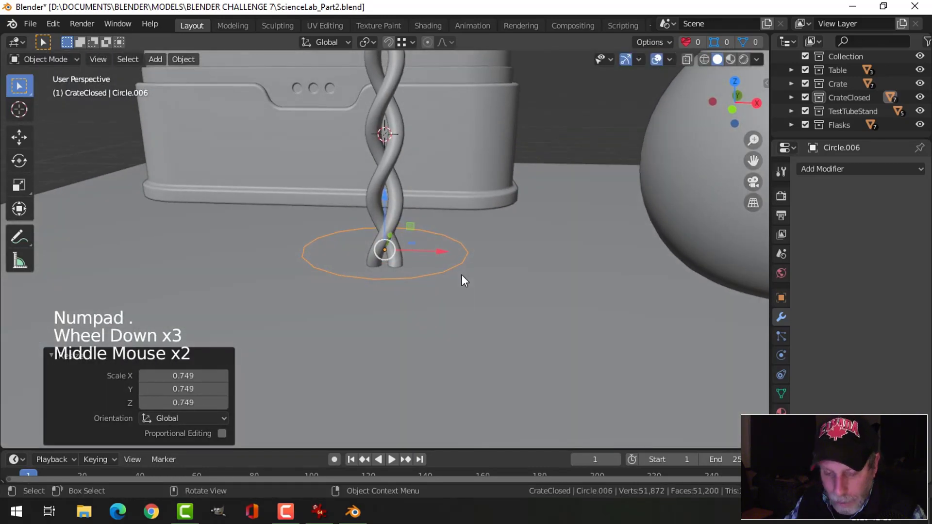
key(Tab)
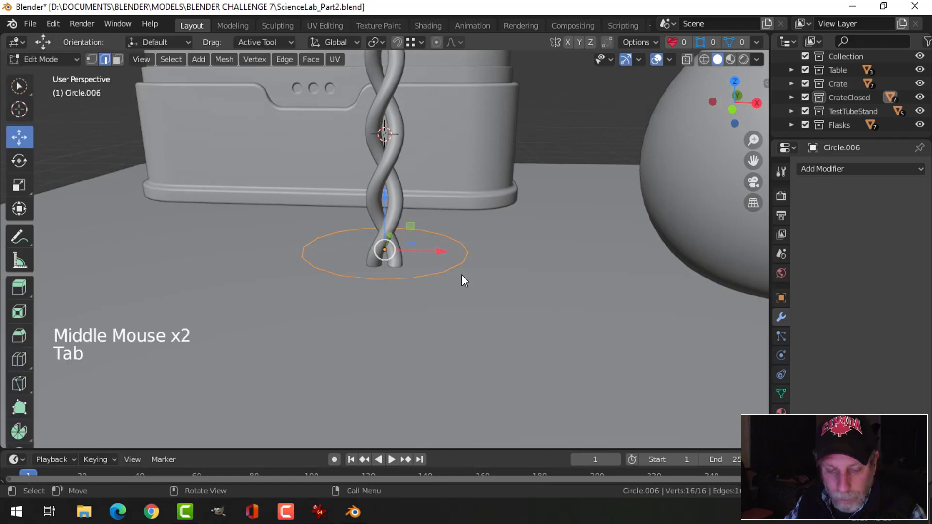
key(1)
middle_drag(462, 274, 490, 281)
key(e)
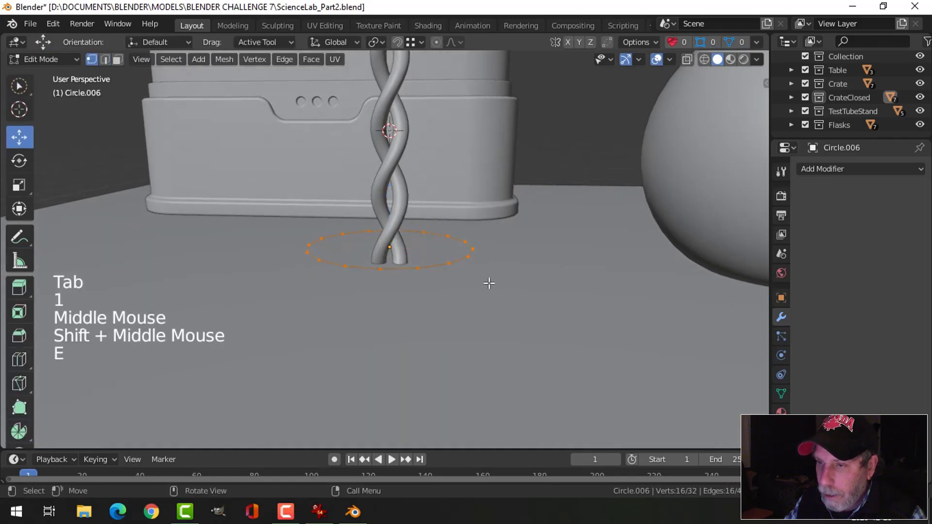
drag(390, 242, 395, 181)
key(s)
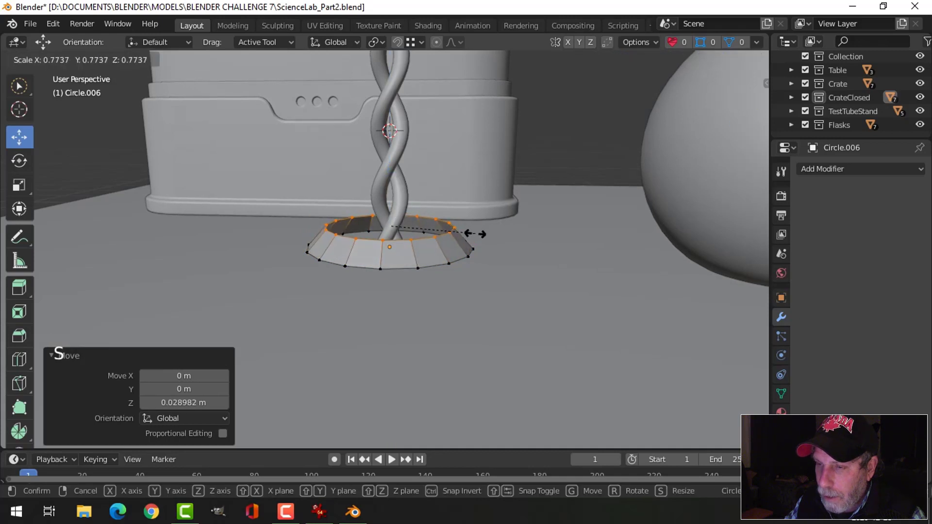
click(480, 234)
Extrude the top ring inward at 0.912 scale, and extrude its inner edge about 0.004 m down to start a groove.
key(e)
key(s)
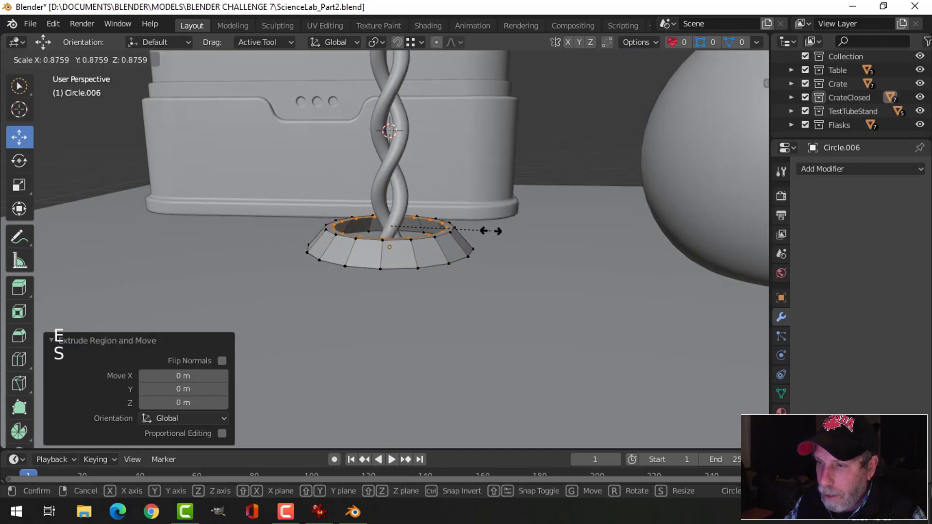
click(495, 232)
shift+middle_drag(494, 233, 496, 242)
scroll(496, 241, up, 2)
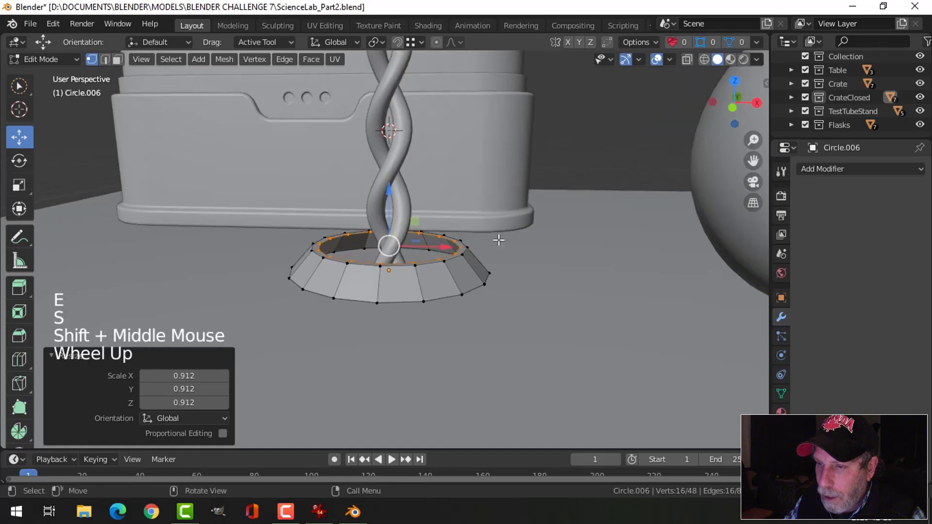
click(405, 200)
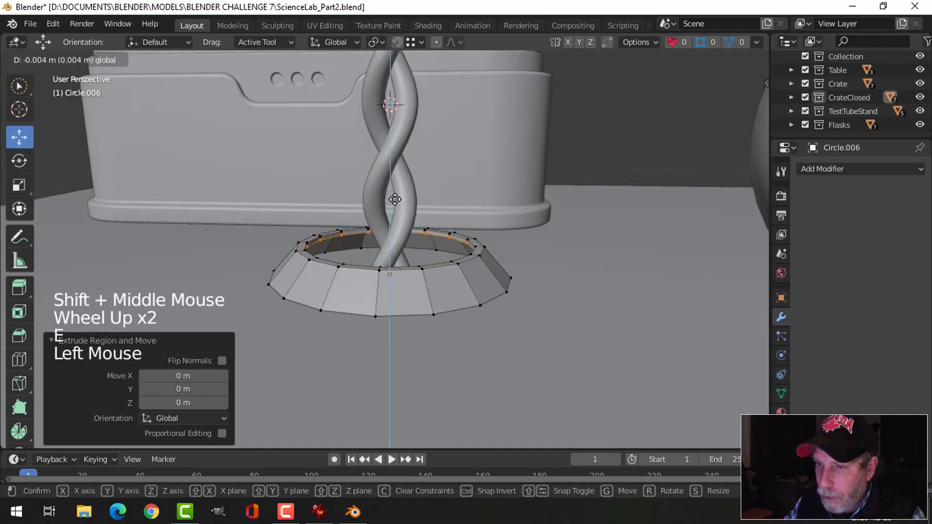
Extrude the groove floor inward at about 0.93 scale and extrude its inner edge up about 0.006 m.
key(e)
key(s)
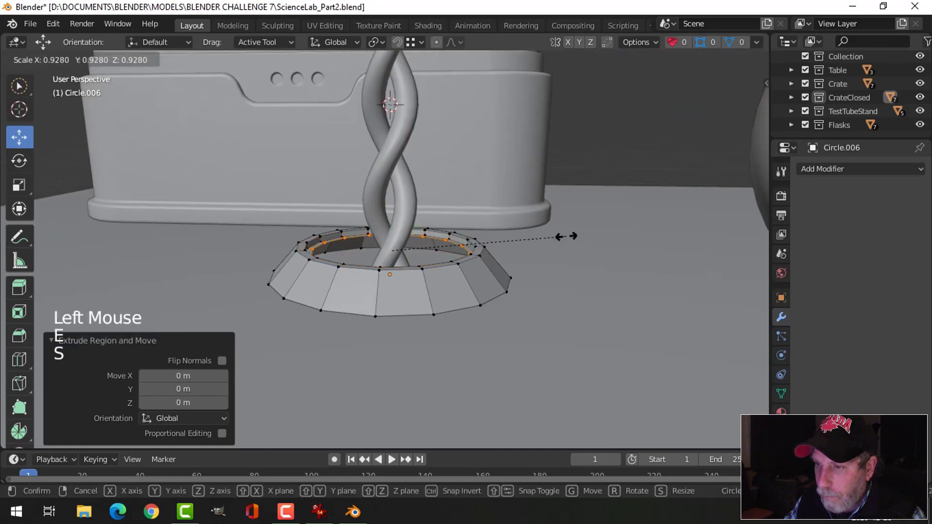
click(563, 237)
key(e)
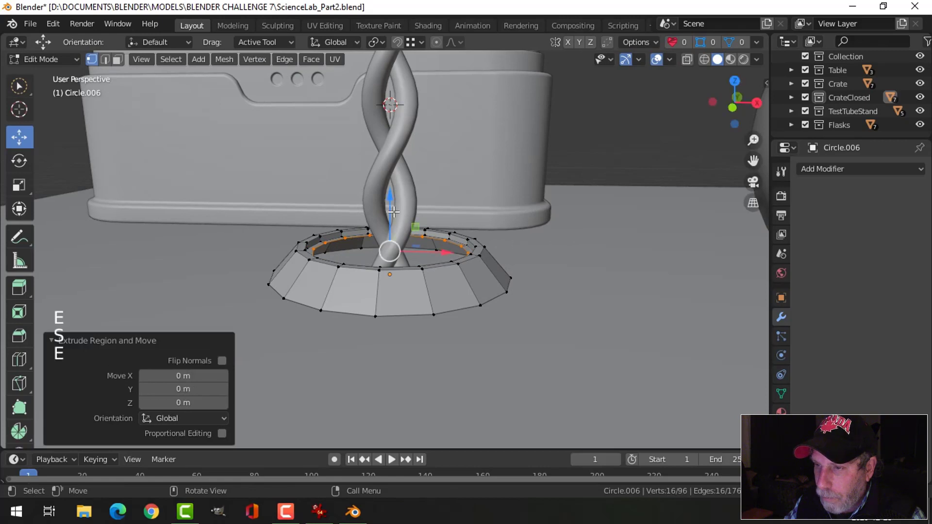
drag(393, 212, 393, 200)
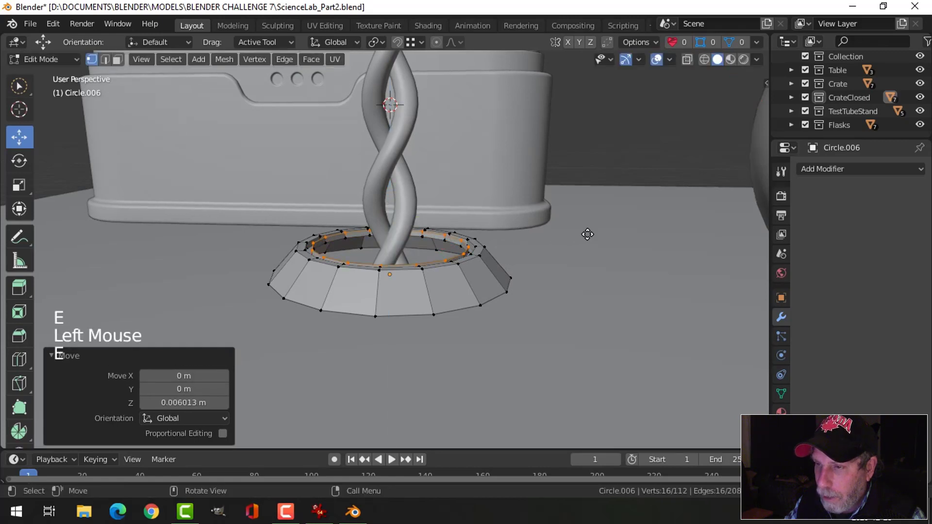
Extrude the inner ring inward at 0.677 scale and fill the remaining central hole with a face.
key(s)
click(512, 240)
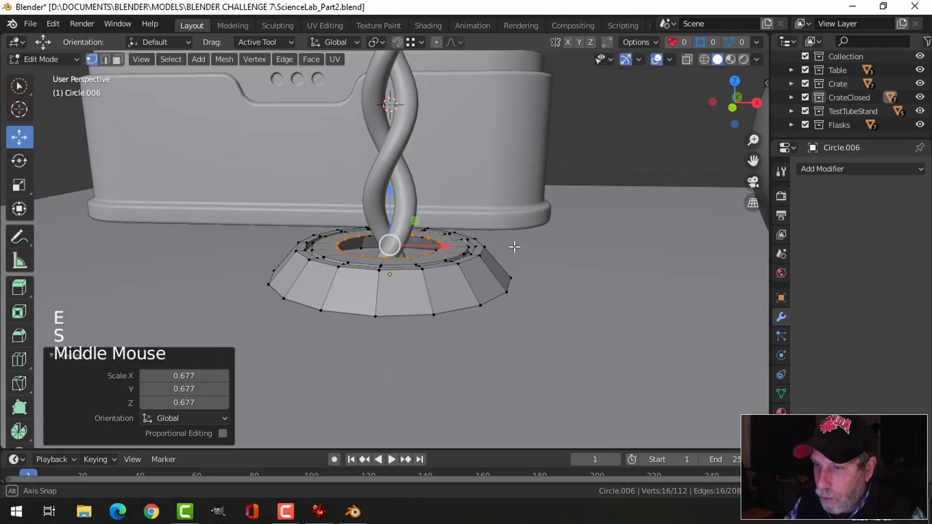
middle_drag(514, 245, 513, 248)
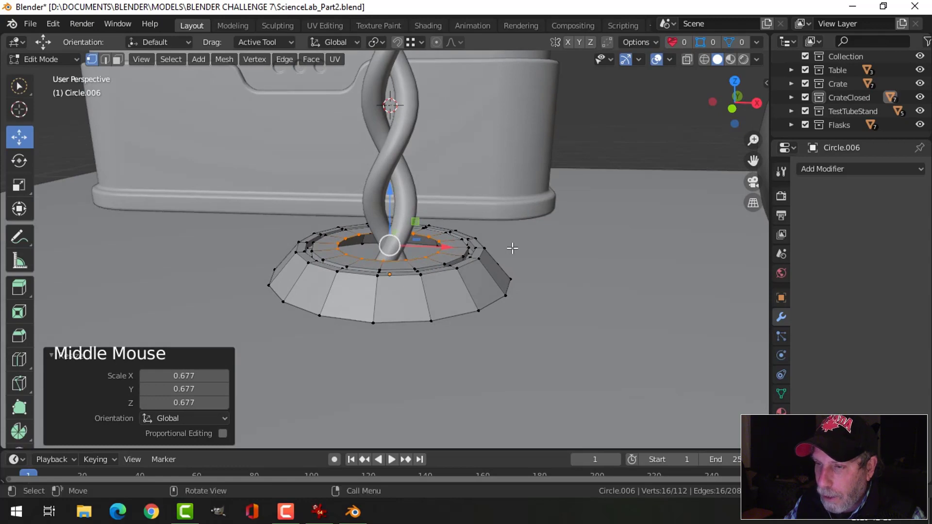
key(f)
key(alt+a)
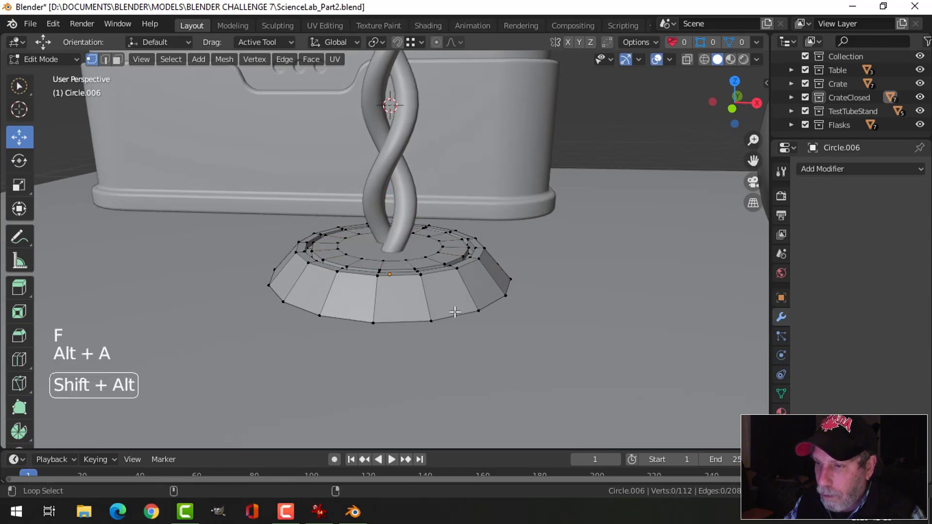
Extrude the base's bottom edge loop down about 0.013 m.
alt+shift+click(506, 291)
middle_drag(508, 291, 514, 290)
key(e)
drag(395, 230, 526, 290)
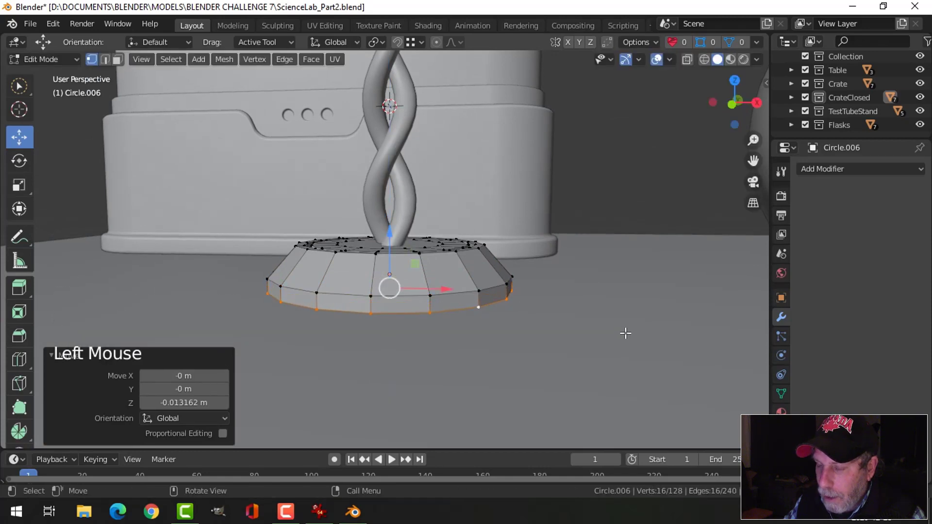
Extrude the bottom loop again, scale it inward to form the underside lip, and leave Edit Mode.
middle_drag(625, 333, 520, 339)
key(e)
key(s)
click(557, 315)
key(alt+a)
key(Tab)
Bevel the three edge loops around the groove on top of the base by about 0.016 m and return to Object Mode.
scroll(490, 323, up, 2)
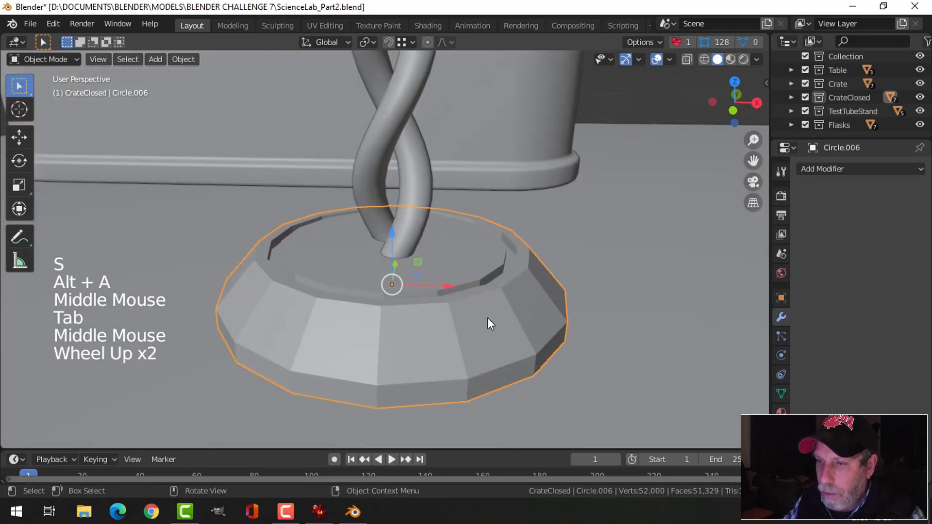
key(Tab)
key(alt+a)
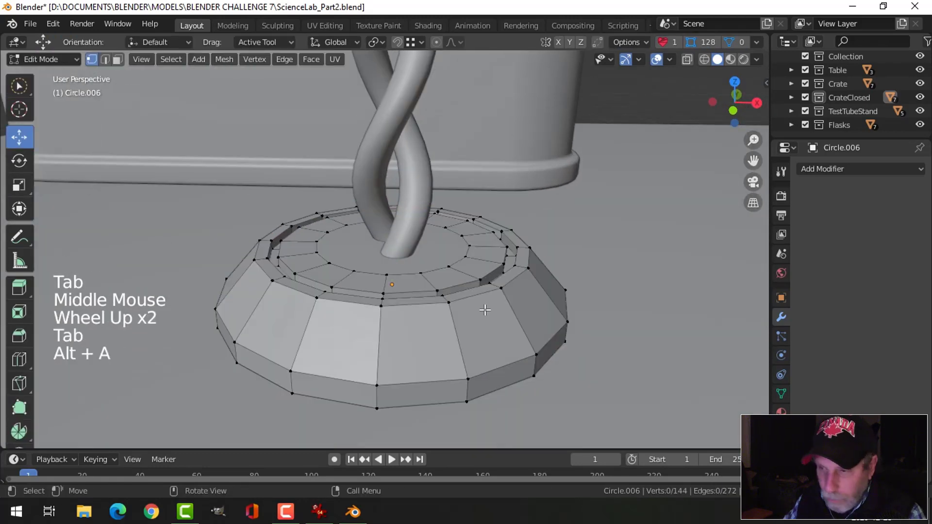
key(2)
alt+shift+click(464, 294)
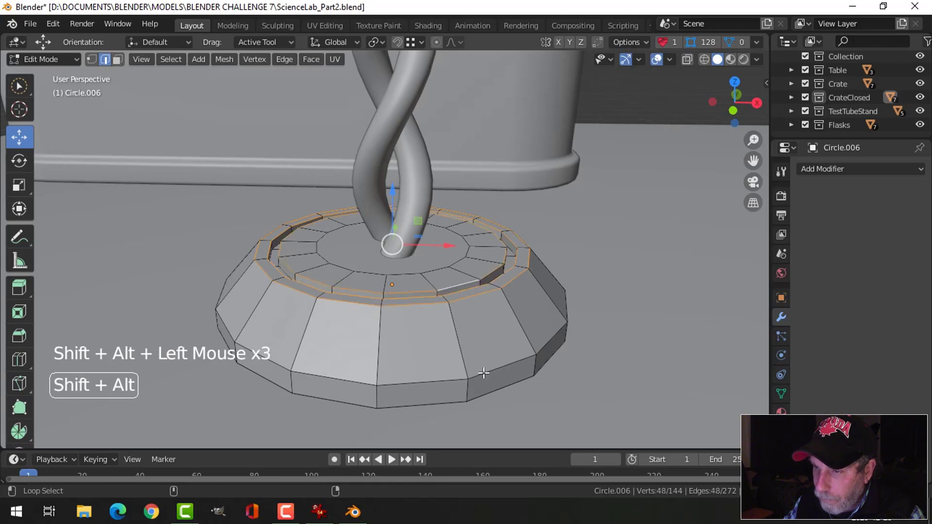
middle_drag(486, 372, 558, 307)
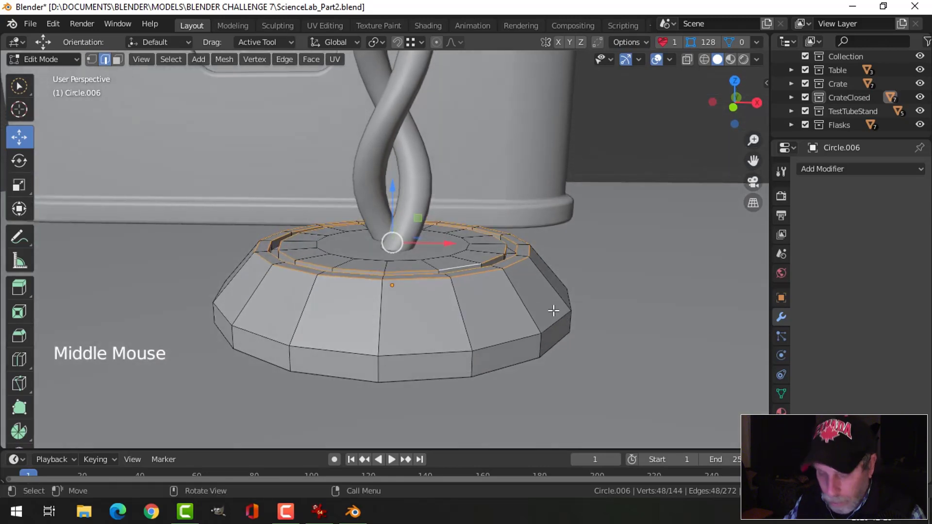
key(ctrl+b)
scroll(571, 331, down, 3)
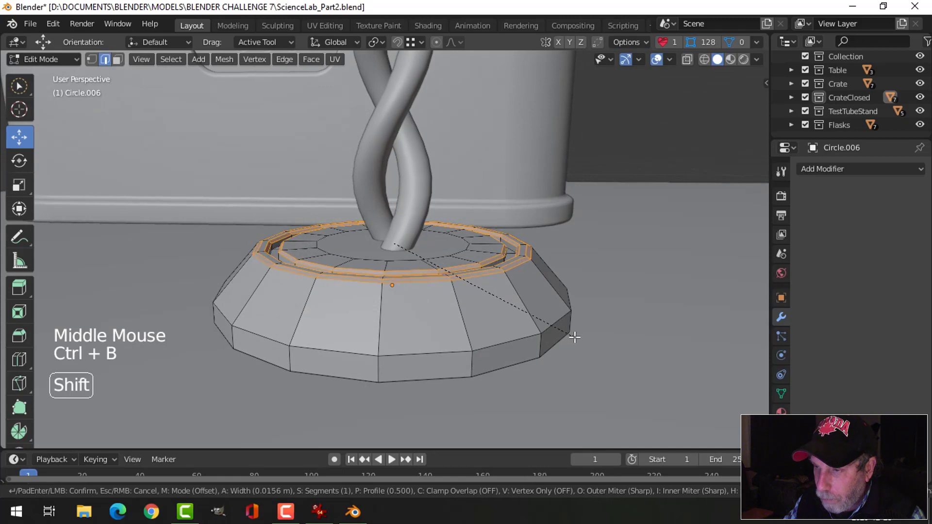
click(574, 337)
key(Tab)
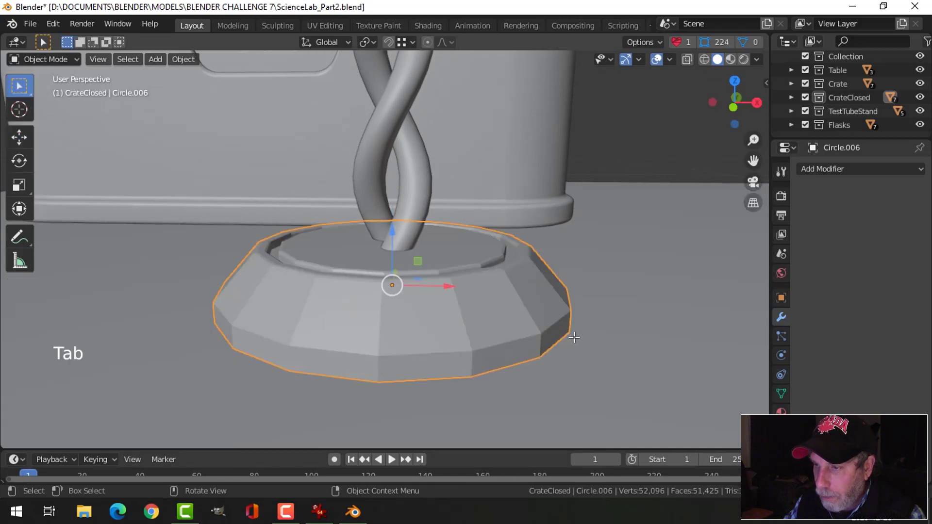
Add two support edge loops around the base, one just above and one just below its lower outer edge, and return to Object Mode.
key(Tab)
key(ctrl+r)
click(474, 316)
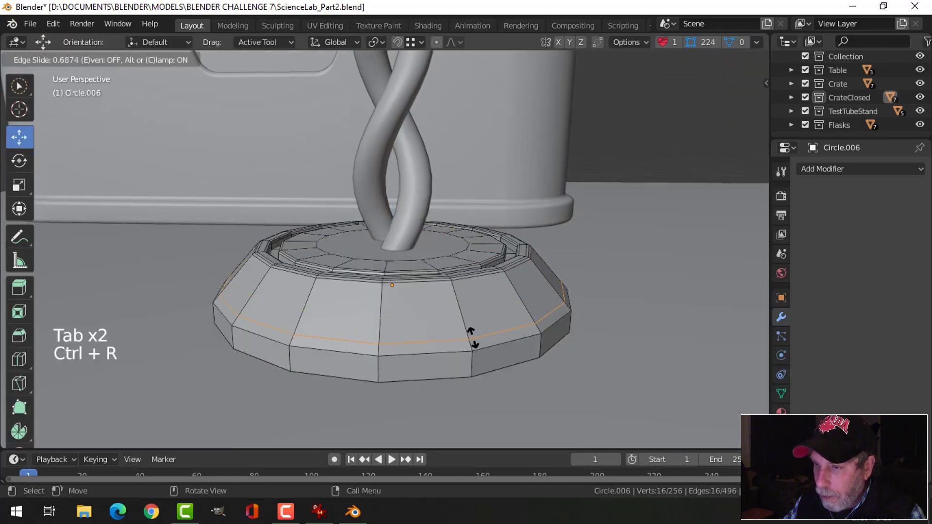
click(476, 343)
middle_drag(510, 368, 486, 359)
key(ctrl+r)
click(458, 349)
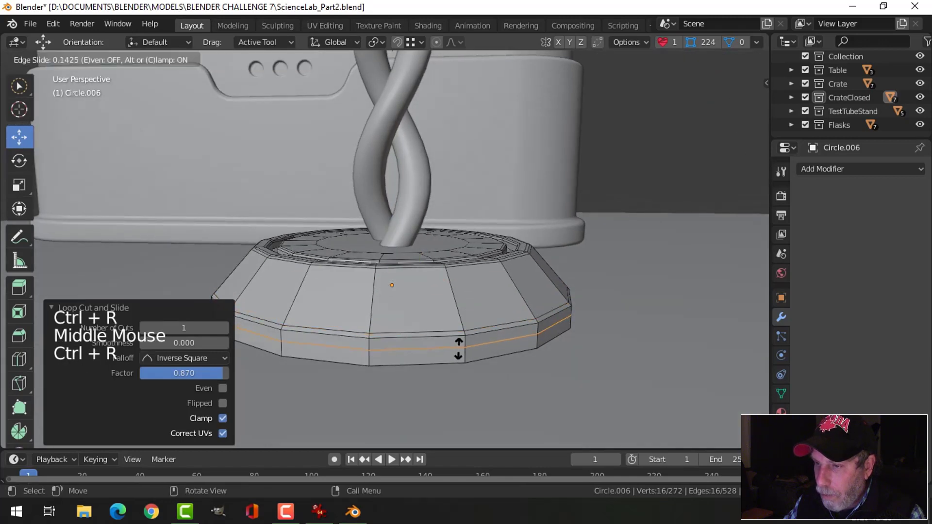
click(460, 340)
key(Tab)
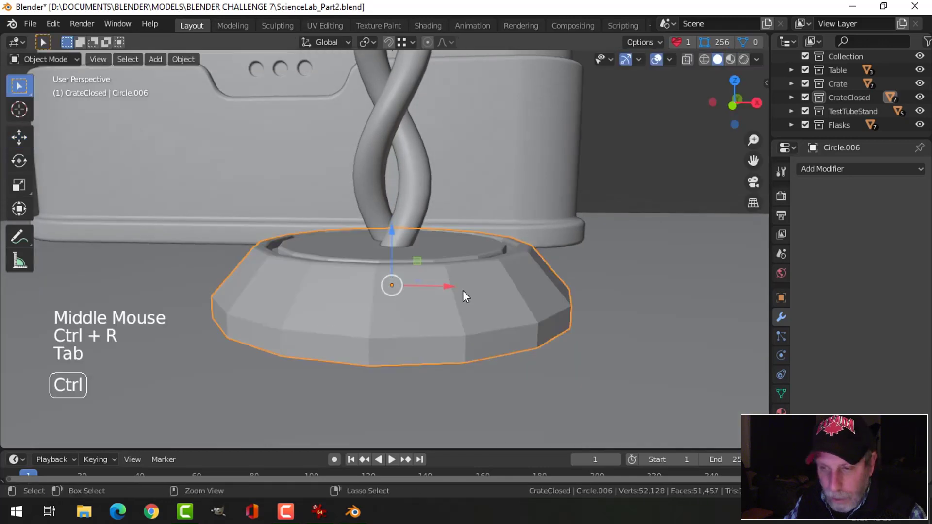
Give the base a level 1 Subdivision Surface modifier, shade it smooth and deselect it.
key(ctrl+1)
right_click(462, 290)
click(451, 264)
key(alt+a)
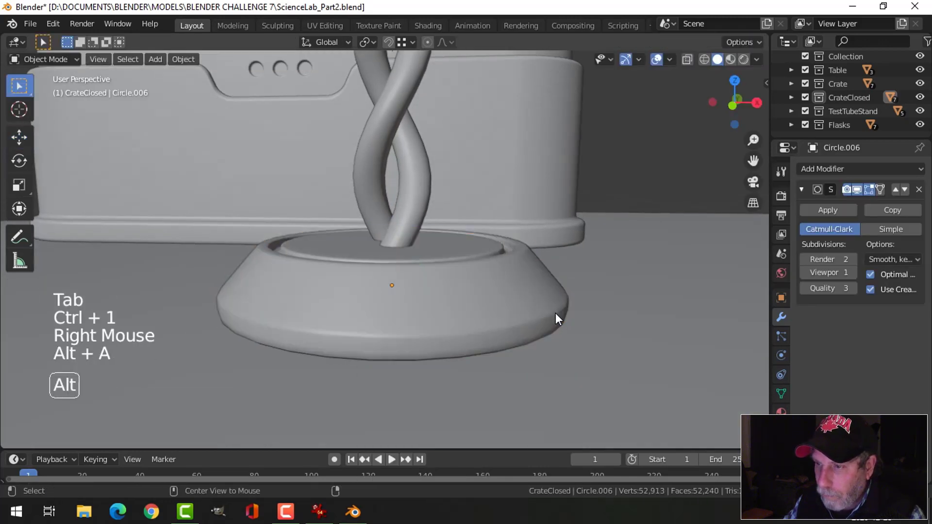
Add another support edge loop close to the bottom edge of the base's rim and return to Object Mode.
scroll(556, 313, down, 2)
middle_drag(555, 314, 507, 290)
click(500, 306)
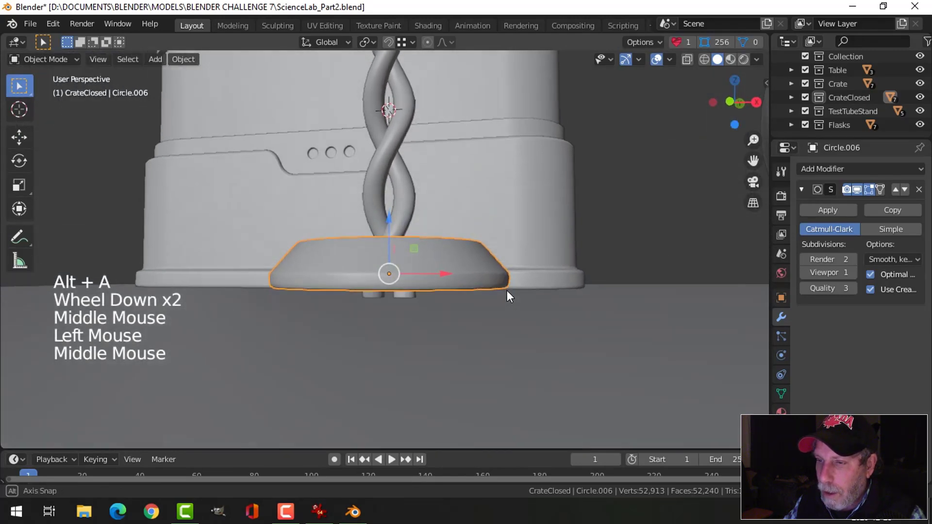
key(Tab)
key(alt+a)
key(ctrl+r)
click(478, 281)
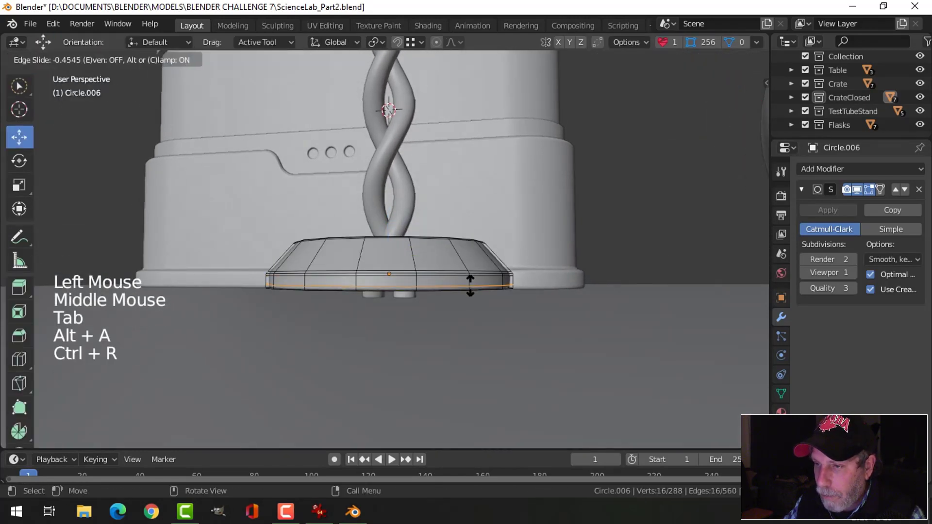
click(509, 280)
key(Tab)
middle_drag(509, 279, 421, 304)
key(alt+a)
Duplicate an edge loop from the base's outer rim and raise the copy about 0.049 m along Z.
scroll(507, 296, up, 3)
scroll(501, 304, down, 3)
scroll(473, 301, down, 5)
scroll(474, 303, down, 3)
scroll(422, 305, up, 6)
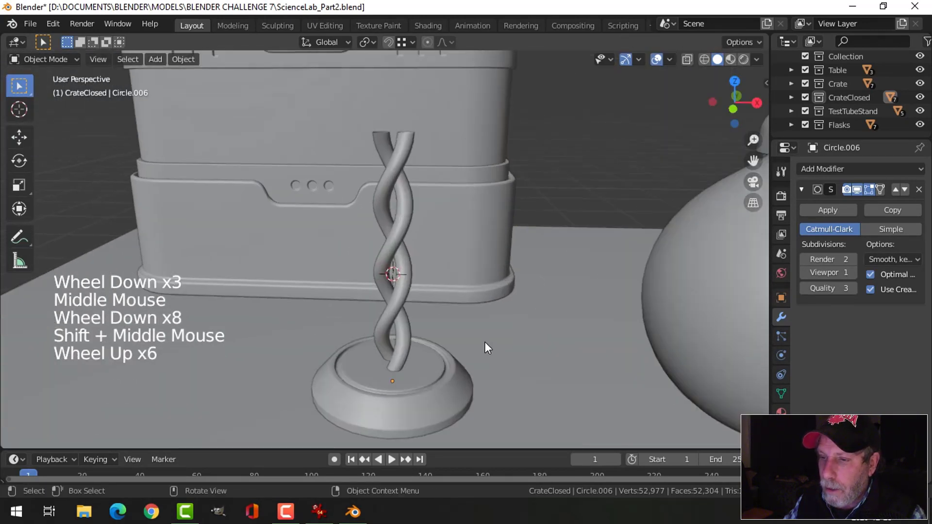
shift+middle_drag(484, 342, 485, 315)
middle_drag(485, 315, 420, 322)
click(421, 322)
key(Tab)
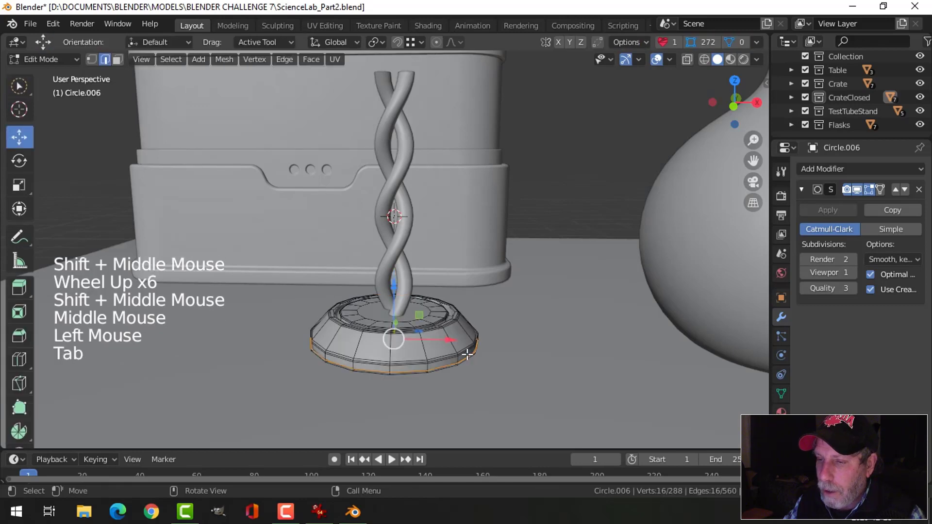
key(alt+a)
alt+shift+click(442, 357)
scroll(491, 349, down, 2)
mouse_move(491, 349)
middle_down()
mouse_move(510, 343)
mouse_move(501, 342)
middle_up()
key(shift+d)
click(392, 250)
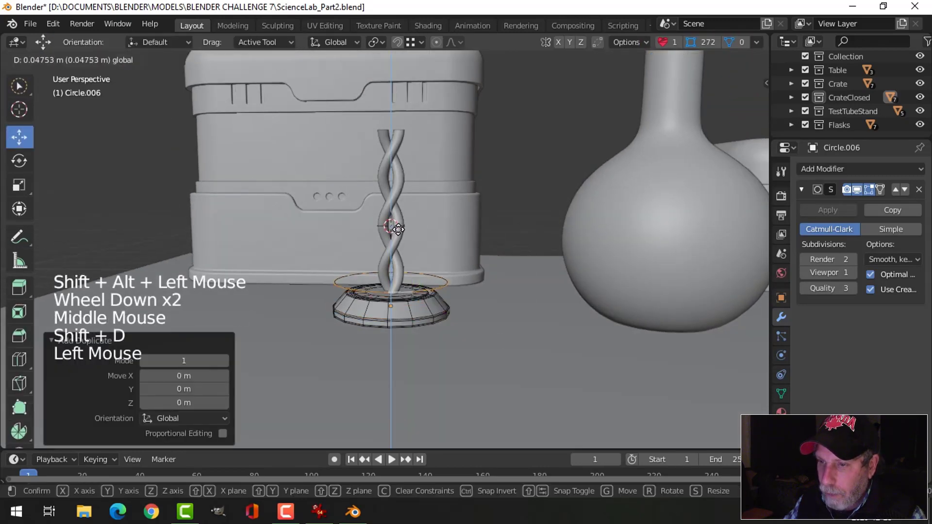
Scale the duplicated loop to about 0.72, separate it into its own object and leave Edit Mode.
middle_drag(406, 270, 486, 292)
scroll(503, 293, up, 3)
key(s)
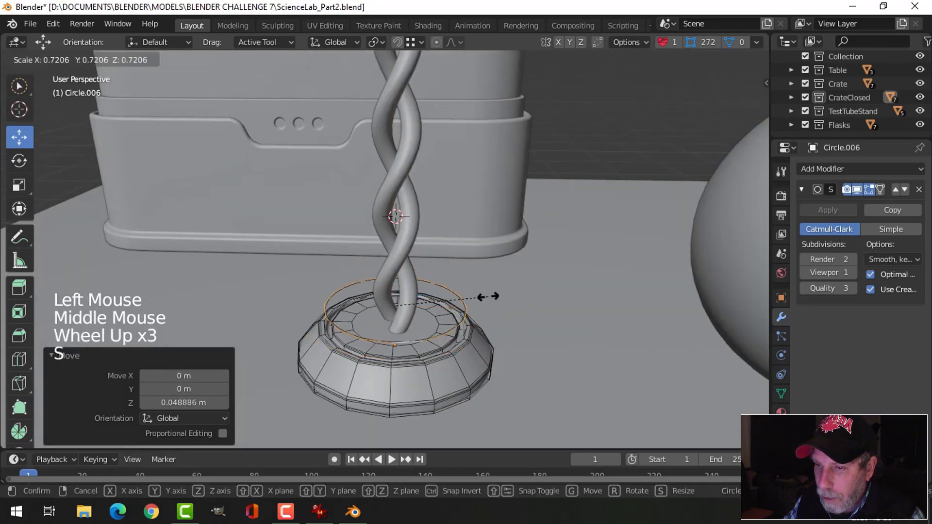
click(488, 294)
key(p)
key(Tab)
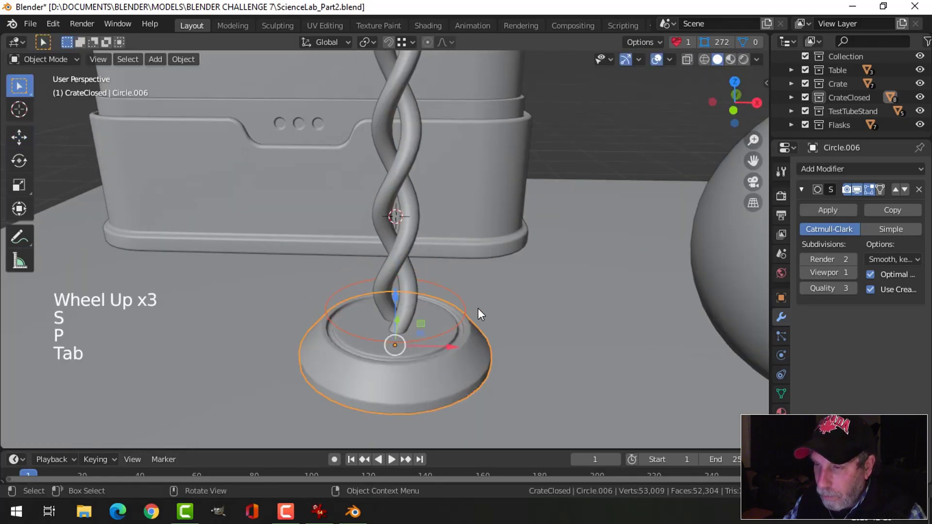
Fit the separated ring into the base's groove: lower it about 0.023 m, scale it to 0.976 and raise it about 0.005 m.
click(500, 306)
middle_drag(502, 304, 444, 302)
click(457, 296)
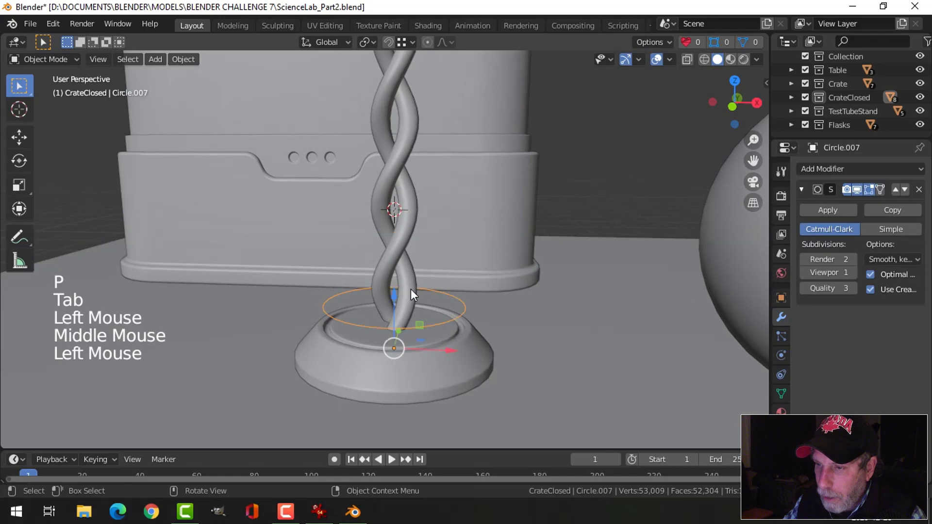
drag(396, 298, 397, 317)
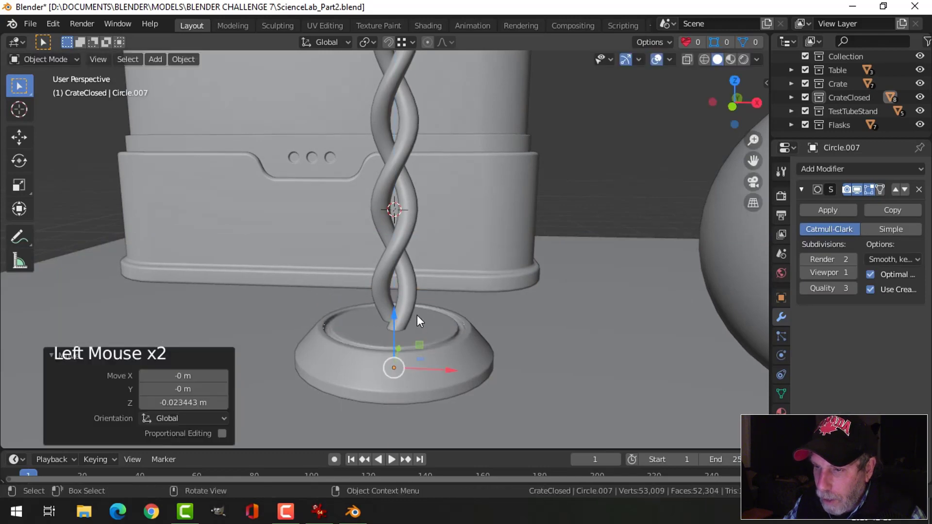
key(s)
middle_drag(490, 315, 469, 313)
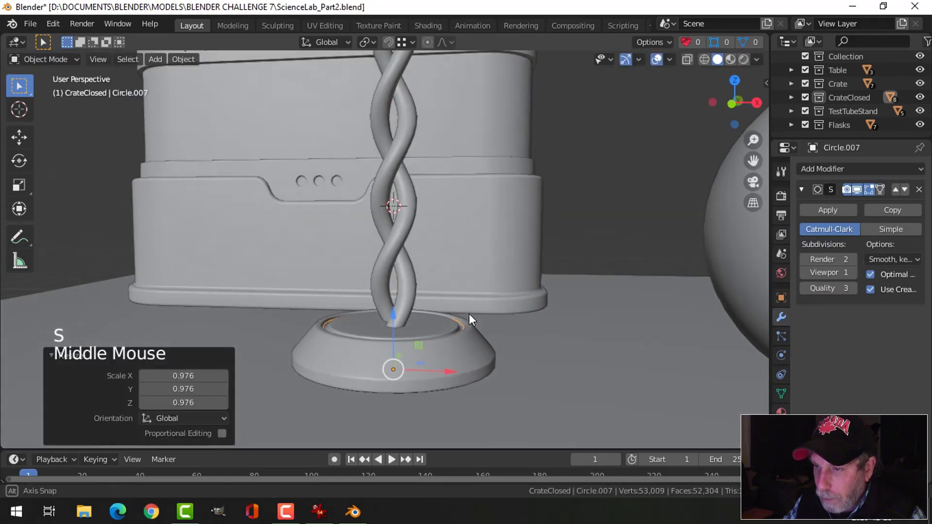
drag(398, 313, 452, 320)
scroll(461, 318, down, 2)
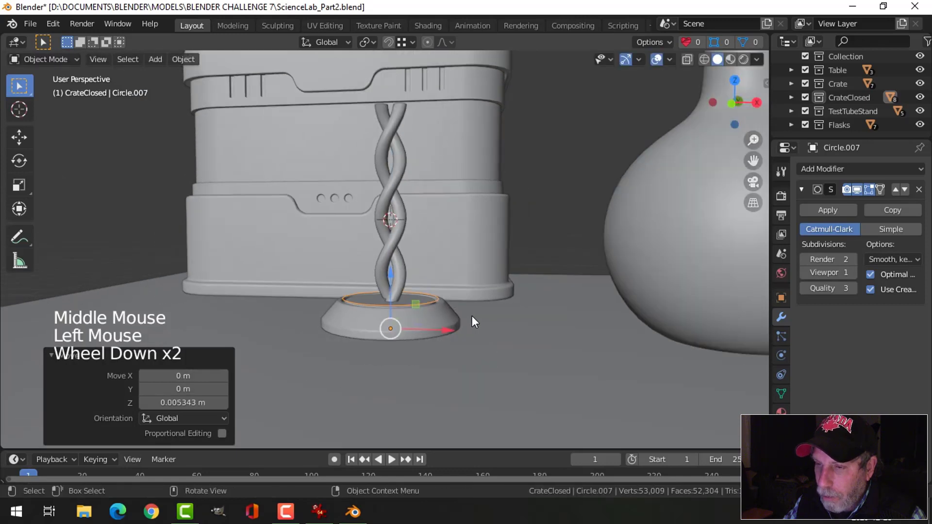
shift+middle_drag(471, 316, 481, 324)
middle_drag(480, 323, 490, 331)
key(Tab)
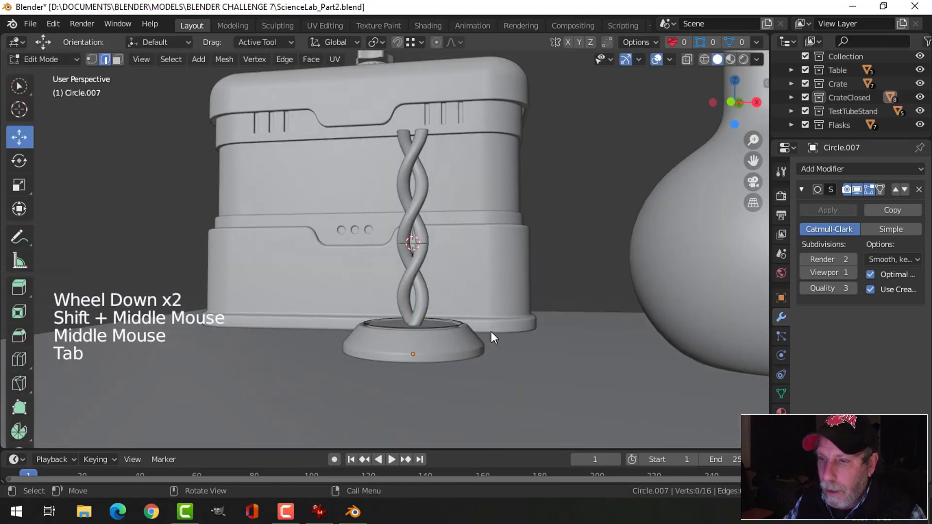
key(1)
key(e)
click(462, 323)
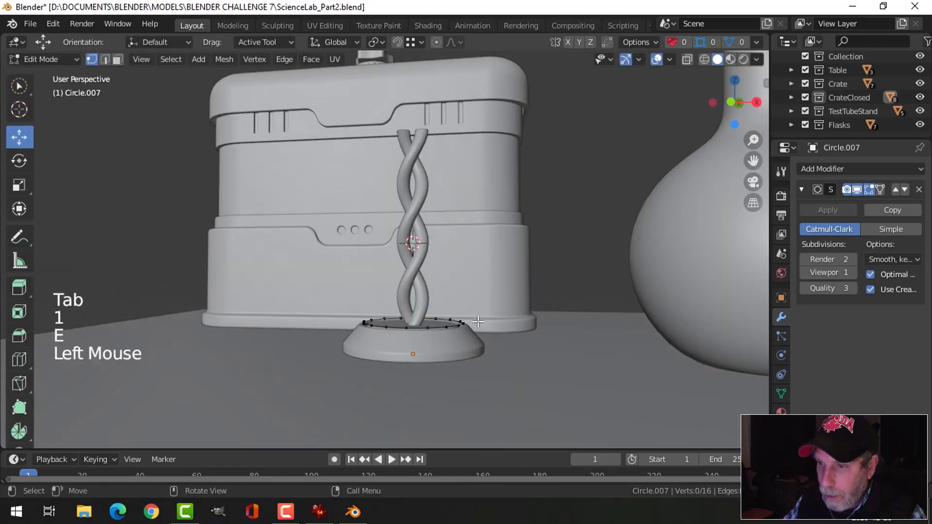
key(ctrl+z)
key(ctrl+z)
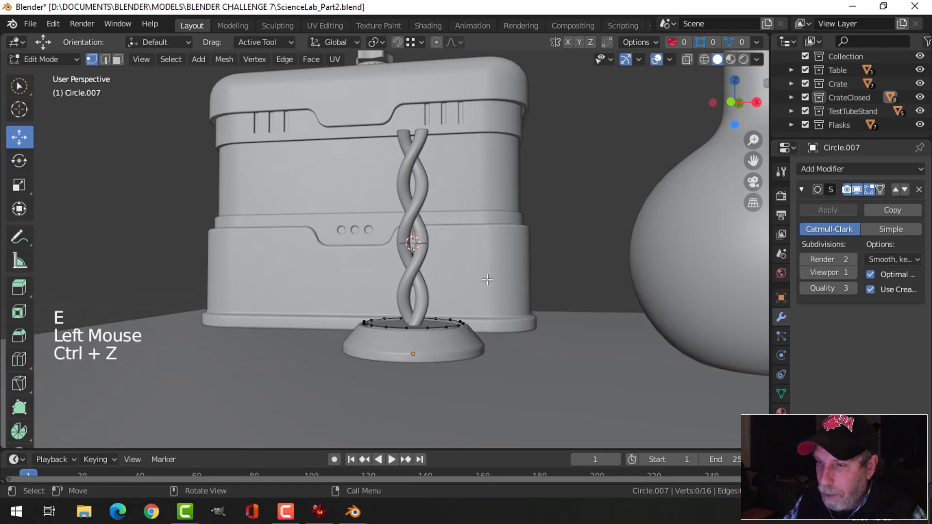
key(Tab)
Extrude the whole ring straight up into a tube slightly taller than the twisted strands, checking its height in front wireframe view.
key(Tab)
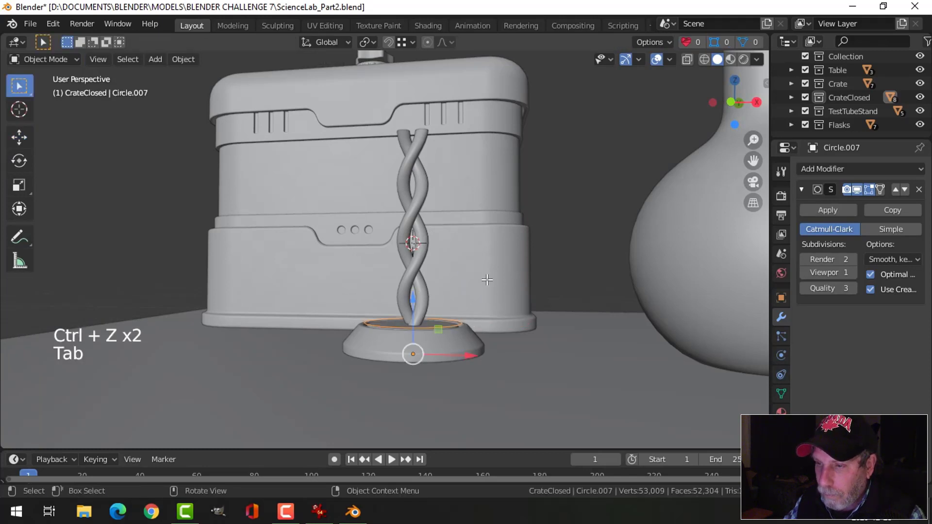
key(a)
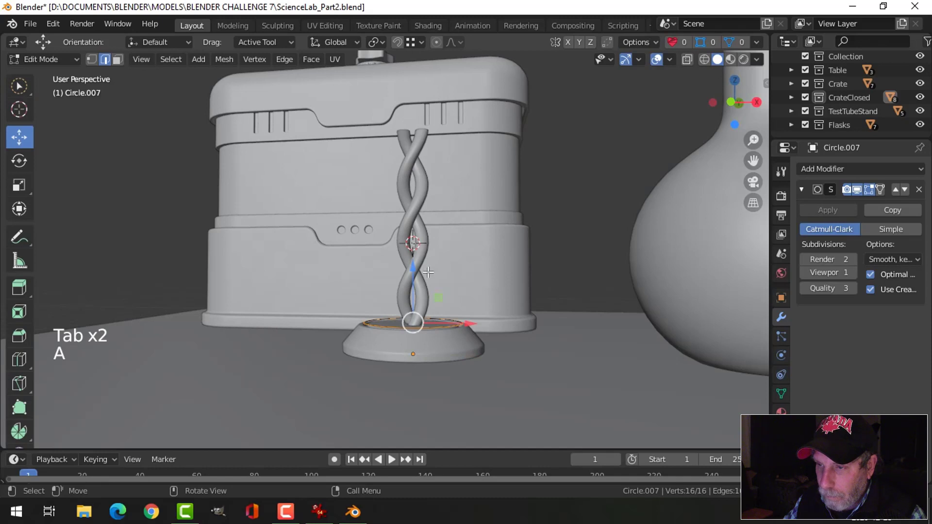
drag(428, 271, 490, 284)
key(ctrl+z)
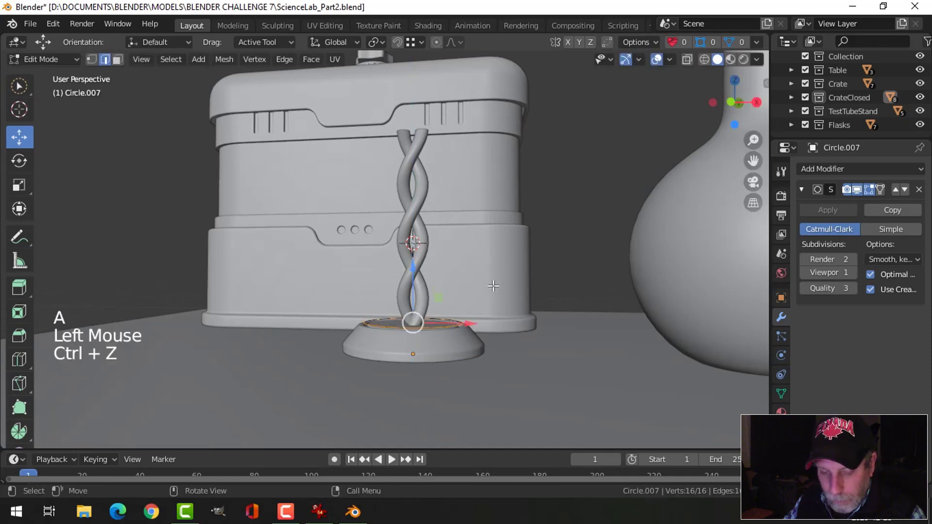
key(e)
mouse_move(423, 275)
mouse_down()
mouse_move(429, 86)
mouse_move(411, 155)
mouse_move(423, 94)
mouse_up()
key(KP_1)
key(z)
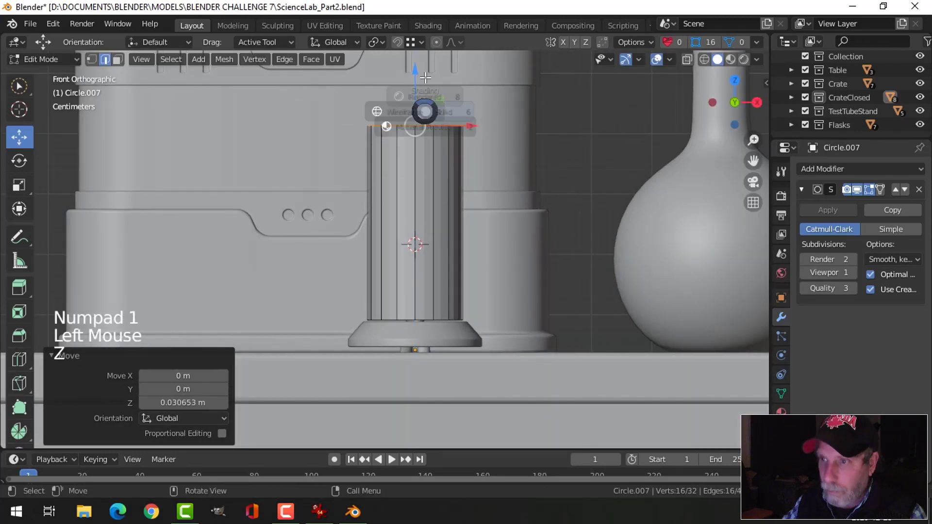
click(328, 84)
shift+middle_drag(503, 115, 483, 154)
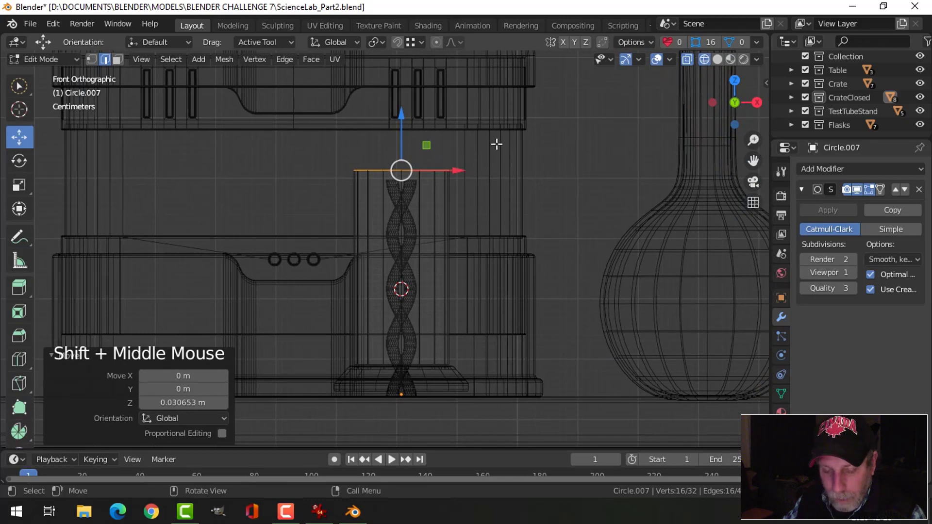
key(z)
click(566, 147)
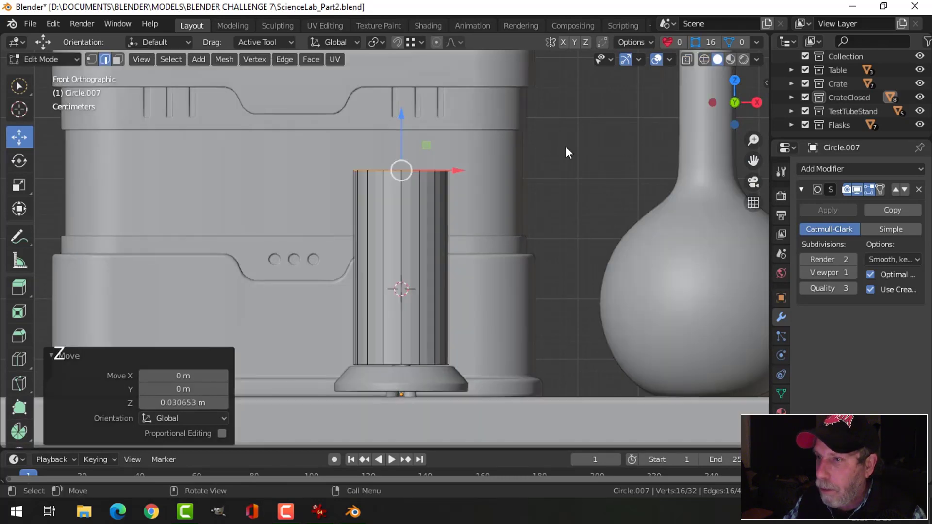
Extrude the tube's top loop, scale it inward and fill the remaining hole with a face.
middle_drag(566, 147, 556, 211)
key(e)
key(s)
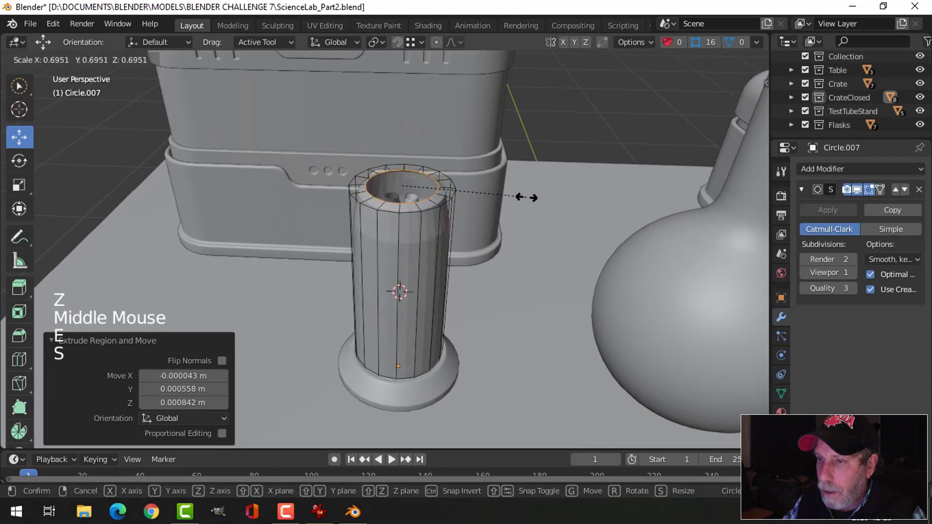
click(490, 196)
key(f)
key(alt+a)
Bevel the tube's top outer edge loop by about 0.231 m with two segments and return to Object Mode.
middle_drag(490, 196, 440, 194)
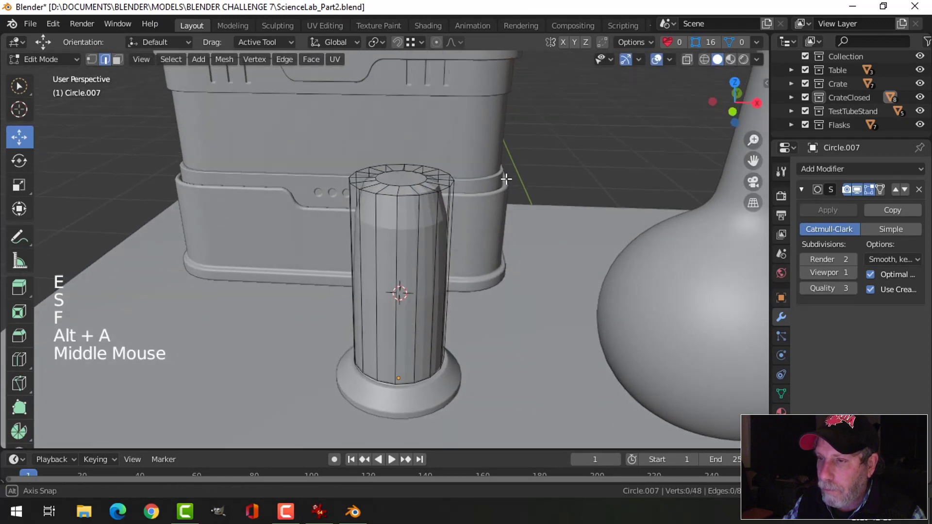
alt+shift+click(439, 194)
key(alt+a)
alt+shift+click(451, 180)
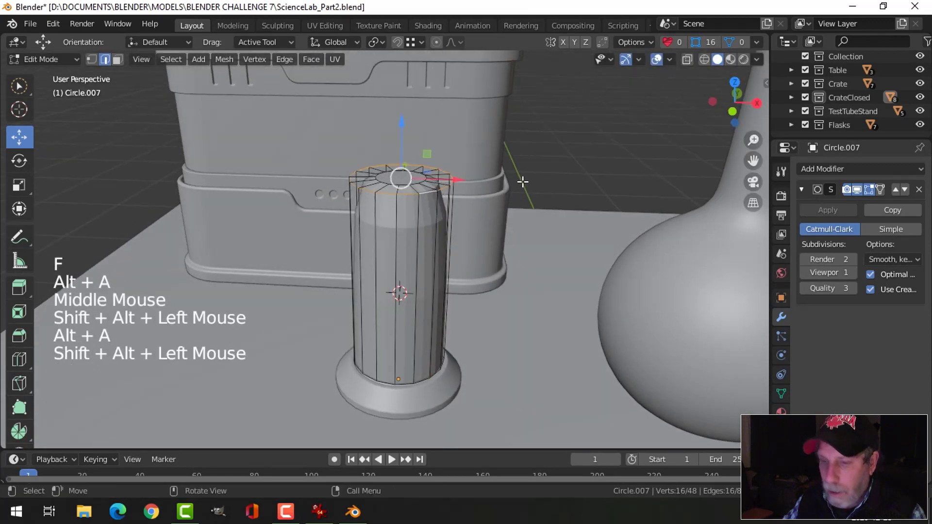
middle_drag(522, 181, 533, 167)
key(ctrl+b)
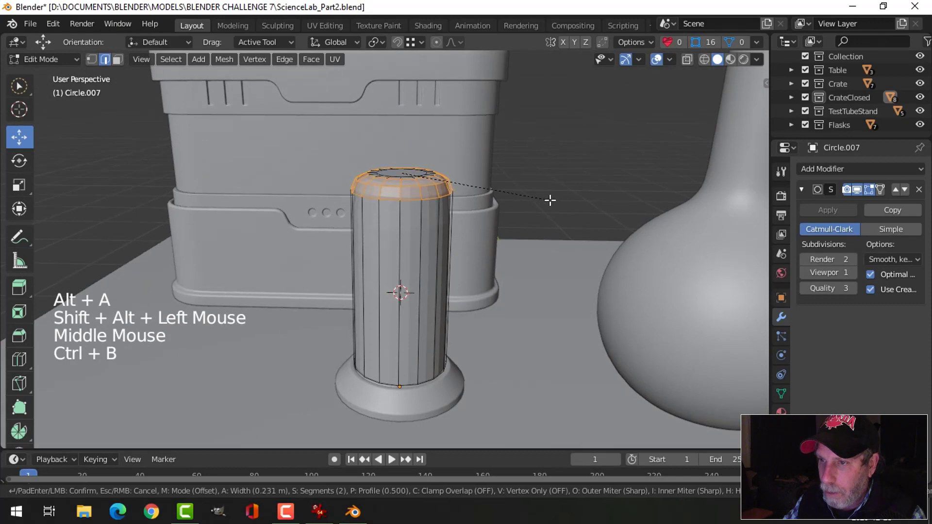
click(550, 200)
key(Tab)
Shade the capped tube smooth and deselect it.
middle_drag(549, 200, 441, 269)
scroll(486, 223, down, 2)
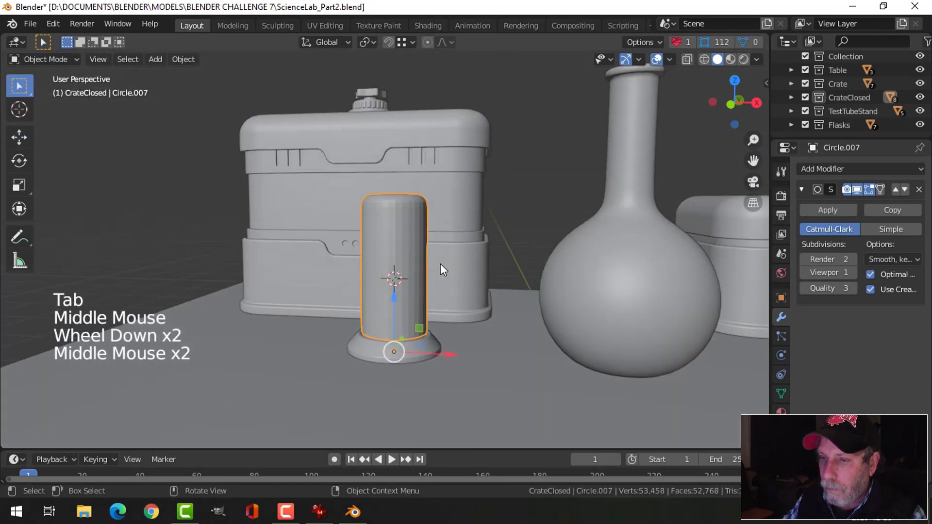
scroll(425, 251, up, 2)
right_click(400, 220)
click(401, 219)
key(alt+a)
Examine the smoothed tube on its base from several angles and distances.
middle_drag(482, 224, 391, 193)
scroll(468, 274, down, 2)
scroll(468, 273, down, 1)
scroll(435, 271, up, 3)
scroll(438, 271, down, 3)
scroll(424, 269, down, 1)
scroll(424, 269, down, 1)
scroll(414, 276, up, 3)
scroll(435, 252, up, 2)
scroll(462, 293, up, 2)
Add an edge loop around the tube just above its bottom edge, at a slide factor of about 0.942.
click(396, 229)
key(Tab)
key(alt+a)
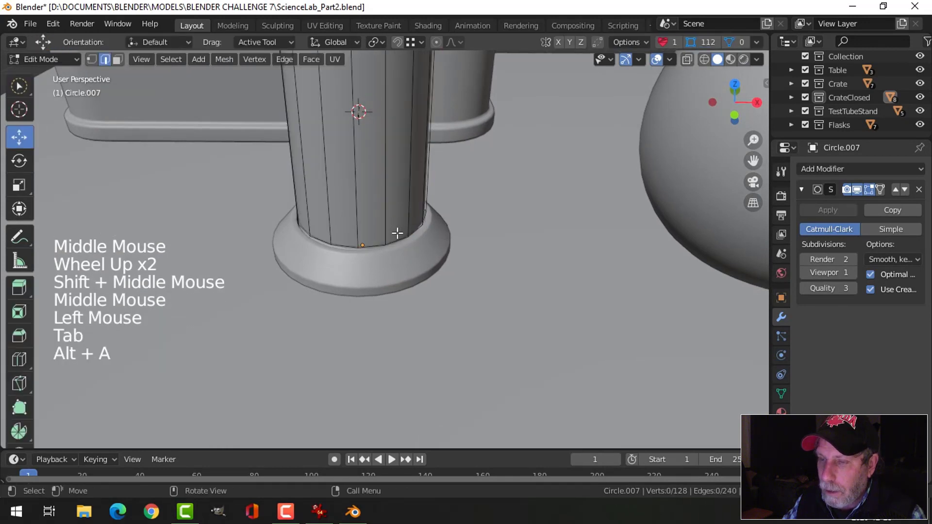
key(ctrl+r)
click(381, 216)
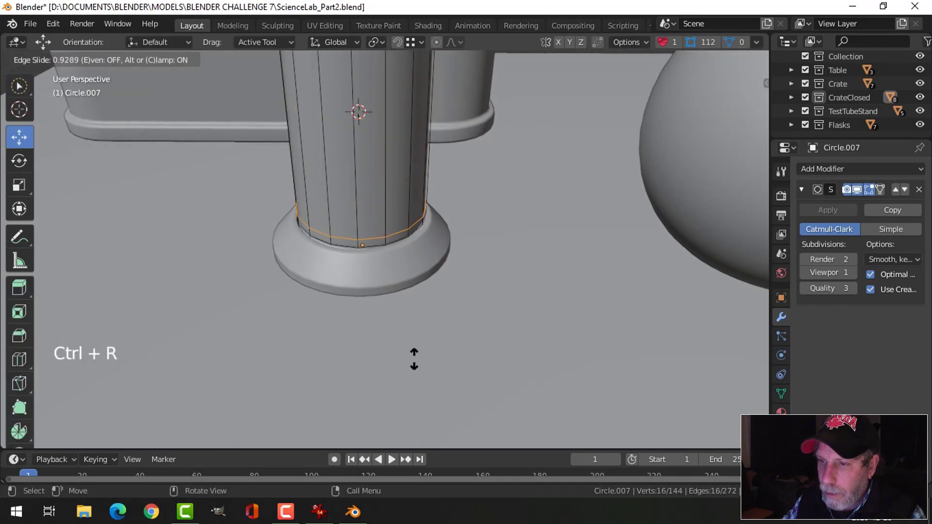
click(391, 296)
scroll(391, 295, up, 2)
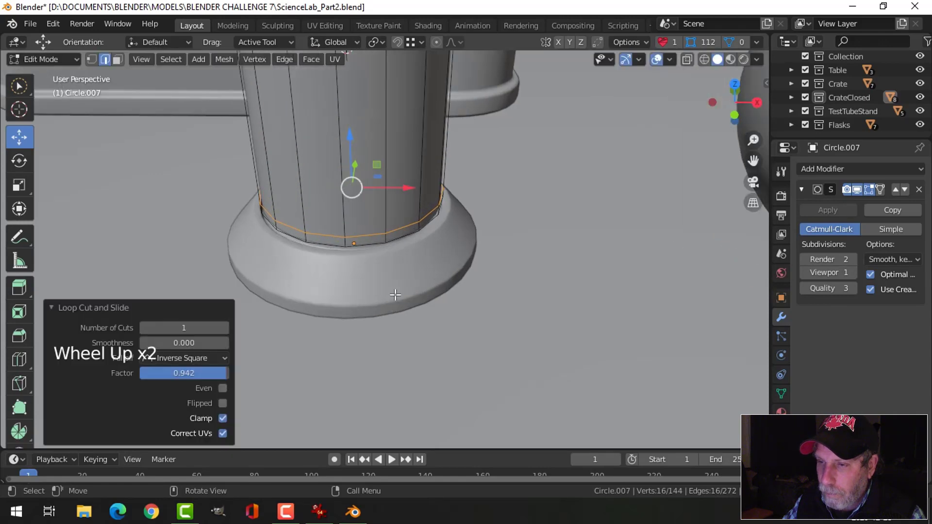
key(alt+a)
Extrude the narrow face ring at the tube's bottom edge and fatten it outward into a raised rim.
shift+middle_drag(391, 295, 399, 262)
scroll(394, 224, up, 2)
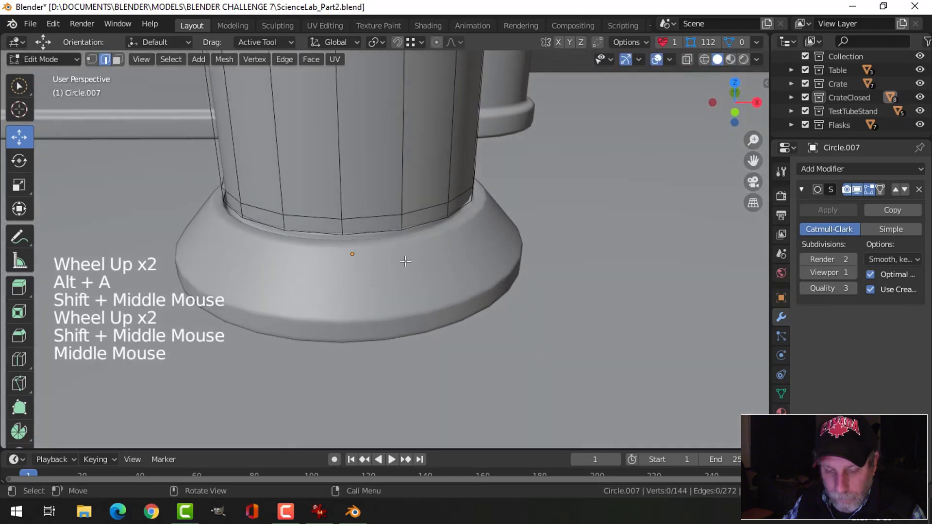
key(3)
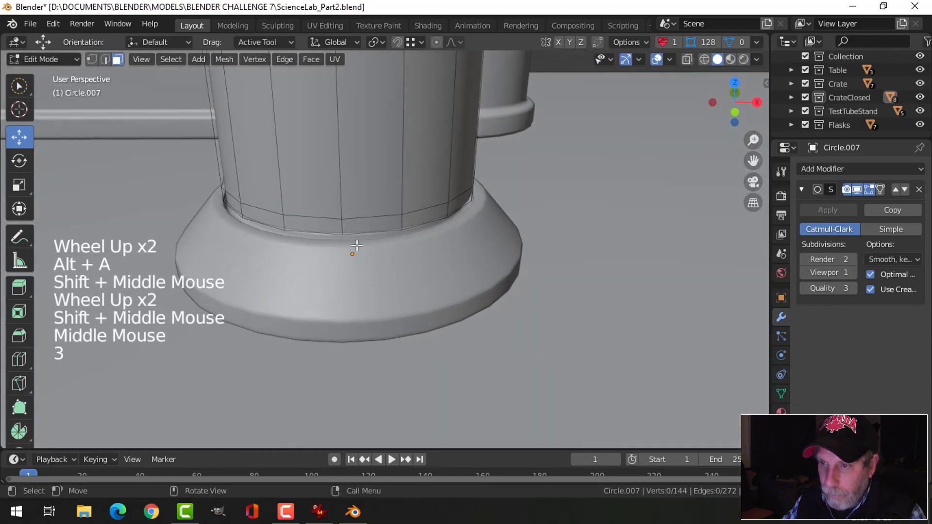
alt+shift+click(340, 222)
key(e)
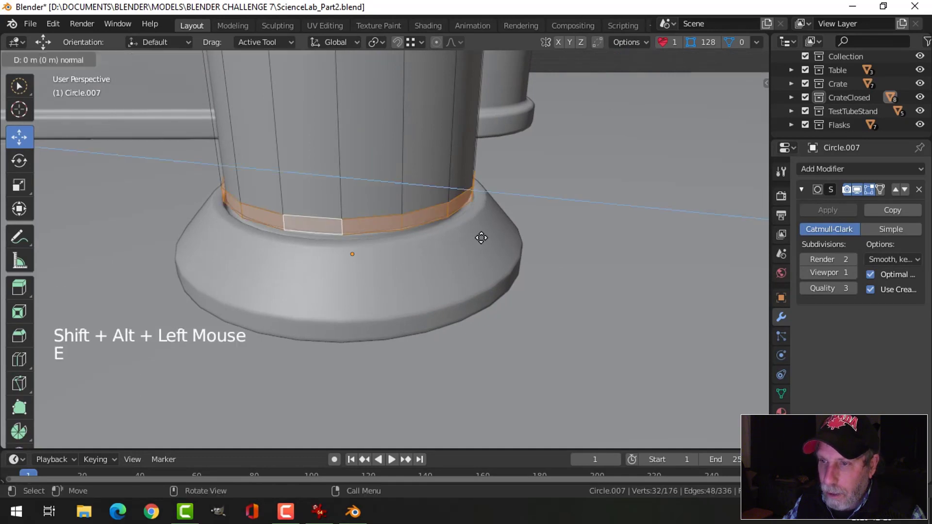
key(alt+s)
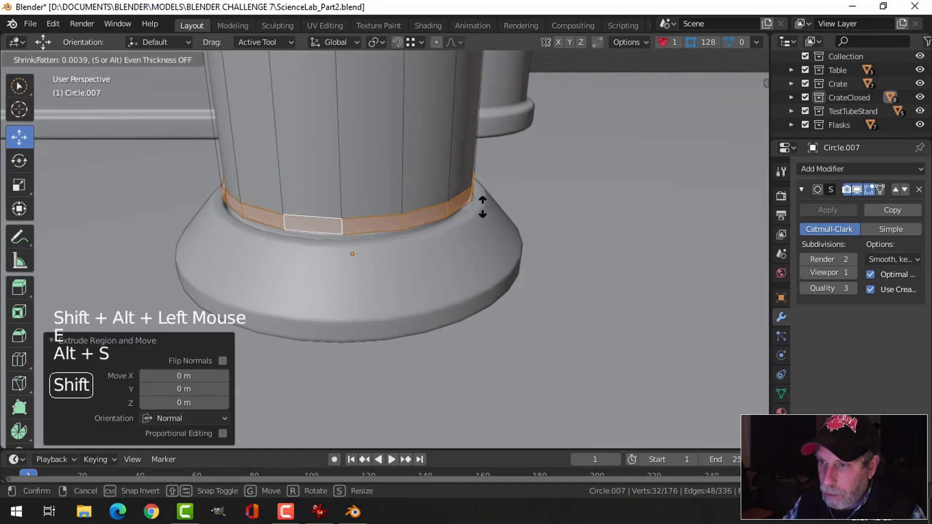
click(485, 232)
middle_drag(518, 235, 447, 179)
key(alt+a)
Add an edge loop around the tube directly above the raised rim and return to Object Mode.
key(ctrl+r)
click(455, 198)
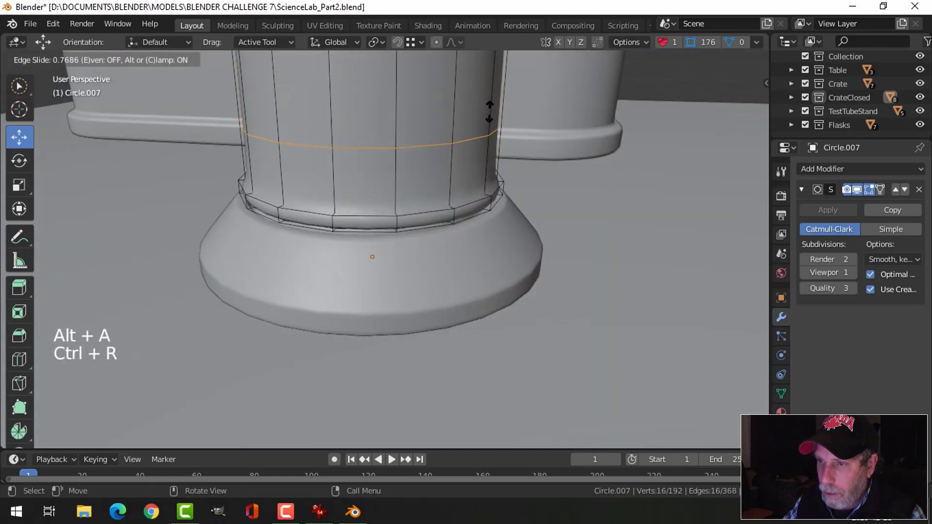
click(490, 191)
key(Tab)
scroll(476, 216, down, 3)
key(alt+a)
middle_drag(475, 216, 429, 183)
Add another edge loop to the tube's wall just above the rim at a slide factor of about 0.894.
click(426, 176)
key(Tab)
key(alt+a)
key(ctrl+r)
click(433, 224)
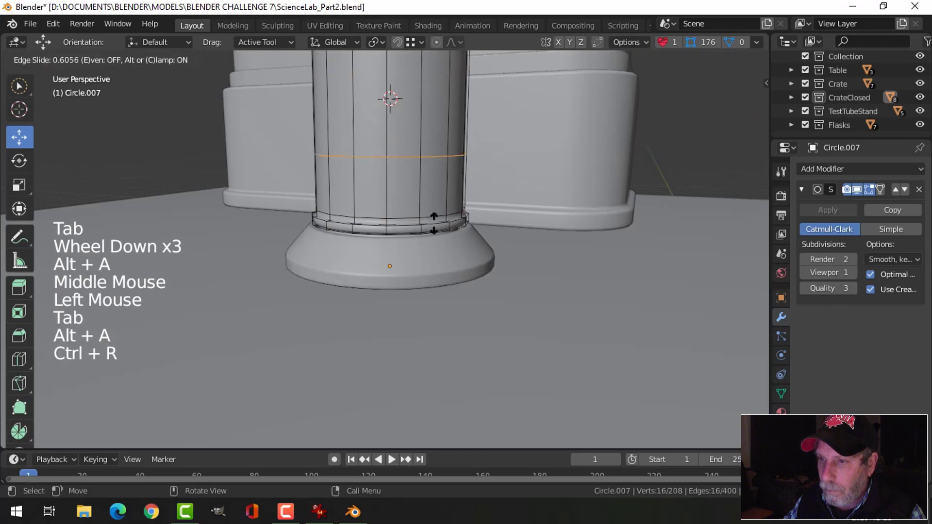
click(442, 266)
middle_drag(441, 267, 447, 239)
scroll(440, 270, up, 2)
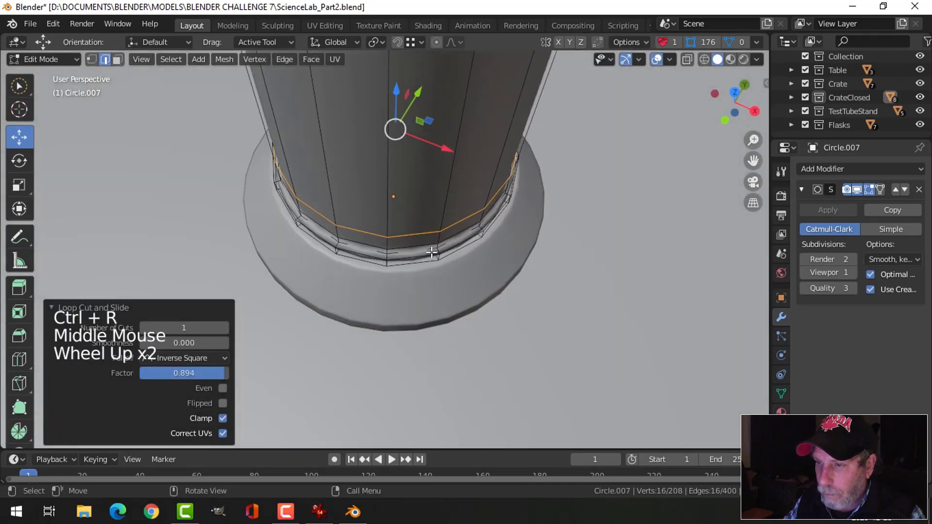
Add a supporting edge loop around the raised rim itself, return to Object Mode and deselect the tube.
key(ctrl+r)
click(436, 249)
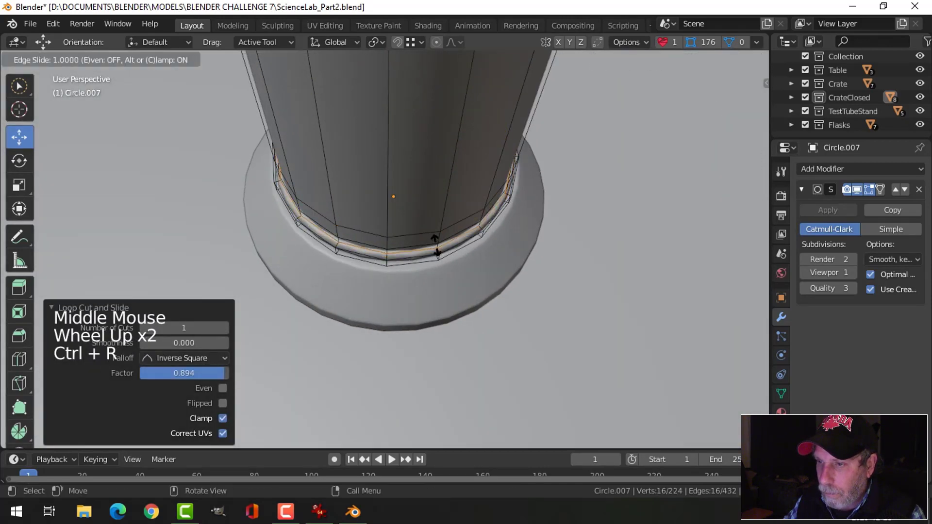
click(437, 245)
key(Tab)
middle_drag(462, 241, 450, 196)
key(alt+a)
scroll(472, 200, down, 3)
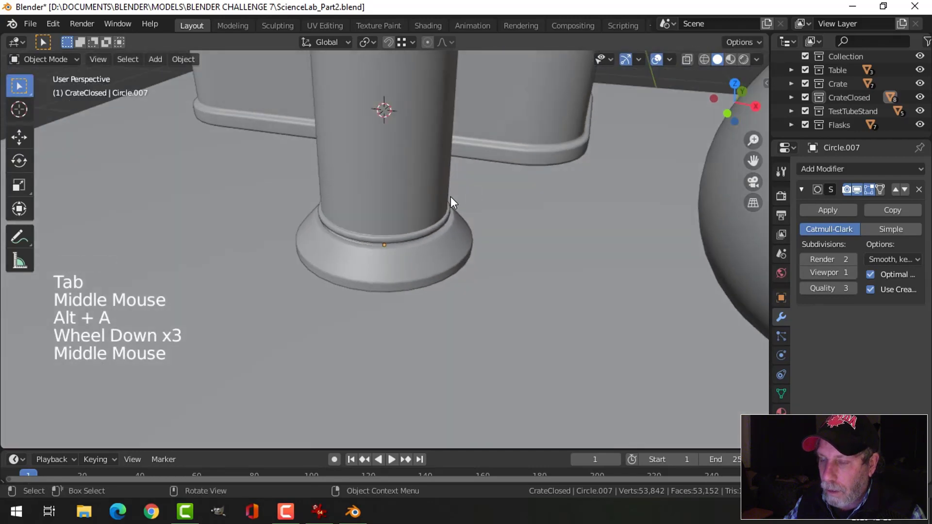
Lower the capped tube by about 0.0034 m onto its round base and deselect it.
scroll(430, 192, down, 1)
click(410, 186)
scroll(396, 190, down, 2)
drag(388, 194, 388, 199)
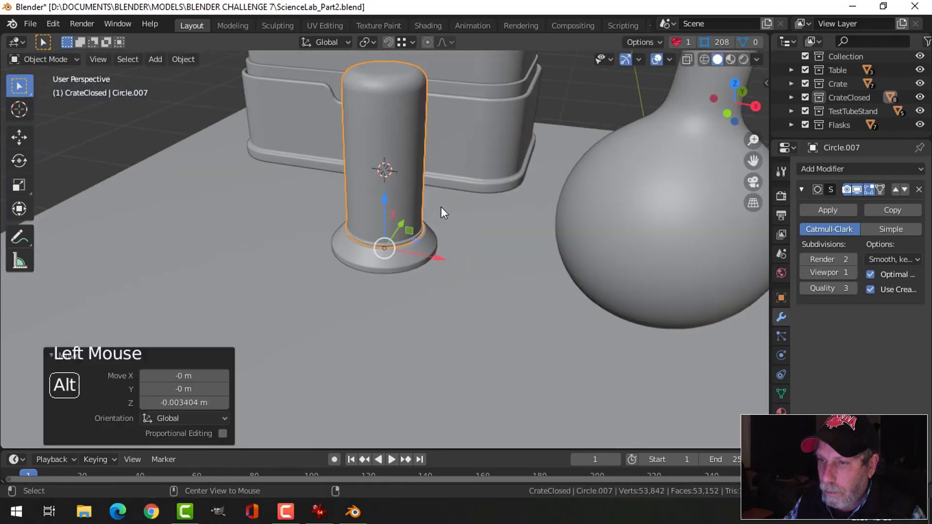
key(alt+a)
Lower the capped tube slightly further, by about 0.0024 m, so its rim seats on the base.
middle_drag(441, 207, 455, 176)
scroll(474, 195, down, 1)
scroll(580, 198, up, 4)
scroll(435, 187, up, 3)
click(465, 164)
drag(418, 194, 420, 197)
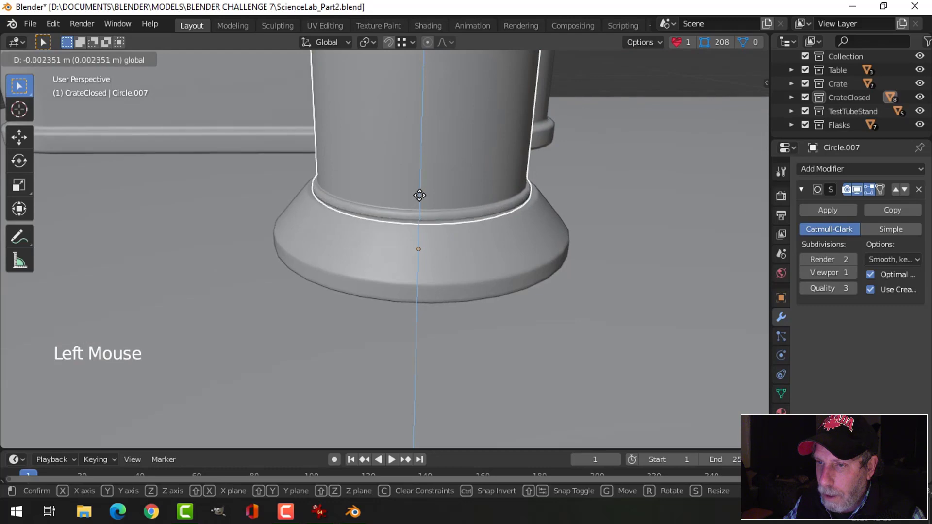
key(alt+a)
Scale the whole mesh of the round base up slightly in X and Y, keeping its height, and deselect it.
middle_drag(495, 200, 473, 207)
scroll(473, 207, down, 2)
click(464, 249)
key(Tab)
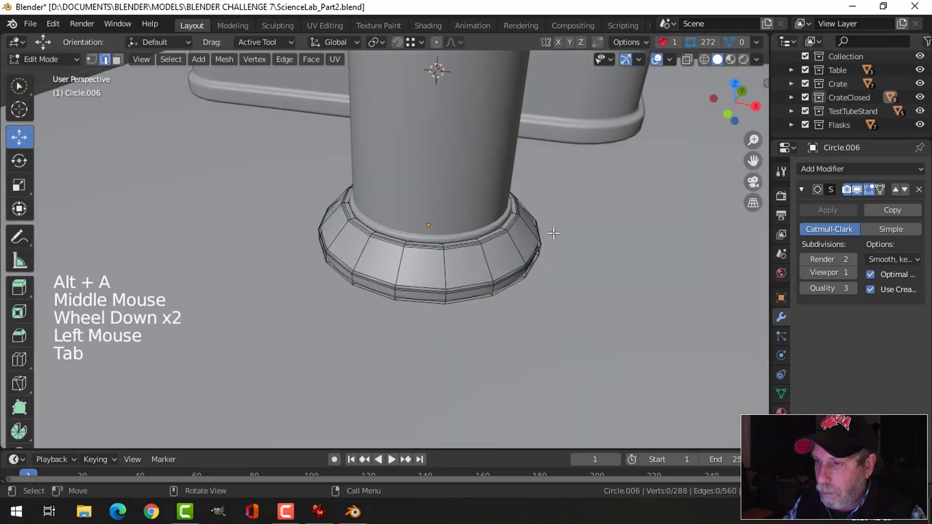
key(a)
shift+middle_drag(546, 248, 547, 194)
scroll(520, 183, up, 2)
key(s)
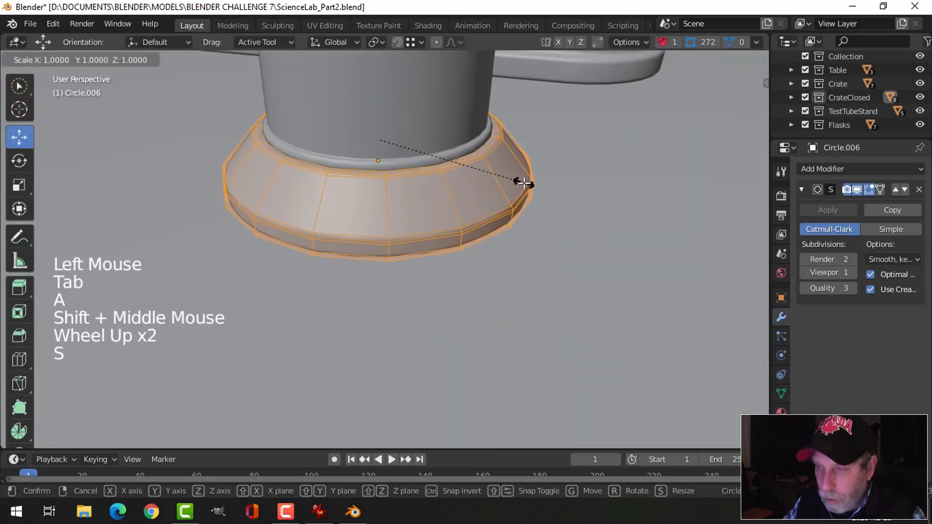
key(shift+z)
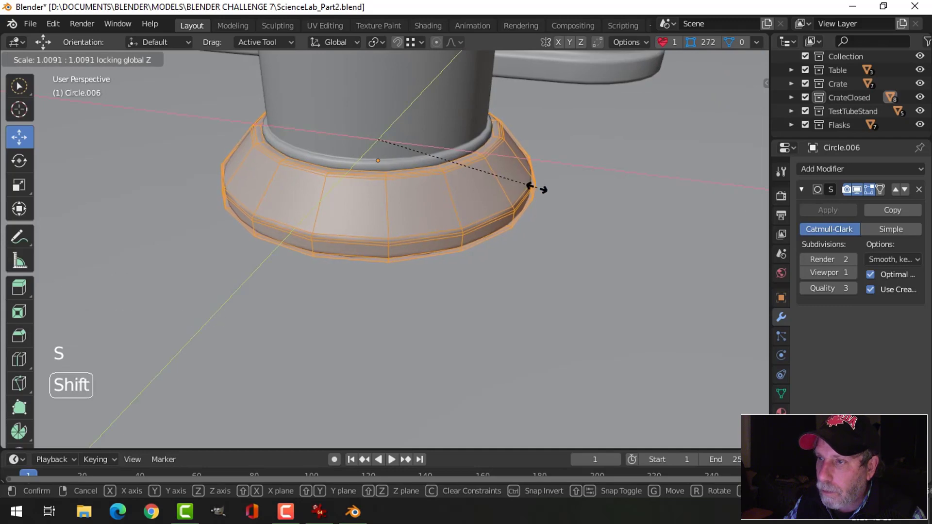
click(549, 191)
key(alt+a)
key(Tab)
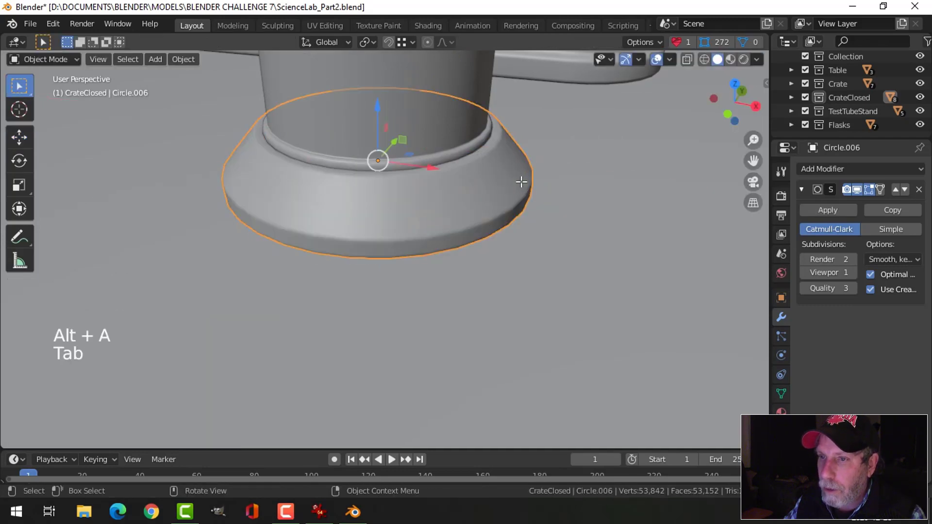
key(alt+a)
scroll(520, 181, down, 2)
middle_drag(520, 182, 449, 194)
scroll(427, 212, up, 2)
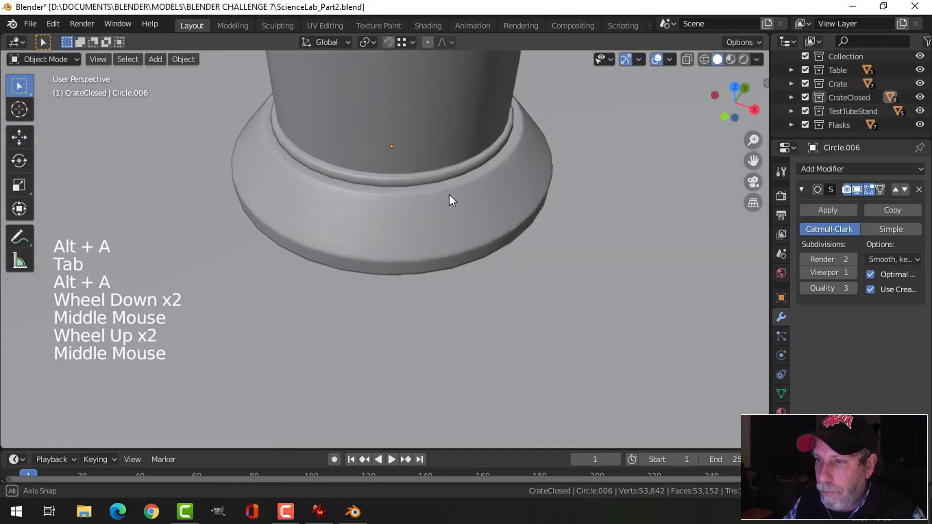
Duplicate the capped tube's flat top face in place and separate the copy into its own object.
scroll(443, 196, down, 5)
shift+middle_drag(403, 152, 426, 211)
scroll(433, 232, down, 2)
scroll(426, 214, up, 2)
scroll(426, 214, up, 1)
click(418, 199)
key(Tab)
key(alt+a)
key(3)
click(374, 199)
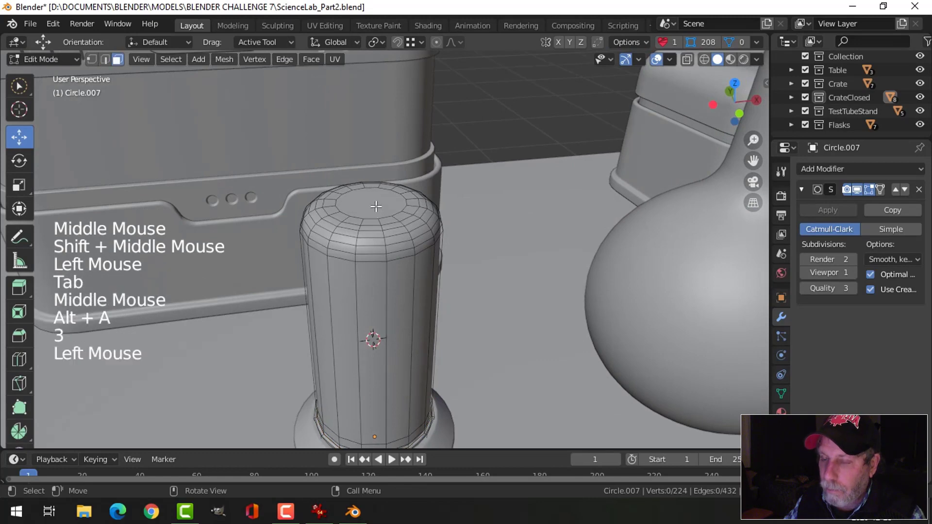
middle_drag(373, 199, 452, 199)
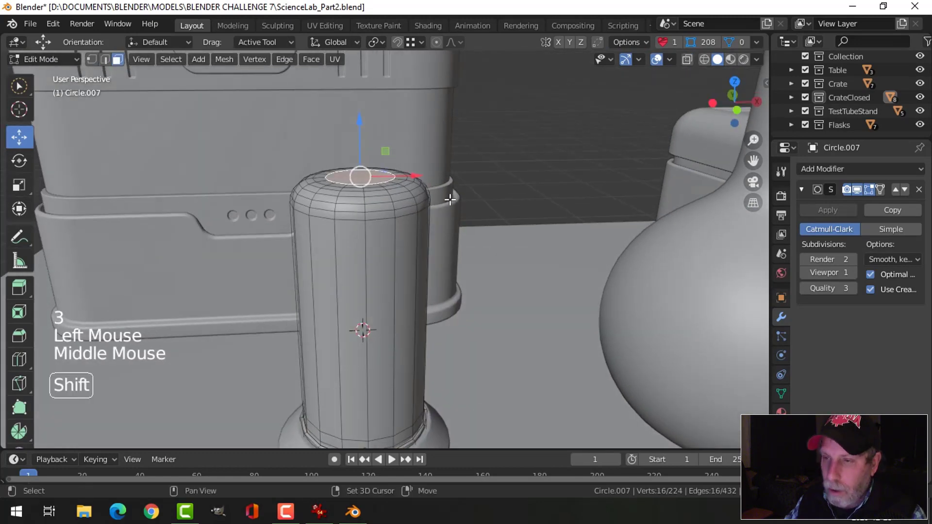
key(shift+d)
click(485, 143)
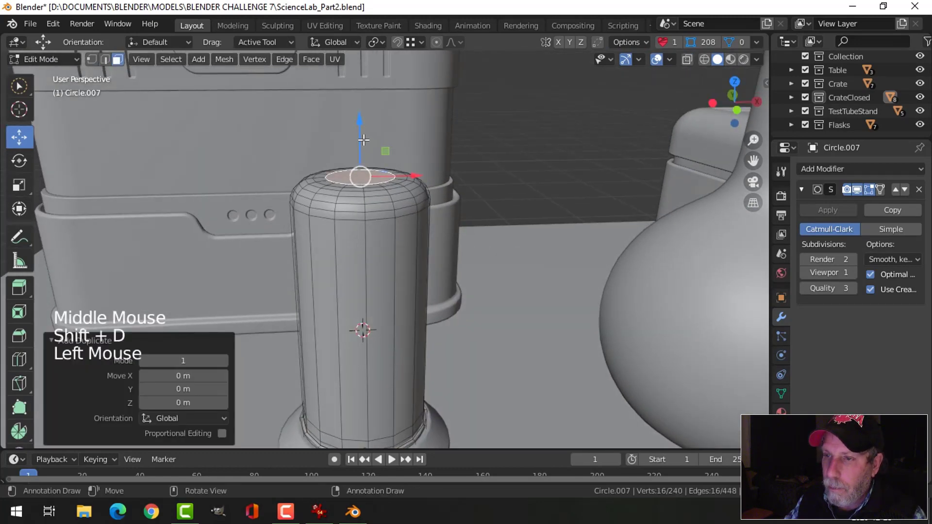
key(p)
click(485, 141)
key(Tab)
Scale the separated disc's whole mesh to about 1.192 in Edit Mode.
click(375, 147)
click(365, 156)
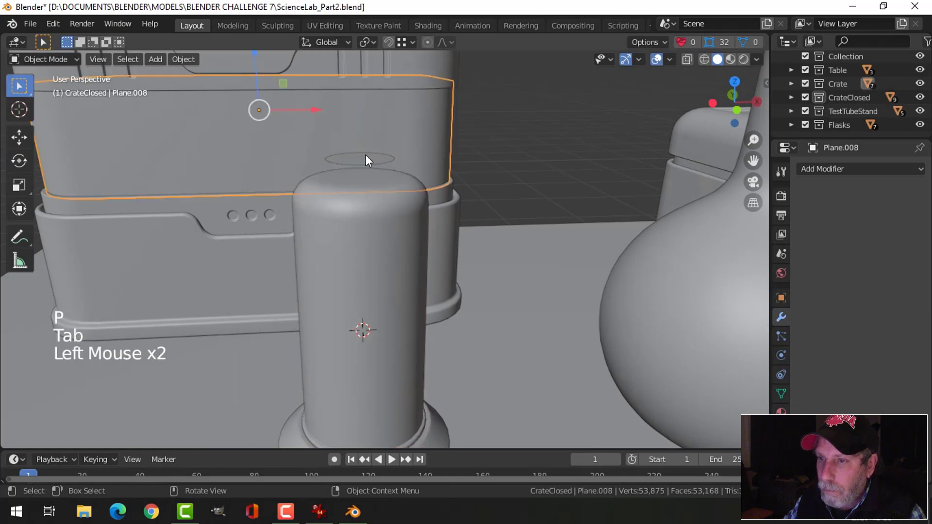
key(Tab)
key(a)
click(19, 137)
scroll(485, 195, up, 1)
key(s)
shift+middle_drag(466, 190, 499, 181)
click(510, 194)
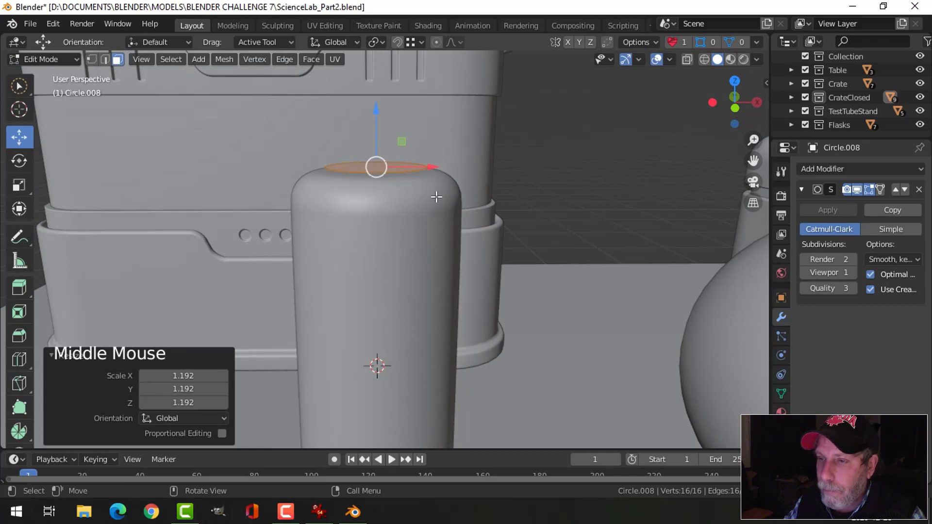
Extrude the disc upward by about 0.0227 m and turn off its subdivision modifier's viewport display.
key(e)
right_click(403, 156)
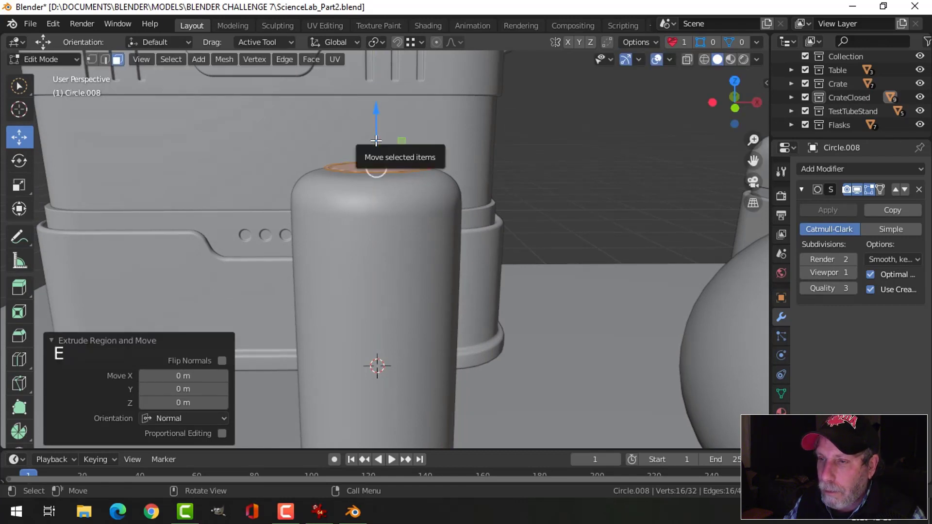
drag(377, 141, 377, 114)
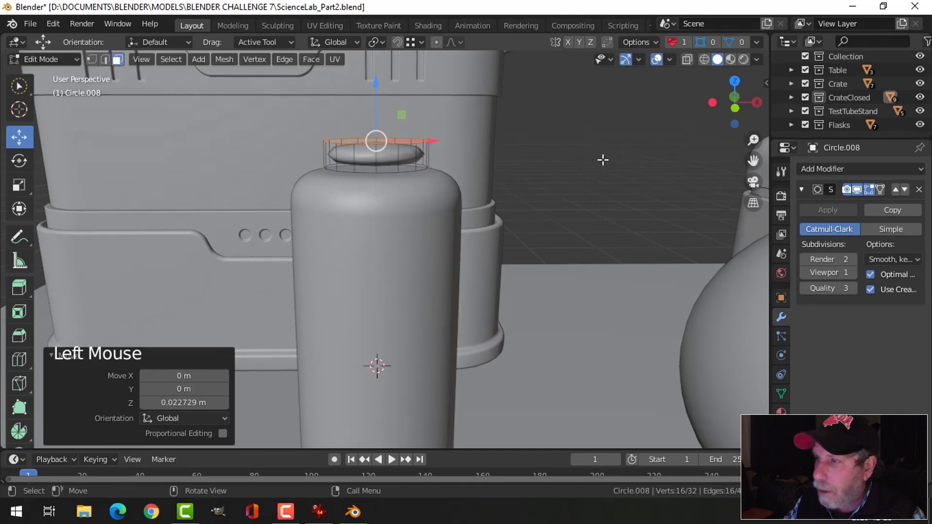
click(855, 189)
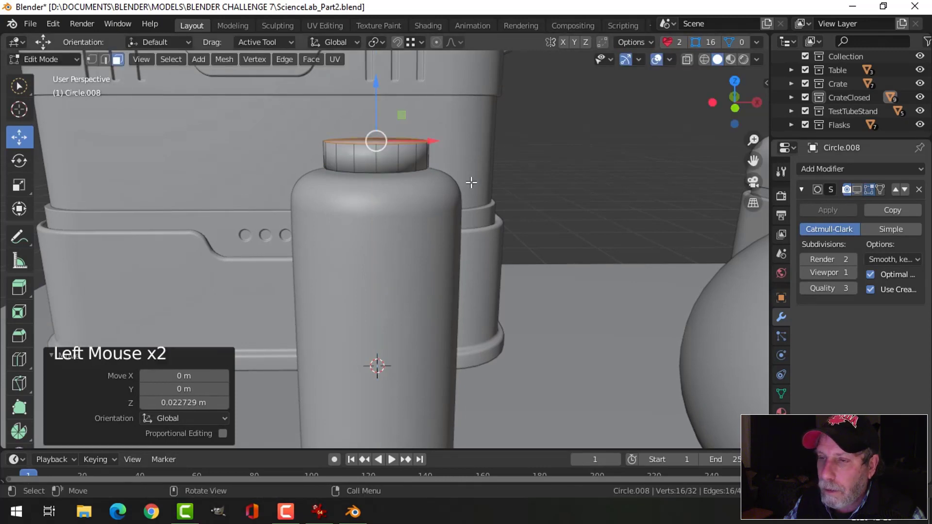
Lower the extruded disc's top face by about 0.0143 m to make a thin collar.
scroll(470, 188, down, 1)
middle_drag(470, 187, 480, 183)
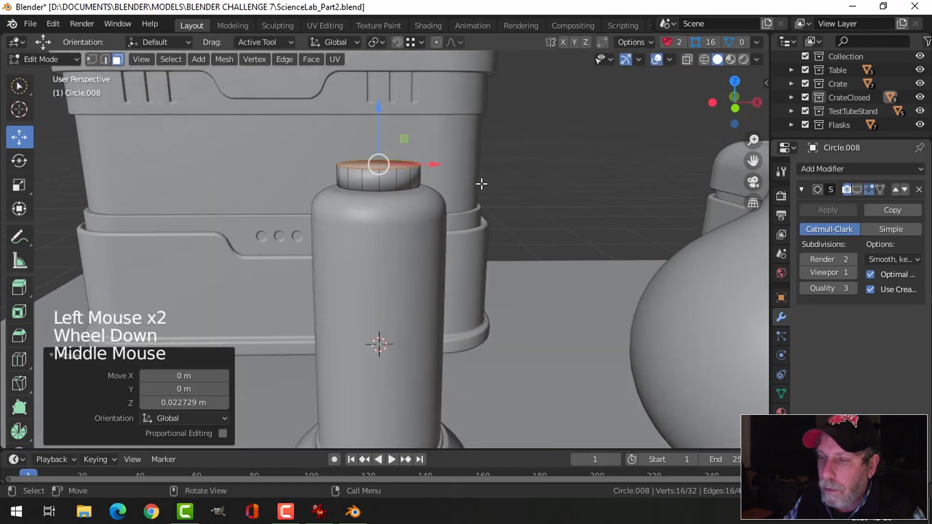
scroll(482, 183, down, 2)
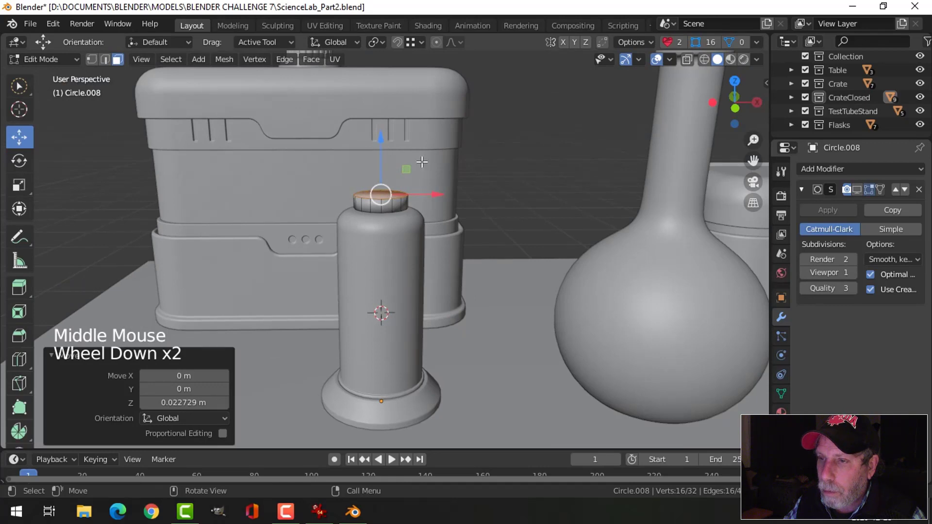
drag(381, 141, 381, 155)
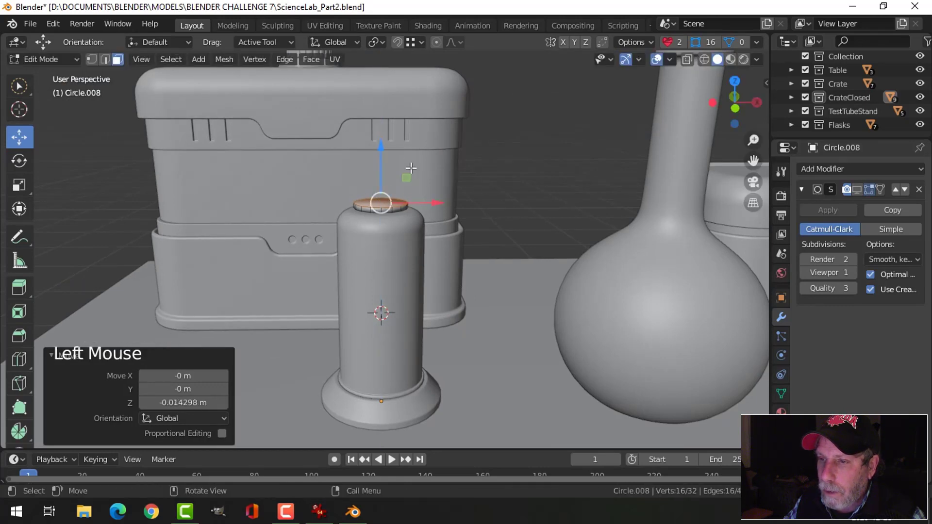
Inset the collar's top face by about 0.171 m and scale the inner face to 0.95.
scroll(492, 161, up, 4)
shift+middle_drag(492, 161, 493, 252)
middle_drag(493, 252, 495, 258)
key(i)
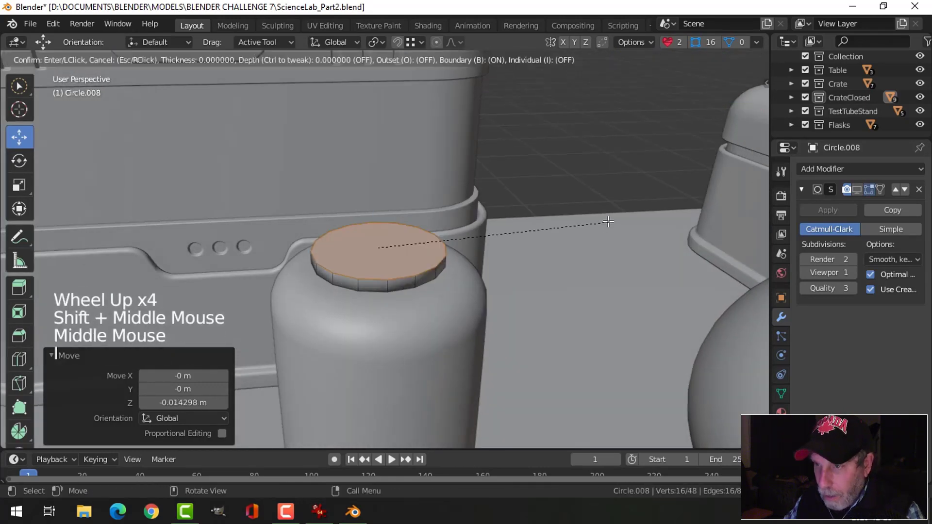
click(581, 221)
middle_drag(581, 221, 560, 217)
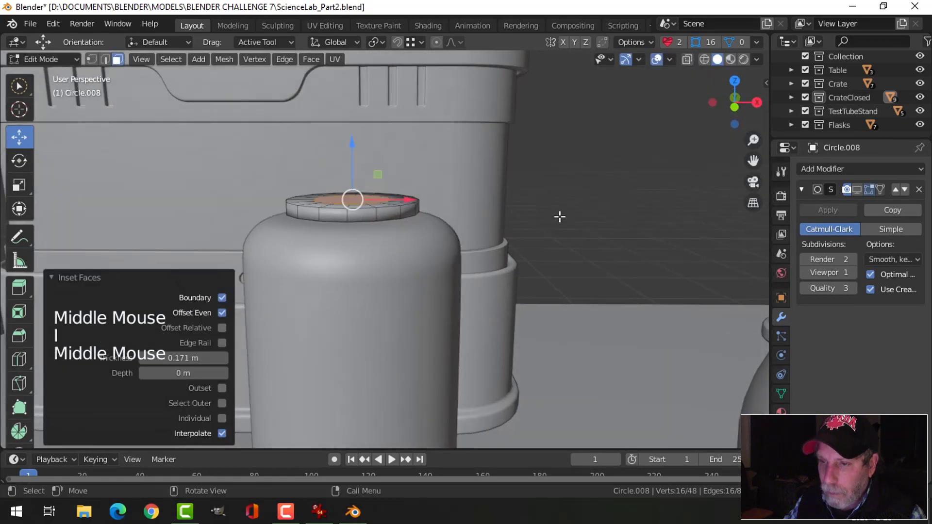
key(s)
click(475, 208)
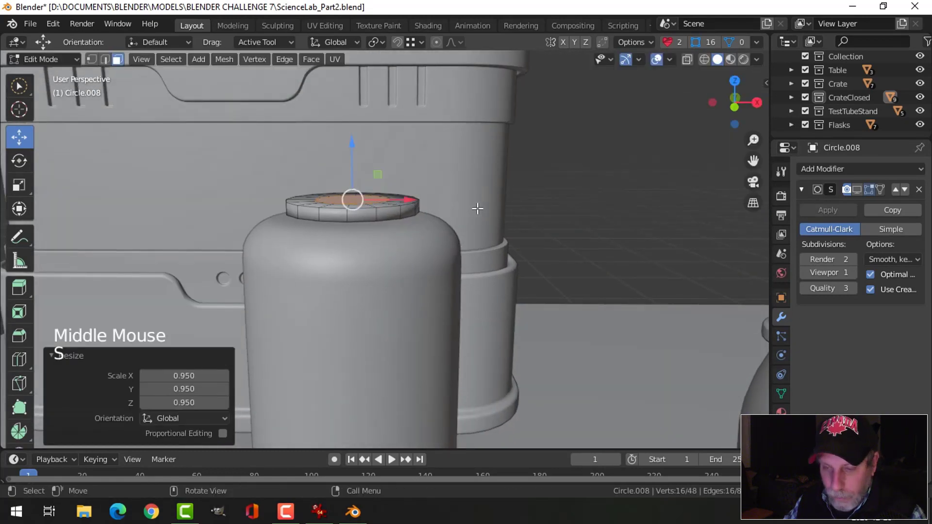
Extrude the inner face up into a short neck, and extrude again scaled outward to about 1.7 as the knob's underside.
key(e)
drag(353, 165, 354, 154)
key(e)
key(s)
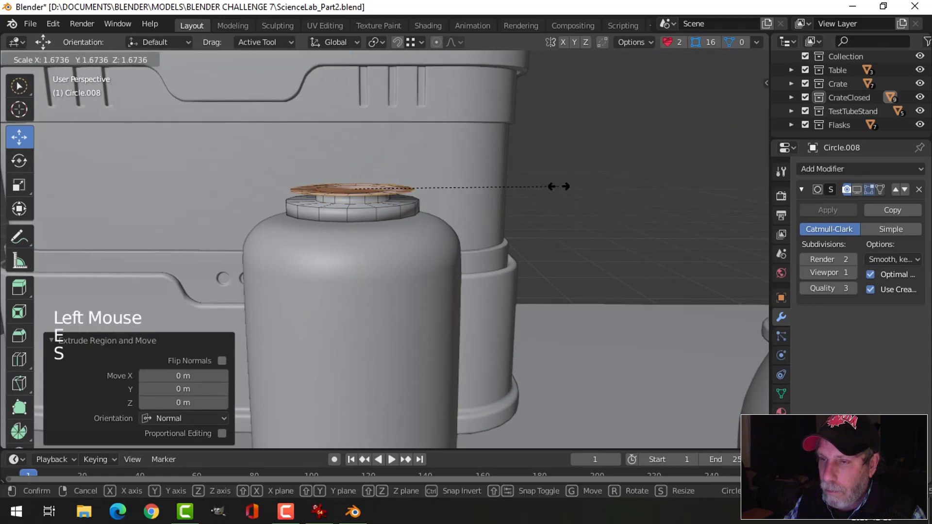
click(563, 186)
Extrude the knob's top face up by about 0.0106 m and widen it to a scale of about 1.165.
key(e)
drag(352, 153, 352, 135)
key(s)
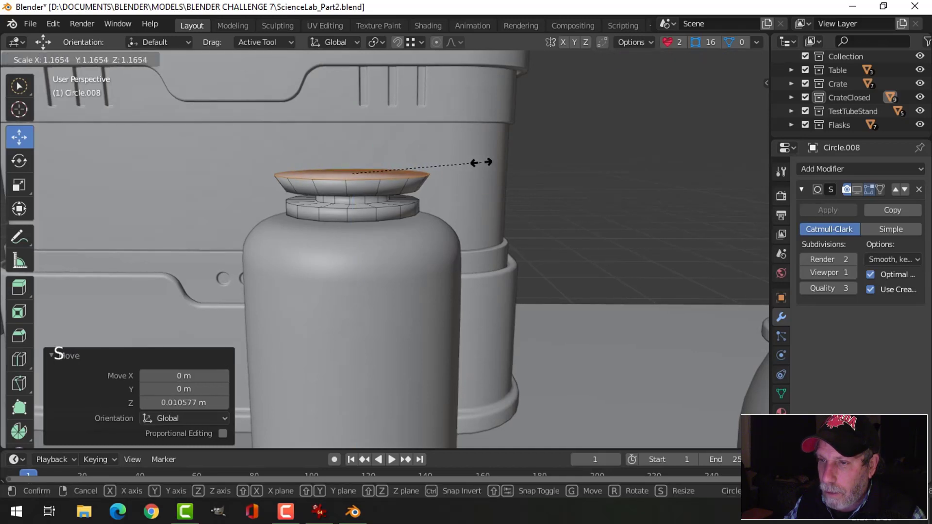
click(480, 162)
Extrude the knob's top face upward twice and scale the uppermost face to 0.733 for a tapered top.
key(e)
click(356, 138)
drag(356, 138, 356, 98)
key(e)
click(355, 104)
key(s)
click(409, 135)
Inset the knob's top face by about 0.067 m and extrude it about 0.0025 m into a shallow recess.
middle_drag(461, 160, 568, 191)
scroll(457, 168, down, 1)
scroll(470, 163, down, 2)
scroll(474, 189, up, 2)
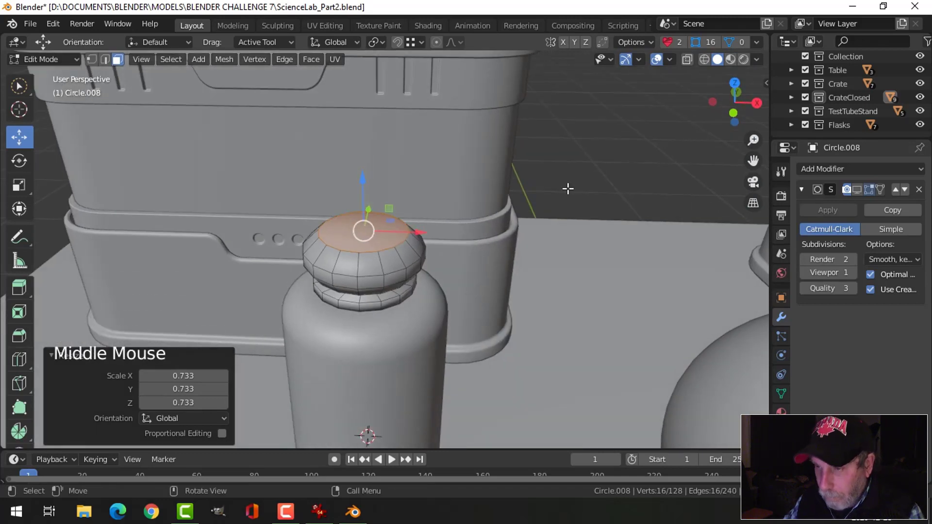
key(i)
click(559, 189)
middle_drag(558, 189, 479, 191)
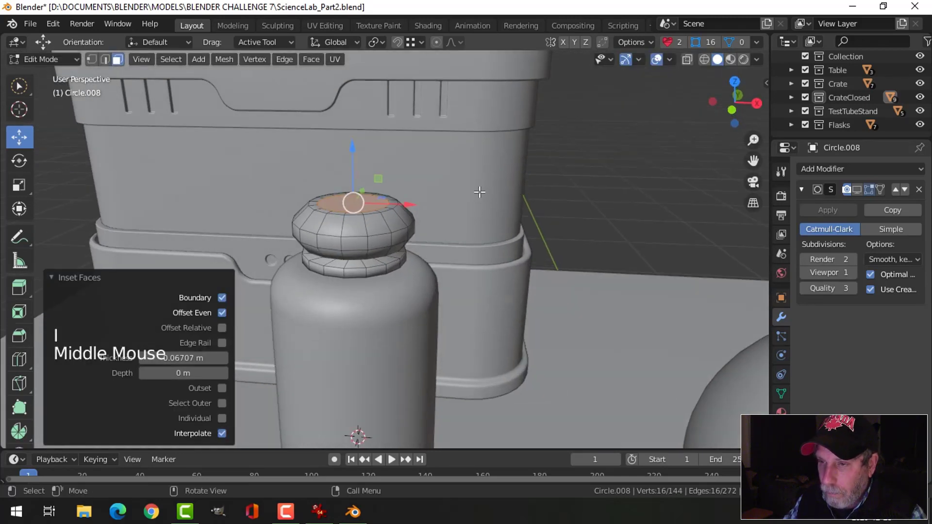
key(e)
click(483, 193)
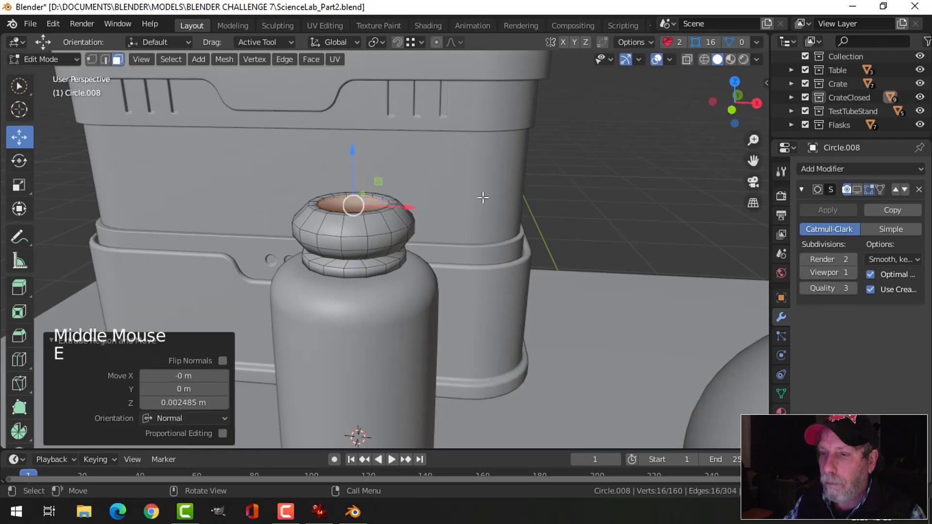
Scale the whole knob to about 0.666 horizontally while keeping its height.
key(Tab)
scroll(480, 201, down, 3)
middle_drag(479, 202, 541, 222)
scroll(467, 212, up, 2)
key(Tab)
scroll(469, 215, up, 1)
key(a)
key(s)
key(shift+z)
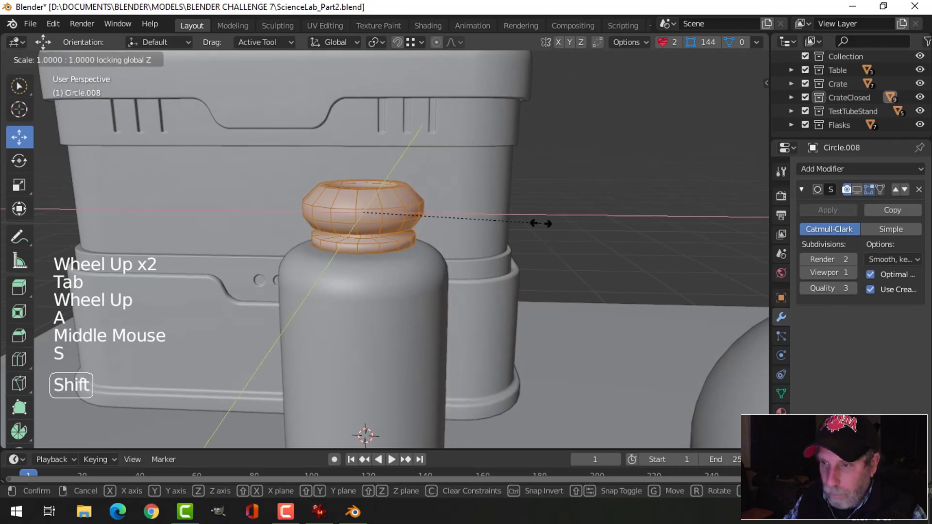
click(473, 225)
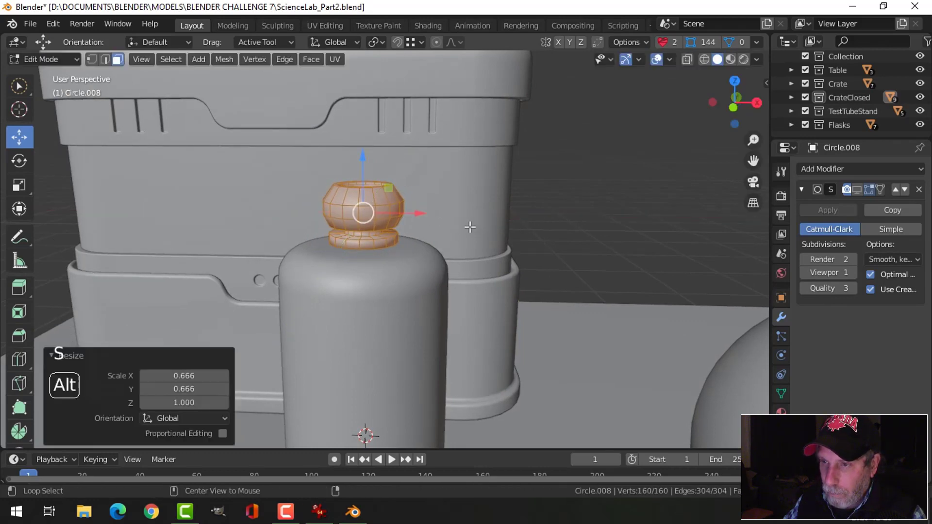
key(alt+a)
Isolate the knob and delete only the cap face on the underside of its collar.
middle_drag(474, 223, 416, 333)
scroll(427, 201, up, 2)
key(Tab)
key(slash)
key(Tab)
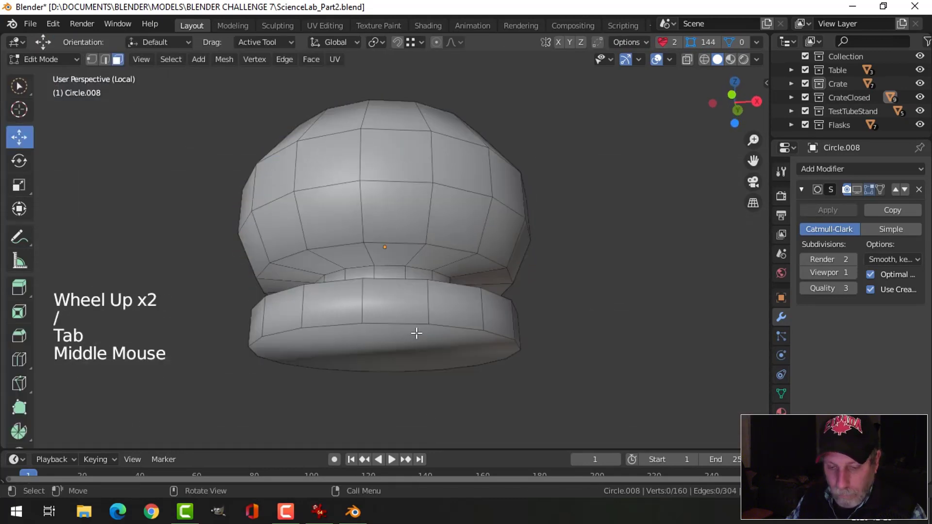
key(3)
click(401, 333)
key(x)
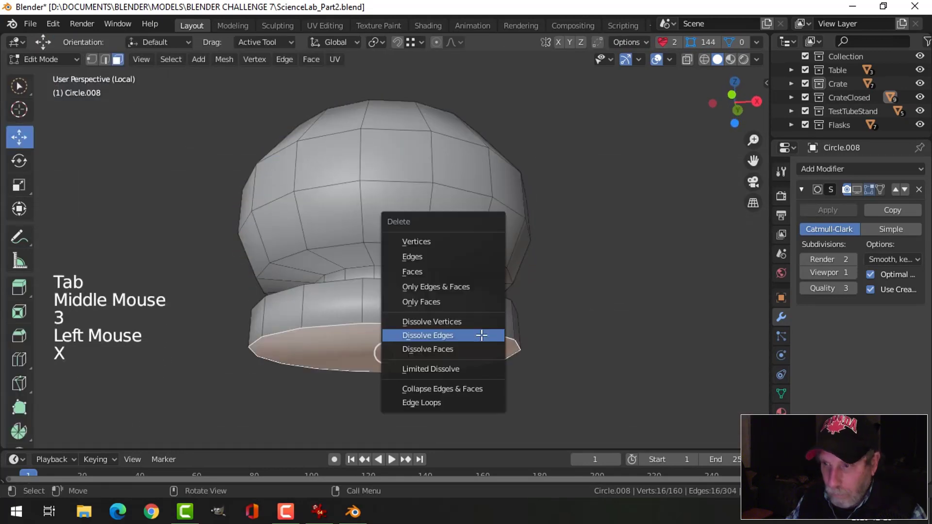
click(435, 303)
Show the knob's subdivision smoothing in the viewport.
middle_drag(497, 229, 431, 253)
key(Tab)
click(856, 189)
scroll(592, 218, down, 3)
key(alt+a)
Add a supporting loop cut around the wall of the knob's top recess and return to the full scene.
click(432, 218)
key(Tab)
scroll(439, 213, up, 2)
key(alt+a)
middle_drag(439, 213, 404, 207)
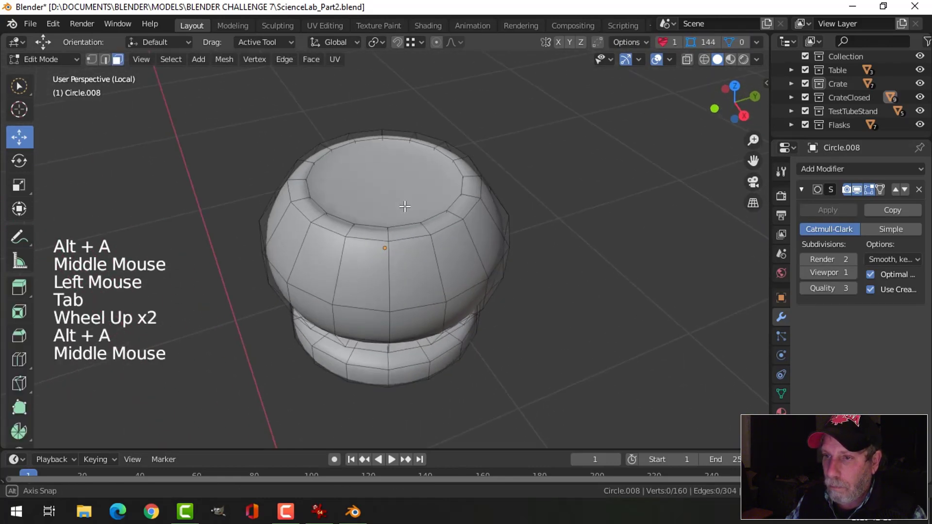
key(ctrl+r)
click(354, 142)
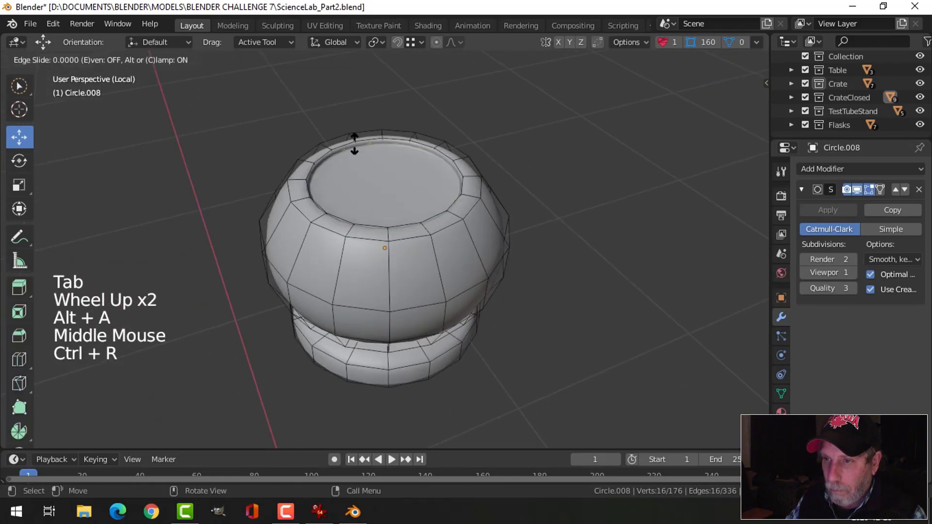
click(382, 145)
key(Tab)
scroll(449, 229, down, 4)
key(alt+a)
middle_drag(450, 229, 460, 210)
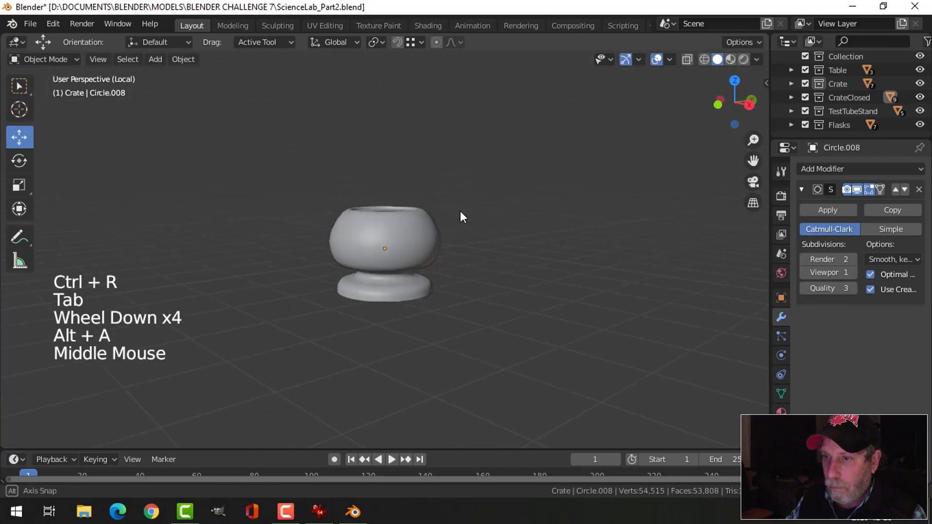
scroll(383, 248, down, 2)
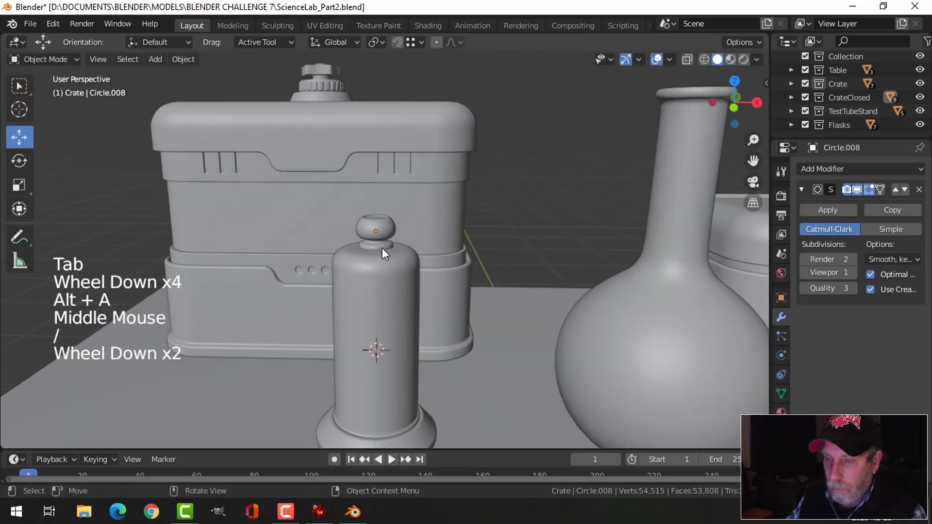
Try to extrude the collar's bottom edge loop outward at a scale of about 1.207.
middle_drag(382, 249, 437, 237)
scroll(418, 261, up, 3)
scroll(465, 267, down, 3)
scroll(442, 244, up, 6)
middle_drag(437, 237, 394, 226)
click(368, 108)
scroll(395, 203, up, 1)
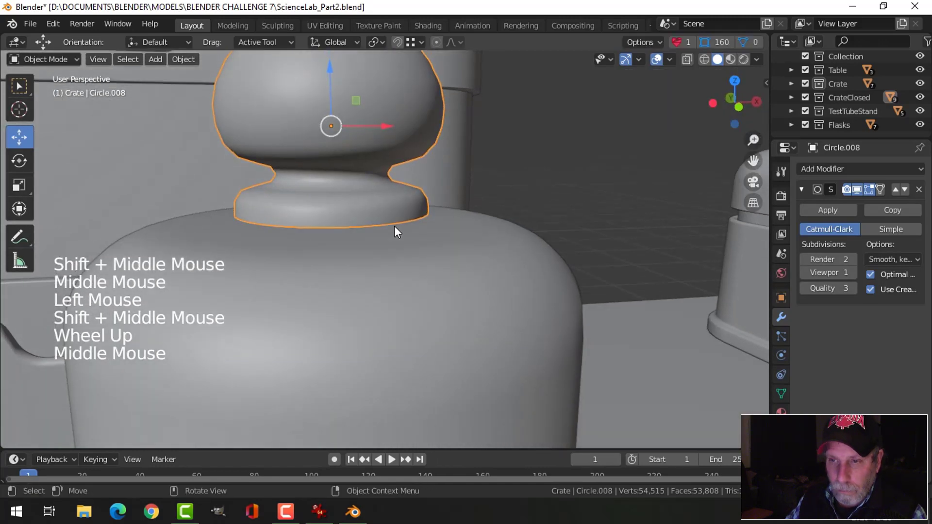
key(Tab)
key(2)
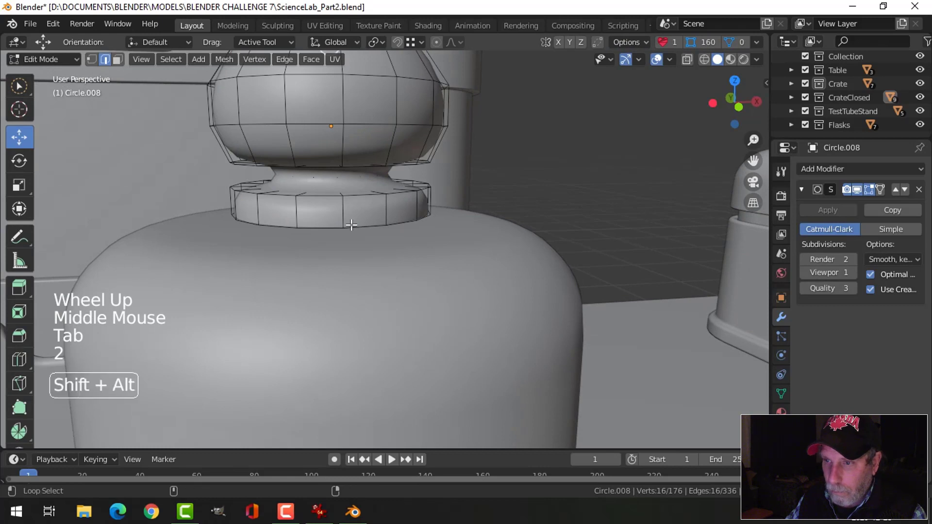
alt+shift+click(437, 232)
key(e)
key(s)
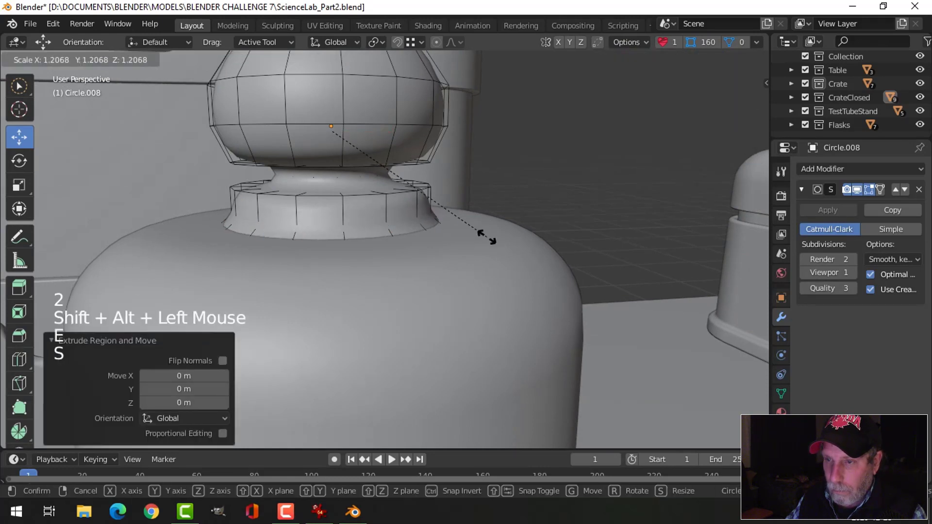
click(485, 235)
scroll(423, 184, down, 2)
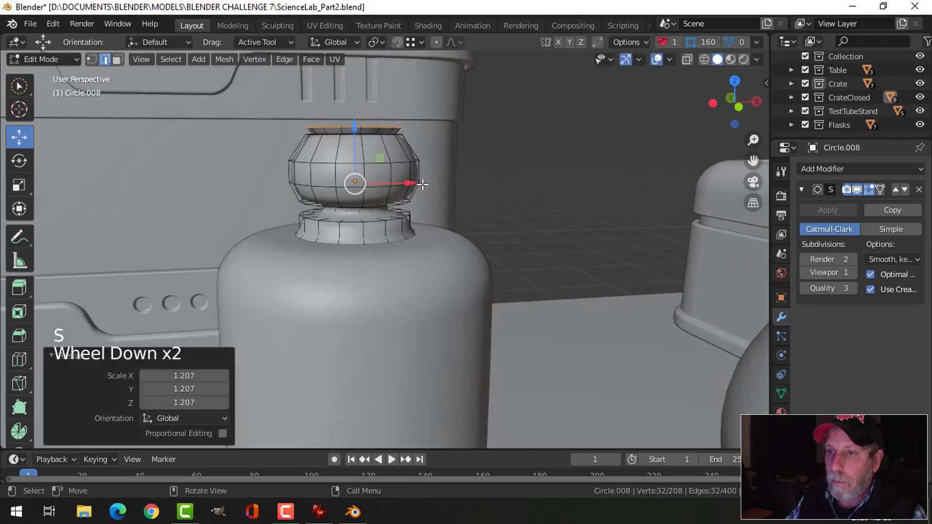
key(ctrl+z)
Widen the collar's bottom edge loop slightly and extrude a new edge loop from it.
middle_drag(402, 228, 412, 248)
key(alt+a)
scroll(422, 262, up, 2)
alt+shift+click(360, 257)
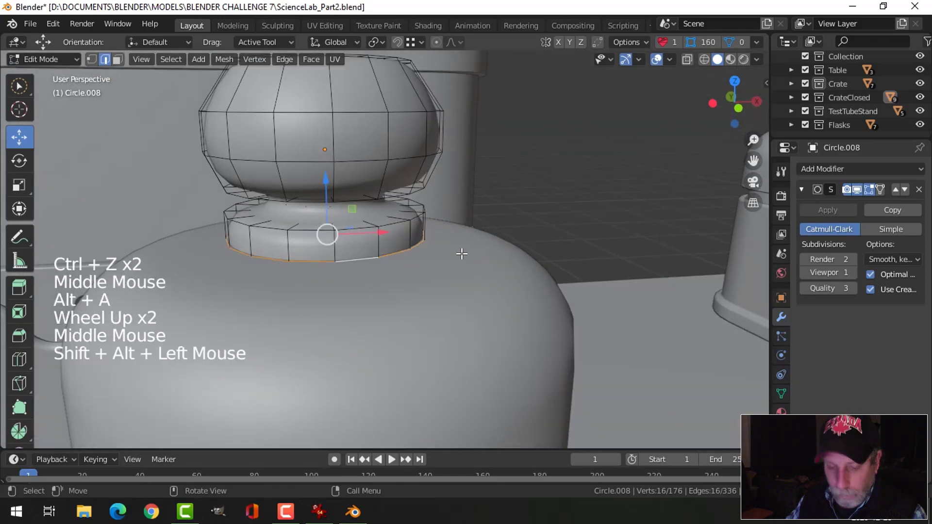
key(s)
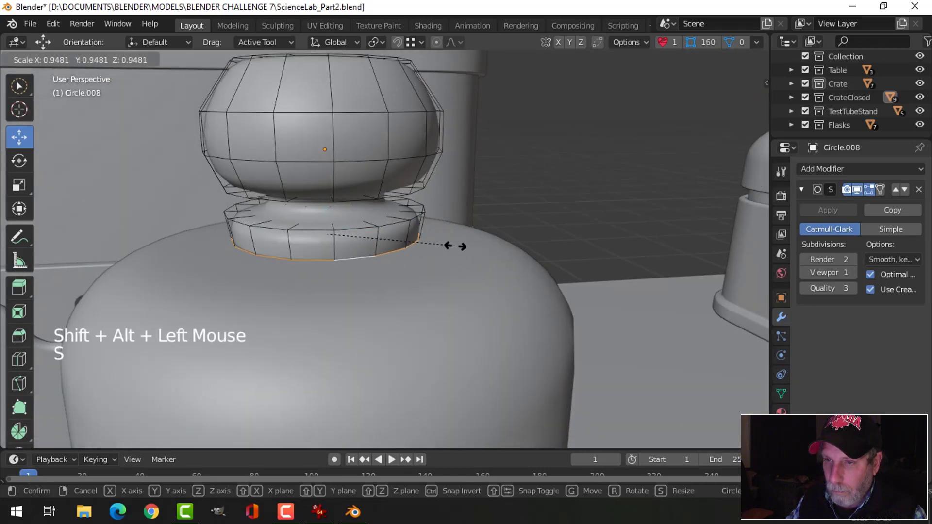
click(455, 242)
key(e)
right_click(456, 244)
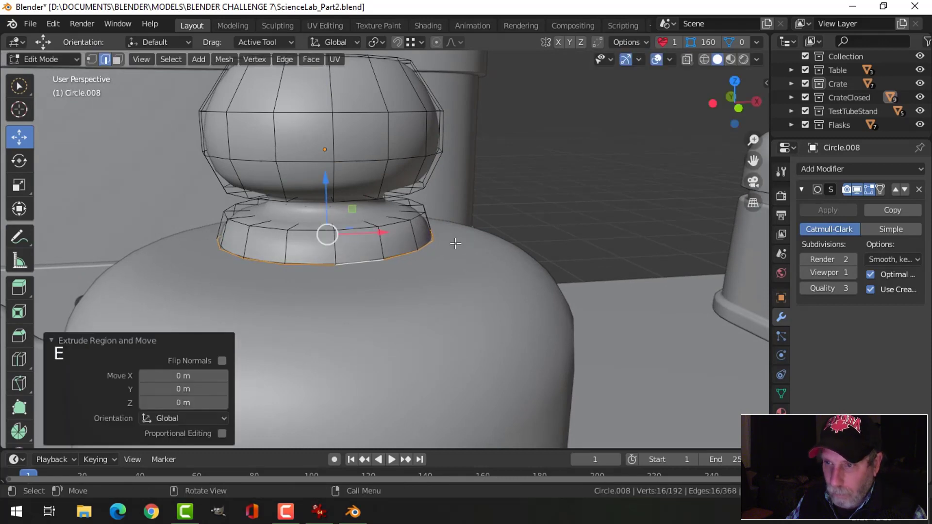
click(333, 189)
key(Tab)
scroll(432, 245, down, 3)
key(alt+a)
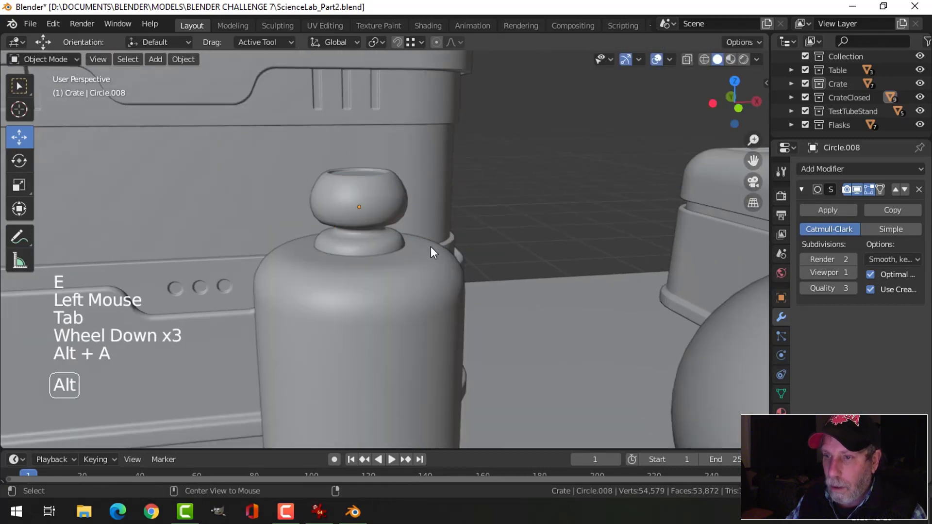
Examine the finished cover and knob on the table, using see-through display to check the inside.
mouse_move(430, 246)
middle_down()
mouse_move(417, 247)
mouse_move(437, 250)
middle_up()
scroll(418, 246, down, 3)
middle_drag(437, 250, 365, 200)
scroll(415, 246, down, 4)
click(362, 204)
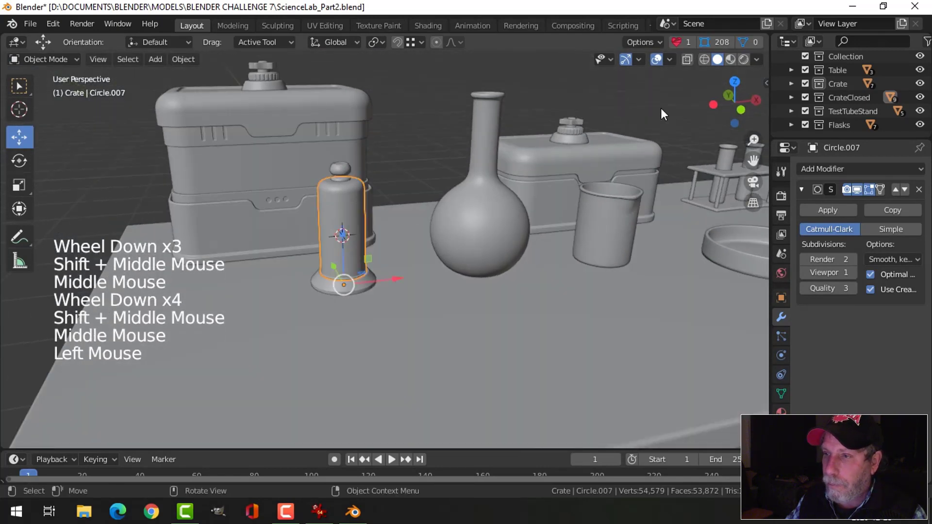
click(686, 62)
scroll(390, 235, up, 3)
middle_drag(389, 235, 456, 258)
click(687, 60)
key(alt+a)
scroll(385, 257, down, 2)
mouse_move(457, 257)
middle_down()
mouse_move(474, 260)
mouse_move(577, 214)
mouse_move(524, 234)
mouse_move(525, 245)
mouse_move(506, 223)
mouse_move(449, 266)
middle_up()
scroll(525, 234, up, 3)
scroll(526, 246, up, 2)
scroll(486, 236, up, 2)
scroll(489, 234, down, 2)
Hide the tube cover to expose the twisted strands inside it.
click(438, 261)
scroll(482, 240, down, 1)
scroll(481, 240, down, 2)
shift+click(396, 152)
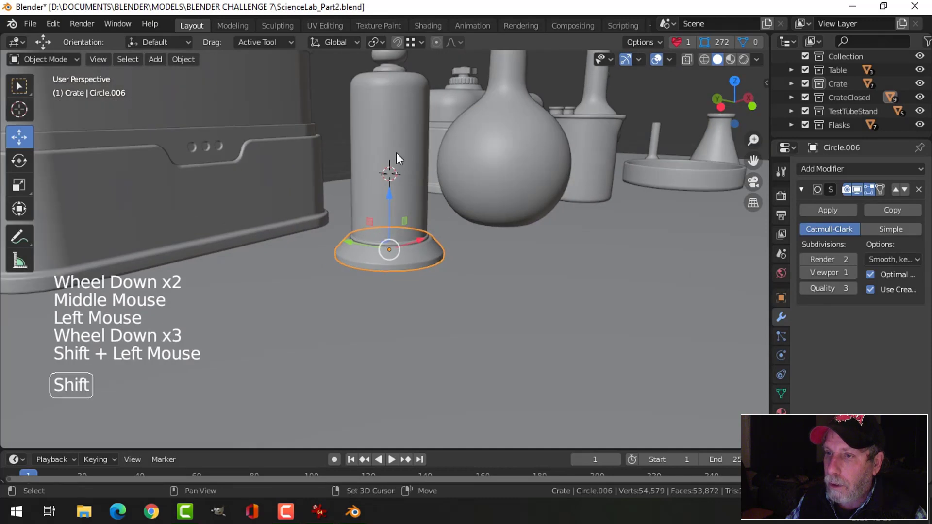
middle_drag(396, 152, 464, 175)
shift+click(401, 62)
click(414, 125)
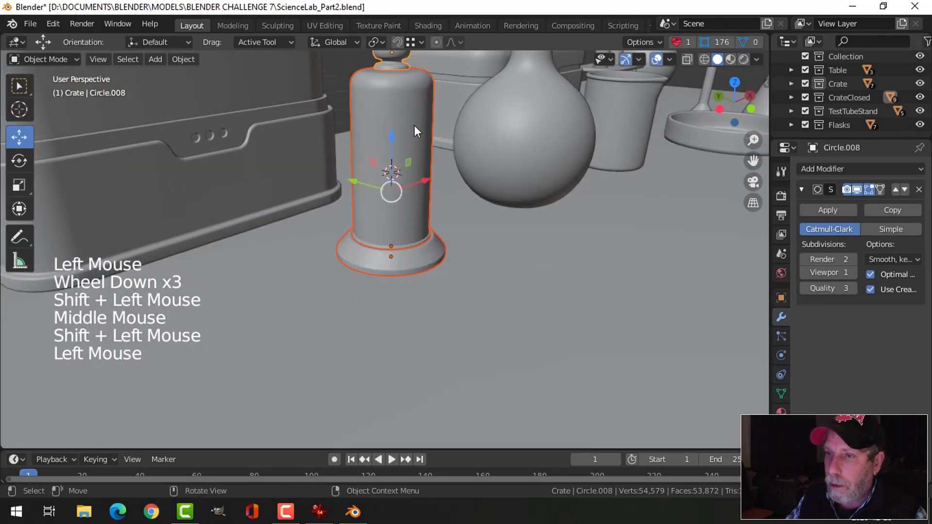
key(h)
Move the twisted strands, the base and the knob into a new collection named dna.
click(414, 153)
shift+click(420, 252)
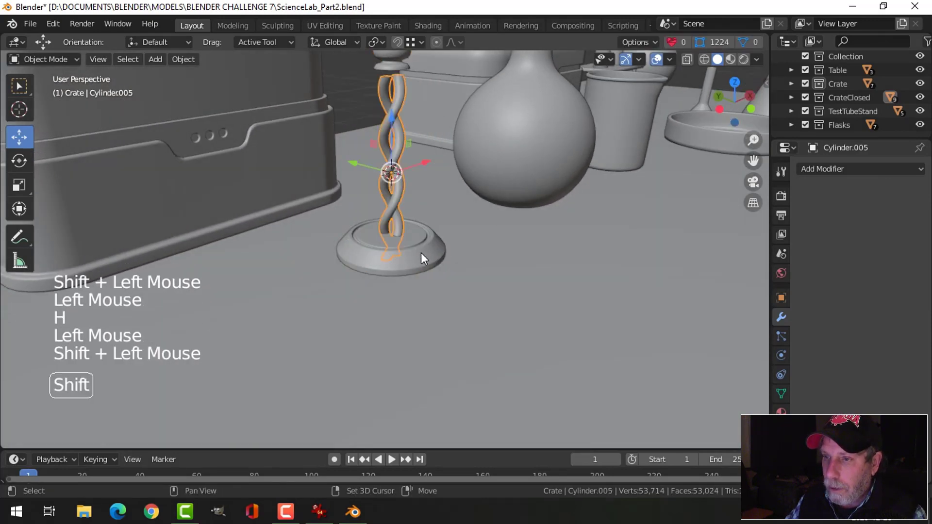
shift+click(392, 63)
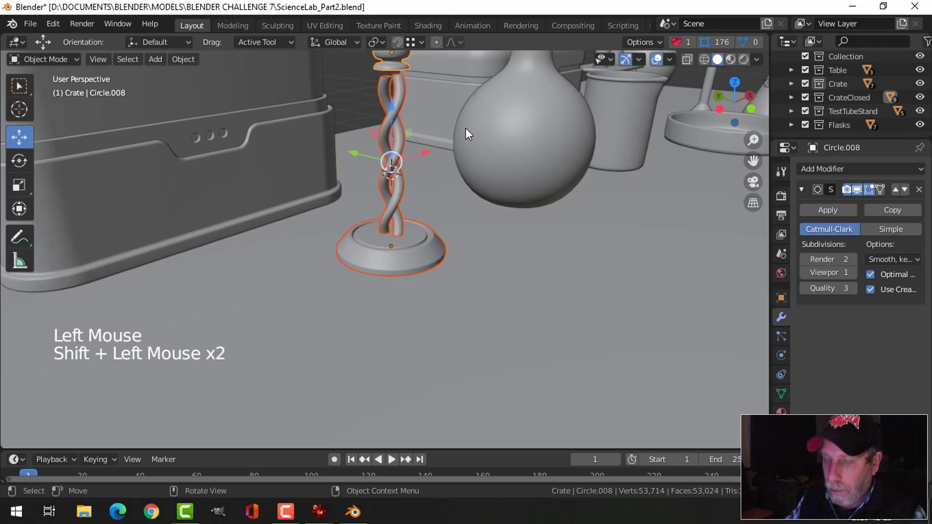
key(m)
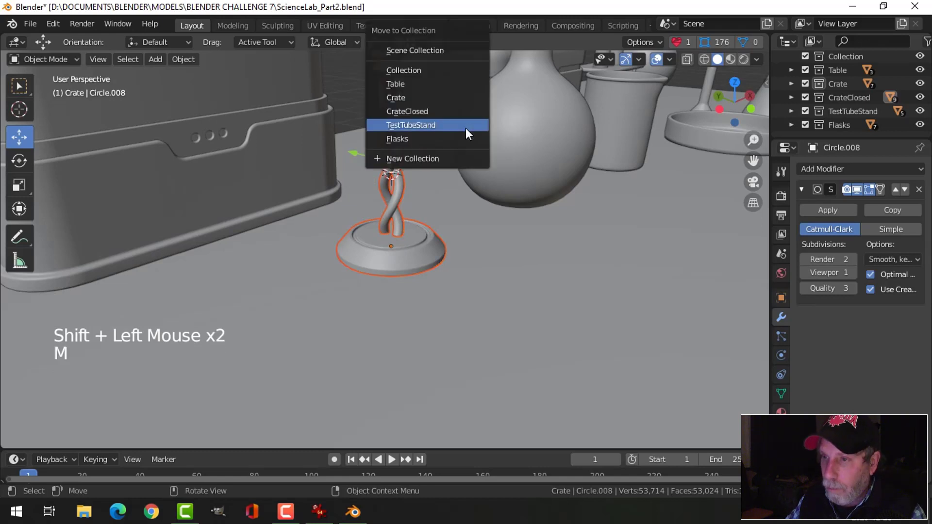
click(435, 163)
text(dn)
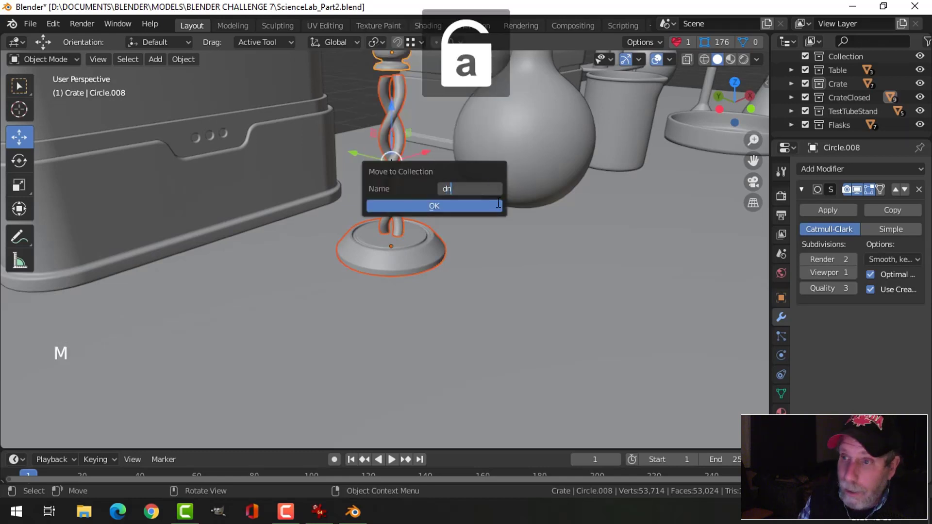
text(a)
key(Return)
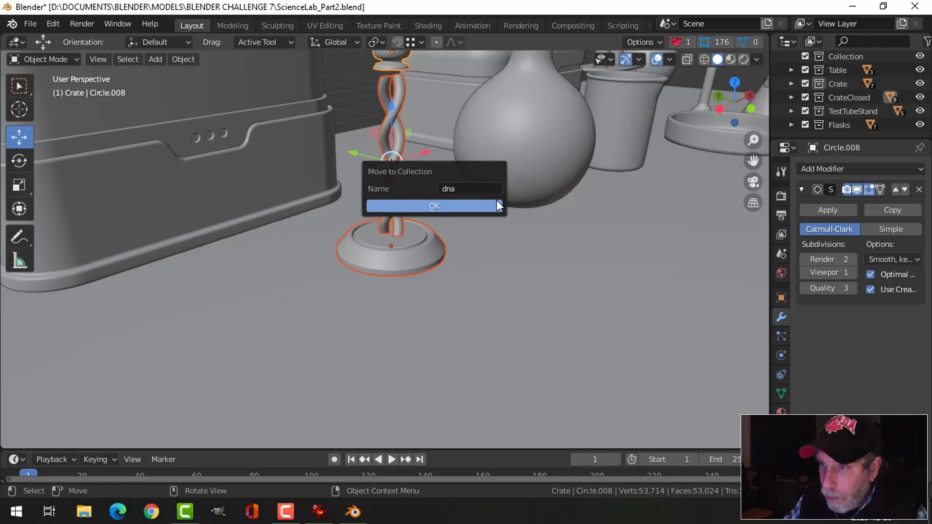
click(461, 202)
Unhide the tube cover and move it into the dna collection.
scroll(477, 153, down, 3)
key(alt+h)
key(alt+a)
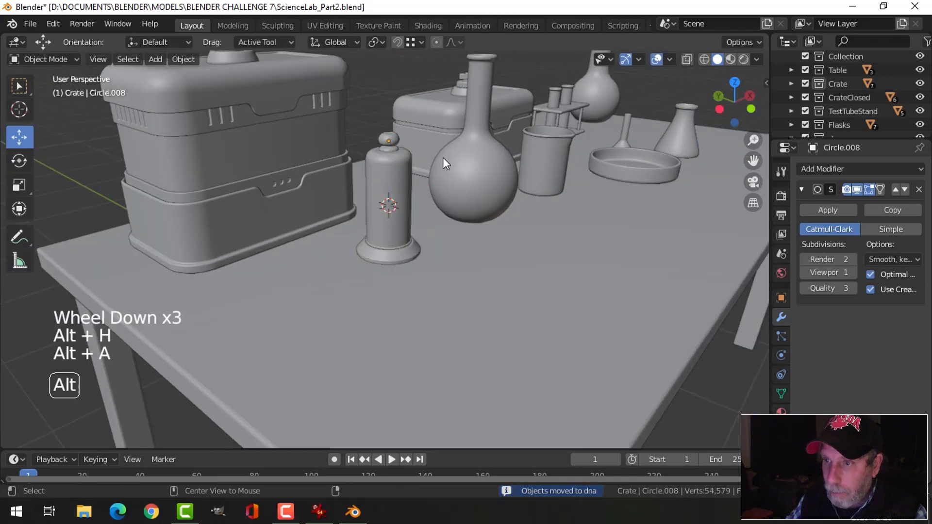
click(394, 161)
key(m)
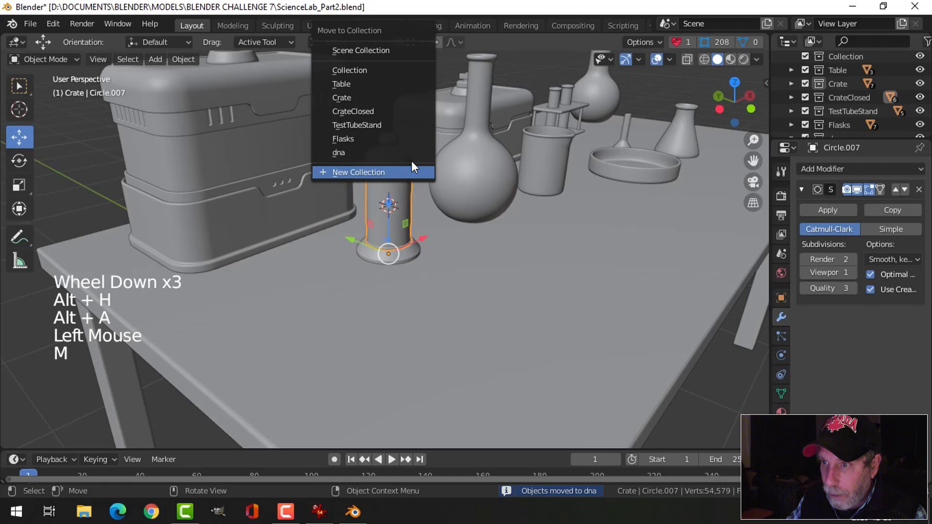
click(366, 153)
scroll(815, 129, down, 4)
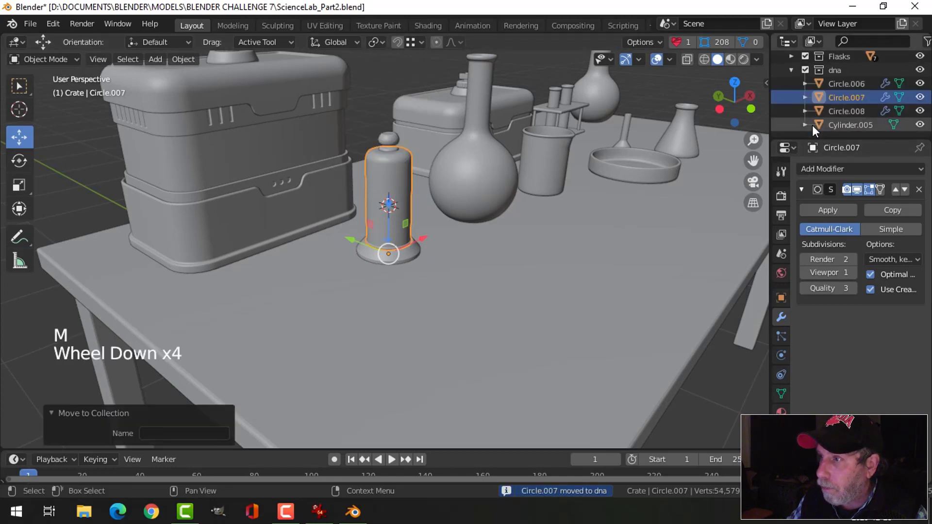
click(791, 68)
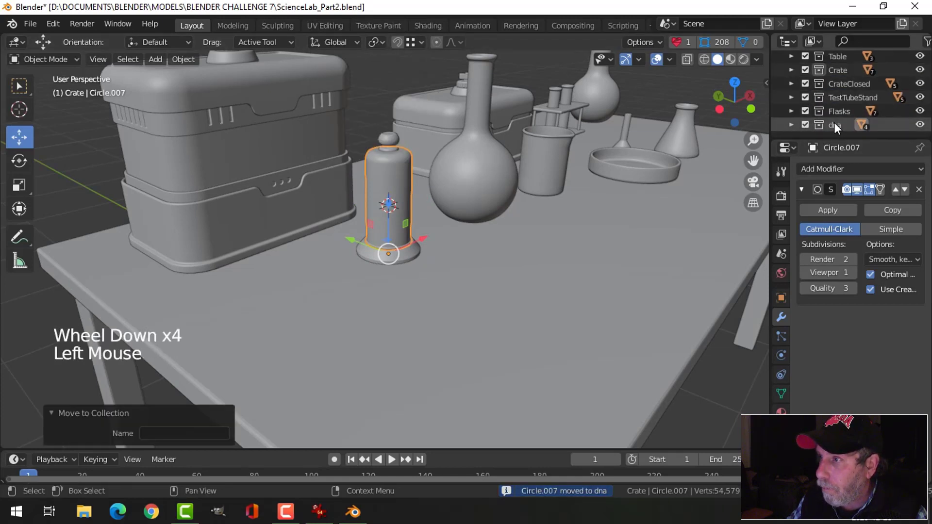
Select all objects of the dna collection and lower them slightly toward the tabletop in front view.
click(834, 121)
right_click(835, 121)
click(787, 155)
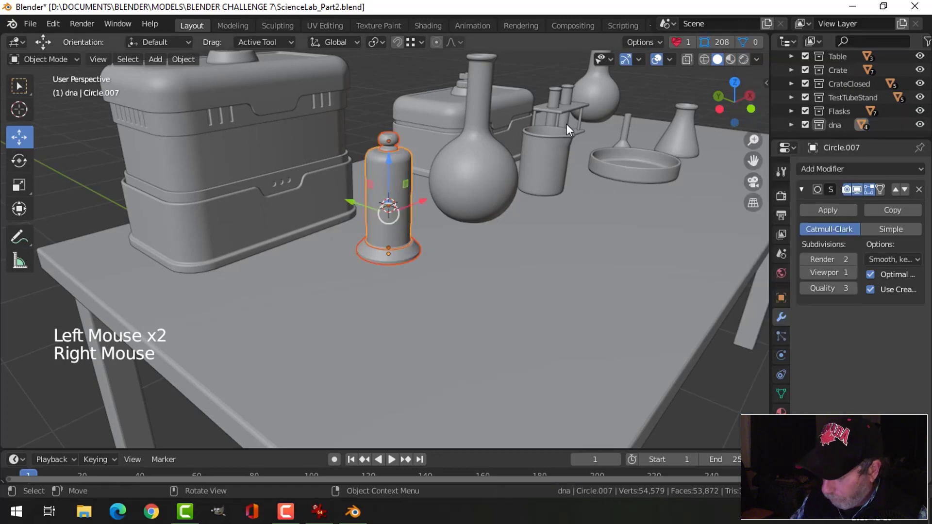
key(KP_1)
scroll(566, 123, up, 4)
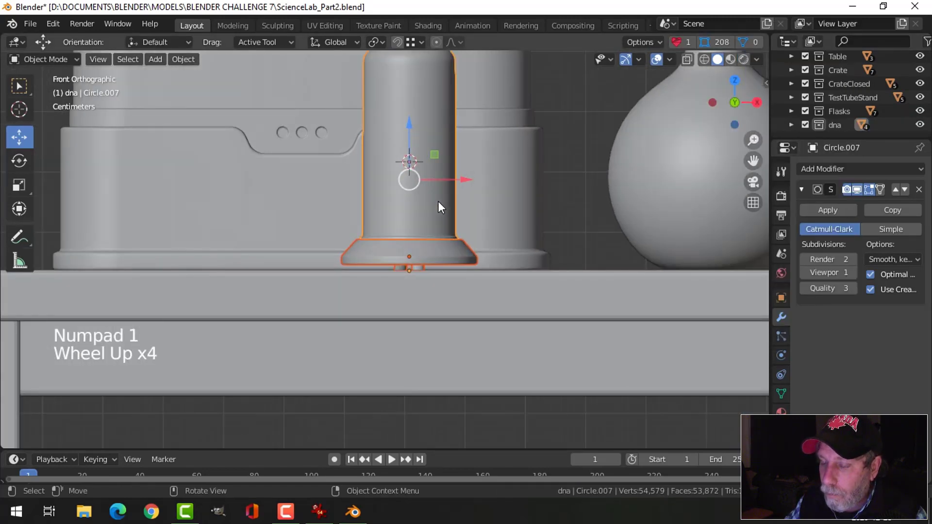
drag(407, 122, 407, 129)
key(alt+a)
Save the file.
scroll(485, 177, down, 4)
middle_drag(484, 177, 554, 219)
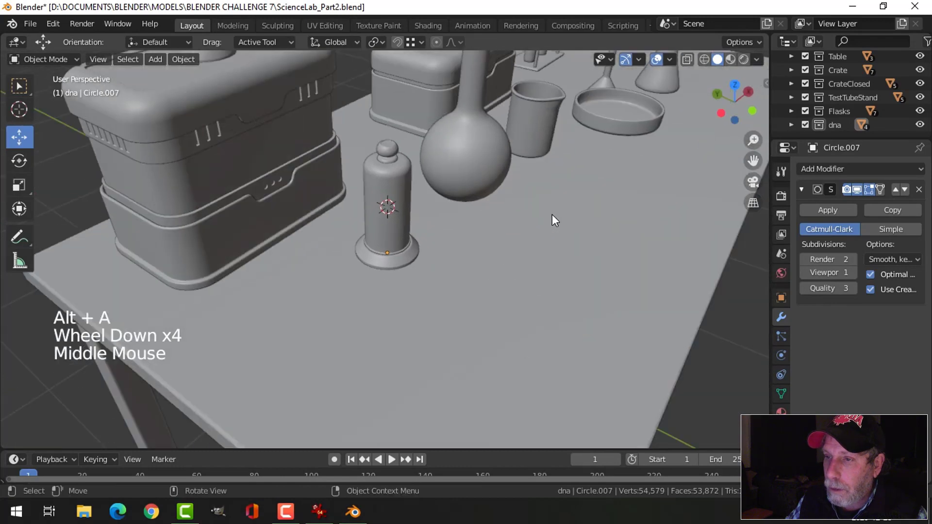
scroll(481, 243, down, 3)
middle_drag(481, 243, 774, 177)
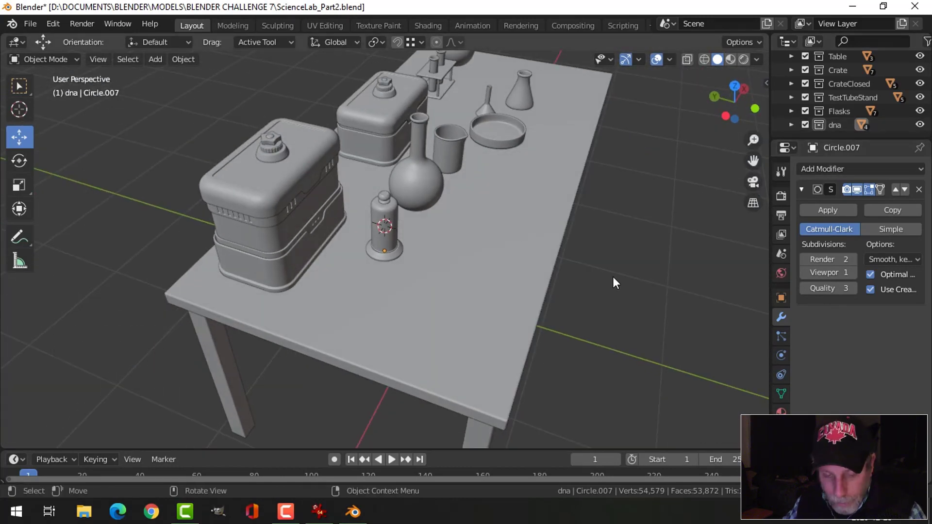
key(ctrl+s)
Select all objects of the dna collection and move them about -0.34 m along Y toward the table's front.
scroll(561, 270, down, 2)
middle_drag(561, 270, 860, 159)
click(843, 126)
right_click(843, 126)
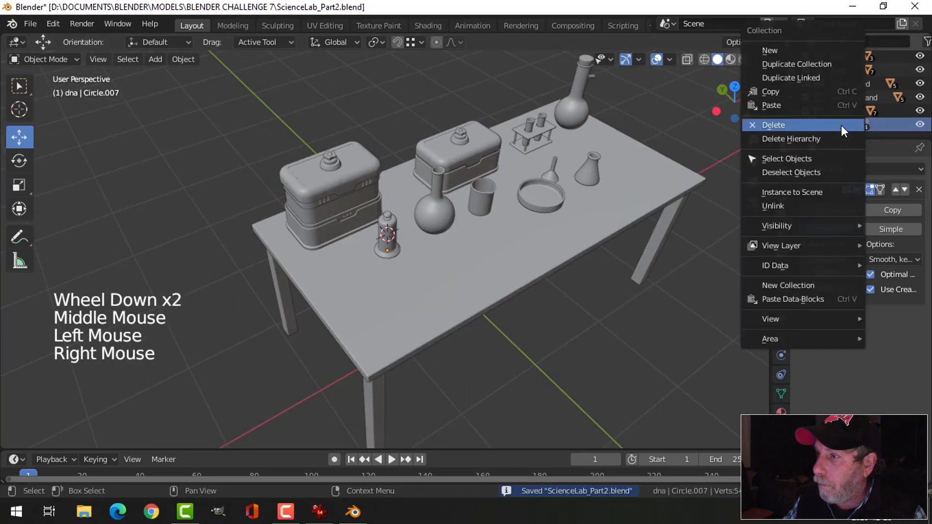
click(796, 159)
middle_drag(475, 268, 321, 227)
drag(339, 212, 600, 259)
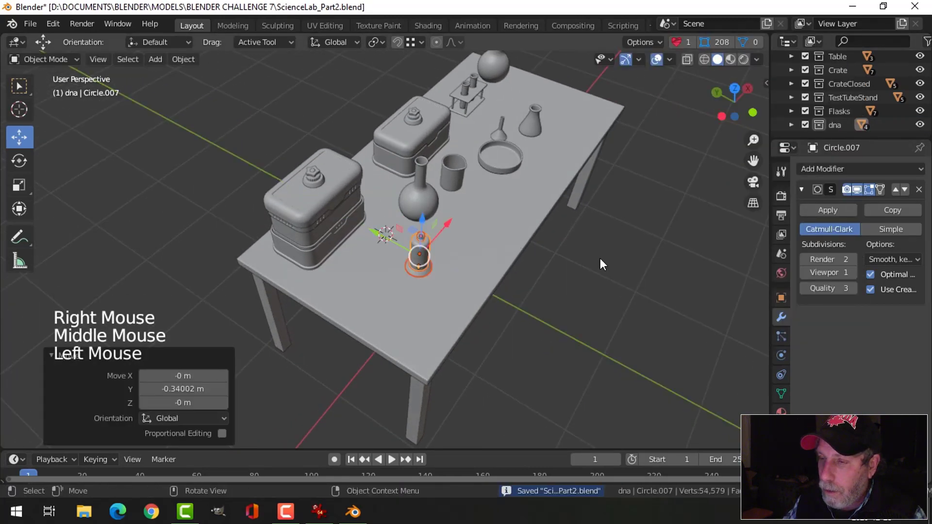
middle_drag(600, 258, 508, 259)
key(alt+a)
scroll(580, 275, up, 3)
shift+middle_drag(580, 275, 544, 268)
middle_drag(543, 268, 379, 216)
scroll(457, 243, up, 2)
scroll(479, 244, down, 2)
scroll(542, 273, down, 1)
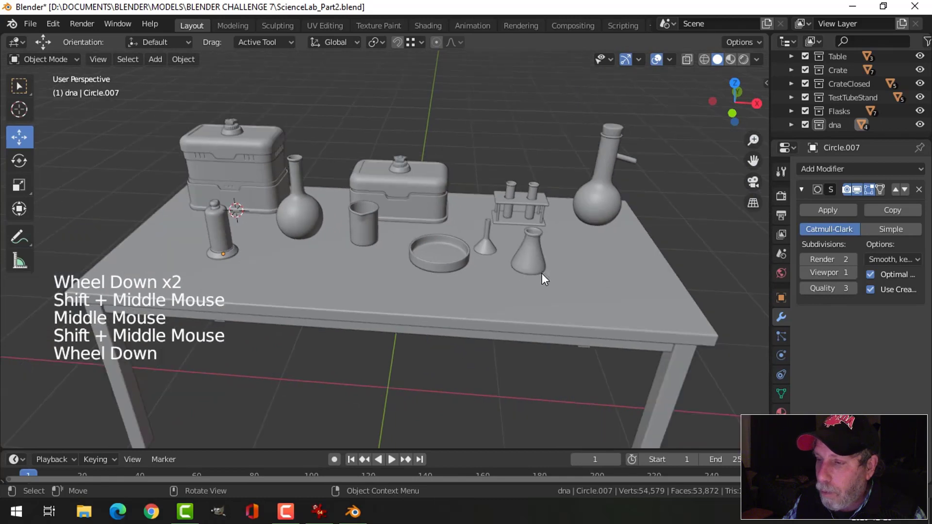
Save the scene file with all the glassware arranged on the table.
scroll(542, 273, down, 1)
shift+middle_drag(542, 273, 514, 261)
scroll(495, 273, down, 2)
scroll(509, 270, up, 3)
scroll(525, 264, down, 4)
middle_drag(515, 261, 497, 254)
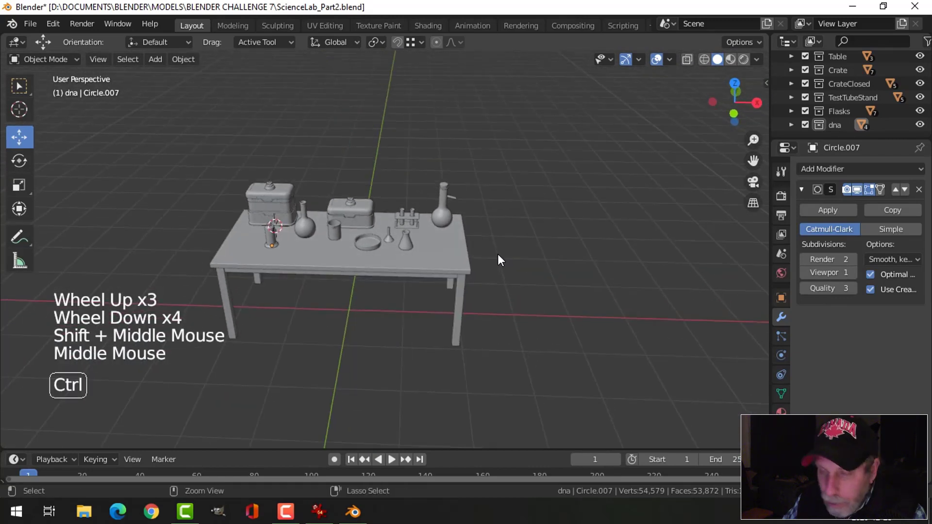
key(ctrl+s)
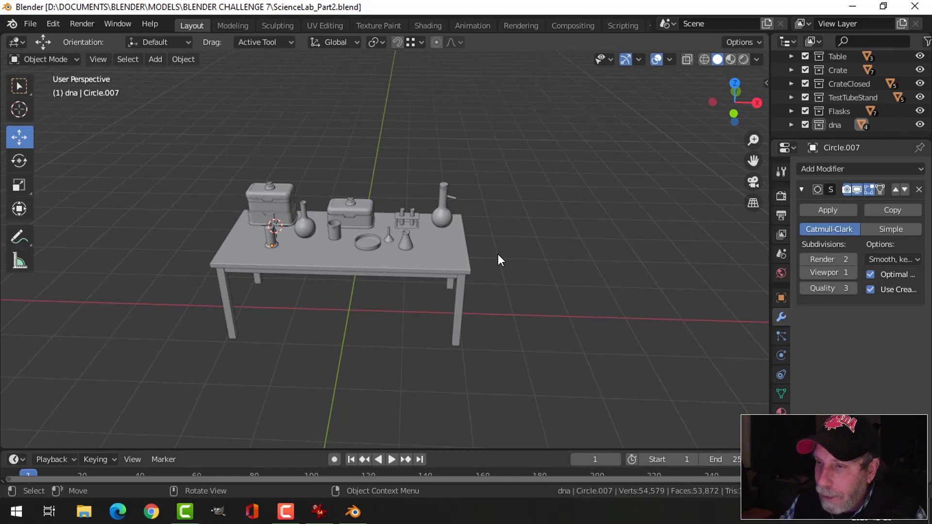
Snap the 3D cursor to the lower edge at the flask end of the tabletop in Edit Mode.
scroll(447, 266, up, 3)
shift+middle_drag(486, 273, 432, 285)
scroll(462, 255, down, 1)
scroll(407, 273, down, 2)
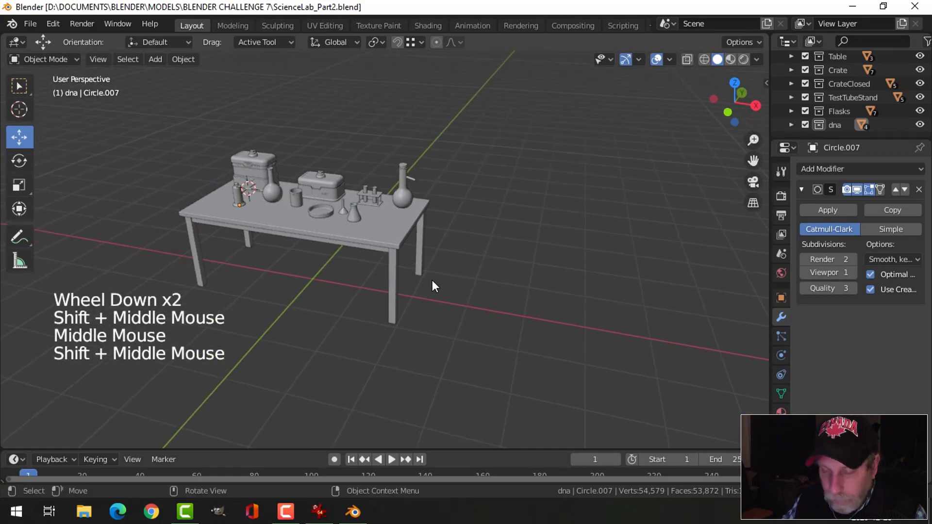
click(409, 232)
middle_drag(505, 261, 447, 263)
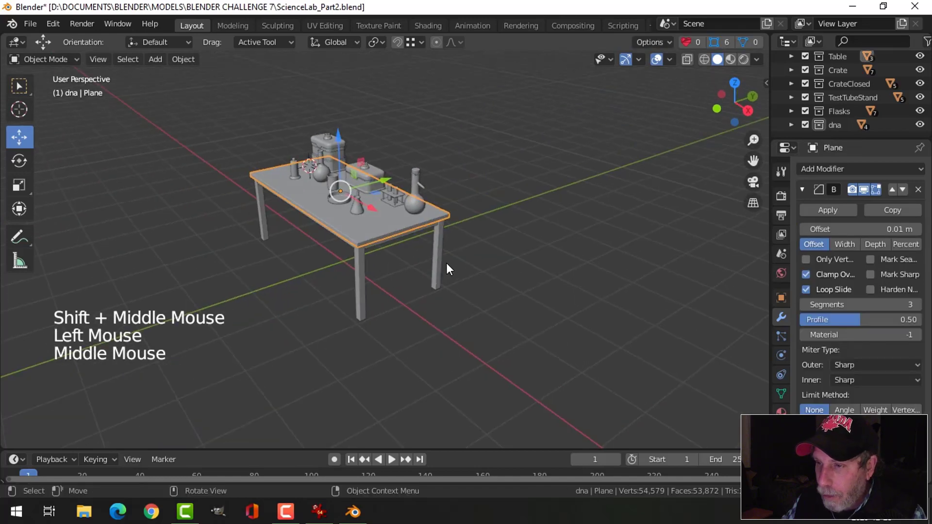
key(Tab)
scroll(446, 263, up, 3)
key(2)
click(452, 228)
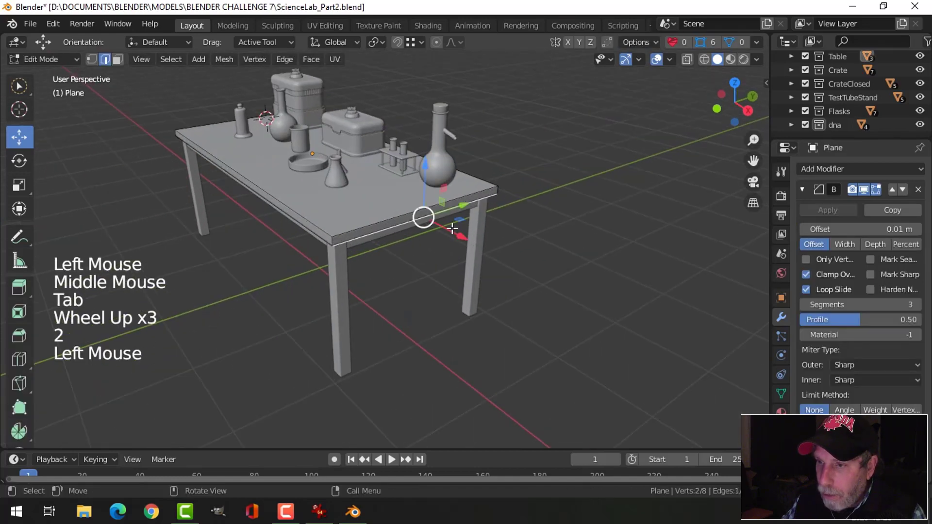
key(shift+s)
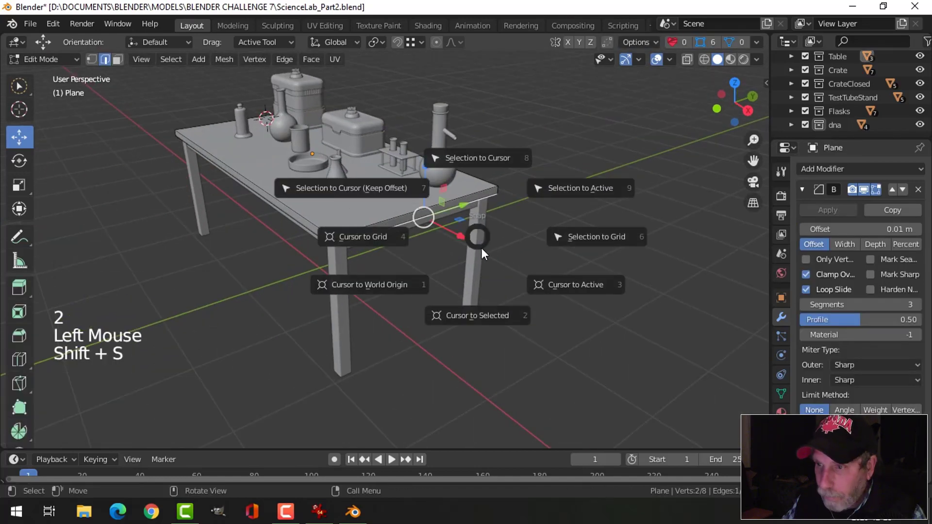
click(485, 318)
key(alt+a)
key(Tab)
Add a plane mesh at the 3D cursor and move it along X clear of the table's end.
scroll(508, 263, down, 3)
key(alt+a)
middle_drag(472, 305, 507, 301)
mouse_move(507, 301)
middle_down()
mouse_move(503, 294)
mouse_move(510, 297)
middle_up()
key(shift+a)
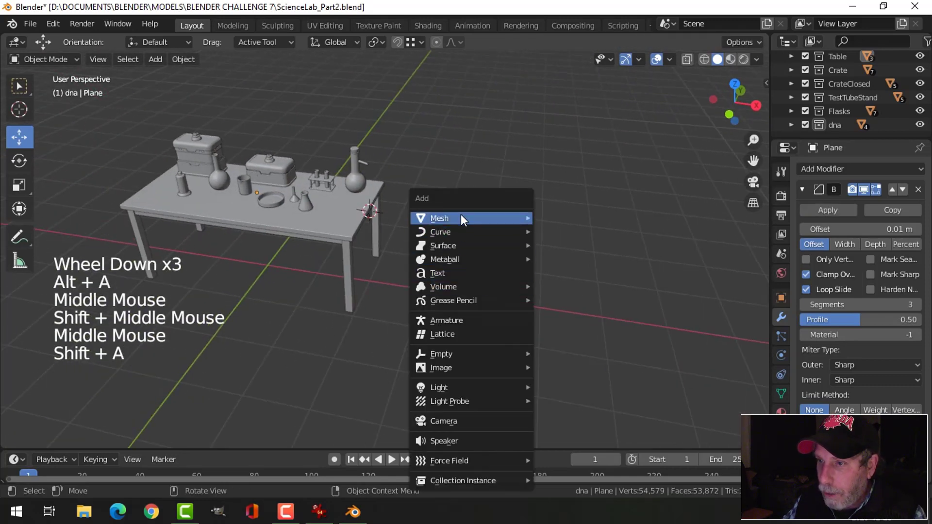
mouse_move(461, 216)
click(549, 215)
scroll(477, 239, down, 2)
drag(441, 230, 486, 236)
middle_drag(560, 249, 555, 257)
Delete the plane's two vertices farthest from the table.
key(Tab)
scroll(554, 257, up, 3)
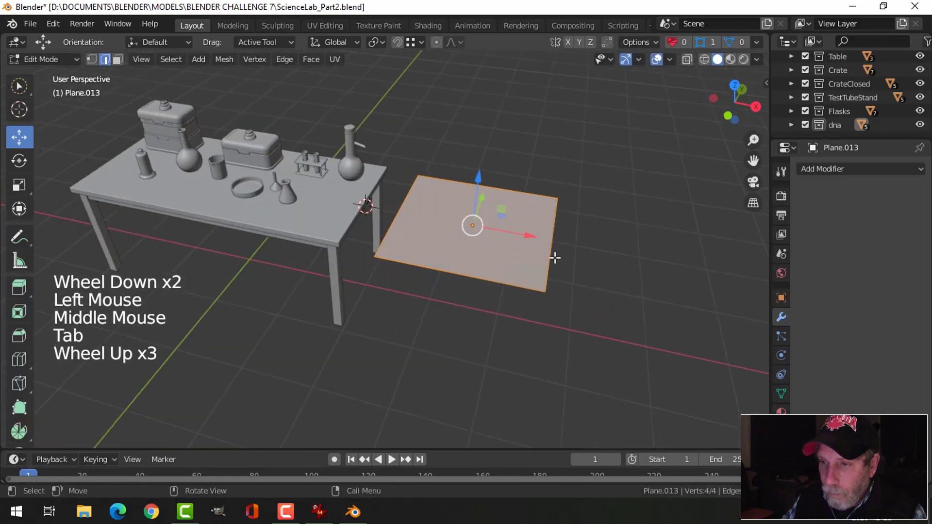
key(1)
click(535, 292)
shift+click(557, 198)
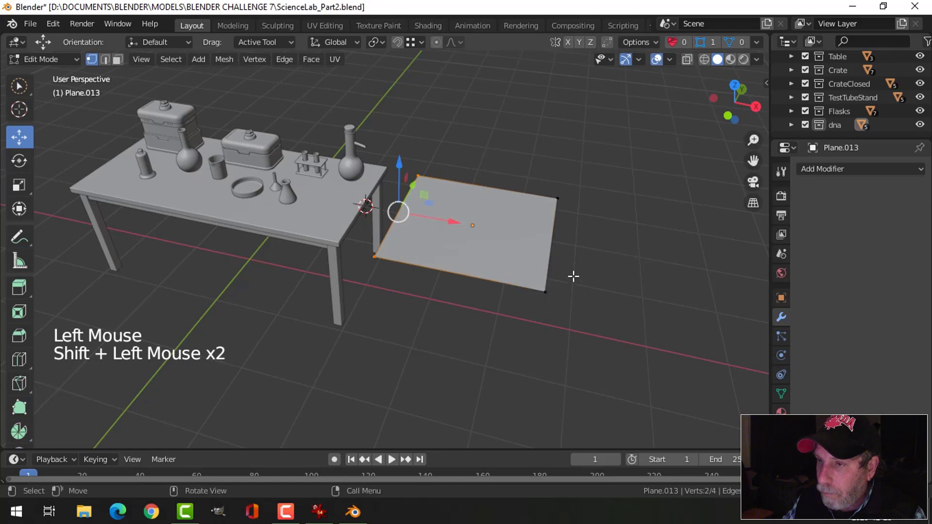
key(alt+a)
click(558, 198)
shift+click(545, 292)
key(x)
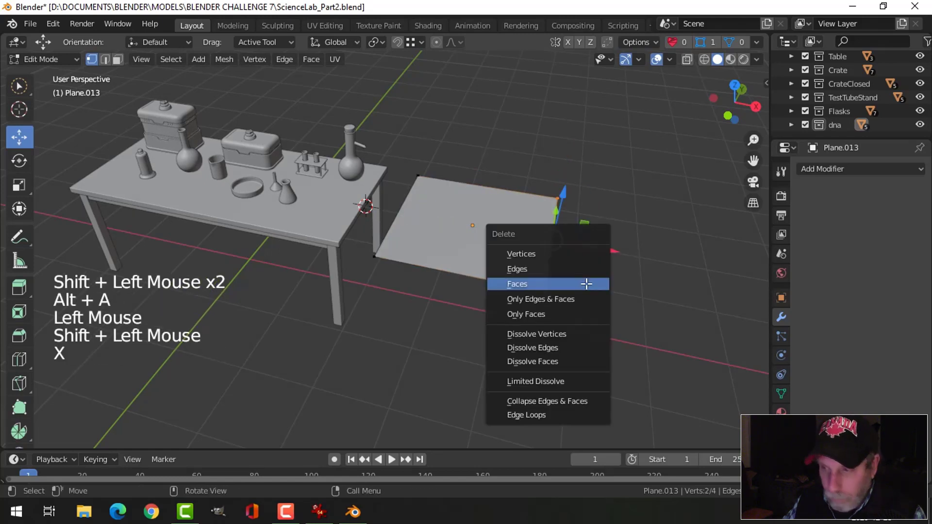
click(580, 268)
scroll(591, 256, down, 2)
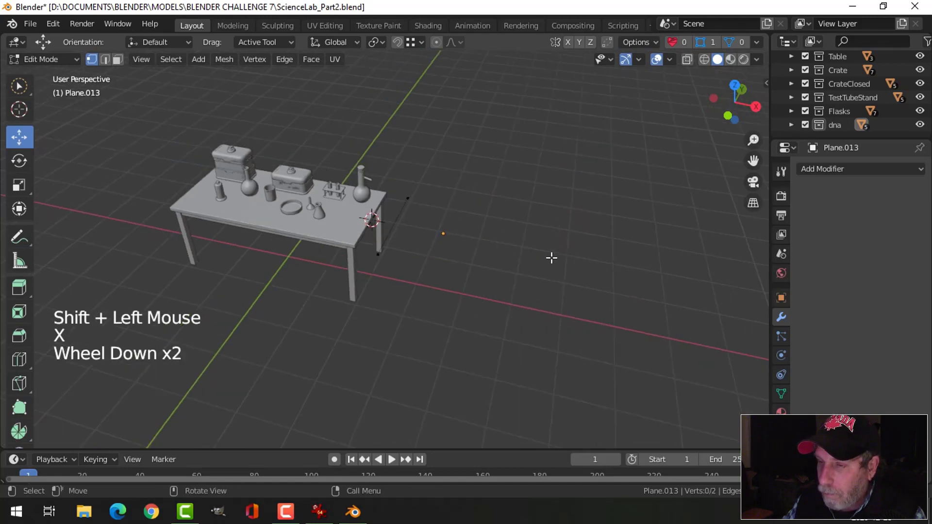
Scale the two remaining vertices along Y to about 0.65.
middle_drag(551, 255, 445, 226)
key(a)
middle_drag(491, 263, 491, 263)
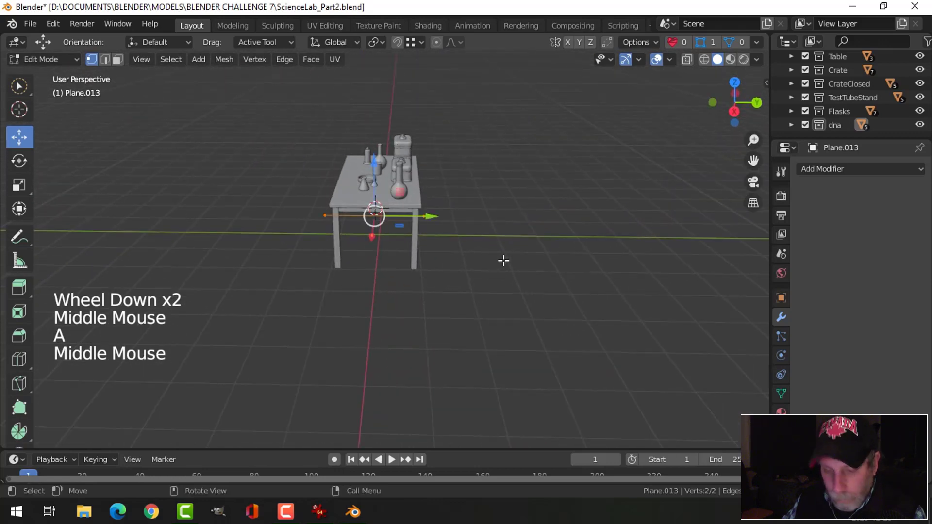
key(s)
click(451, 259)
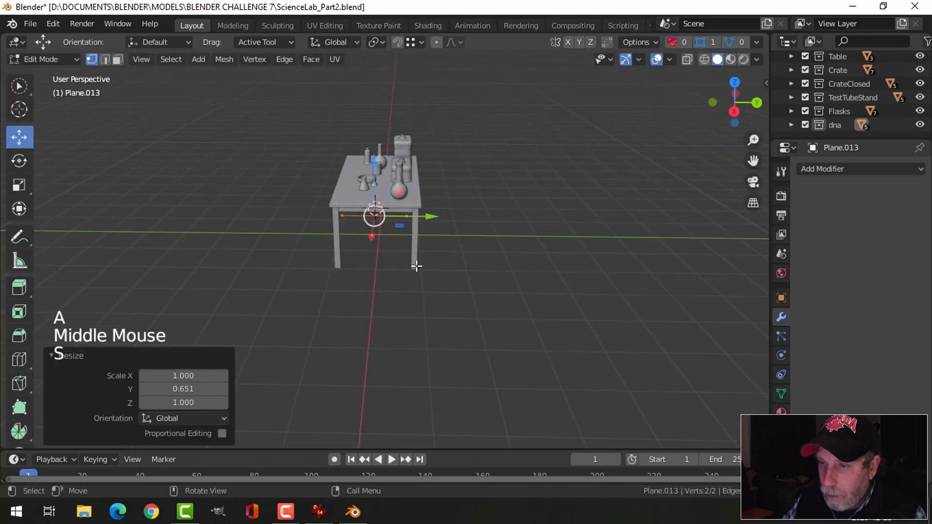
Extrude the front vertex in front view about 0.33 m away from the table and 0.18 m downward.
middle_drag(416, 265, 505, 269)
scroll(528, 274, up, 2)
middle_drag(505, 270, 361, 214)
click(340, 208)
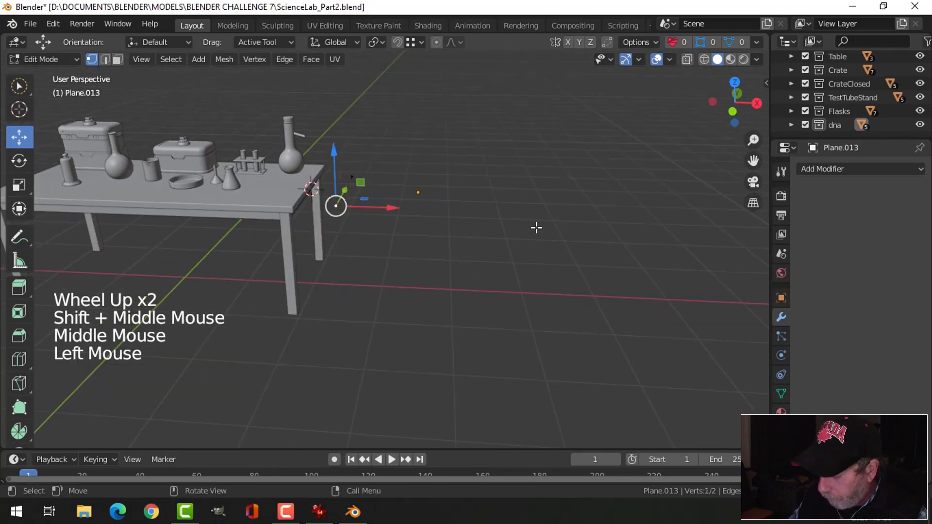
key(KP_1)
scroll(535, 227, up, 5)
shift+middle_drag(534, 227, 481, 271)
scroll(476, 261, down, 2)
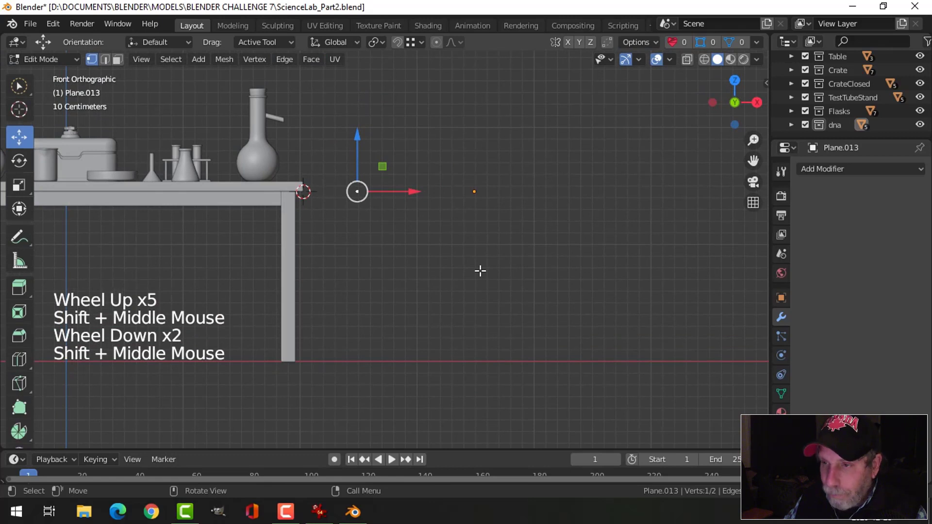
key(e)
key(g)
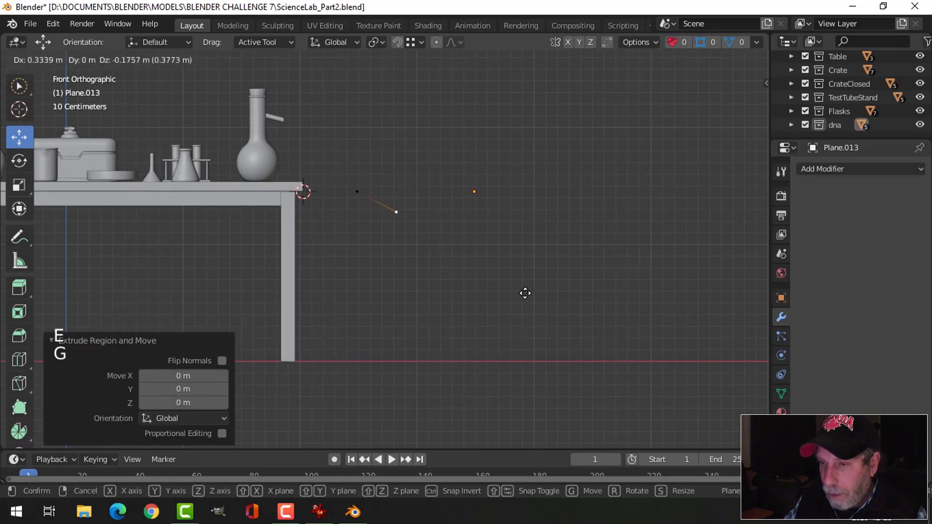
click(521, 291)
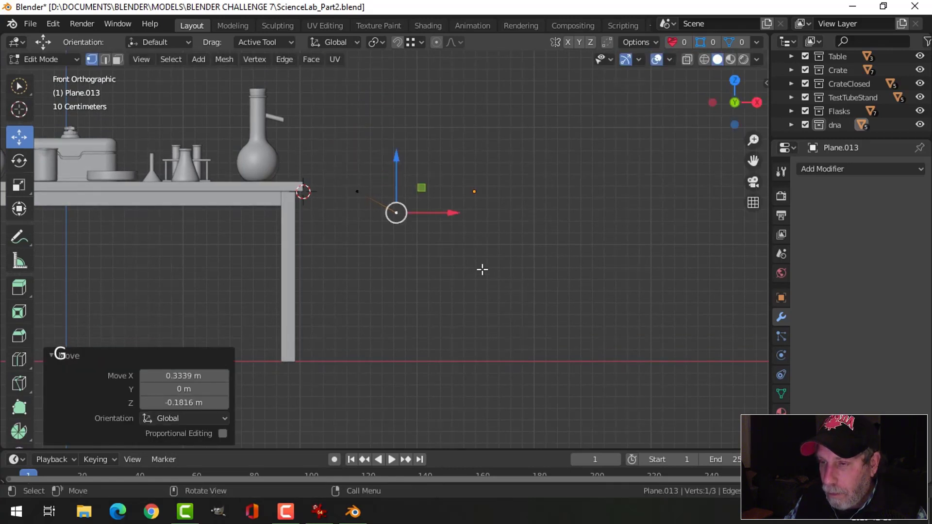
Extrude the lower vertex straight down along Z to near floor level.
key(e)
right_click(425, 198)
drag(397, 158, 402, 212)
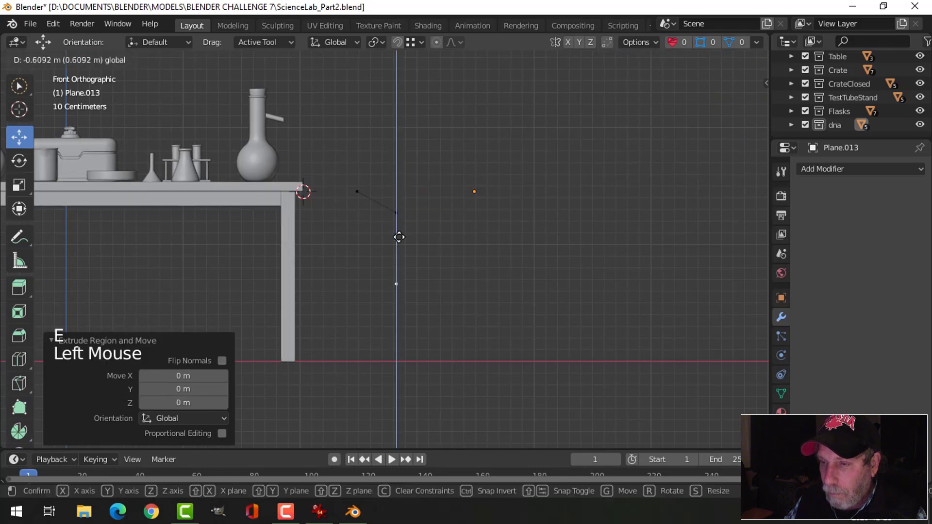
drag(398, 244, 399, 274)
Extrude the bottom vertex along Y toward the centre and move the rear top vertex about -0.76 m along Y.
scroll(563, 321, down, 2)
middle_drag(558, 315, 479, 277)
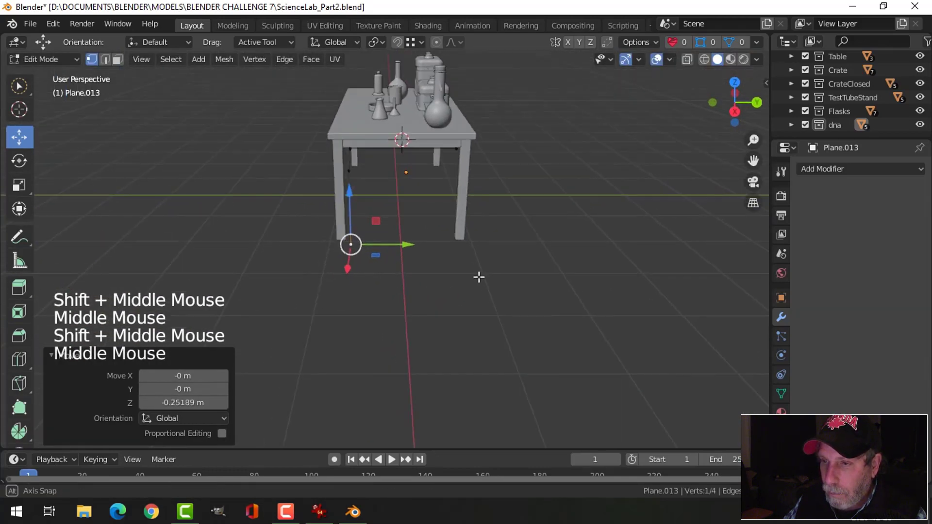
key(e)
drag(404, 245, 452, 245)
click(456, 148)
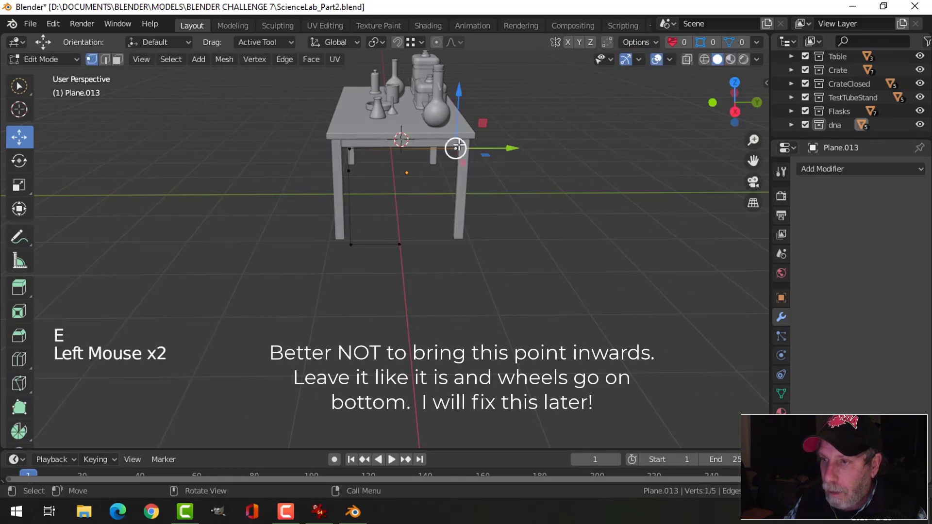
drag(499, 144, 435, 145)
middle_drag(434, 146, 480, 243)
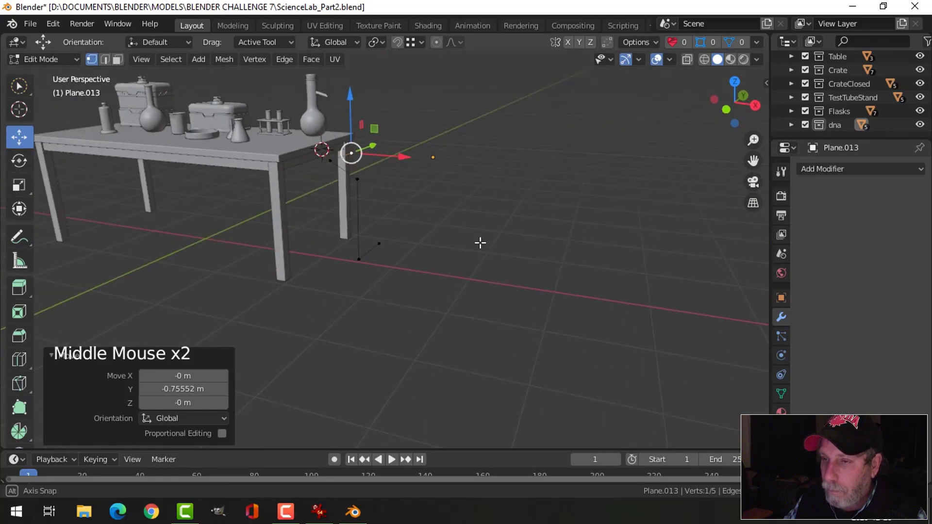
Add a Mirror modifier to the frame outline and set it to mirror on the Y axis only.
click(827, 169)
click(663, 304)
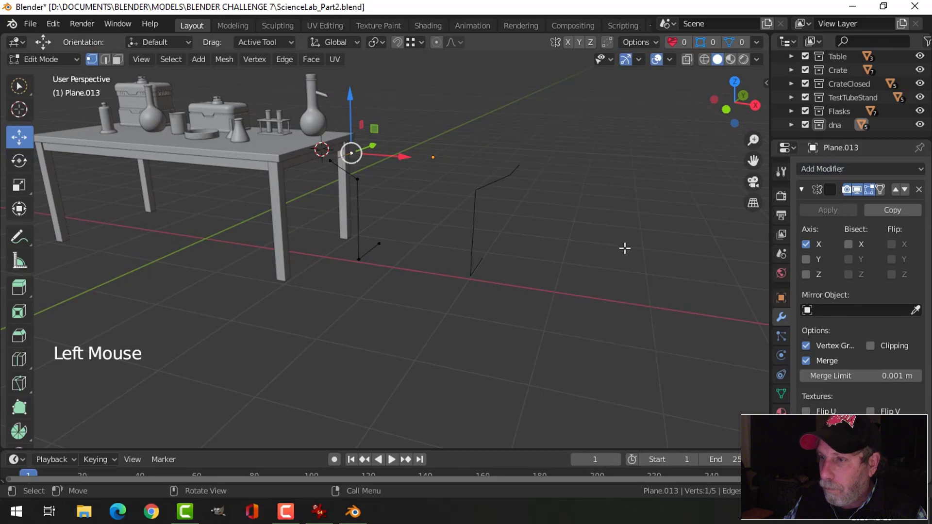
click(806, 244)
middle_drag(670, 235, 479, 250)
scroll(497, 243, up, 3)
scroll(461, 264, down, 2)
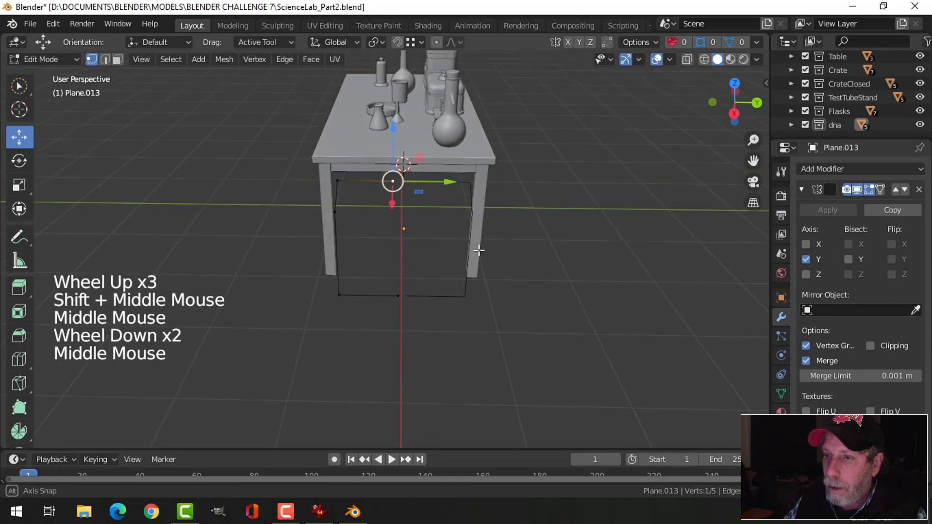
scroll(478, 244, up, 2)
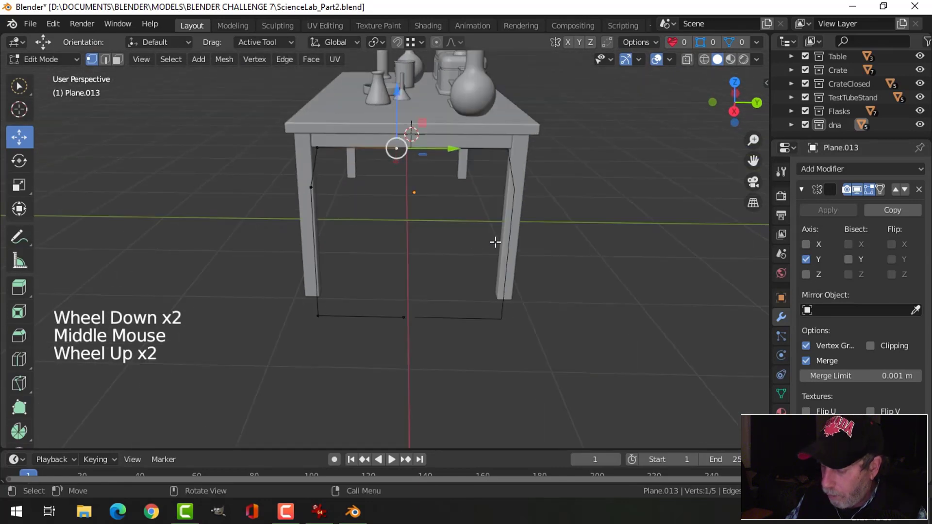
key(KP_4)
key(KP_7)
scroll(495, 242, down, 2)
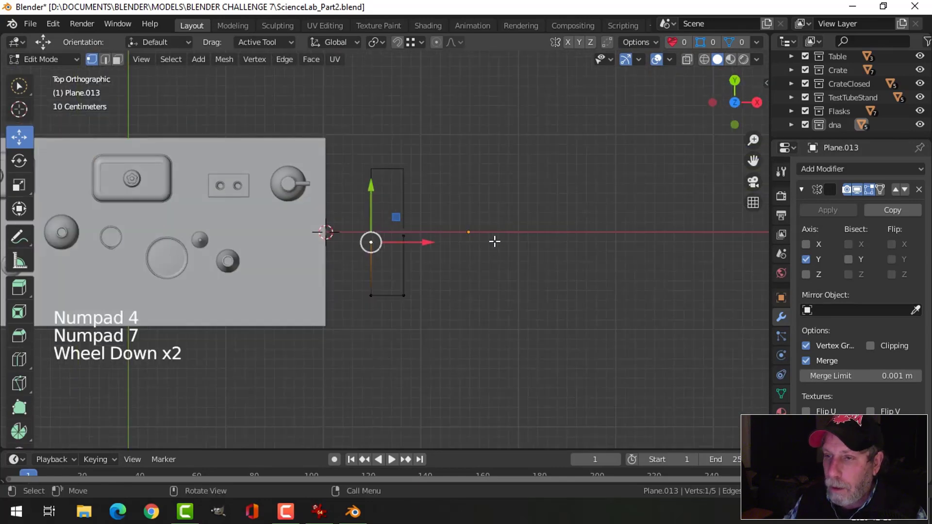
Bevel the outline's top corner, bend and bottom corner vertices with an offset of about 0.049 m and 4 segments.
scroll(506, 250, up, 3)
middle_drag(505, 250, 329, 183)
scroll(403, 204, down, 2)
scroll(427, 208, up, 2)
click(323, 152)
shift+click(365, 212)
middle_drag(397, 226, 438, 317)
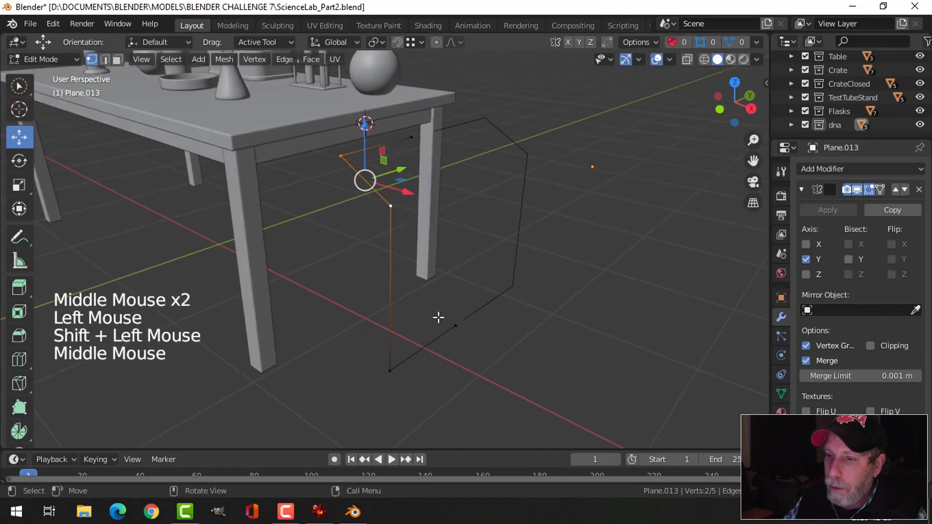
shift+click(399, 371)
shift+middle_drag(523, 336, 512, 320)
mouse_move(512, 320)
middle_down()
mouse_move(501, 306)
mouse_move(511, 306)
middle_up()
key(ctrl+shift+b)
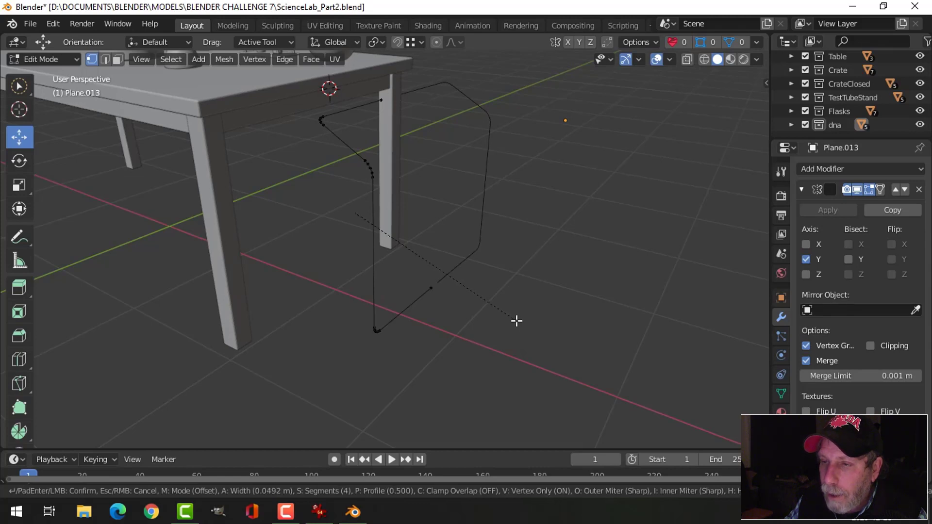
click(516, 321)
middle_drag(474, 291, 483, 267)
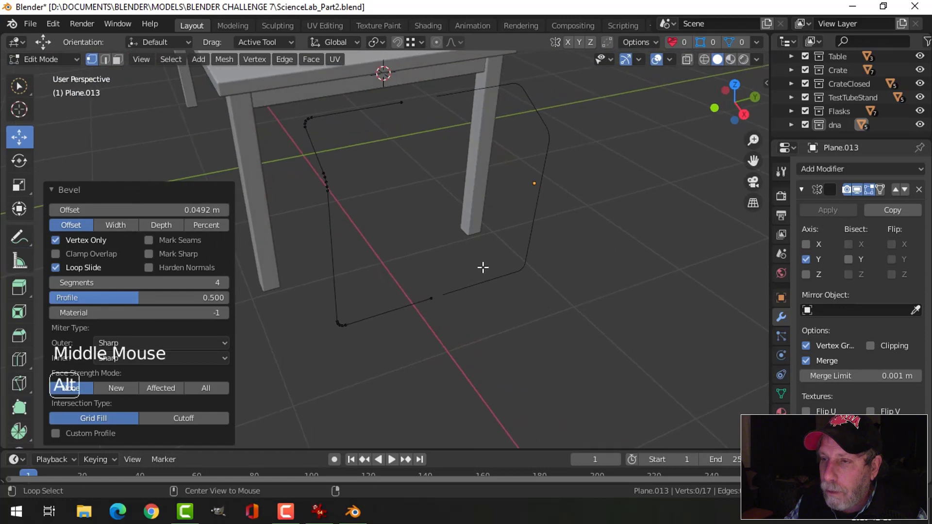
Enable clipping on the Mirror modifier and move the top and bottom end vertices along Y to the mirror centre.
key(alt+a)
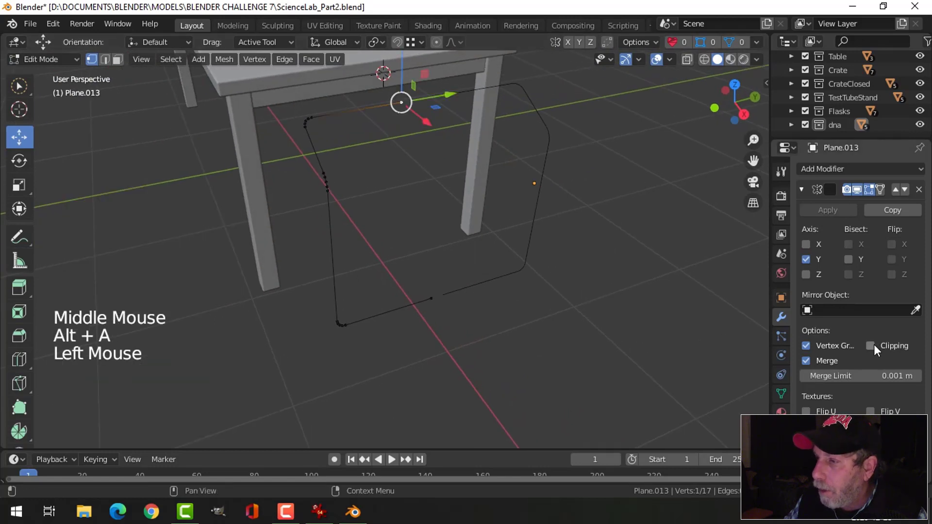
click(873, 347)
middle_drag(580, 218, 530, 213)
shift+middle_drag(468, 194, 463, 223)
drag(458, 133, 501, 134)
key(alt+a)
click(456, 336)
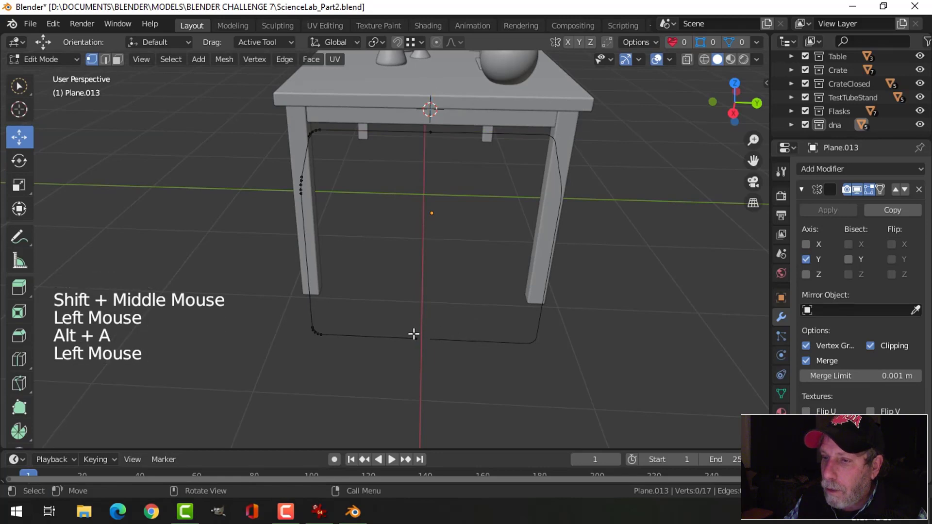
drag(455, 346, 551, 277)
scroll(552, 278, down, 3)
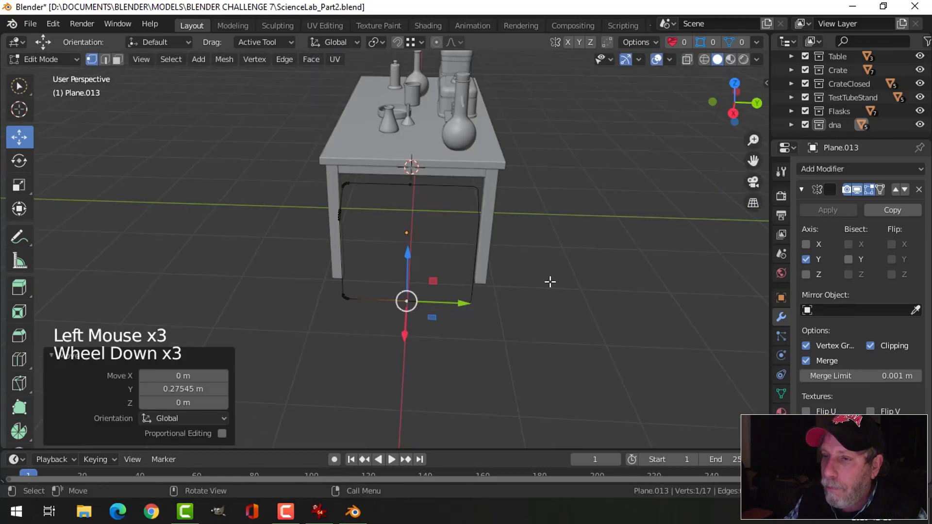
Select all vertices on the outline's front side and move them along Y toward the centre to narrow the frame.
key(alt+a)
middle_drag(505, 276, 274, 144)
key(b)
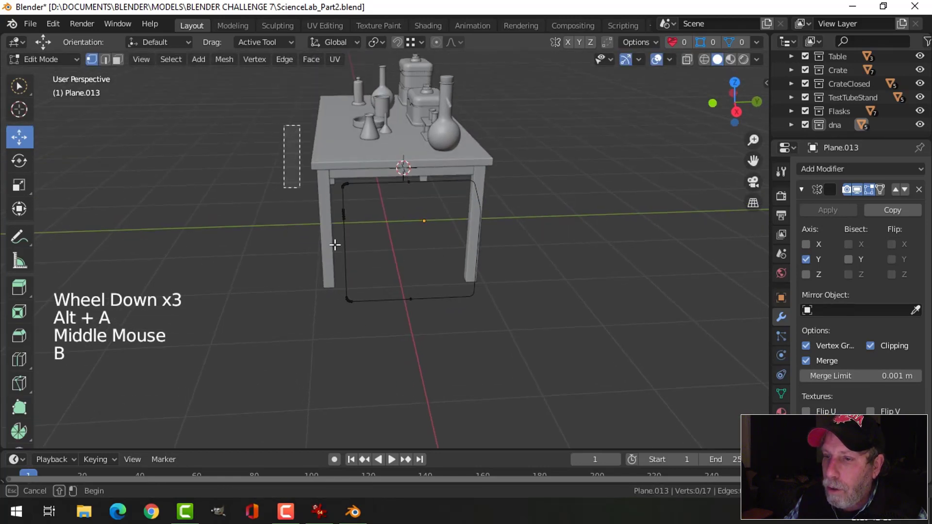
drag(284, 125, 381, 333)
drag(344, 233, 412, 227)
middle_drag(412, 227, 553, 250)
Apply the Mirror modifier in Object Mode and convert the frame outline to a curve.
key(Tab)
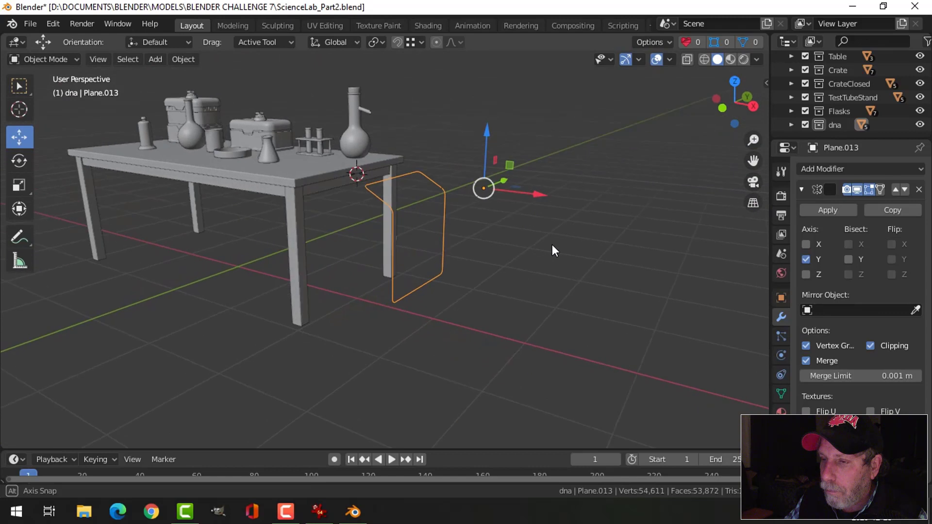
click(808, 208)
click(196, 63)
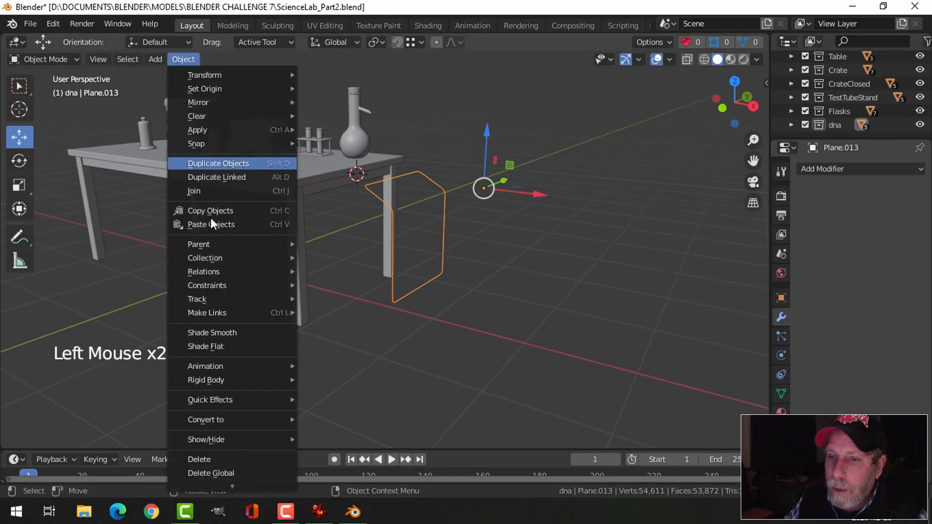
mouse_move(218, 419)
click(333, 420)
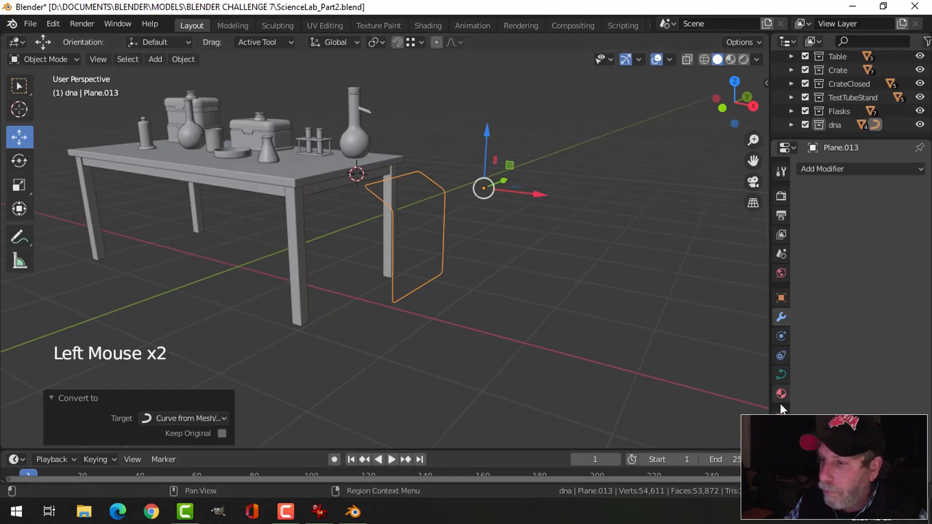
Give the frame curve a bevel depth of 0.028 m and shade the resulting tube smooth.
click(782, 375)
scroll(833, 383, down, 4)
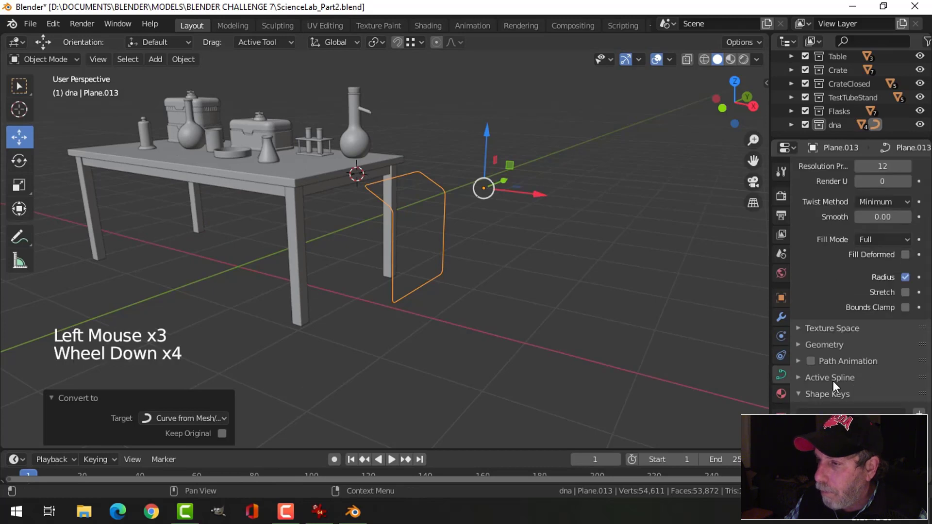
click(803, 345)
scroll(876, 373, down, 3)
shift+drag(868, 369, 874, 369)
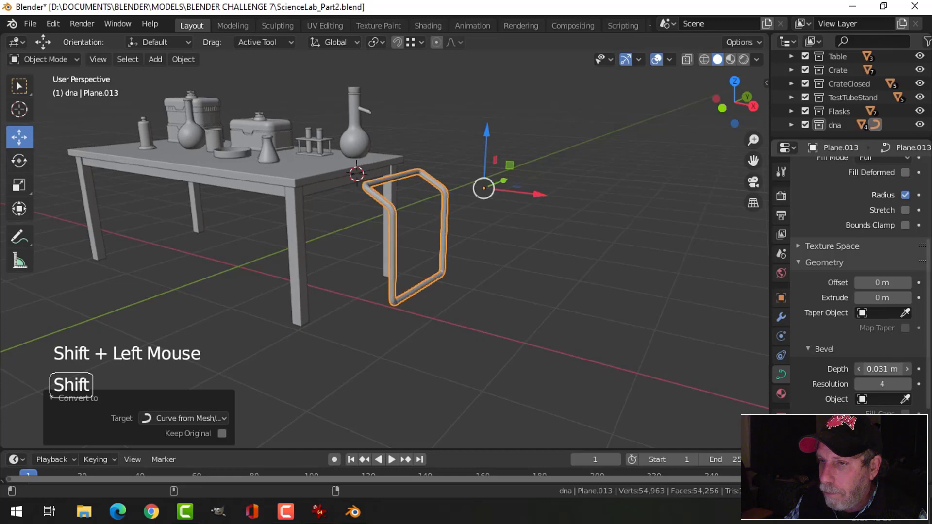
right_click(389, 208)
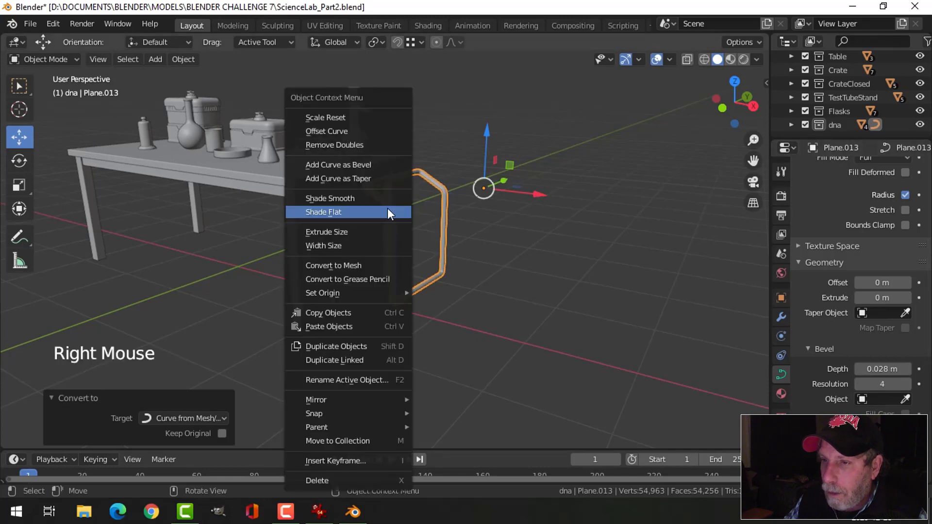
key(alt+a)
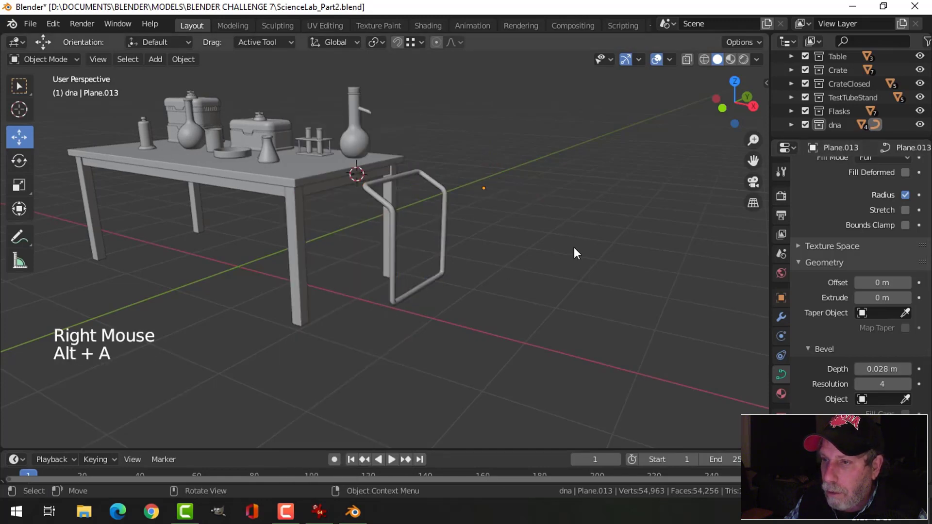
Set the tubular frame's origin to its geometry.
middle_drag(574, 246, 366, 208)
scroll(470, 257, up, 3)
click(366, 207)
scroll(366, 208, down, 3)
middle_drag(427, 253, 518, 216)
scroll(515, 248, down, 1)
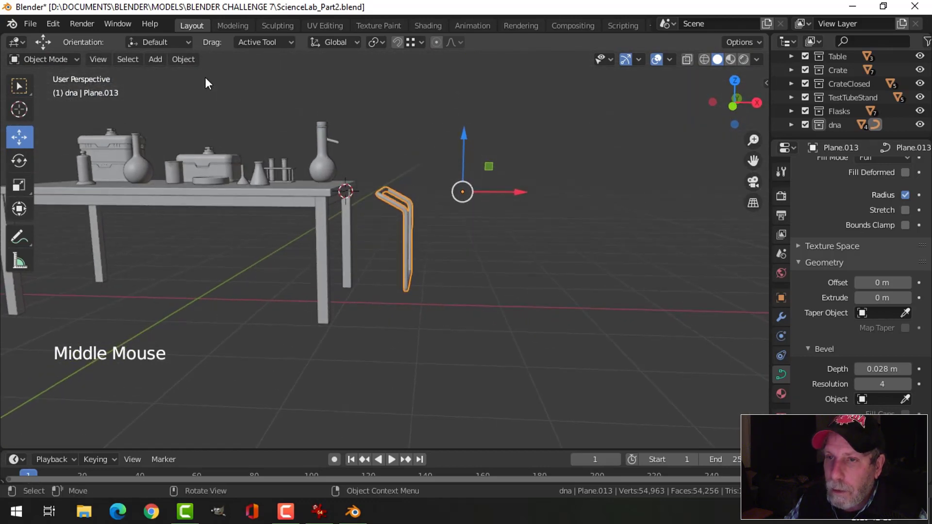
click(185, 60)
mouse_move(219, 90)
click(376, 105)
scroll(487, 189, down, 3)
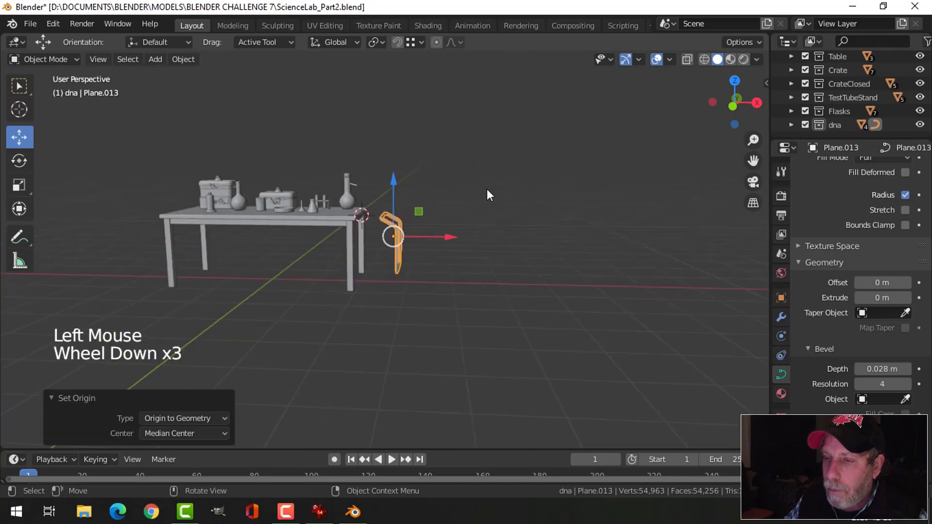
Duplicate the tubular frame in place and rotate the copy 180° around the global Z axis.
mouse_move(487, 190)
middle_down()
mouse_move(450, 202)
mouse_move(476, 199)
middle_up()
key(shift+d)
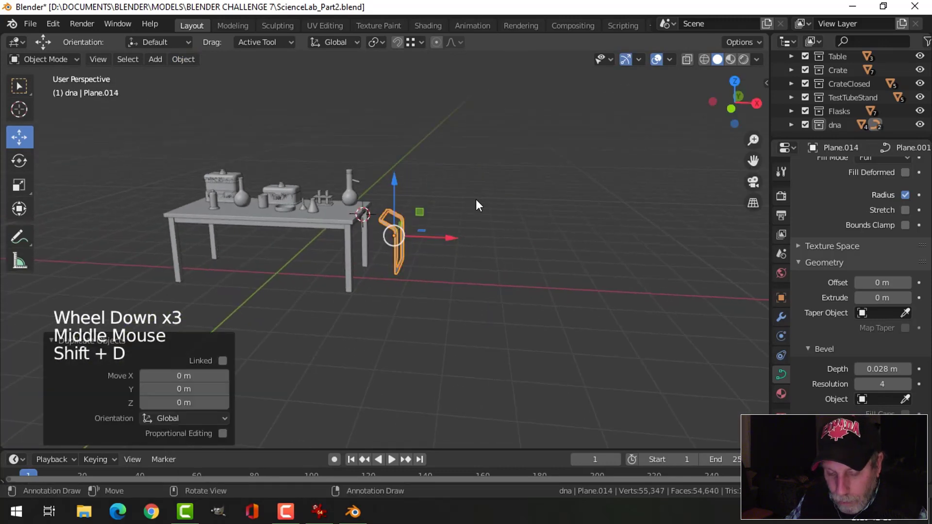
text(rz180)
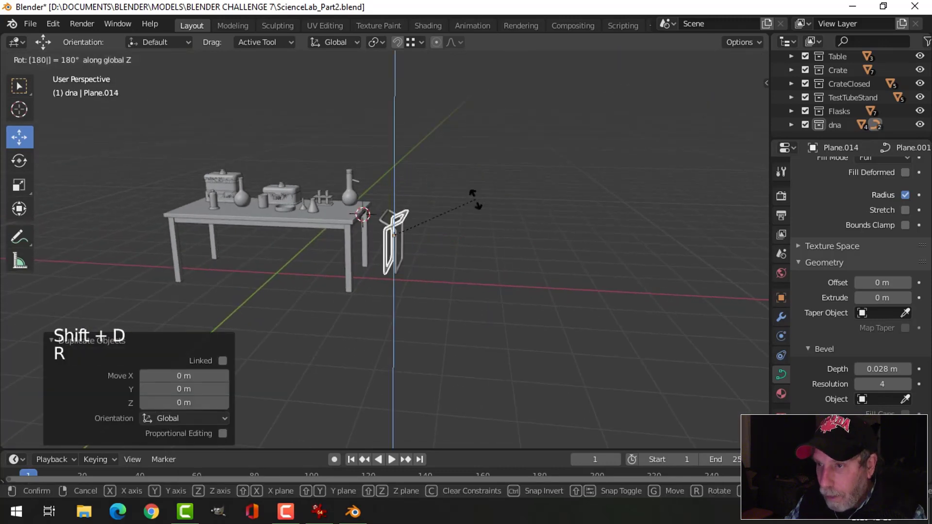
key(Return)
Move the duplicated frame along X away from the original so the two stand opposite each other.
drag(445, 232, 501, 235)
middle_drag(500, 235, 482, 253)
scroll(411, 258, up, 3)
key(alt+a)
click(482, 227)
drag(532, 230, 545, 233)
key(alt+a)
middle_drag(546, 252, 484, 237)
Set both frames' origins to their geometry and snap the 3D cursor to the midpoint between them.
click(482, 235)
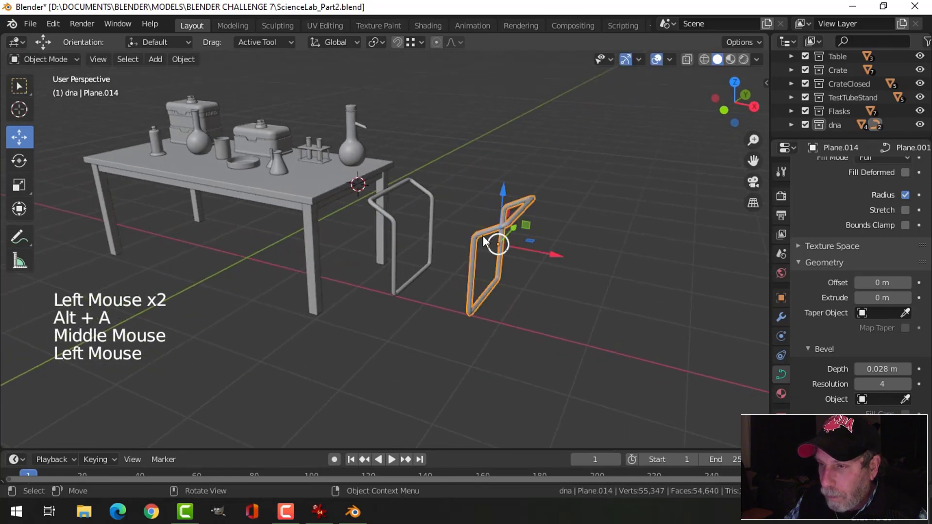
shift+click(406, 215)
middle_drag(406, 214, 464, 249)
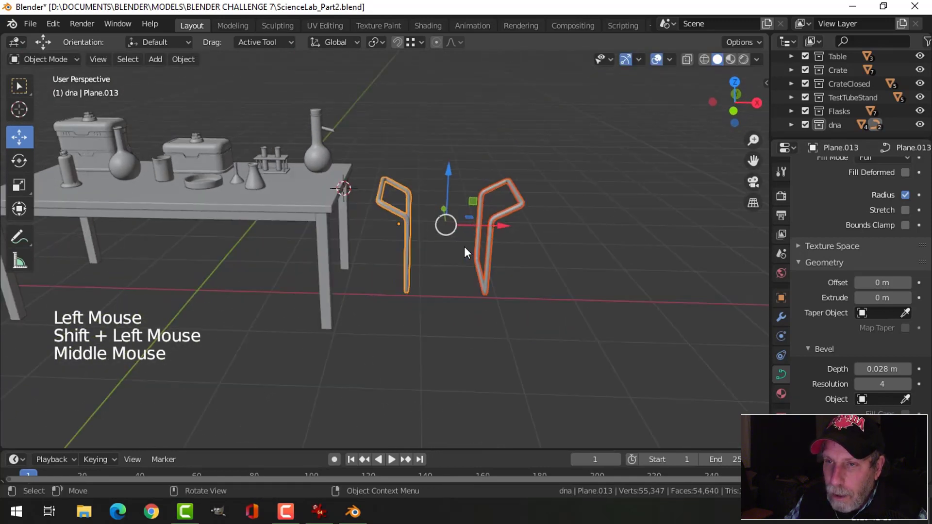
click(183, 60)
mouse_move(214, 84)
click(383, 102)
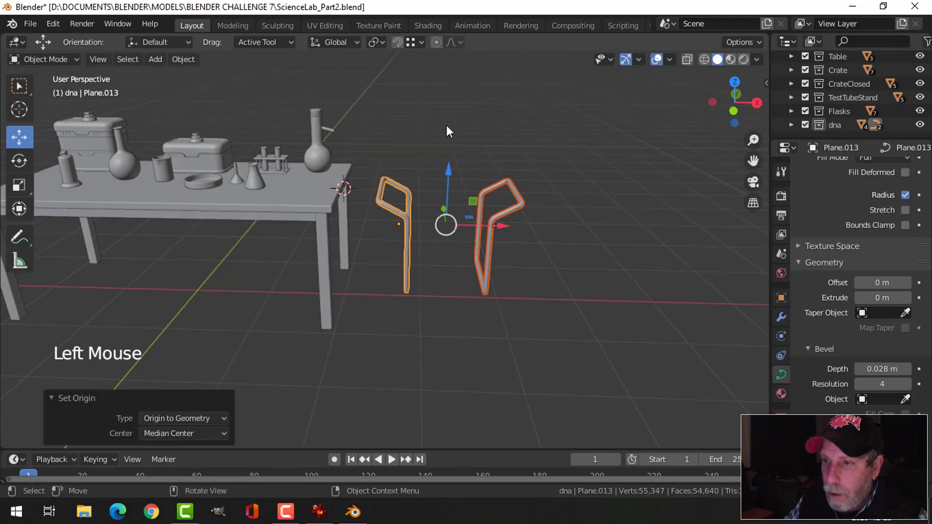
key(shift+s)
click(525, 282)
Add a plane at the 3D cursor and scale it down in Edit Mode to about 0.56 to fit between the frames.
middle_drag(526, 282, 468, 223)
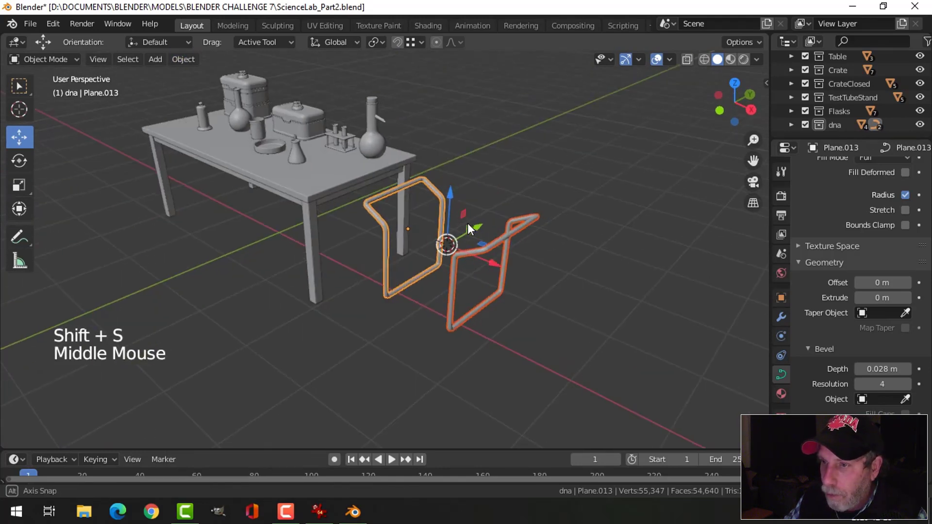
key(shift+a)
mouse_move(455, 220)
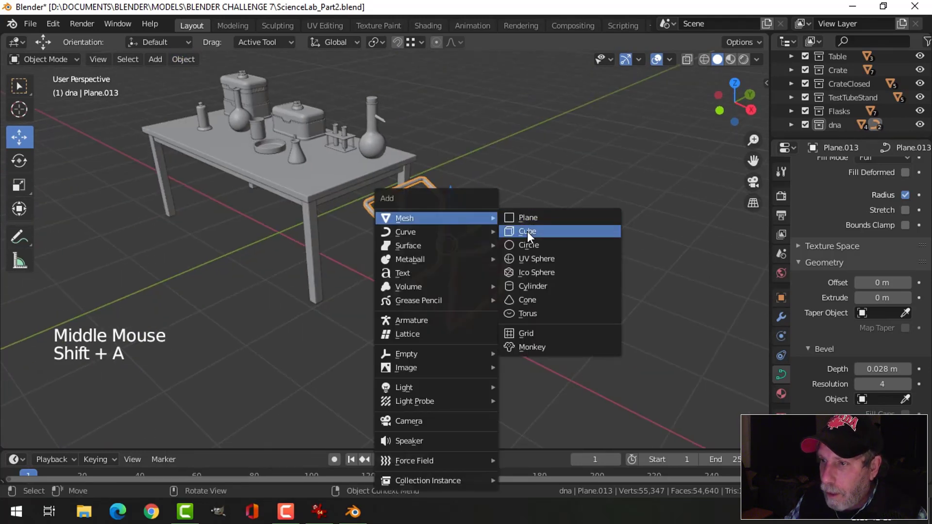
click(534, 215)
scroll(520, 223, down, 2)
middle_drag(520, 223, 505, 263)
key(Tab)
scroll(505, 263, up, 1)
key(s)
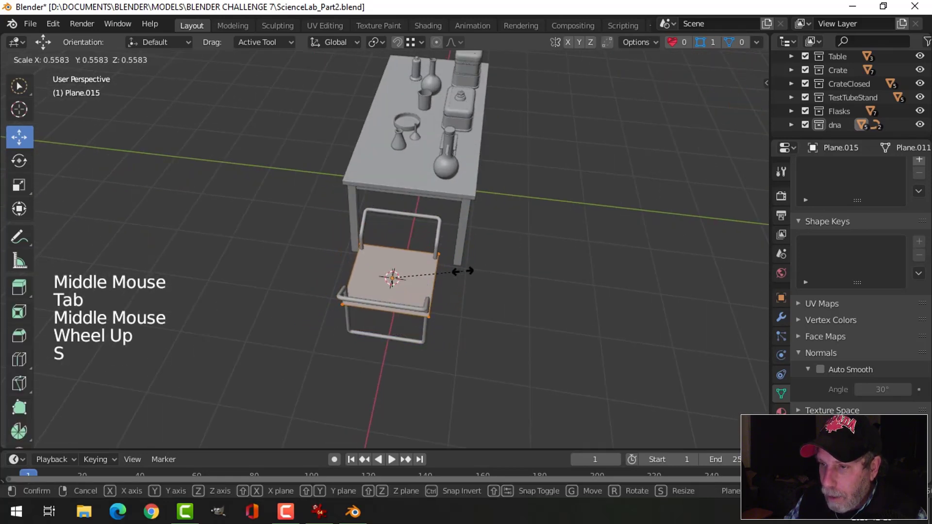
click(456, 269)
Scale the plane along Y to about 0.712 to match the frames' width.
middle_drag(456, 269, 510, 240)
scroll(558, 242, up, 3)
middle_drag(510, 240, 535, 206)
key(s)
click(512, 234)
scroll(557, 210, down, 3)
scroll(539, 208, up, 1)
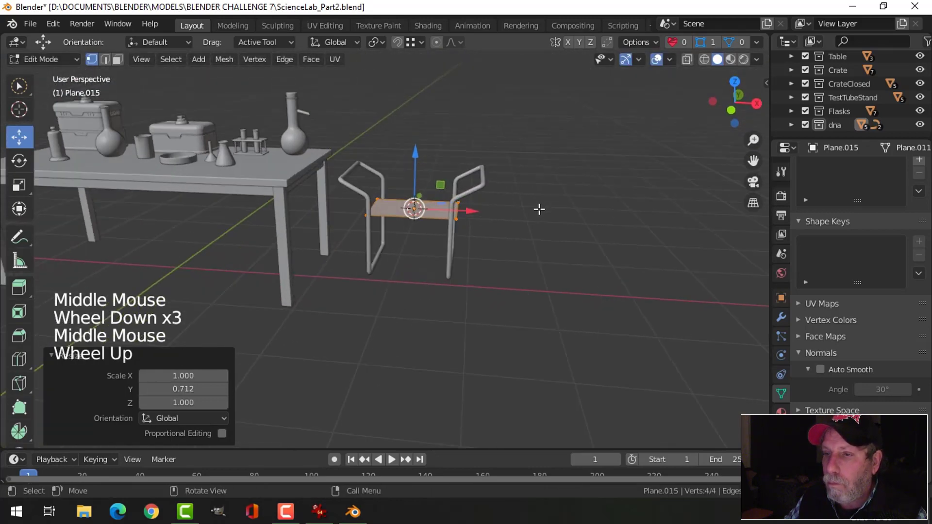
Lengthen the plane along X so both ends extend past the frames' uprights, and return to Object Mode.
scroll(542, 207, down, 1)
key(s)
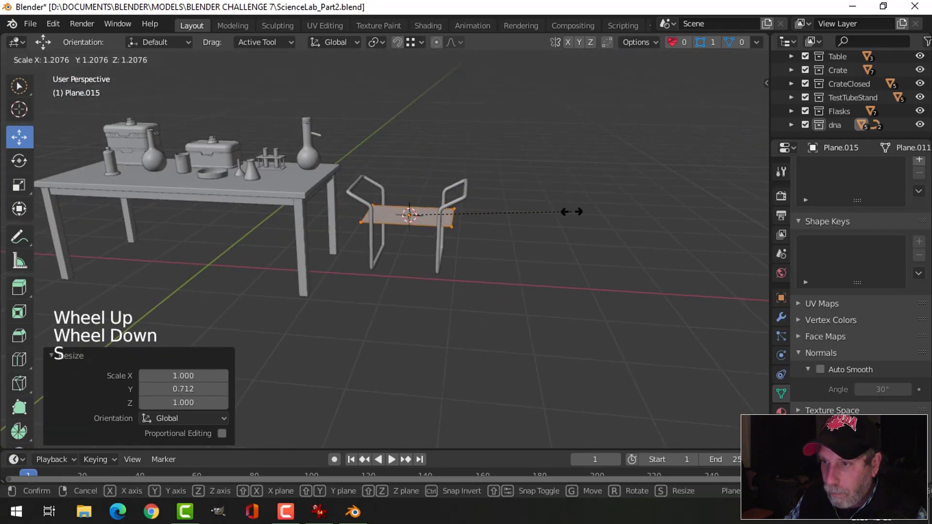
click(586, 212)
middle_drag(587, 212, 520, 229)
scroll(427, 257, up, 2)
scroll(508, 239, up, 2)
key(Tab)
Move the duplicated frame along X toward the plane's far end in front wireframe view, and return to Solid shading.
key(alt+a)
click(508, 170)
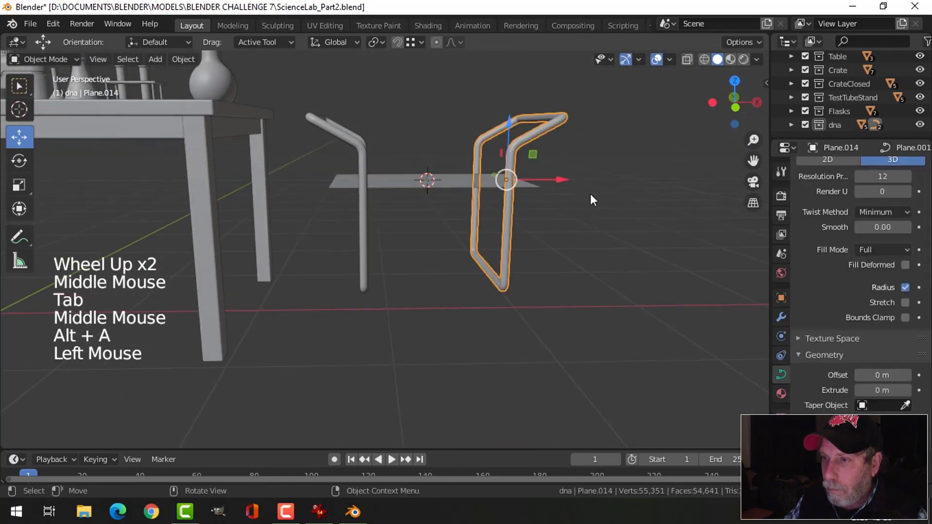
key(KP_1)
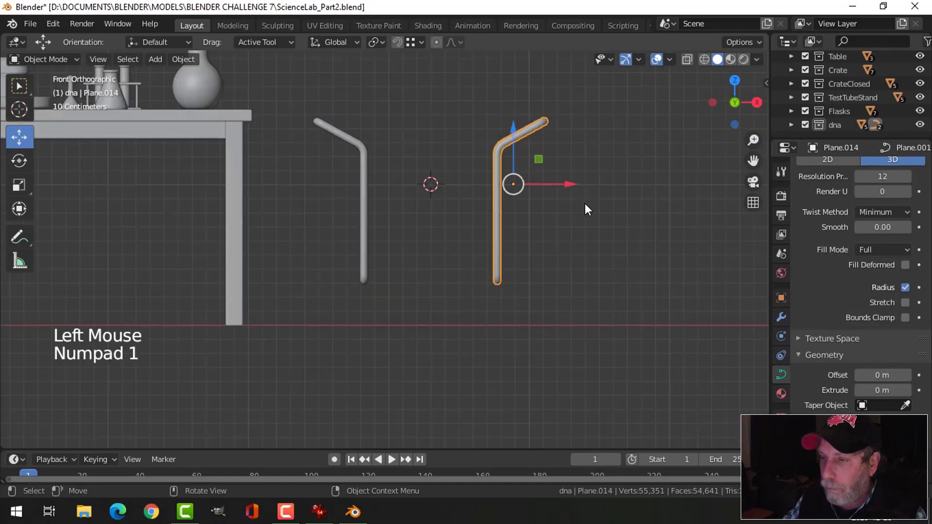
key(z)
shift+middle_drag(643, 209, 583, 223)
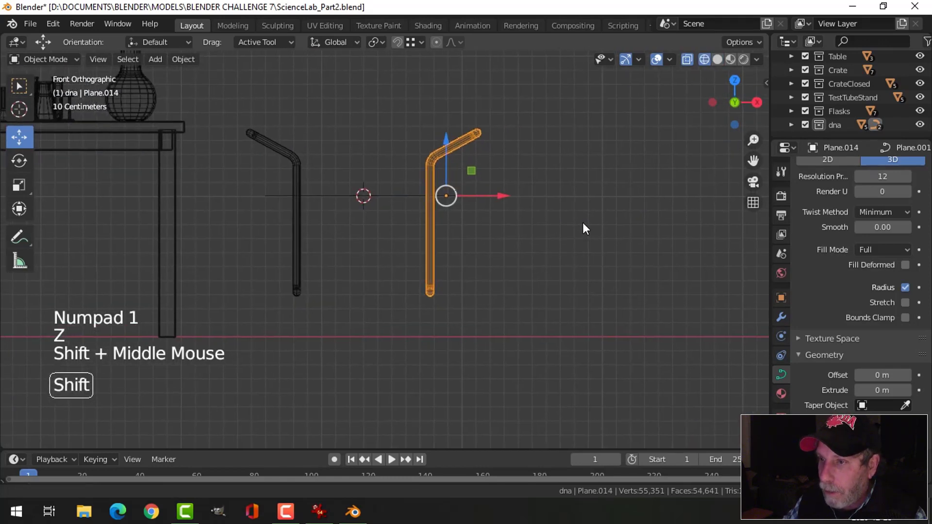
scroll(533, 193, up, 2)
drag(527, 172, 579, 179)
scroll(590, 193, down, 2)
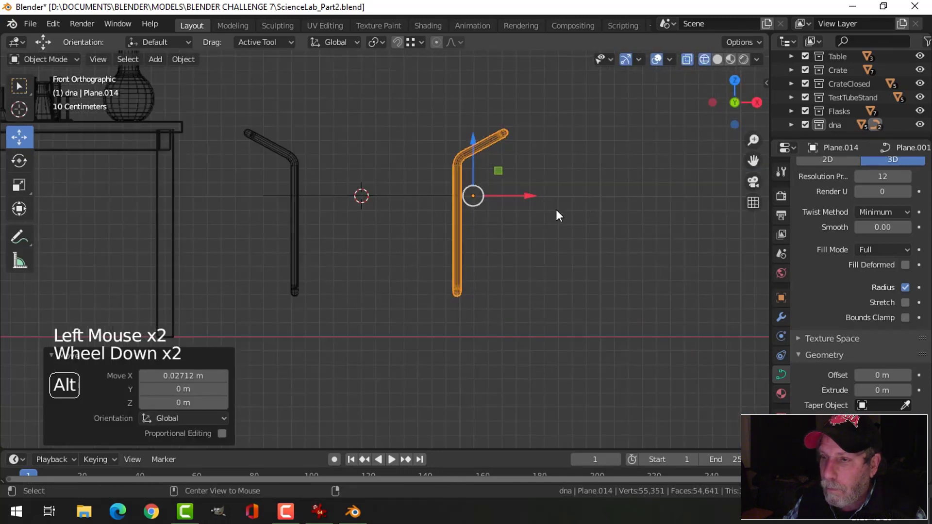
key(alt+a)
mouse_move(558, 215)
middle_down()
mouse_move(503, 293)
mouse_move(492, 251)
mouse_move(557, 236)
mouse_move(572, 221)
mouse_move(547, 228)
middle_up()
scroll(523, 266, down, 3)
key(z)
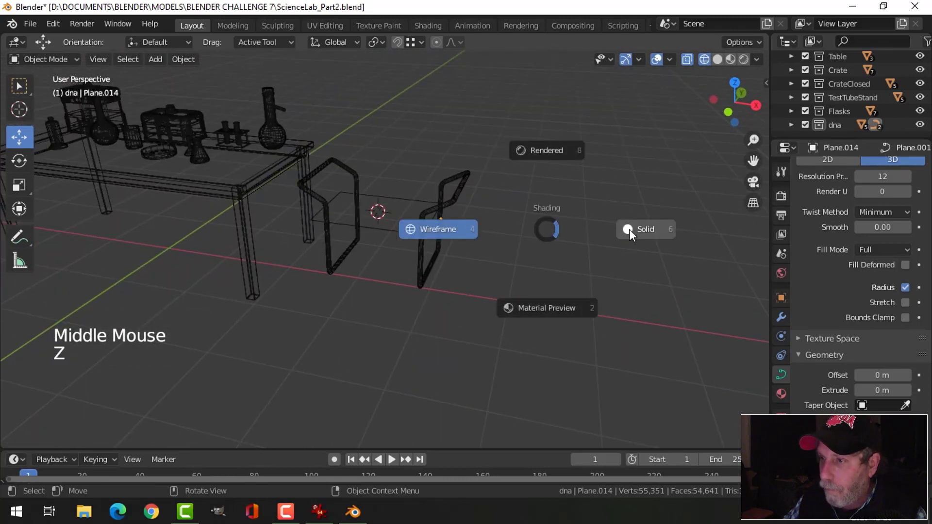
Extrude the flat plane between the two tube frames upward about 0.09 m to form a slab.
mouse_move(630, 229)
middle_down()
mouse_move(549, 254)
mouse_move(583, 241)
middle_up()
scroll(478, 238, up, 3)
shift+middle_drag(478, 238, 481, 214)
middle_drag(481, 213, 466, 195)
click(457, 169)
middle_drag(466, 196, 483, 223)
key(Tab)
key(a)
scroll(489, 199, up, 3)
mouse_move(483, 224)
middle_down()
mouse_move(476, 243)
mouse_move(474, 235)
middle_up()
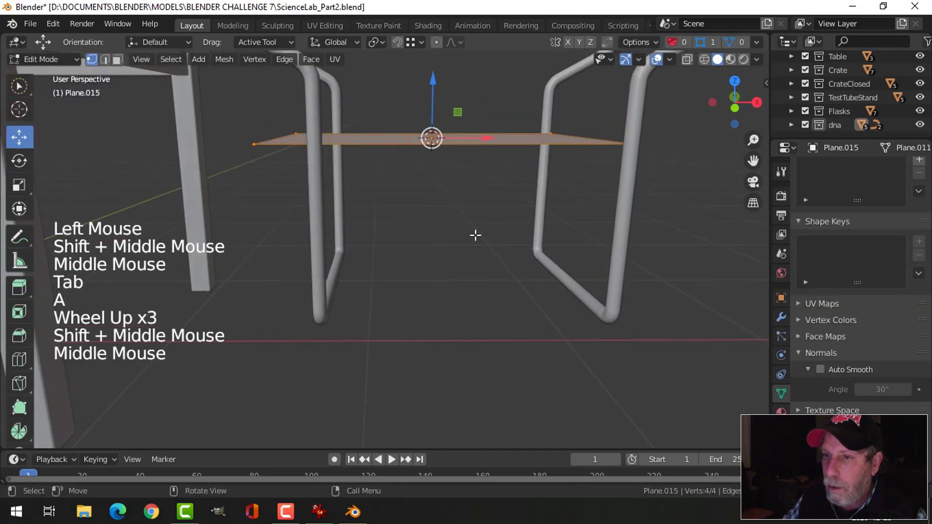
key(e)
drag(429, 101, 432, 82)
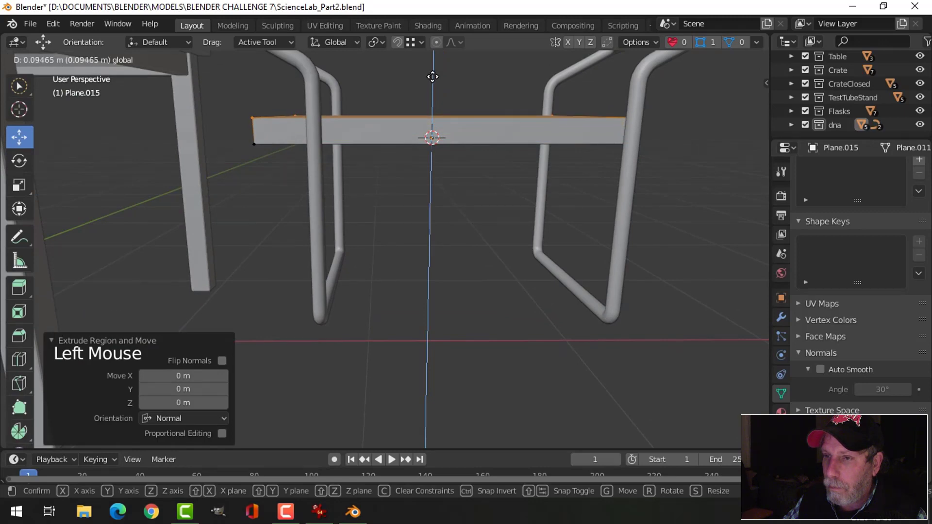
drag(433, 77, 433, 77)
key(Tab)
key(alt+a)
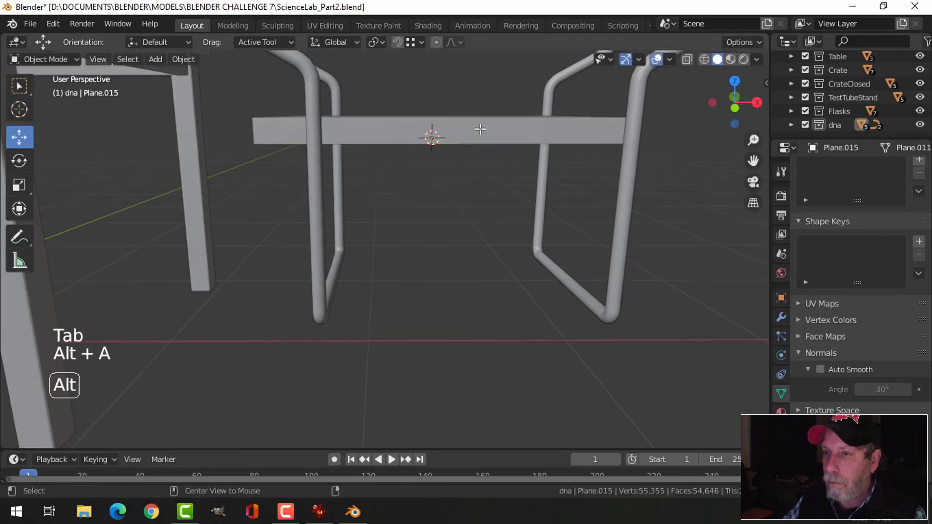
Move the tube frame nearest the table outward along X to line it up with the slab's end.
scroll(476, 141, down, 3)
middle_drag(476, 141, 450, 170)
scroll(461, 176, down, 6)
scroll(466, 184, up, 3)
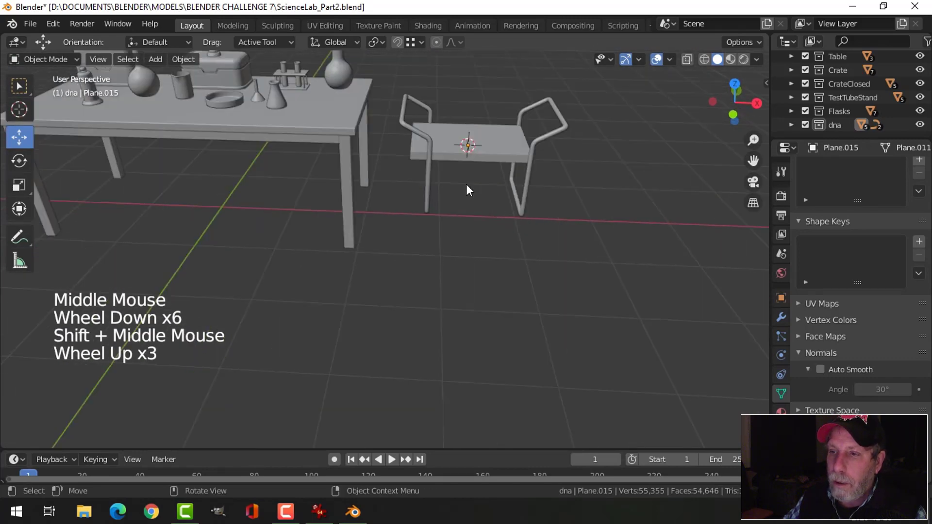
click(433, 171)
drag(470, 145, 450, 143)
scroll(493, 192, down, 2)
mouse_move(493, 193)
middle_down()
mouse_move(535, 171)
mouse_move(497, 197)
middle_up()
scroll(577, 189, up, 3)
key(alt+a)
Delete the slab's top face to turn it into an open tray.
middle_drag(578, 190, 460, 221)
scroll(508, 194, up, 3)
click(587, 176)
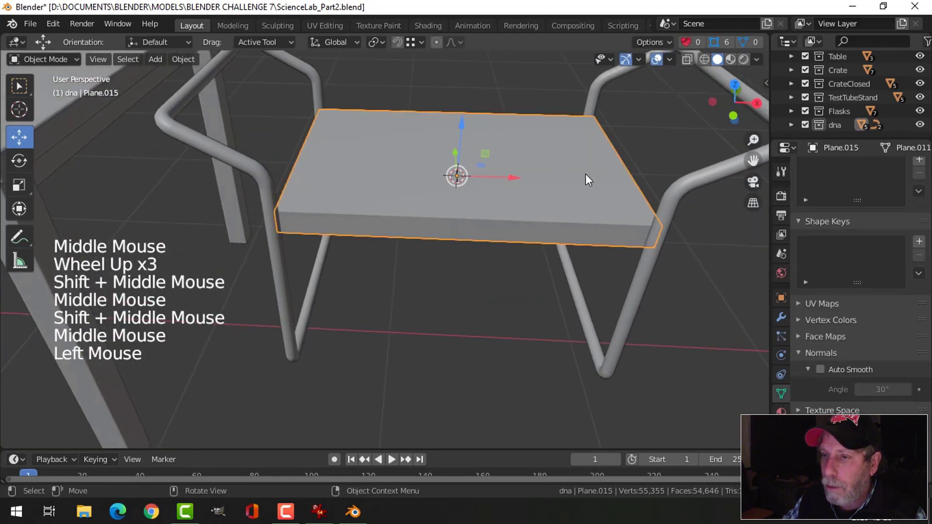
key(Tab)
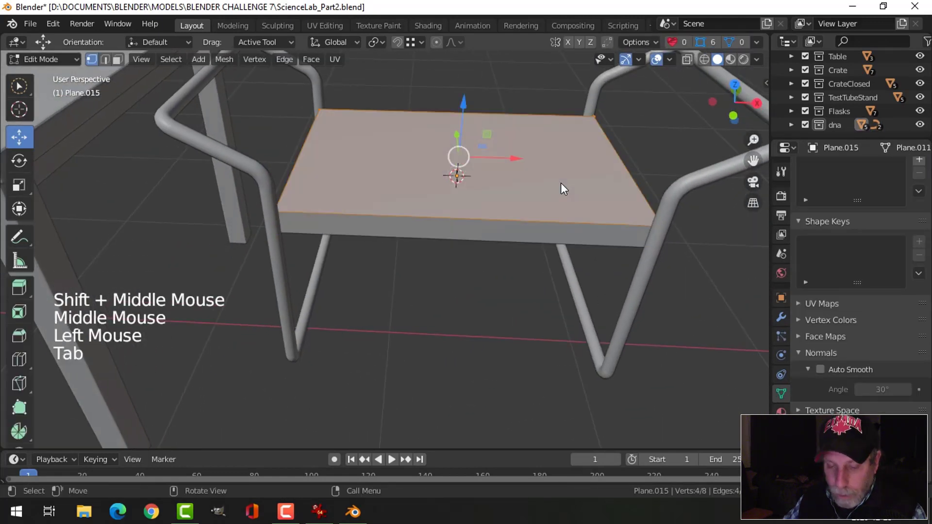
key(x)
click(539, 215)
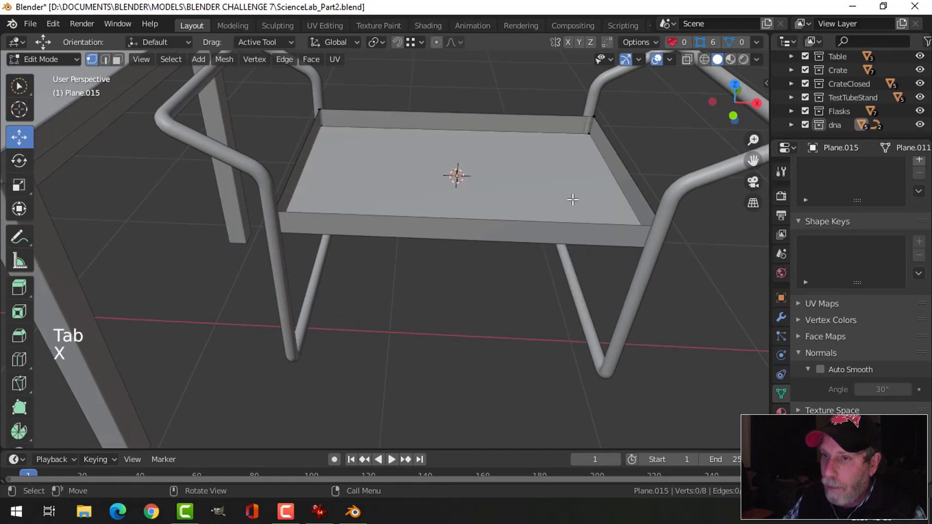
Leave mesh editing and isolate the tray in local view.
middle_drag(591, 197, 409, 210)
key(Tab)
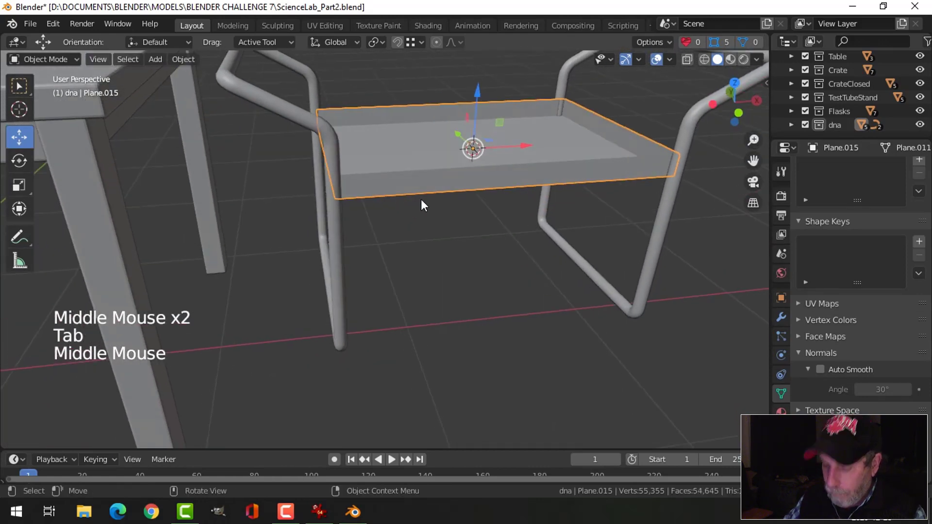
key(slash)
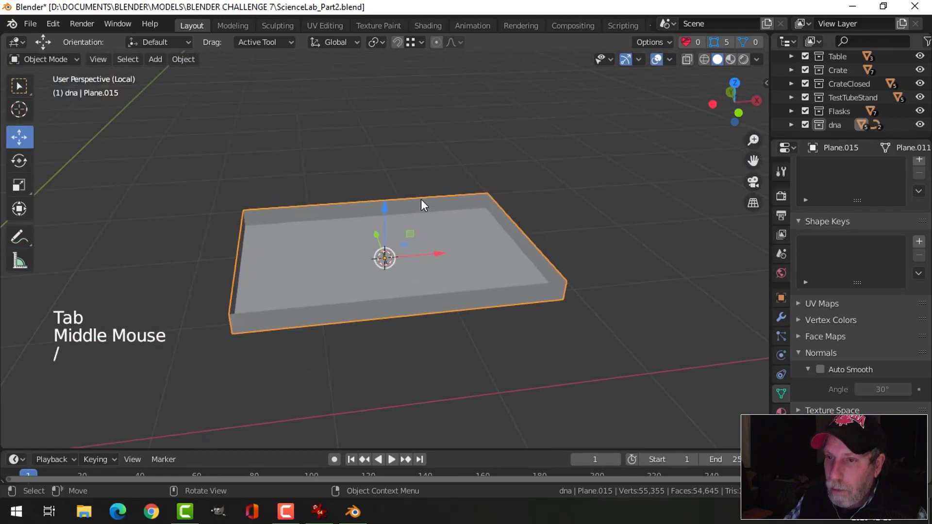
Bevel the tray's four vertical corner edges with an offset of about 0.043 m and 4 segments.
key(Tab)
middle_drag(421, 199, 328, 284)
key(2)
scroll(315, 297, up, 2)
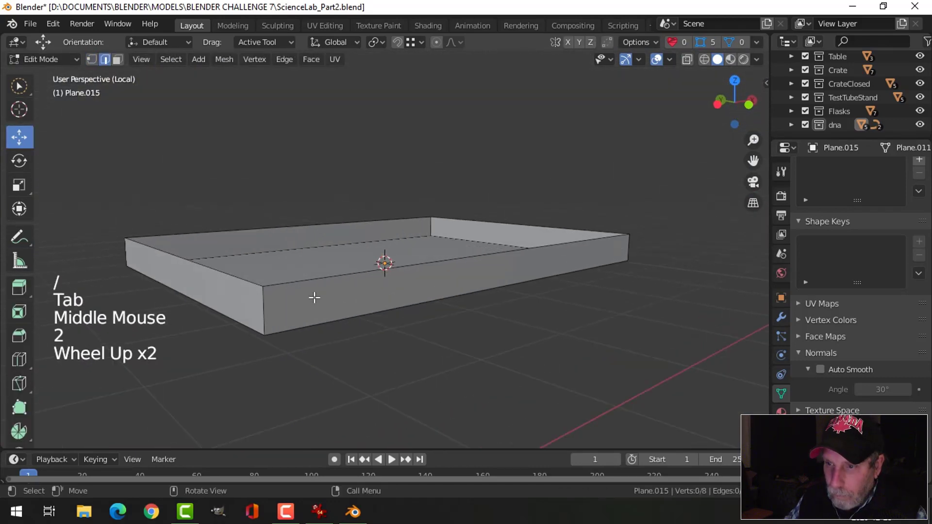
click(262, 306)
middle_drag(639, 296, 438, 352)
shift+click(630, 323)
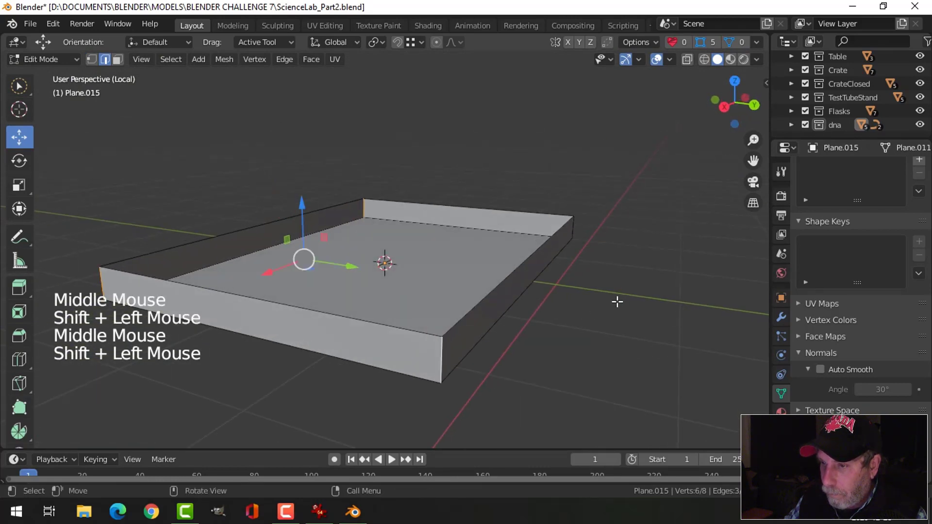
middle_drag(617, 301, 532, 294)
shift+click(498, 294)
key(ctrl+b)
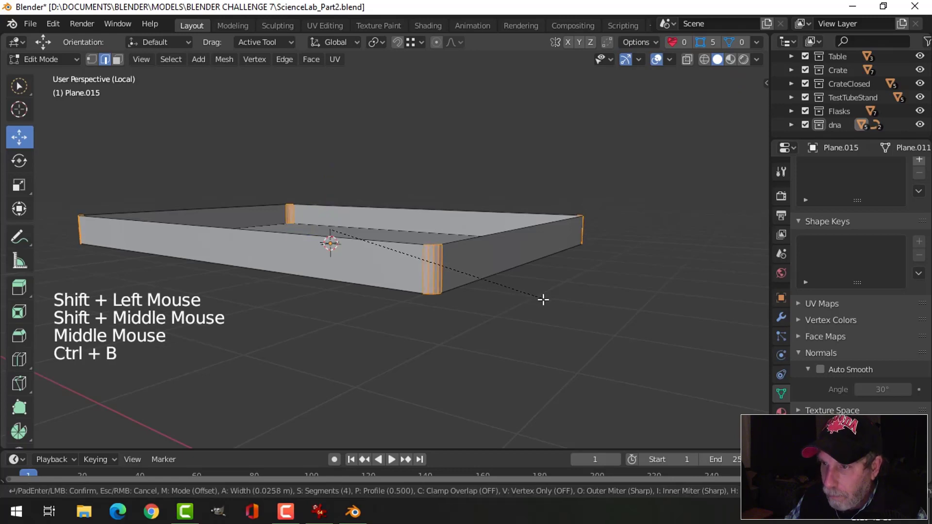
click(547, 301)
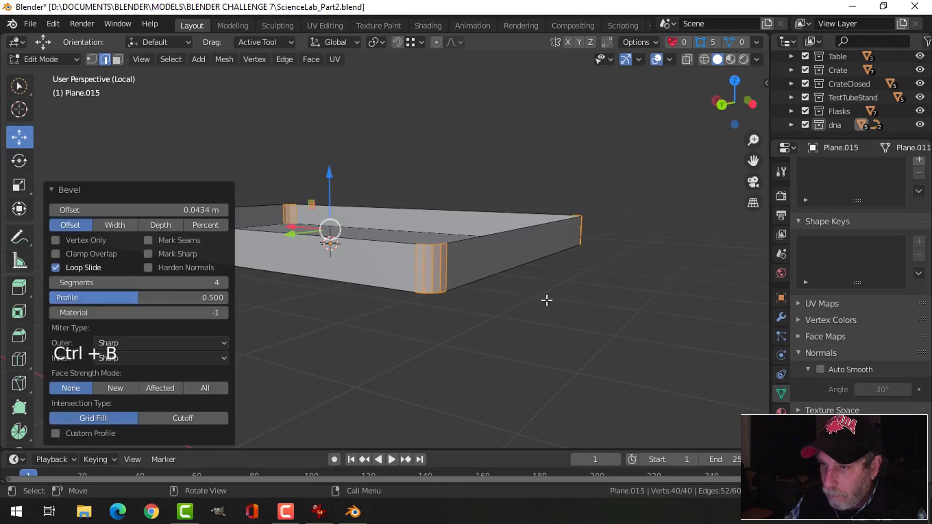
Finish editing the tray and exit local view to bring back the whole scene.
key(Tab)
middle_drag(520, 292, 403, 216)
key(alt+a)
scroll(540, 306, down, 2)
key(slash)
scroll(495, 252, down, 3)
scroll(418, 260, up, 2)
Raise the tray slightly along Z between the tube frames.
middle_drag(402, 216, 469, 200)
click(408, 206)
drag(459, 122, 462, 104)
middle_drag(462, 105, 512, 200)
key(alt+a)
Add a Solidify modifier to the tray.
click(515, 177)
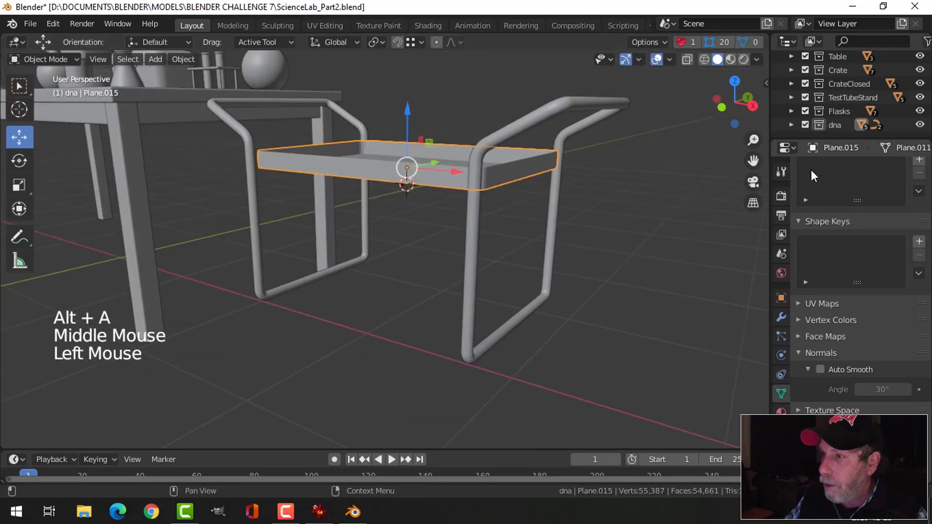
click(781, 317)
click(825, 170)
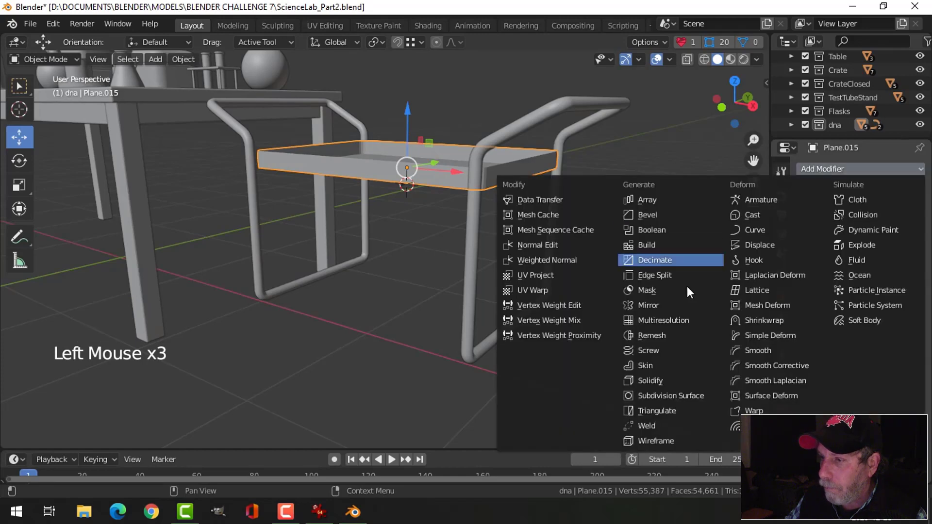
click(676, 379)
Set the Solidify thickness to 0.018 m with Even Thickness enabled and apply the modifier.
scroll(573, 226, up, 2)
middle_drag(573, 226, 572, 247)
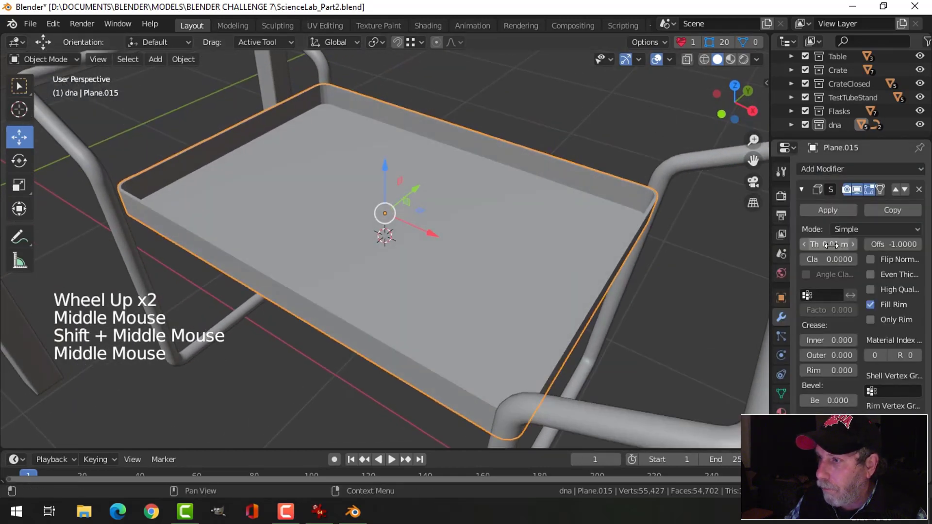
shift+drag(831, 245, 831, 245)
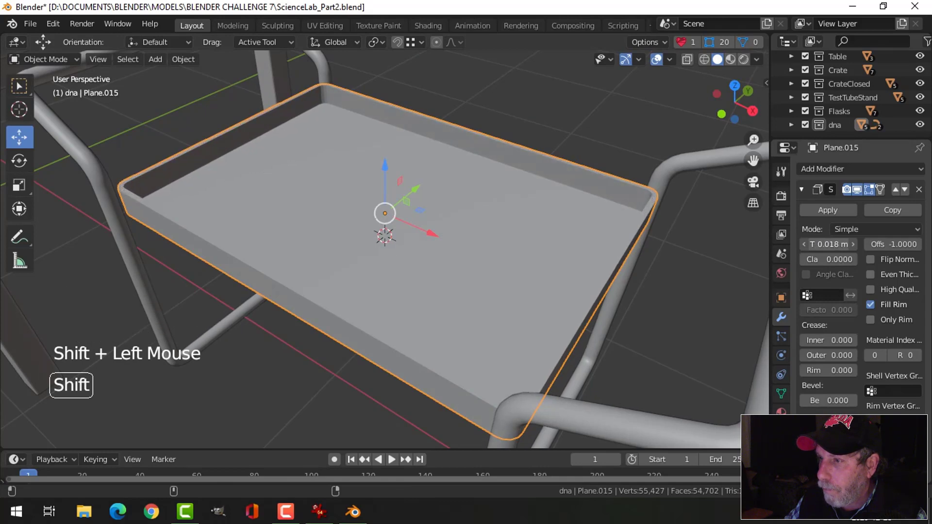
click(559, 267)
middle_drag(558, 267, 584, 253)
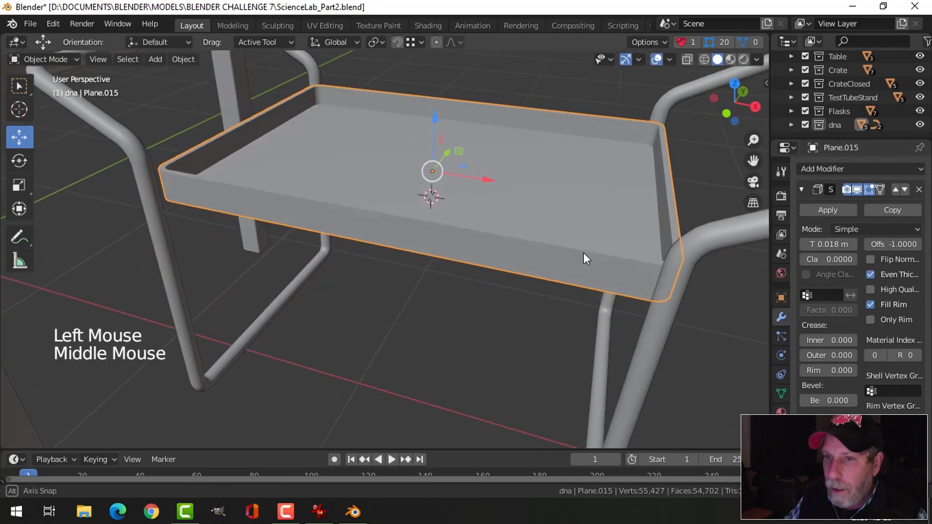
click(821, 212)
Open the tray mesh for editing and clear the selection.
scroll(447, 252, down, 2)
shift+middle_drag(447, 252, 420, 221)
scroll(455, 187, up, 2)
middle_drag(420, 220, 482, 223)
key(Tab)
key(alt+a)
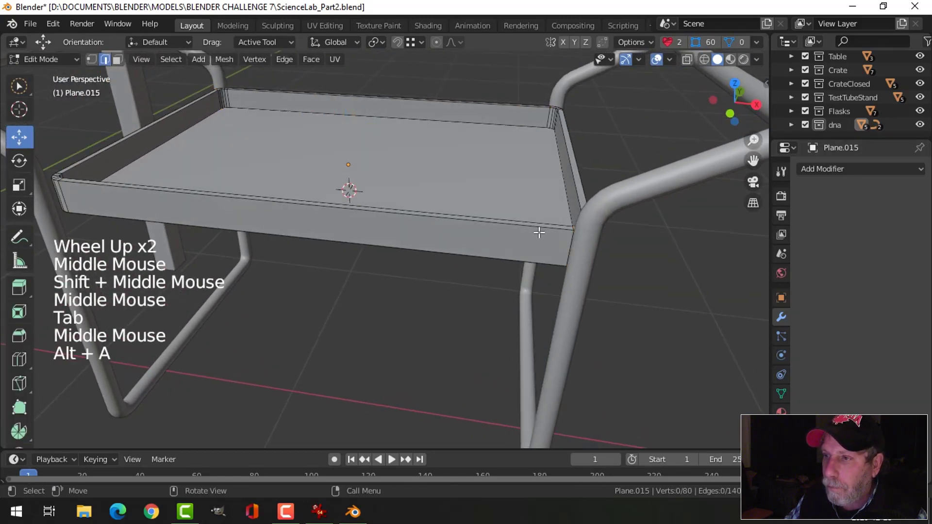
shift+middle_drag(541, 233, 492, 221)
key(2)
alt+shift+double_click(496, 227)
alt+shift+click(459, 58)
key(alt+a)
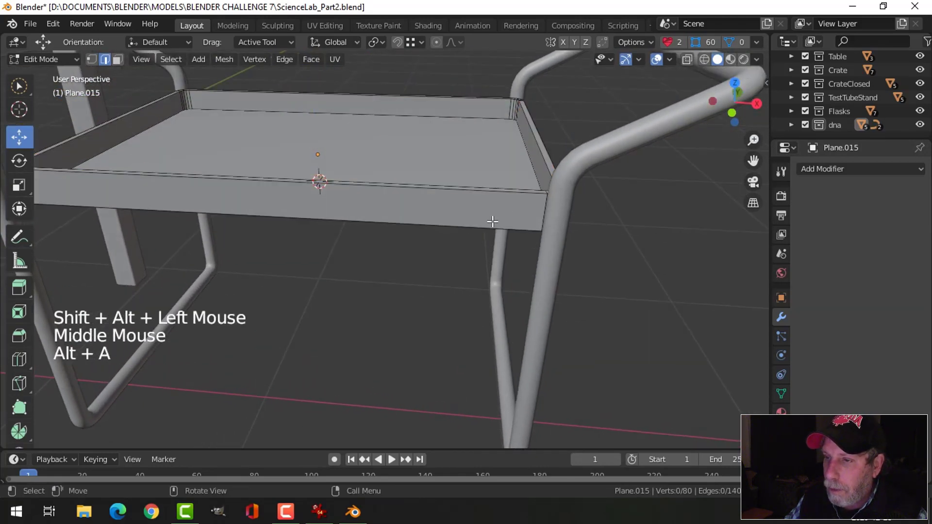
Bevel the tray's outer bottom edge loop by about 0.005 m and leave mesh editing.
alt+shift+click(493, 223)
middle_drag(570, 229, 547, 210)
key(ctrl+b)
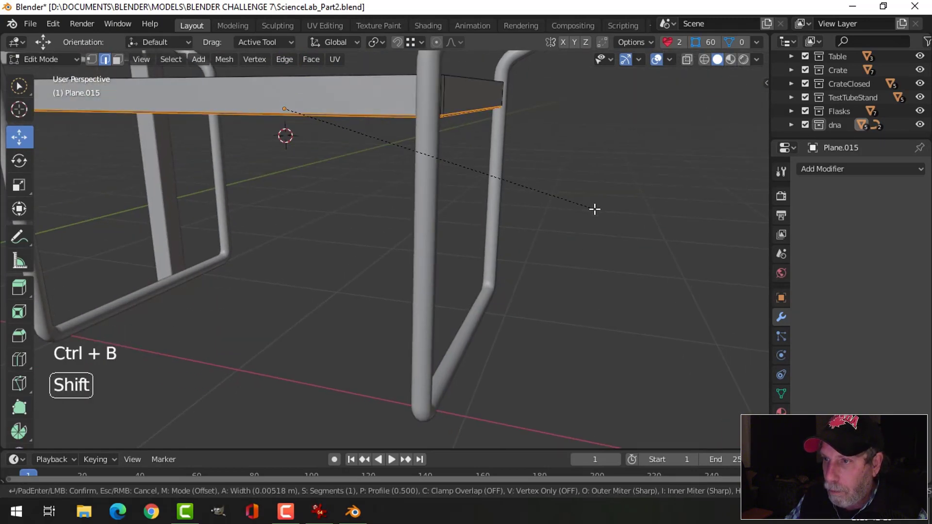
click(595, 209)
key(Tab)
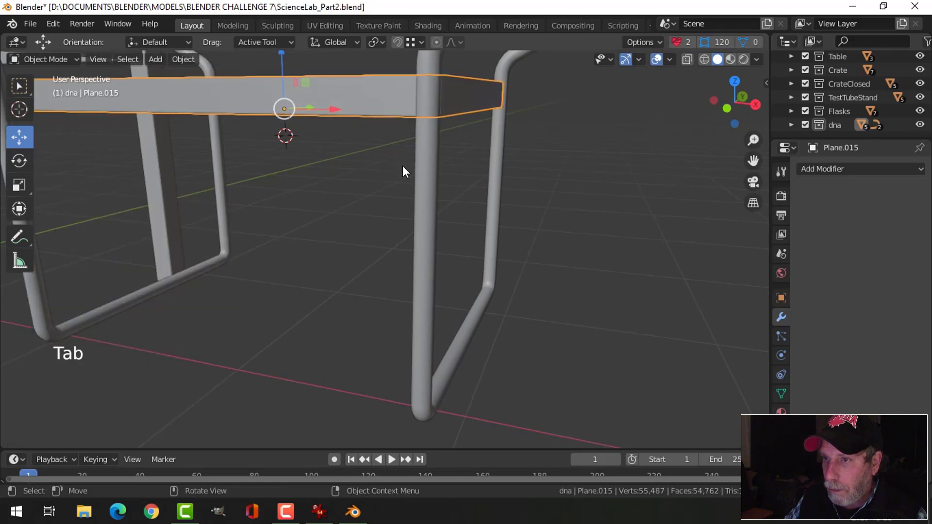
Bevel the inner and outer edge loops of the tray's top rim by about 0.005 m with 3 segments.
middle_drag(406, 166, 482, 202)
click(508, 221)
key(Tab)
key(alt+a)
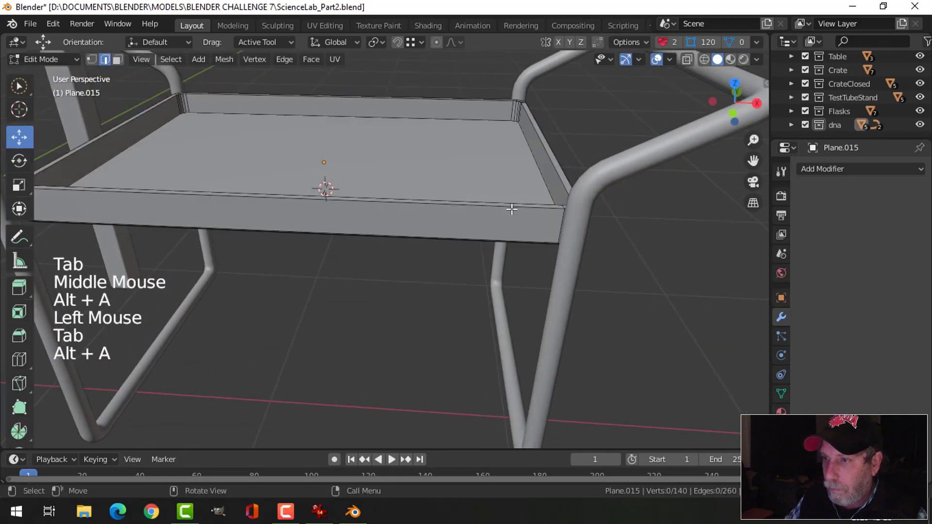
alt+shift+click(512, 198)
shift+middle_drag(540, 214, 537, 240)
scroll(569, 217, up, 2)
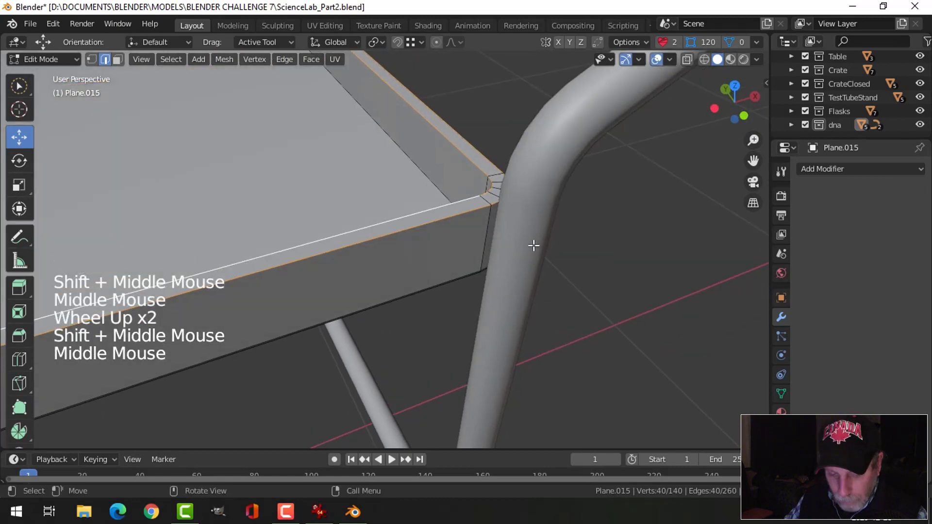
key(ctrl+b)
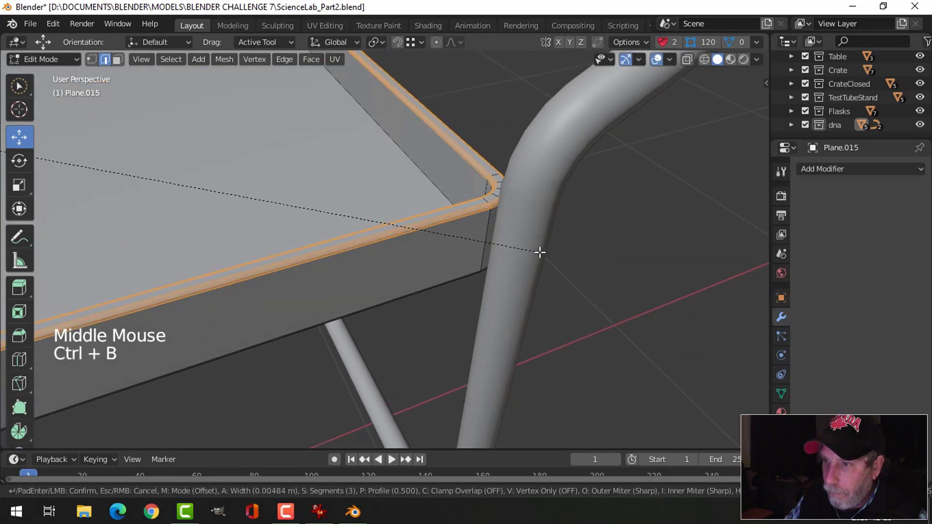
click(542, 257)
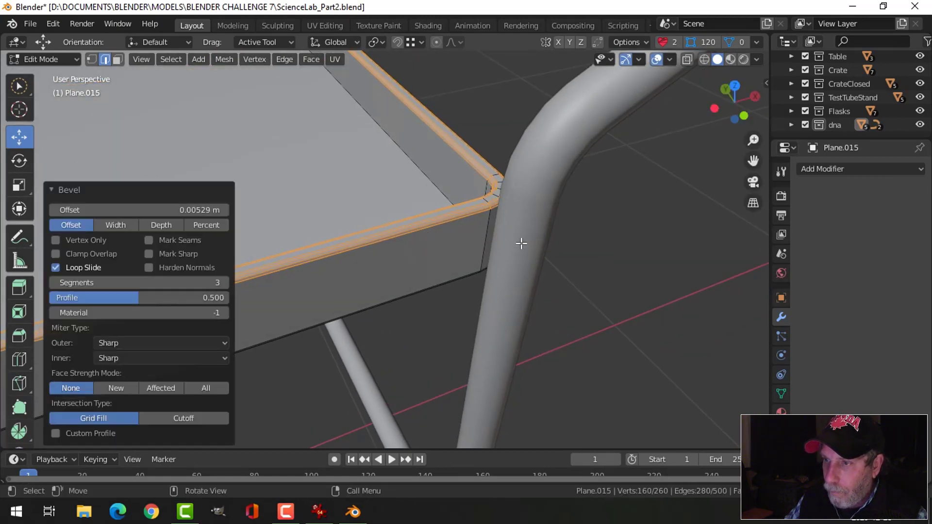
Apply smooth shading to the tray in Object Mode.
key(Tab)
scroll(450, 237, down, 3)
key(alt+a)
click(380, 245)
right_click(381, 246)
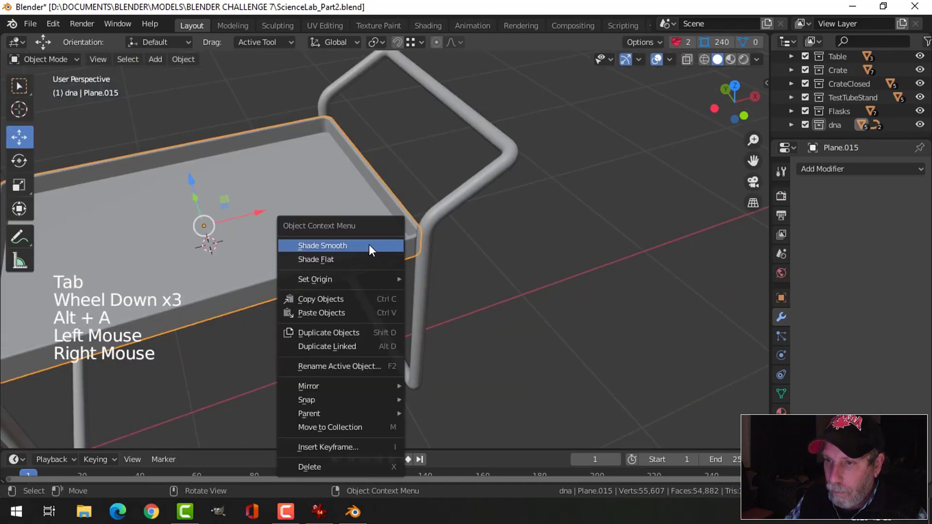
scroll(437, 243, down, 3)
key(alt+a)
Add a Bevel modifier to the smooth-shaded tray.
middle_drag(454, 244, 394, 217)
scroll(394, 216, up, 2)
click(394, 217)
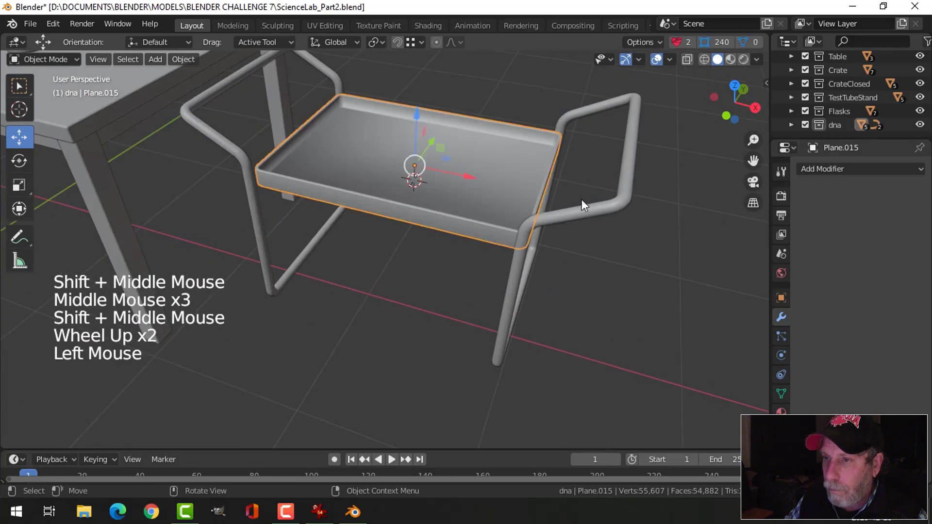
click(825, 169)
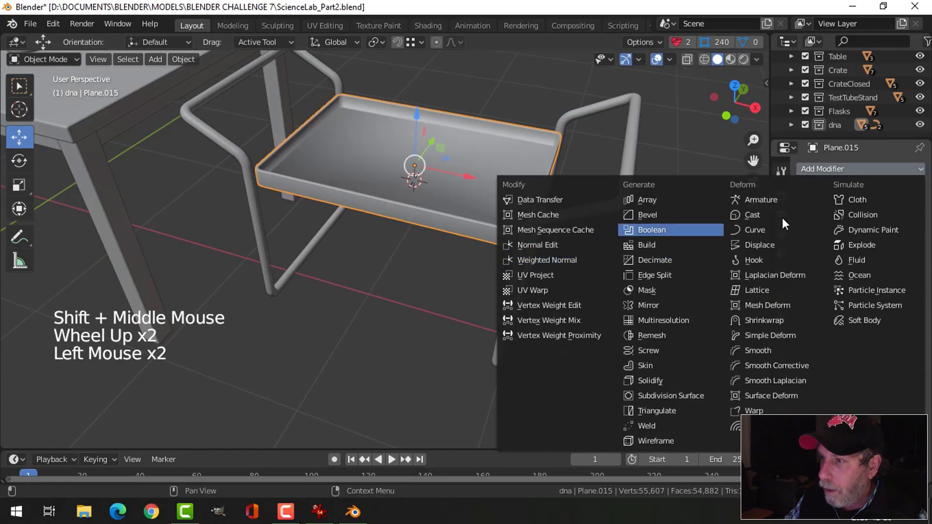
click(810, 170)
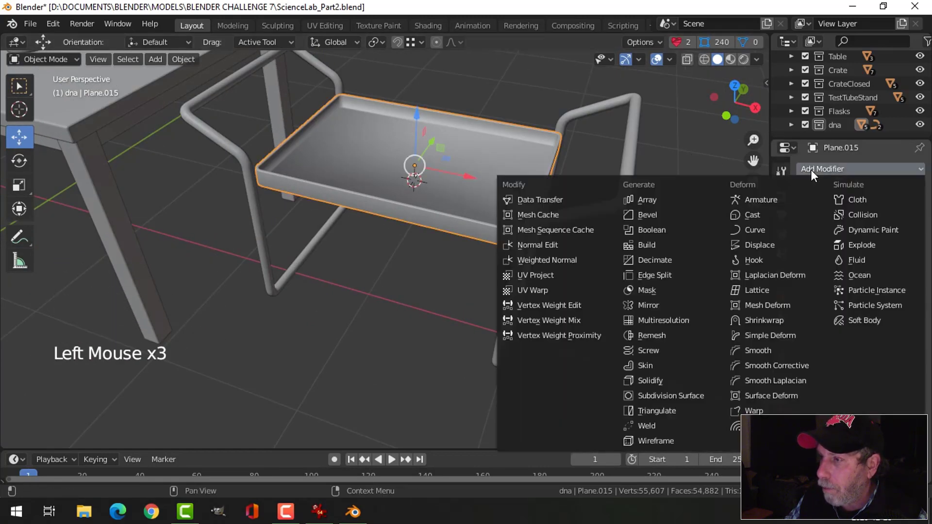
click(671, 214)
Lower the tray about 0.016 m along Z between the tube frames.
middle_drag(649, 238, 589, 245)
key(alt+a)
middle_drag(497, 263, 481, 201)
scroll(518, 234, up, 2)
scroll(520, 232, down, 2)
click(480, 201)
middle_drag(540, 246, 449, 153)
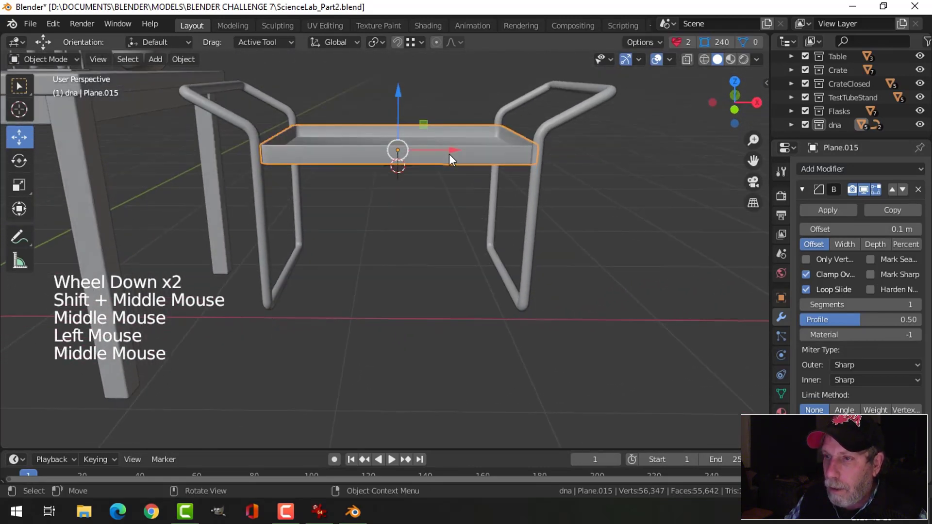
drag(395, 94, 398, 102)
middle_drag(429, 199, 427, 190)
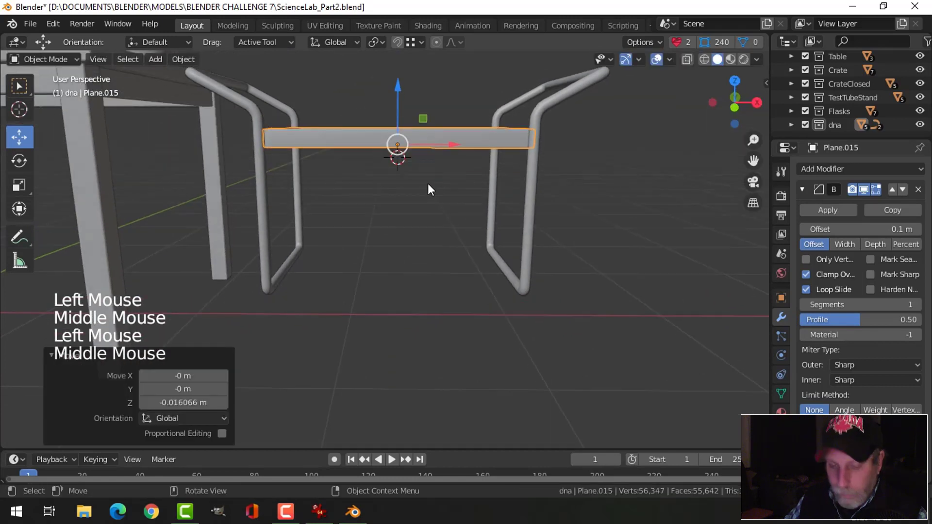
Duplicate the tray and move the copy down along Z to form the cart's lower shelf.
key(shift+d)
click(406, 108)
drag(406, 108, 397, 186)
key(alt+a)
scroll(567, 199, down, 2)
middle_drag(567, 202, 497, 199)
scroll(482, 245, up, 2)
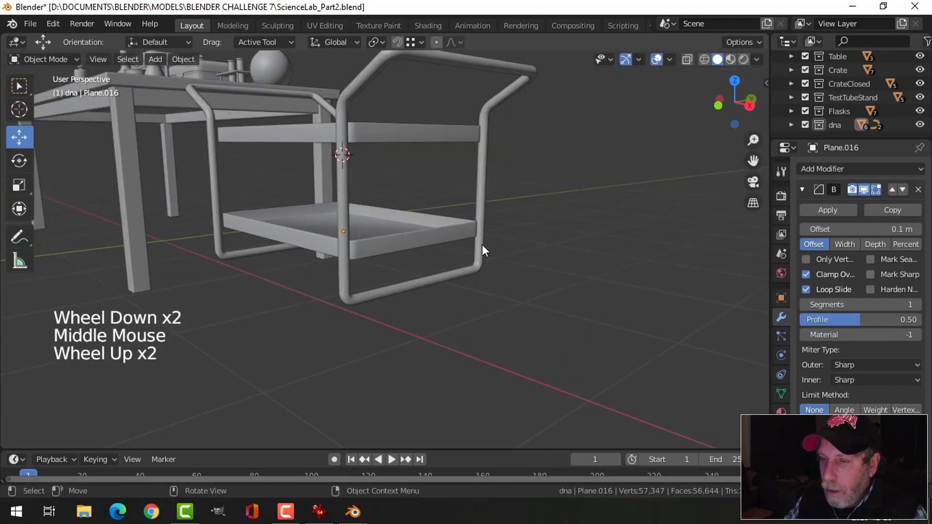
Delete the bottom rail's middle point and rounded-corner control points on the tube frame farther from the table, leaving square bottom corners.
shift+middle_drag(482, 244, 481, 241)
middle_drag(481, 242, 391, 202)
click(392, 201)
key(Tab)
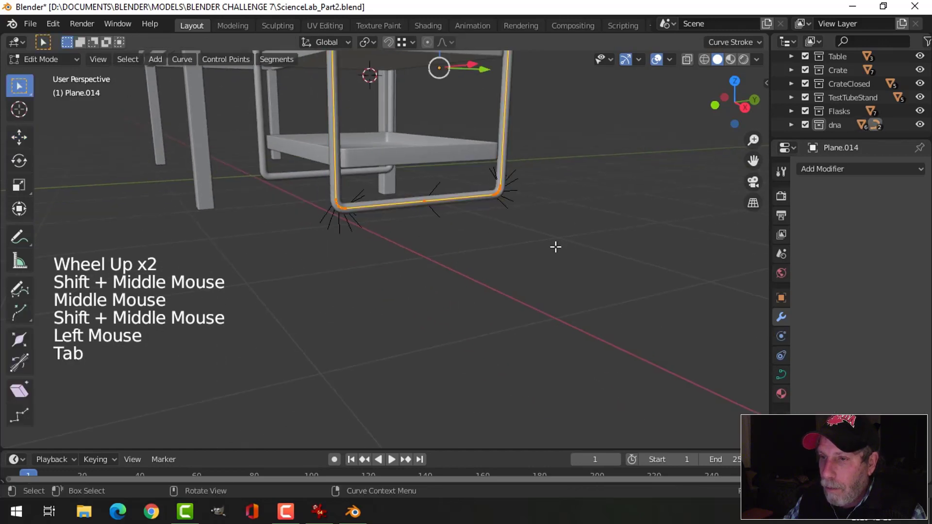
middle_drag(556, 247, 431, 241)
key(alt+a)
scroll(431, 273, up, 2)
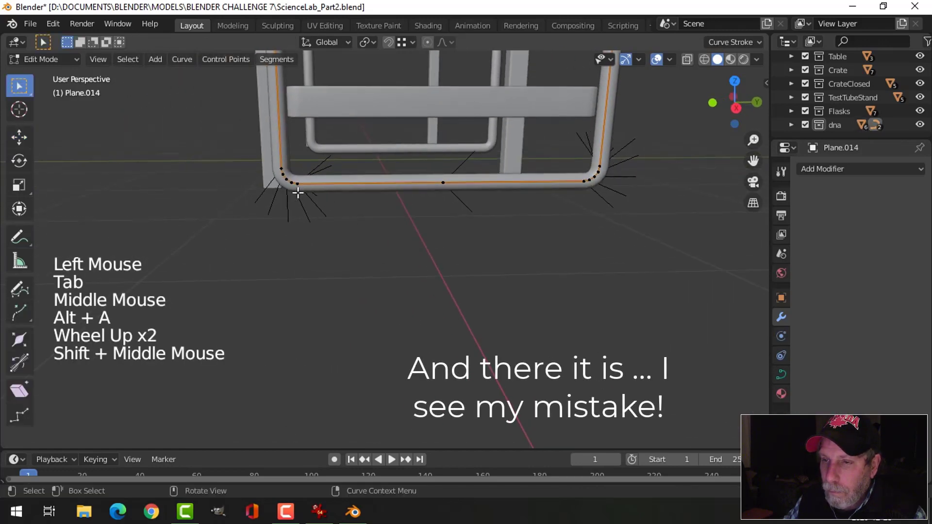
key(b)
drag(270, 171, 302, 196)
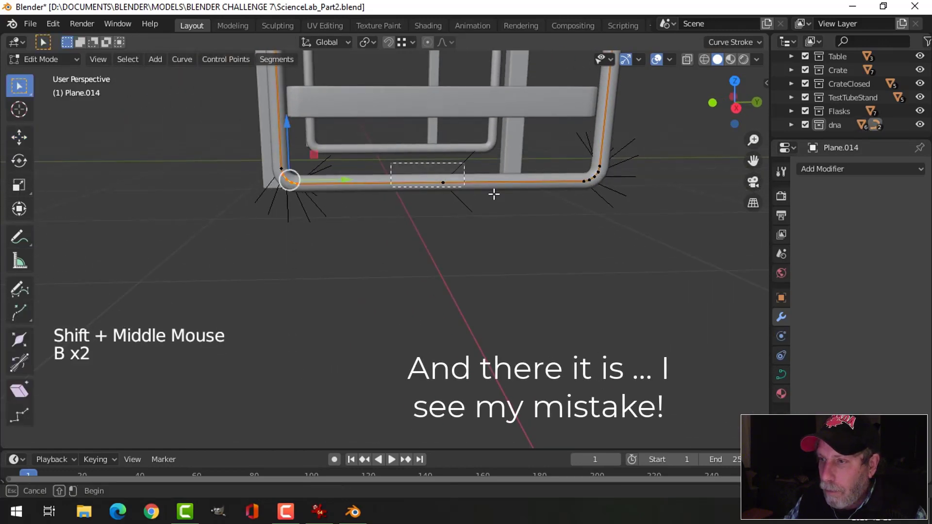
drag(494, 194, 593, 213)
key(b)
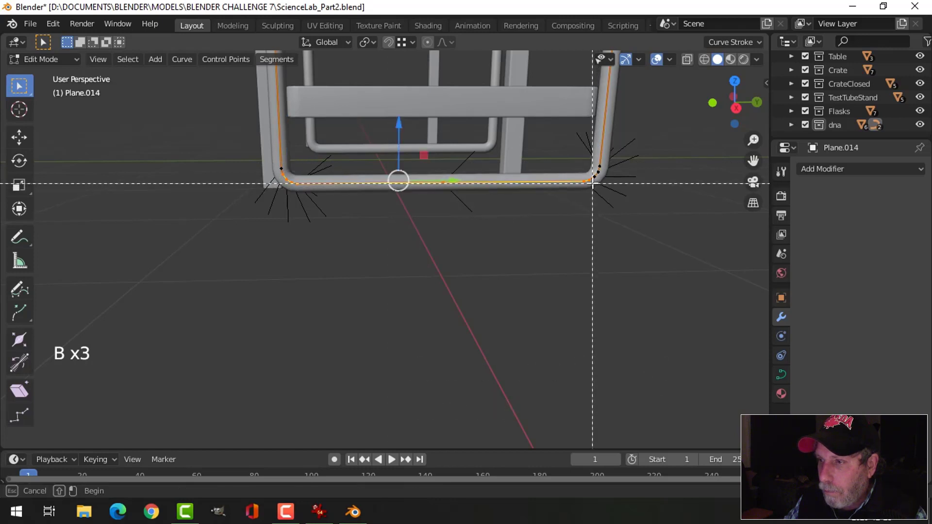
drag(588, 169, 599, 191)
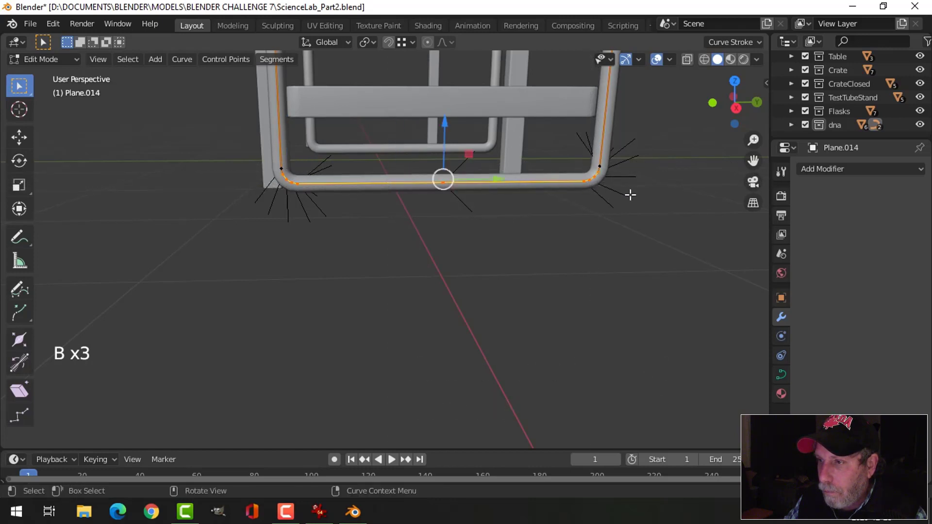
key(x)
click(570, 194)
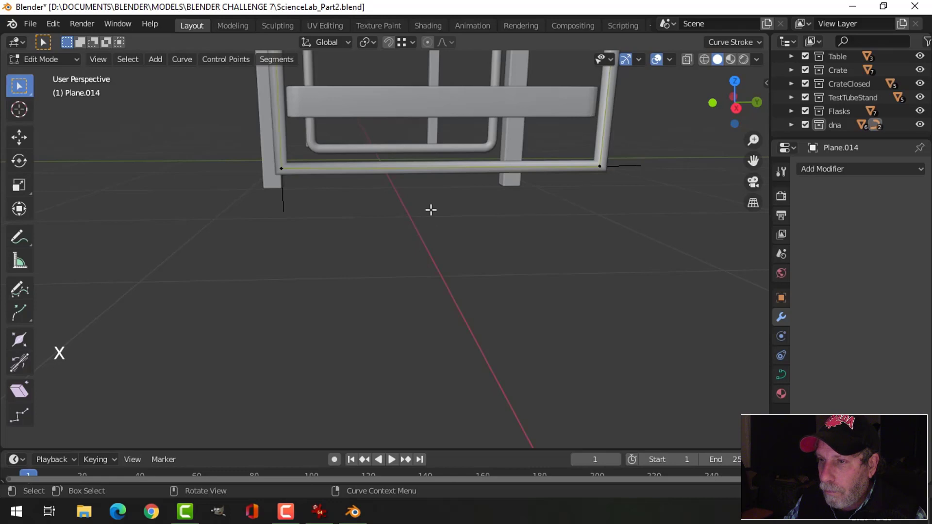
scroll(422, 214, down, 4)
middle_drag(422, 214, 441, 238)
middle_drag(442, 238, 327, 233)
scroll(329, 233, up, 2)
key(Tab)
key(alt+a)
Square off the bottom of the tube frame nearest the table by deleting its rounded-corner and mid-rail control points.
scroll(391, 237, up, 2)
scroll(420, 246, up, 2)
click(415, 187)
key(Tab)
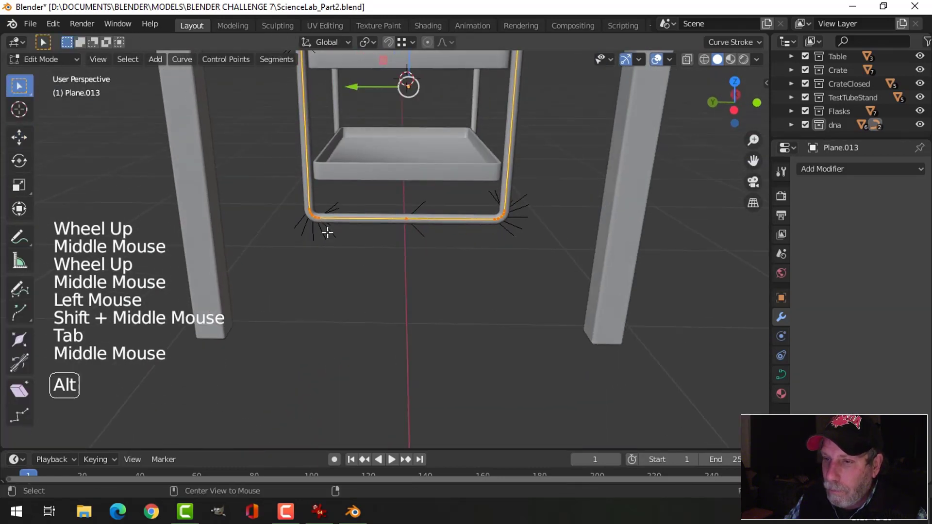
key(alt+a)
scroll(320, 228, up, 2)
key(c)
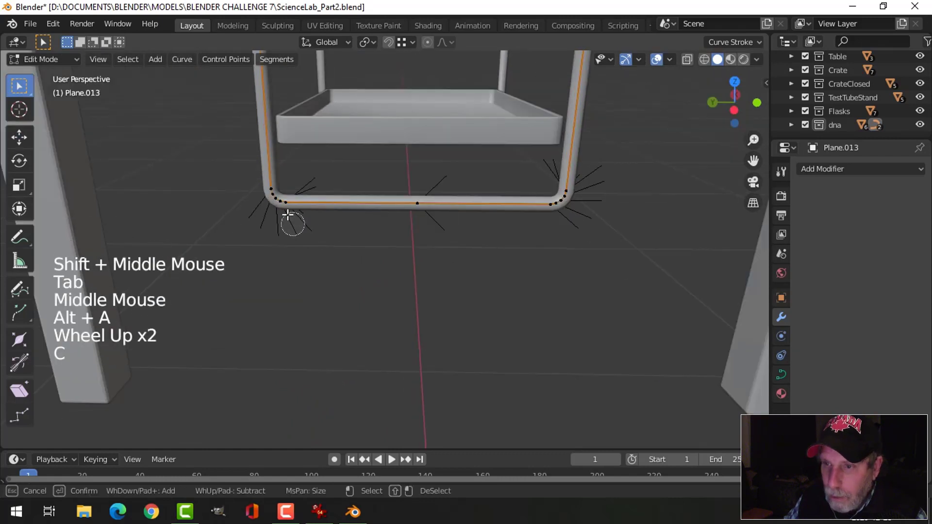
drag(378, 212, 473, 212)
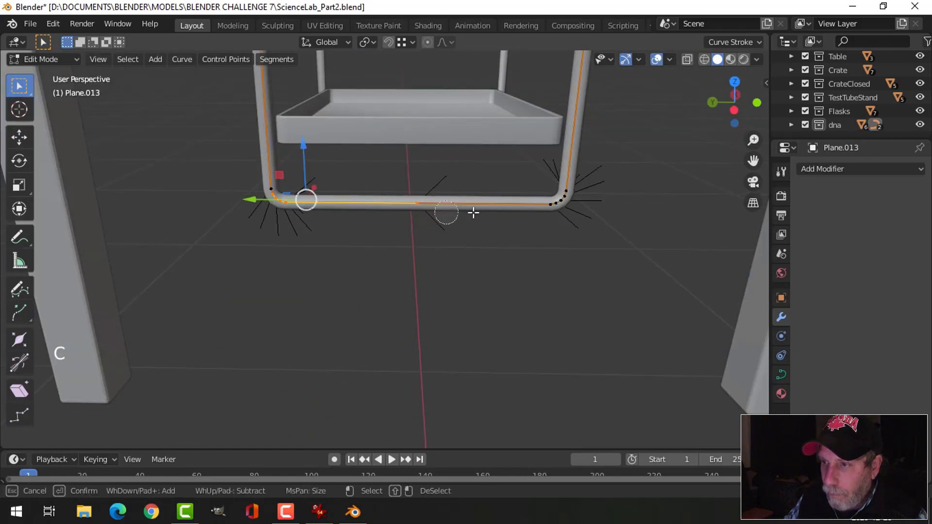
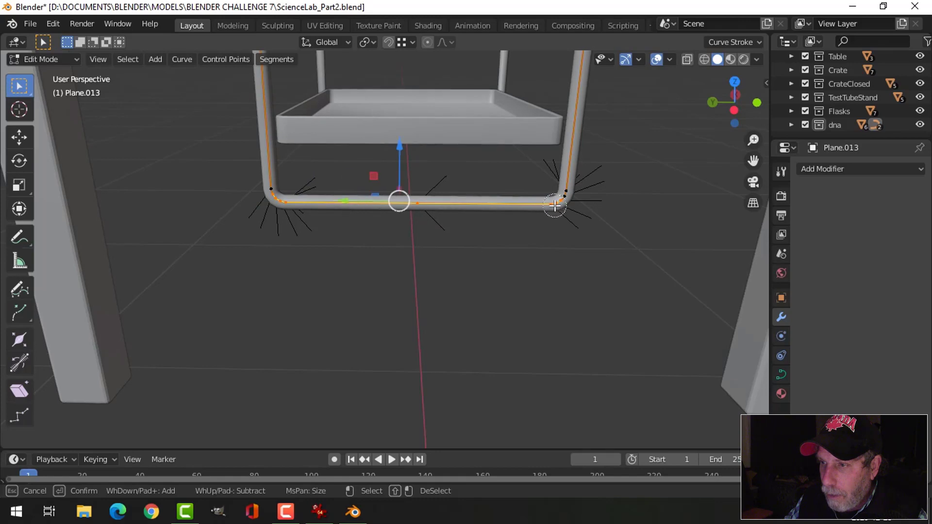
key(x)
click(549, 252)
middle_drag(558, 251, 485, 271)
scroll(485, 272, down, 1)
middle_drag(486, 272, 437, 291)
scroll(436, 291, down, 3)
shift+middle_drag(437, 291, 389, 306)
key(Tab)
key(alt+a)
scroll(367, 293, down, 2)
Select the tube frame nearest the table in Object Mode.
middle_drag(388, 306, 403, 328)
scroll(391, 267, up, 2)
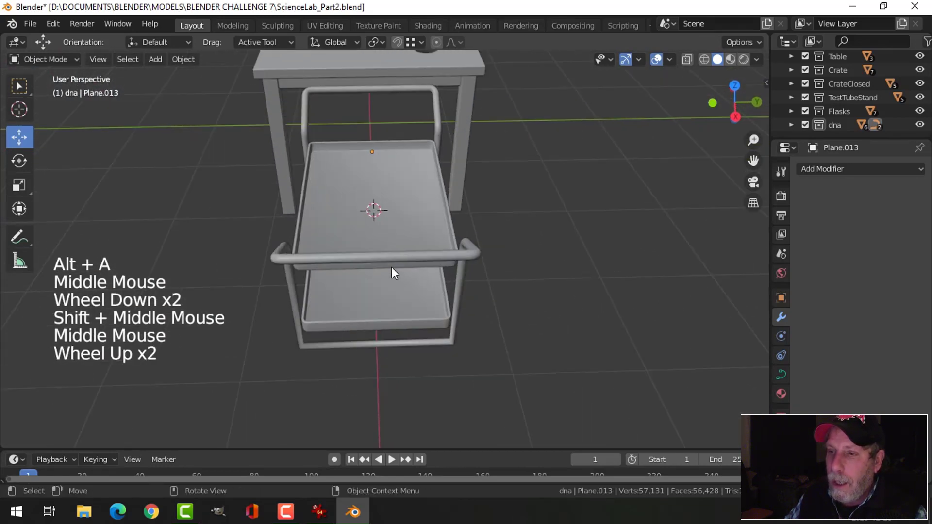
scroll(395, 269, down, 3)
scroll(395, 275, down, 1)
shift+middle_drag(399, 265, 403, 228)
click(382, 190)
scroll(406, 208, up, 3)
key(Tab)
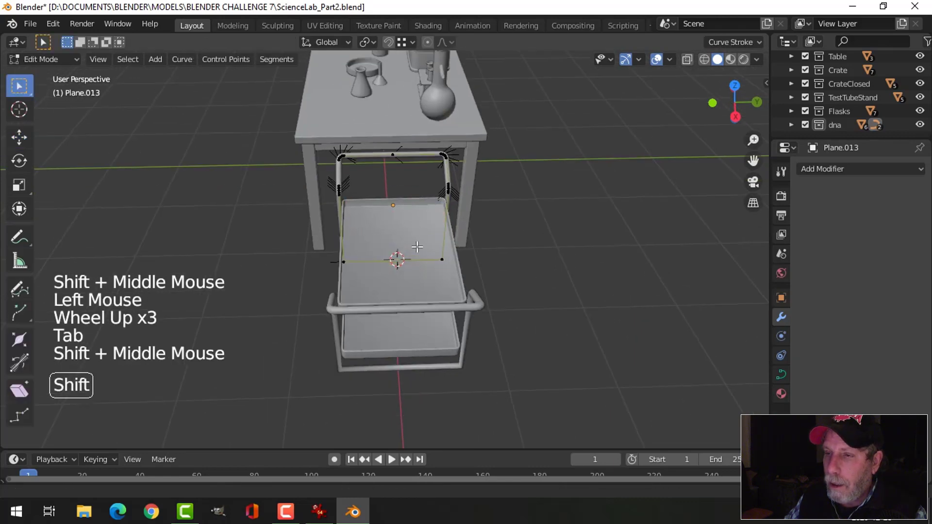
key(alt+a)
key(b)
drag(287, 142, 377, 277)
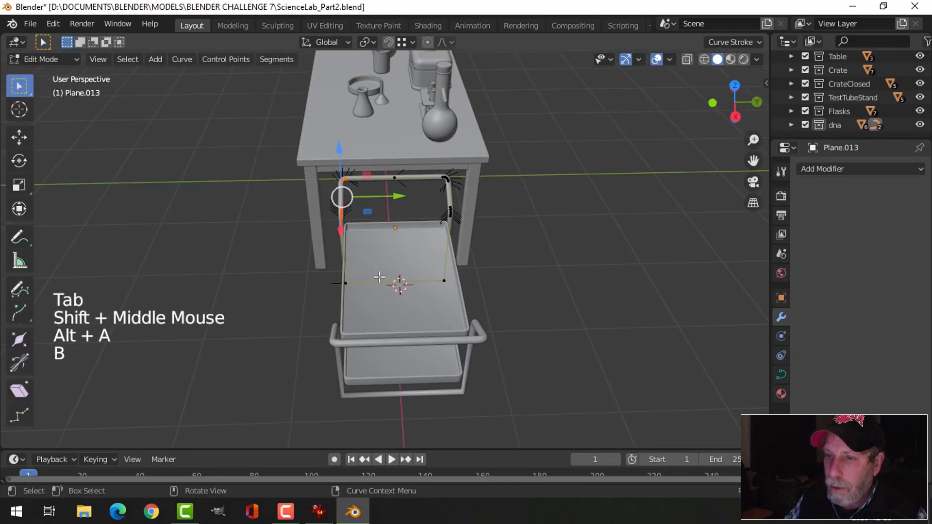
middle_drag(377, 277, 340, 187)
key(b)
drag(335, 182, 358, 313)
key(Tab)
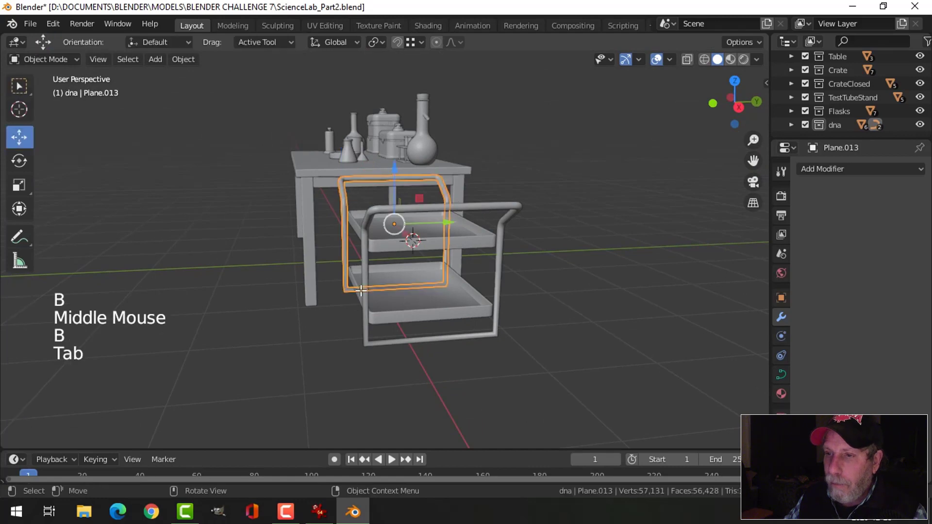
Edit both tube frames together in top view and move one side's control points about 0.218 m inward along Y.
shift+click(470, 218)
key(Tab)
middle_drag(473, 223, 475, 252)
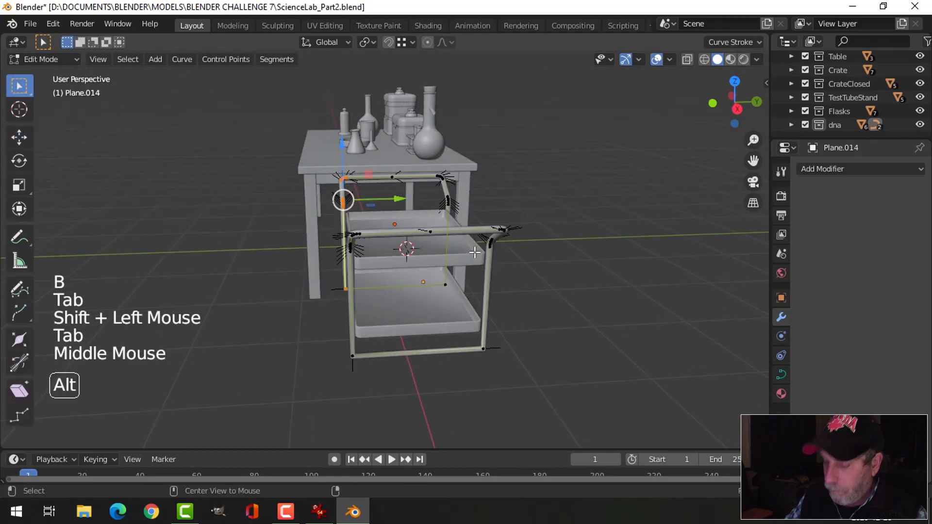
key(alt+a)
key(KP_7)
key(z)
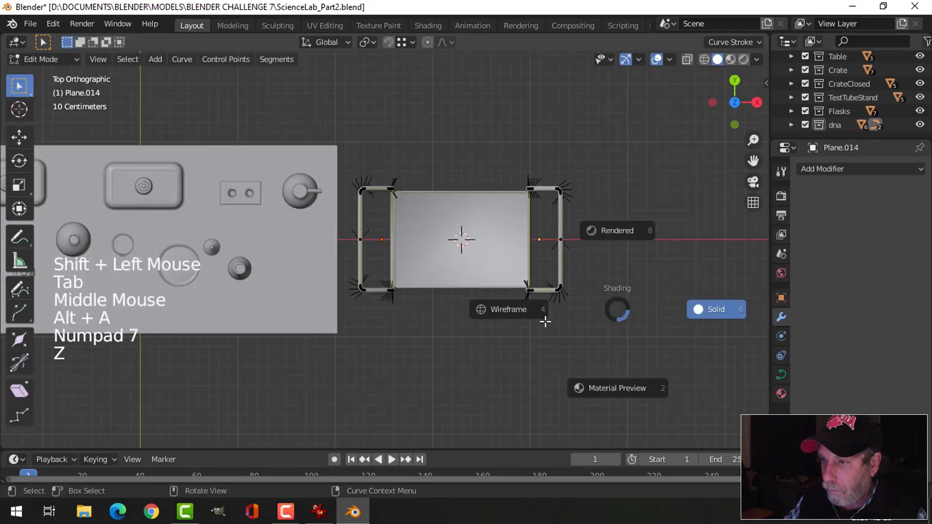
click(607, 378)
key(b)
drag(634, 344, 322, 253)
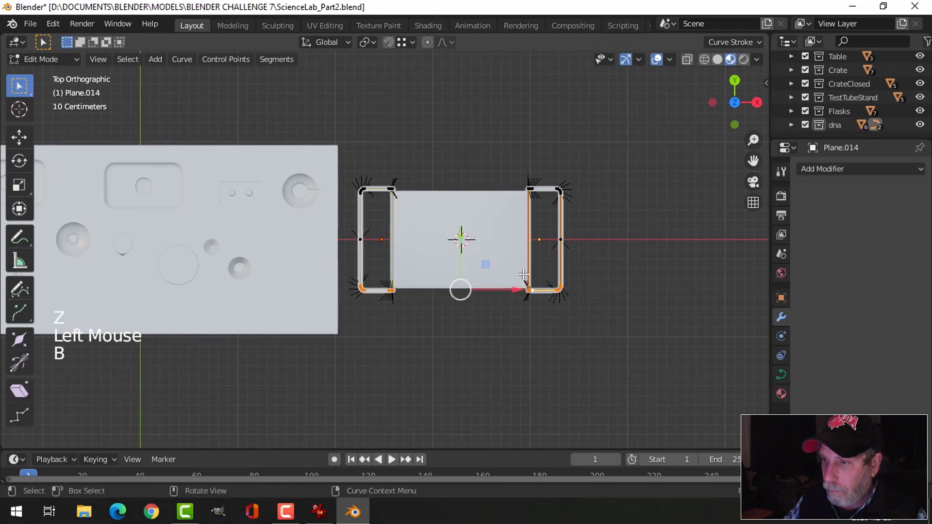
drag(461, 237, 461, 232)
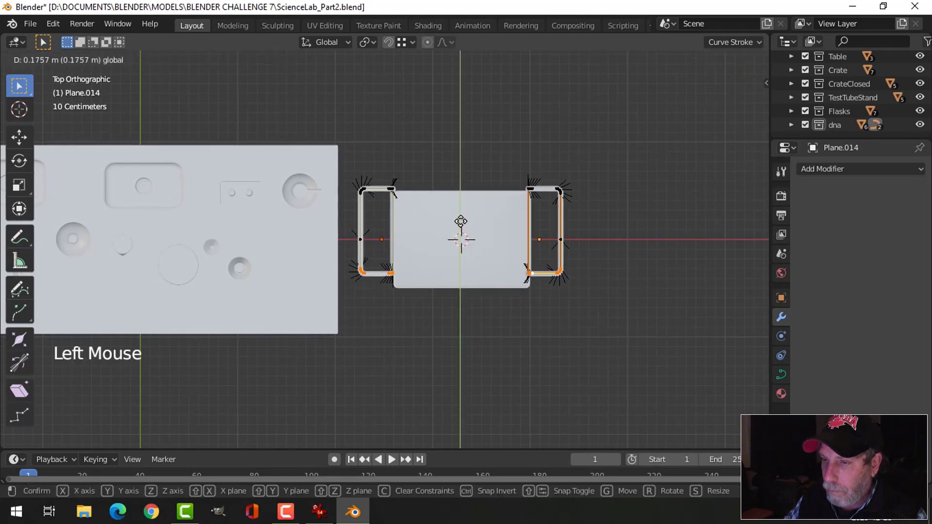
drag(460, 217, 460, 218)
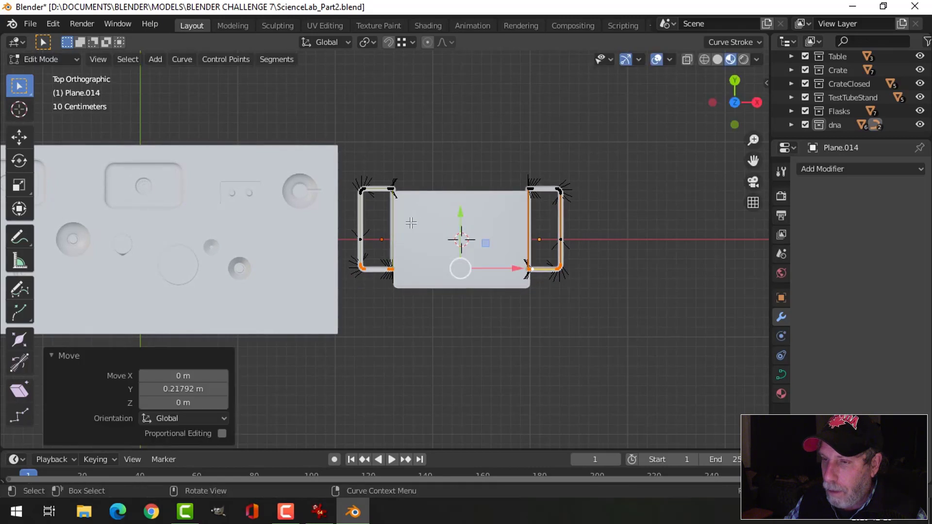
Delete the middle control point of the handle rail on both tube frames.
key(alt+a)
click(360, 239)
shift+click(561, 237)
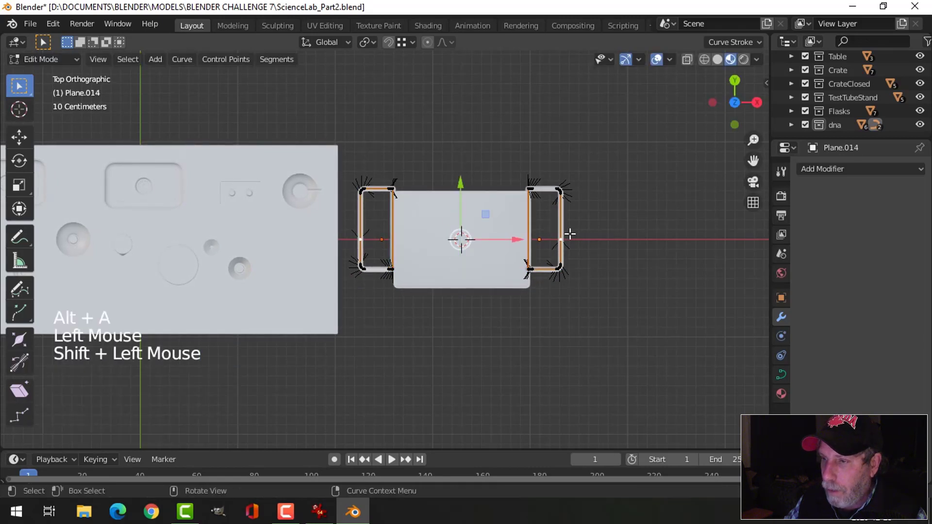
key(x)
click(548, 249)
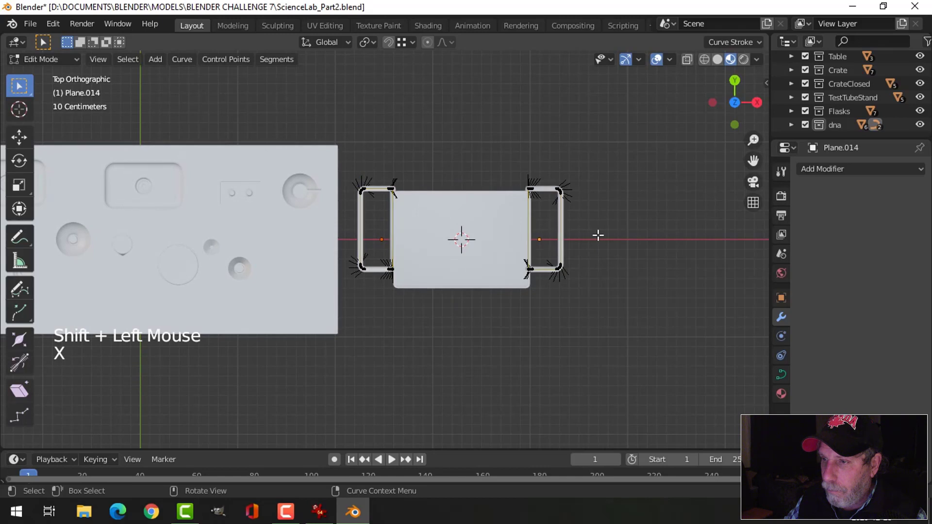
Move all control points of both frames along Y to centre them on the cart, and return to Object Mode with solid shading.
key(a)
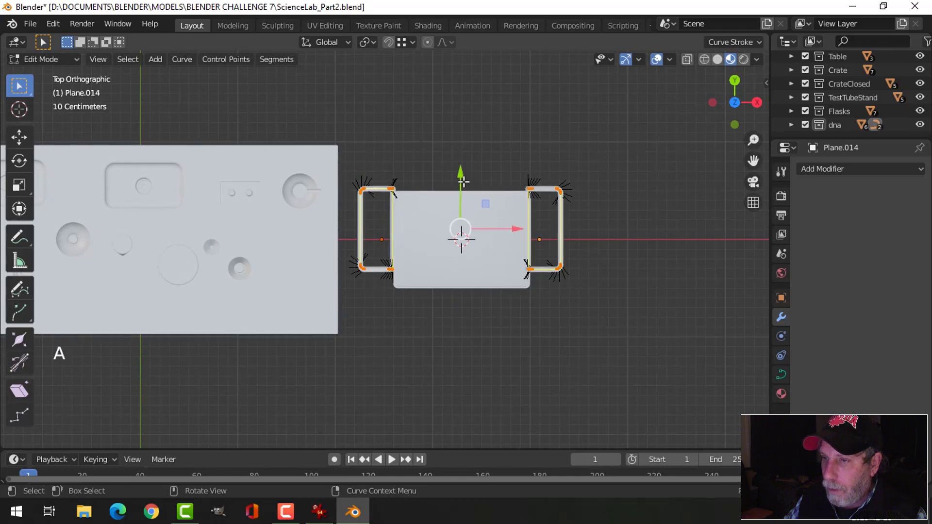
drag(460, 173, 460, 184)
middle_drag(574, 214, 467, 328)
key(alt+a)
key(Tab)
scroll(415, 287, down, 2)
key(alt+a)
scroll(467, 328, up, 2)
click(717, 60)
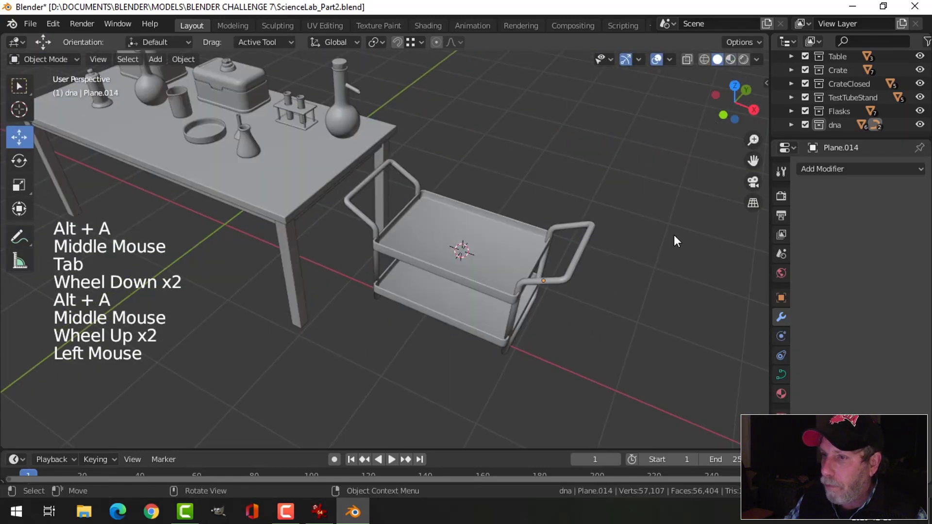
Select the upper and lower trays and open both together in Edit Mode.
mouse_move(674, 235)
shift+middle_down()
mouse_move(560, 282)
mouse_move(480, 271)
shift+middle_up()
scroll(398, 191, up, 2)
click(459, 191)
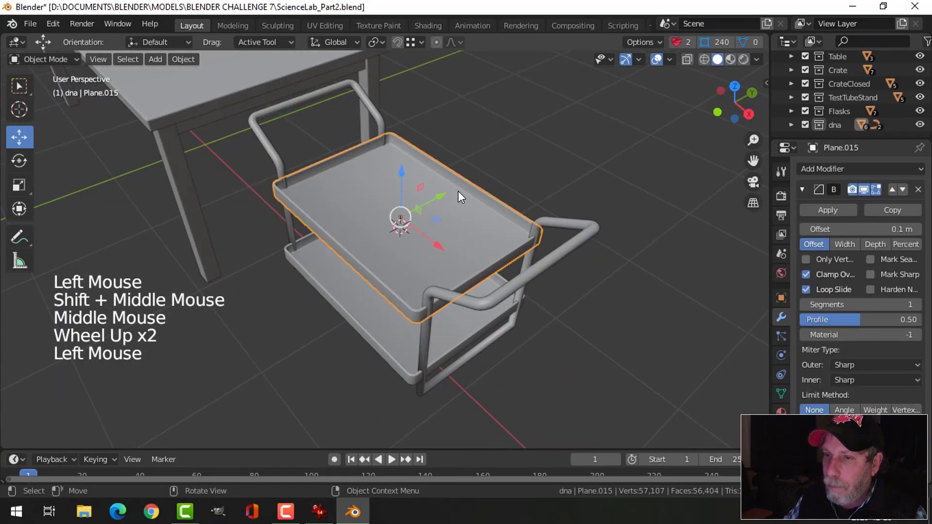
key(Tab)
key(a)
middle_drag(458, 191, 512, 214)
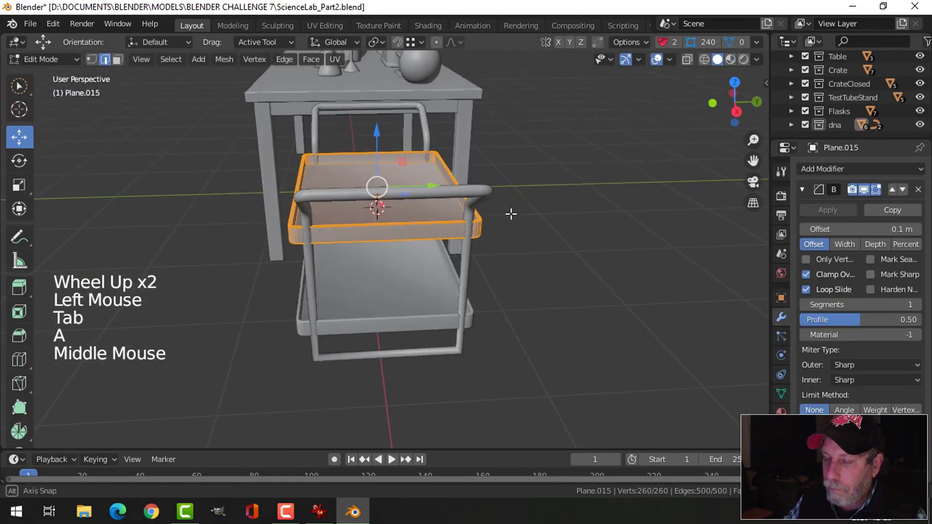
key(Tab)
shift+click(429, 295)
key(Tab)
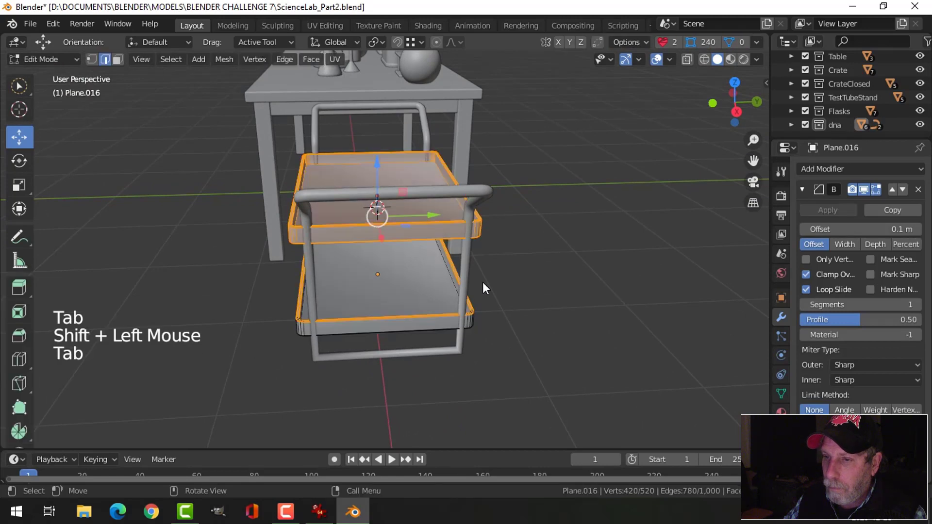
In wireframe top view, move the positive-Y long side of both trays inward to fit within the tube frames.
key(a)
key(z)
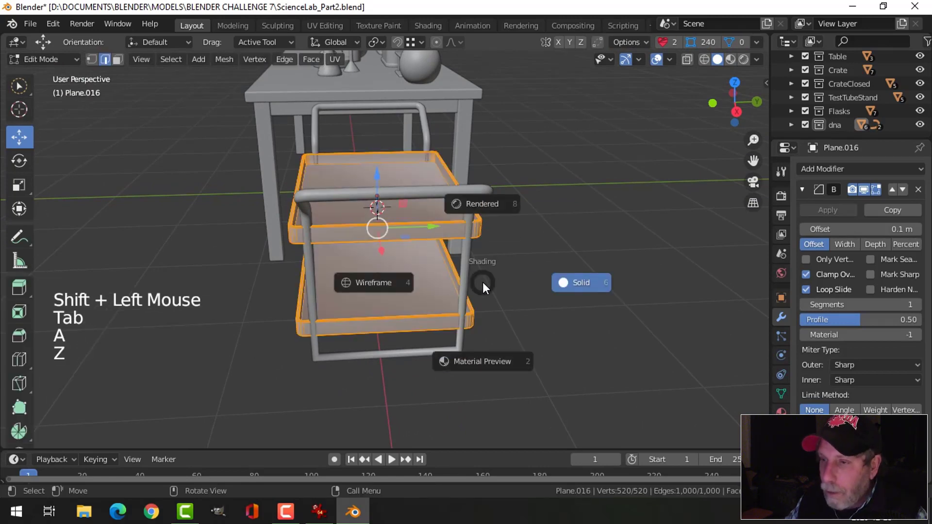
key(KP_7)
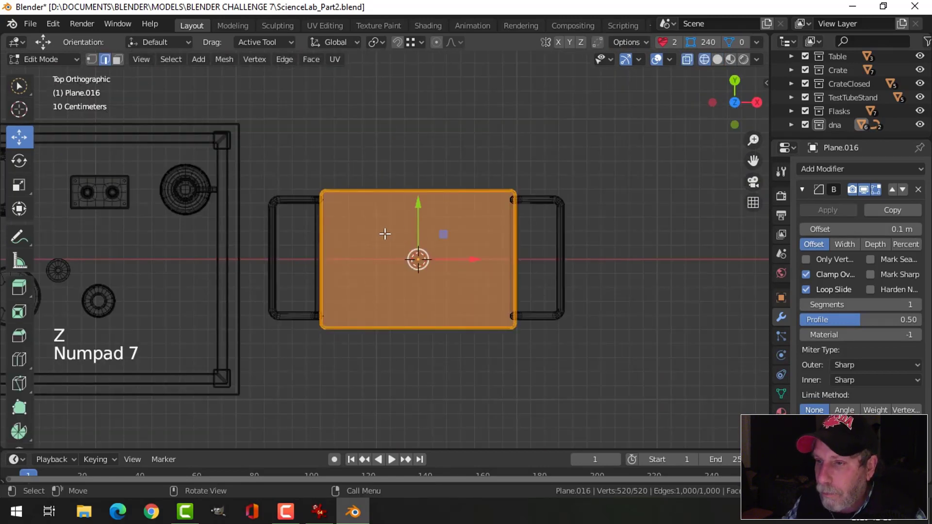
key(alt+a)
key(b)
drag(261, 139, 526, 225)
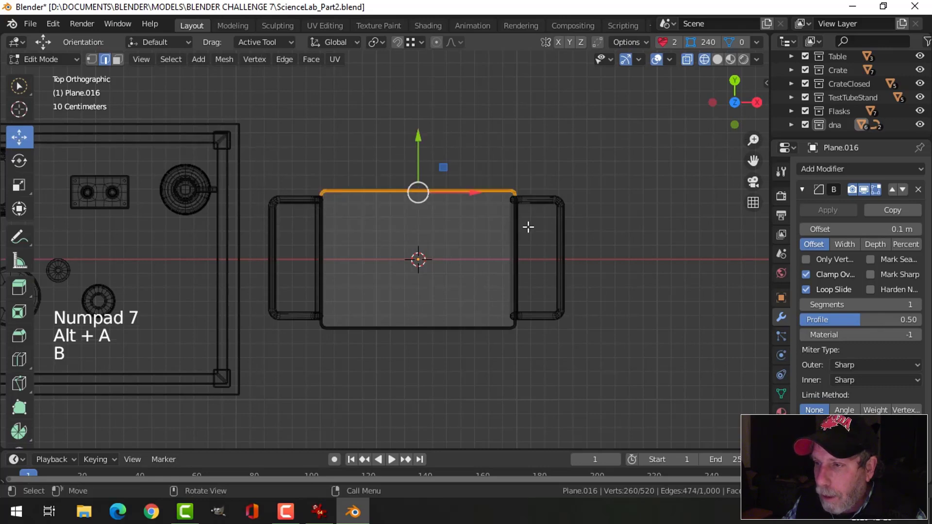
scroll(463, 145, up, 3)
drag(443, 102, 441, 119)
Move the negative-Y long side of both trays inward to match the frames, and return to Object Mode with solid shading.
key(alt+a)
key(b)
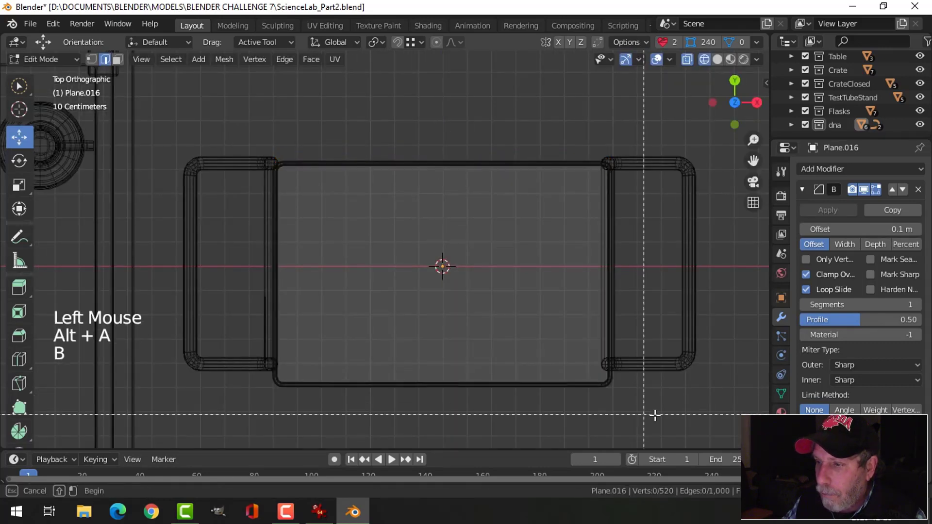
drag(660, 417, 219, 340)
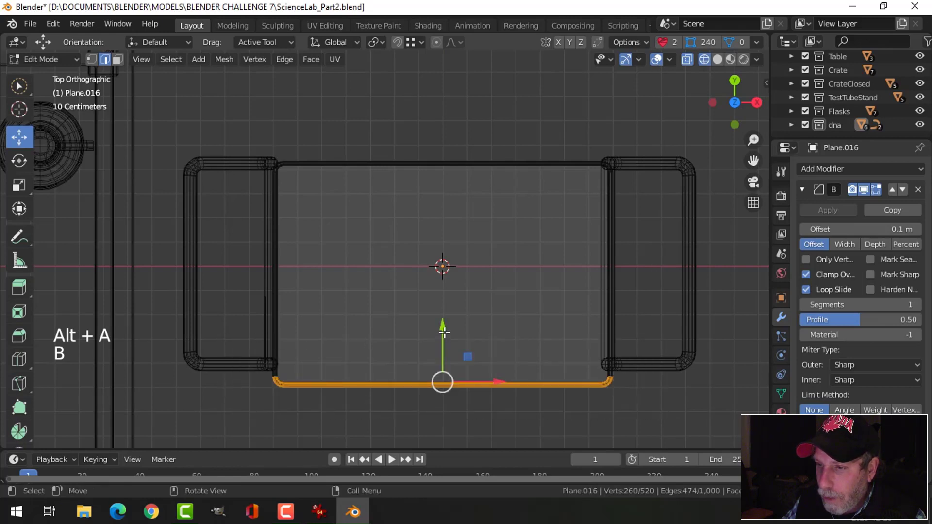
drag(444, 332, 442, 313)
key(alt+a)
scroll(581, 264, down, 2)
mouse_move(580, 265)
middle_down()
mouse_move(564, 263)
mouse_move(541, 220)
middle_up()
key(z)
middle_drag(642, 233, 573, 228)
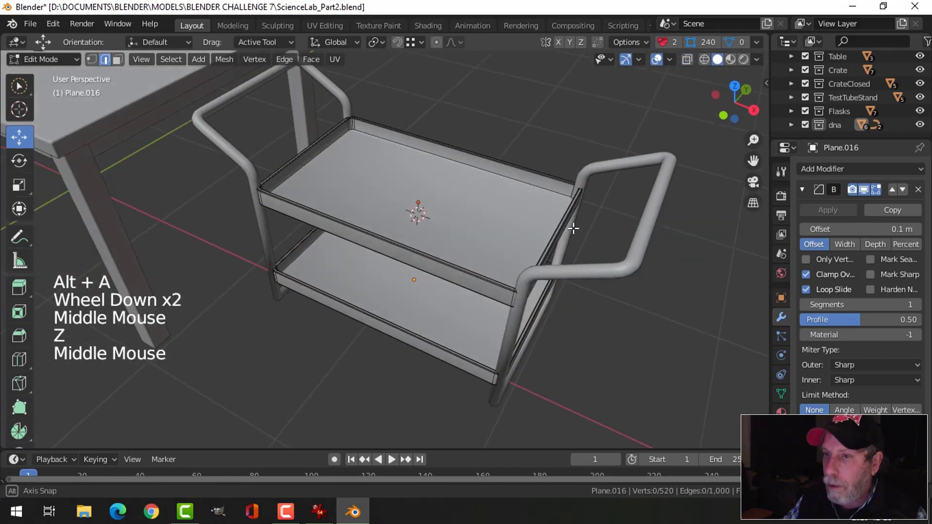
key(Tab)
key(alt+a)
Select both tubular side frames and both trays, and move them into a new collection named Cart.
scroll(502, 254, down, 3)
middle_drag(488, 261, 380, 240)
scroll(413, 234, up, 3)
scroll(363, 225, down, 2)
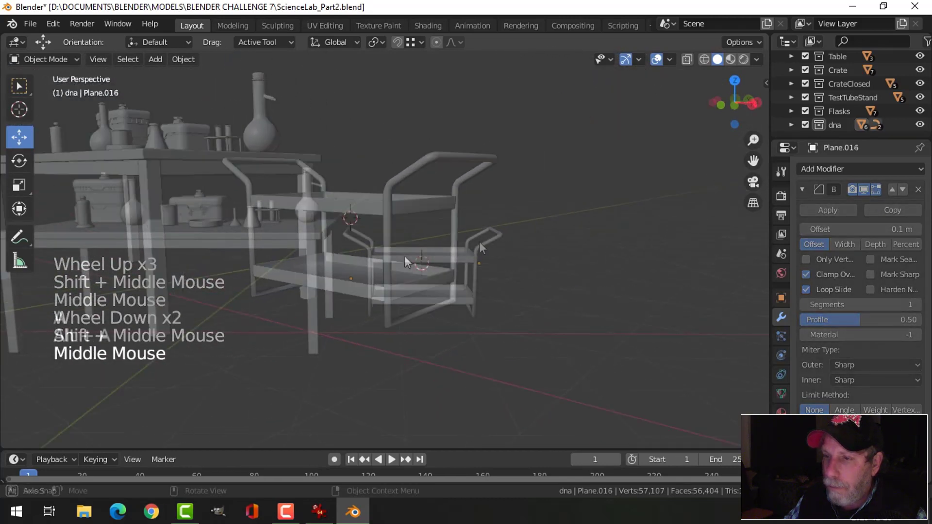
scroll(471, 247, up, 3)
shift+click(457, 261)
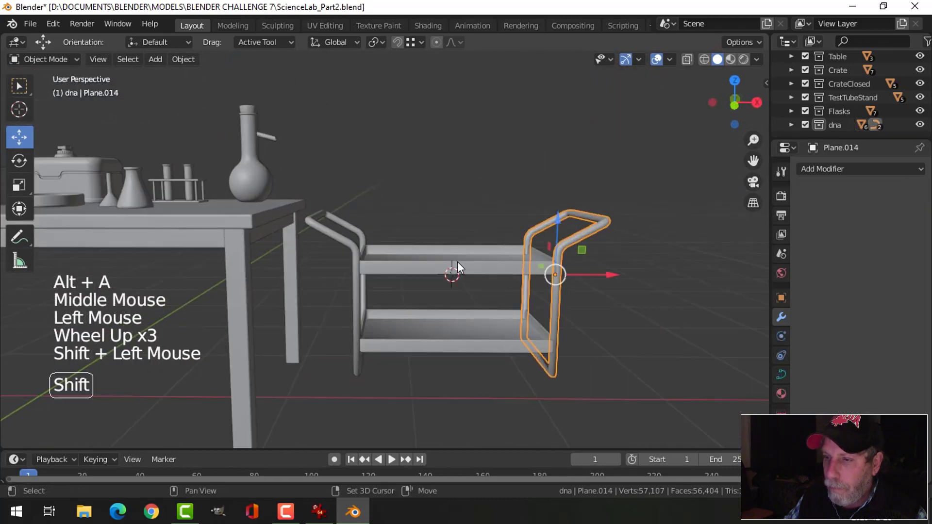
shift+click(457, 262)
shift+click(461, 329)
key(m)
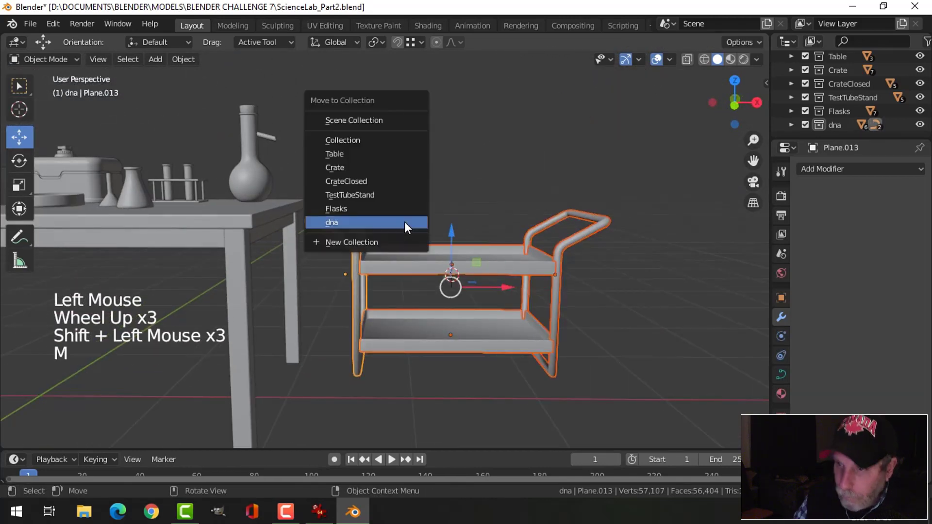
click(394, 242)
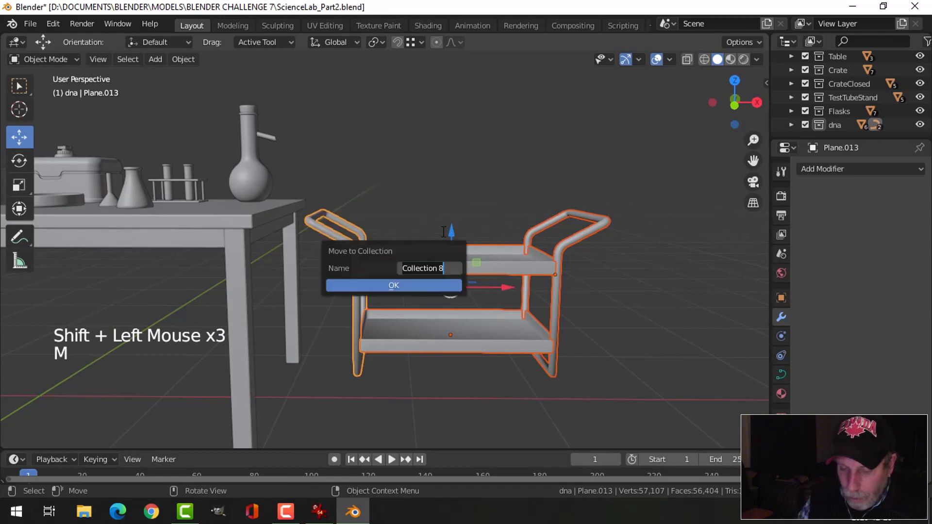
key(BackSpace)
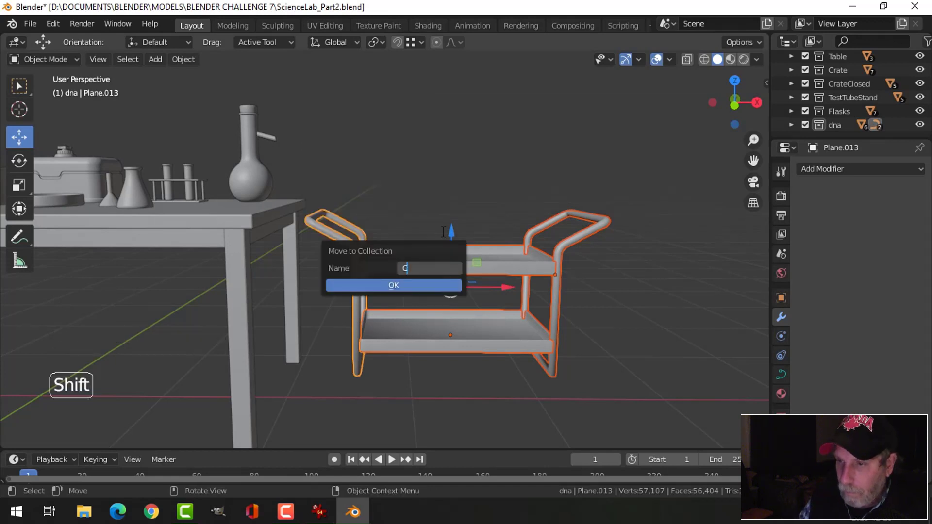
click(427, 289)
Raise the whole cart along Z, scale it up, and shift it along X slightly away from the table.
key(KP_1)
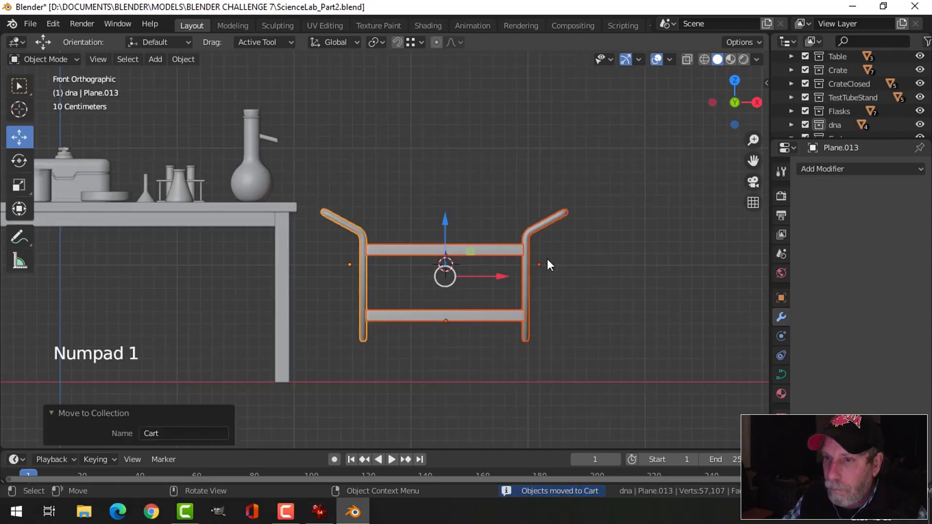
scroll(444, 216, down, 4)
mouse_move(424, 223)
middle_down()
mouse_move(438, 256)
mouse_move(421, 235)
middle_up()
drag(418, 221, 418, 201)
middle_drag(442, 246, 542, 271)
key(s)
click(427, 278)
scroll(497, 259, up, 2)
drag(485, 255, 505, 266)
middle_drag(505, 266, 471, 302)
key(alt+a)
Select the cart frame farthest from the table and set its curve's preview resolution to 3.
scroll(516, 330, up, 1)
scroll(517, 330, up, 1)
shift+middle_drag(516, 330, 473, 272)
scroll(529, 298, down, 2)
click(427, 220)
middle_drag(432, 228, 519, 276)
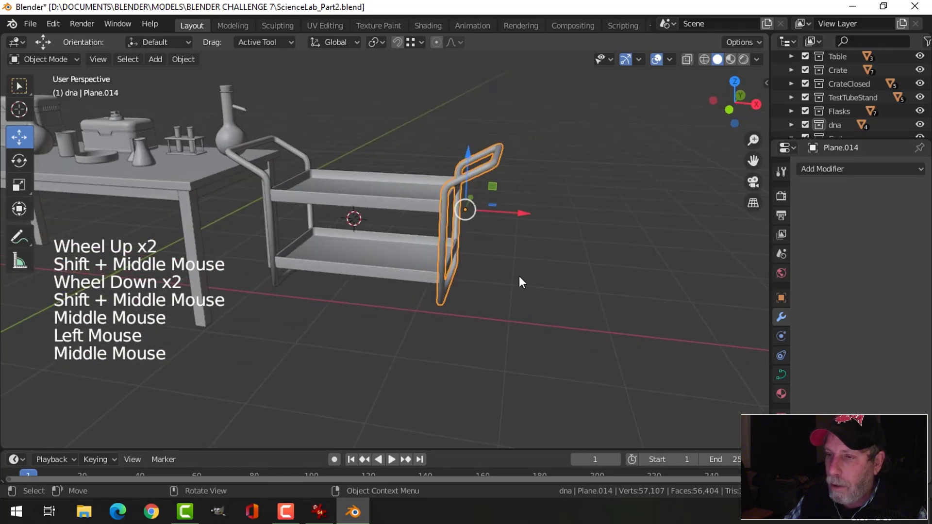
click(785, 375)
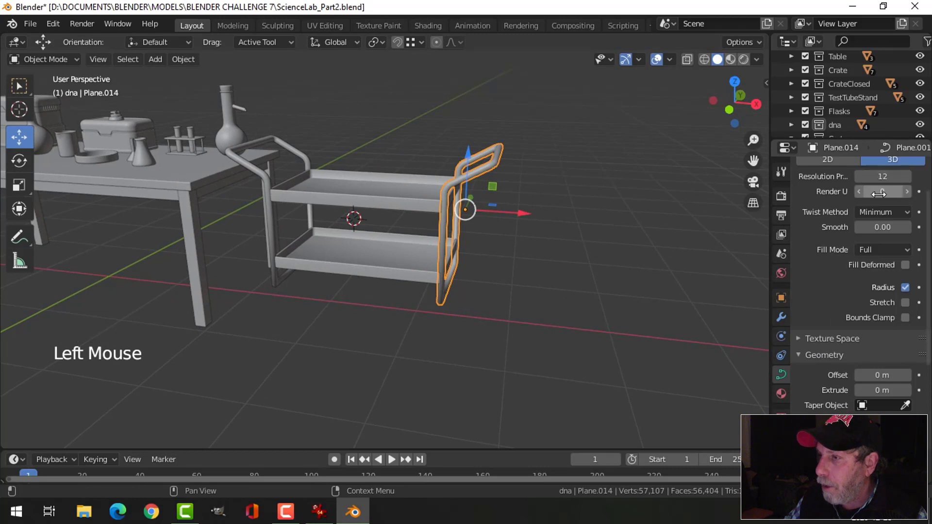
scroll(882, 196, up, 3)
click(882, 226)
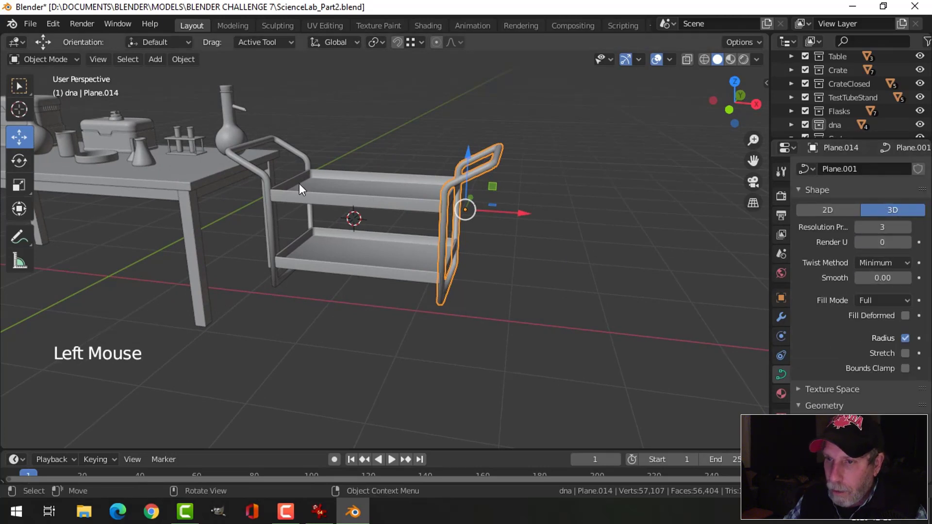
Convert the side frame nearest the table from a curve to a mesh.
click(257, 176)
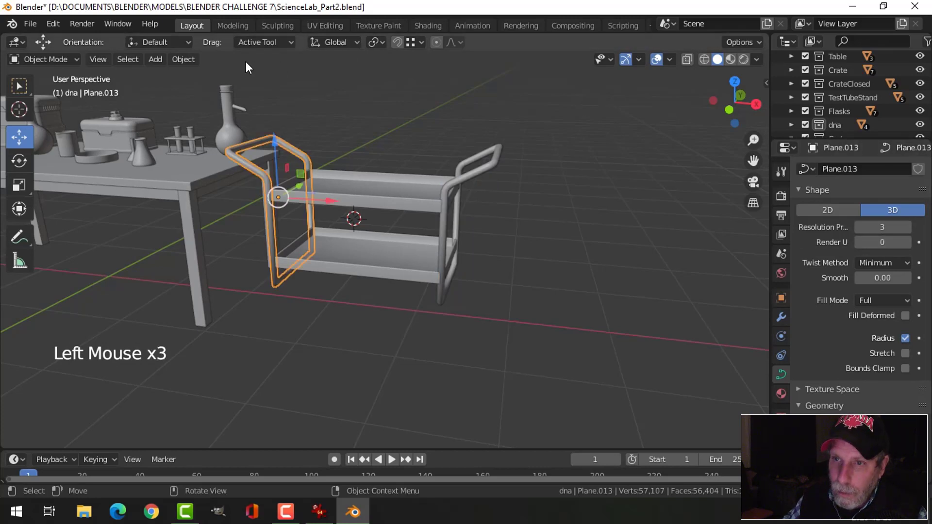
click(180, 60)
mouse_move(201, 420)
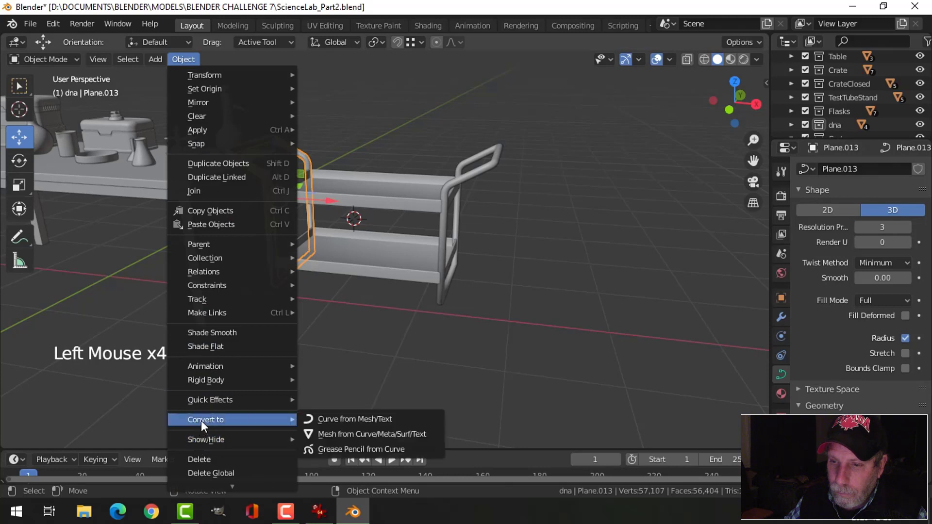
click(371, 434)
click(781, 316)
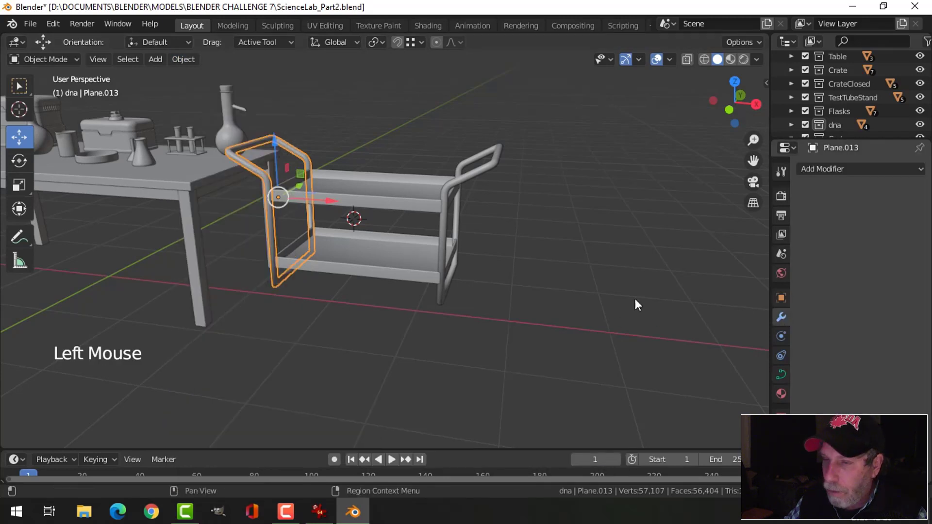
click(180, 60)
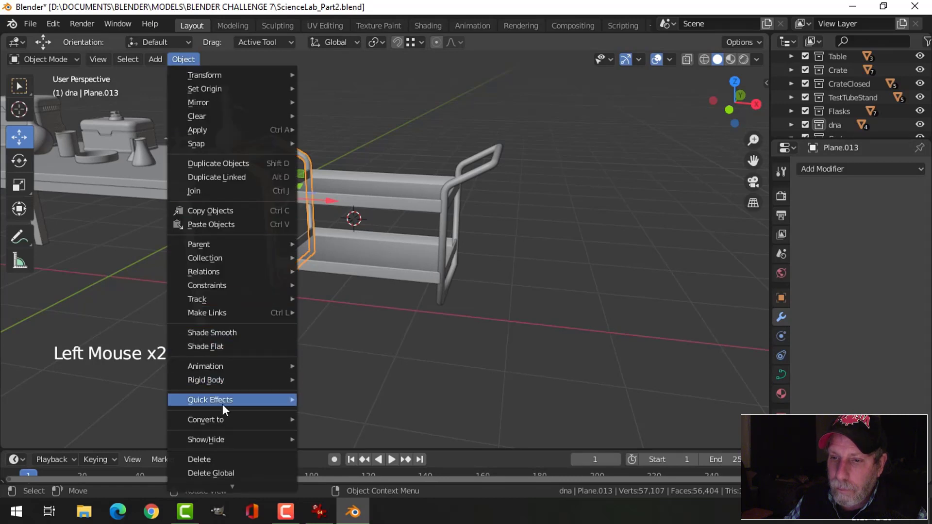
mouse_move(221, 418)
click(338, 430)
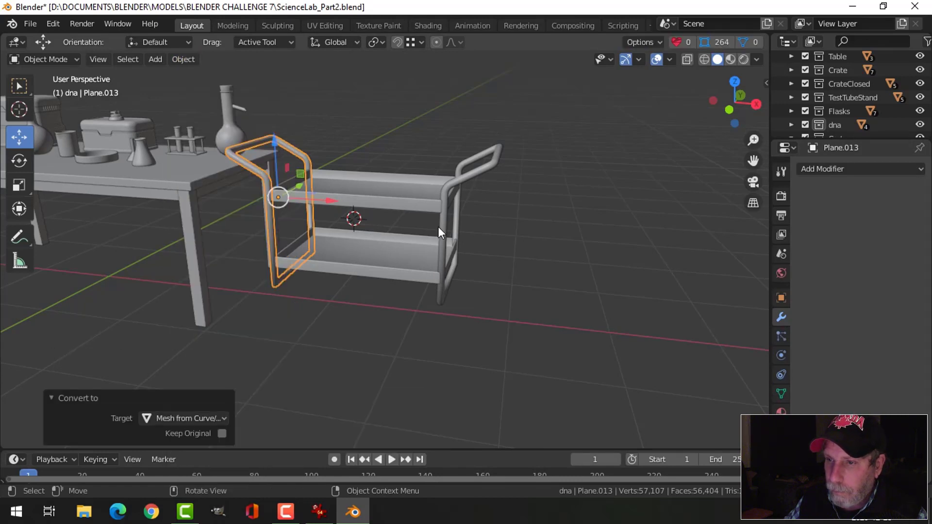
key(Tab)
key(Tab)
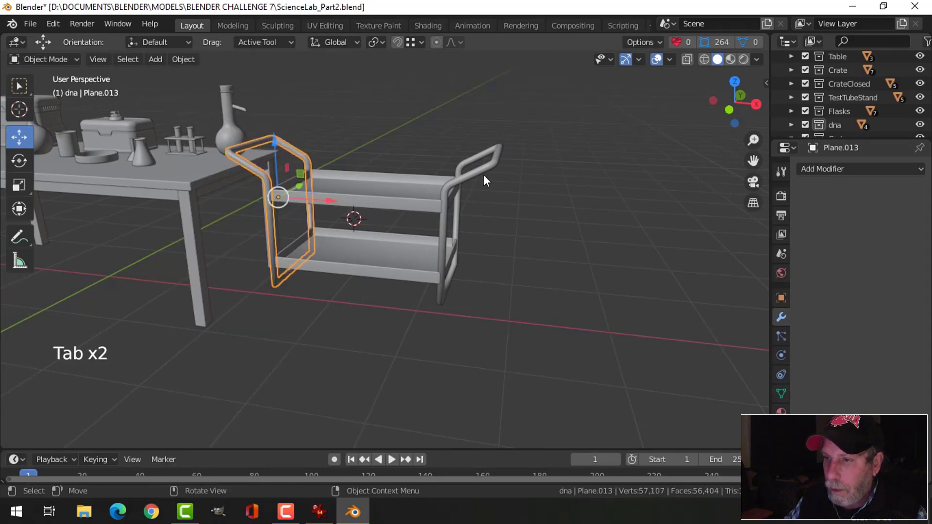
Convert the side frame farthest from the table from a curve to a mesh.
click(484, 175)
click(194, 60)
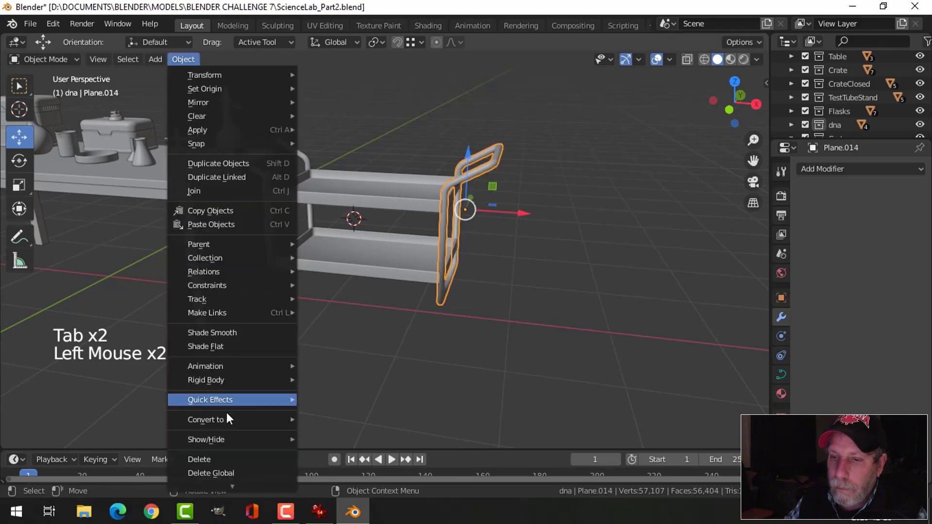
mouse_move(246, 419)
click(325, 435)
Delete the faces of the bottom crossbar on the frame farthest from the table, leaving two separate legs.
key(Tab)
middle_drag(442, 280, 340, 297)
scroll(481, 283, up, 2)
key(alt+a)
key(3)
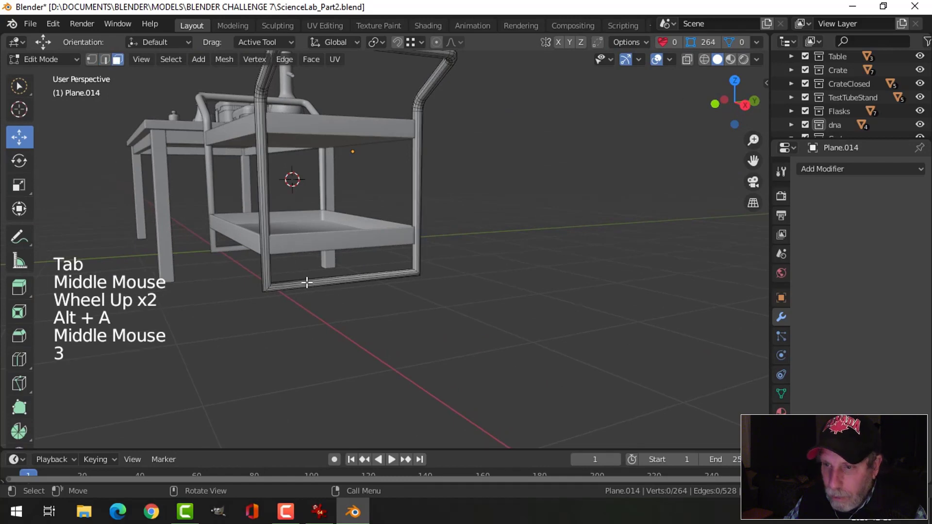
alt+shift+click(345, 277)
key(x)
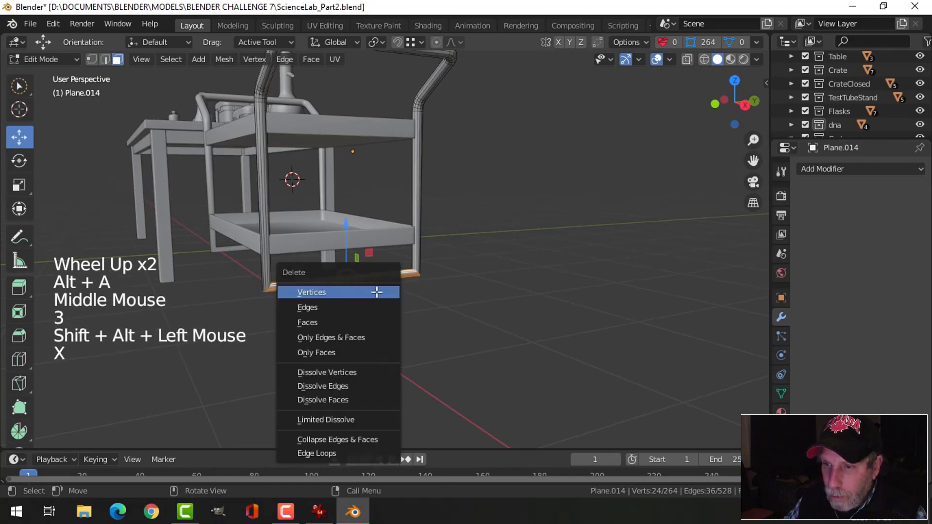
click(348, 322)
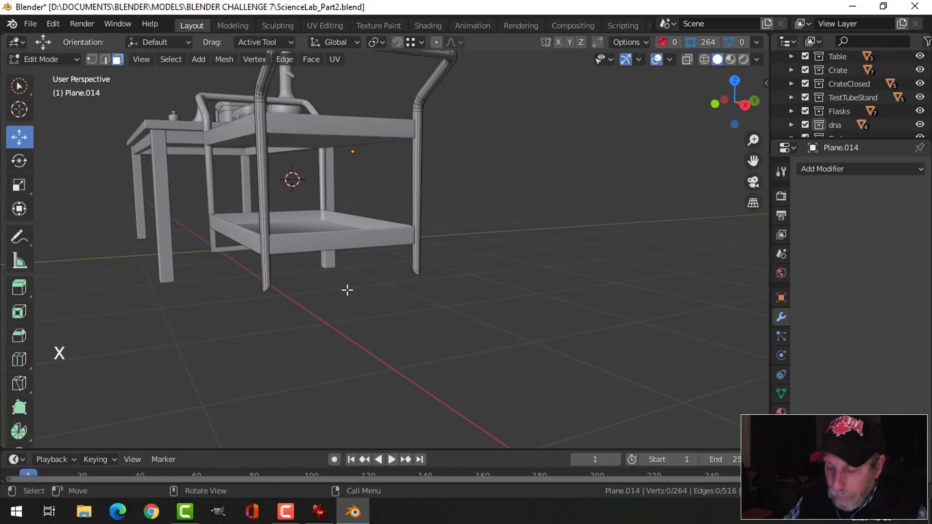
Delete the faces of the bottom crossbar on the frame nearest the table.
key(KP_1)
middle_drag(458, 276, 272, 298)
key(Tab)
click(229, 263)
key(Tab)
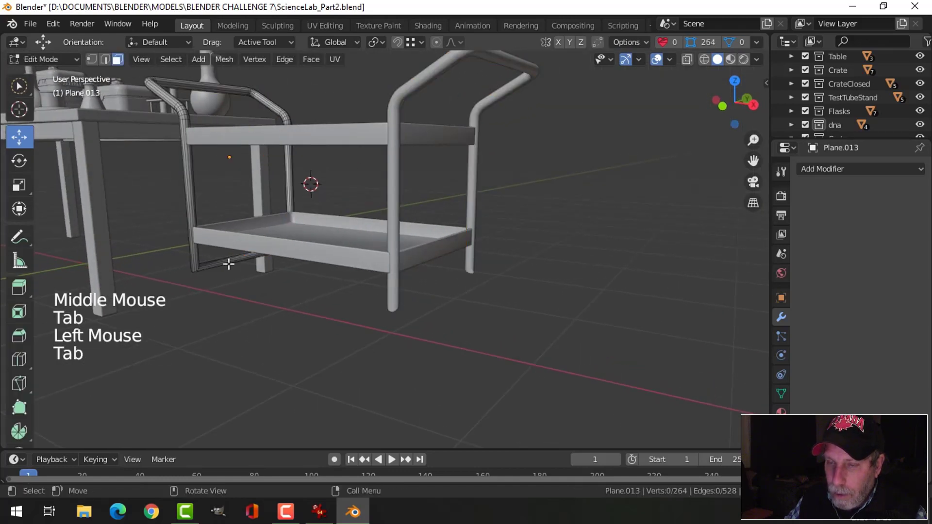
alt+shift+click(244, 262)
key(x)
click(257, 267)
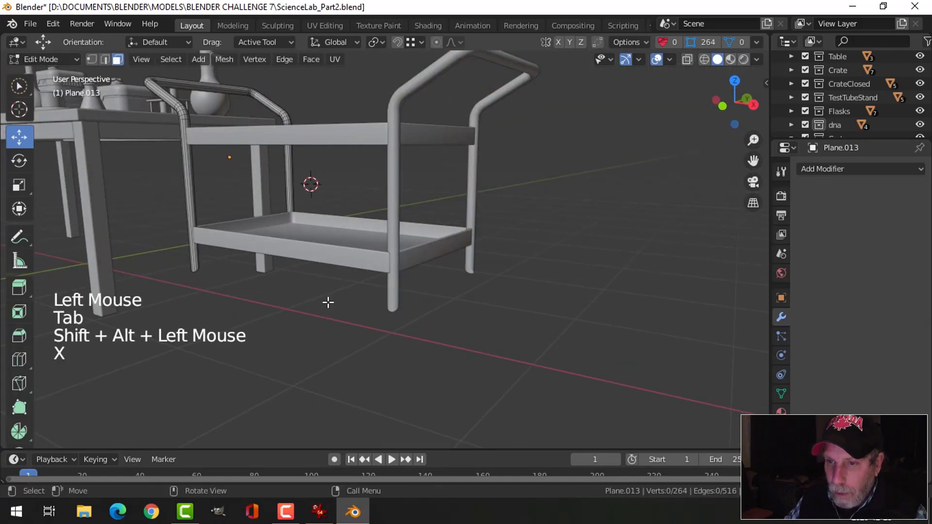
Open both frames together in Edit Mode and flatten the end vertices of all four legs by scaling Z to 0.
key(Tab)
shift+click(391, 261)
key(Tab)
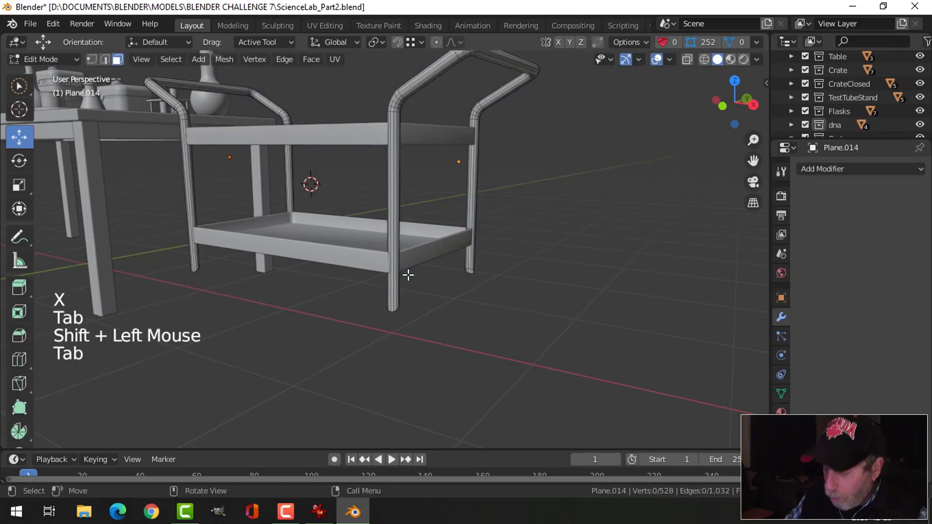
key(KP_1)
key(z)
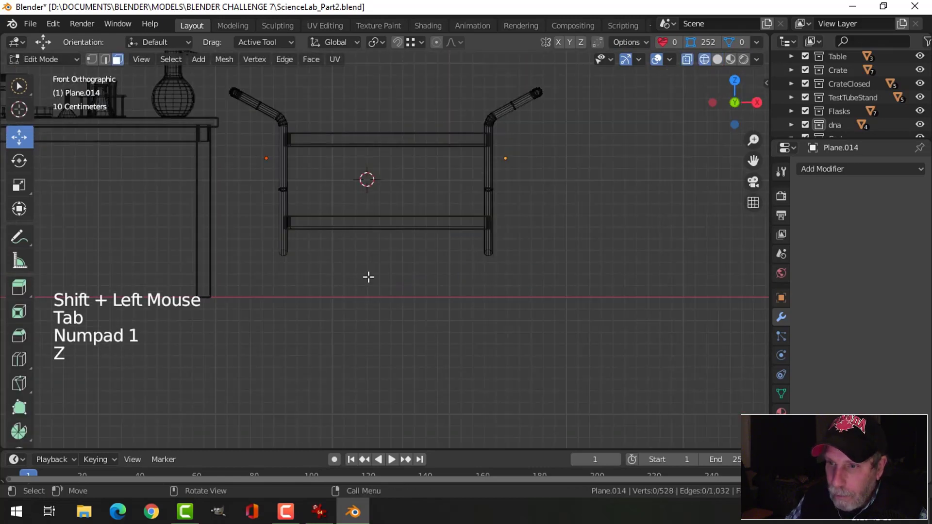
key(b)
drag(531, 288, 261, 246)
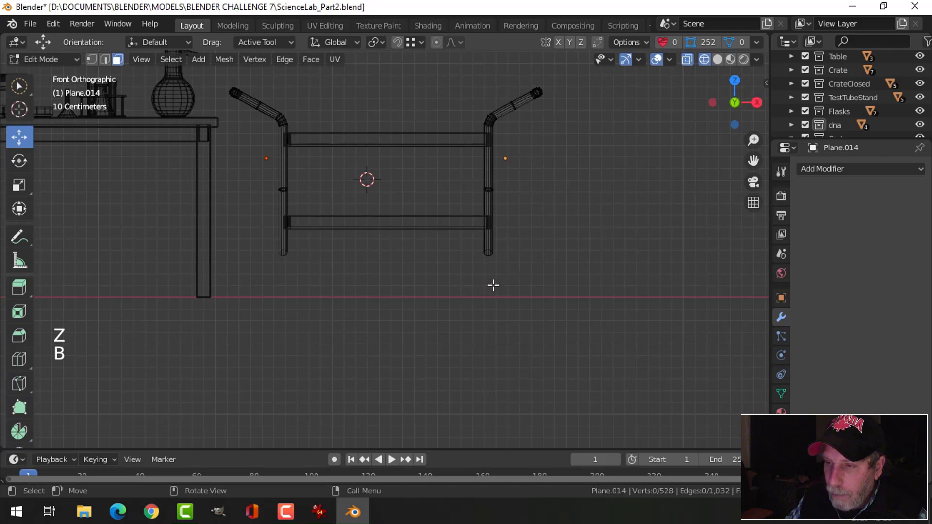
key(b)
drag(261, 236, 541, 297)
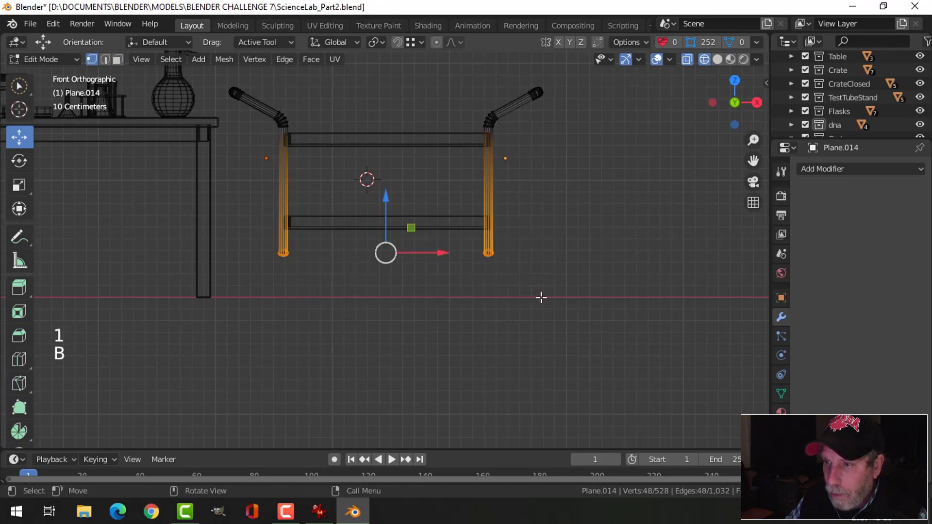
text(s)
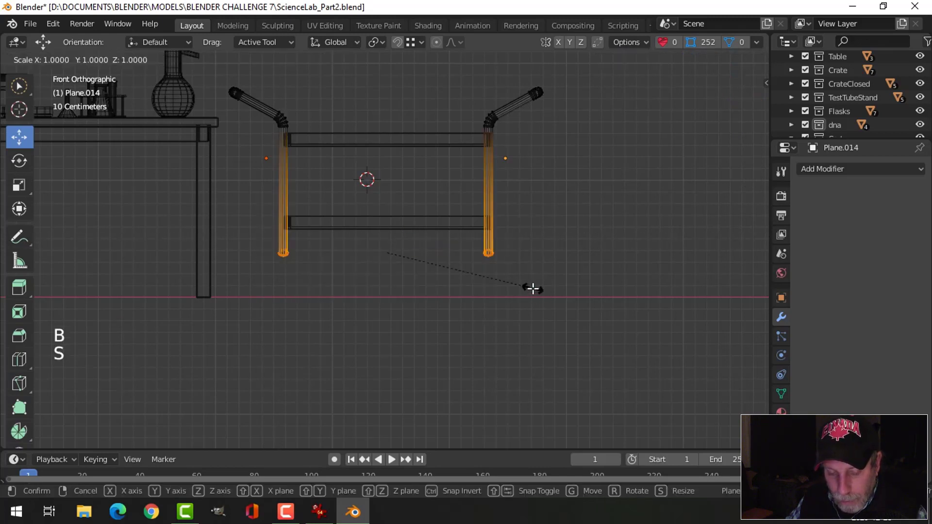
text(z)
text(0)
key(Return)
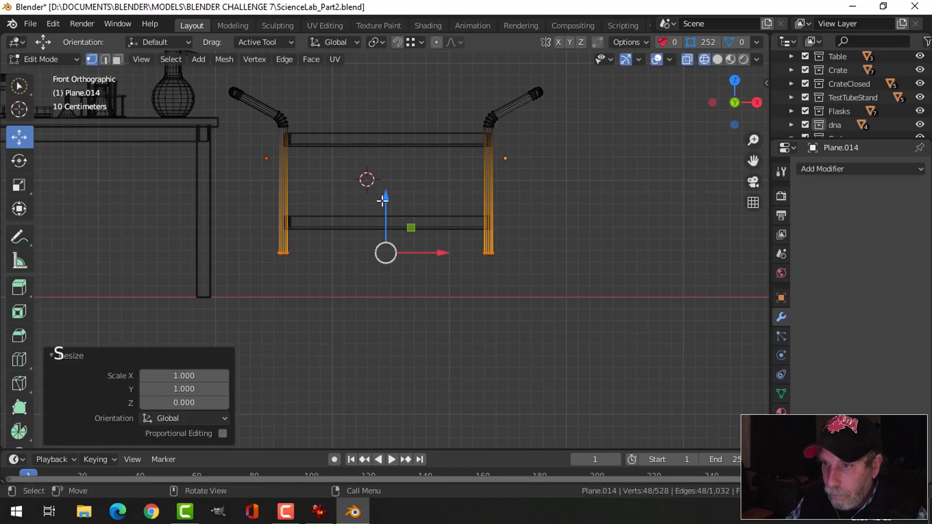
Lengthen the four legs by moving their ends down about 0.1 m in Z, and return to Object Mode with solid shading.
drag(383, 200, 385, 212)
key(z)
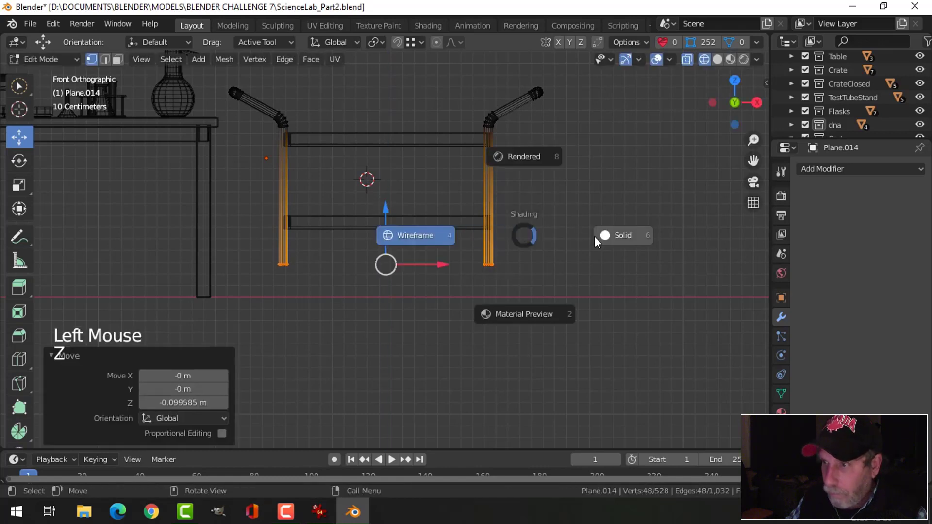
key(alt+a)
key(Tab)
key(alt+a)
scroll(568, 238, down, 3)
middle_drag(569, 237, 447, 276)
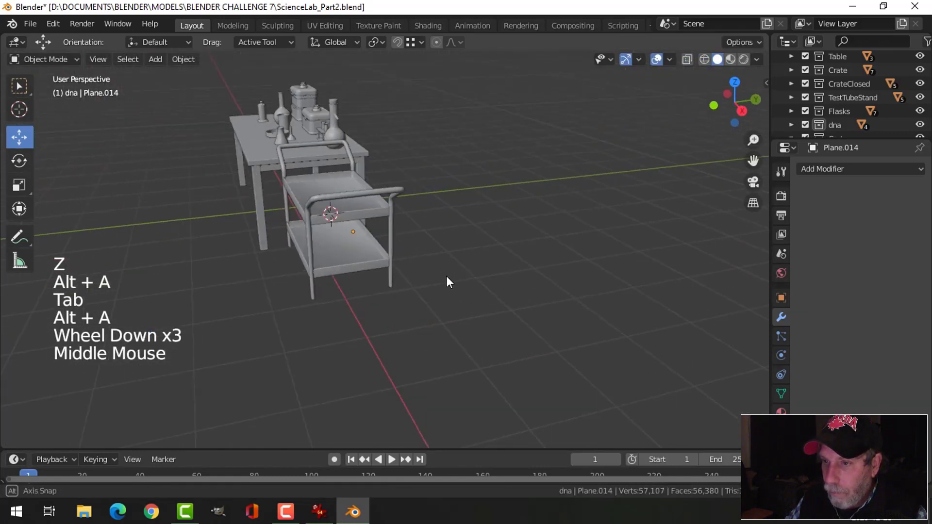
Check the finished legs and save the file.
scroll(437, 279, up, 3)
shift+middle_drag(396, 291, 403, 274)
middle_drag(402, 274, 456, 262)
scroll(438, 269, down, 1)
mouse_move(456, 263)
middle_down()
mouse_move(441, 261)
mouse_move(504, 229)
mouse_move(551, 228)
mouse_move(465, 270)
mouse_move(487, 255)
mouse_move(447, 262)
mouse_move(461, 247)
middle_up()
key(ctrl+s)
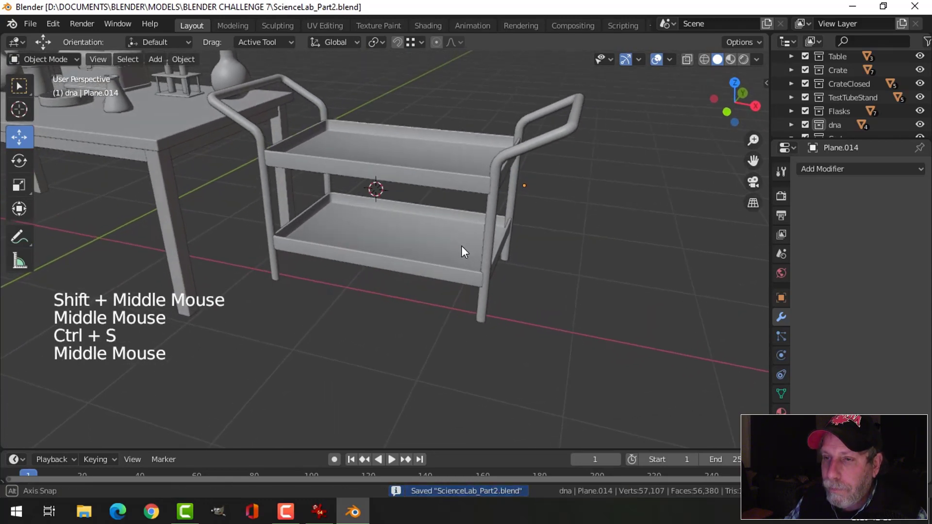
Select the frame nearest the table and open it in Edit Mode, viewing its leg ends from below.
shift+scroll(403, 228, up, 1)
shift+middle_drag(403, 227, 397, 253)
middle_drag(397, 253, 395, 181)
scroll(348, 243, down, 1)
scroll(406, 260, up, 1)
scroll(420, 254, up, 2)
click(394, 180)
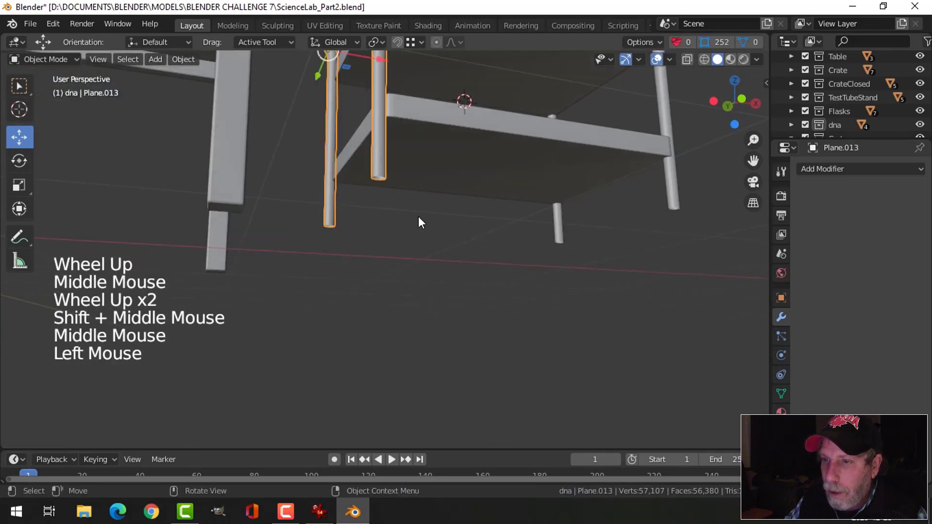
key(Tab)
middle_drag(420, 221, 420, 224)
Select the vertices at the bottom of the frame's front leg and snap the 3D cursor to them.
key(alt+a)
key(b)
drag(350, 144, 388, 169)
scroll(396, 171, up, 2)
shift+middle_drag(395, 171, 427, 254)
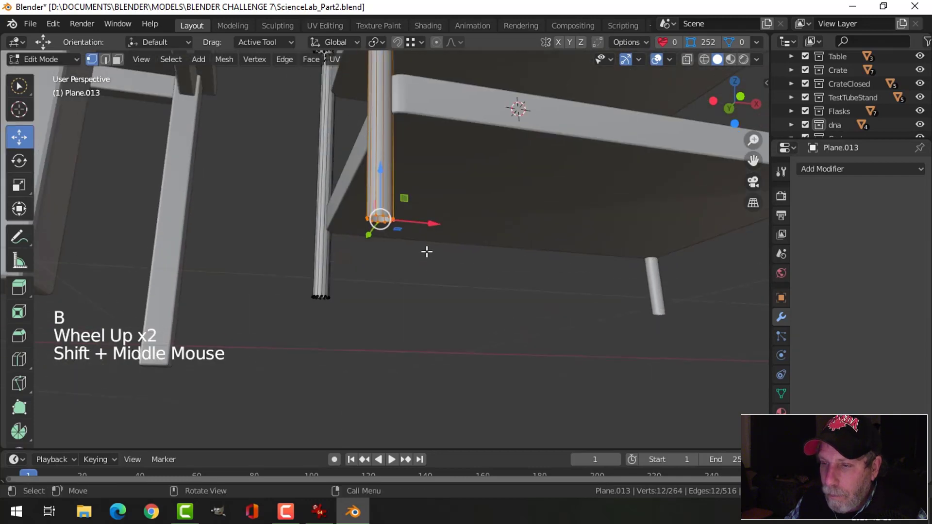
key(shift+s)
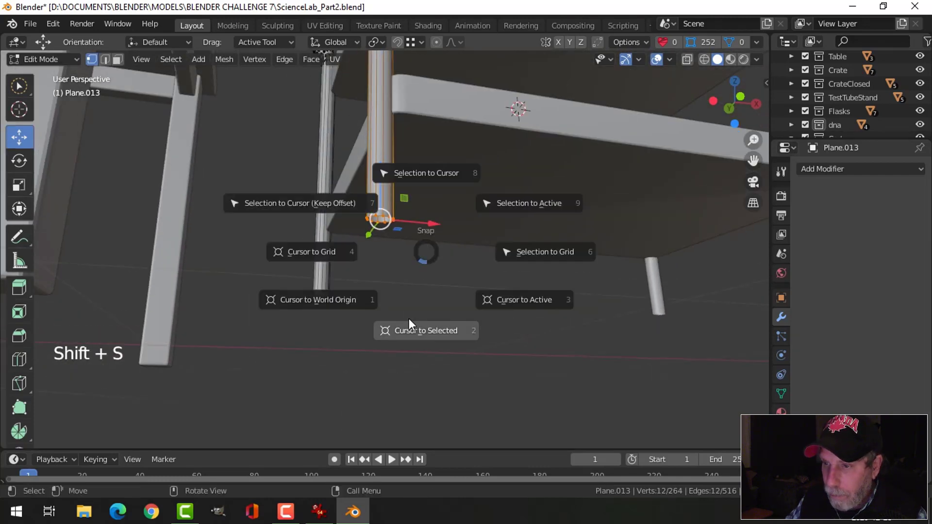
click(410, 329)
Duplicate the edge loop at the bottom of the front leg just below it and scale the copy to about 1.27.
key(alt+a)
scroll(458, 242, down, 2)
mouse_move(460, 232)
shift+middle_down()
mouse_move(523, 238)
mouse_move(495, 264)
mouse_move(460, 233)
mouse_move(456, 245)
shift+middle_up()
scroll(451, 277, up, 2)
scroll(461, 233, up, 1)
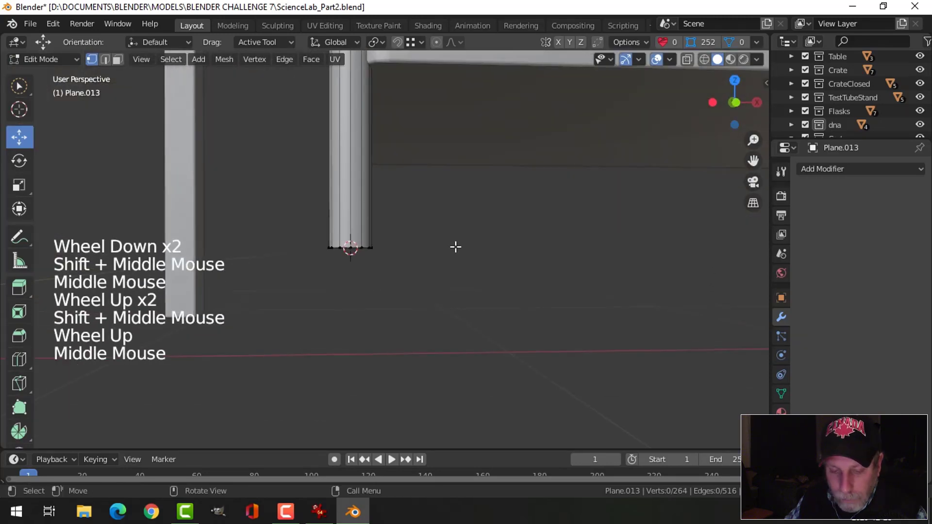
key(2)
scroll(455, 247, up, 2)
scroll(330, 242, down, 1)
alt+shift+click(323, 244)
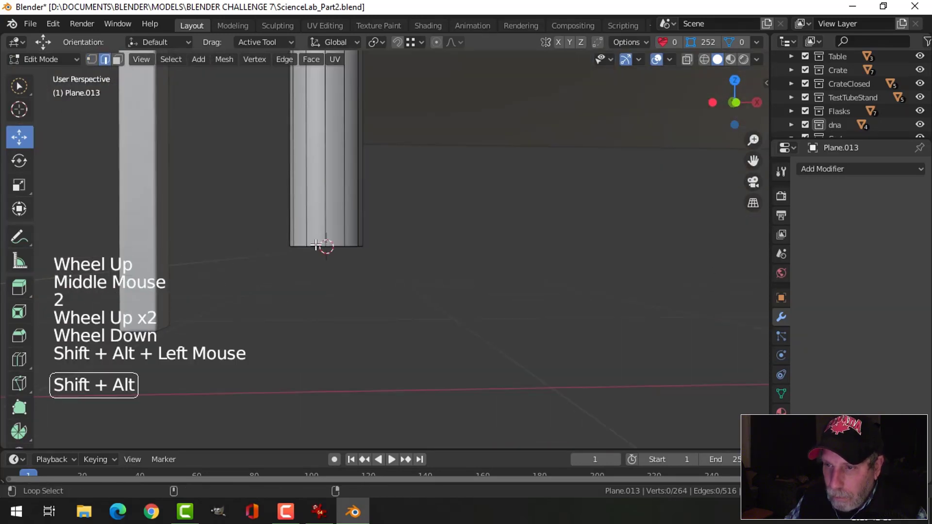
middle_drag(323, 244, 393, 256)
scroll(374, 253, down, 1)
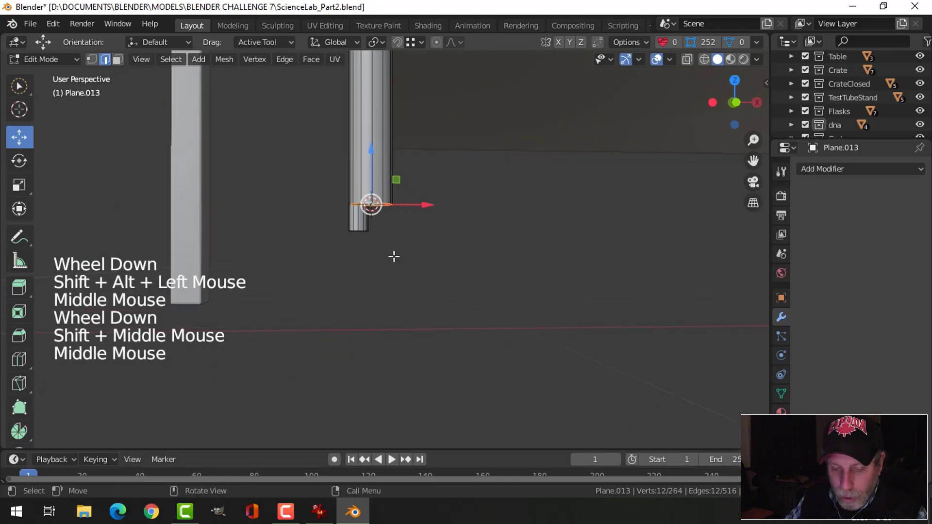
key(shift+d)
click(384, 179)
middle_drag(385, 183, 441, 226)
key(s)
click(465, 222)
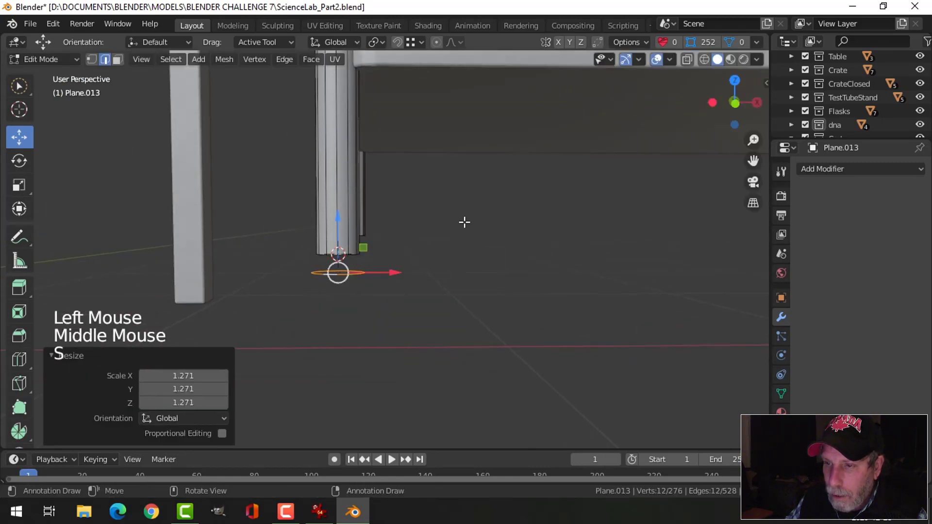
Separate the duplicated ring into its own object and raise it about 0.033 m in Z to the leg's end.
key(p)
key(Tab)
click(347, 275)
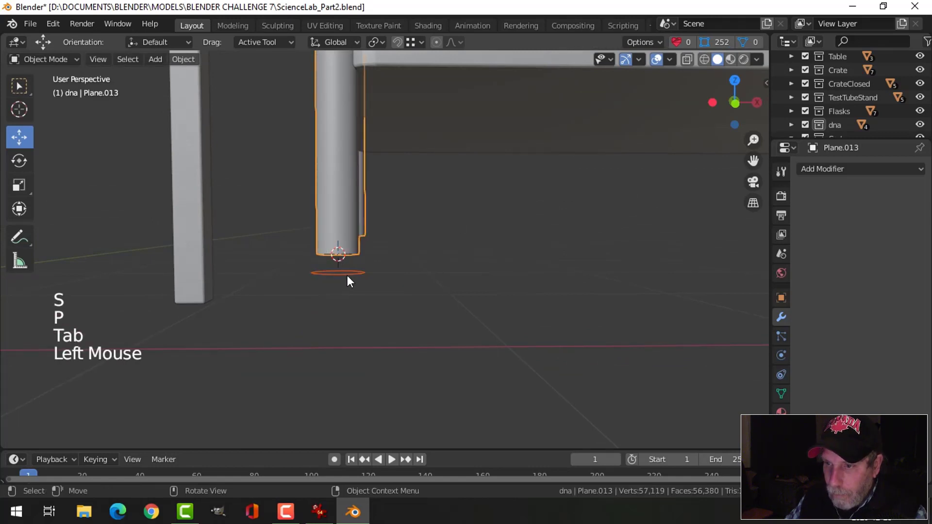
key(Tab)
key(a)
drag(338, 242, 340, 223)
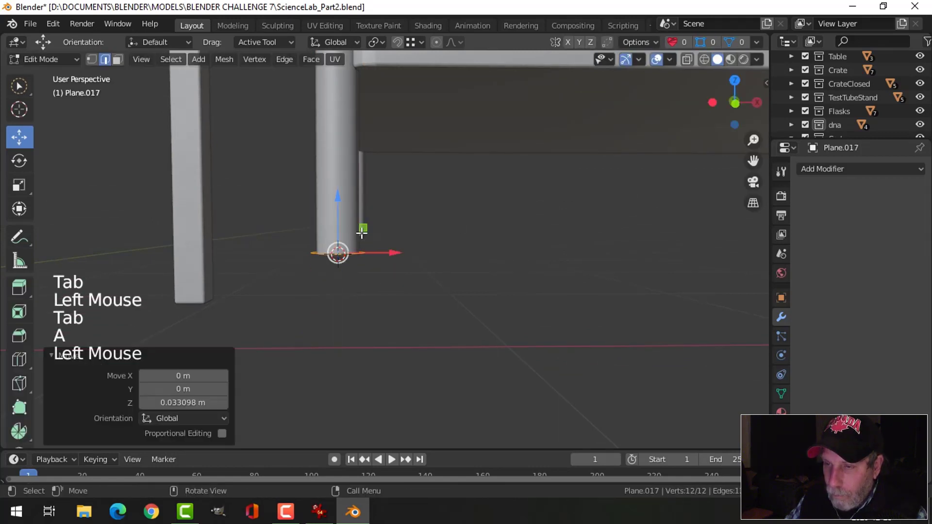
Extrude the ring about 0.032 m downward in Z to form a collar around the leg end.
middle_drag(362, 233, 383, 248)
key(e)
right_click(381, 248)
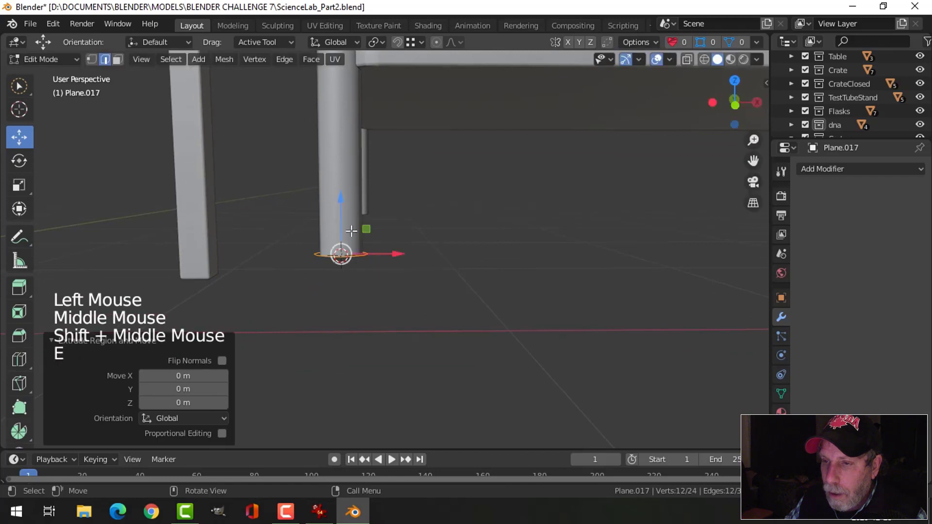
drag(341, 203, 341, 225)
scroll(359, 263, up, 1)
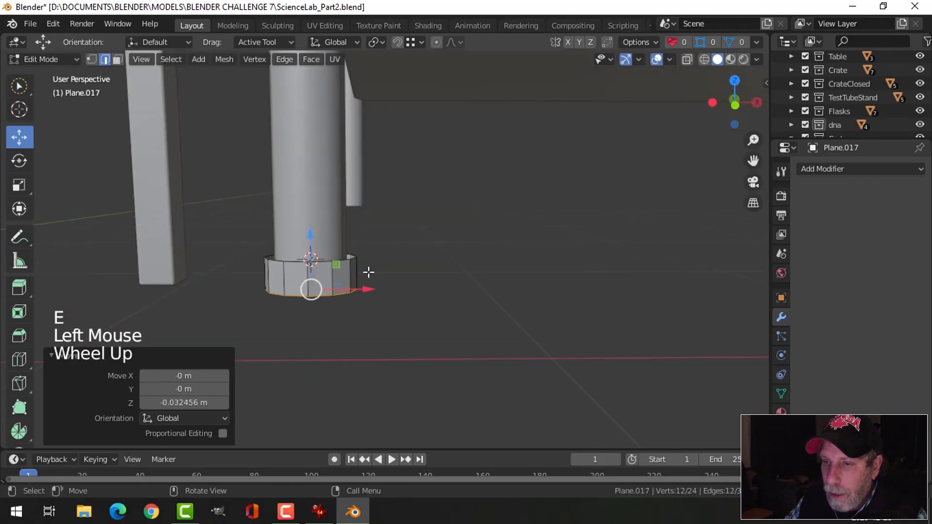
Extrude the collar's upper edge loop and scale it inward to close the gap around the leg.
key(alt+a)
alt+shift+click(344, 264)
middle_drag(343, 264, 512, 302)
key(e)
key(s)
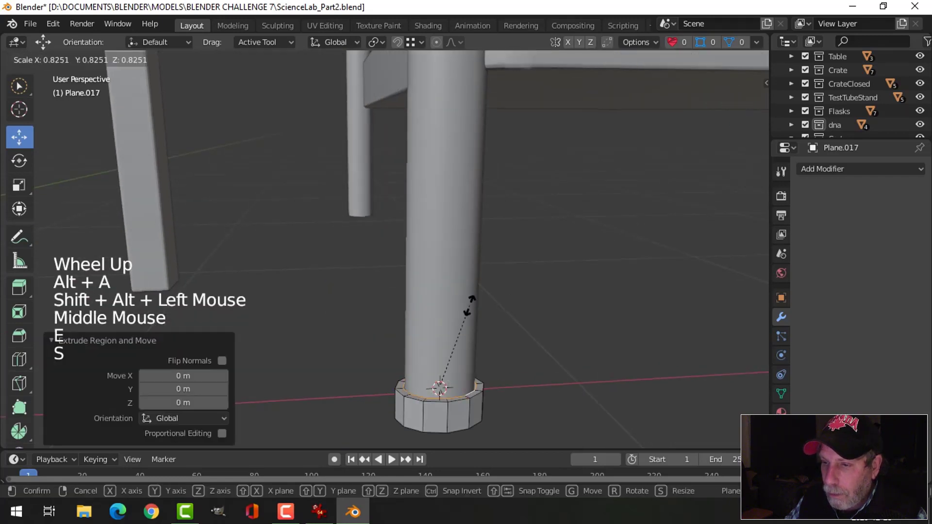
click(449, 307)
key(alt+a)
Extrude the collar's lower edge loop inward, scaled to 0.36, and return to Object Mode.
middle_drag(516, 368, 495, 339)
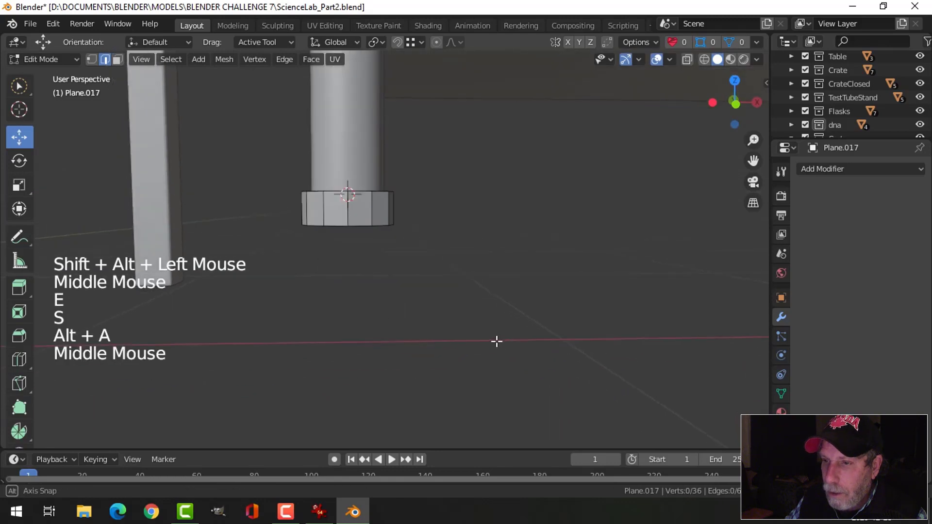
alt+shift+click(360, 223)
key(e)
key(s)
click(404, 251)
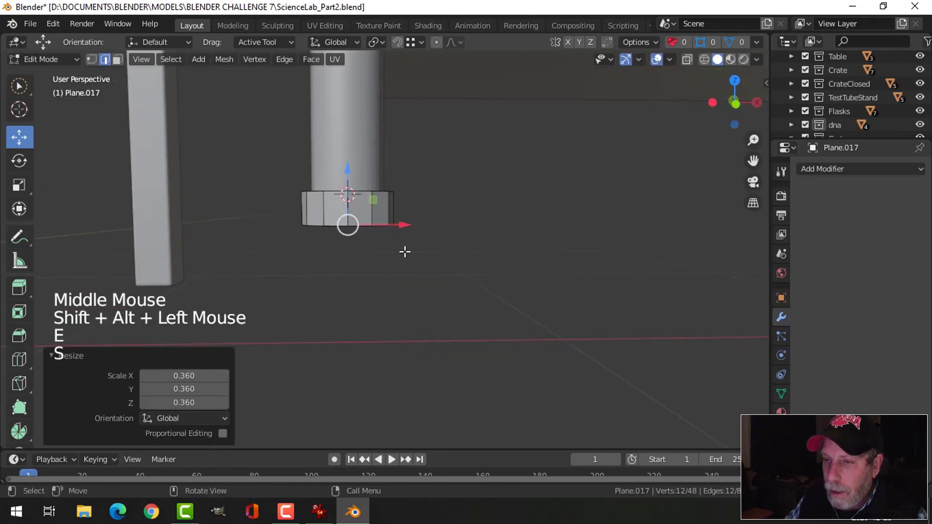
key(Tab)
scroll(386, 262, down, 1)
scroll(386, 262, down, 2)
key(alt+a)
middle_drag(389, 267, 383, 238)
scroll(420, 304, down, 2)
scroll(420, 303, down, 1)
scroll(422, 262, up, 4)
scroll(422, 264, up, 2)
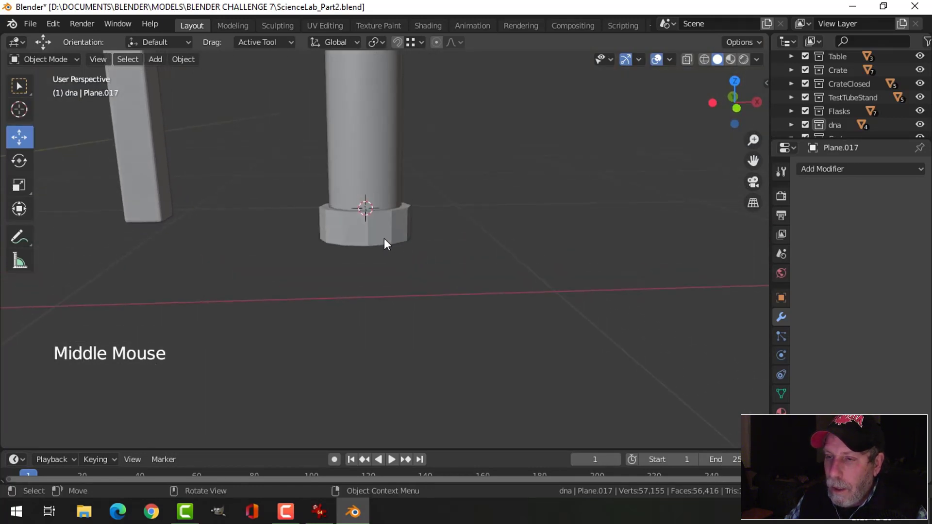
Bevel the collar's upper and lower outer edge loops with three segments, and return to Object Mode.
click(384, 235)
key(Tab)
scroll(411, 236, up, 2)
key(alt+a)
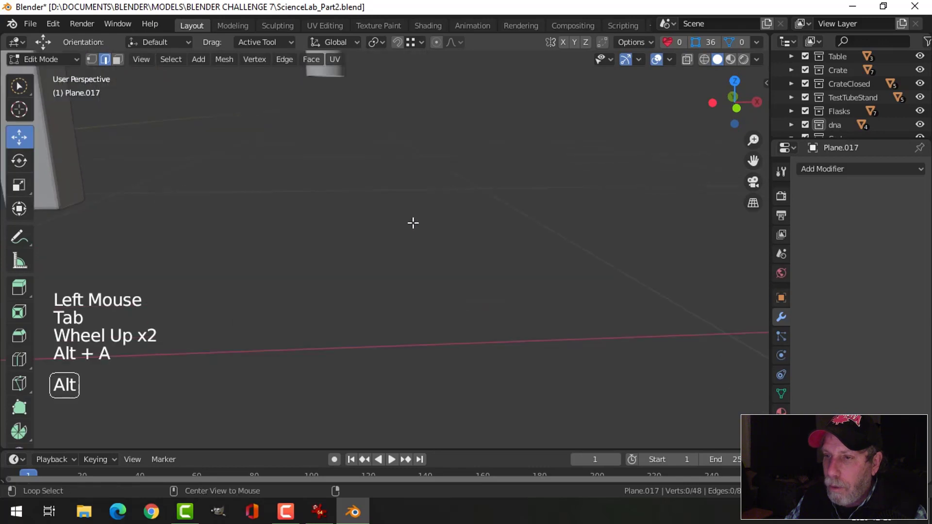
scroll(413, 224, down, 3)
key(a)
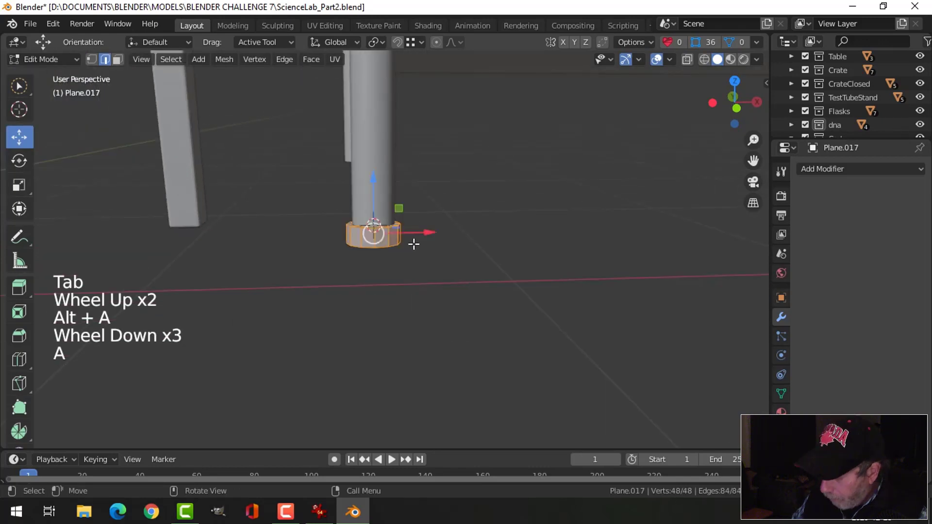
key(KP_Decimal)
key(2)
key(alt+a)
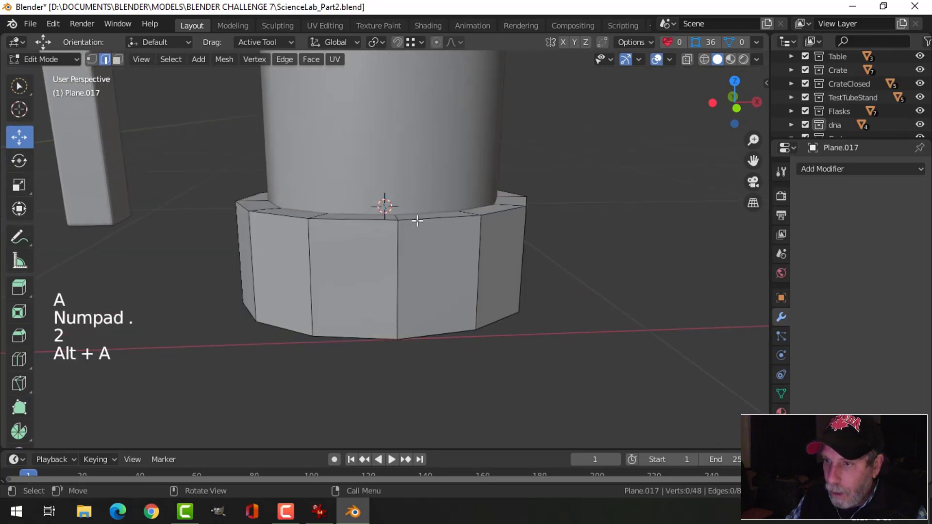
alt+shift+click(416, 217)
alt+shift+click(417, 335)
key(ctrl+b)
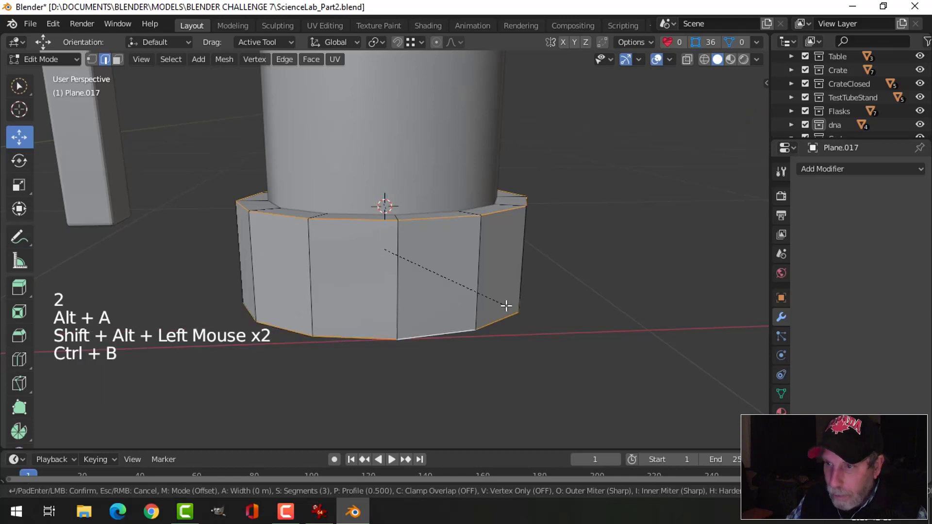
key(Tab)
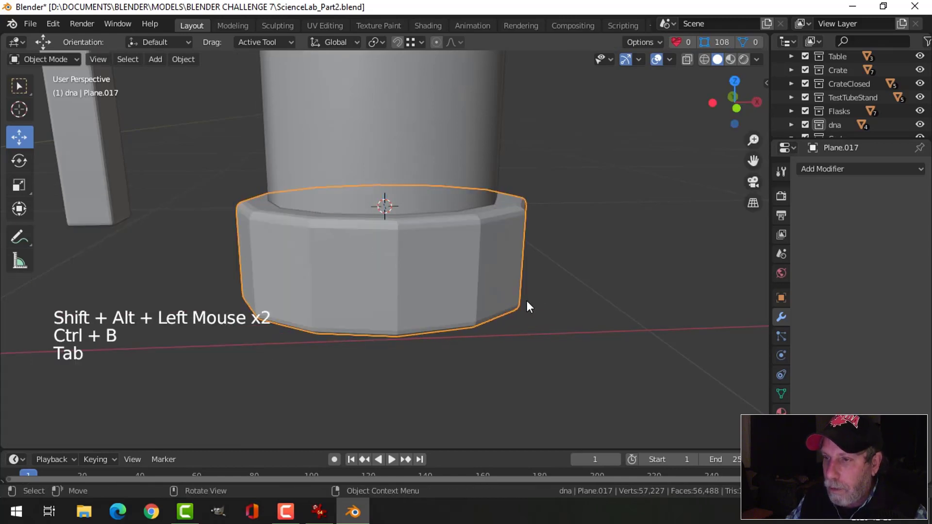
Shade the collar smooth and add a level 1 Subdivision Surface modifier.
right_click(437, 249)
click(437, 249)
key(ctrl+1)
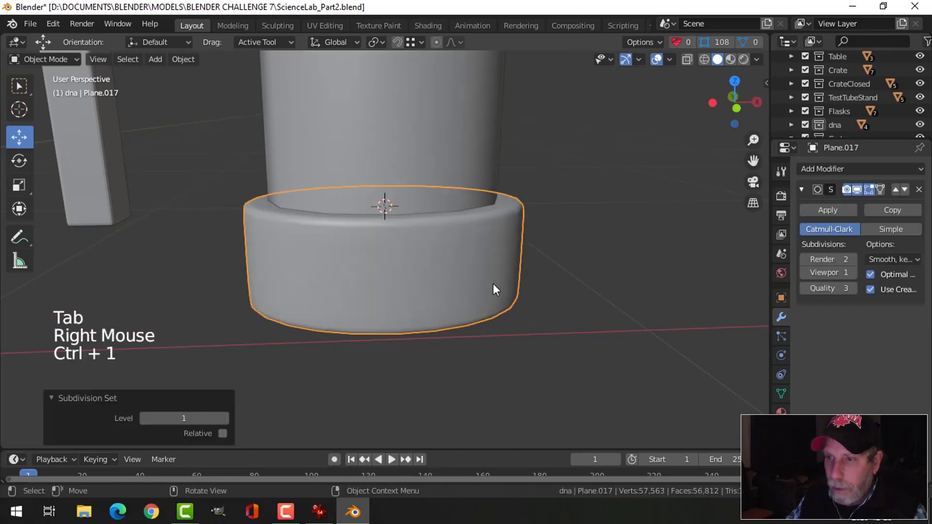
Deselect the collar and save the file.
scroll(485, 289, down, 2)
key(alt+a)
scroll(442, 281, down, 5)
middle_drag(438, 276, 429, 226)
key(ctrl+s)
scroll(429, 225, down, 4)
scroll(429, 229, down, 3)
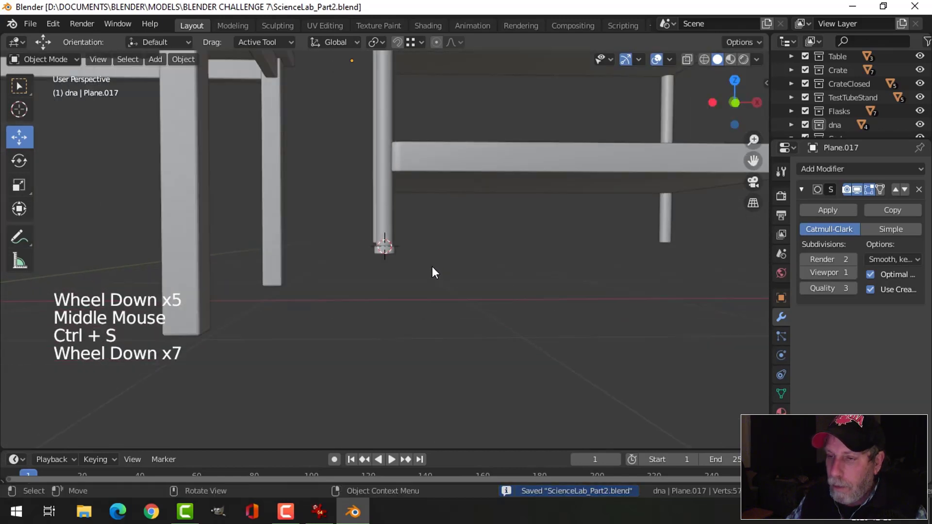
Add a mesh circle with 18 vertices at the 3D cursor beneath the front leg.
shift+middle_drag(433, 270, 430, 265)
middle_drag(430, 265, 431, 241)
scroll(436, 270, up, 1)
scroll(435, 270, down, 2)
key(shift+a)
mouse_move(394, 218)
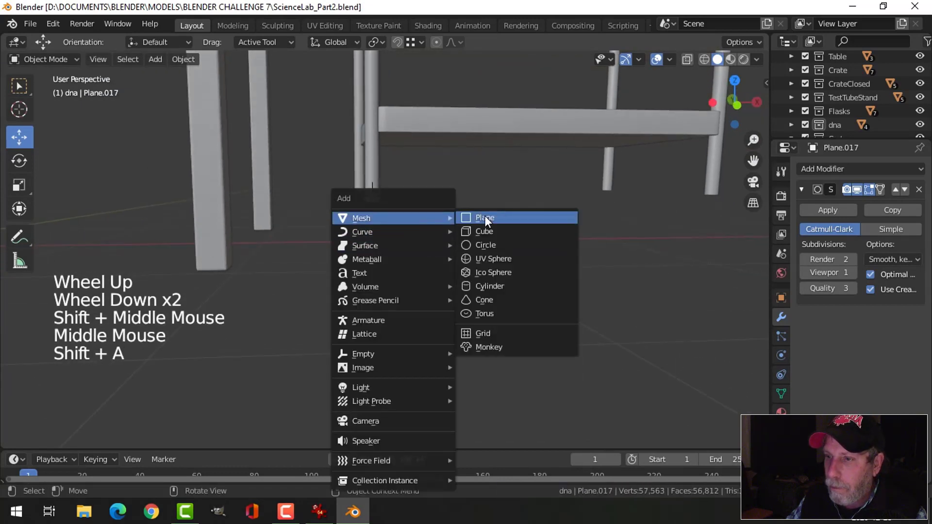
click(489, 244)
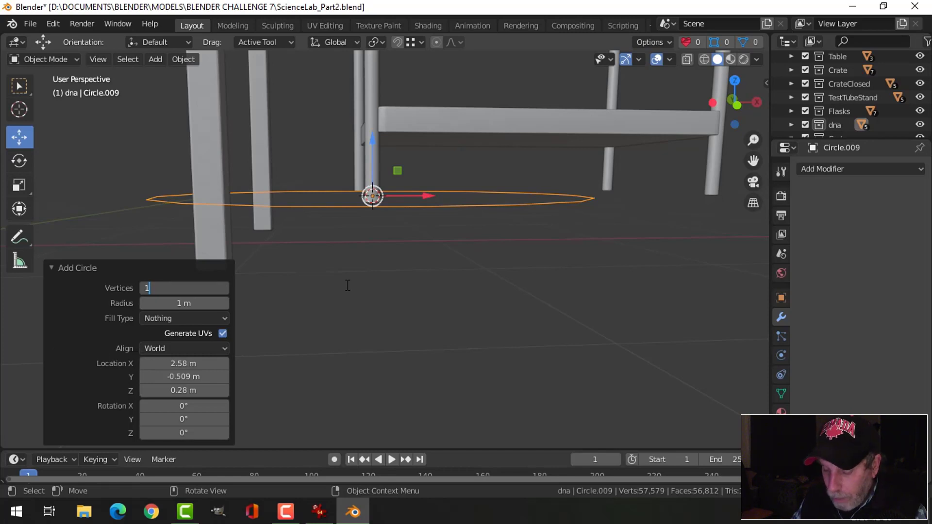
scroll(378, 281, down, 5)
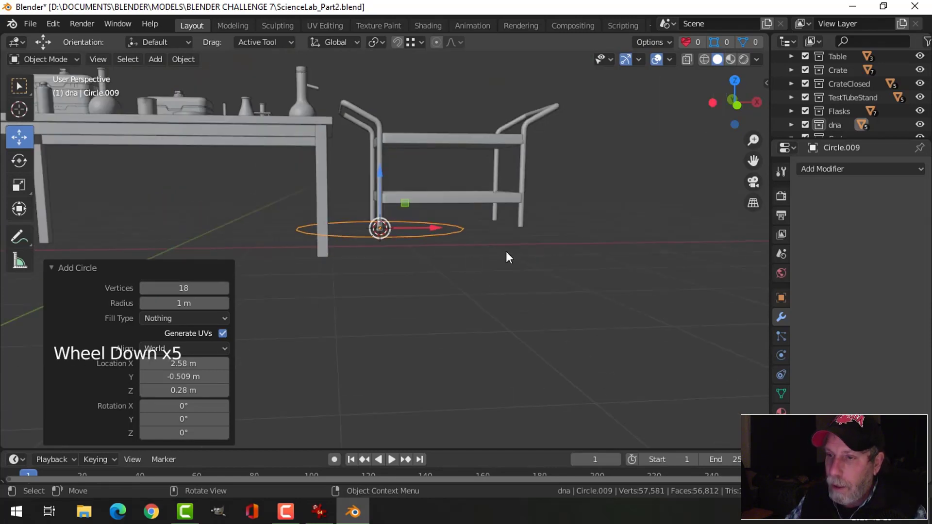
In Edit Mode, scale the circle to about 0.294 and rotate it 90° about X to stand upright.
middle_drag(505, 251, 492, 275)
key(Tab)
key(s)
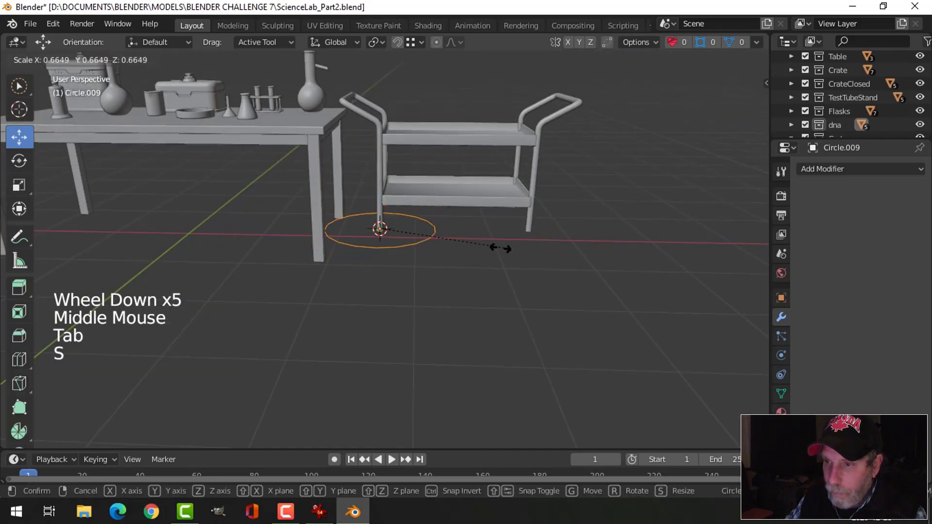
click(440, 247)
middle_drag(447, 248, 438, 248)
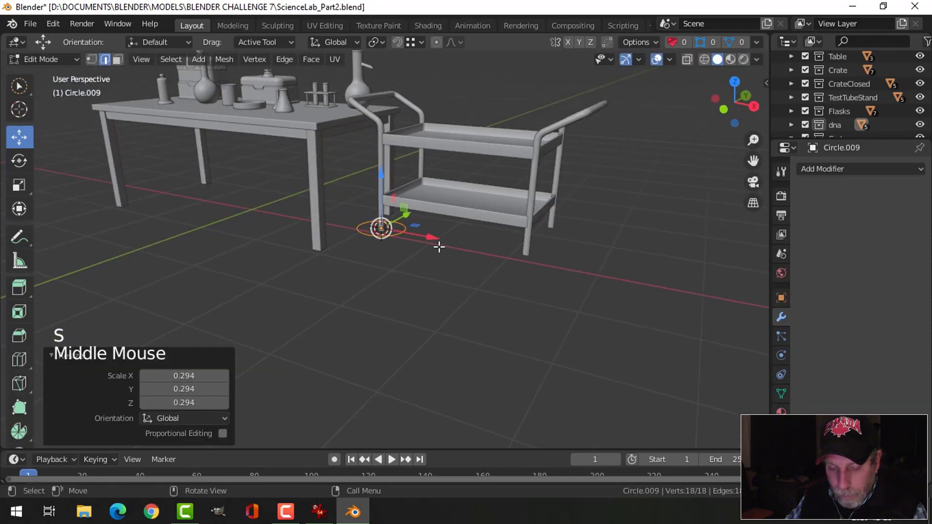
key(r)
right_click(439, 247)
scroll(437, 245, down, 2)
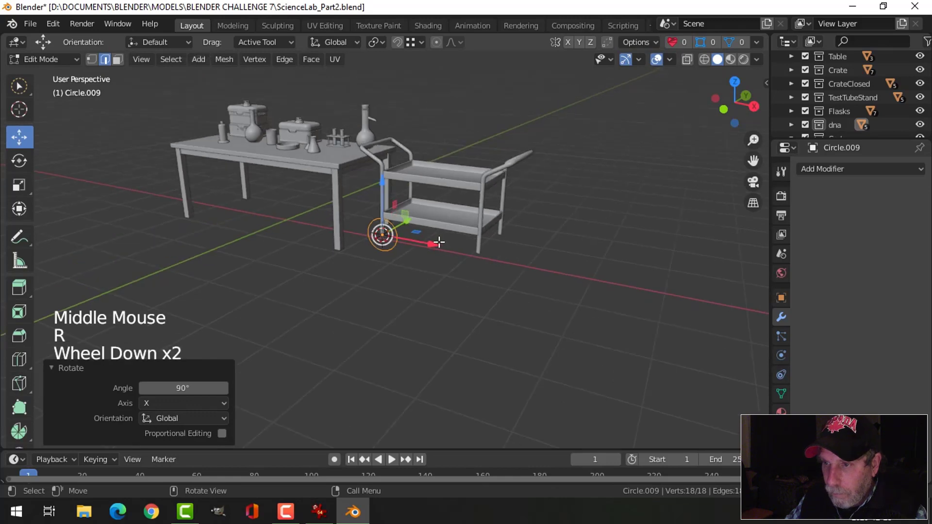
Shrink the upright circle to caster size by scaling it to 0.72 and again to about 0.75.
key(s)
click(439, 245)
key(KP_Decimal)
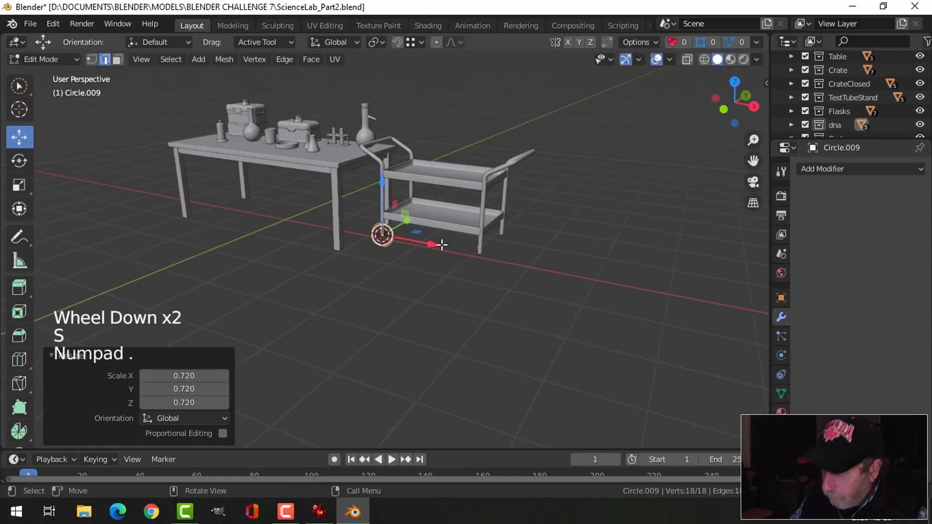
scroll(430, 243, down, 6)
middle_drag(431, 243, 480, 252)
scroll(455, 249, down, 4)
scroll(457, 248, down, 2)
scroll(500, 241, up, 2)
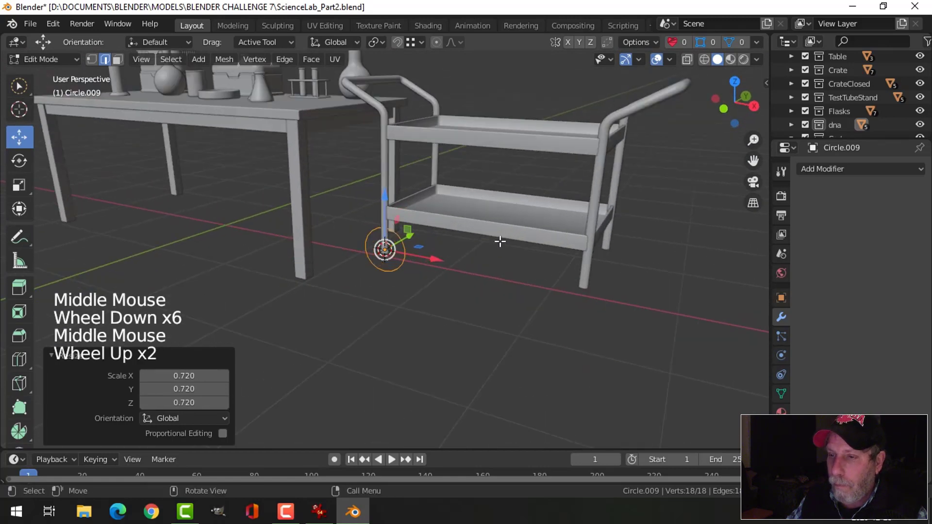
key(a)
key(s)
click(500, 244)
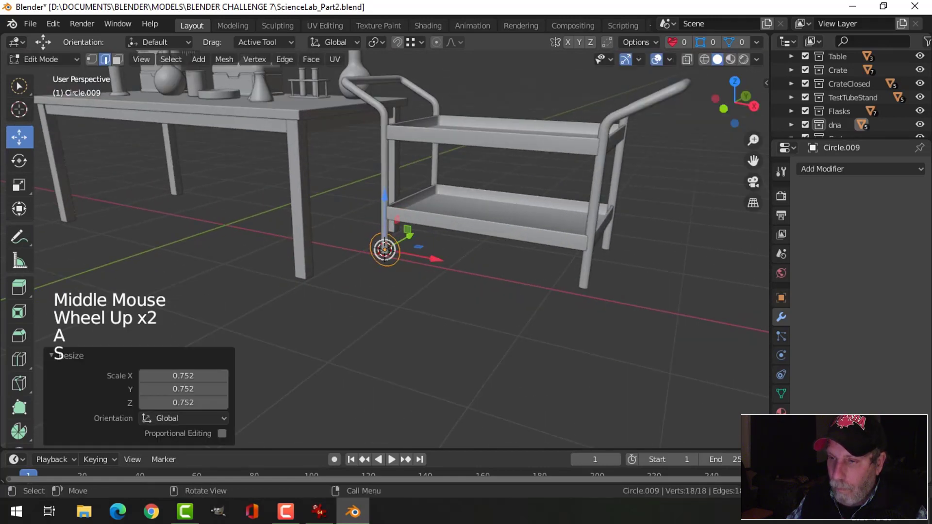
Extrude the circle sideways along Y to form the width of the caster wheel's tread.
middle_drag(500, 244, 418, 257)
scroll(434, 250, up, 3)
middle_drag(418, 256, 479, 269)
scroll(441, 256, up, 2)
scroll(434, 262, up, 2)
key(1)
key(e)
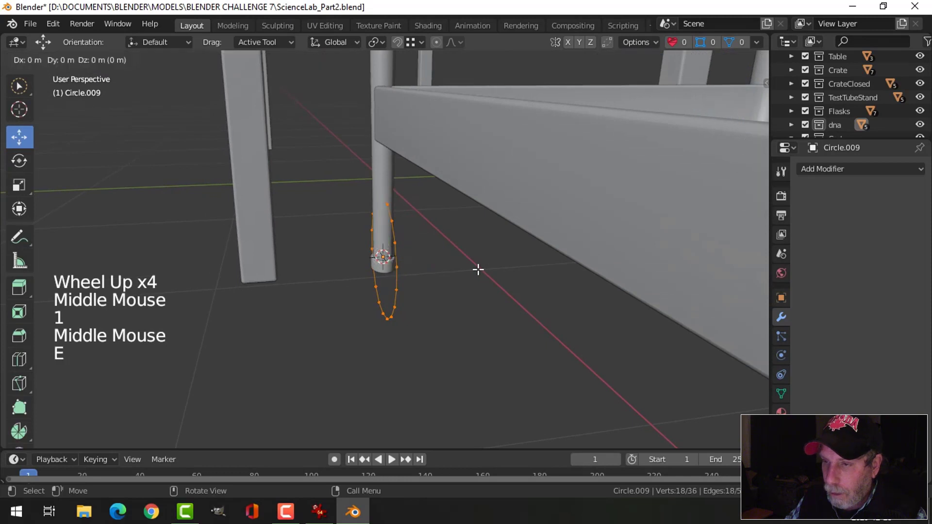
click(478, 269)
mouse_move(436, 254)
mouse_down()
mouse_move(410, 256)
mouse_move(428, 250)
mouse_move(427, 258)
mouse_up()
Move the whole wheel about 0.024 m in Y to centre it under the leg, and lower it in Z.
key(a)
middle_drag(423, 262, 381, 256)
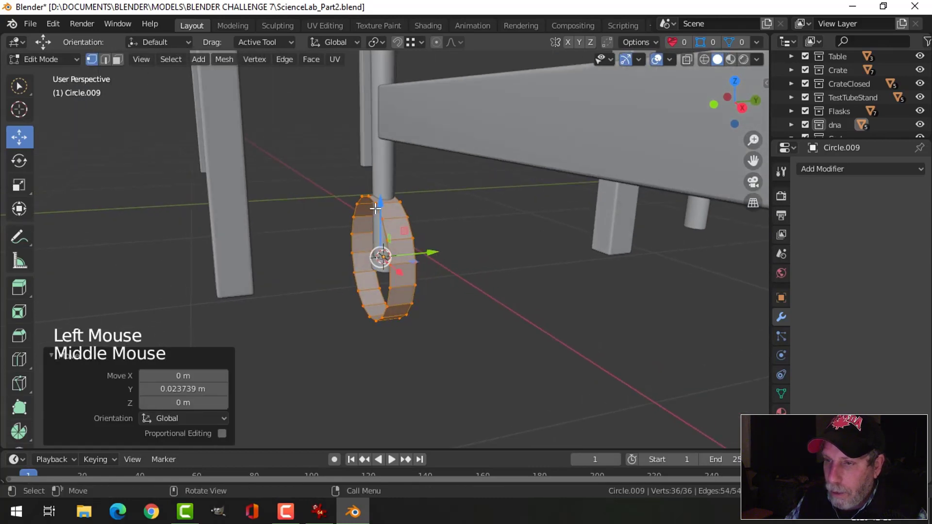
mouse_move(382, 256)
mouse_down()
mouse_move(383, 265)
mouse_move(384, 254)
mouse_up()
middle_drag(383, 254, 466, 254)
scroll(416, 272, up, 2)
Extrude both rim edge loops of the wheel inward, scaled to about 0.83 with the Individual Origins pivot.
key(alt+a)
key(2)
alt+shift+click(414, 245)
alt+shift+click(412, 251)
click(371, 41)
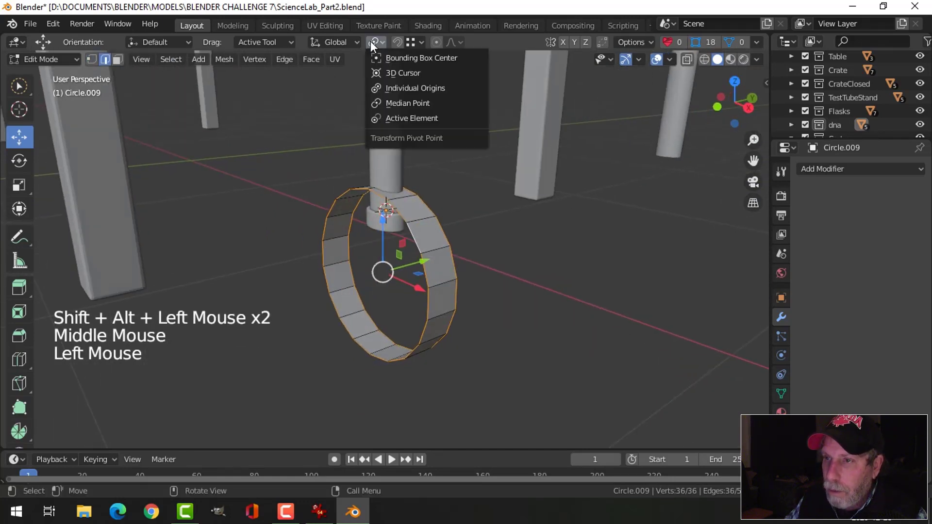
click(413, 88)
key(e)
key(s)
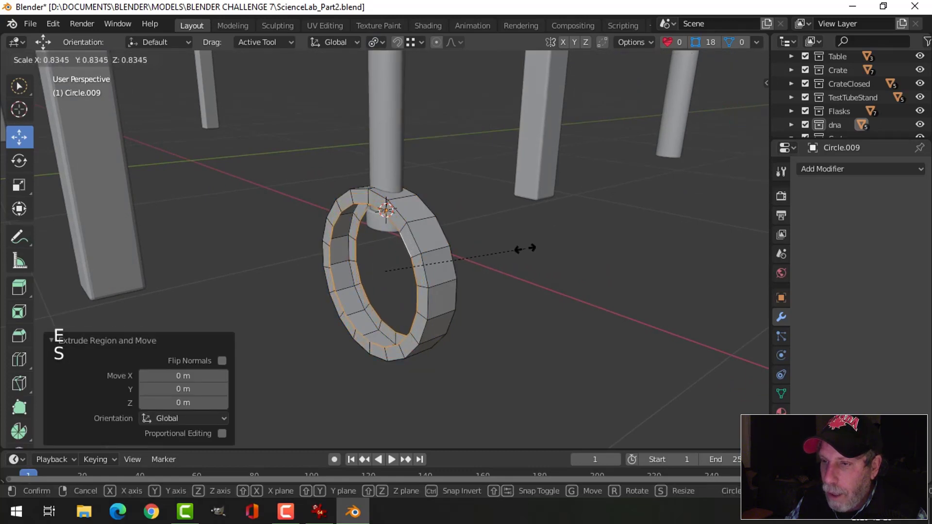
click(524, 248)
middle_drag(524, 249, 485, 256)
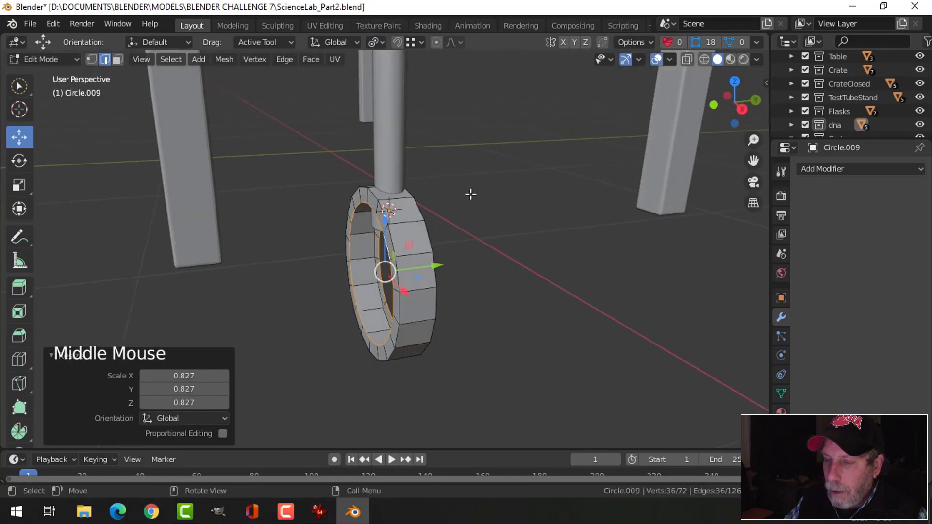
Extrude both inner rim loops toward each other, scaled to about 0.774 along Y, with the Median Point pivot.
click(381, 44)
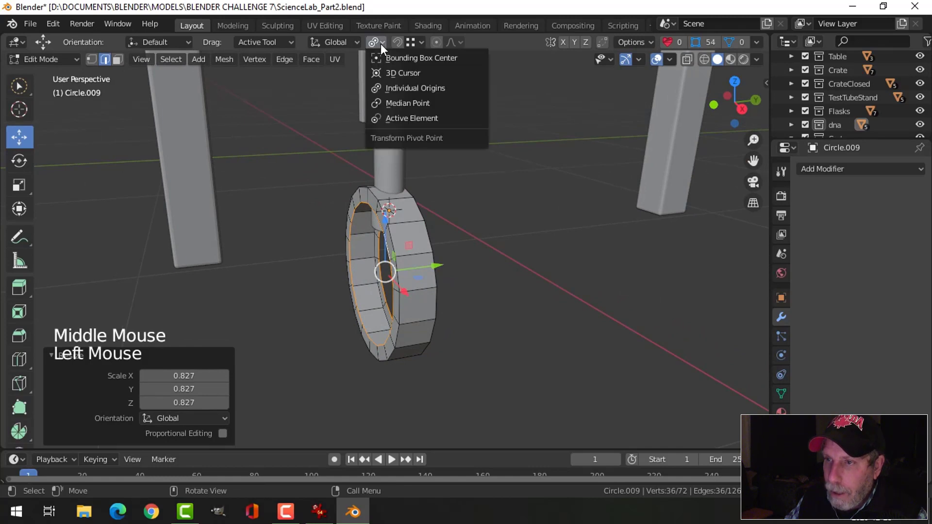
click(406, 103)
key(e)
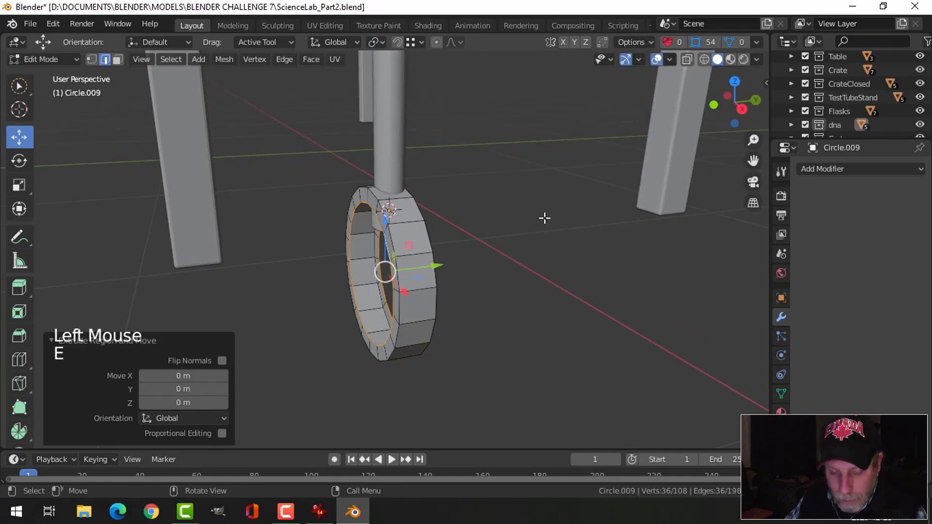
key(s)
key(y)
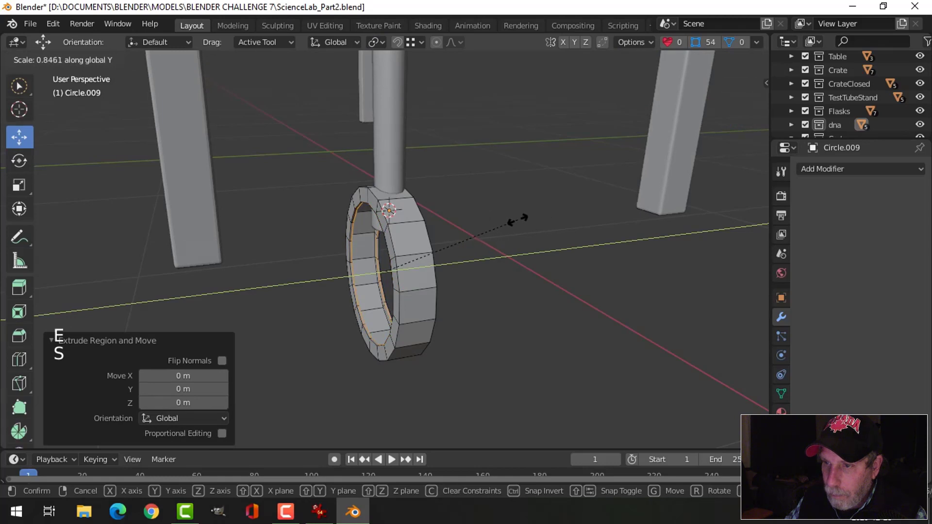
click(496, 220)
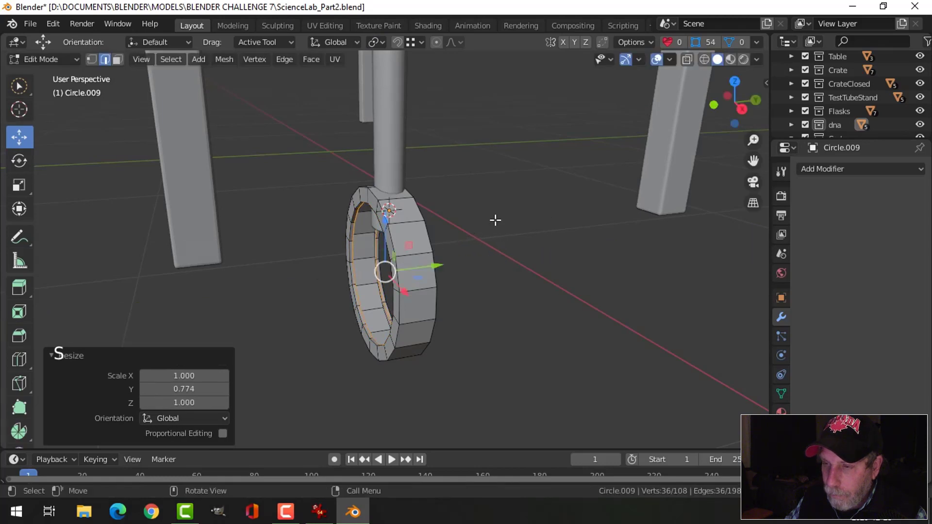
Extrude both recessed loops inward to form the wheel's side discs, scaled to about 0.604 with the Individual Origins pivot.
click(374, 42)
middle_drag(506, 233, 588, 242)
key(e)
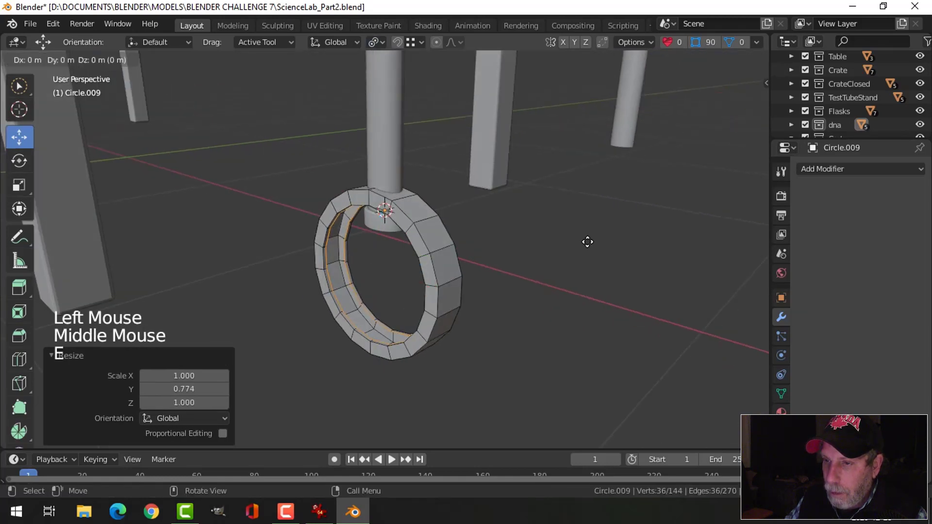
key(s)
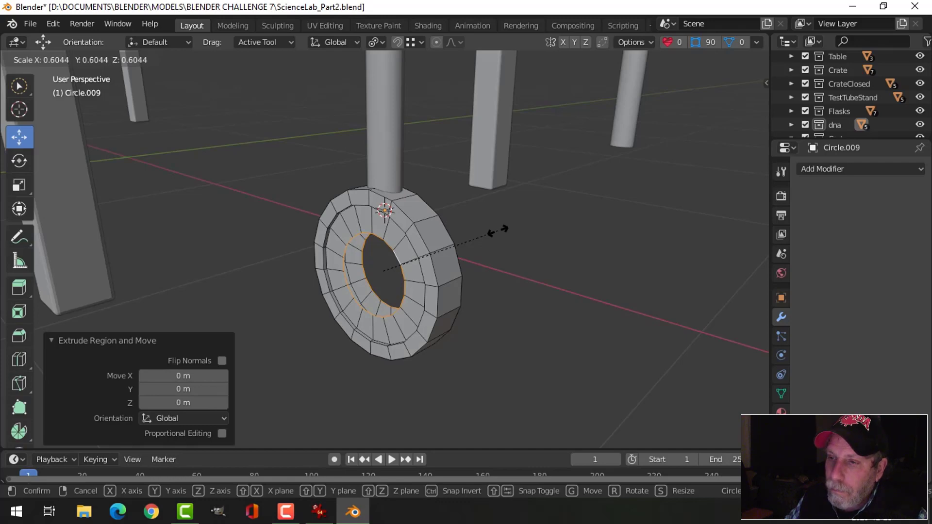
click(497, 229)
Extrude both hub loops outward along Y, scaled to about 1.247 with the Median Point pivot.
middle_drag(497, 229, 426, 131)
click(379, 42)
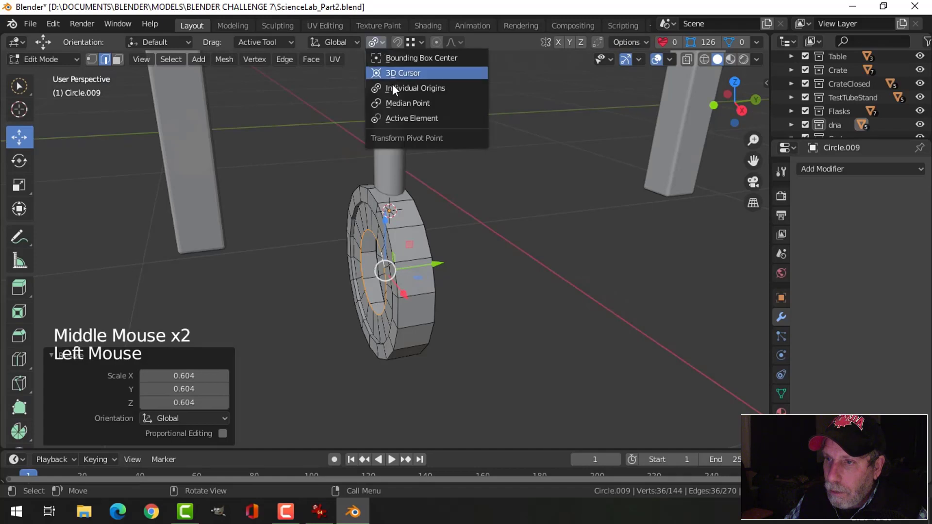
key(e)
key(s)
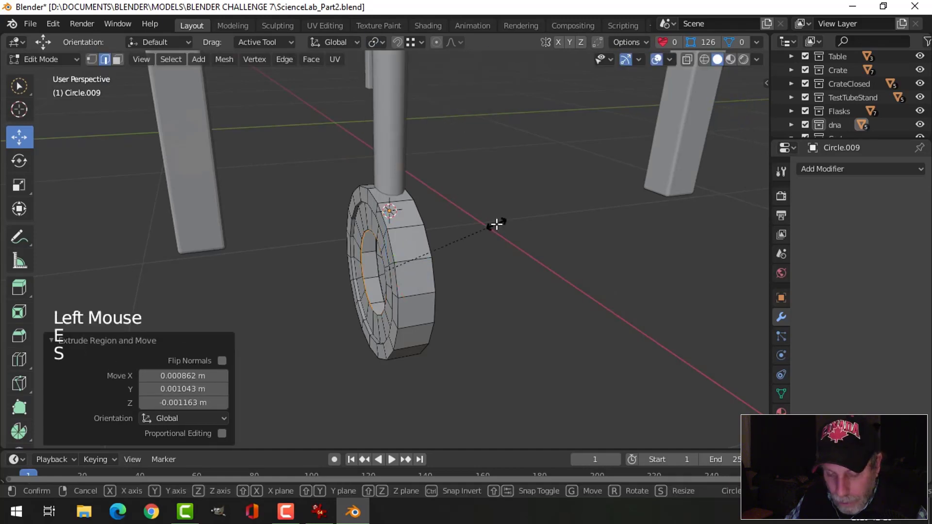
key(y)
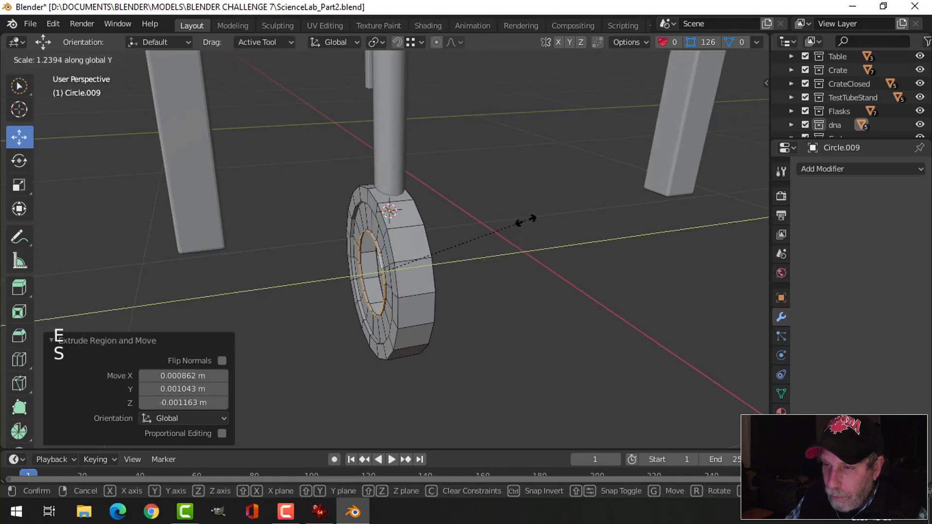
middle_drag(526, 221, 547, 241)
Extrude both raised hub loops inward around the axle hole, scaled to about 0.52 with the Individual Origins pivot.
click(374, 43)
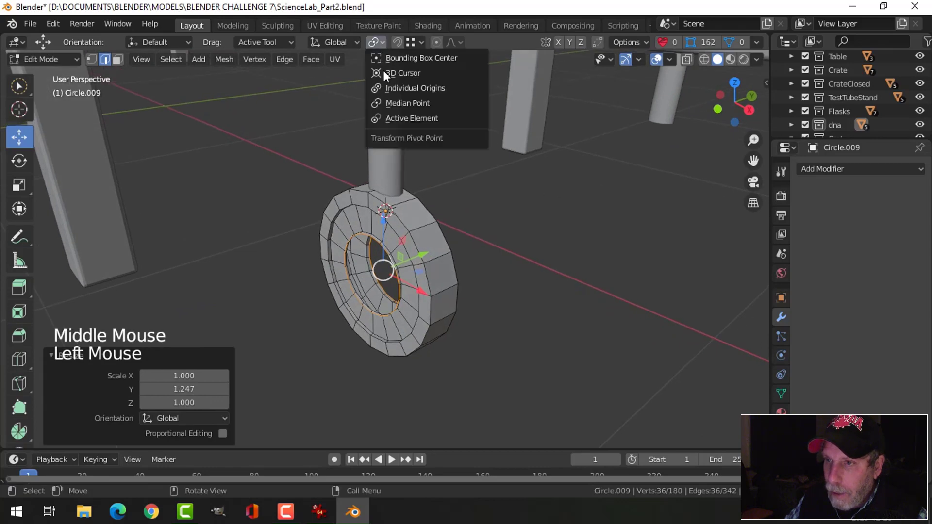
click(395, 88)
key(e)
key(s)
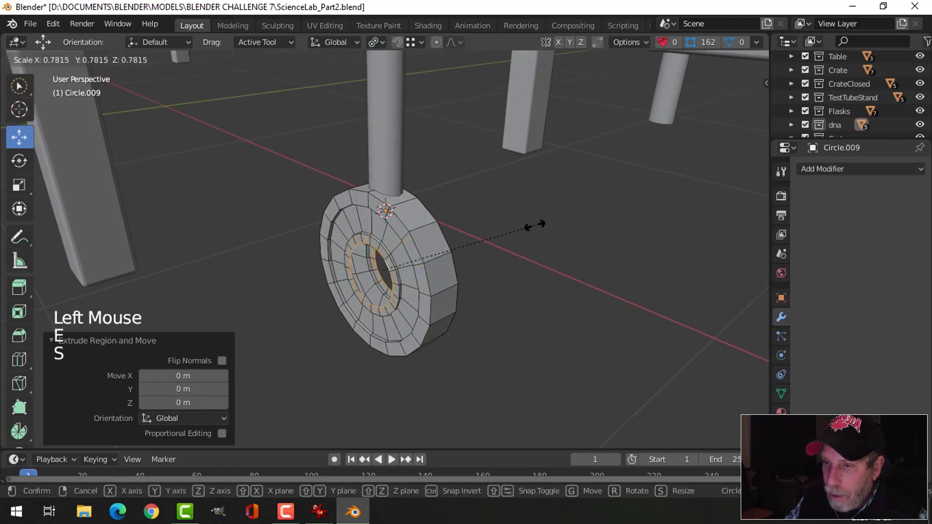
click(479, 228)
middle_drag(479, 228, 510, 210)
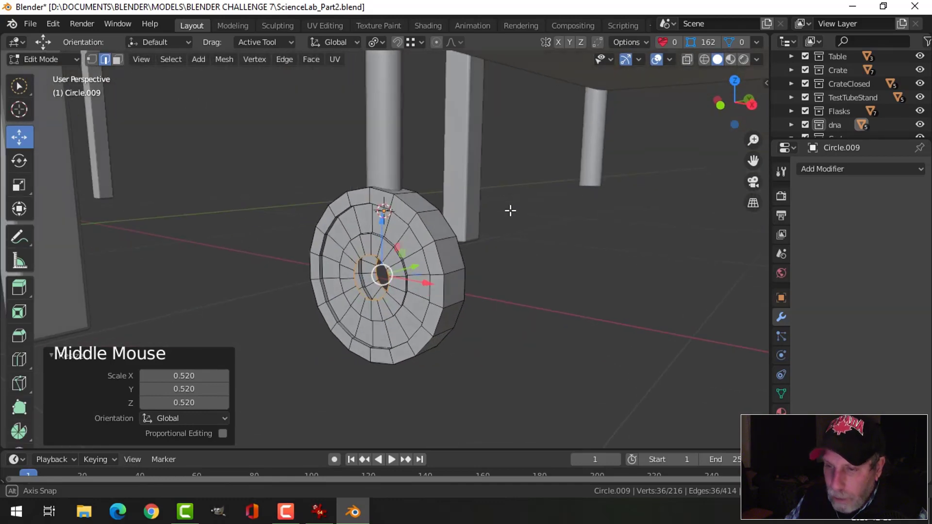
Bridge the two innermost edge loops to close the axle hole's wall, and return to Object Mode.
key(ctrl+e)
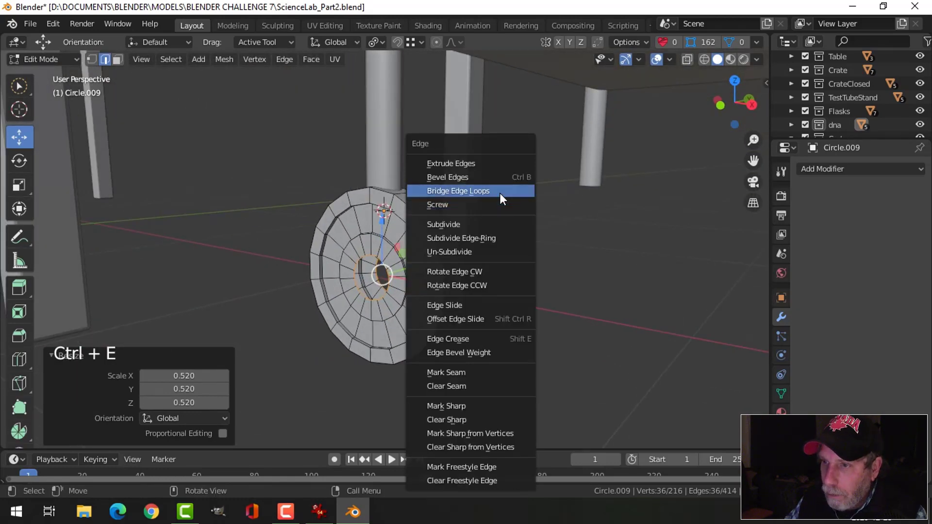
click(500, 191)
key(alt+a)
key(Tab)
key(alt+a)
middle_drag(407, 250, 447, 239)
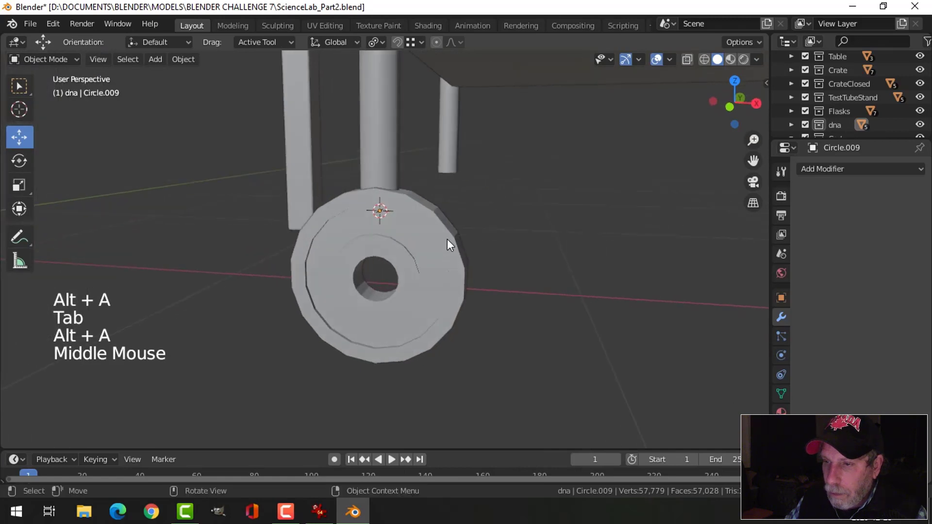
Give the wheel a level 1 subdivision surface and shade it smooth.
click(447, 238)
key(ctrl+1)
right_click(448, 238)
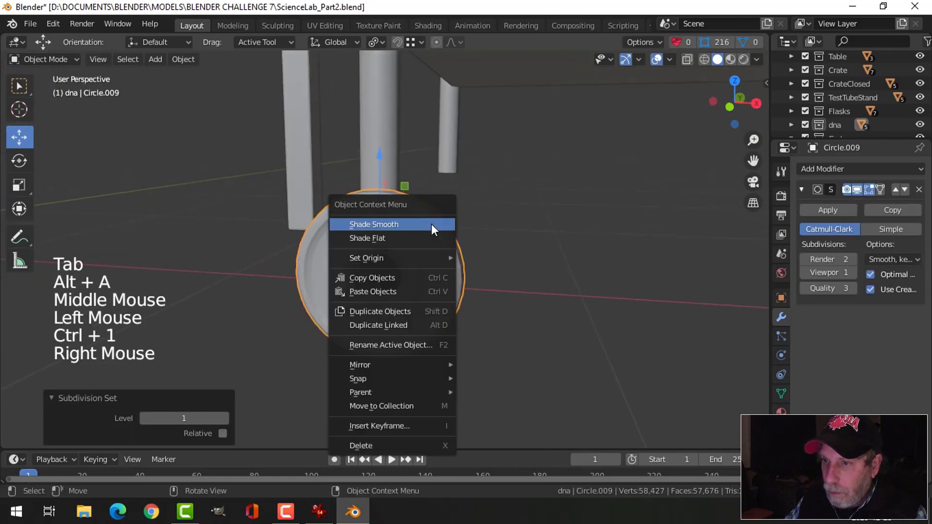
click(431, 223)
Add three circular loop cuts to the wheel's side face and hub, slid to factors of about 0.527, 0.628 and -0.268.
middle_drag(505, 246, 410, 232)
key(Tab)
key(alt+a)
key(ctrl+r)
click(411, 231)
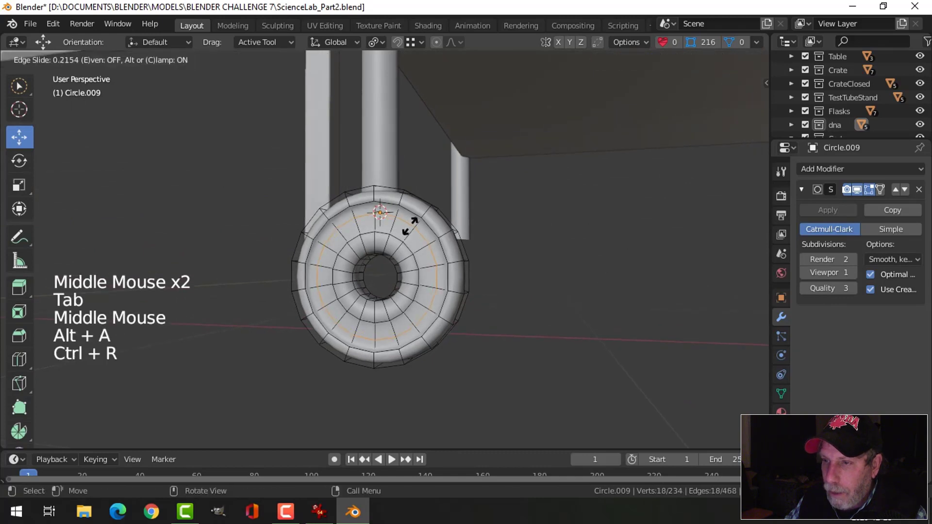
click(409, 220)
key(ctrl+r)
click(399, 246)
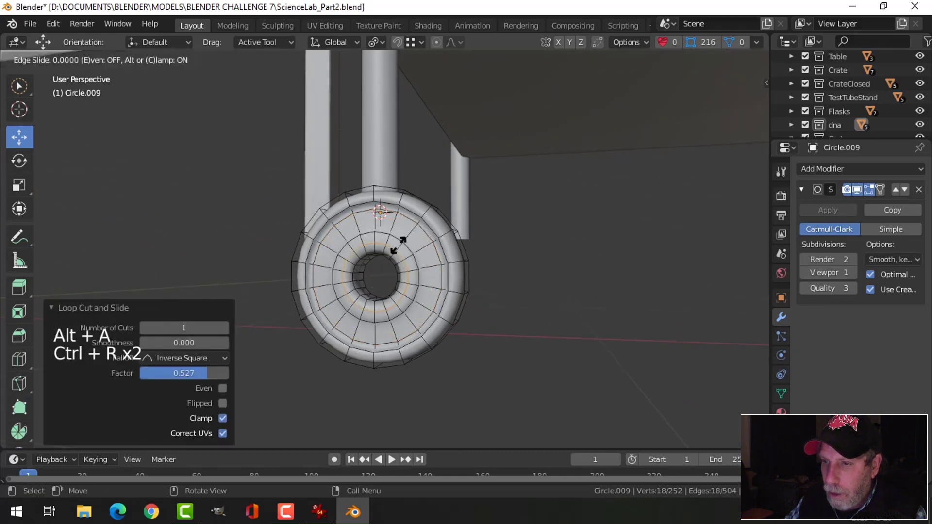
click(397, 235)
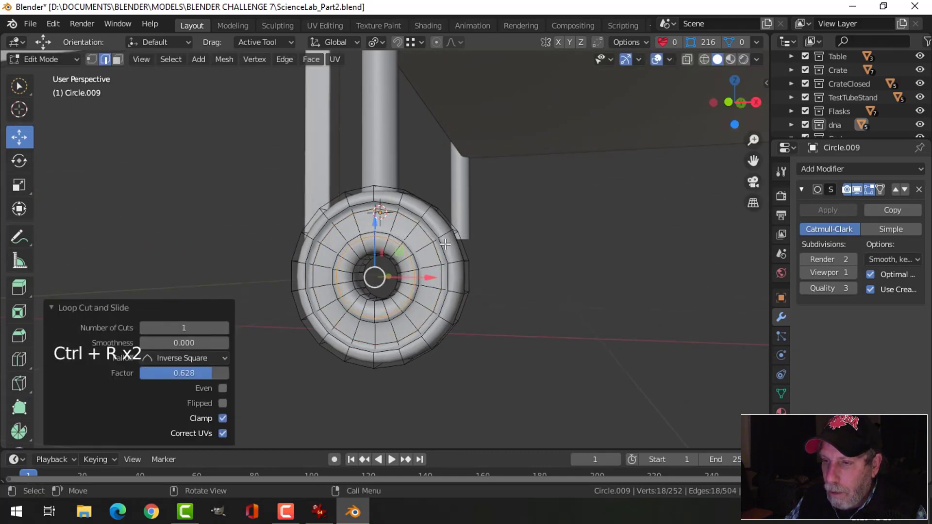
click(387, 249)
click(388, 249)
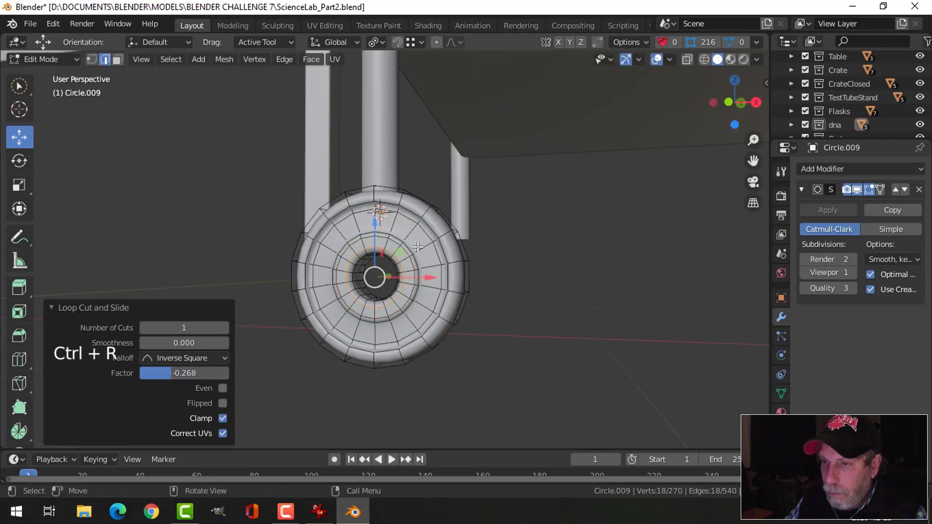
Examine the smoothed wheel beneath the cart leg from several angles and distances in Object Mode.
key(Tab)
scroll(421, 247, down, 3)
key(alt+a)
scroll(410, 251, down, 4)
middle_drag(409, 252, 439, 222)
scroll(480, 288, up, 4)
scroll(436, 273, up, 3)
scroll(438, 222, down, 1)
mouse_move(408, 264)
middle_down()
mouse_move(465, 279)
mouse_move(418, 267)
mouse_move(455, 260)
mouse_move(380, 245)
mouse_move(446, 271)
mouse_move(414, 271)
mouse_move(457, 261)
mouse_move(403, 251)
middle_up()
scroll(430, 272, down, 4)
scroll(422, 258, down, 2)
scroll(415, 271, up, 3)
scroll(402, 251, up, 2)
Widen the tread by scaling the wheel's entire mesh up along Y.
click(429, 243)
middle_drag(443, 265, 423, 258)
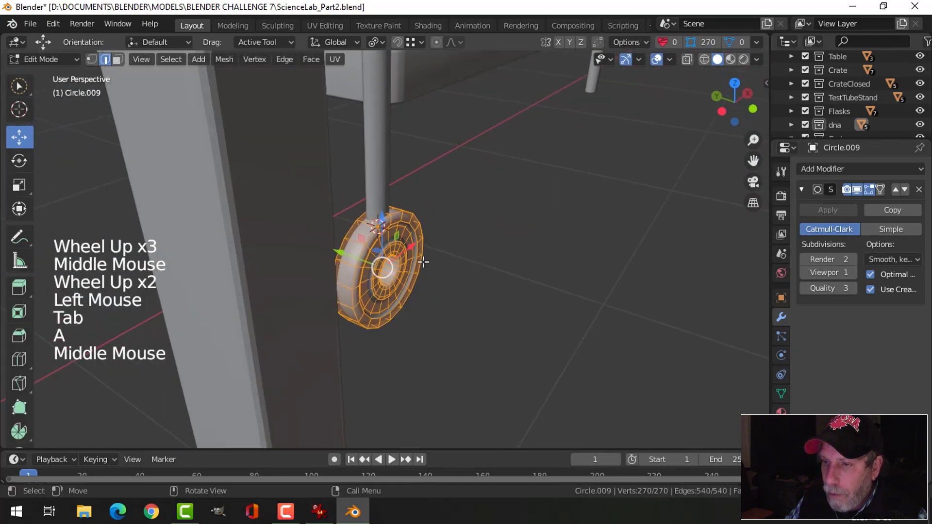
scroll(430, 257, up, 2)
key(s)
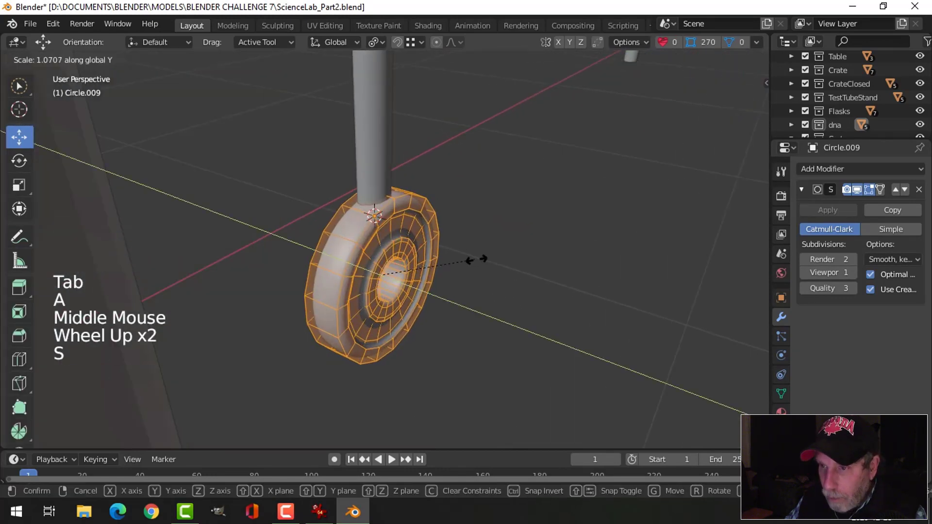
click(497, 256)
key(Tab)
scroll(499, 253, down, 3)
key(alt+a)
middle_drag(499, 254, 388, 247)
scroll(425, 249, down, 2)
scroll(389, 245, up, 2)
Readjust the width of the caster wheel by scaling its full mesh along Y once more.
click(387, 245)
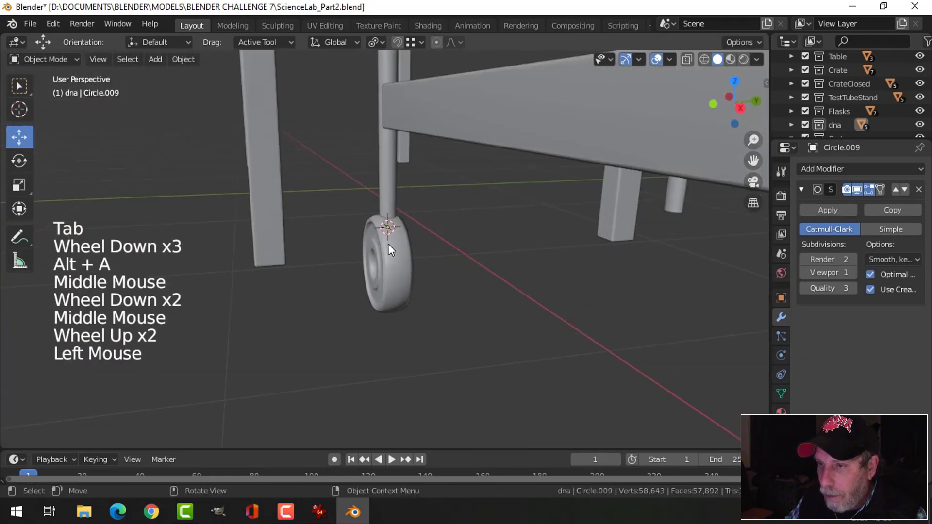
key(Tab)
key(a)
middle_drag(458, 249, 434, 244)
mouse_move(522, 246)
middle_down()
mouse_move(475, 260)
mouse_move(509, 255)
middle_up()
key(s)
key(y)
click(508, 245)
key(Tab)
In front view, lower the wheel about 0.018 m in Z so that it rests on the floor line.
scroll(509, 256, down, 3)
key(alt+a)
key(KP_1)
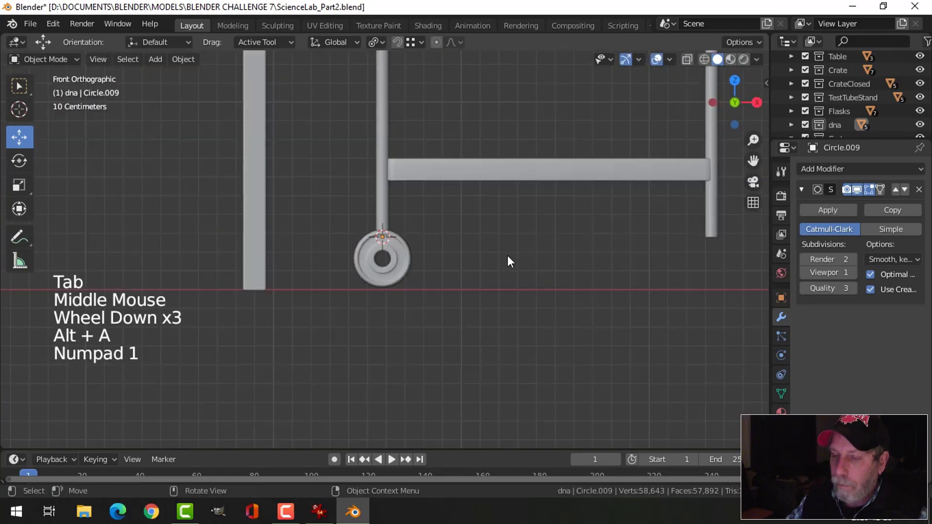
click(389, 247)
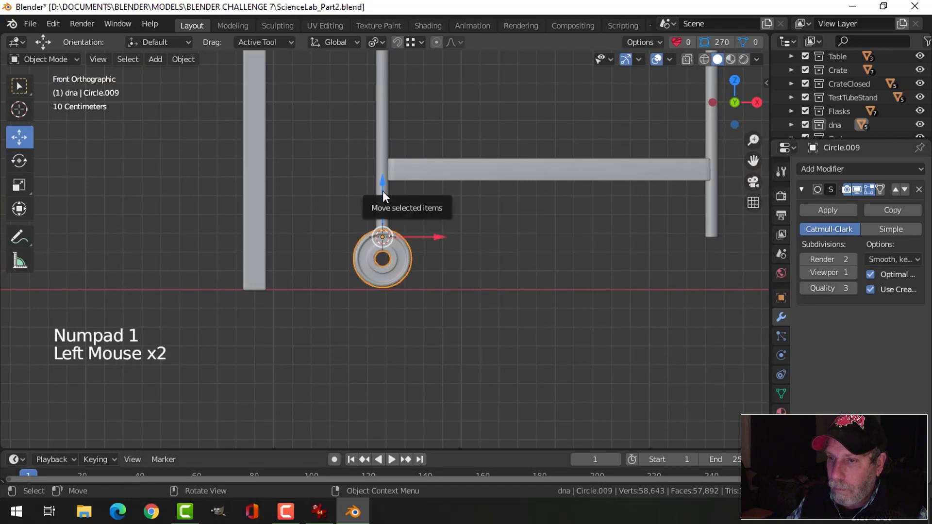
drag(383, 191, 382, 198)
scroll(442, 221, up, 3)
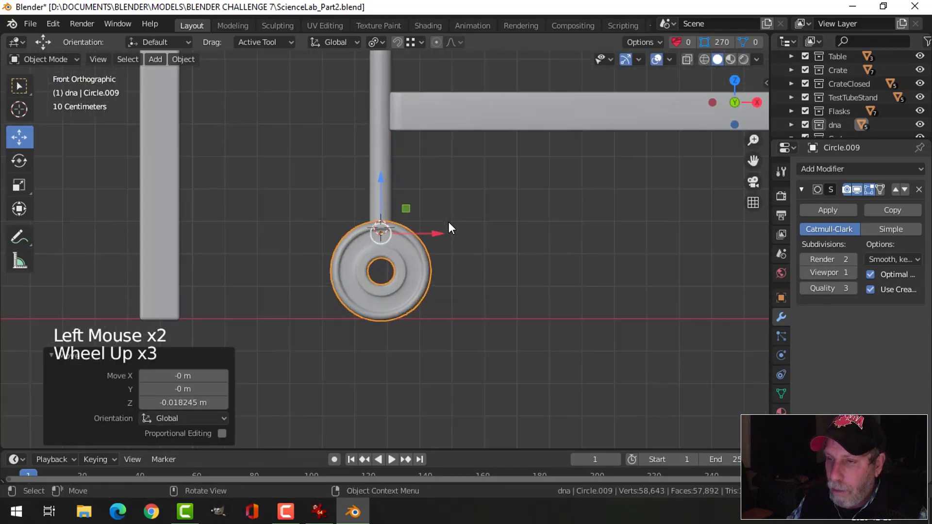
Select both tubular leg frames in front view and open them together in Edit Mode.
click(386, 196)
scroll(467, 214, down, 1)
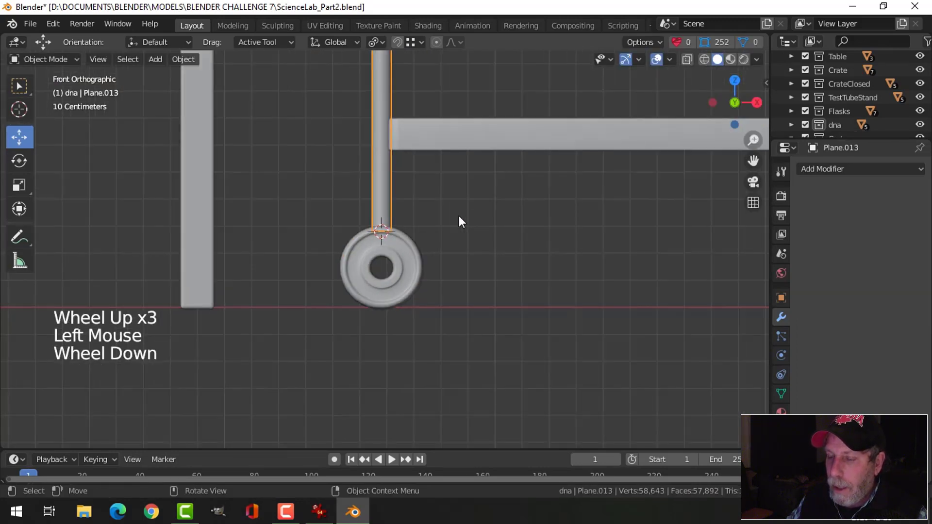
scroll(459, 216, down, 2)
scroll(456, 215, up, 3)
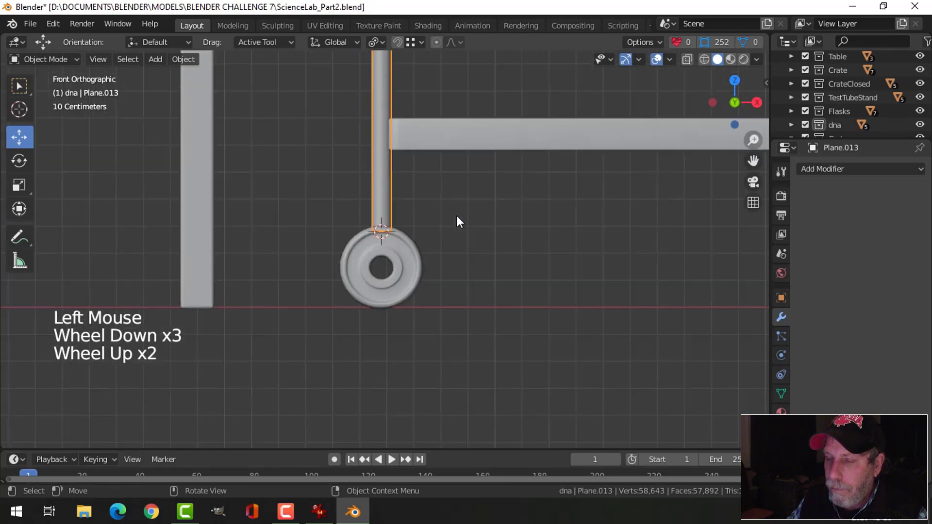
scroll(455, 215, down, 4)
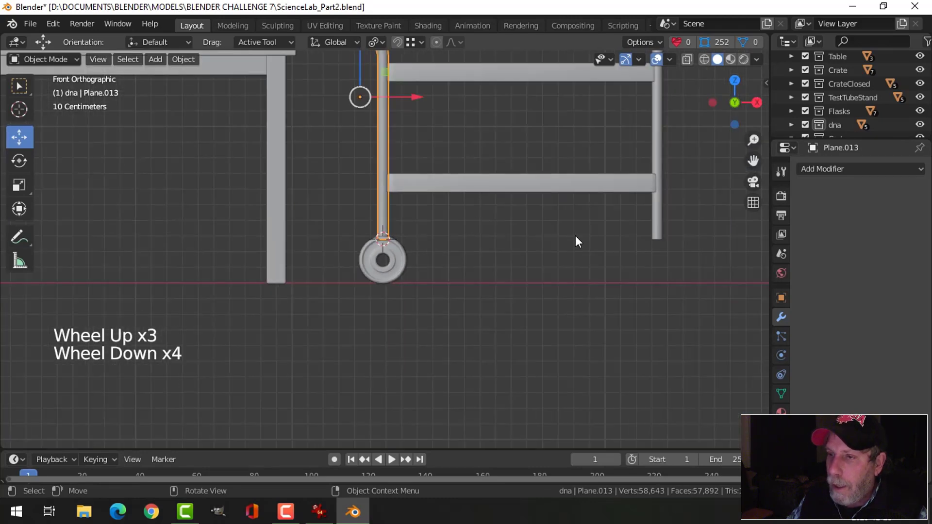
scroll(568, 241, down, 3)
scroll(438, 242, up, 4)
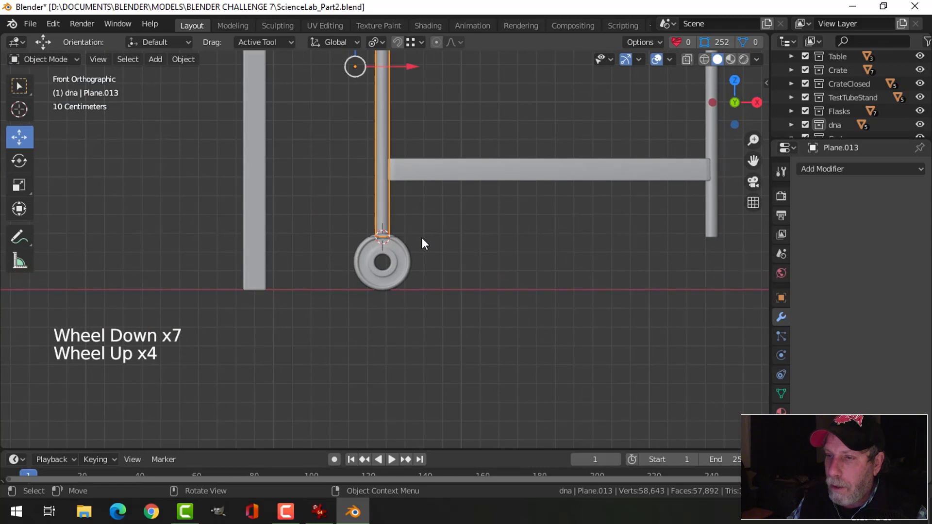
key(Tab)
key(Tab)
shift+click(691, 229)
key(Tab)
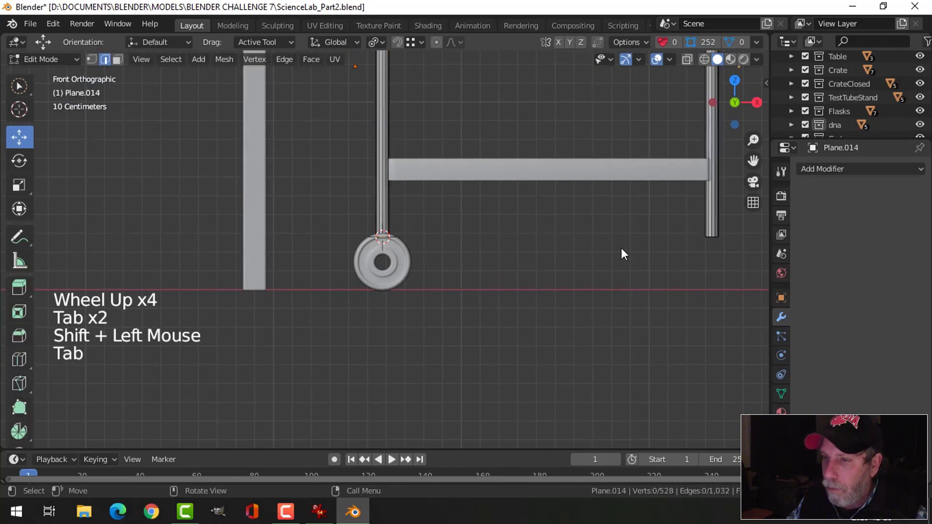
Shorten the cart legs by box-selecting their lower ends in wireframe and raising them about 0.157 m in Z.
key(a)
key(z)
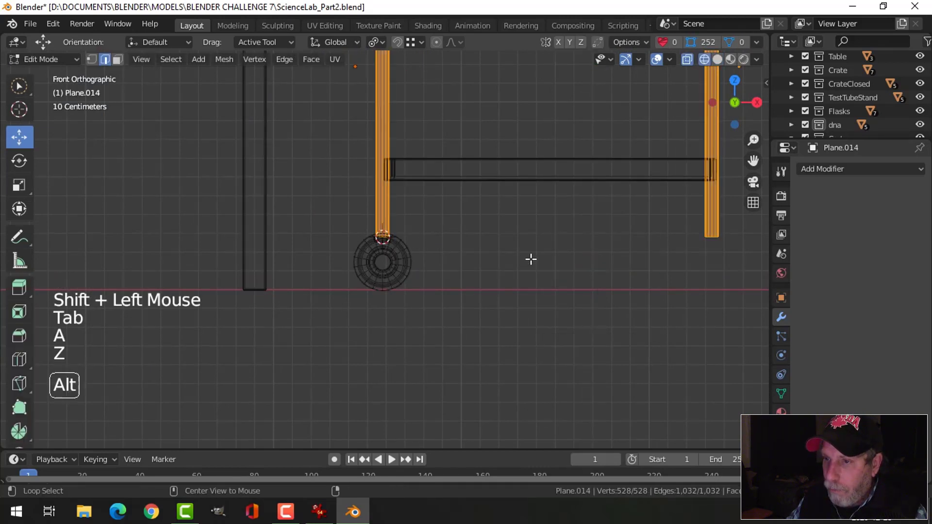
key(alt+a)
key(b)
drag(320, 210, 730, 274)
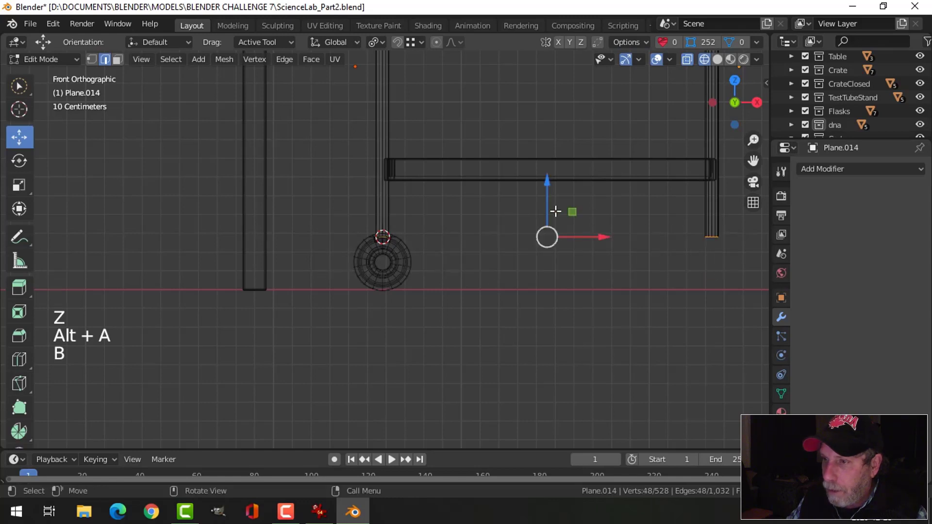
drag(547, 206, 548, 176)
Leave Edit Mode on the legs, select the collar at the top of the caster wheel and set its origin to geometry.
scroll(478, 223, up, 3)
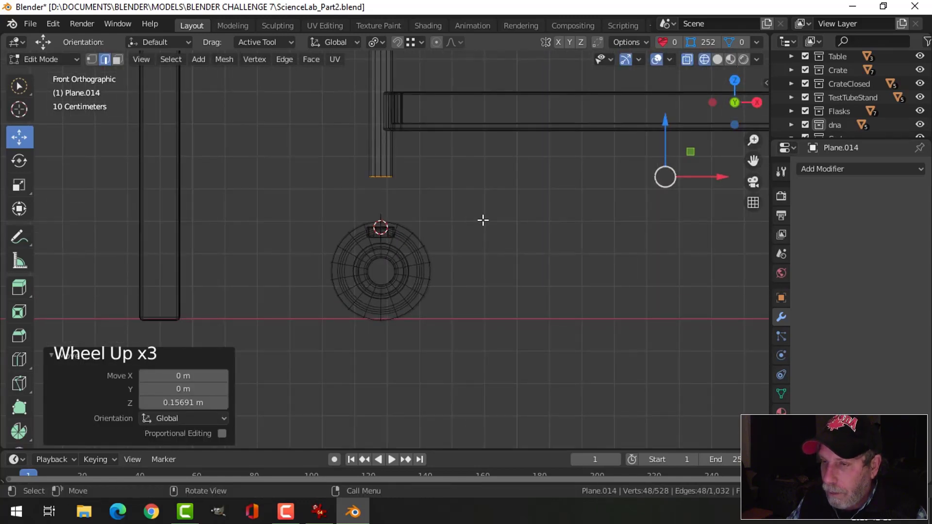
key(alt+a)
key(b)
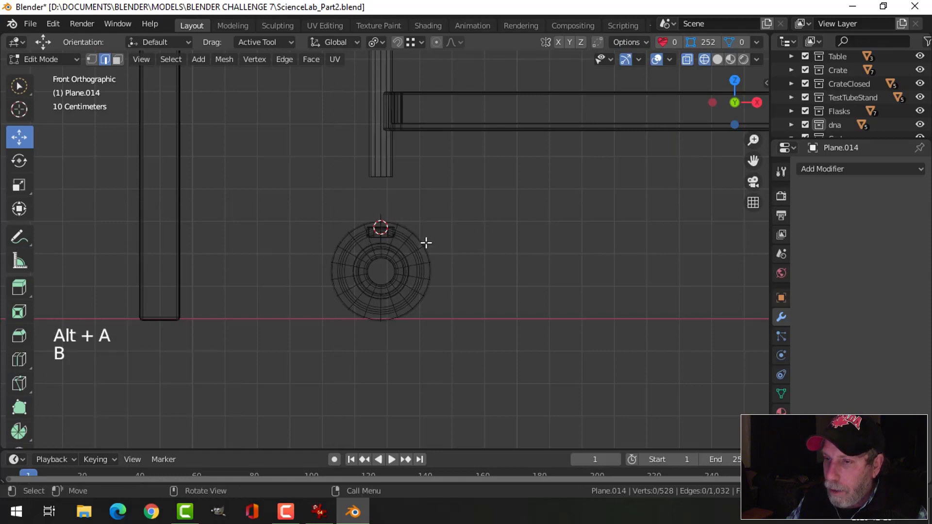
key(Tab)
click(396, 235)
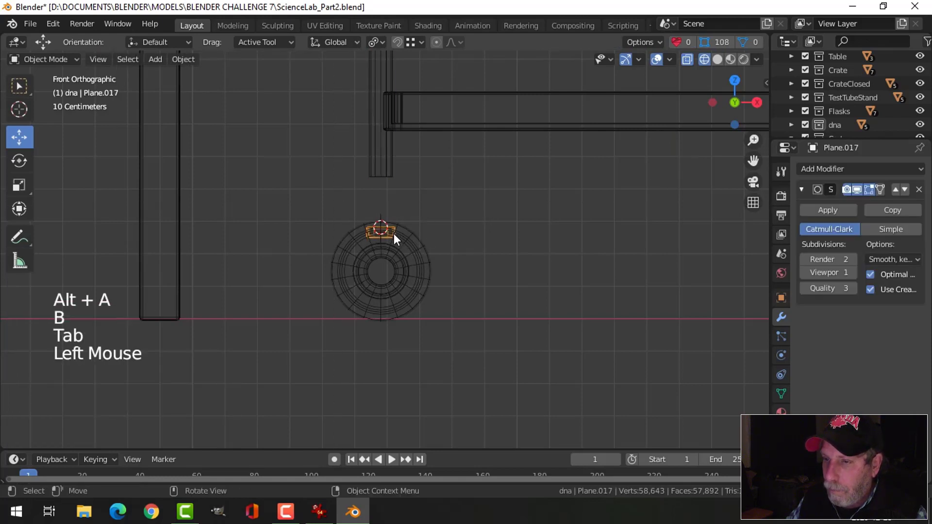
scroll(506, 251, down, 3)
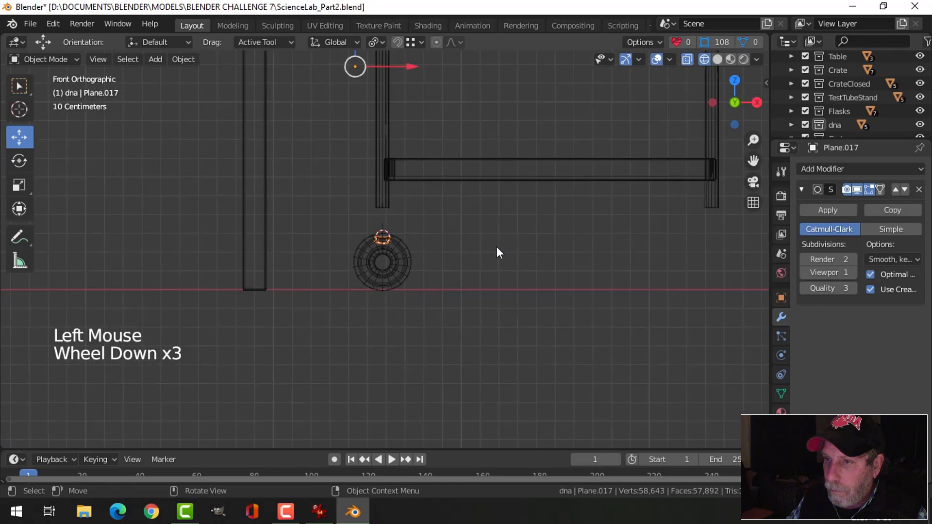
click(198, 62)
mouse_move(218, 85)
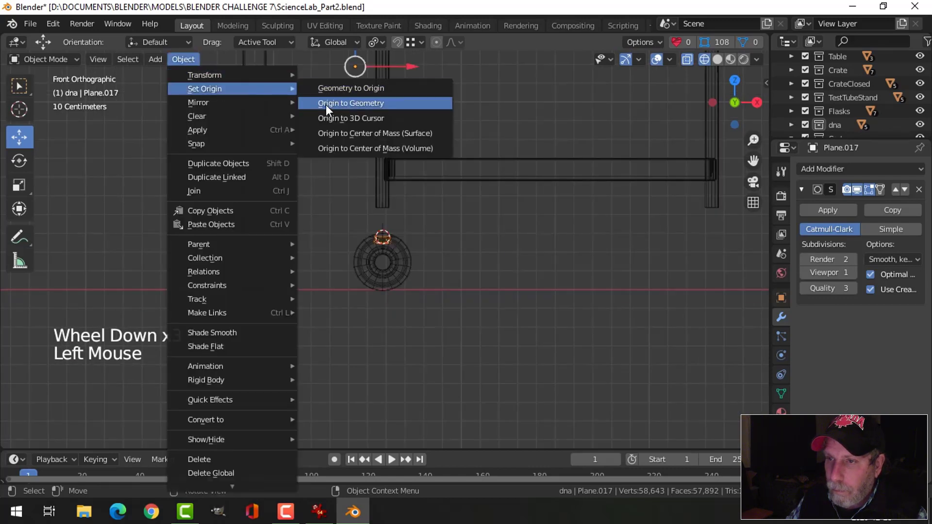
click(325, 104)
Raise the collar about 0.16 m in Z so it fits on the lower end of the shortened leg.
scroll(433, 225, up, 3)
drag(380, 185, 391, 128)
scroll(427, 215, down, 2)
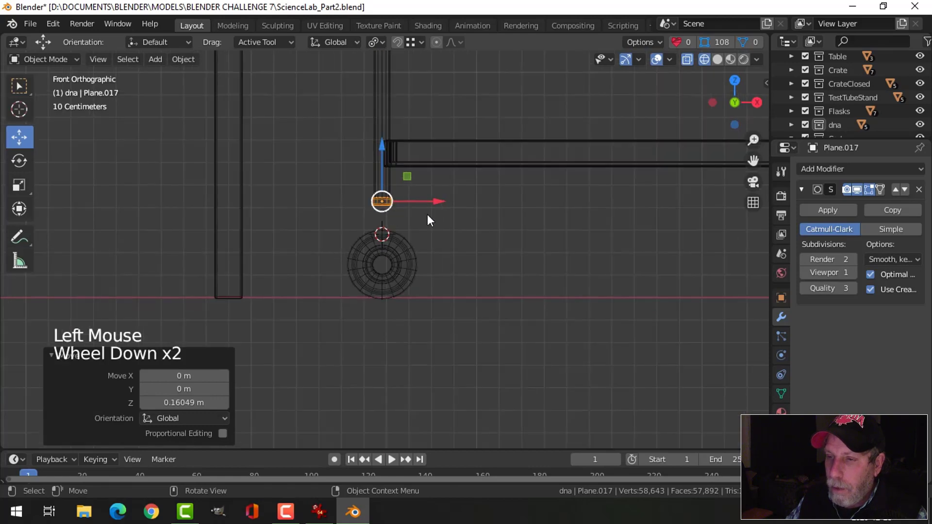
Add a mesh plane at the top of the wheel and scale it in Edit Mode to about 0.11.
key(shift+a)
mouse_move(403, 211)
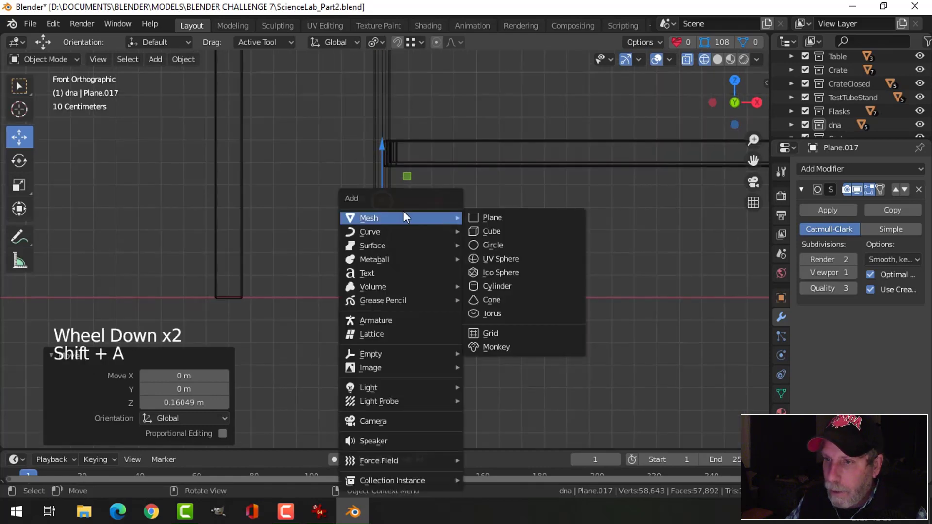
click(485, 215)
scroll(484, 223, down, 3)
middle_drag(485, 223, 539, 302)
key(Tab)
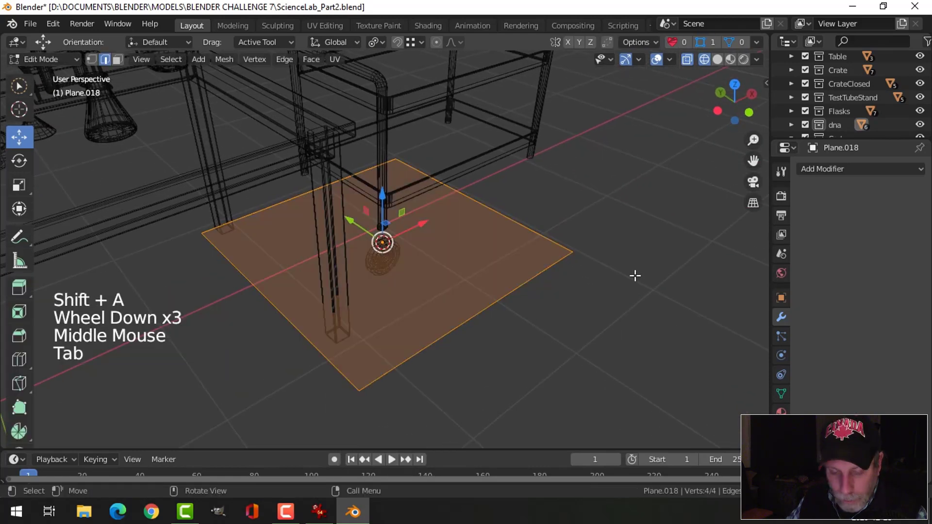
key(s)
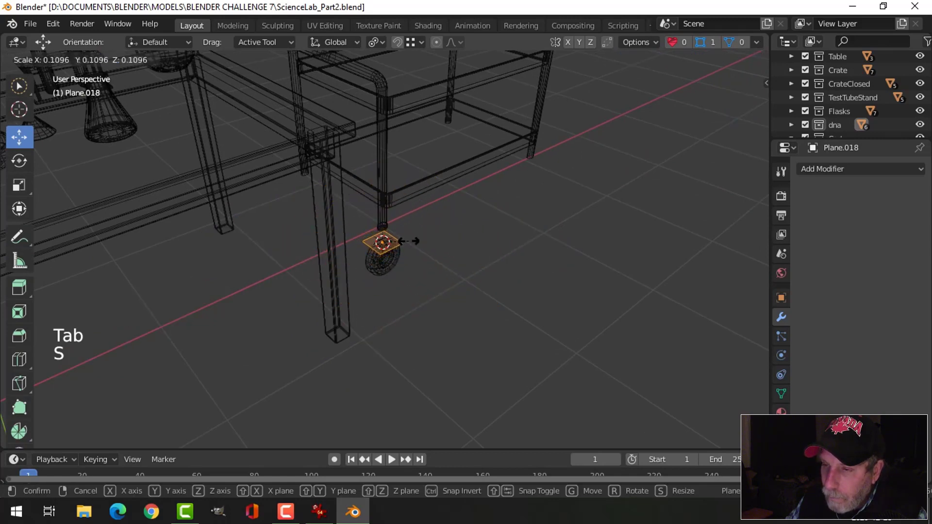
click(409, 241)
Narrow the plane along Y to about 0.49 and check its fit over the wheel from above.
key(KP_Decimal)
scroll(476, 233, down, 5)
middle_drag(476, 233, 561, 251)
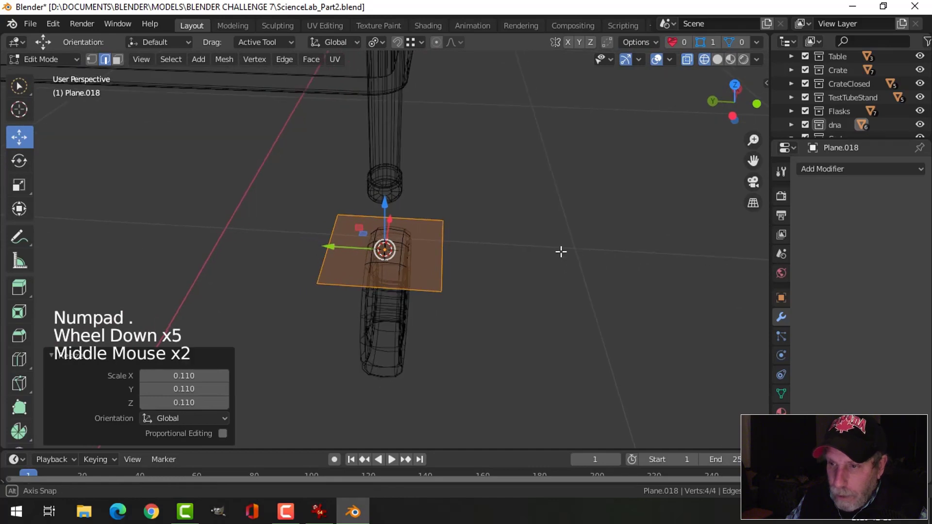
key(s)
key(y)
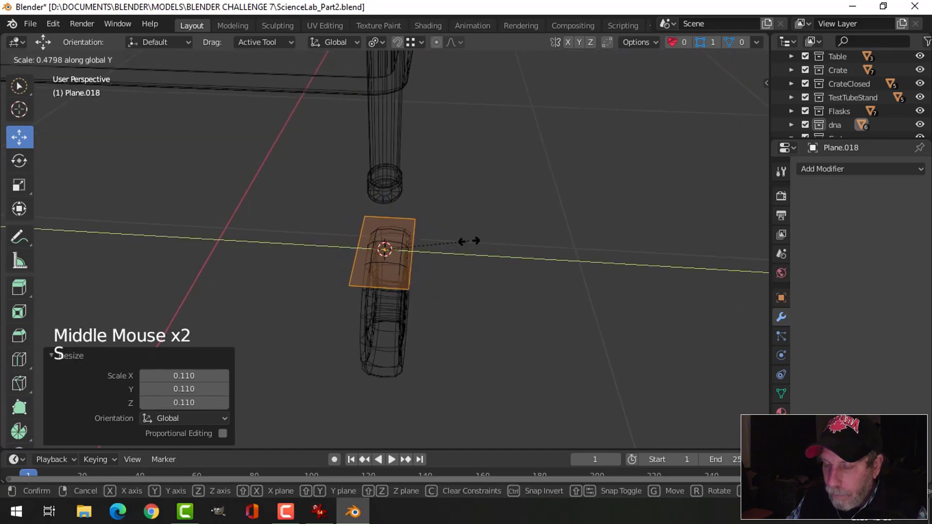
click(471, 242)
middle_drag(471, 242, 315, 245)
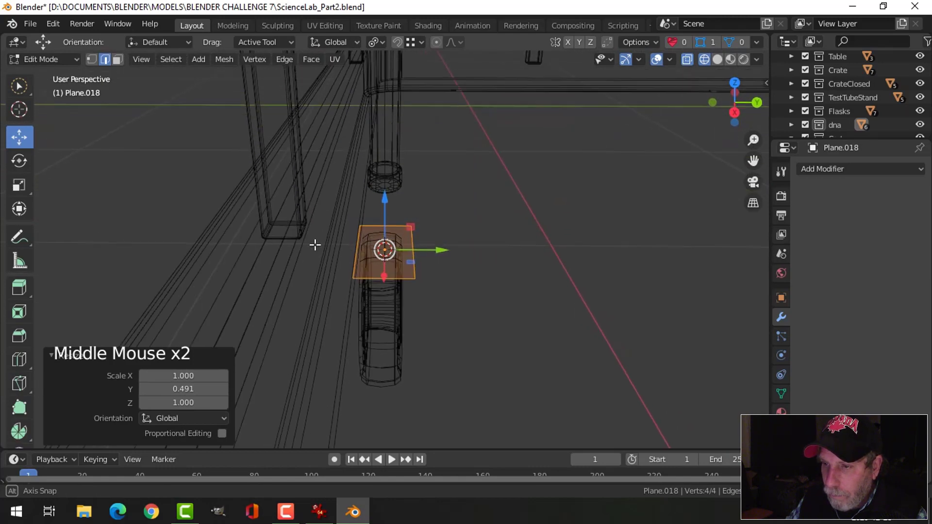
key(KP_7)
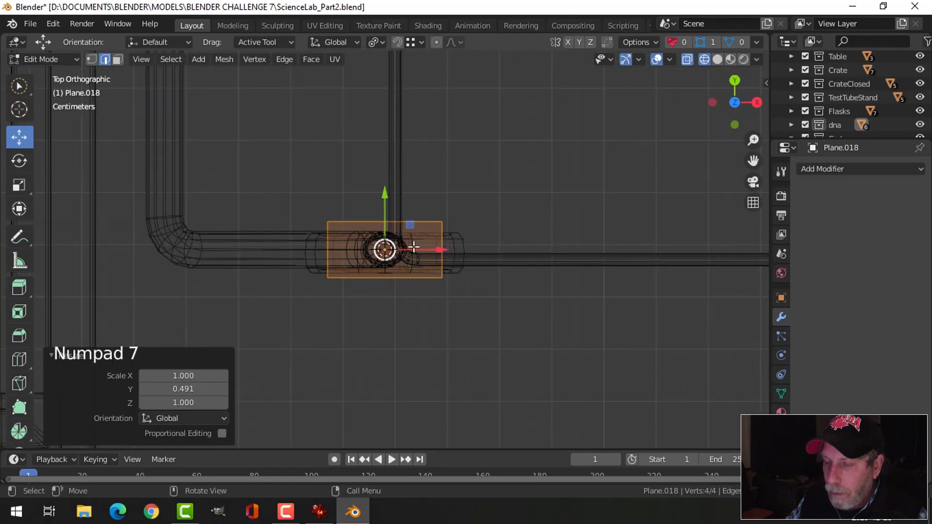
scroll(447, 260, up, 6)
scroll(447, 261, down, 4)
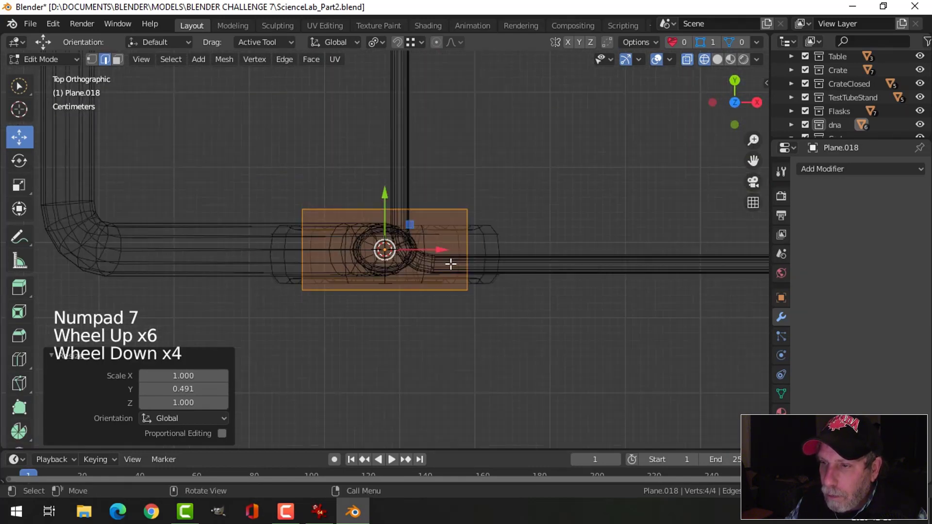
scroll(453, 264, up, 2)
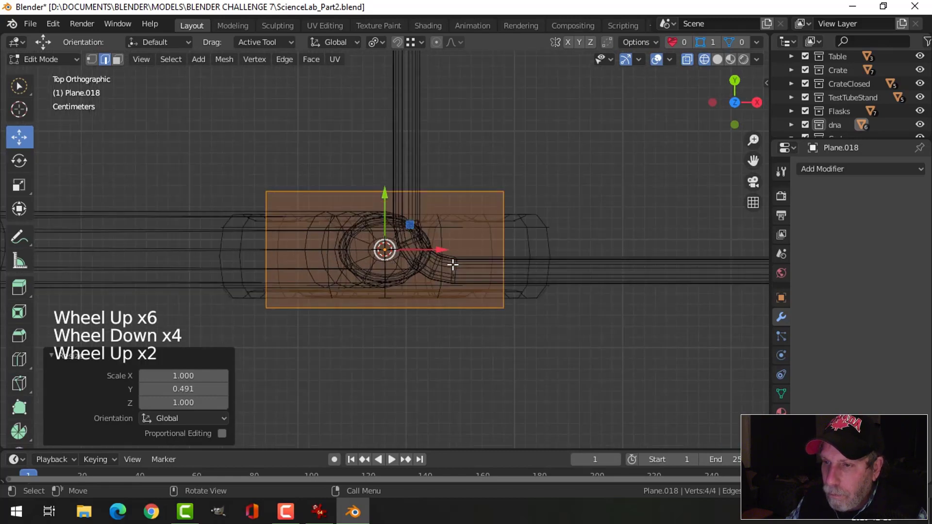
scroll(452, 264, down, 3)
Extrude the plane's two long edges and lower them about 0.128 m in Z to form the bracket's side plates.
middle_drag(509, 311, 320, 224)
mouse_move(408, 243)
middle_down()
mouse_move(418, 235)
mouse_move(420, 258)
mouse_move(410, 262)
middle_up()
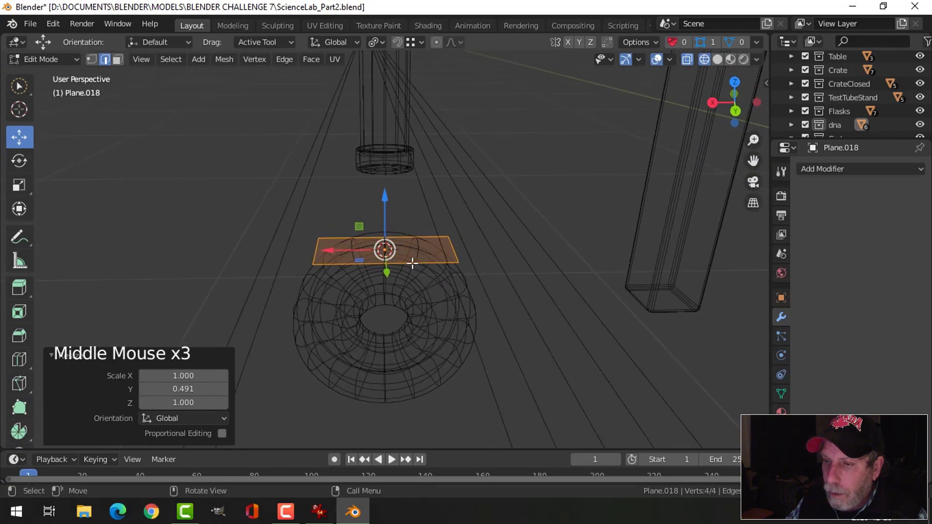
click(461, 261)
shift+click(413, 236)
middle_drag(474, 269, 500, 277)
key(e)
click(389, 210)
drag(388, 209, 384, 280)
Switch to solid shading and lower the side plates' bottom edges about another 0.078 m in Z.
key(z)
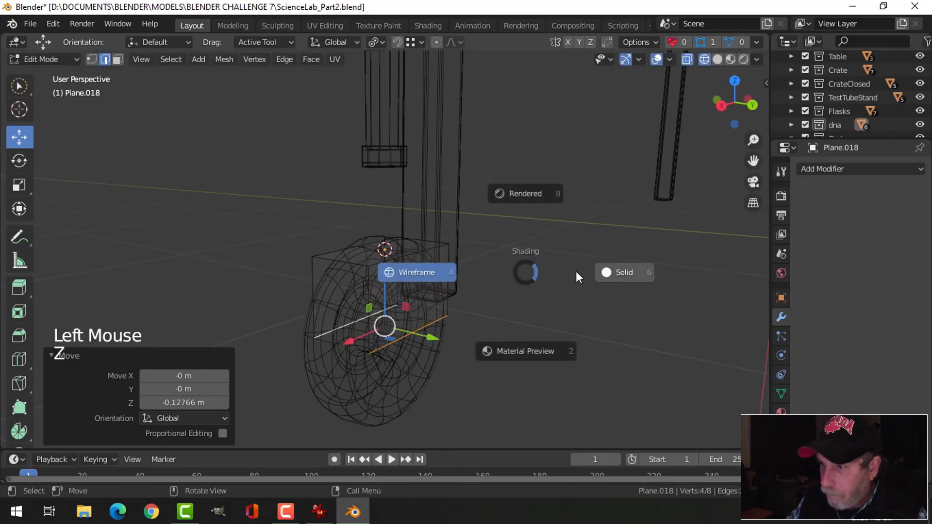
mouse_move(607, 281)
middle_down()
mouse_move(485, 277)
mouse_move(491, 307)
mouse_move(380, 289)
middle_up()
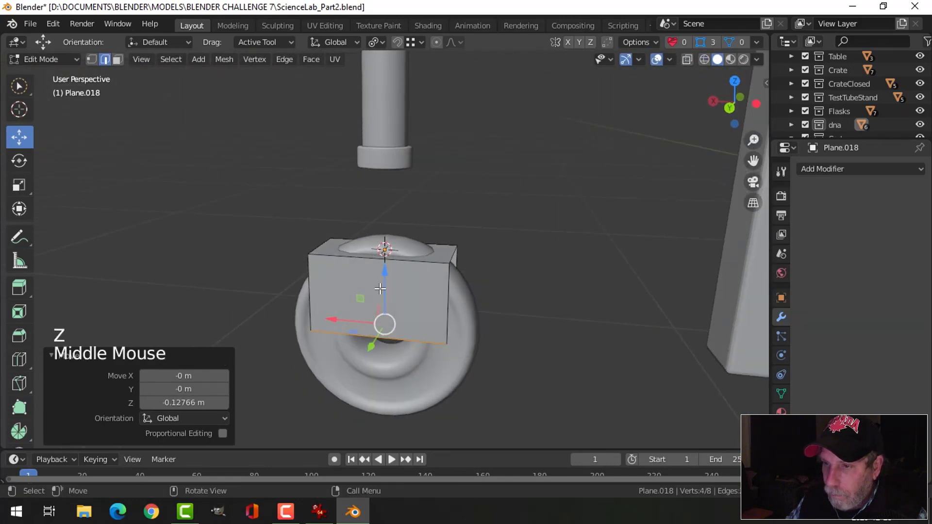
drag(384, 274, 384, 287)
drag(380, 320, 379, 320)
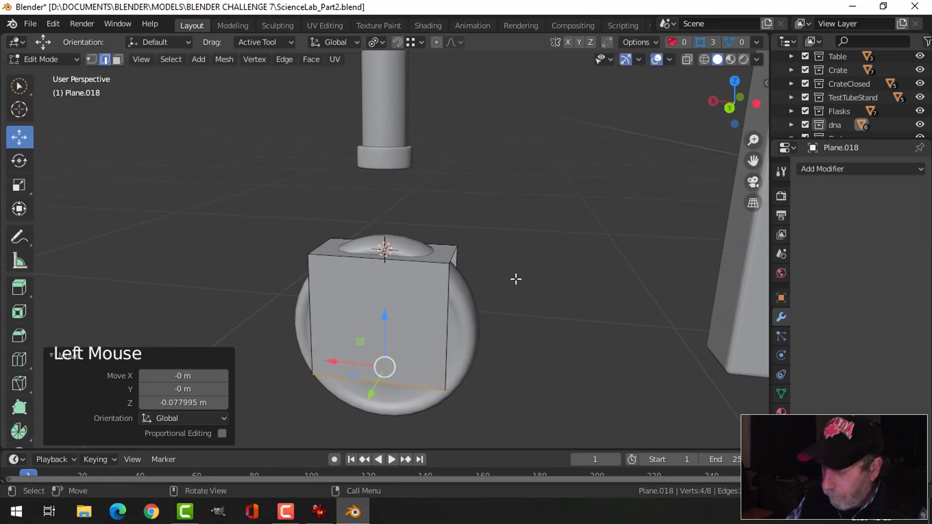
Taper the bracket's side plates in front view by scaling their bottom edges inward along X.
key(KP_1)
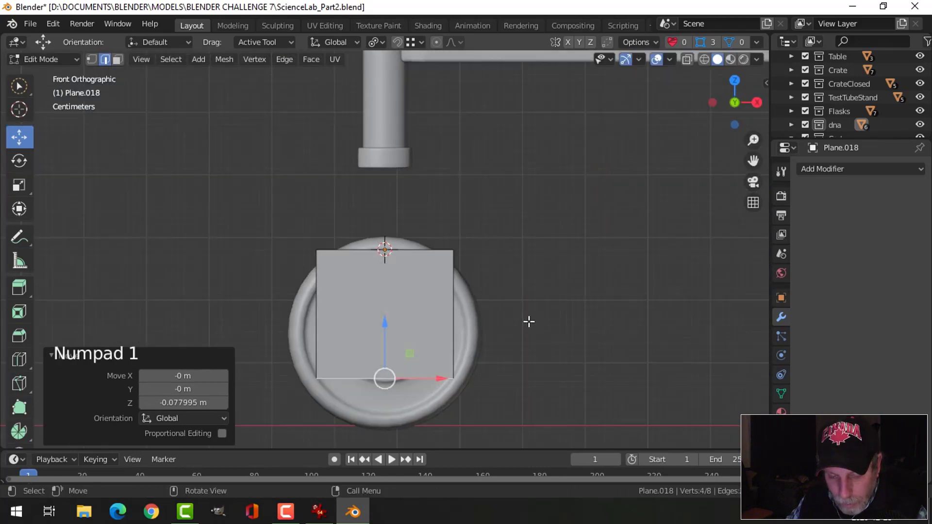
key(s)
key(x)
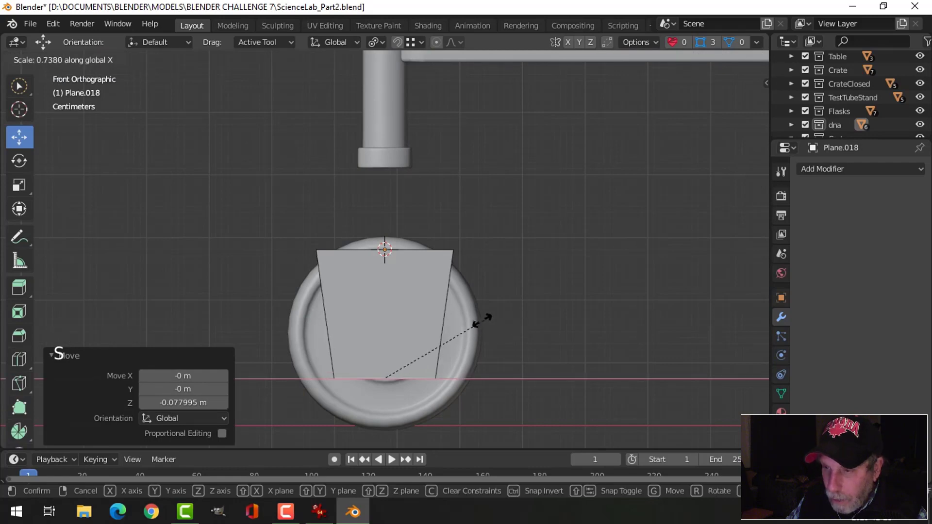
click(427, 330)
Select the bracket's top face and raise it about 0.035 m in Z to clear the wheel.
middle_drag(428, 330, 422, 301)
key(alt+a)
key(3)
click(427, 252)
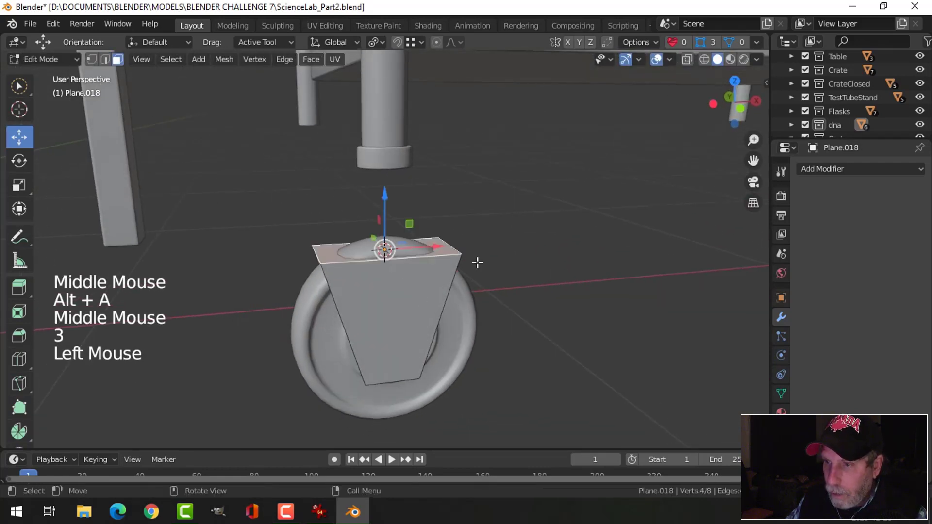
middle_drag(476, 262, 452, 249)
drag(387, 215, 385, 193)
middle_drag(385, 193, 596, 264)
scroll(596, 264, down, 5)
scroll(616, 270, up, 5)
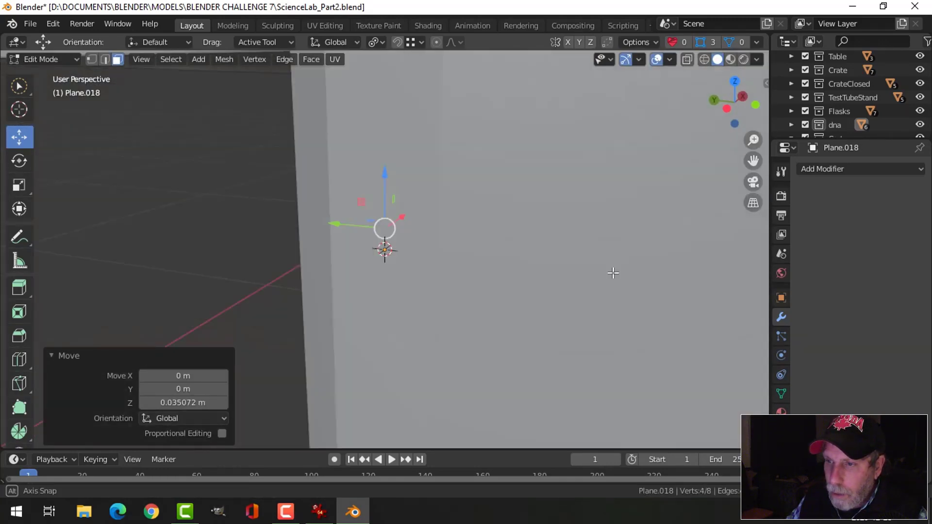
scroll(611, 272, down, 5)
scroll(616, 264, up, 5)
scroll(589, 270, down, 2)
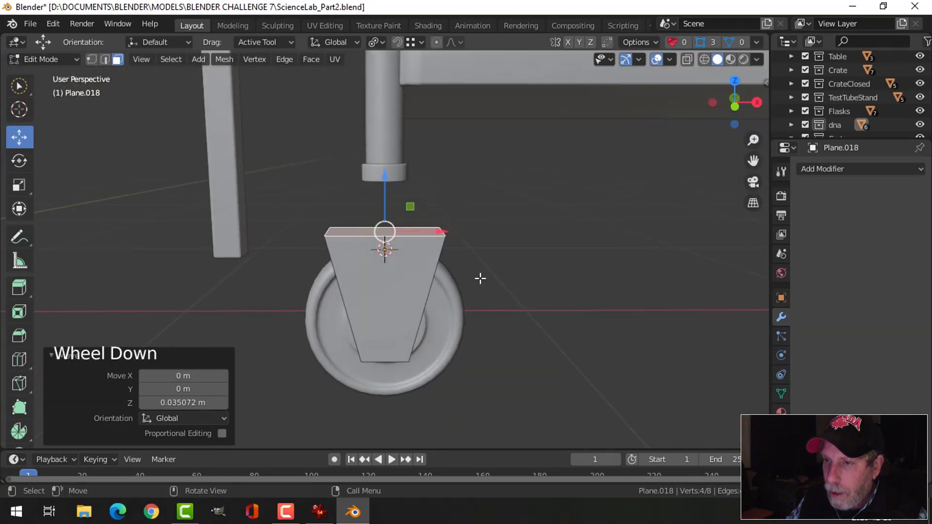
Clear the selection, return the bracket to Object Mode and save the file.
middle_drag(481, 277, 510, 308)
click(384, 195)
key(alt+a)
scroll(464, 286, down, 2)
key(Tab)
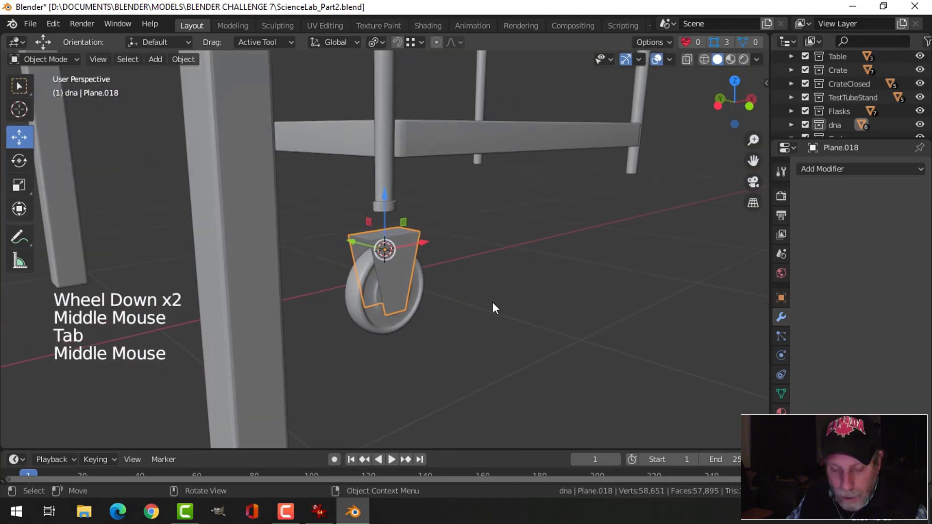
key(ctrl+s)
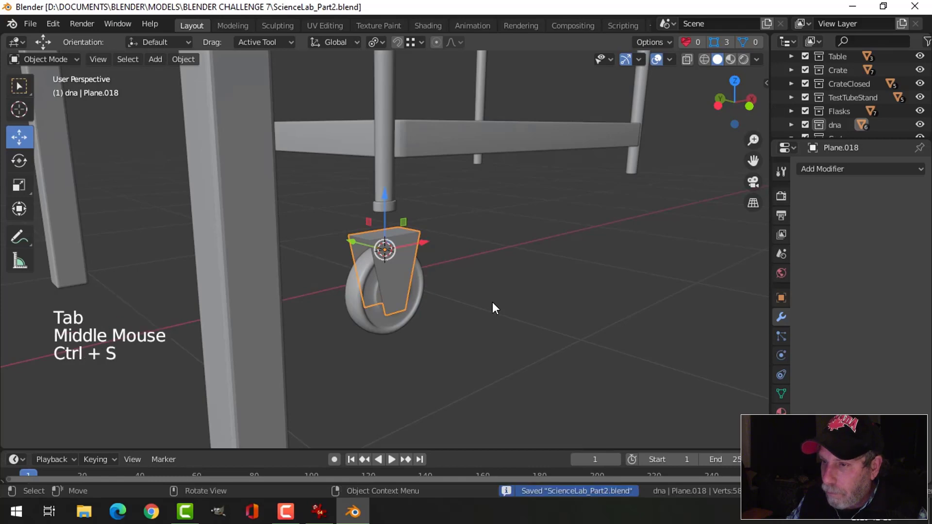
Thicken the bracket with a Solidify modifier of 0.01 m thickness and apply it.
click(820, 169)
click(651, 381)
scroll(583, 296, up, 2)
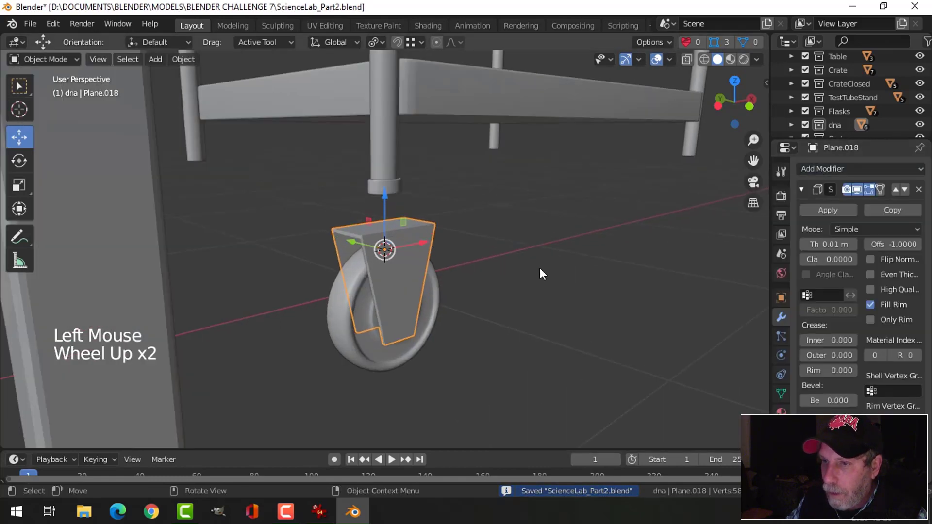
middle_drag(540, 267, 432, 261)
scroll(432, 262, up, 3)
click(825, 209)
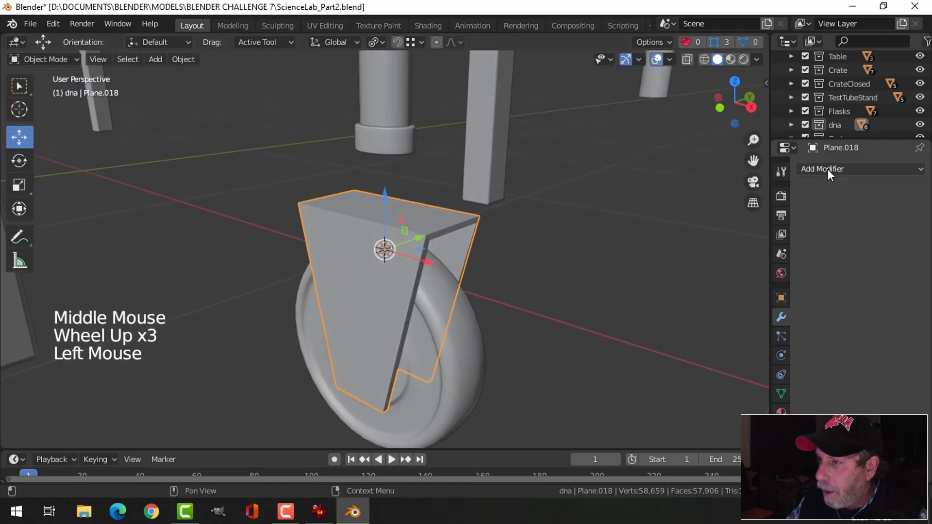
Add a Bevel modifier to the bracket with 3 segments, a 0.02 m offset and the Angle limit method.
click(827, 169)
click(677, 214)
scroll(555, 254, up, 2)
middle_drag(556, 254, 573, 258)
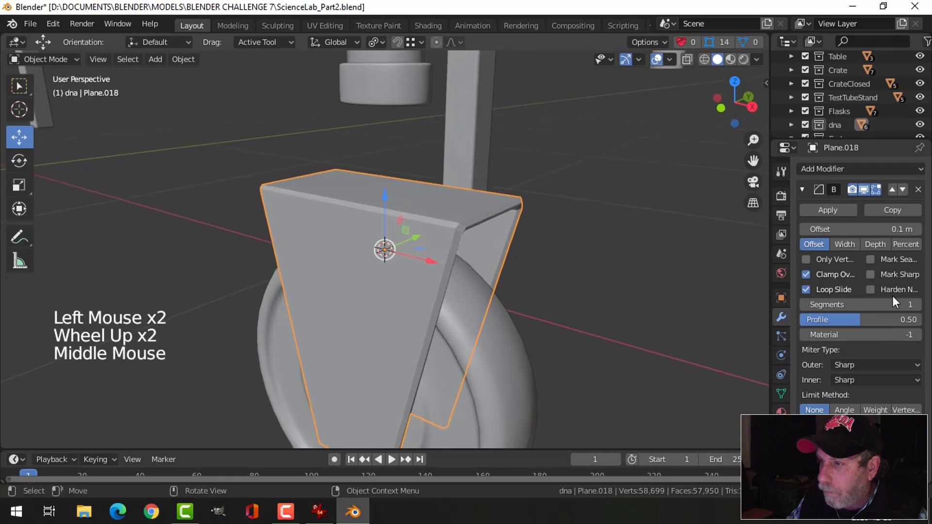
click(916, 303)
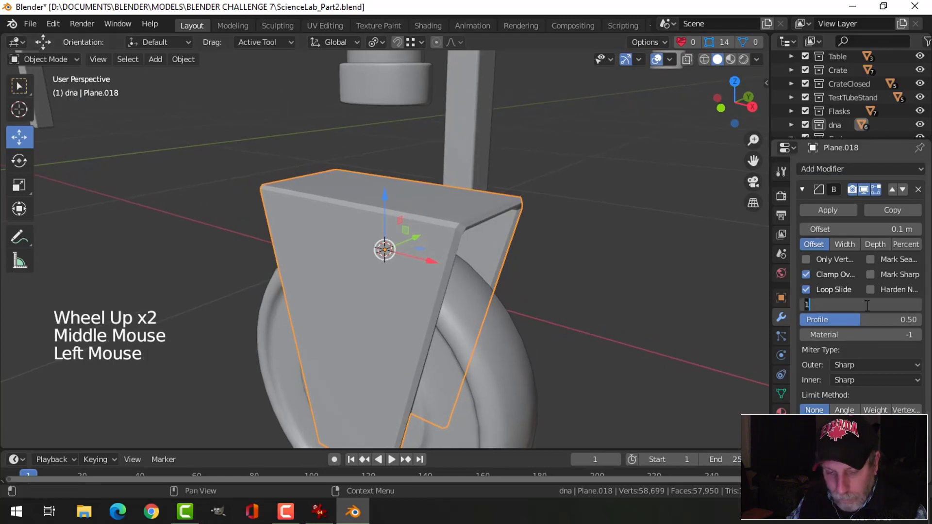
text(3)
key(Return)
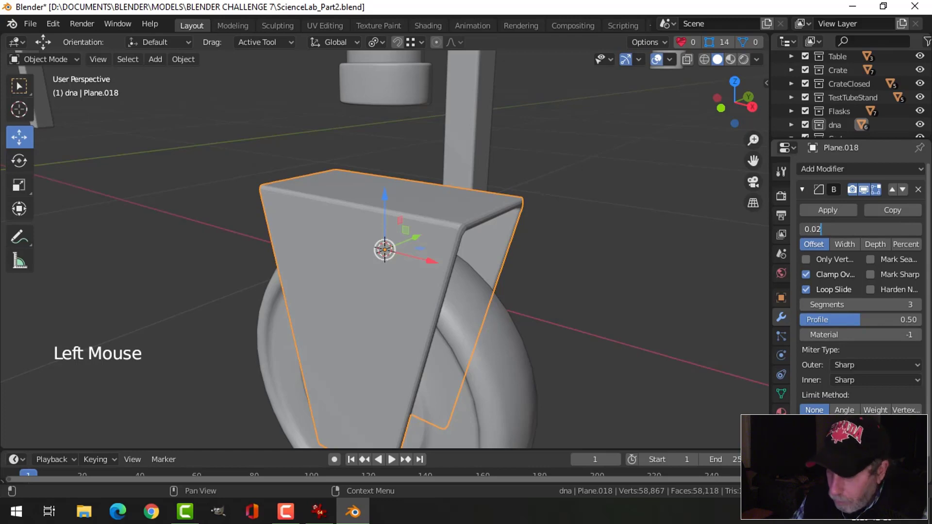
right_click(424, 212)
key(alt+a)
Raise the bracket in right view toward the leg's collar, then select the wheel beneath it.
middle_drag(543, 247, 486, 248)
scroll(441, 265, down, 2)
middle_drag(486, 248, 620, 266)
scroll(510, 270, down, 3)
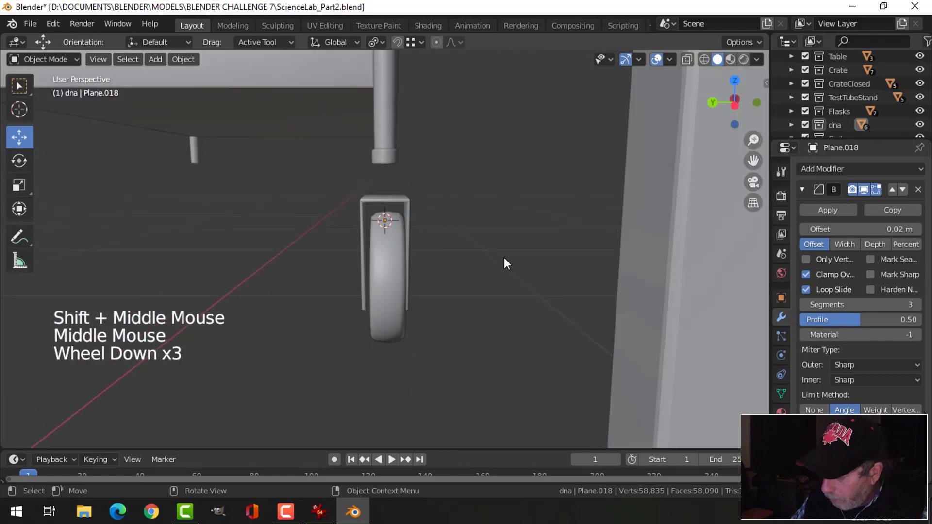
key(KP_3)
scroll(440, 274, up, 3)
scroll(454, 271, down, 2)
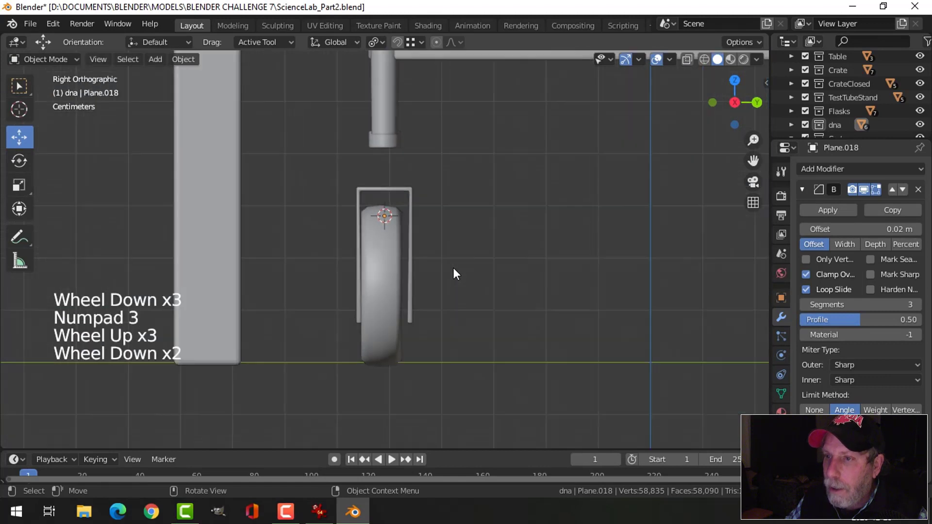
click(389, 190)
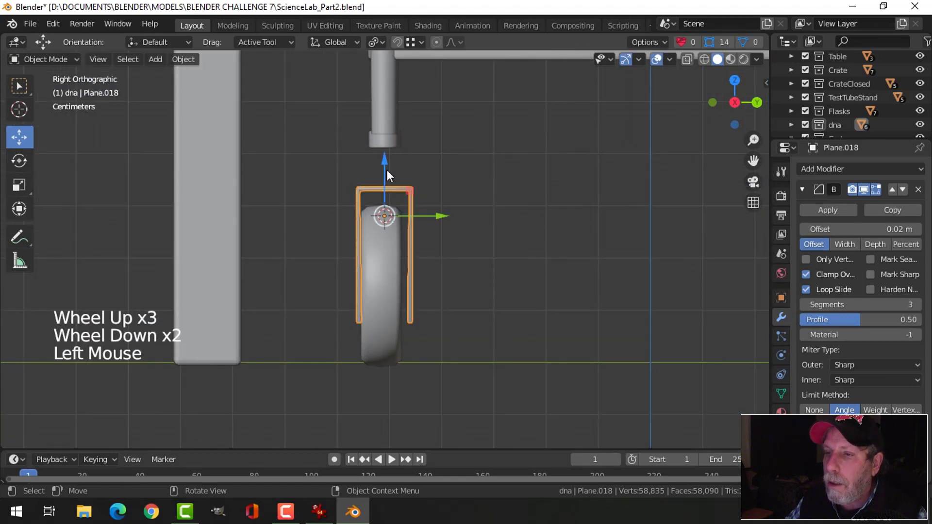
mouse_move(386, 166)
mouse_down()
mouse_move(392, 138)
mouse_move(392, 152)
mouse_up()
click(391, 214)
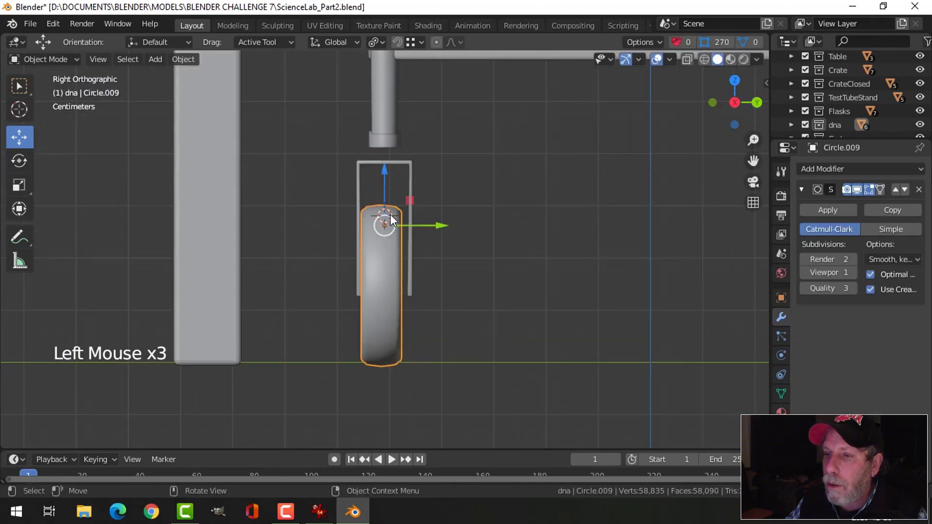
Raise the wheel into the fork bracket, centre it between the bracket's sides and adjust its height to sit below the top plate.
drag(383, 188, 385, 125)
drag(436, 164, 443, 164)
key(alt+a)
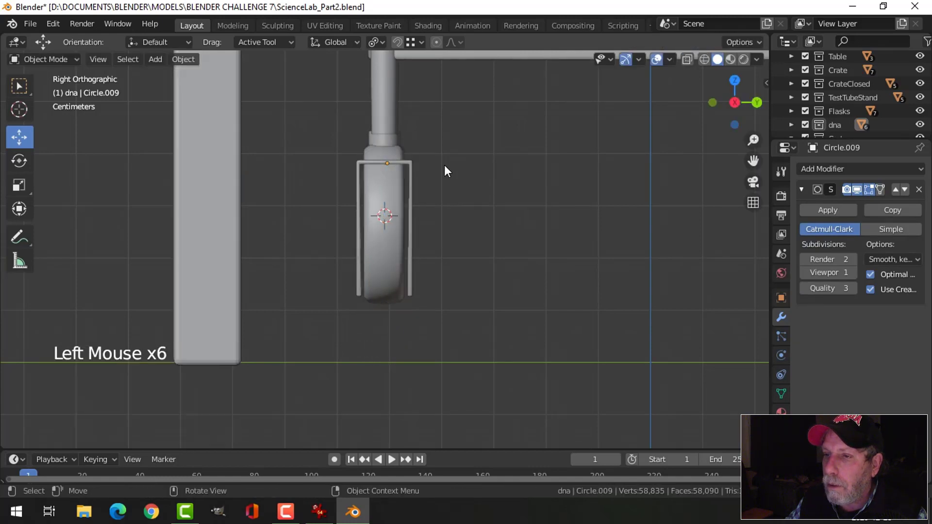
scroll(449, 181, down, 2)
click(388, 183)
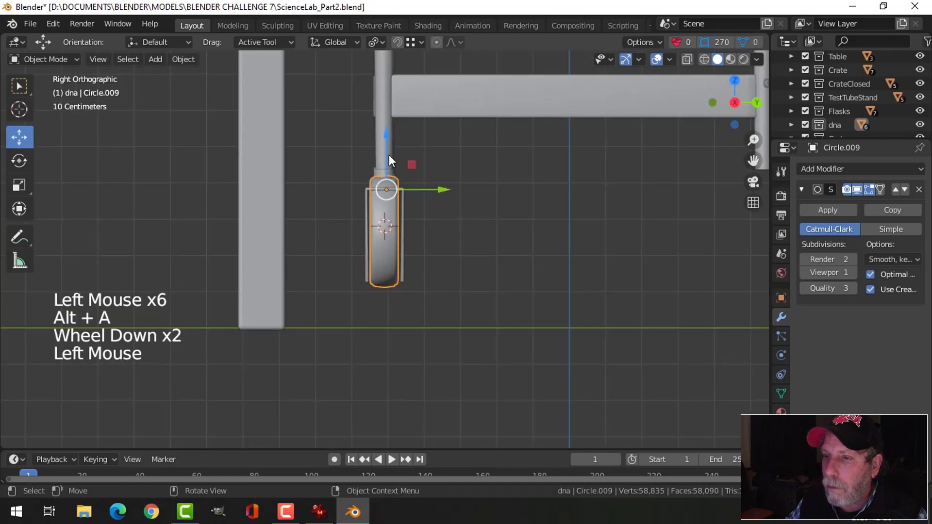
drag(389, 160, 389, 182)
middle_drag(408, 209, 417, 235)
Isolate the wheel in local view and select the edge loop around its hub in Edit Mode.
scroll(430, 222, up, 1)
key(alt+a)
click(386, 245)
key(slash)
key(Tab)
key(alt+a)
scroll(387, 240, up, 2)
key(2)
alt+shift+click(388, 240)
scroll(387, 240, down, 2)
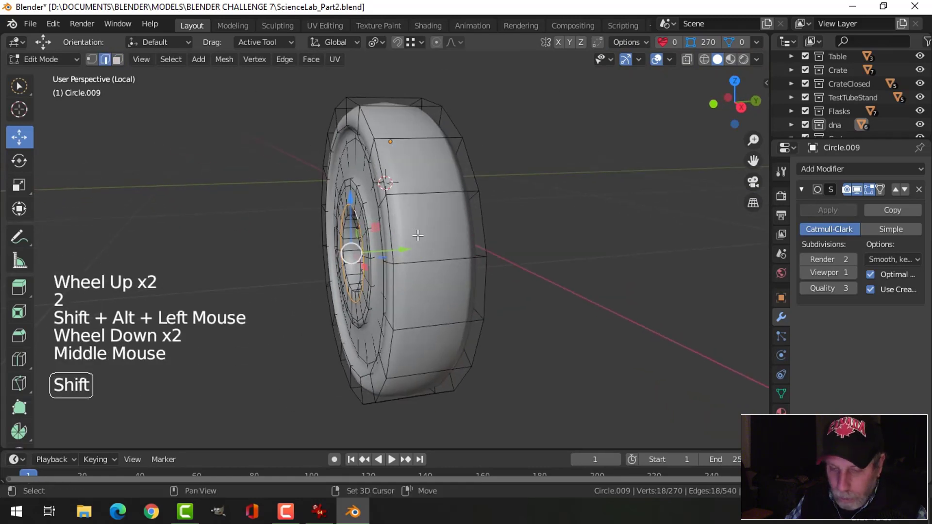
Duplicate the hub edge loop, move the copy outward along Y and separate it into its own object.
key(shift+d)
click(399, 248)
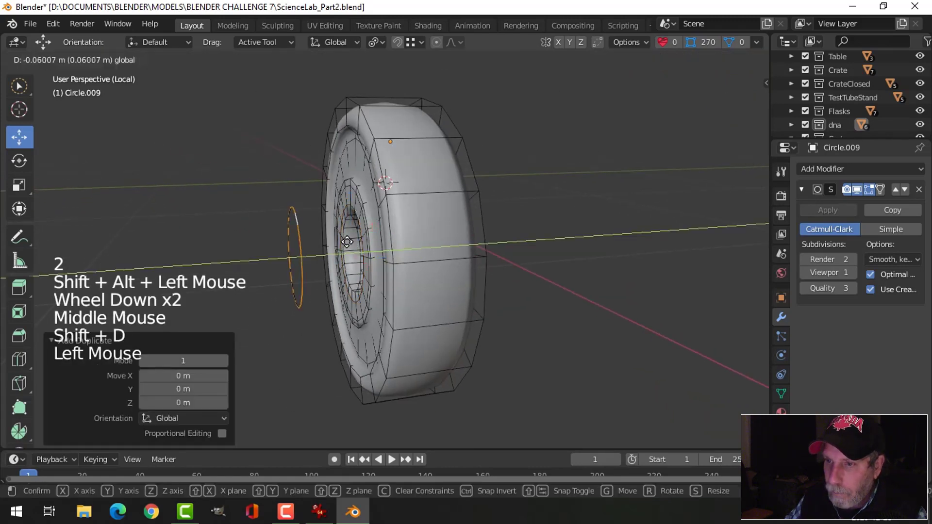
key(p)
click(425, 237)
key(Tab)
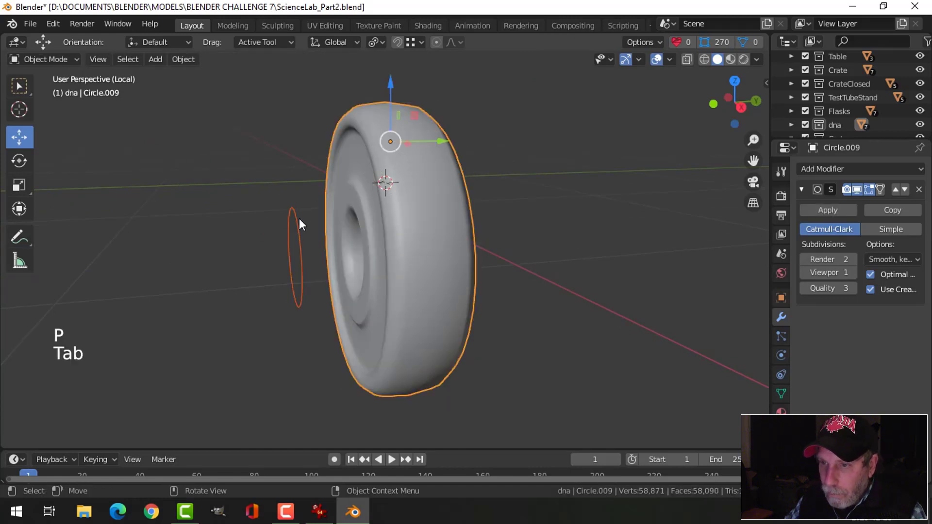
Remove the Subdivision modifier from the separated ring, scale the ring down and shift it along Y beside the wheel.
click(297, 222)
click(874, 208)
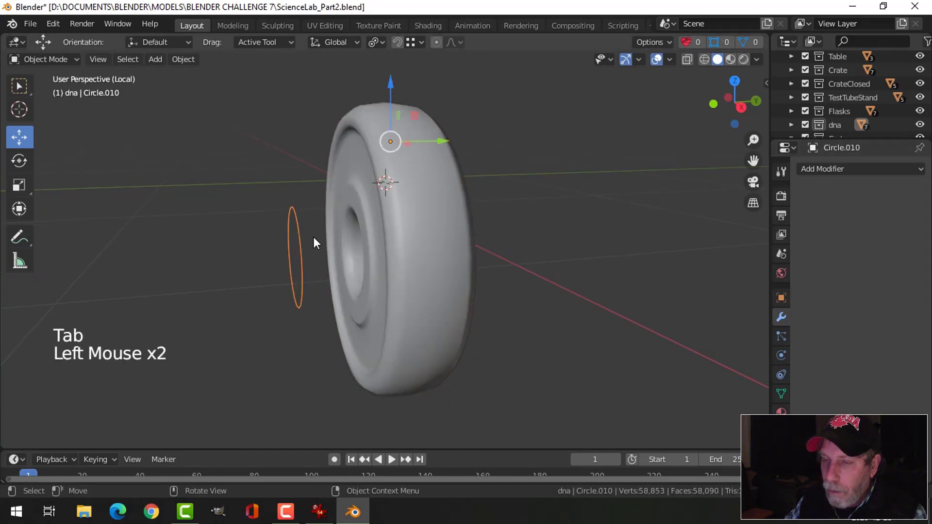
key(Tab)
key(a)
key(s)
middle_drag(509, 262, 358, 258)
key(Return)
mouse_move(358, 258)
mouse_down()
mouse_move(388, 250)
mouse_move(364, 249)
mouse_up()
middle_drag(364, 250, 401, 264)
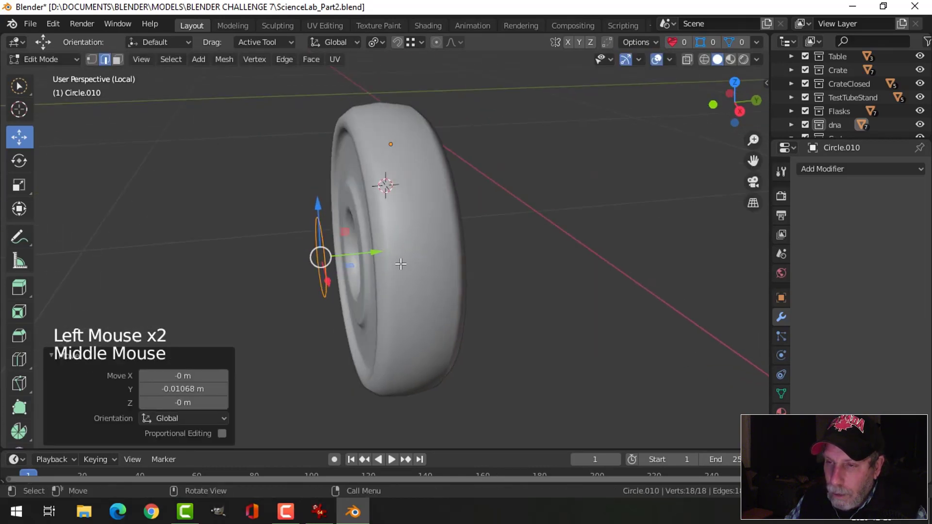
Extrude the ring along Y through the wheel so the axle protrudes on the far side, then return to the full scene.
key(e)
click(444, 230)
middle_drag(524, 257, 455, 257)
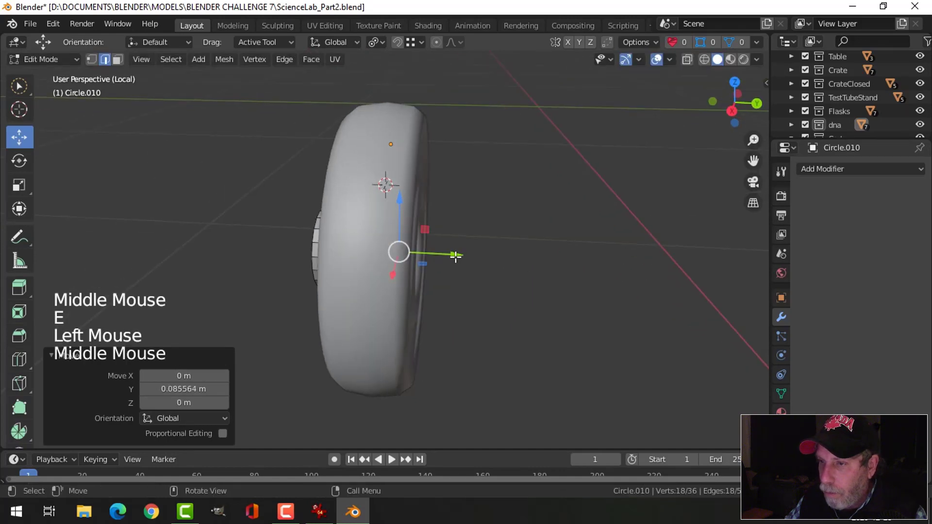
drag(456, 257, 492, 253)
mouse_move(492, 253)
middle_down()
mouse_move(494, 270)
mouse_move(475, 257)
middle_up()
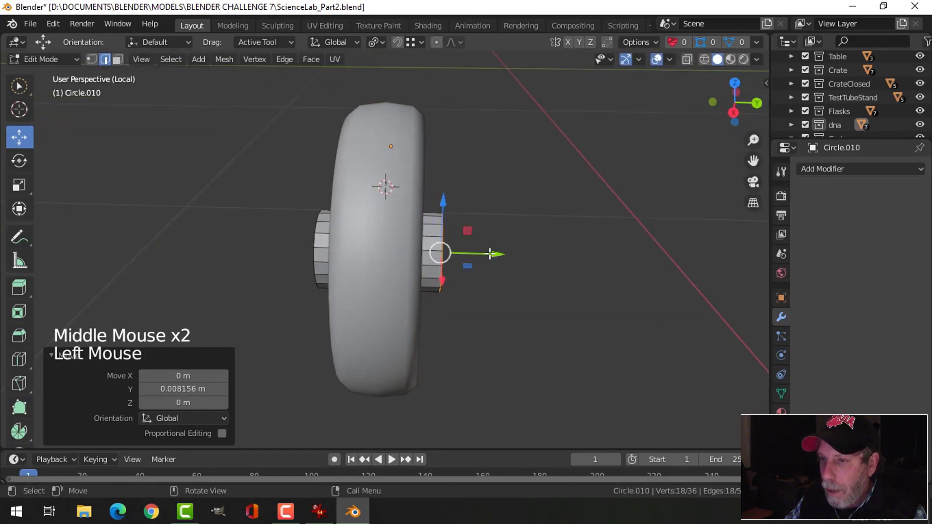
key(Tab)
key(KP_Divide)
mouse_move(479, 266)
middle_down()
mouse_move(461, 276)
mouse_move(489, 283)
mouse_move(416, 276)
mouse_move(489, 266)
mouse_move(398, 266)
mouse_move(508, 263)
mouse_move(410, 273)
mouse_move(496, 273)
middle_up()
key(alt+a)
scroll(416, 276, up, 3)
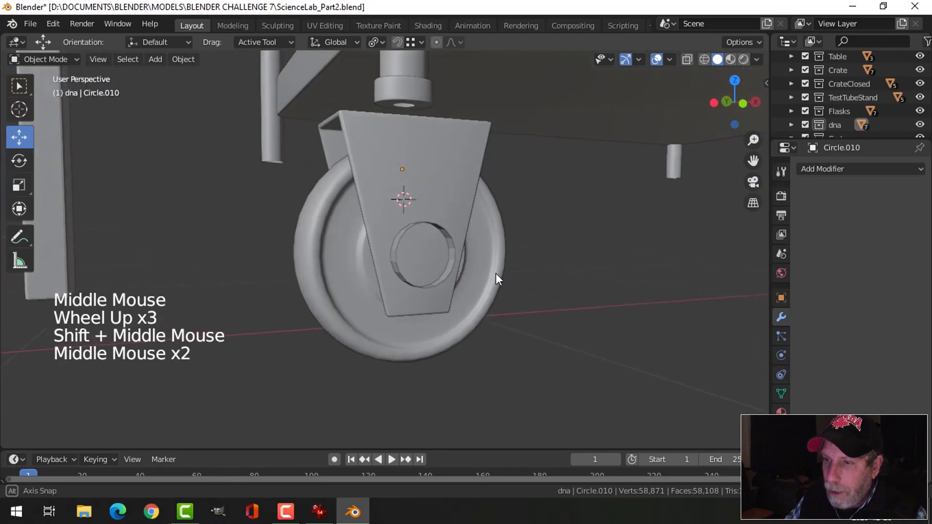
Scale the whole axle mesh down in Edit Mode so it fits within the bracket's lower end.
scroll(481, 286, down, 9)
scroll(476, 290, down, 2)
scroll(473, 285, up, 12)
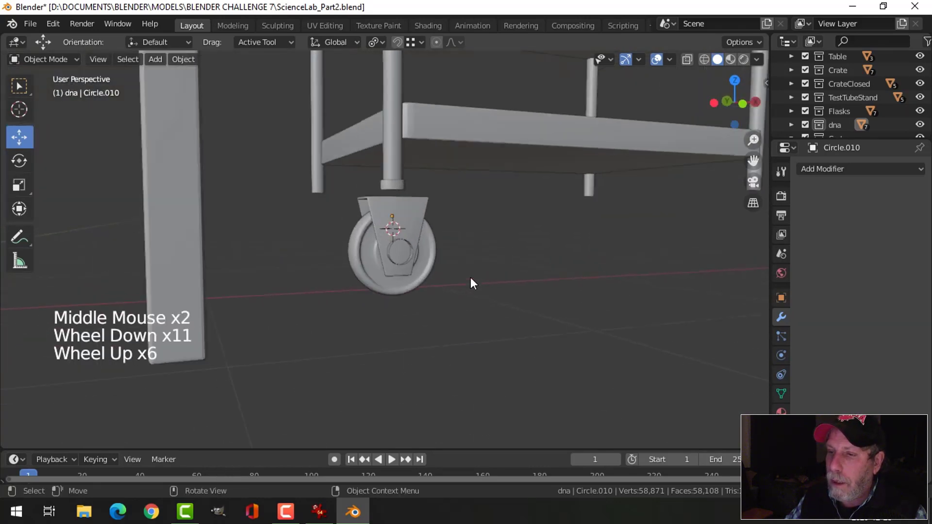
shift+middle_drag(491, 247, 468, 258)
middle_drag(469, 257, 421, 246)
click(421, 246)
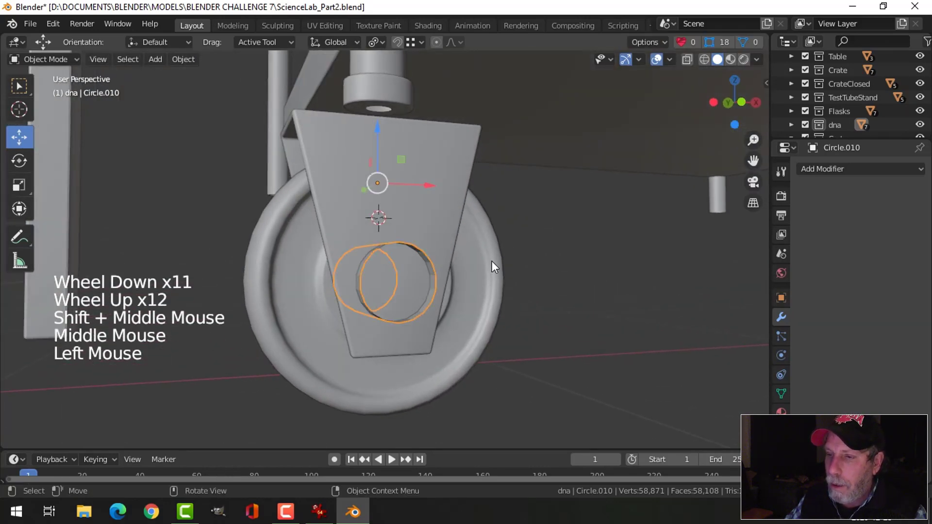
key(Tab)
key(a)
middle_drag(500, 265, 413, 287)
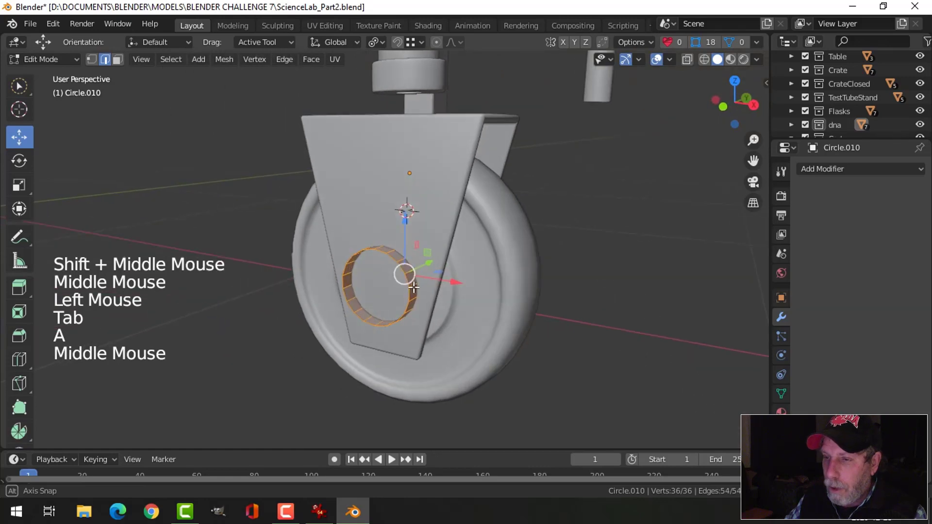
key(s)
click(510, 283)
Fill the open outer end of the axle with a face and bevel its rim with 3 segments.
key(alt+a)
mouse_move(510, 283)
middle_down()
mouse_move(456, 282)
mouse_move(476, 286)
mouse_move(432, 267)
mouse_move(502, 268)
middle_up()
scroll(466, 284, up, 3)
alt+shift+click(441, 270)
key(f)
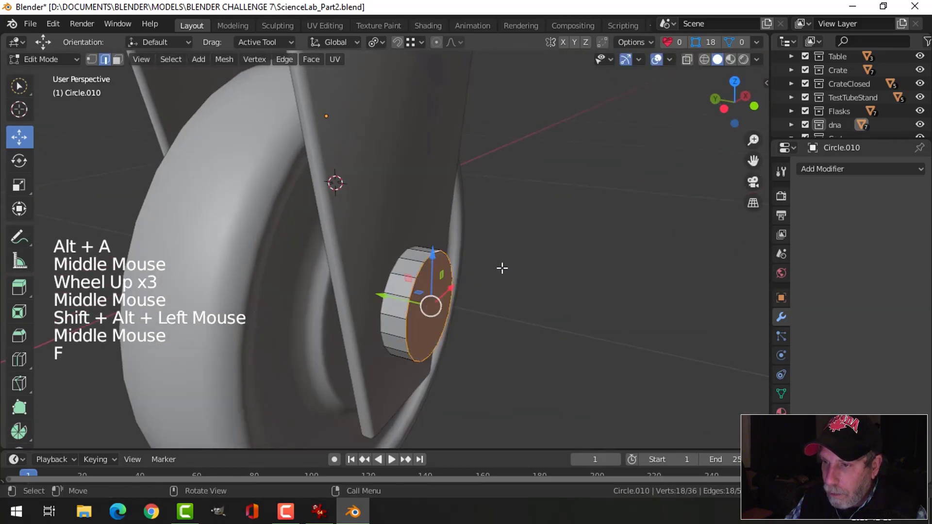
key(ctrl+b)
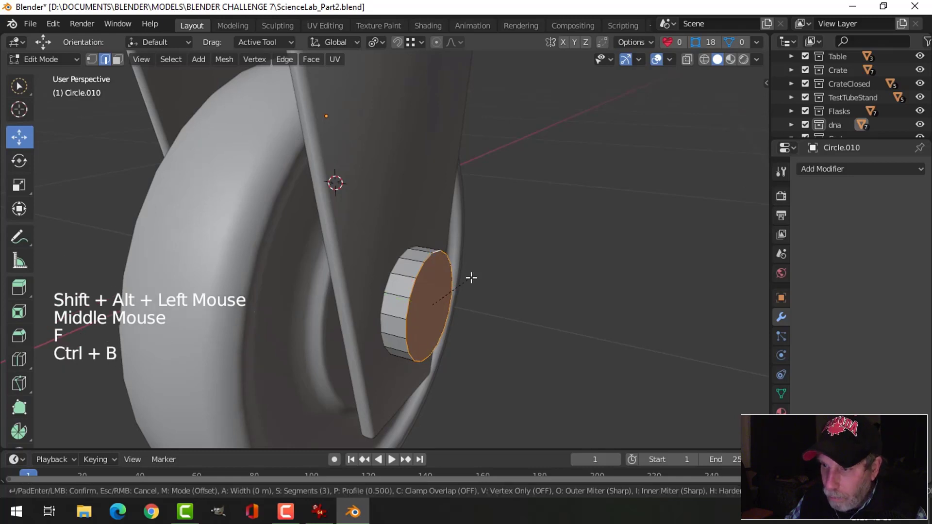
click(484, 279)
key(Tab)
Shift the axle slightly along Y relative to the wheel and bracket.
middle_drag(483, 276, 477, 299)
scroll(488, 281, down, 2)
key(alt+a)
click(426, 292)
middle_drag(462, 299, 363, 281)
click(274, 164)
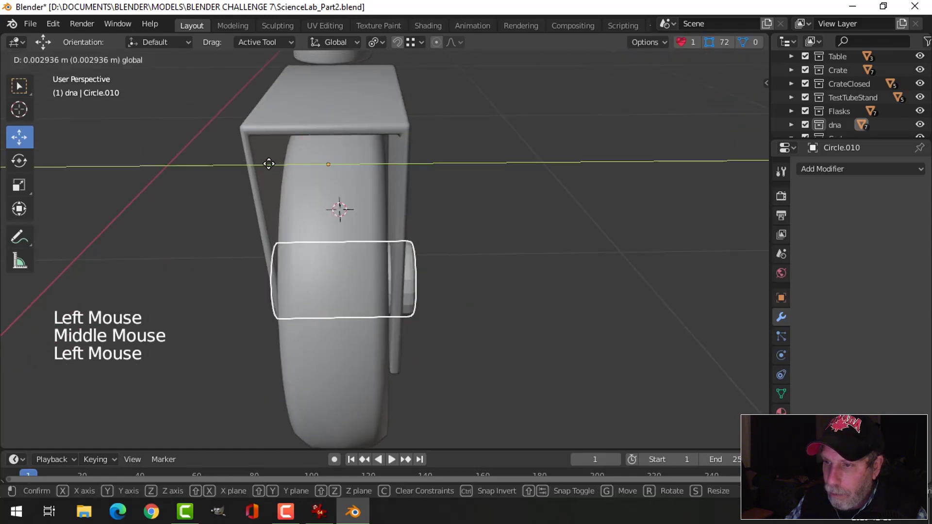
key(alt+a)
Apply Shade Smooth to the axle and clear the selection.
middle_drag(447, 237, 391, 270)
click(407, 270)
right_click(407, 270)
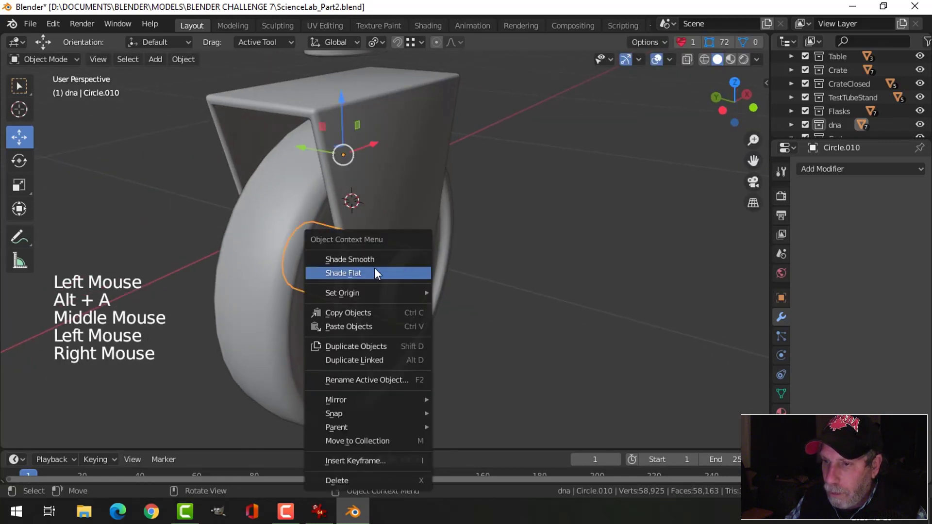
click(363, 261)
scroll(465, 258, down, 1)
scroll(465, 258, down, 2)
key(alt+a)
Isolate the axle in right view and add a centred loop cut around its middle in Edit Mode.
middle_drag(465, 258, 492, 288)
scroll(402, 245, down, 2)
scroll(388, 262, up, 2)
click(385, 266)
key(KP_Divide)
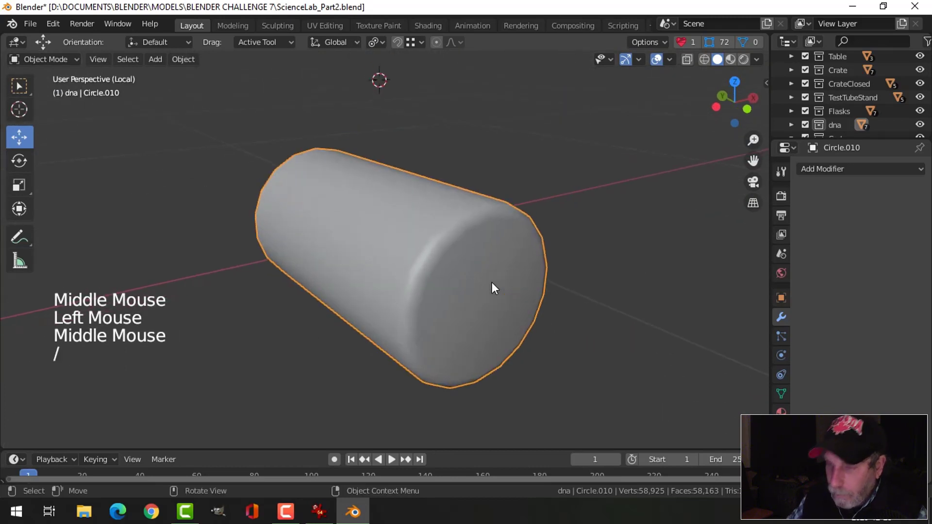
key(KP_3)
key(Tab)
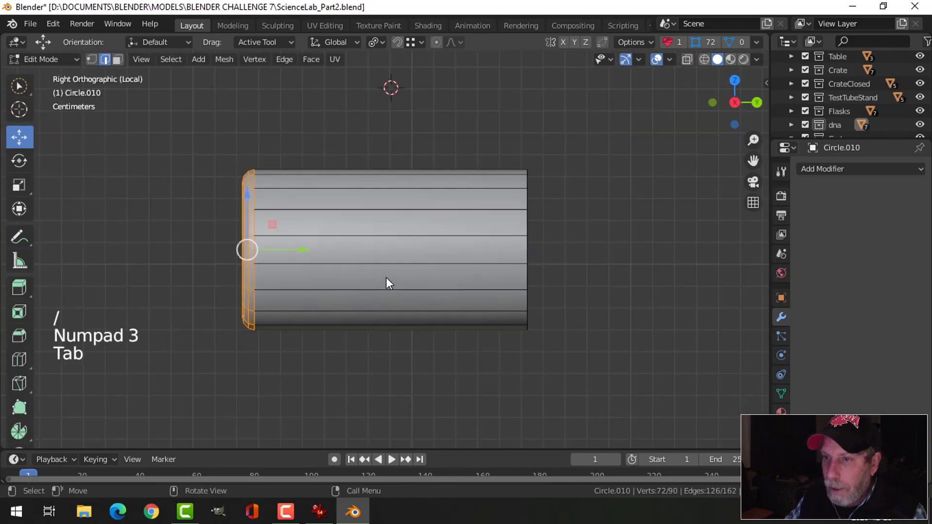
key(ctrl+r)
click(387, 247)
right_click(407, 247)
key(alt+a)
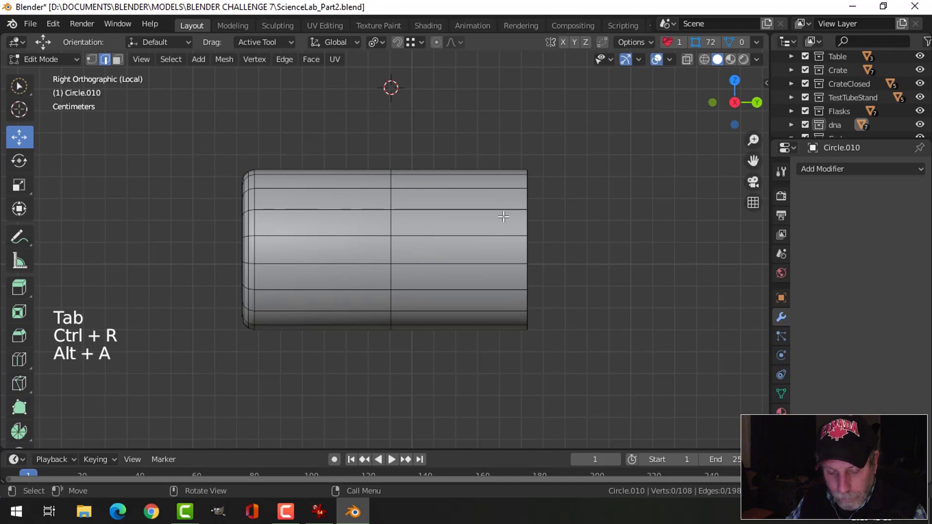
Switch to wireframe and delete the vertices at the axle's open, unbevelled end.
key(z)
click(427, 214)
key(b)
drag(495, 129, 564, 389)
key(x)
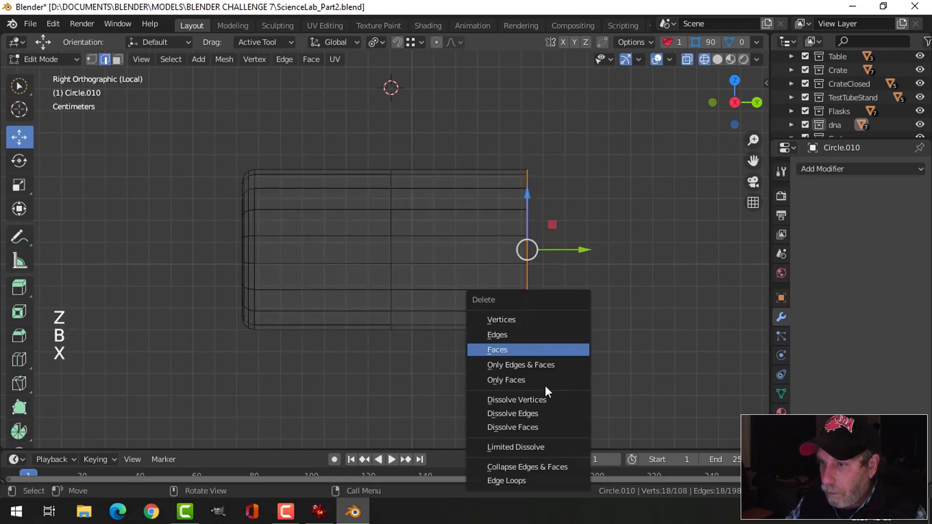
click(502, 320)
Duplicate the remaining axle half, rotate the copy 180 degrees about Z and move it along Y to the opposite side.
key(a)
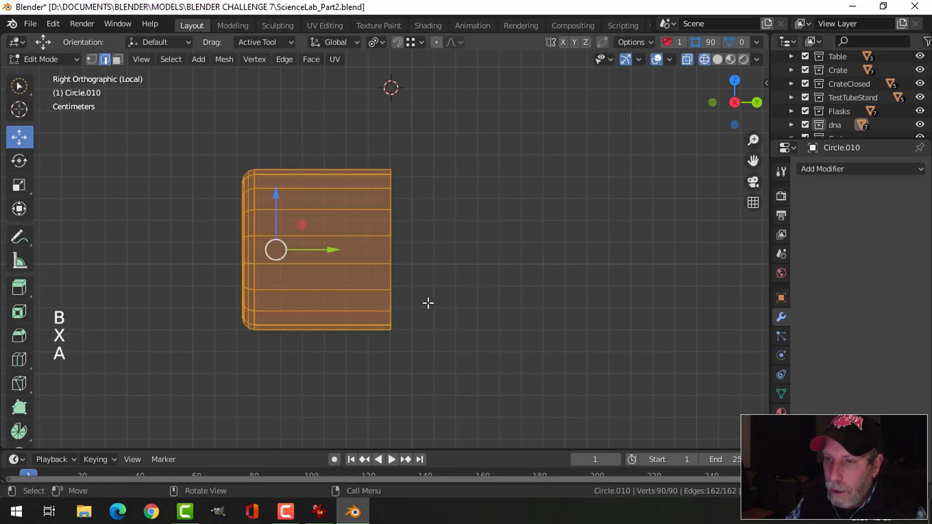
key(shift+d)
key(r)
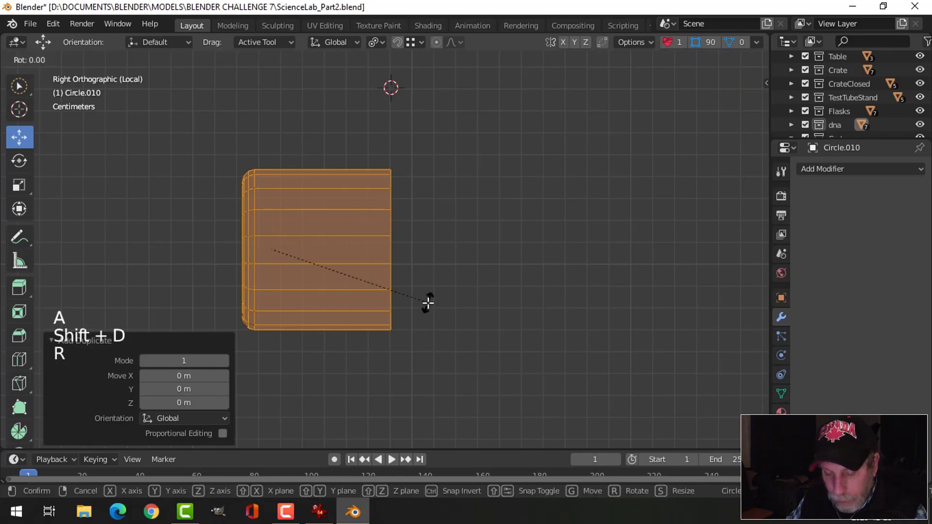
text(180)
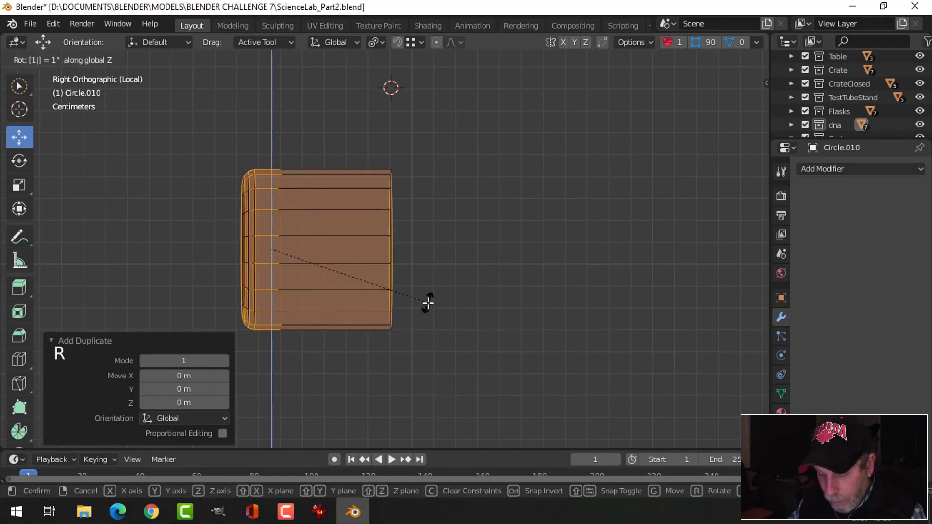
key(Return)
drag(312, 249, 573, 254)
Bridge the two facing open edge loops between the axle halves.
key(alt+a)
alt+shift+click(405, 182)
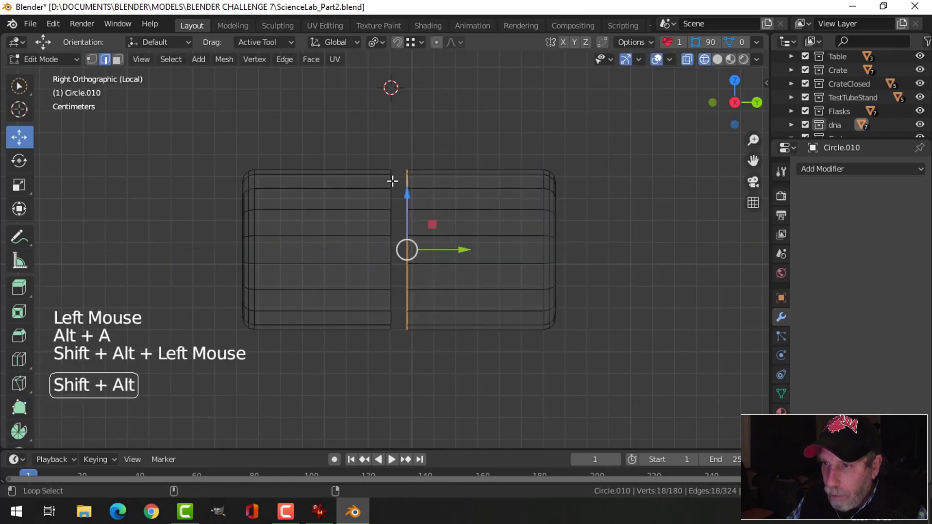
key(ctrl+e)
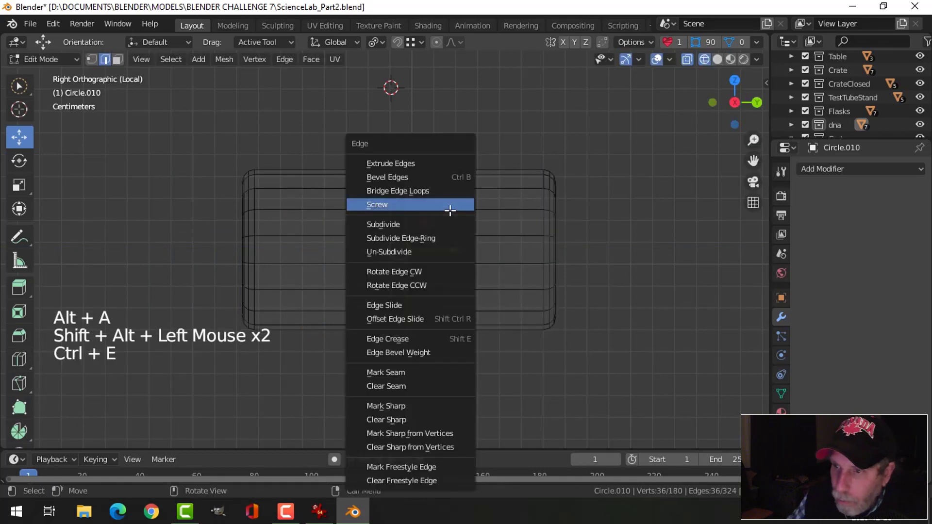
click(449, 190)
key(alt+a)
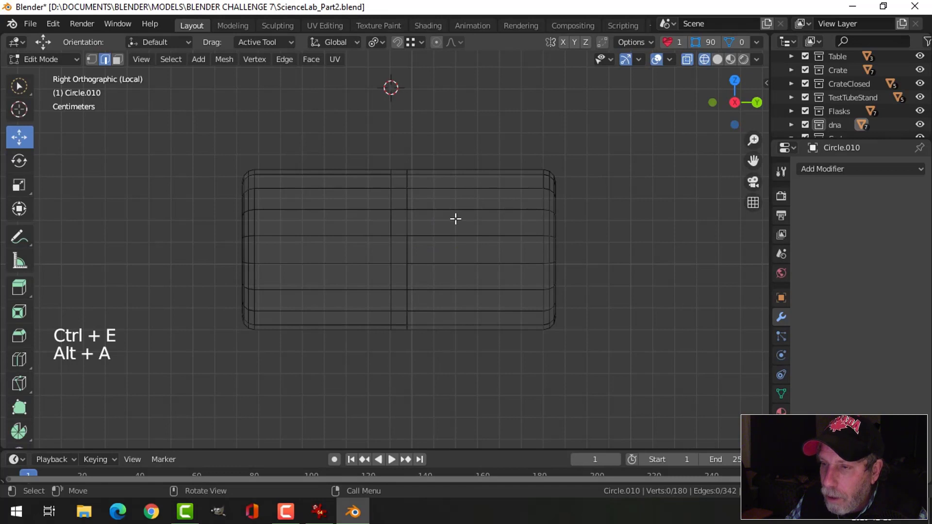
Dissolve the two middle edge loops of the axle, then return to solid shading, Object Mode and the full scene.
alt+shift+click(389, 182)
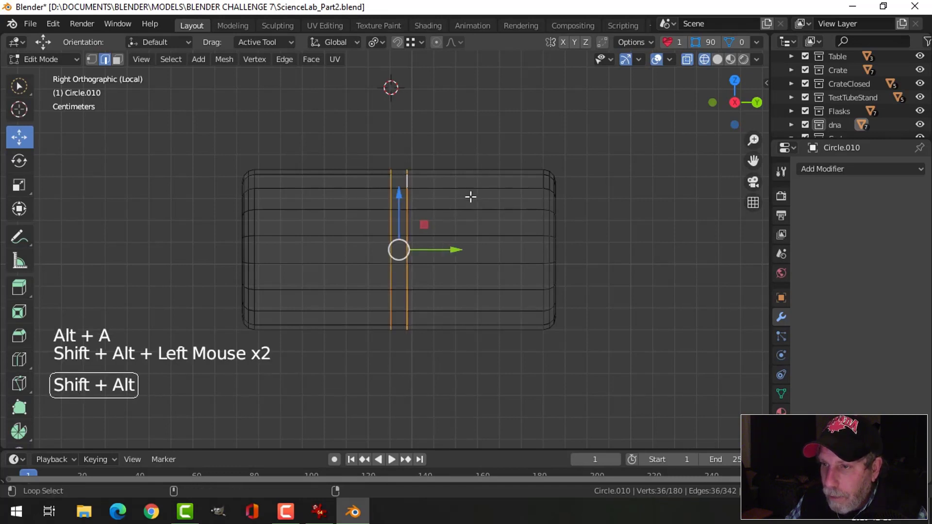
key(x)
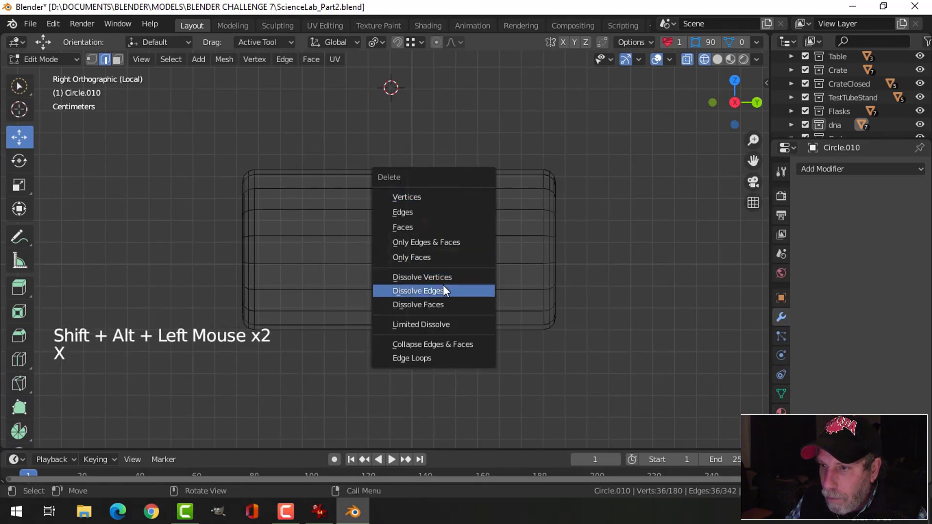
click(443, 289)
key(z)
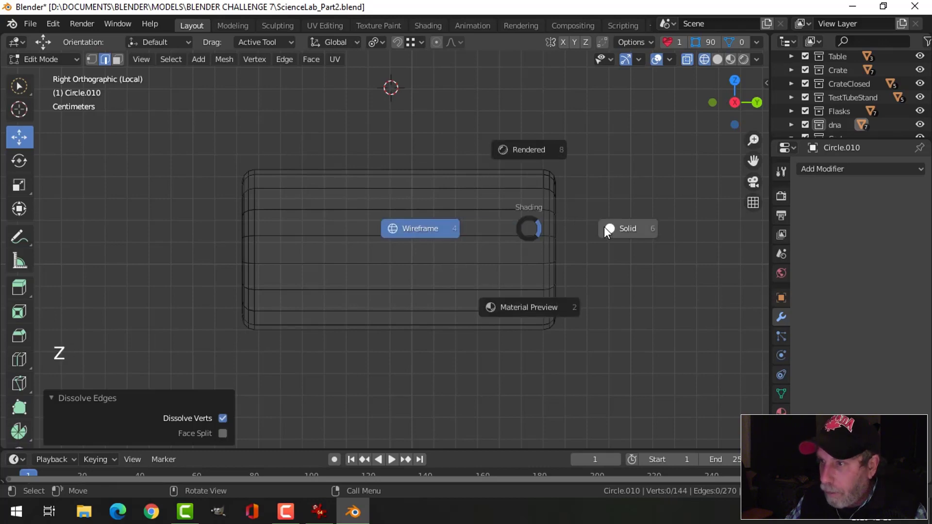
key(Tab)
key(slash)
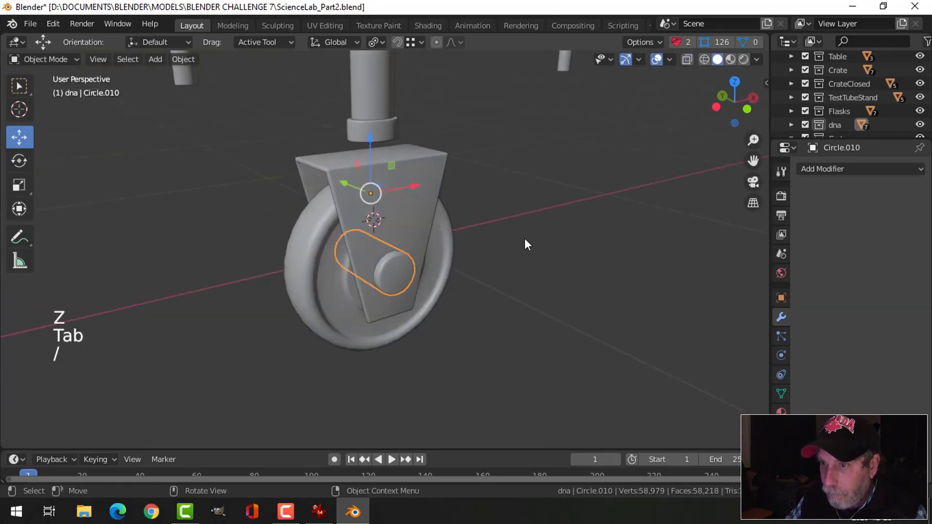
Set the axle's origin to its geometry and nudge it about 0.001 m along Y in right view.
scroll(410, 270, down, 2)
key(alt+a)
key(KP_3)
scroll(420, 259, up, 3)
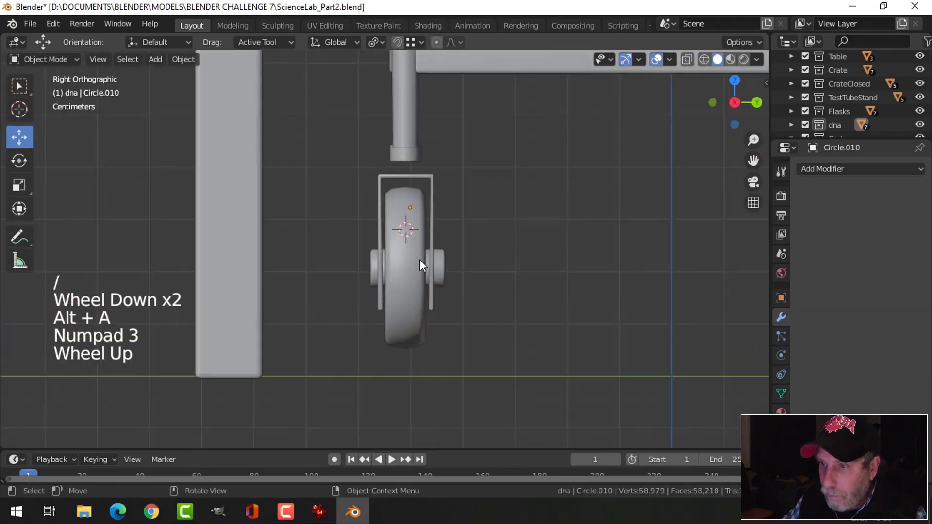
shift+middle_drag(476, 268, 431, 252)
click(428, 255)
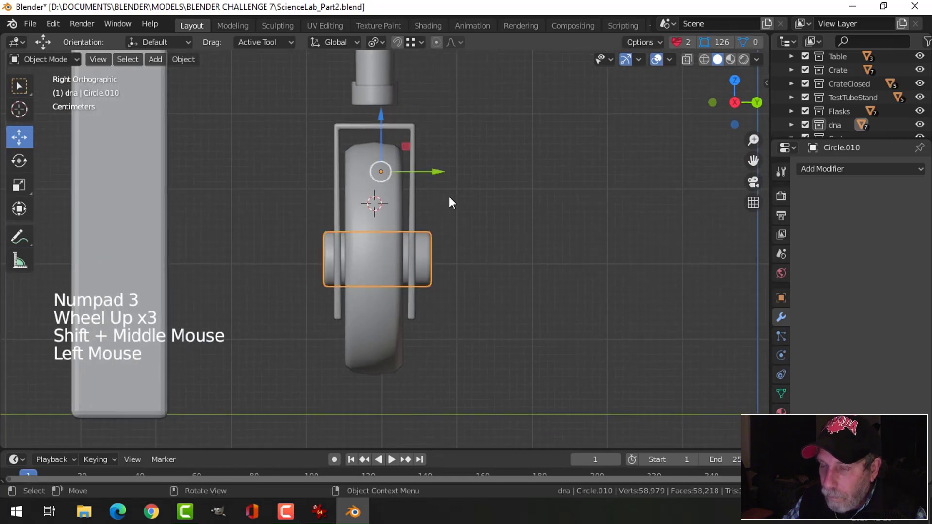
click(184, 60)
mouse_move(203, 87)
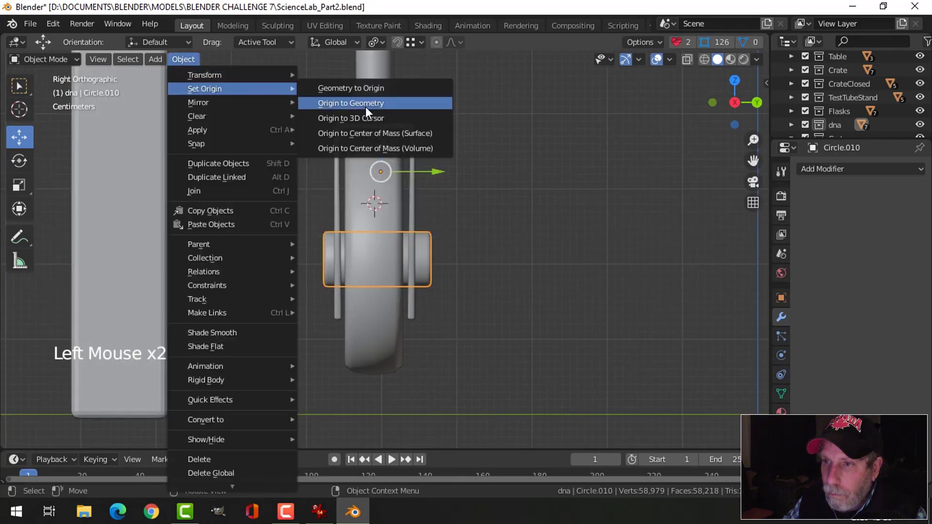
click(364, 103)
drag(432, 257, 427, 266)
Scale the axle mesh along Y by 0.861 in Edit Mode, then nudge it slightly along Y to centre it.
key(Tab)
key(a)
scroll(465, 261, up, 2)
key(s)
key(y)
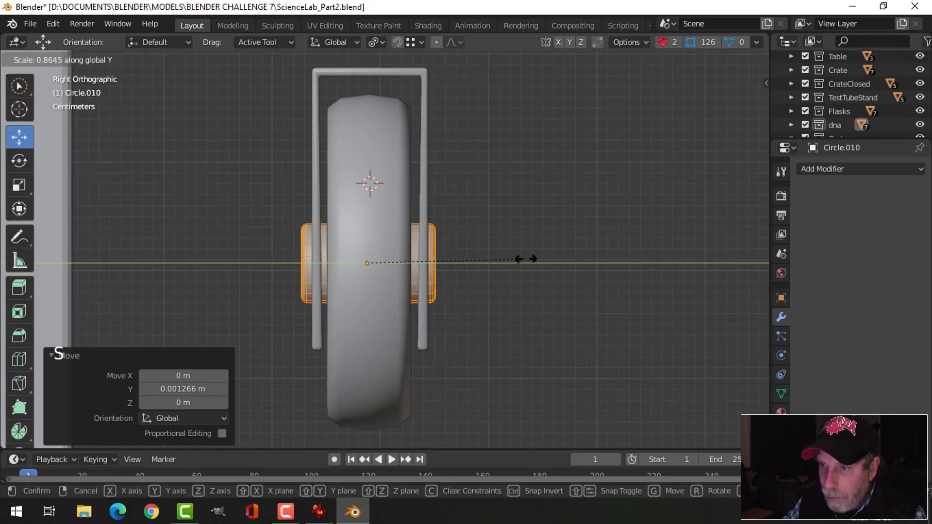
click(524, 260)
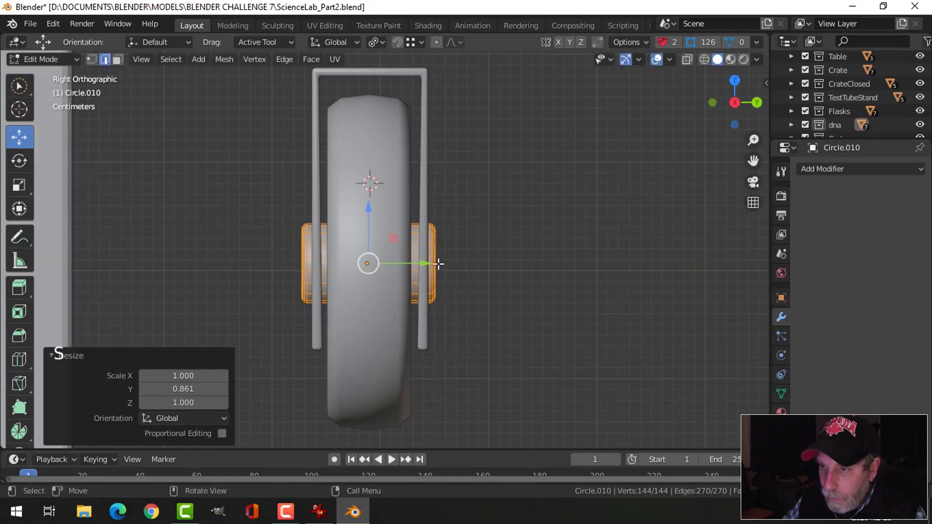
drag(426, 266, 427, 266)
key(Tab)
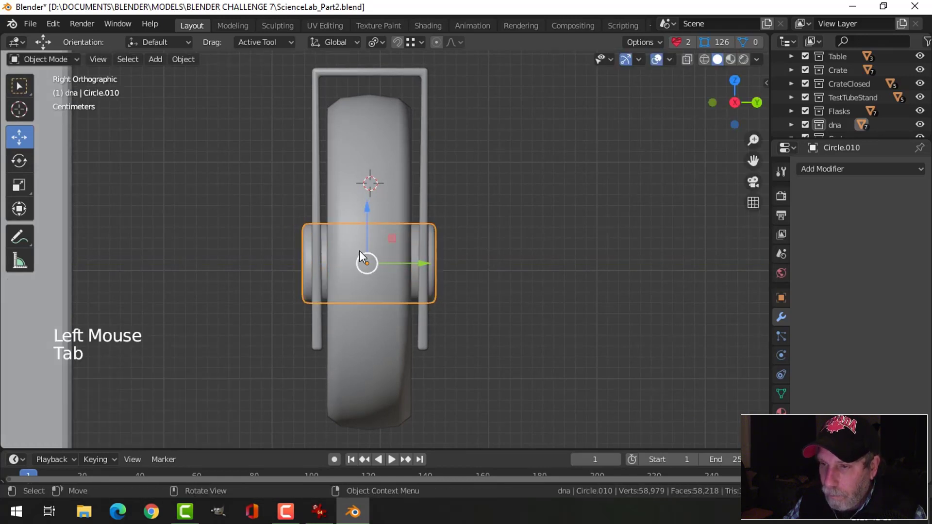
Examine the assembled caster wheel and the cart leg above it from several angles.
scroll(369, 265, down, 2)
key(alt+a)
middle_drag(369, 264, 408, 263)
scroll(374, 272, down, 3)
scroll(438, 282, down, 3)
scroll(397, 263, down, 2)
scroll(438, 255, up, 3)
middle_drag(408, 262, 387, 259)
scroll(393, 231, up, 2)
scroll(306, 228, down, 6)
scroll(404, 270, up, 2)
Isolate the tubular leg frame and its collar in bottom view, then hide the collar.
click(391, 249)
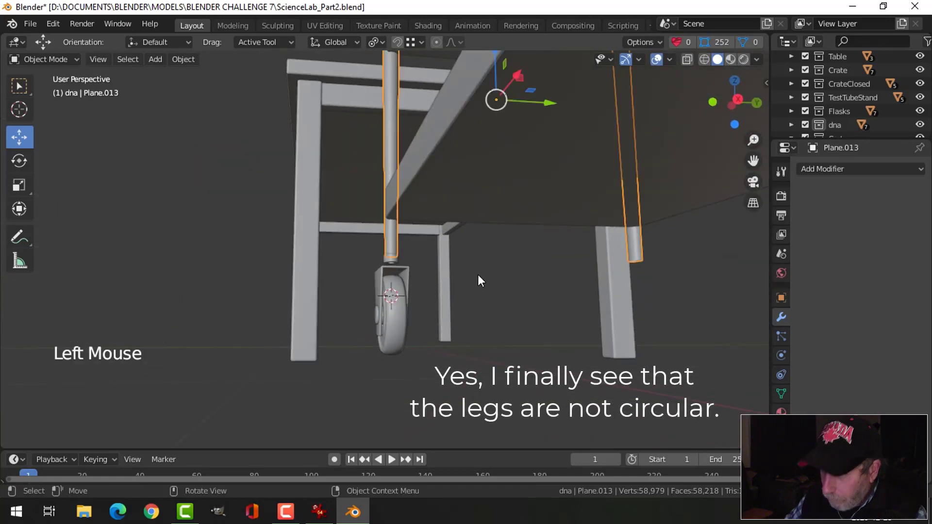
shift+click(395, 258)
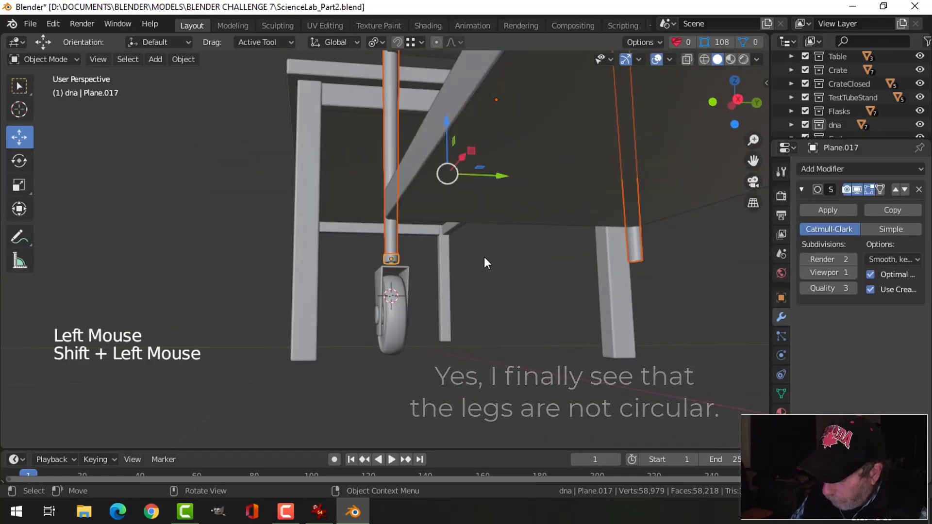
key(slash)
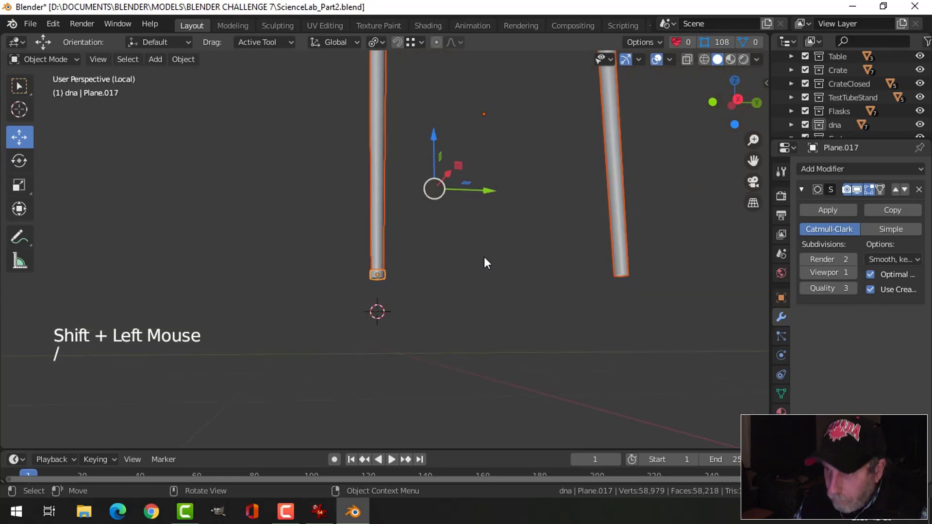
key(ctrl+KP_7)
scroll(488, 250, up, 3)
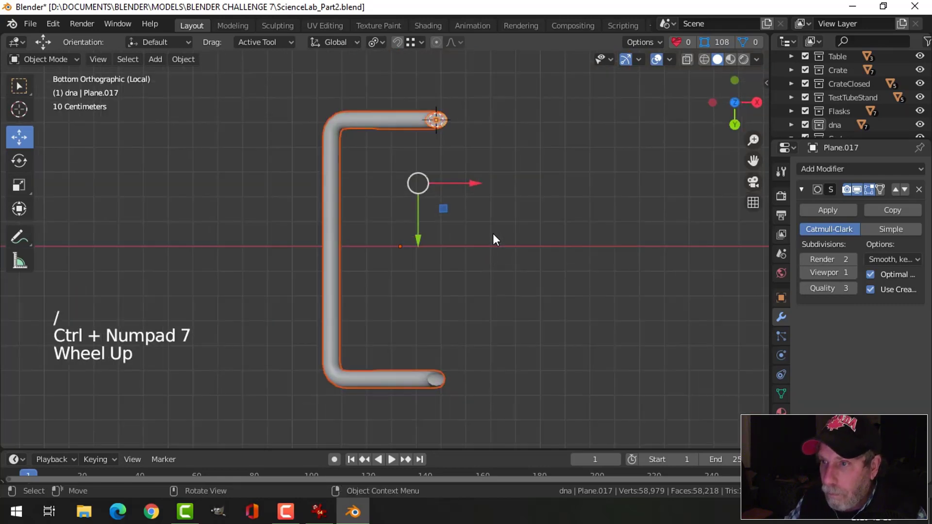
shift+middle_drag(494, 239, 453, 260)
scroll(453, 240, up, 3)
key(alt+a)
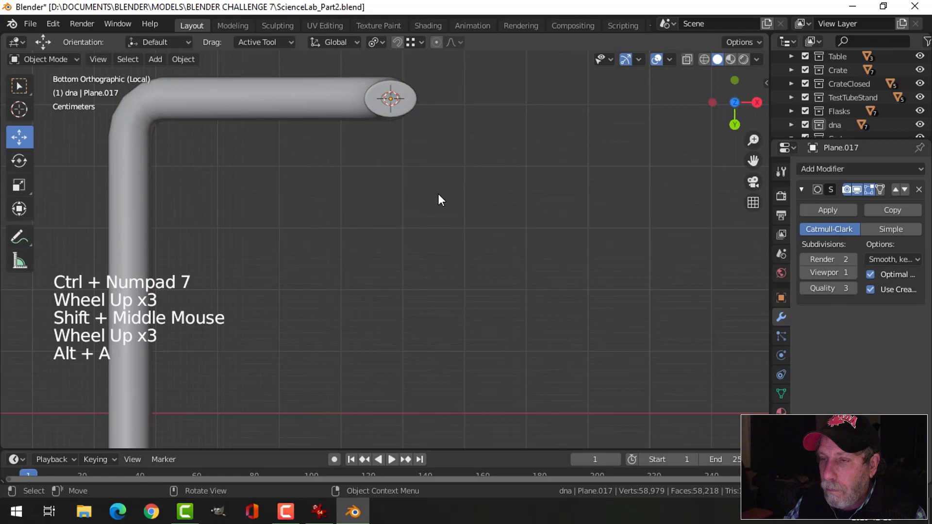
click(389, 102)
key(h)
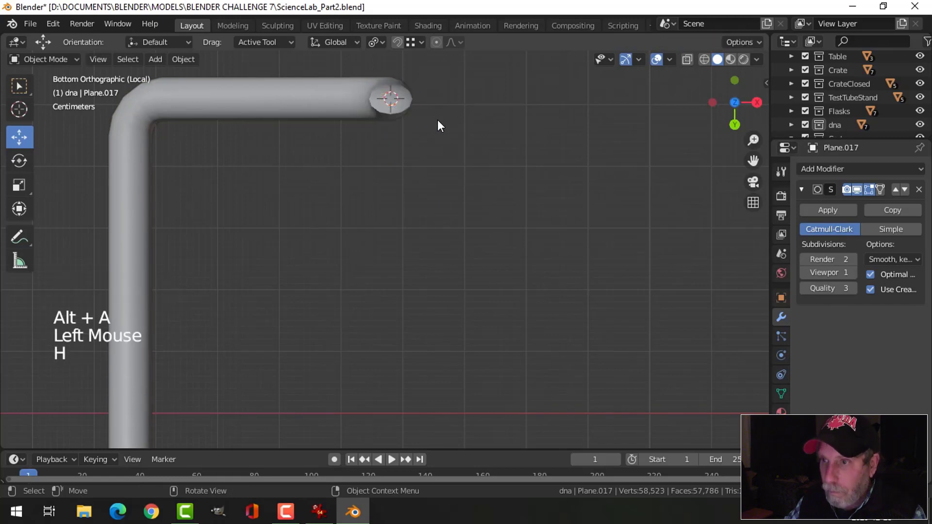
Scale the edge loop at the frame leg's open end, where the collar sits, along Y by 1.330 in Edit Mode.
click(403, 90)
scroll(445, 112, down, 2)
middle_drag(445, 112, 394, 224)
key(Tab)
key(ctrl+KP_7)
scroll(414, 136, down, 2)
scroll(407, 179, up, 5)
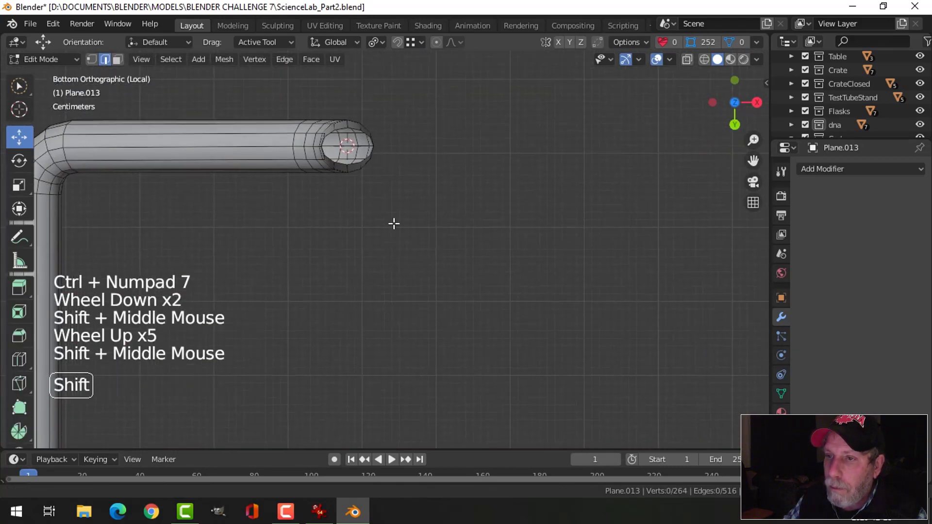
scroll(387, 208, up, 1)
key(2)
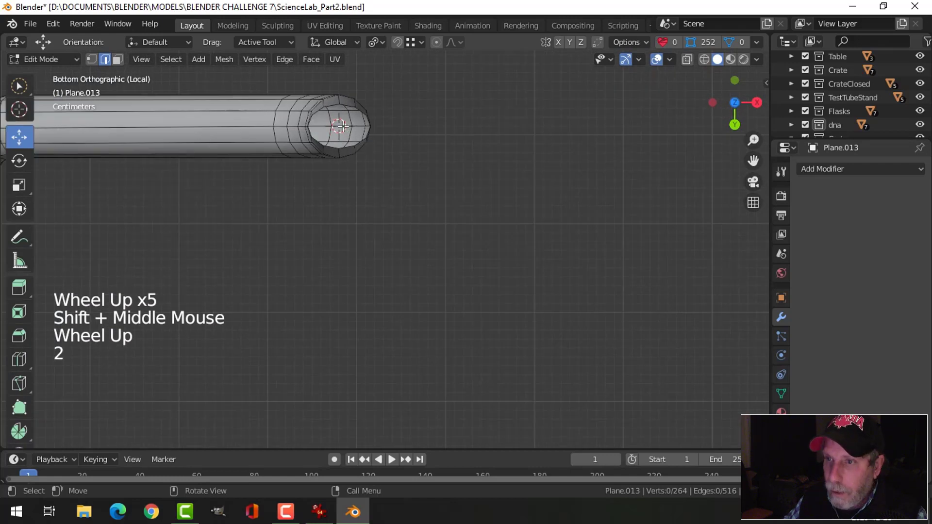
alt+shift+click(347, 107)
key(alt+a)
alt+shift+click(375, 112)
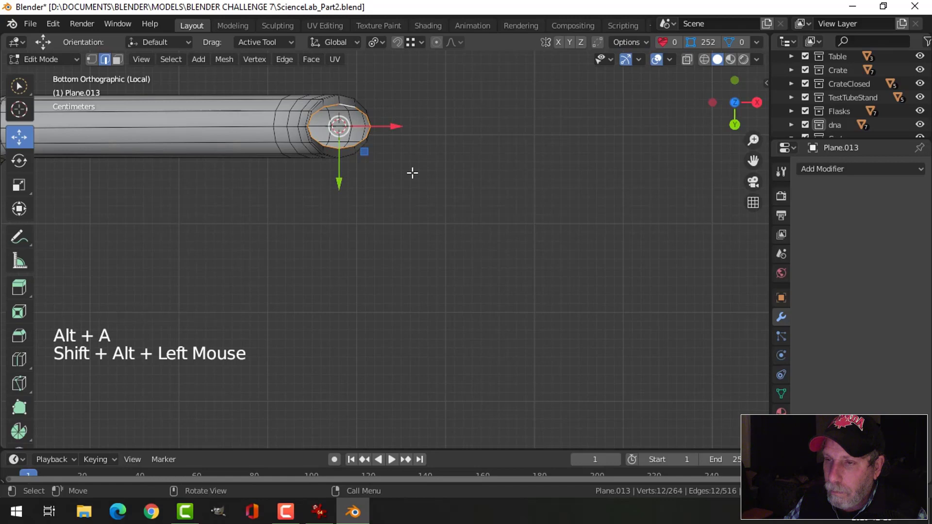
key(s)
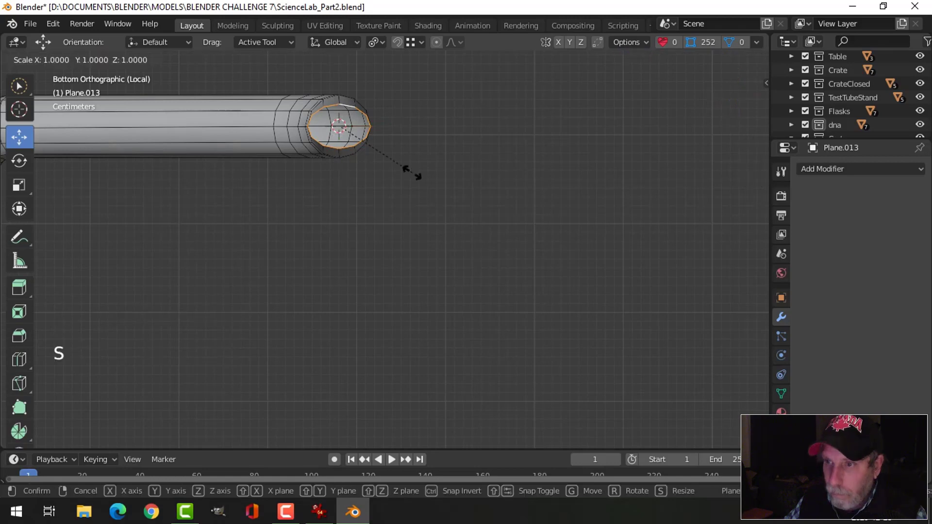
key(y)
click(436, 187)
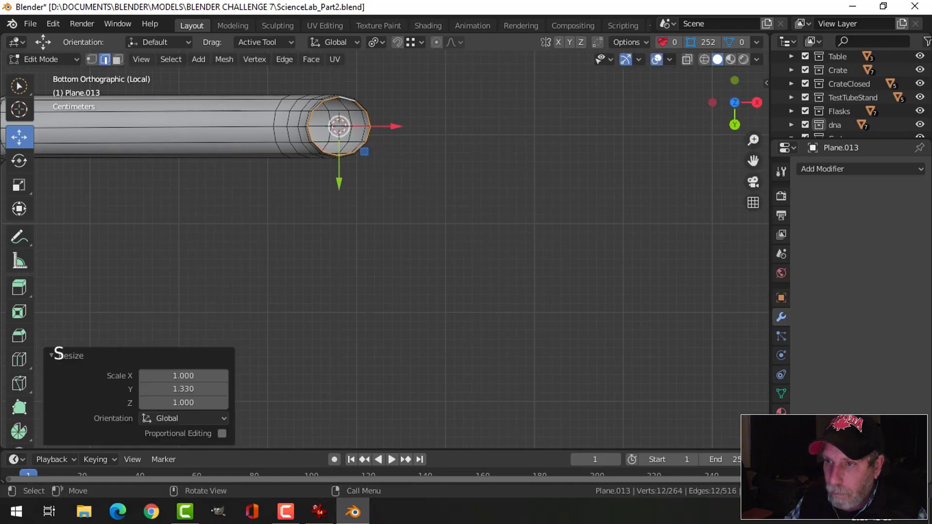
Scale the end edge loop of the frame's other leg along Y until it is circular.
scroll(424, 223, down, 7)
shift+middle_drag(399, 308, 374, 165)
scroll(387, 277, up, 3)
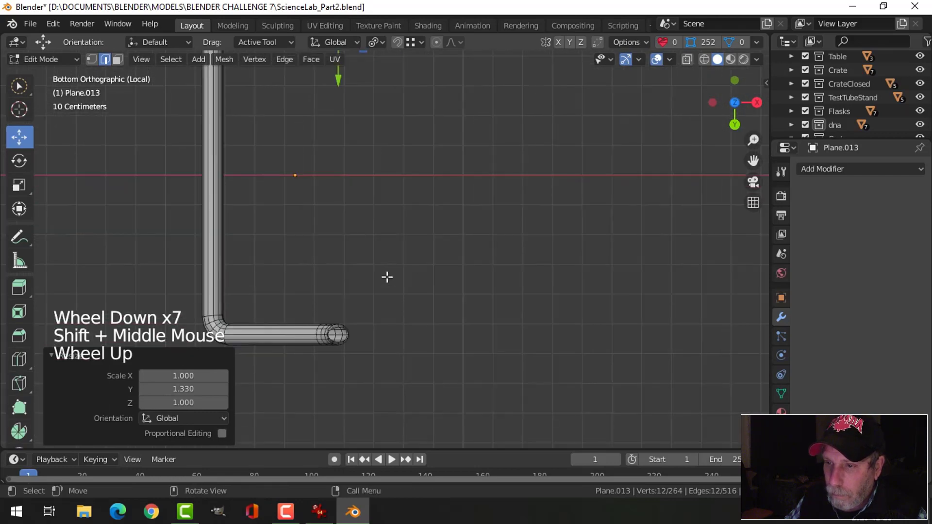
shift+middle_drag(387, 276, 391, 185)
scroll(385, 206, up, 6)
key(alt+a)
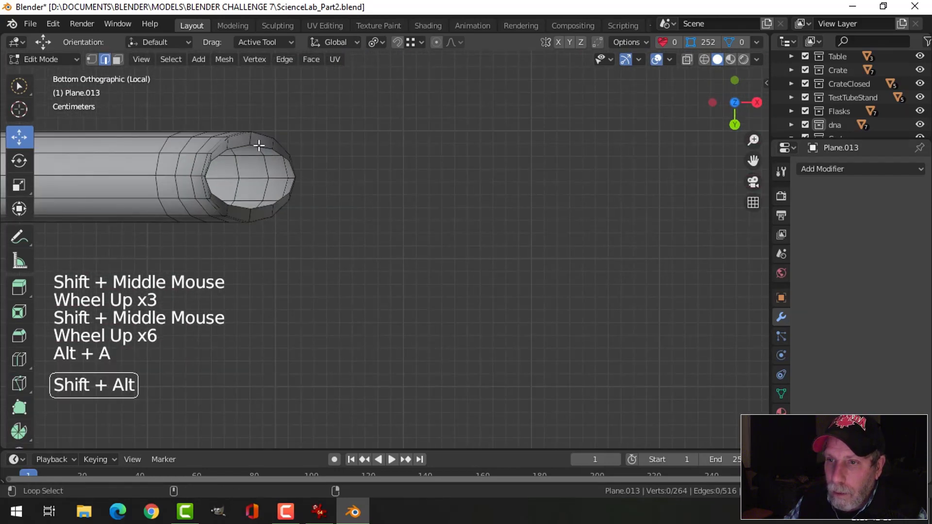
alt+shift+click(257, 145)
key(s)
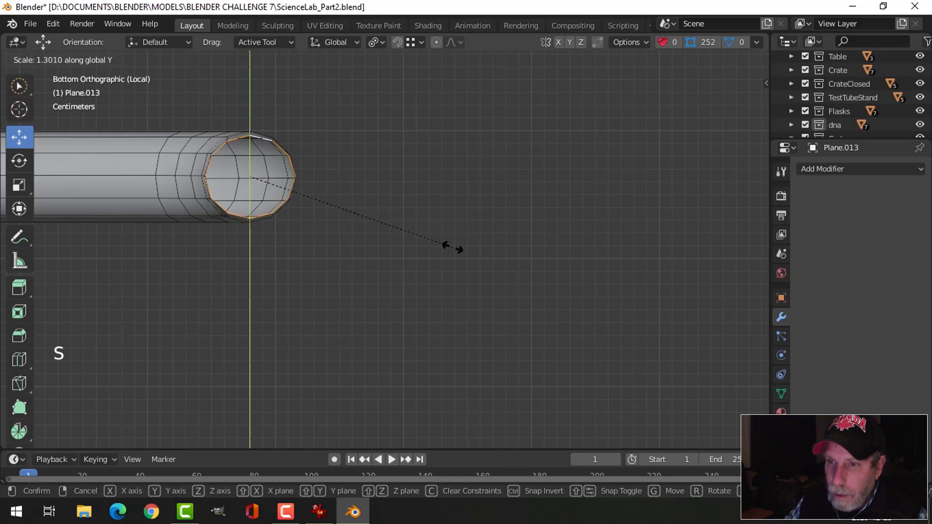
click(424, 198)
Return to Object Mode, bring back the full scene and unhide the collar.
middle_drag(424, 198, 525, 254)
scroll(354, 289, down, 7)
scroll(360, 183, down, 1)
key(alt+a)
key(Tab)
scroll(407, 256, down, 4)
key(alt+a)
scroll(391, 260, down, 2)
key(slash)
scroll(454, 244, down, 4)
scroll(467, 292, up, 3)
shift+middle_drag(467, 292, 451, 204)
scroll(464, 228, up, 2)
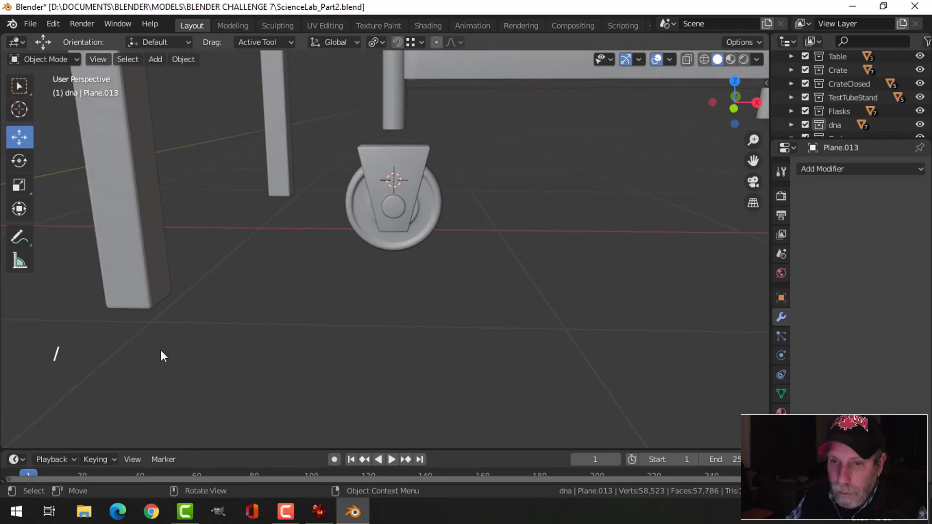
scroll(356, 301, down, 2)
scroll(415, 225, up, 2)
key(alt+h)
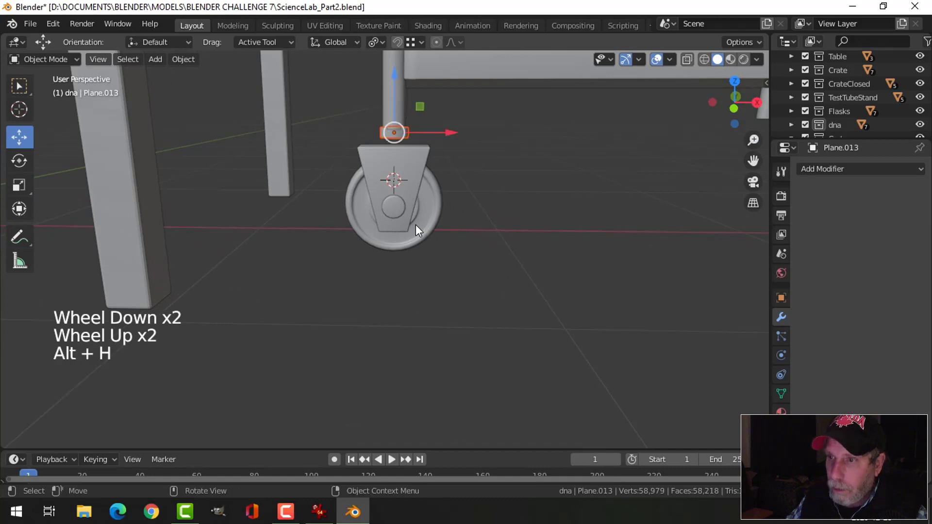
Scale up the whole collar mesh slightly in Edit Mode so that it encloses the rounded leg end.
scroll(416, 224, up, 4)
key(alt+a)
scroll(433, 156, down, 3)
shift+middle_drag(433, 156, 415, 209)
scroll(398, 184, up, 3)
shift+middle_drag(392, 176, 385, 223)
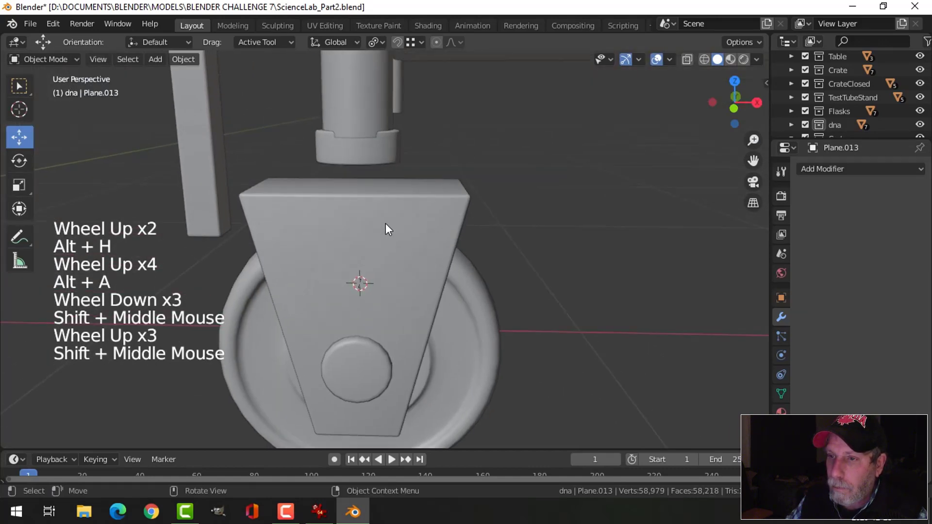
scroll(369, 189, down, 1)
click(366, 181)
middle_drag(366, 180, 325, 209)
key(Tab)
key(a)
key(s)
click(297, 207)
key(alt+a)
scroll(325, 209, down, 2)
mouse_move(367, 239)
middle_down()
mouse_move(375, 202)
mouse_move(369, 233)
middle_up()
scroll(369, 233, up, 1)
mouse_move(369, 233)
shift+middle_down()
mouse_move(362, 272)
mouse_move(384, 227)
shift+middle_up()
scroll(361, 272, up, 2)
scroll(242, 316, up, 3)
shift+middle_drag(242, 316, 287, 174)
key(2)
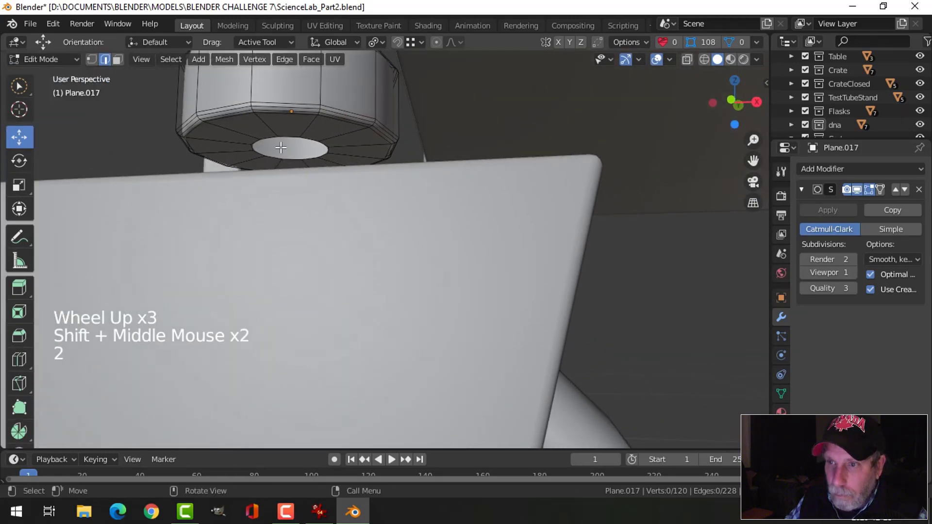
alt+shift+click(326, 146)
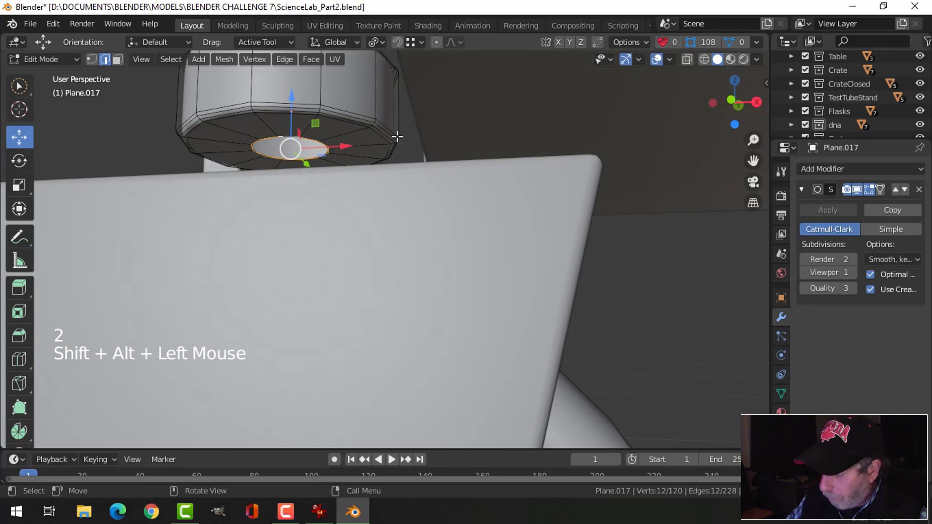
key(ctrl+KP_Add)
scroll(358, 152, down, 2)
middle_drag(358, 152, 330, 174)
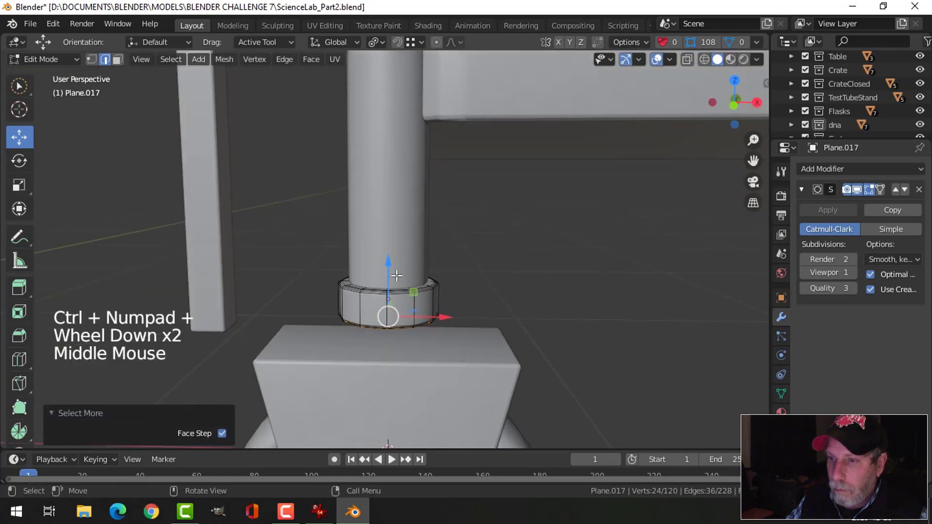
middle_drag(493, 289, 483, 263)
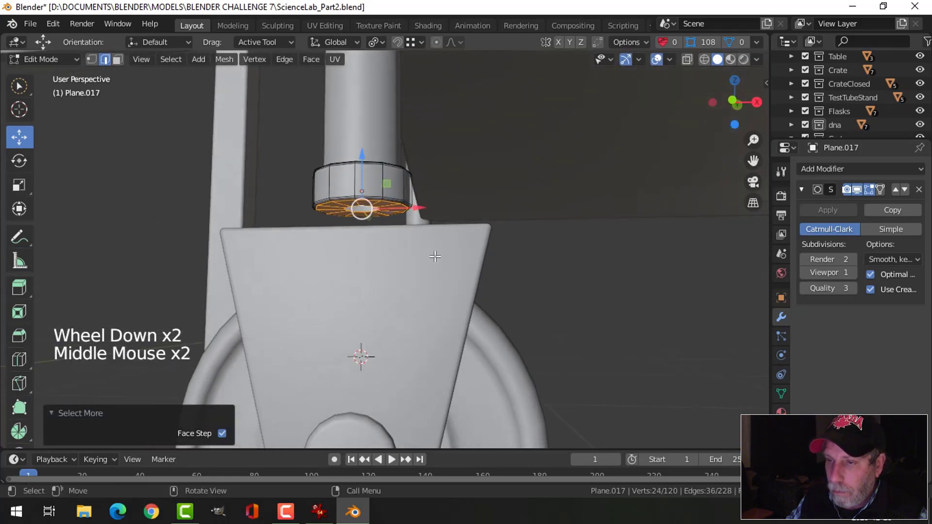
key(alt+a)
Scale the edge loop around the hole in the collar's underside by 1.993.
scroll(409, 225, up, 2)
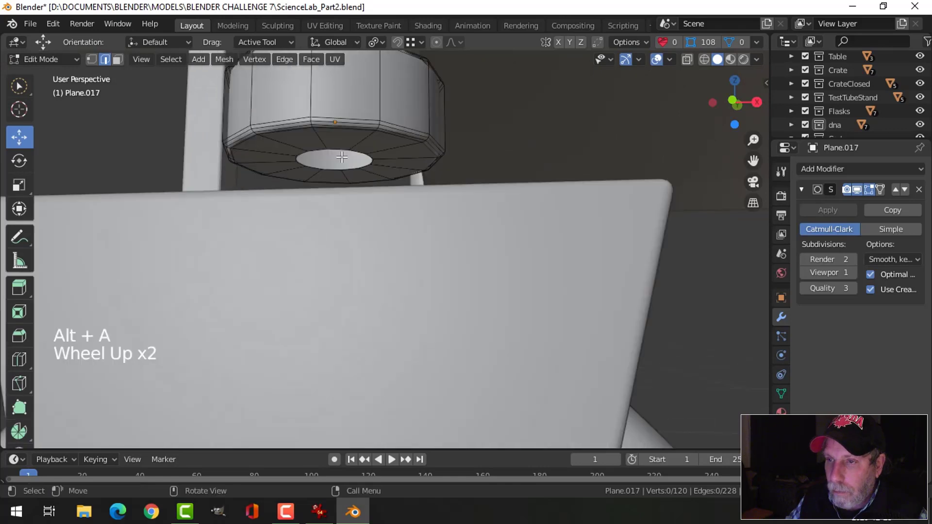
alt+shift+click(335, 148)
key(s)
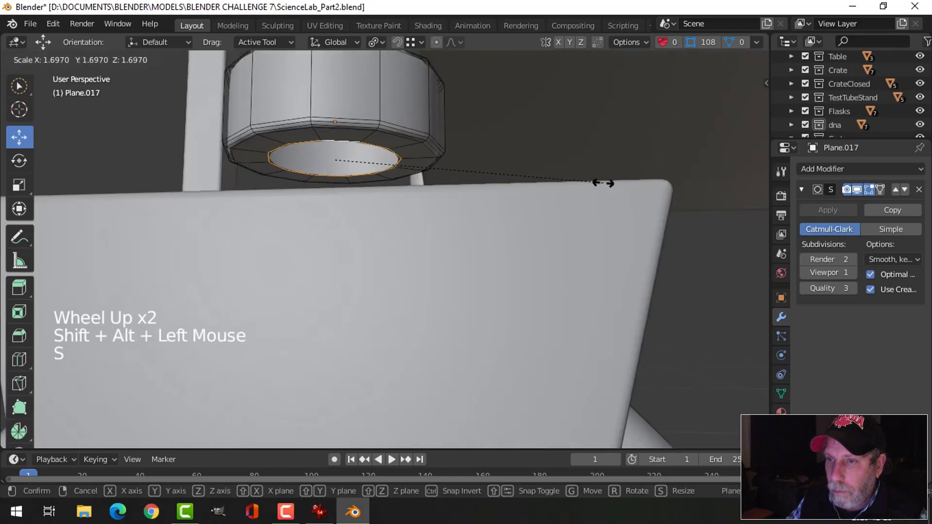
click(662, 183)
scroll(450, 190, down, 2)
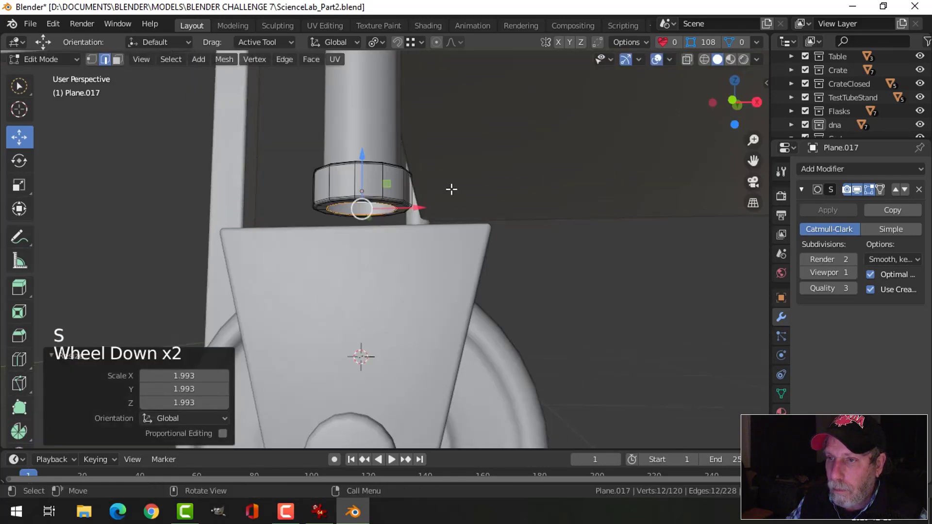
Extrude the hole's edge loop about 0.048 m down into the bracket, add a loop cut around the new neck and return to Object Mode.
middle_drag(449, 189, 457, 219)
key(e)
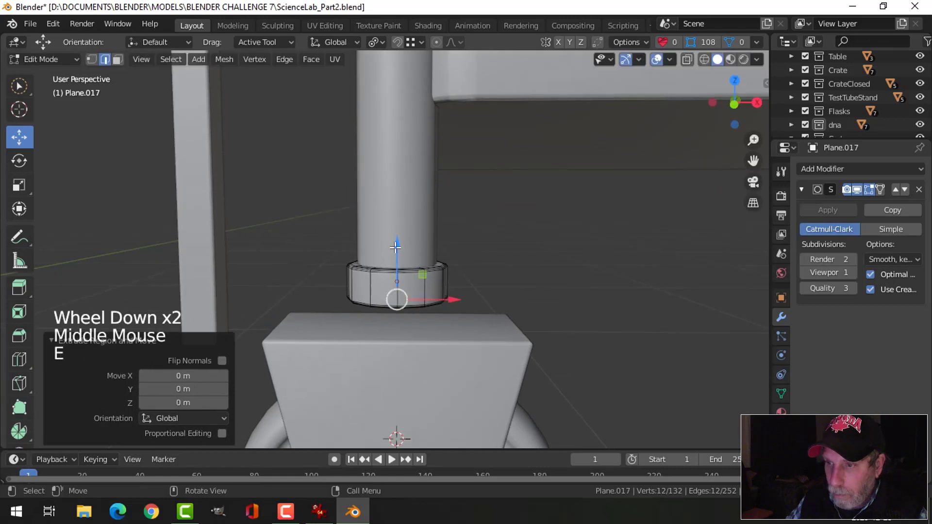
click(398, 299)
middle_drag(463, 293, 399, 261)
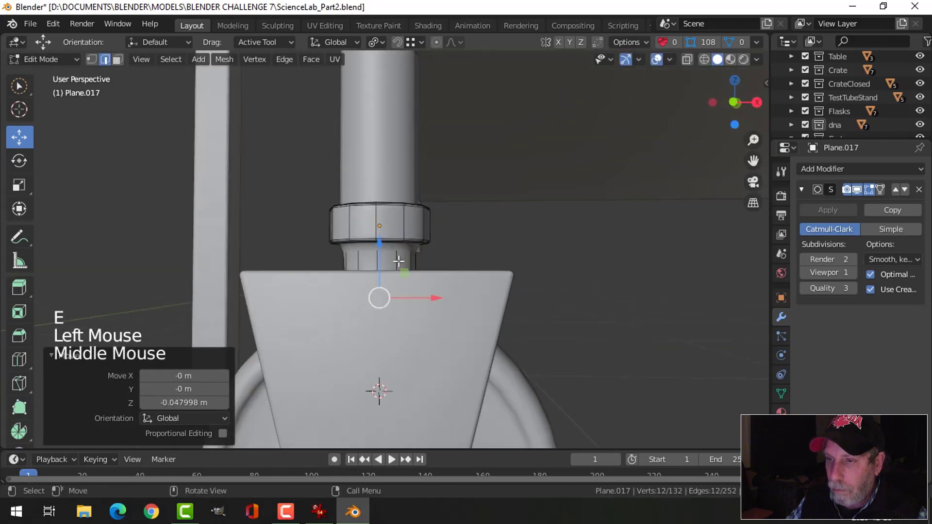
key(ctrl+r)
click(392, 260)
key(Tab)
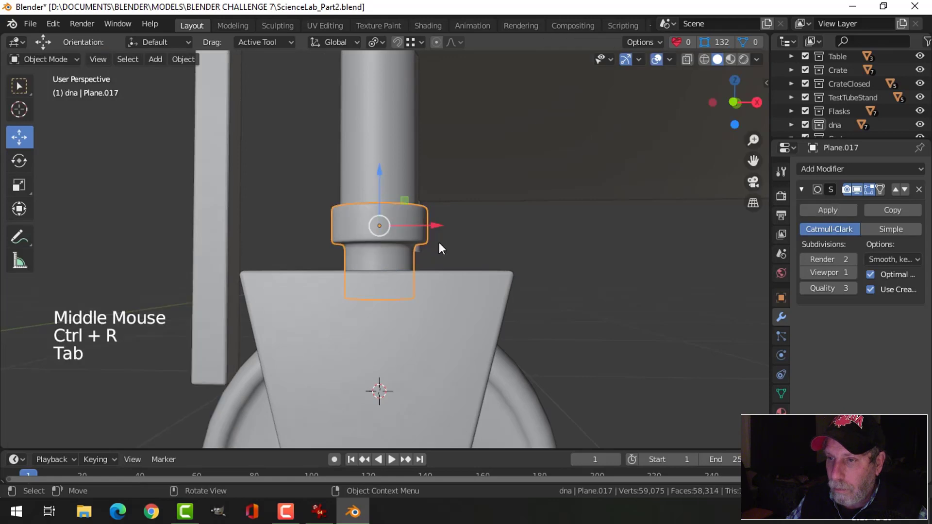
Scale the whole fork bracket mesh along X by 0.757 in Edit Mode.
scroll(439, 246, down, 4)
key(alt+a)
scroll(438, 258, down, 4)
middle_drag(438, 258, 477, 243)
scroll(483, 295, up, 2)
scroll(453, 291, down, 5)
scroll(422, 290, up, 3)
scroll(396, 211, up, 2)
click(396, 211)
key(Tab)
key(a)
scroll(484, 242, up, 3)
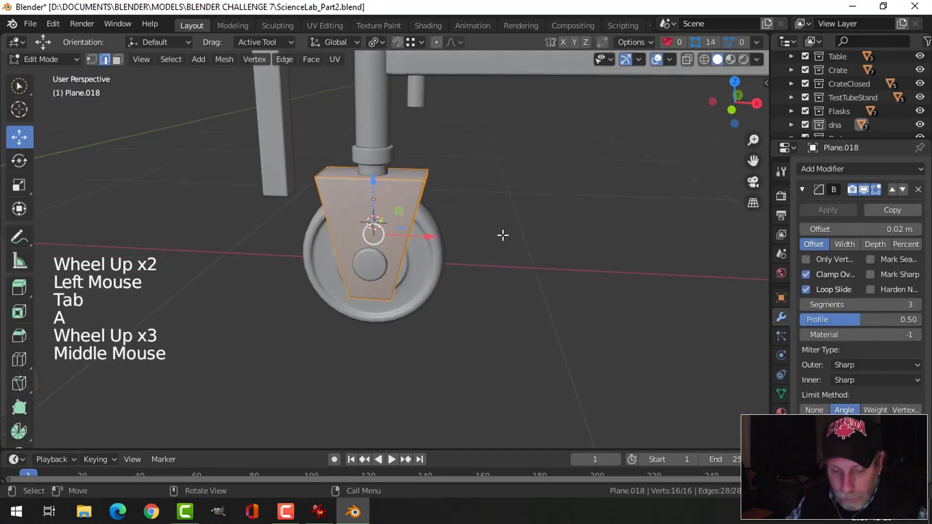
key(s)
key(x)
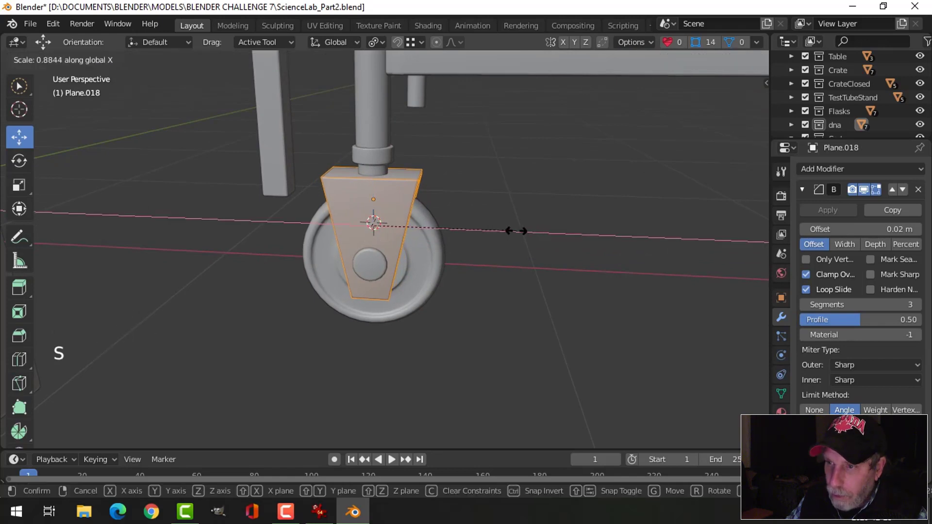
click(495, 231)
Raise the fork bracket mesh about 0.013 m along Z toward the collar, then clear the selection.
middle_drag(479, 229, 473, 208)
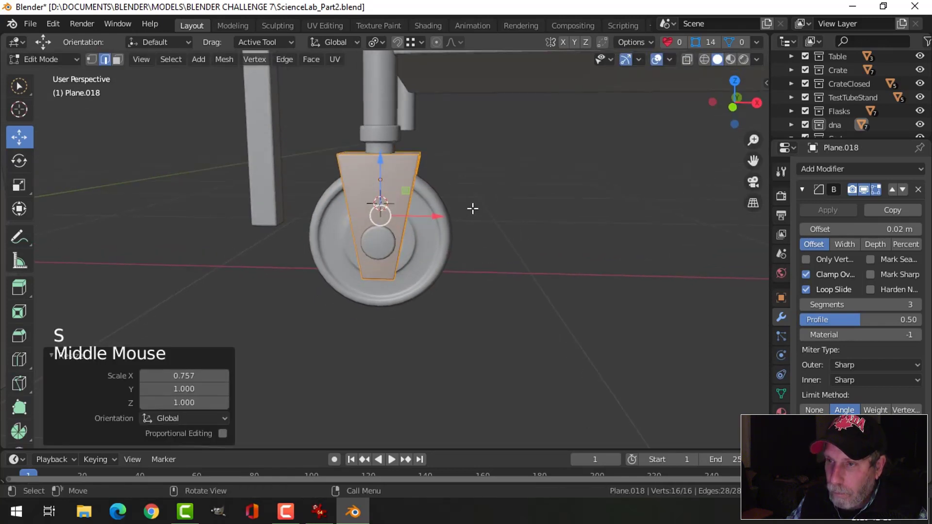
drag(381, 166, 380, 156)
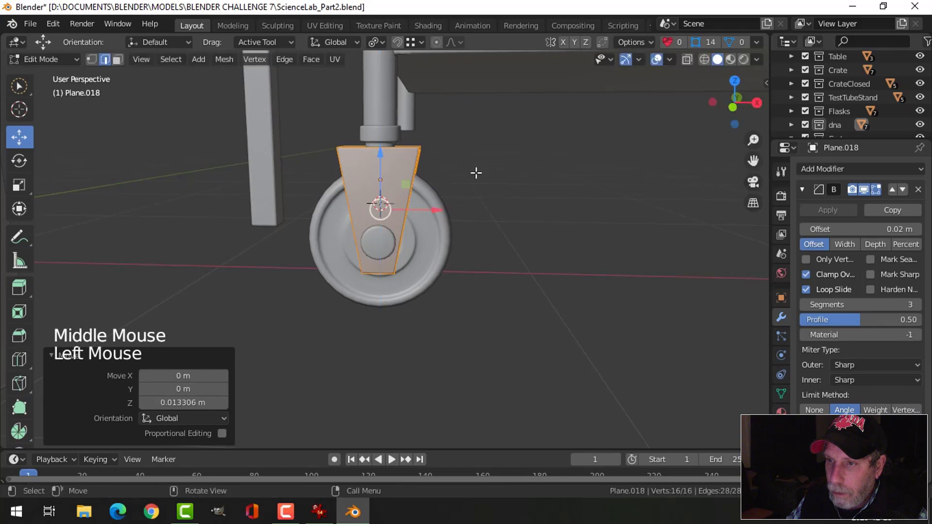
key(alt+a)
scroll(483, 180, down, 3)
middle_drag(485, 183, 460, 198)
scroll(420, 235, up, 3)
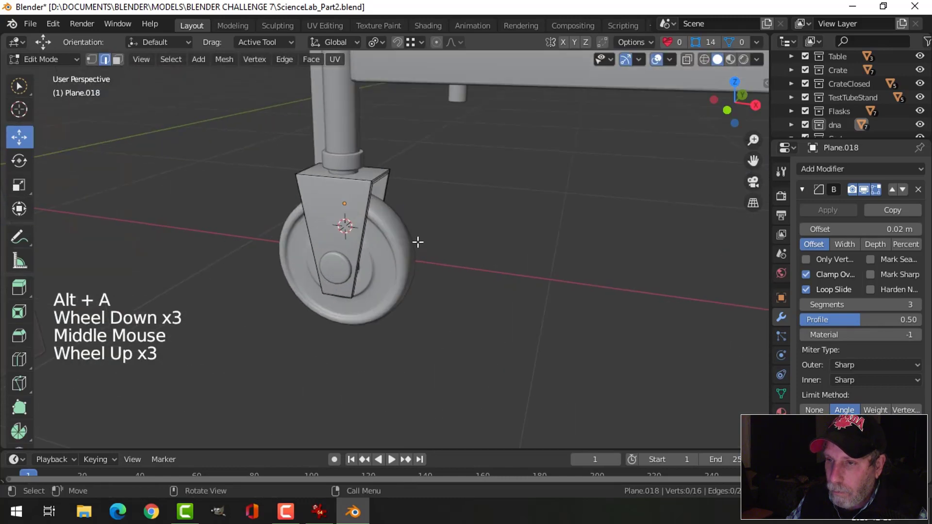
Return to Object Mode and delete the cart's tubular frame without a caster, at the end away from the table.
middle_drag(417, 241, 465, 248)
scroll(442, 220, down, 3)
key(Tab)
key(alt+a)
scroll(425, 234, down, 3)
scroll(448, 249, up, 5)
scroll(462, 245, down, 4)
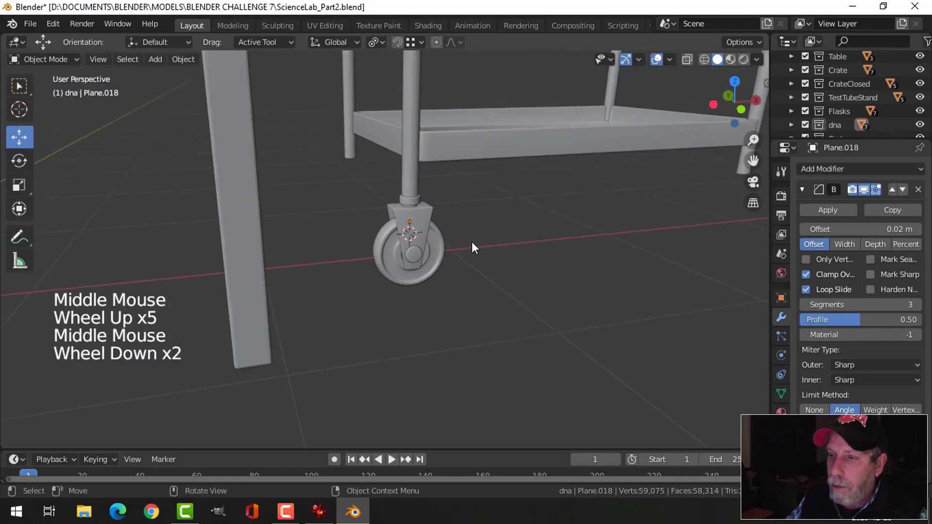
shift+middle_drag(518, 230, 486, 240)
middle_drag(485, 240, 450, 250)
scroll(541, 235, down, 2)
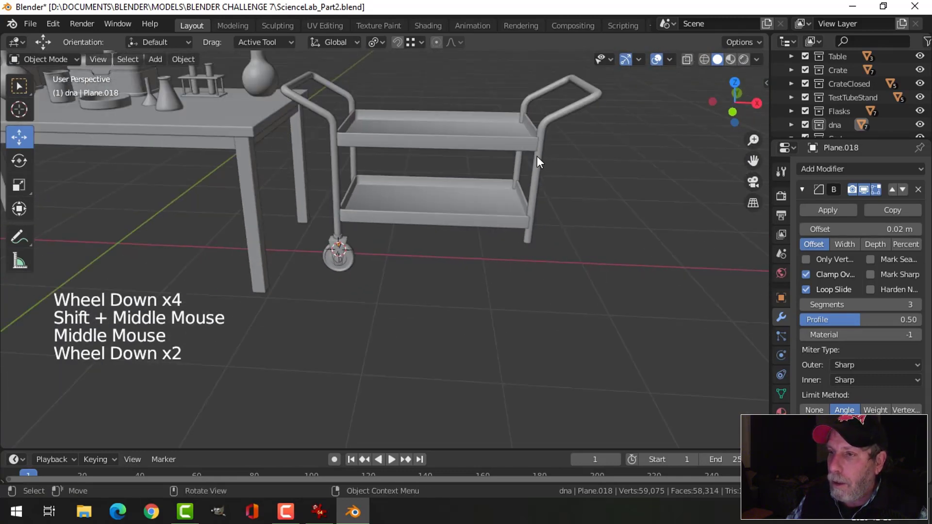
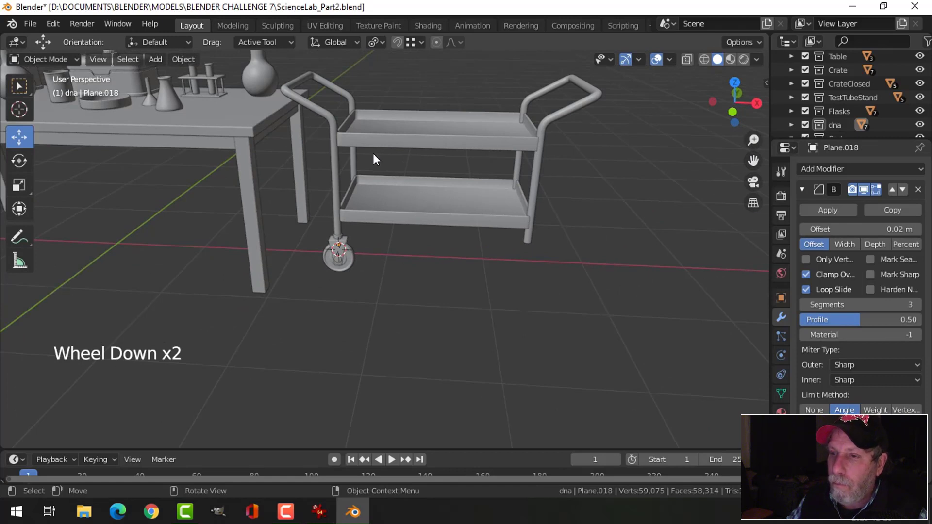
click(542, 149)
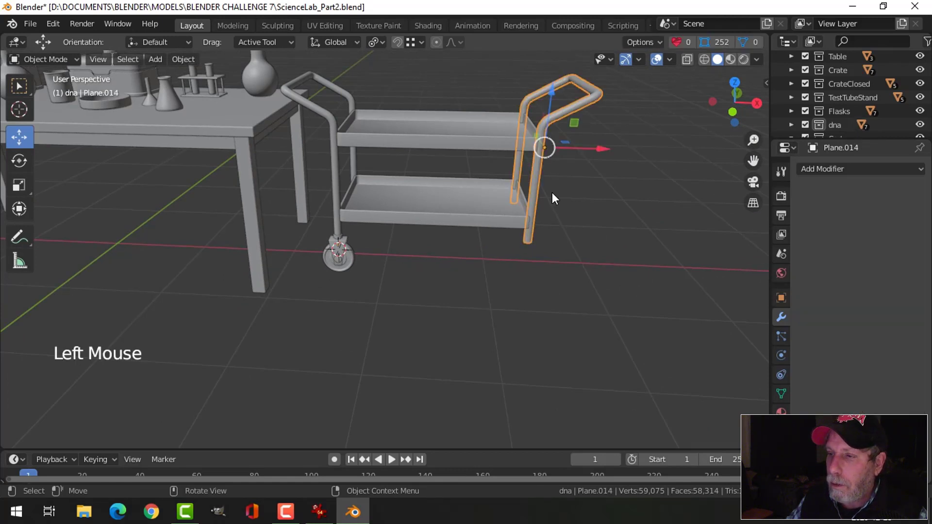
key(x)
click(305, 106)
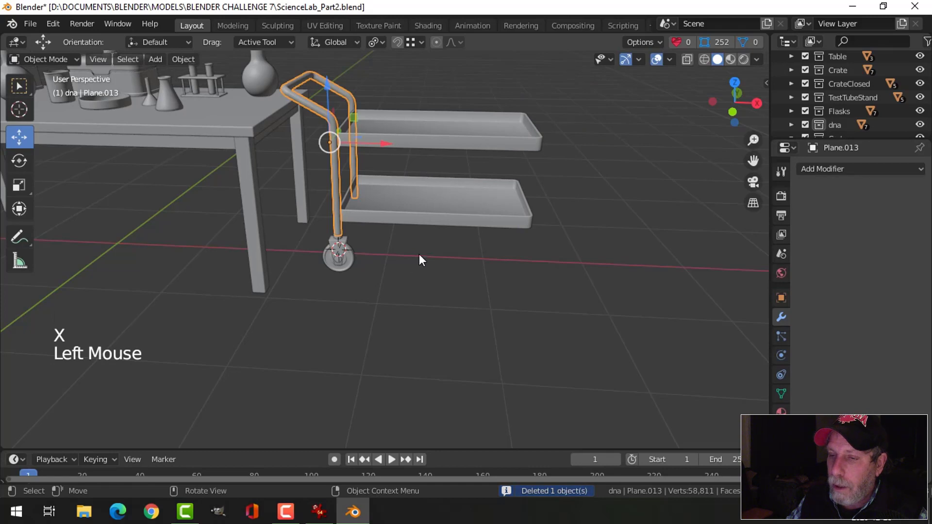
Duplicate the caster's collar, fork bracket, axle and wheel together and move the copy 1.0485 m along Y to the frame's other leg.
scroll(420, 258, up, 2)
middle_drag(420, 257, 380, 242)
scroll(407, 252, up, 3)
key(alt+a)
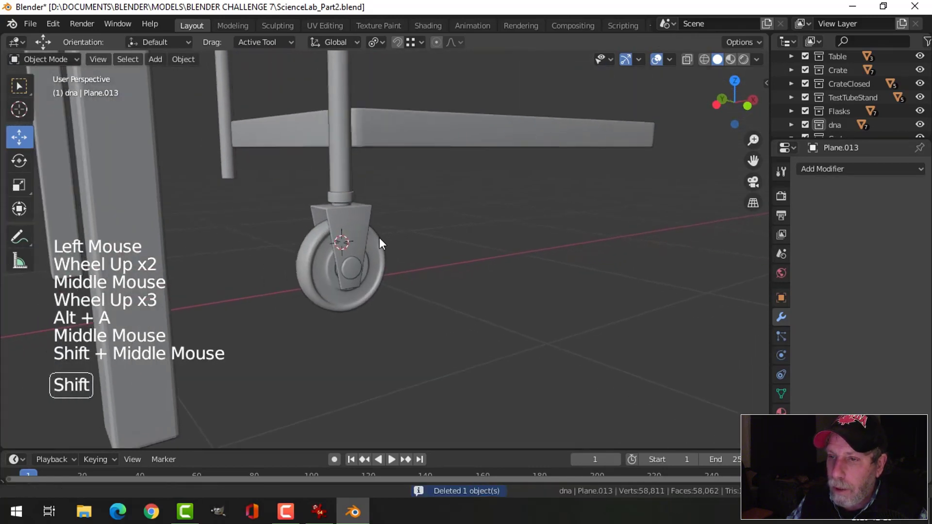
scroll(380, 238, up, 3)
click(289, 134)
shift+click(336, 284)
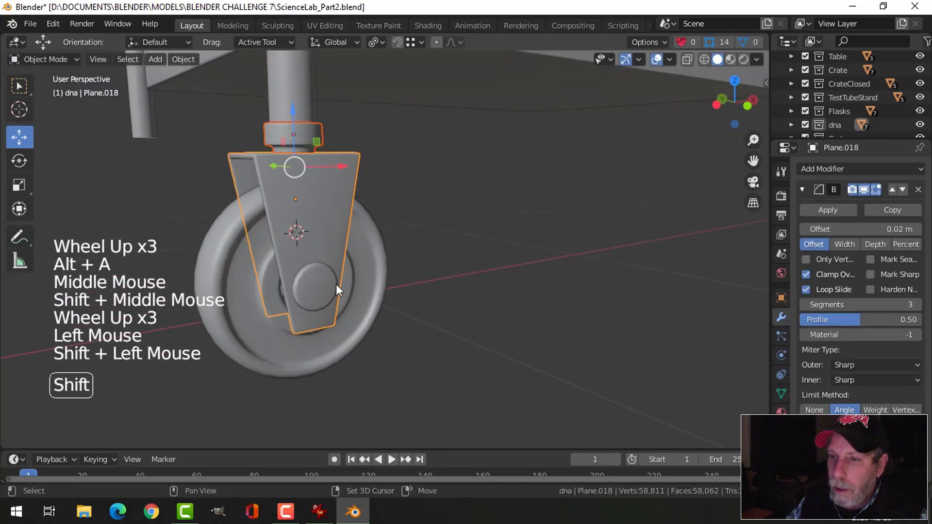
shift+click(336, 284)
shift+click(385, 244)
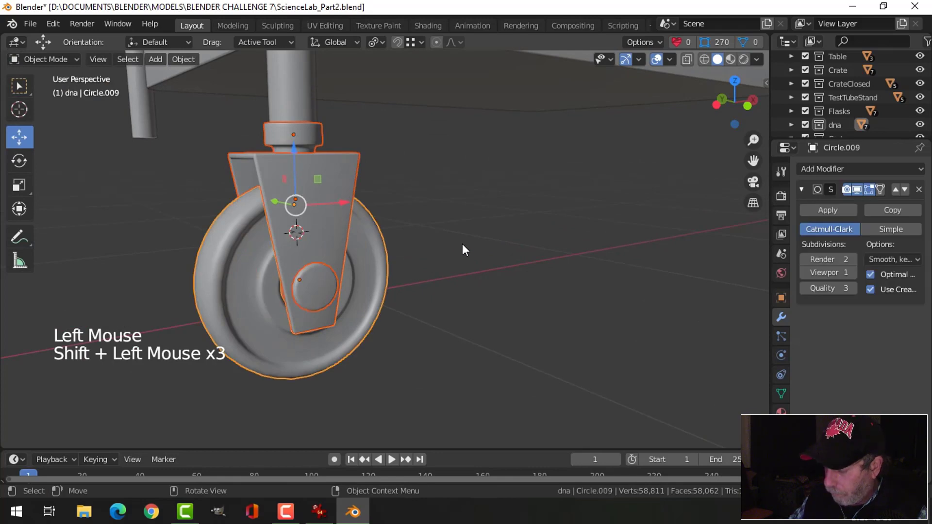
scroll(441, 257, down, 6)
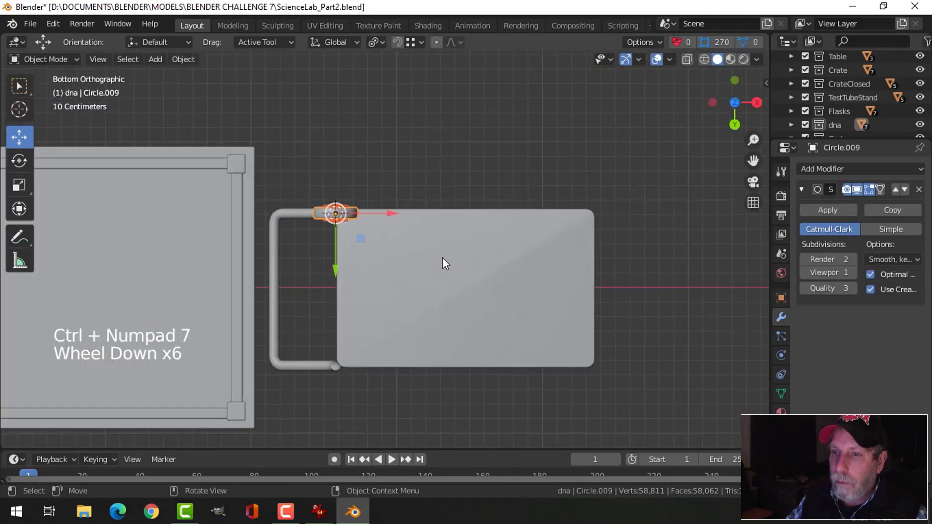
shift+middle_drag(447, 271, 458, 228)
key(shift+d)
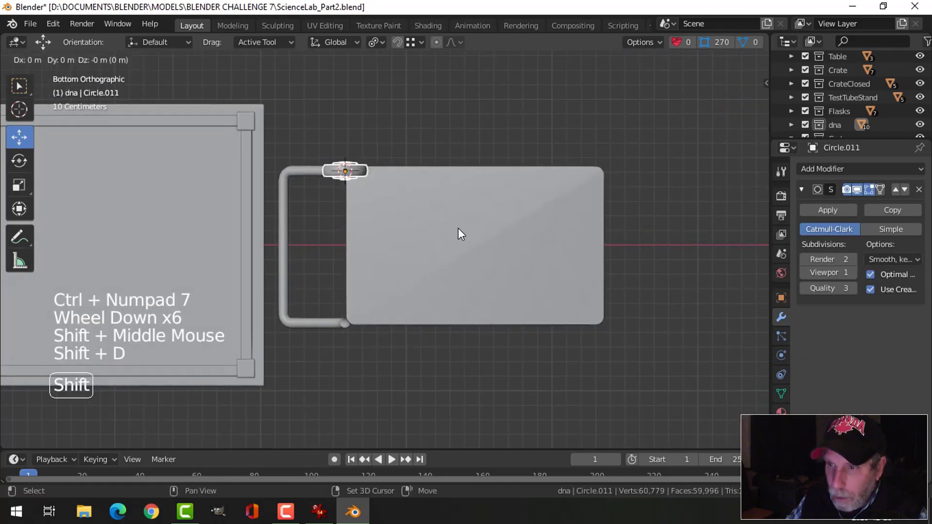
drag(343, 219, 358, 380)
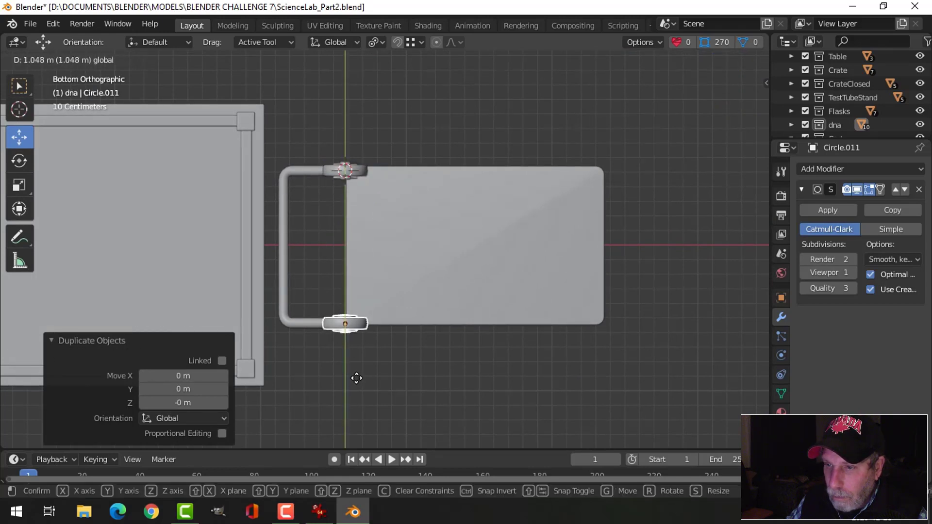
click(356, 377)
Fine-tune the duplicated caster under its leg in side view by moving it about -0.0044 m along Y.
key(KP_1)
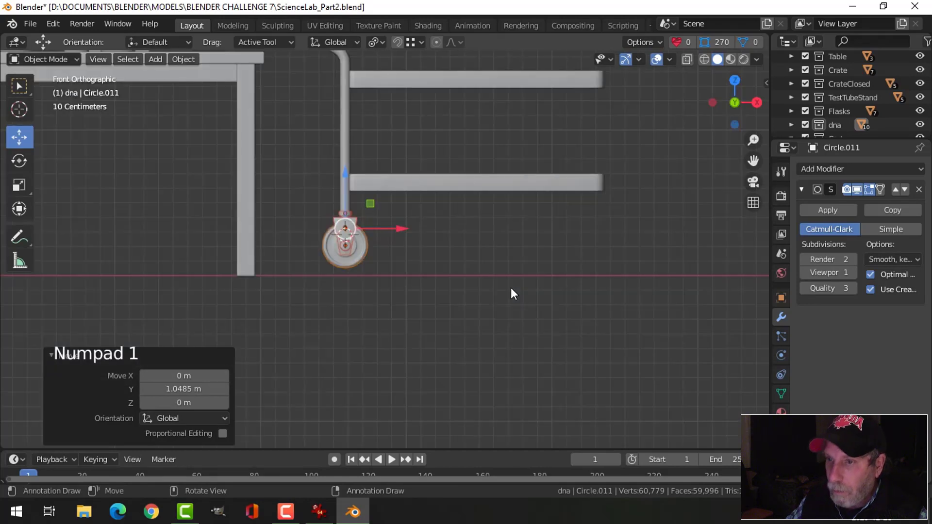
key(KP_3)
scroll(510, 289, up, 3)
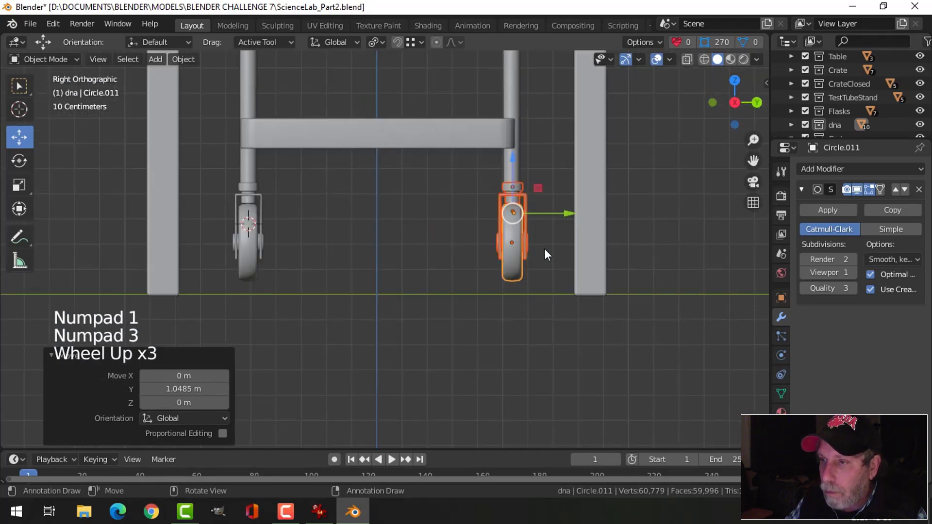
scroll(590, 251, up, 3)
shift+middle_drag(590, 252, 379, 290)
scroll(411, 258, up, 2)
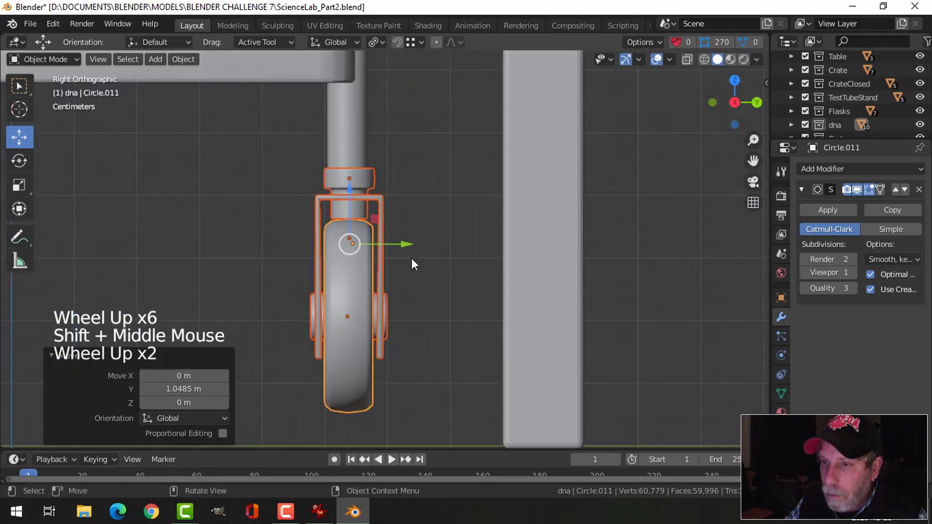
drag(404, 242, 378, 242)
scroll(330, 276, down, 6)
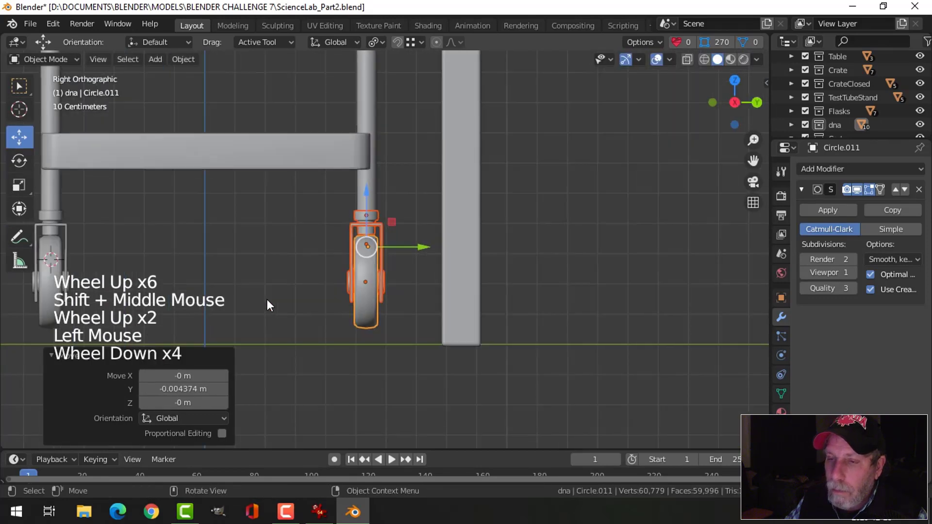
shift+middle_drag(266, 299, 436, 308)
scroll(384, 294, up, 2)
middle_drag(383, 295, 366, 265)
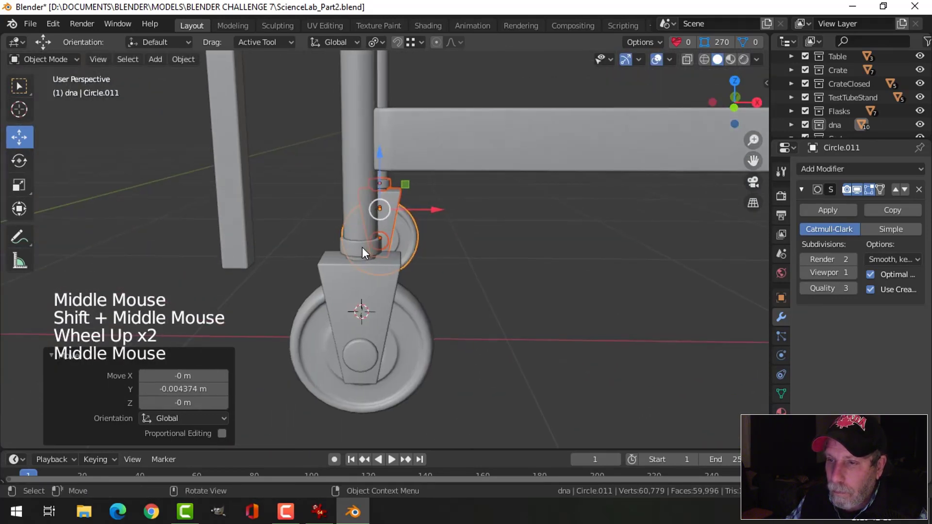
shift+click(349, 289)
shift+click(358, 320)
shift+click(368, 351)
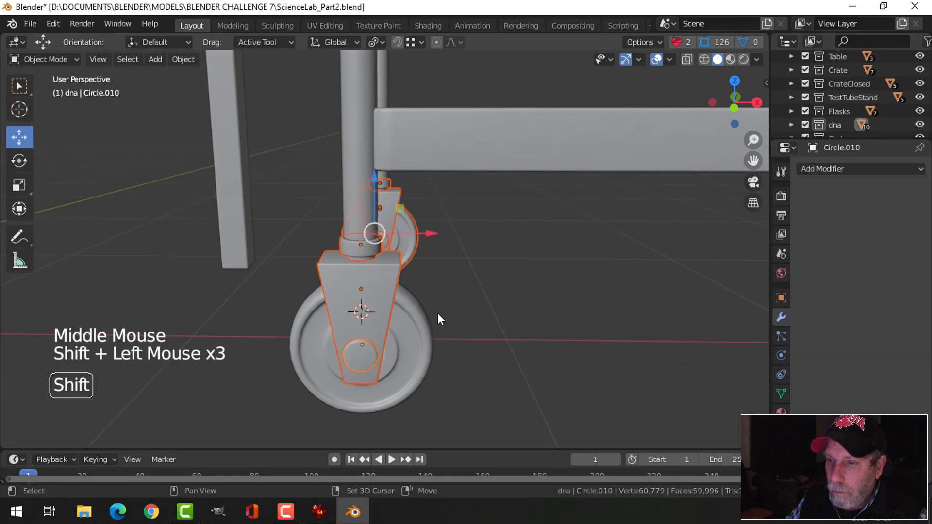
shift+click(437, 313)
shift+scroll(466, 314, down, 1)
scroll(506, 314, down, 8)
shift+middle_drag(516, 309, 478, 301)
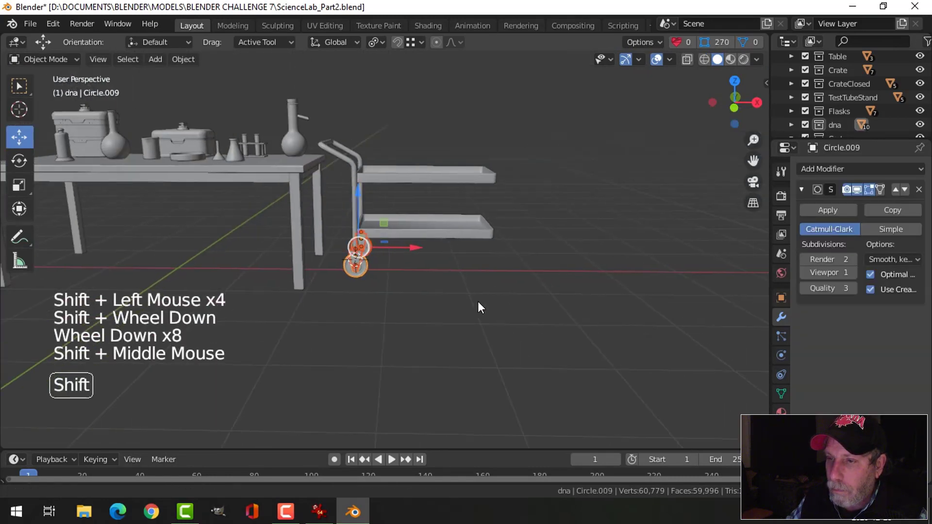
scroll(474, 301, up, 3)
key(alt+a)
scroll(419, 272, up, 3)
shift+middle_drag(420, 273, 372, 289)
scroll(374, 298, down, 3)
scroll(374, 296, up, 3)
scroll(342, 298, up, 1)
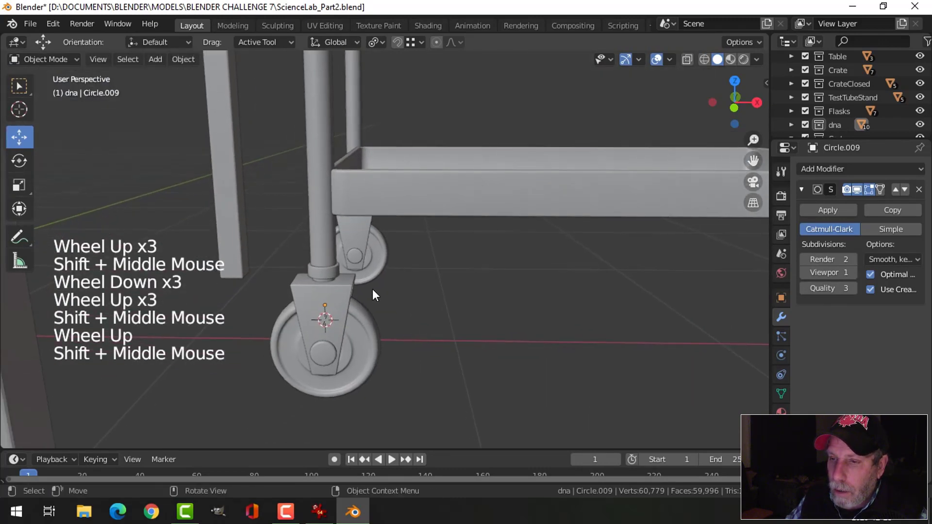
Select the collar, fork bracket, axle and wheel of both casters under the tubular frame.
scroll(285, 289, up, 2)
click(281, 295)
click(283, 311)
shift+click(303, 364)
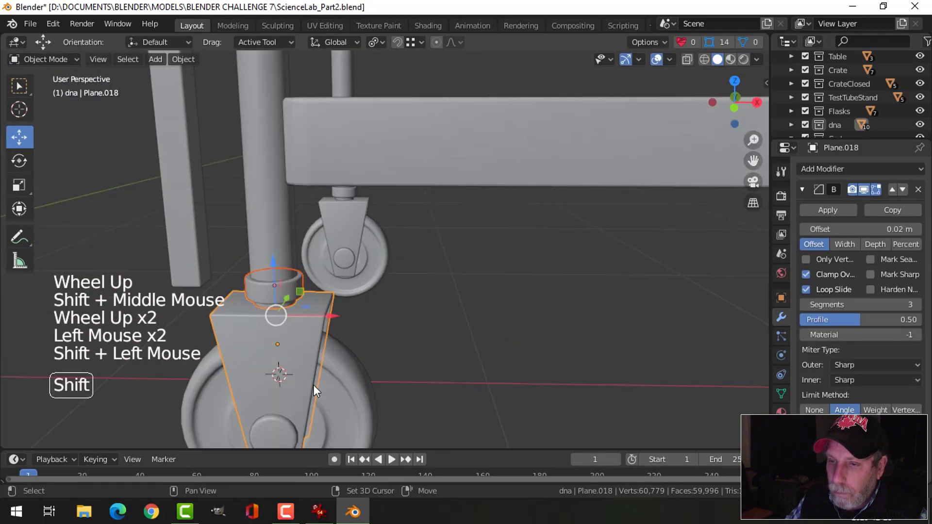
shift+click(272, 439)
shift+click(346, 366)
shift+click(345, 195)
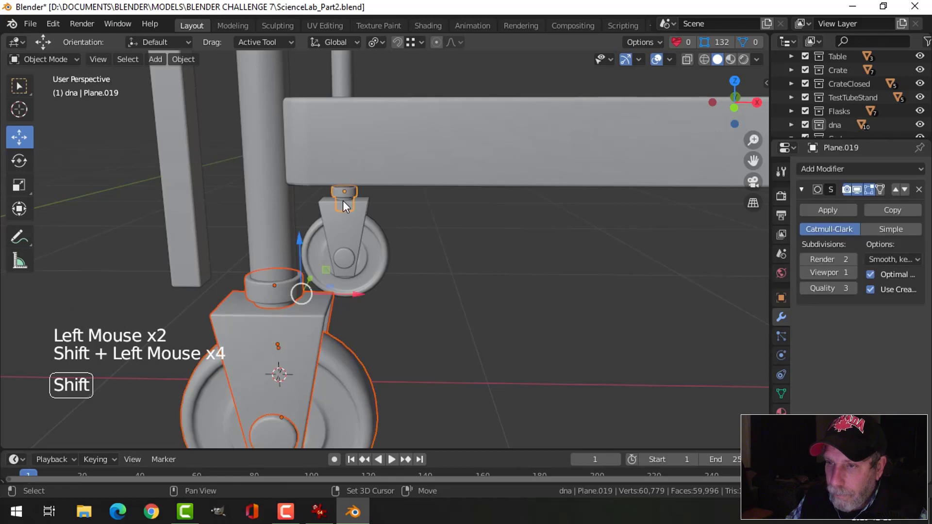
shift+click(342, 225)
shift+click(344, 257)
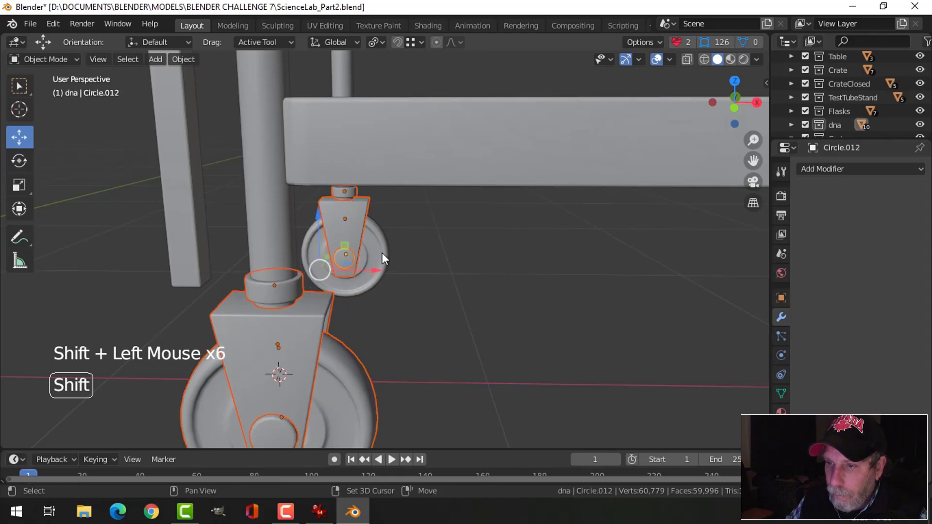
shift+click(382, 253)
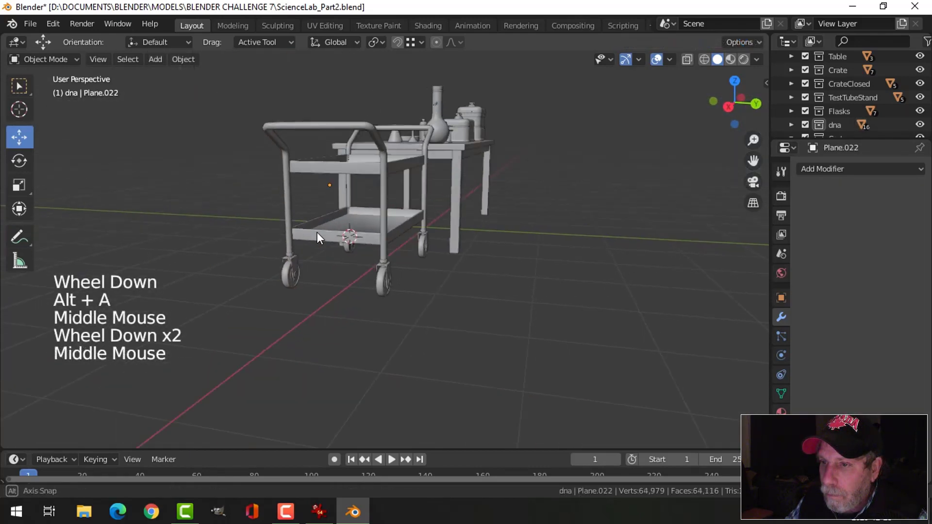
Restore the selection of the duplicated frame and its casters with undo and shift them slightly along X toward the table.
middle_drag(318, 237, 486, 238)
scroll(502, 265, down, 1)
scroll(503, 226, down, 2)
mouse_move(486, 237)
middle_down()
mouse_move(457, 246)
mouse_move(453, 262)
mouse_move(486, 249)
middle_up()
scroll(458, 247, up, 1)
scroll(461, 249, down, 1)
scroll(459, 265, up, 4)
key(ctrl+z)
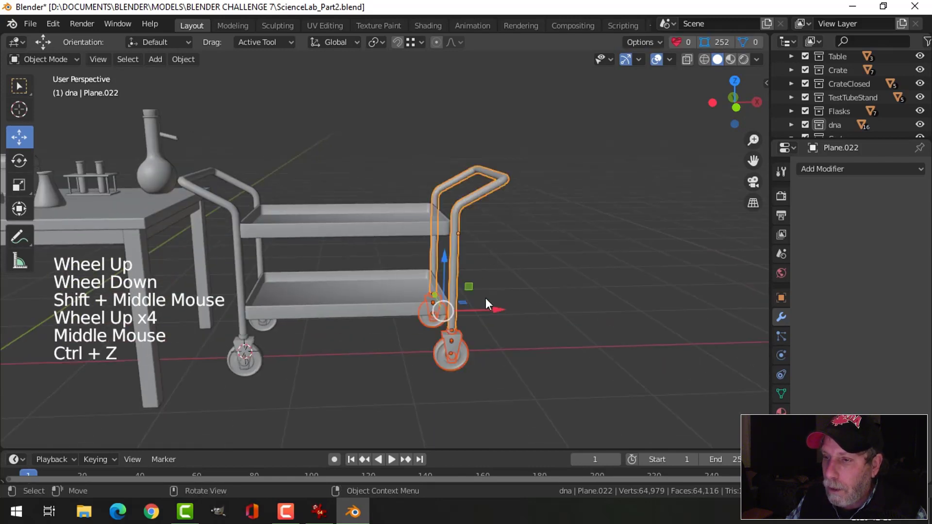
drag(499, 310, 481, 303)
middle_drag(481, 304, 377, 251)
Open both tray shelves together in Edit Mode with nothing selected, in top view with wireframe shading.
key(alt+a)
click(363, 280)
shift+click(435, 289)
key(Tab)
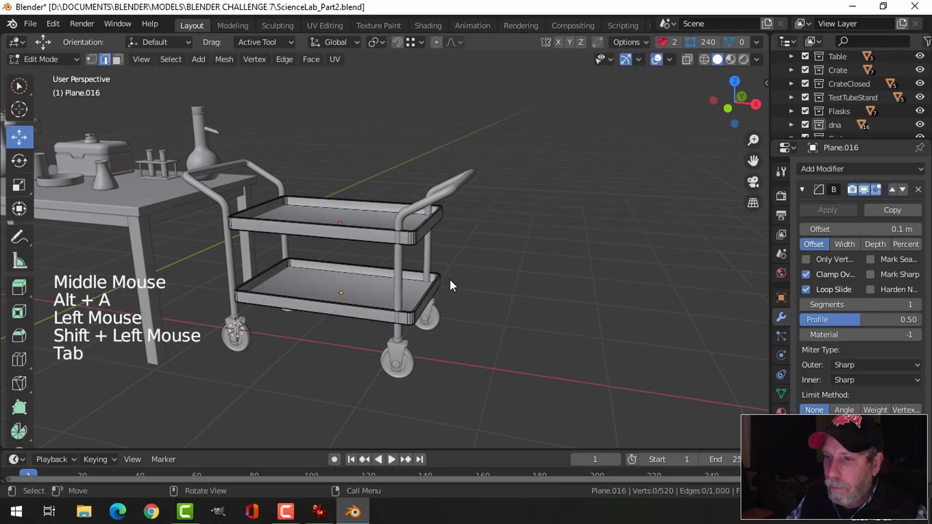
key(a)
key(KP_7)
scroll(449, 286, down, 1)
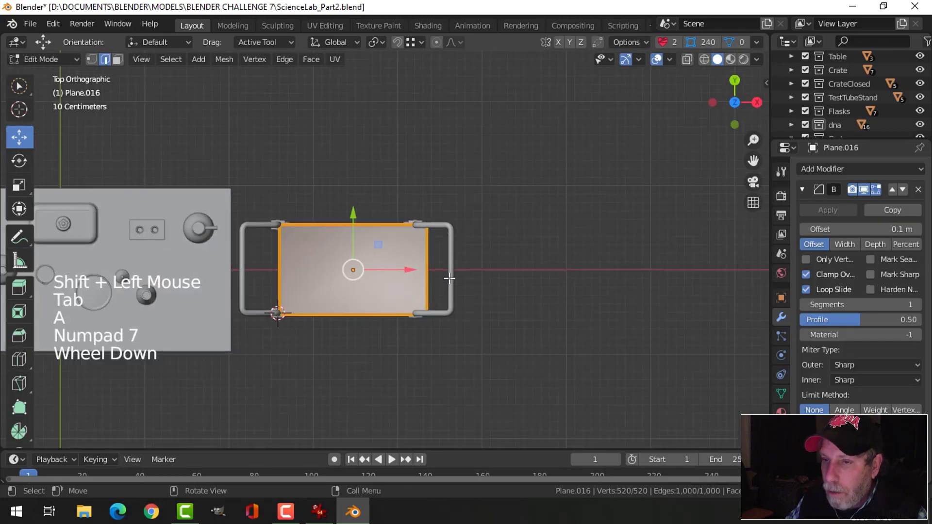
scroll(541, 293, up, 2)
key(alt+a)
key(z)
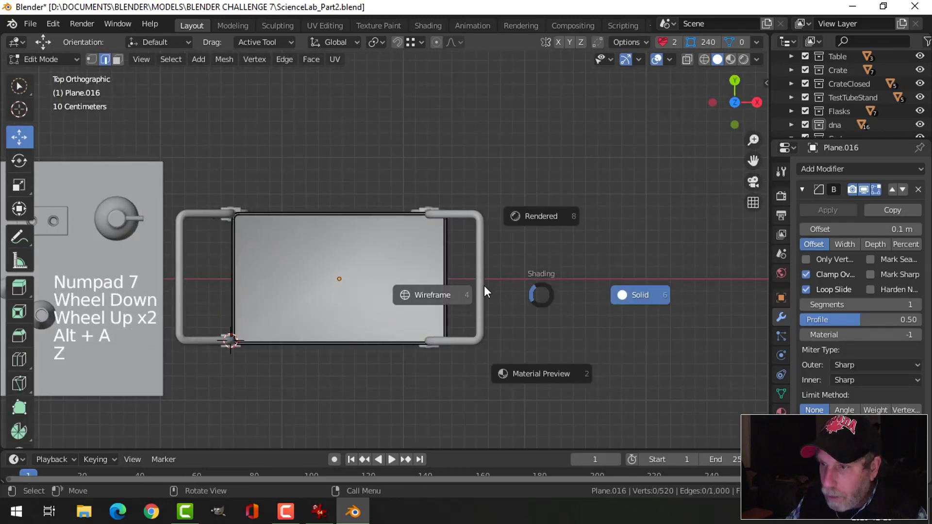
click(432, 292)
Box-select the ends of both trays near the duplicated frame, move them -0.16325 m along X, and restore solid shading.
key(b)
drag(387, 167, 483, 367)
scroll(529, 317, up, 3)
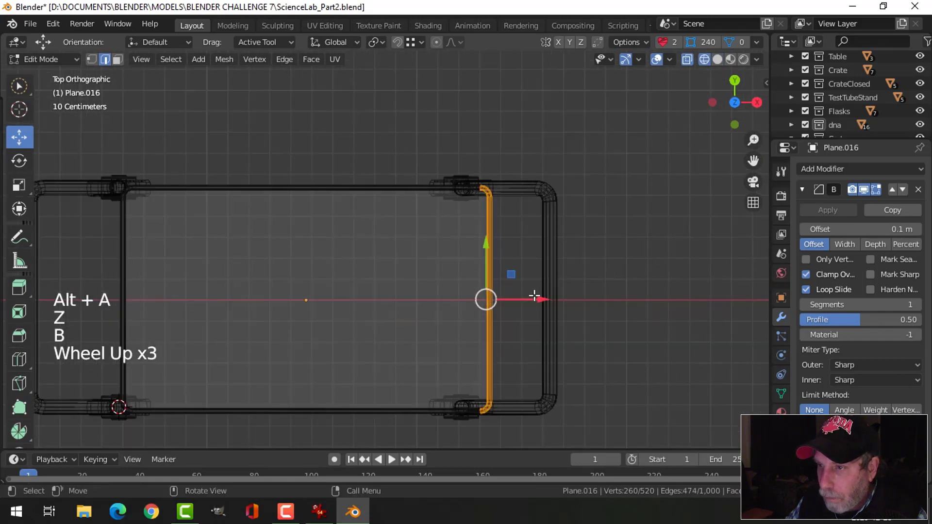
drag(537, 297, 500, 299)
key(z)
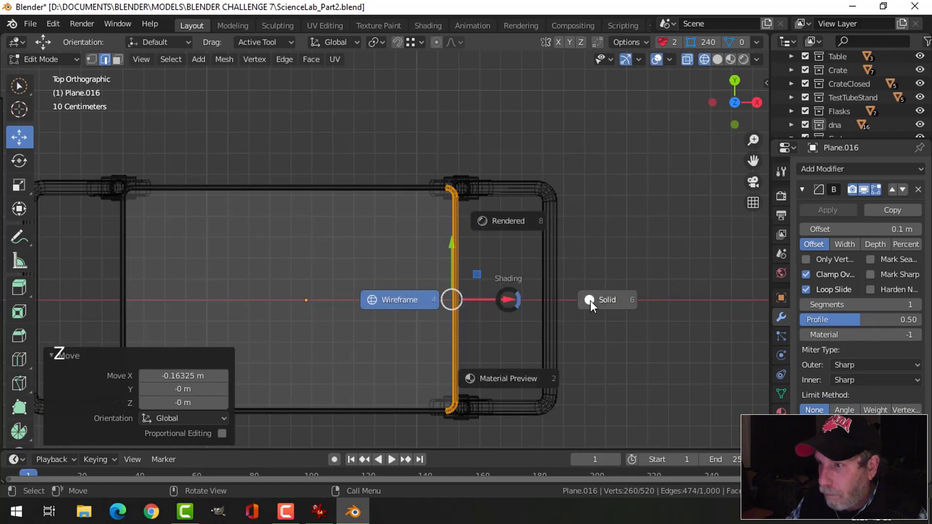
click(597, 299)
Nudge the selected tray ends another -0.006339 m along X, then return to Object Mode with nothing selected.
mouse_move(578, 283)
middle_down()
mouse_move(574, 291)
mouse_move(551, 217)
mouse_move(603, 223)
middle_up()
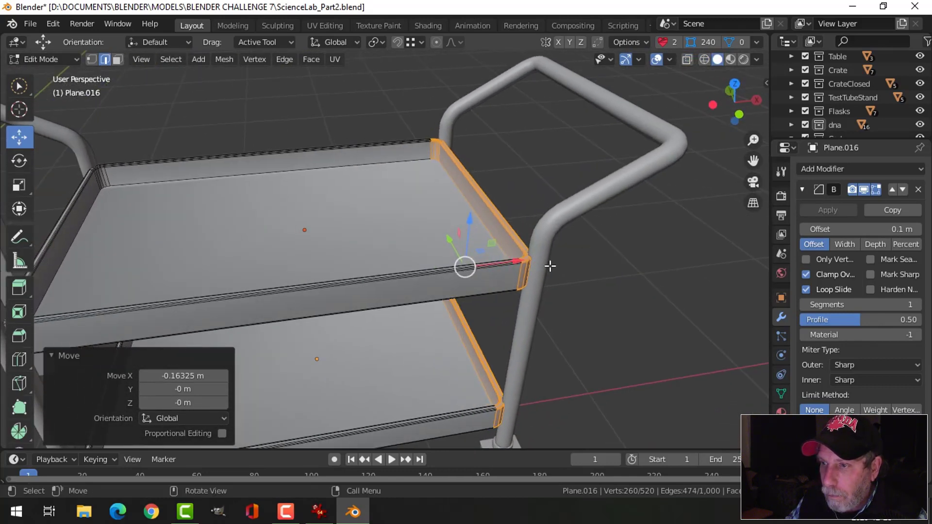
drag(517, 260, 475, 275)
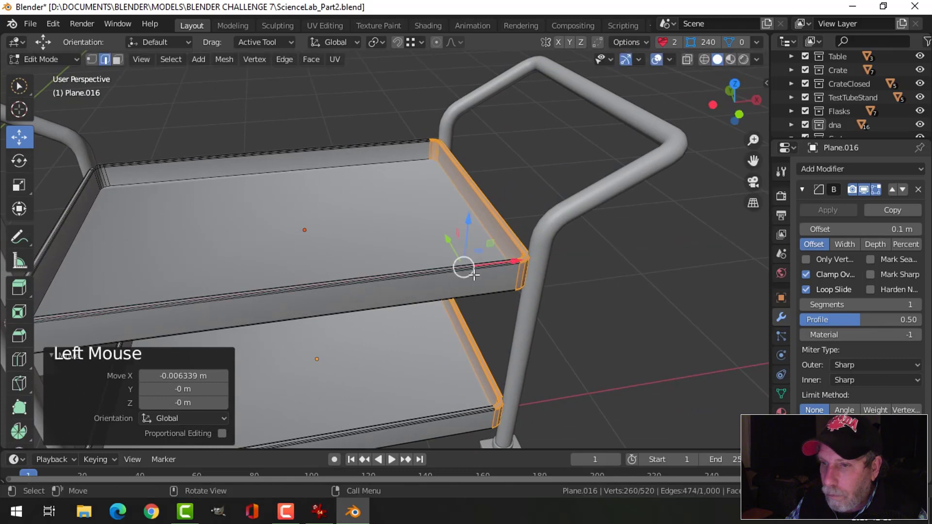
shift+middle_drag(238, 296, 343, 273)
key(alt+a)
key(Tab)
scroll(409, 321, down, 3)
key(alt+a)
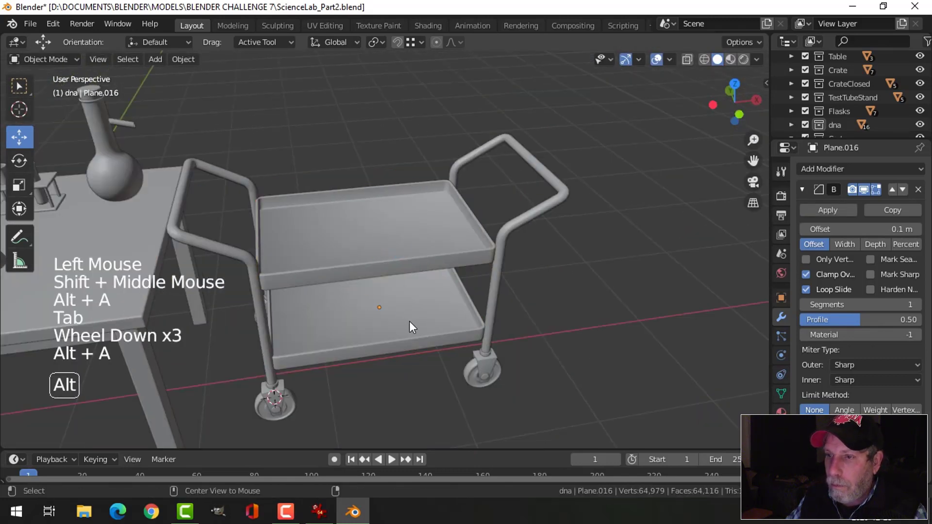
Rotate the wheel, axle and bracket of the front caster at the end away from the table about global Z, then deselect everything.
scroll(409, 321, down, 2)
shift+middle_drag(431, 324, 420, 296)
middle_drag(419, 296, 414, 272)
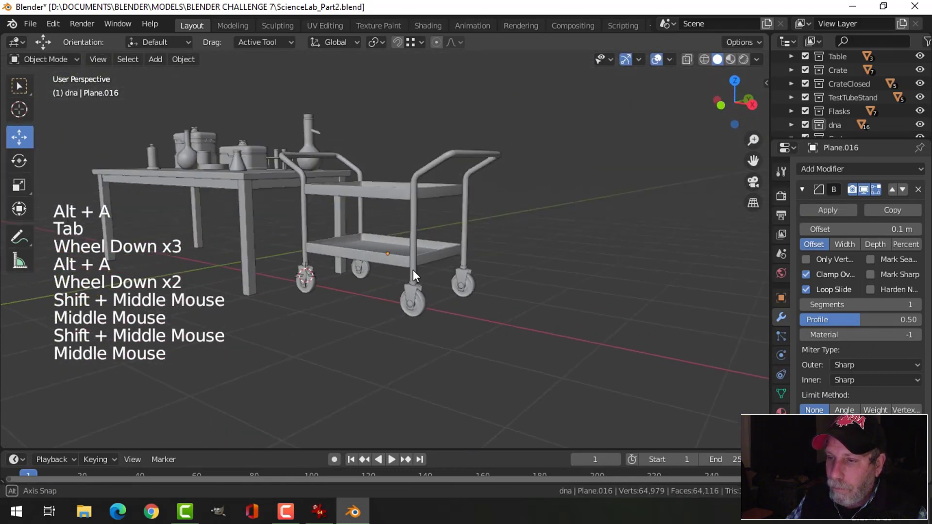
scroll(442, 308, up, 3)
shift+middle_drag(441, 308, 438, 254)
scroll(424, 245, up, 2)
click(423, 246)
scroll(382, 294, up, 1)
scroll(385, 275, up, 2)
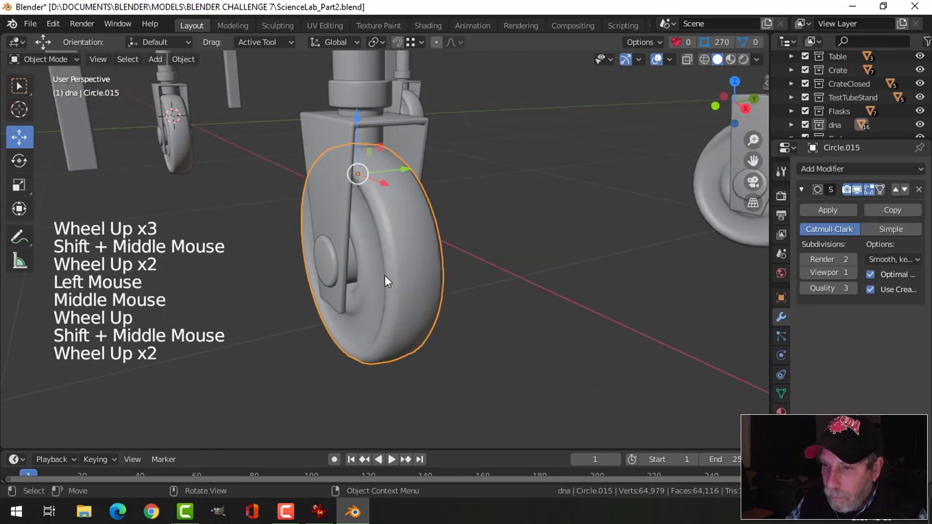
shift+click(325, 254)
shift+click(348, 156)
scroll(391, 262, down, 2)
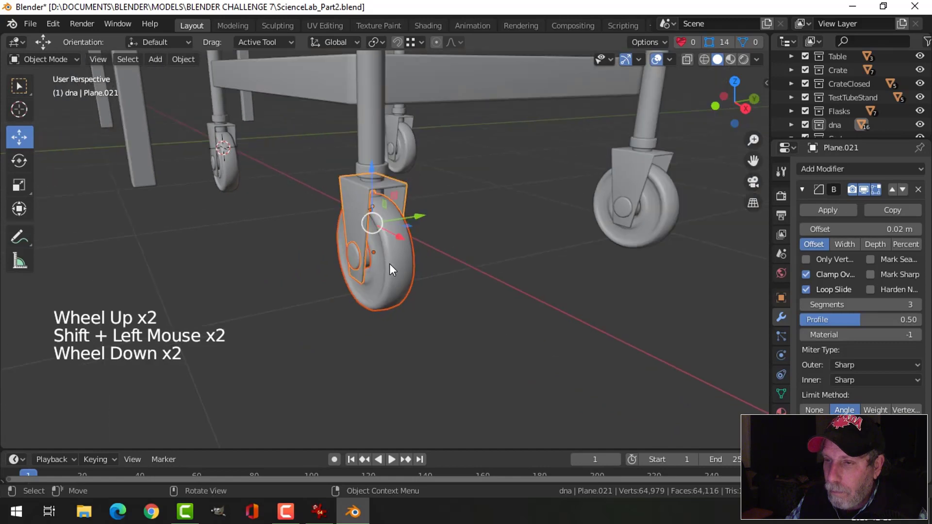
mouse_move(391, 264)
middle_down()
mouse_move(423, 273)
mouse_move(360, 253)
mouse_move(391, 260)
middle_up()
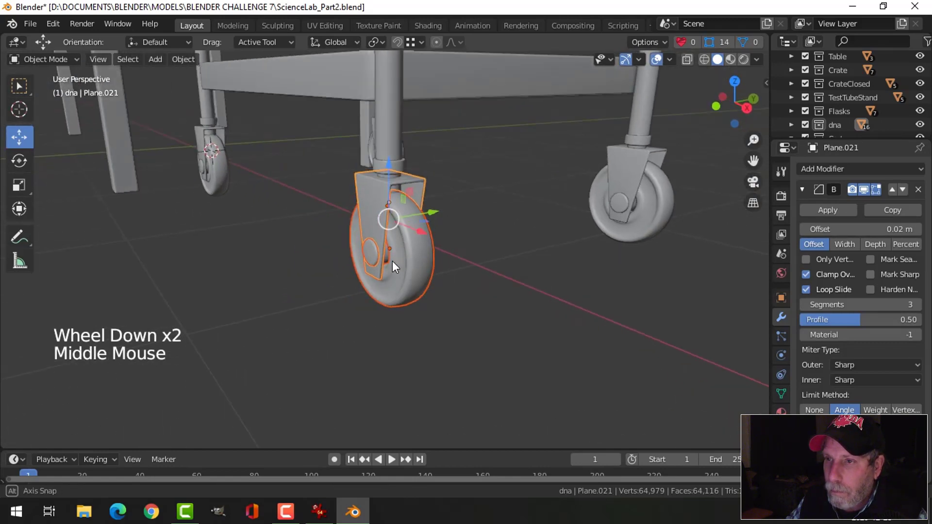
key(r)
key(z)
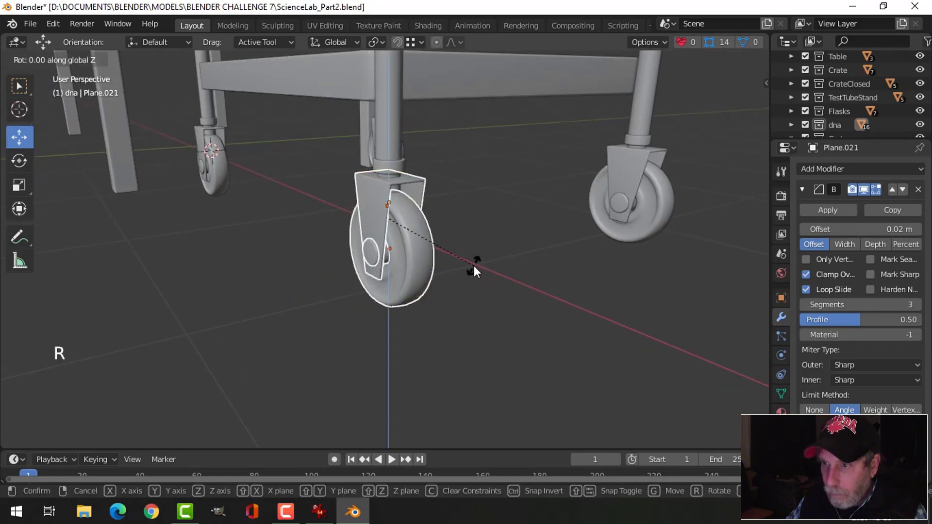
click(397, 285)
key(alt+a)
Save the scene file with the repositioned caster.
scroll(403, 287, down, 4)
middle_drag(410, 288, 427, 275)
scroll(462, 292, down, 3)
key(ctrl+s)
Duplicate the small conical flask on the table and place the copy about 1.94 m along X over the cart's upper tray.
scroll(482, 270, down, 2)
scroll(337, 257, up, 2)
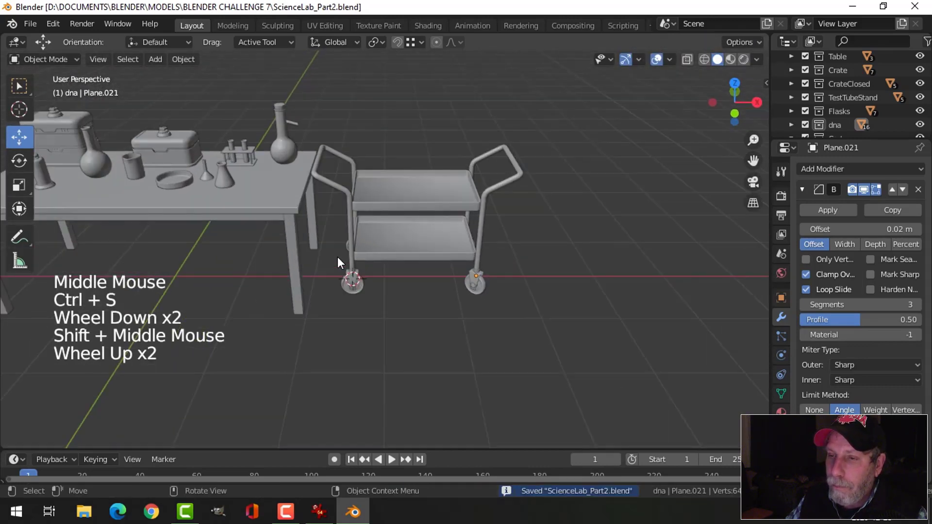
shift+middle_drag(337, 257, 375, 261)
scroll(376, 261, up, 1)
scroll(375, 261, up, 1)
click(223, 151)
middle_drag(222, 150, 320, 209)
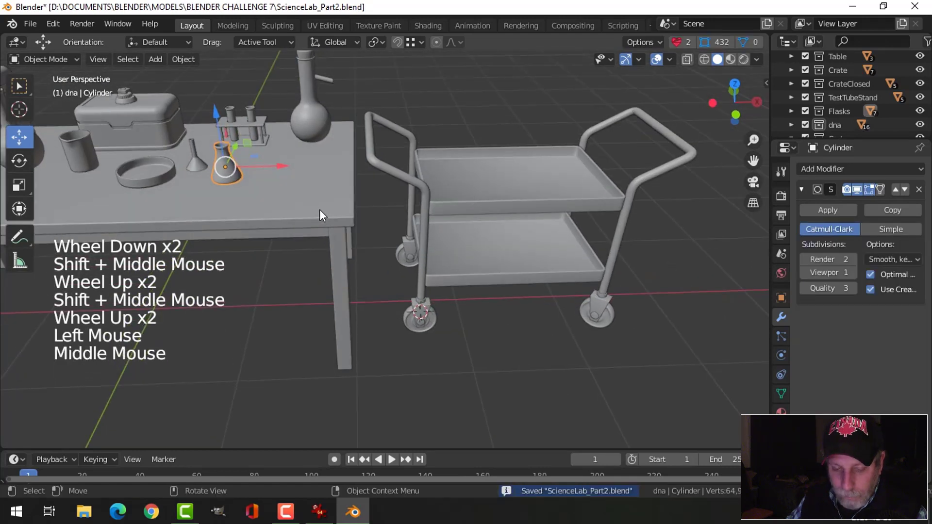
key(shift+d)
click(470, 163)
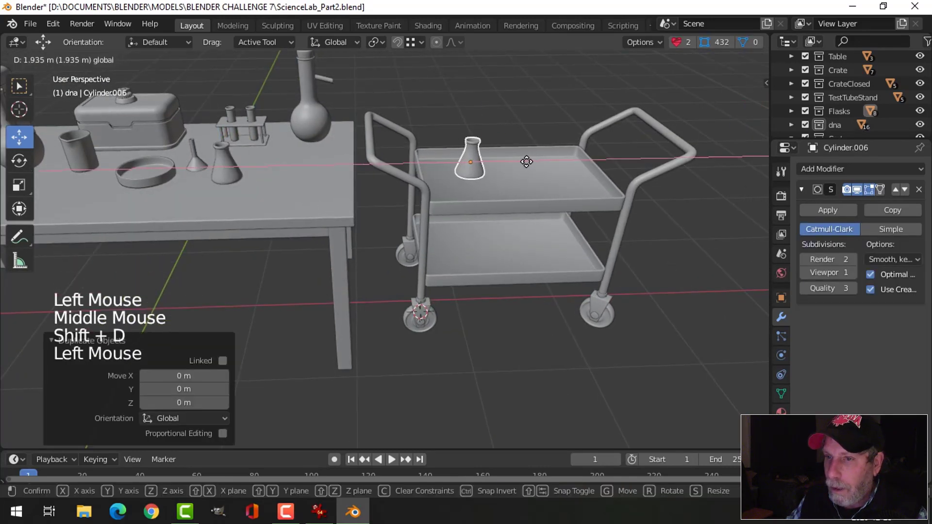
Duplicate the round dish from the table, move the copy along X beside the cart's flask, and scale it to 0.867.
double_click(140, 172)
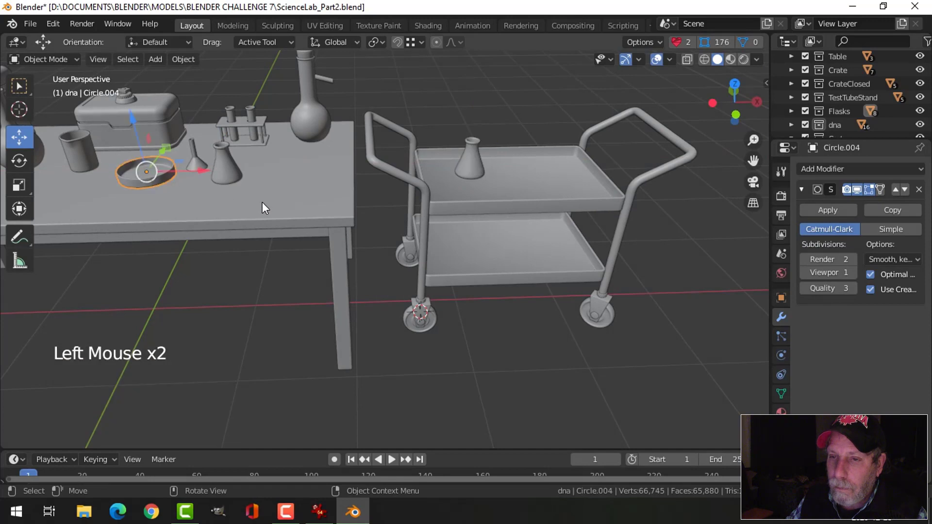
key(shift+d)
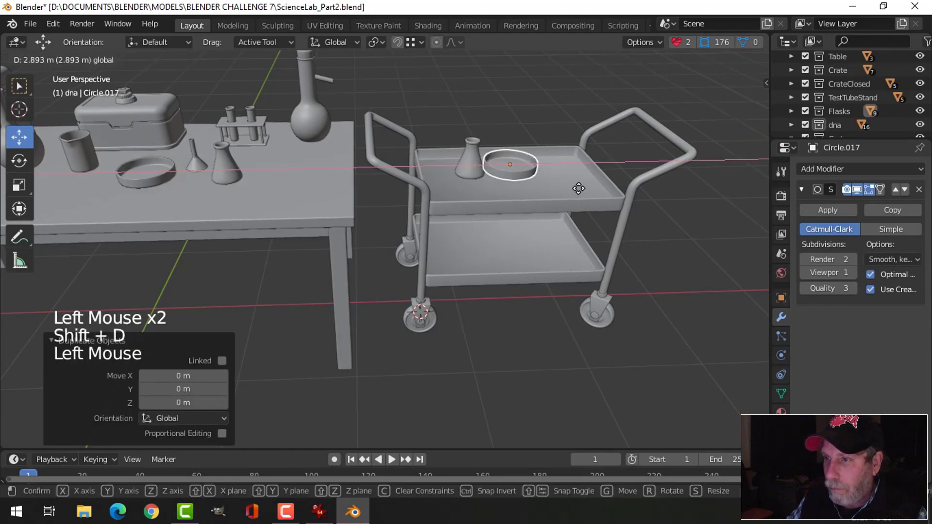
click(579, 188)
key(s)
click(586, 181)
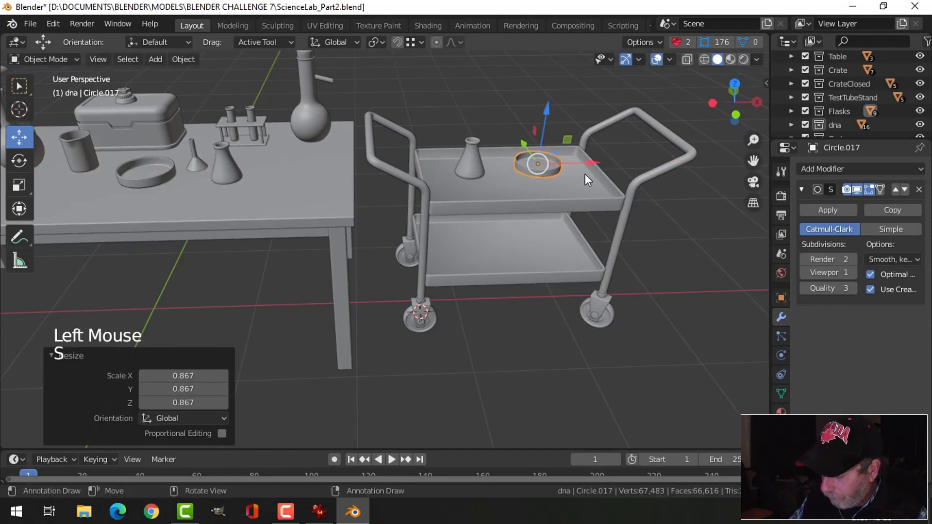
In front view with wireframe shading, lower the copied flask and dish together along Z into the cart's upper tray.
key(KP_1)
scroll(585, 177, up, 3)
shift+middle_drag(575, 177, 437, 248)
scroll(509, 284, up, 3)
shift+click(344, 148)
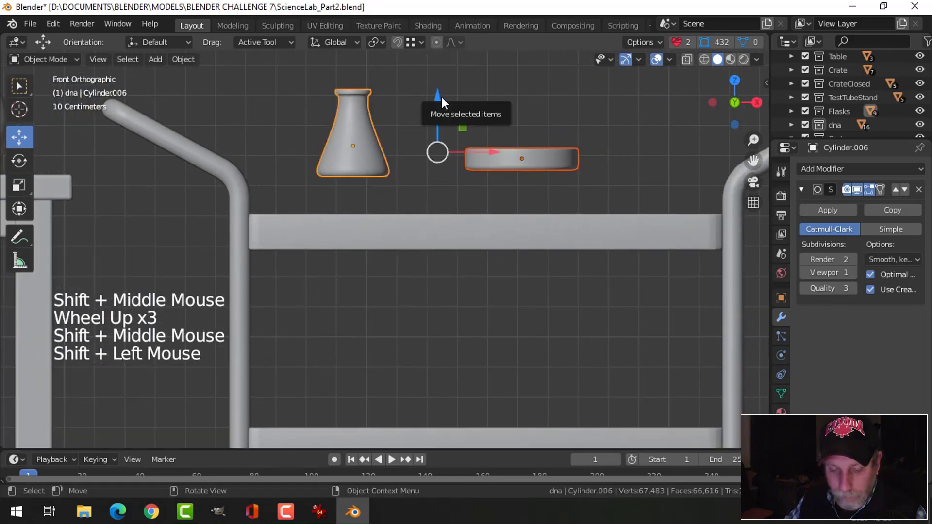
key(z)
drag(441, 100, 438, 168)
Lower the copied dish another -0.022674 m along Z, then deselect it and restore solid shading.
click(523, 229)
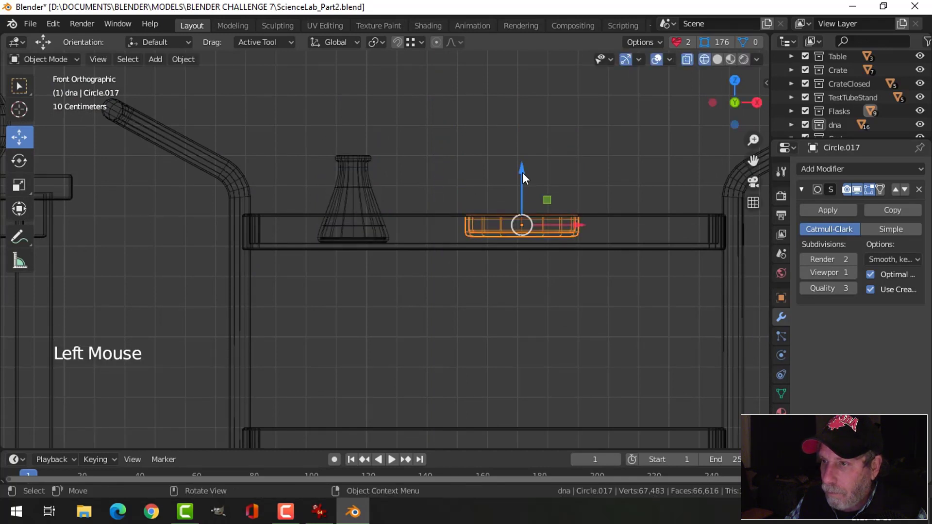
drag(522, 173, 522, 178)
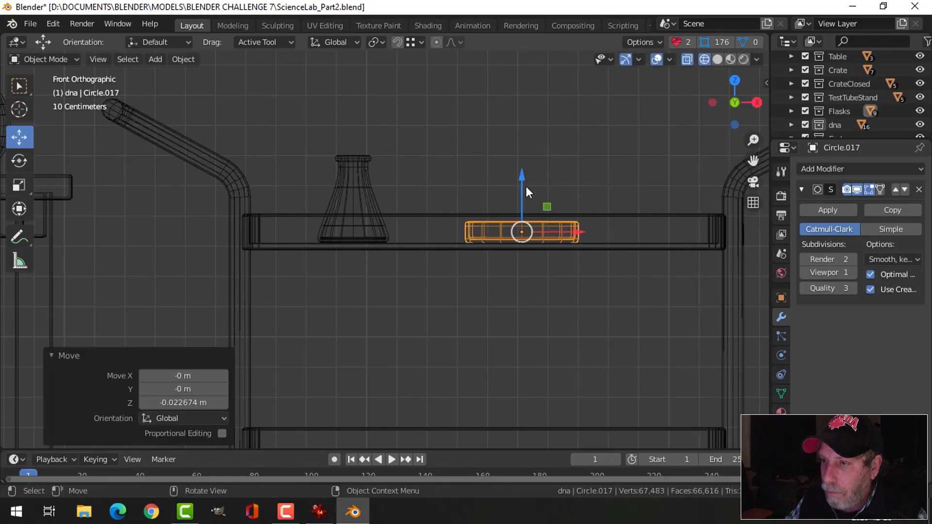
key(alt+a)
scroll(569, 185, down, 3)
key(z)
click(620, 185)
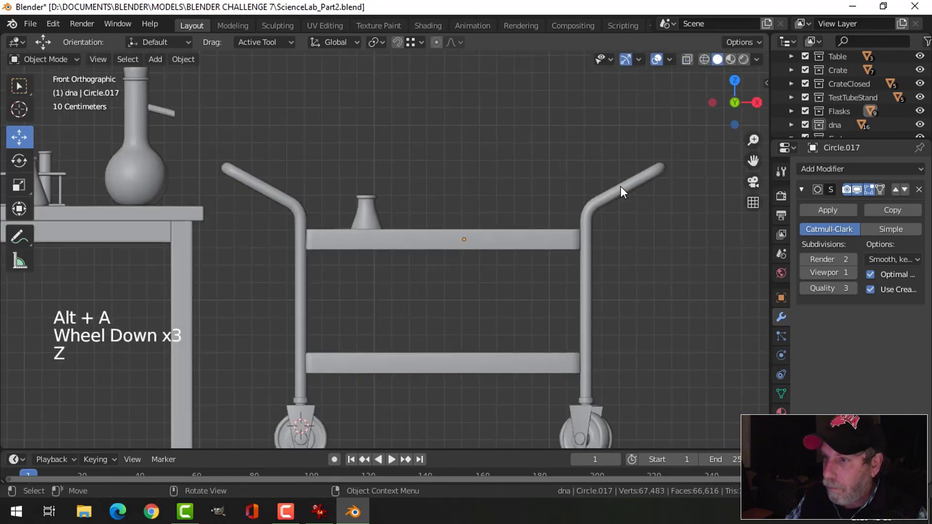
Shift the copied dish along Y toward the middle of the upper tray and deselect it.
middle_drag(621, 186, 427, 273)
scroll(456, 260, down, 2)
click(398, 286)
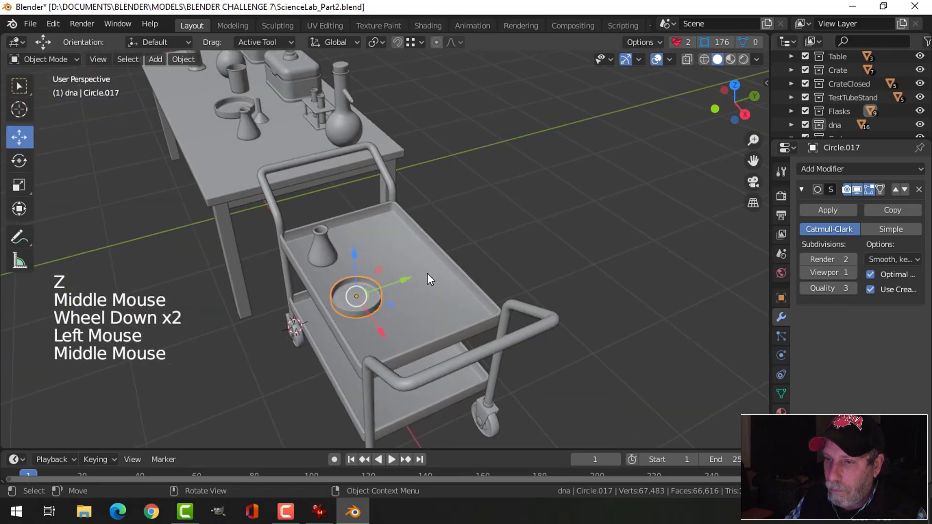
drag(406, 278, 414, 261)
middle_drag(413, 261, 445, 238)
key(alt+a)
Enable Cavity and Shadow in the viewport shading options.
scroll(386, 263, down, 3)
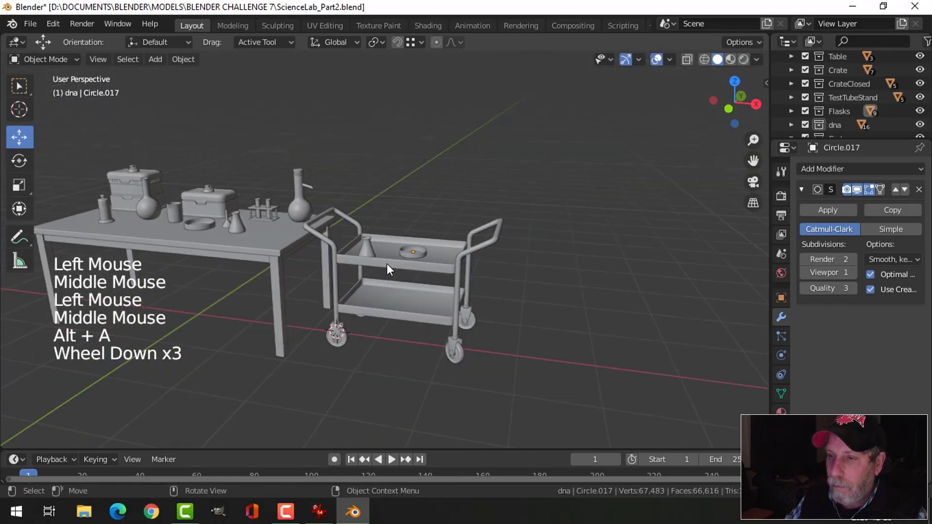
shift+middle_drag(386, 263, 641, 147)
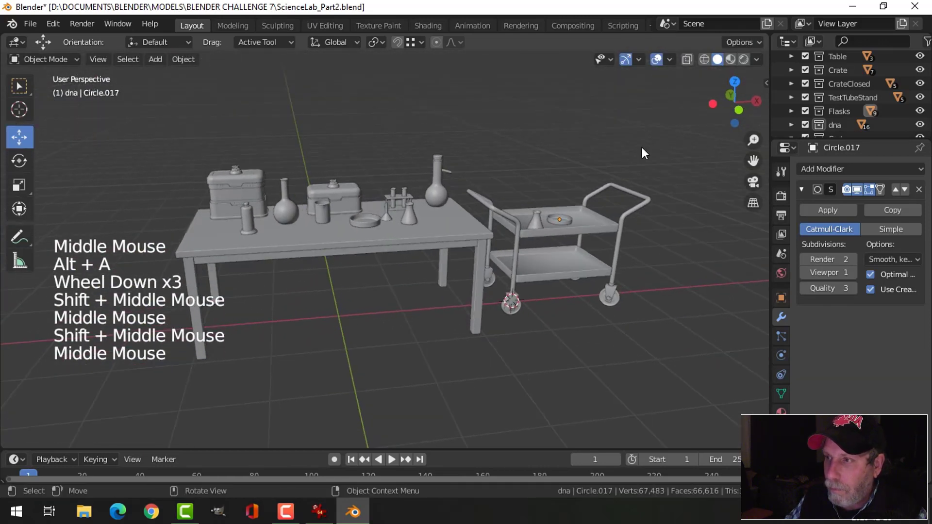
click(756, 60)
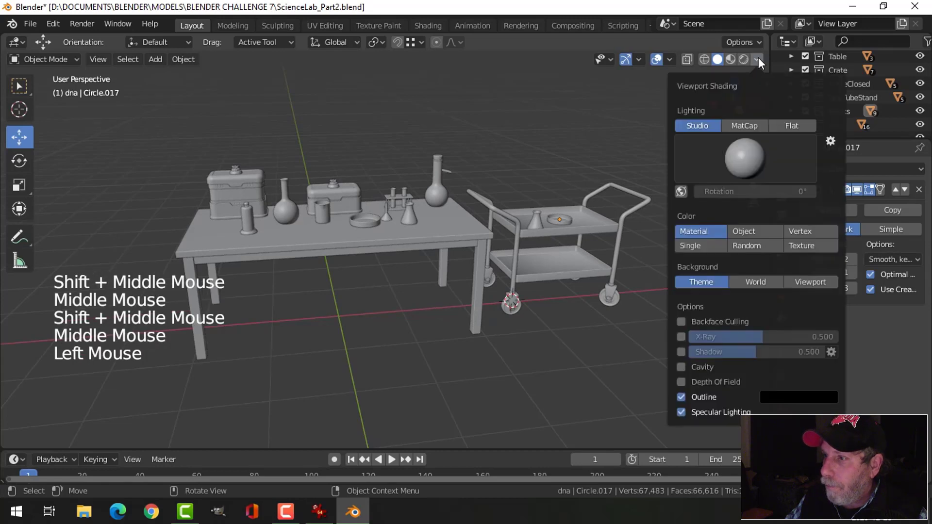
click(681, 367)
click(681, 352)
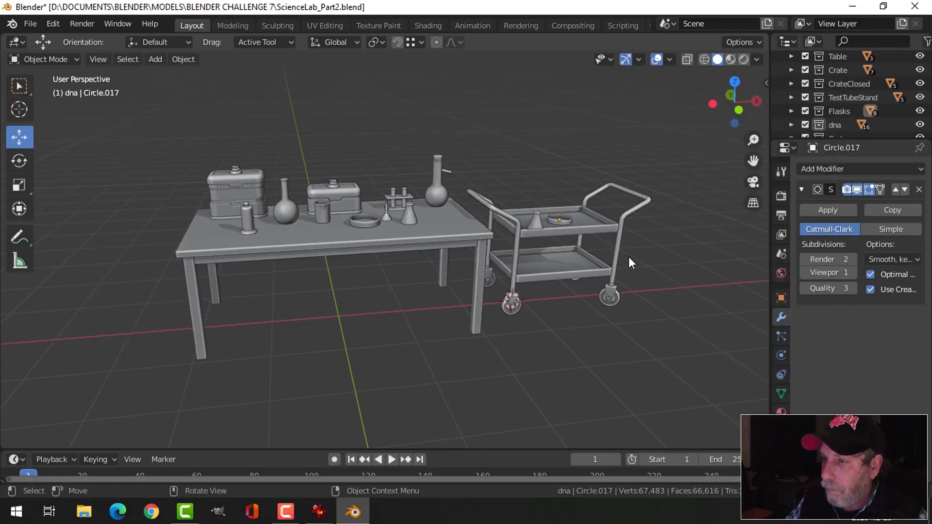
middle_drag(628, 257, 538, 264)
Collapse the dna collection, then switch the dna and Cart collections off and on to check which parts each contains.
scroll(817, 130, down, 4)
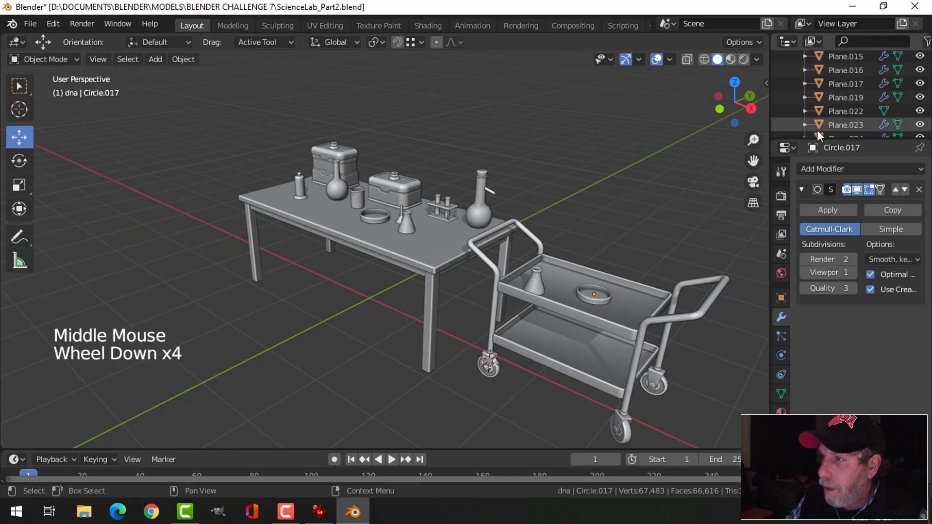
scroll(825, 120, up, 3)
click(800, 111)
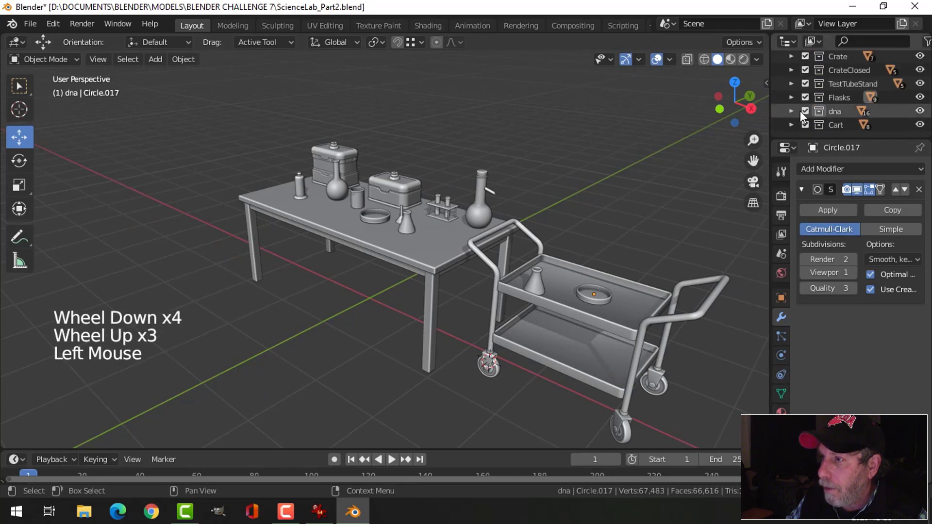
click(806, 111)
click(805, 110)
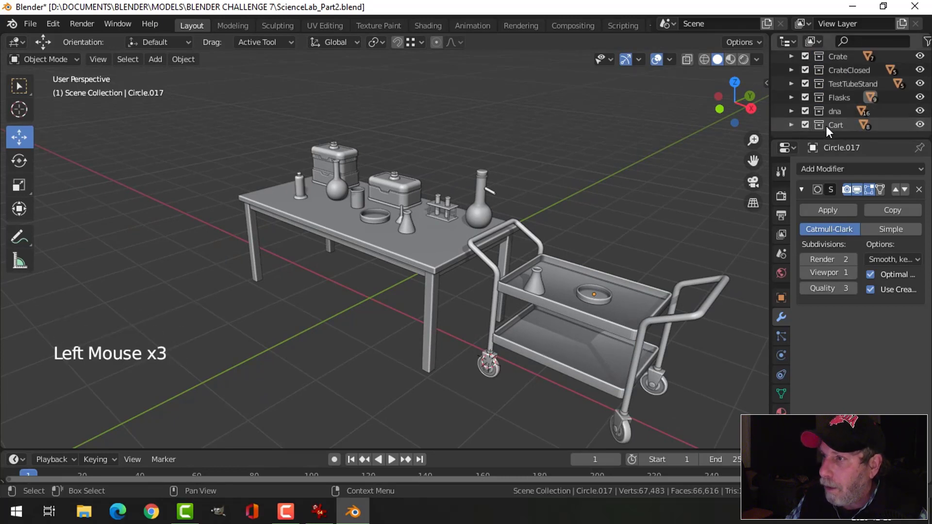
click(832, 126)
click(804, 124)
click(804, 123)
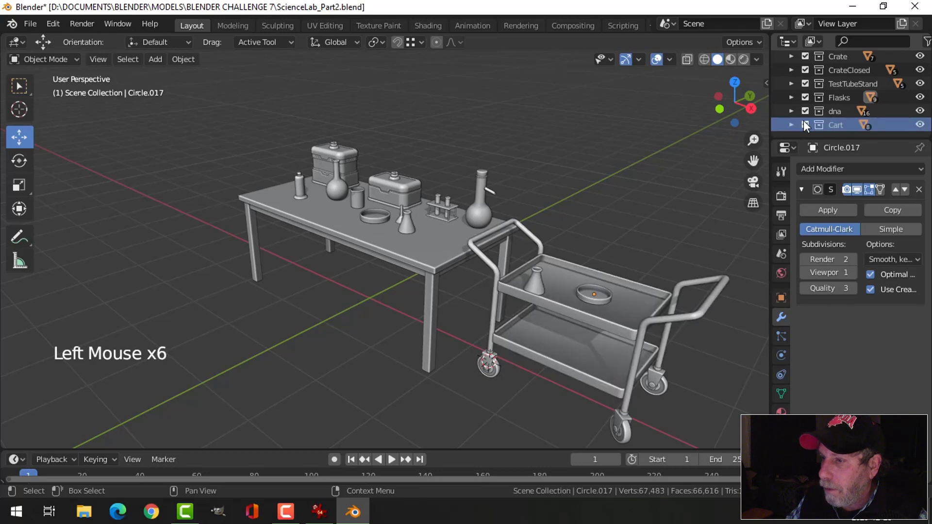
Select the misplaced collars, brackets, axles and wheels on three of the cart's casters and move them to the Cart collection.
scroll(645, 297, up, 3)
shift+middle_drag(645, 297, 568, 271)
middle_drag(568, 272, 527, 252)
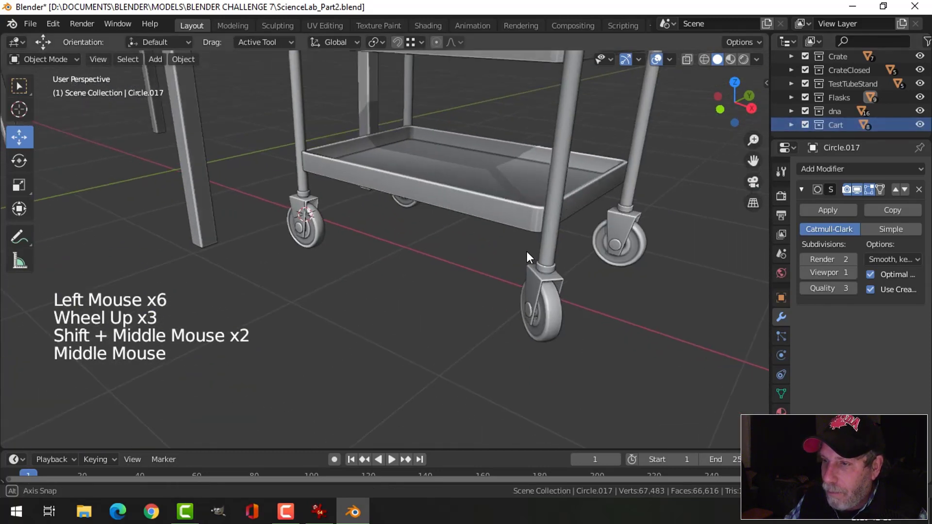
scroll(643, 276, up, 2)
shift+middle_drag(641, 274, 506, 225)
click(549, 122)
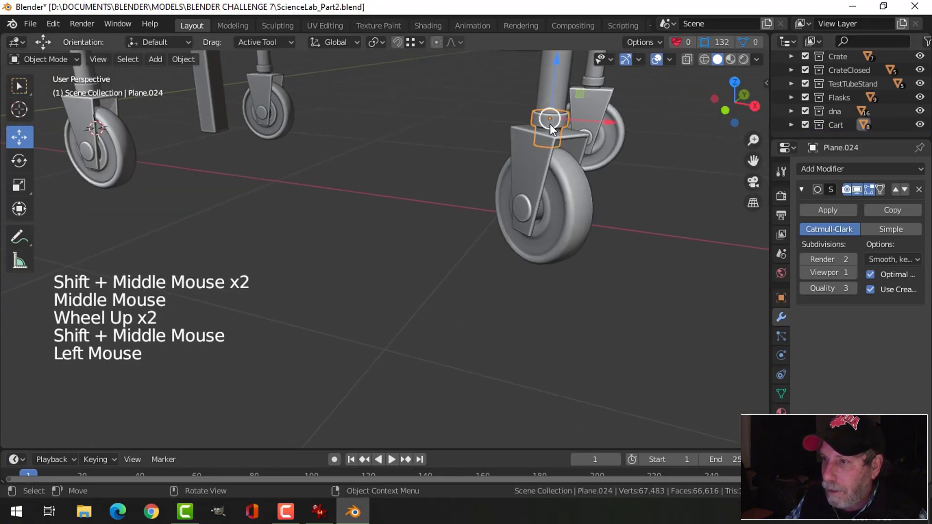
shift+click(545, 176)
shift+click(523, 207)
shift+click(585, 194)
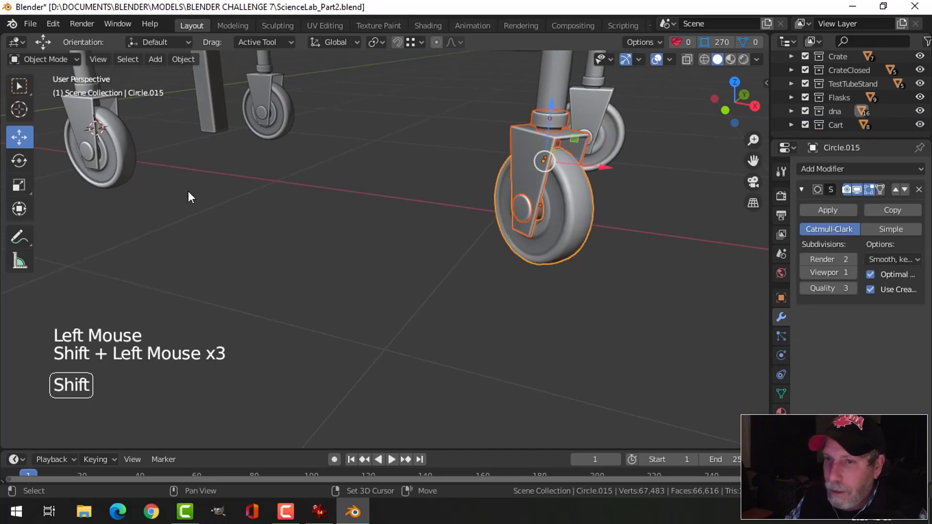
shift+click(86, 148)
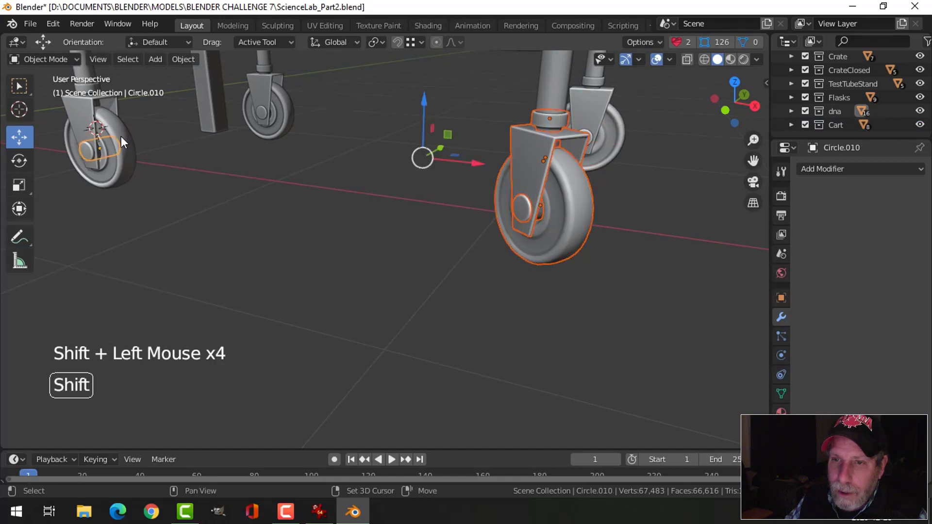
shift+click(121, 138)
shift+click(74, 114)
shift+click(273, 100)
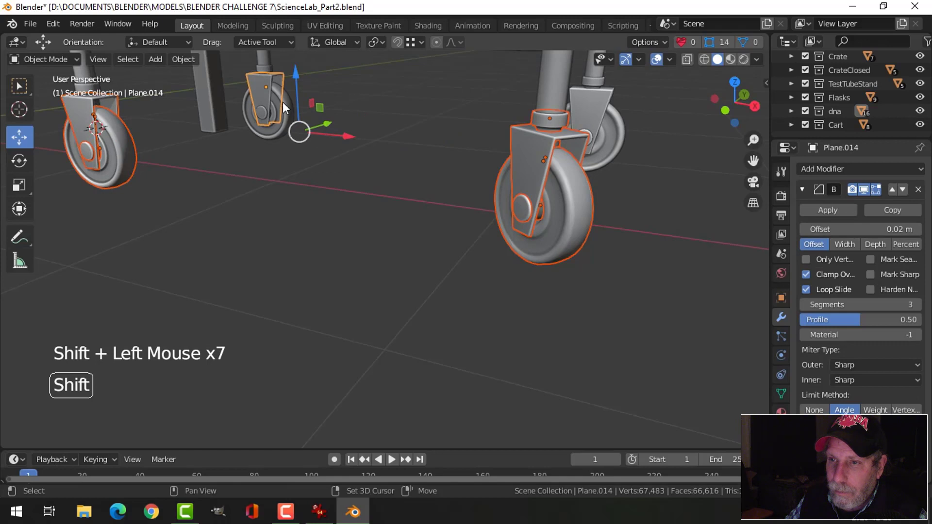
shift+click(269, 112)
shift+click(266, 69)
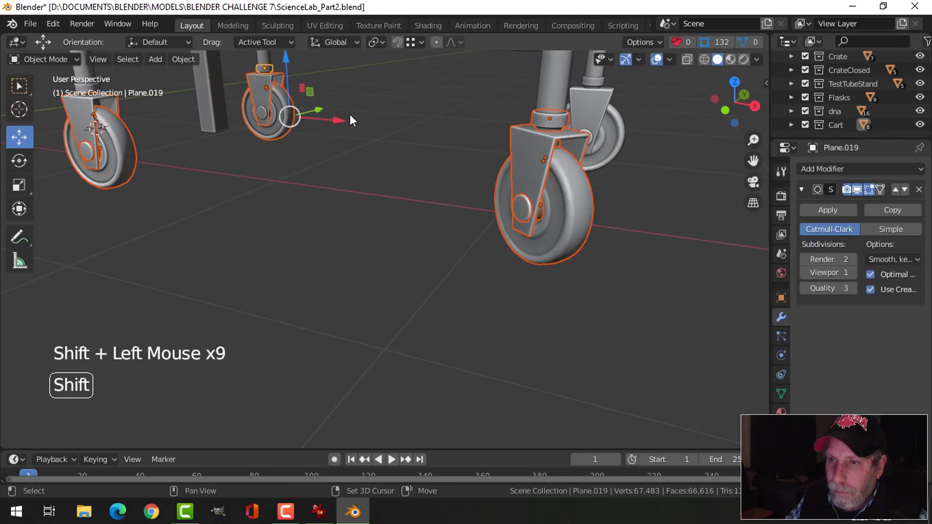
key(m)
click(385, 166)
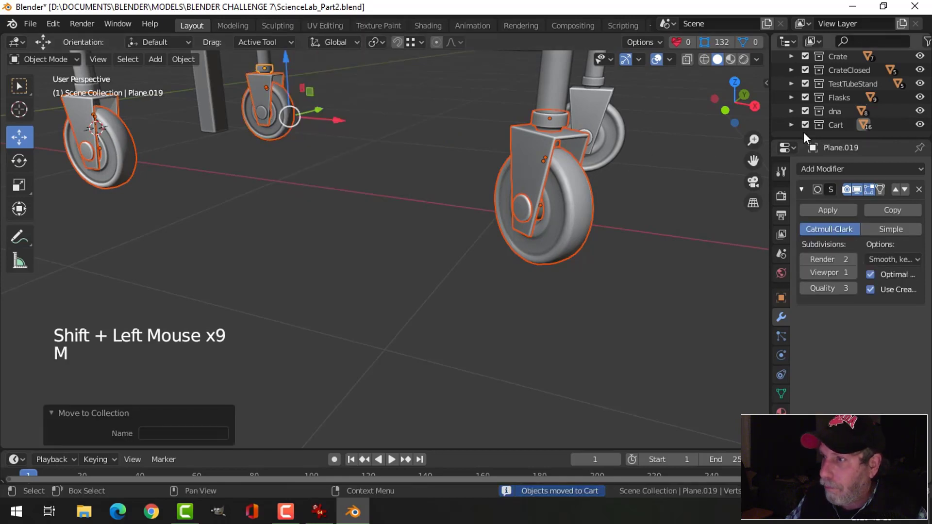
Exclude the Cart collection from view, then move the remaining caster's wheel, bracket and axle plus the stray axle into Cart.
click(804, 125)
click(577, 139)
shift+click(587, 111)
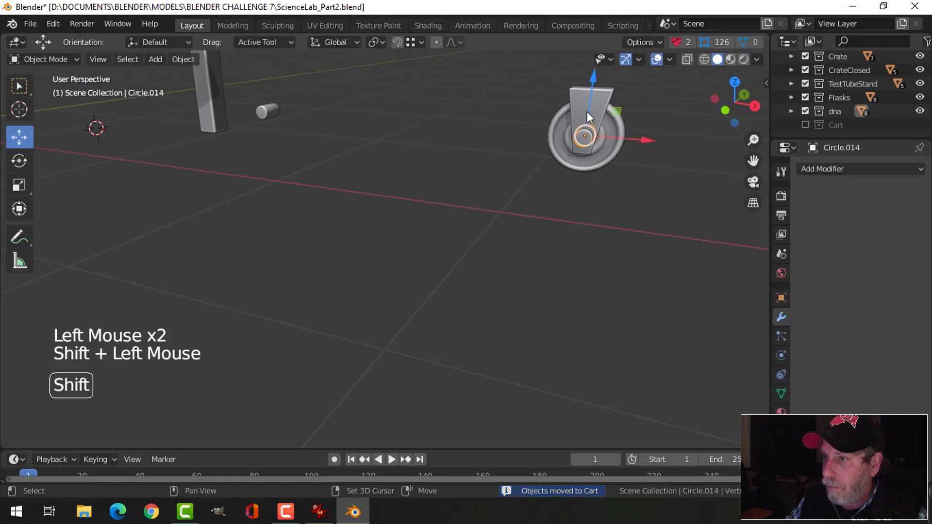
shift+click(604, 144)
shift+click(262, 112)
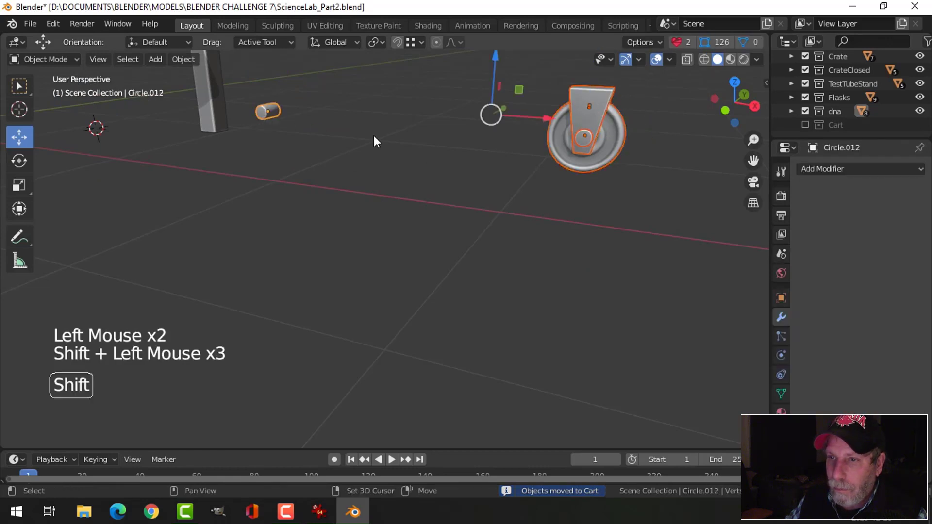
key(m)
click(359, 166)
scroll(336, 189, down, 2)
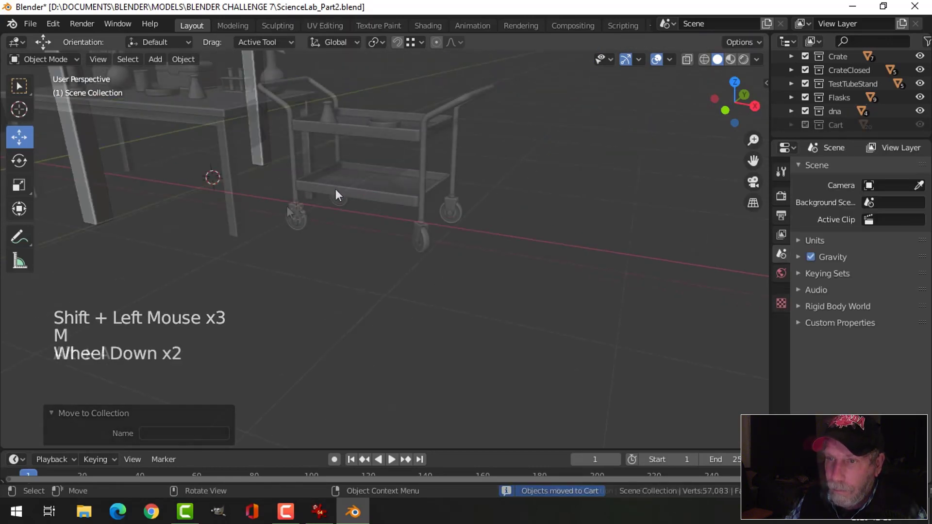
Include the Cart collection in the view again and select all its objects plus the flask and dish on the upper tray.
key(alt+a)
scroll(336, 190, down, 3)
click(837, 125)
right_click(838, 127)
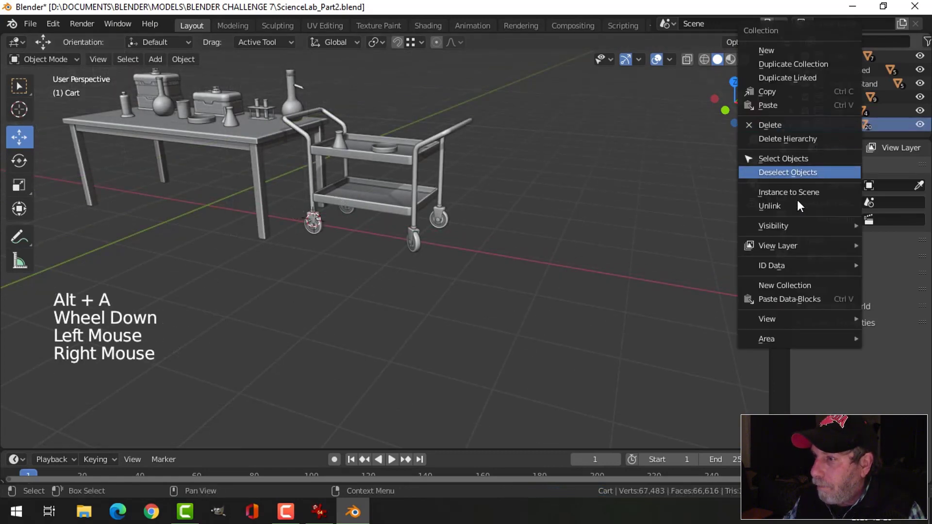
click(786, 158)
middle_drag(569, 188, 324, 202)
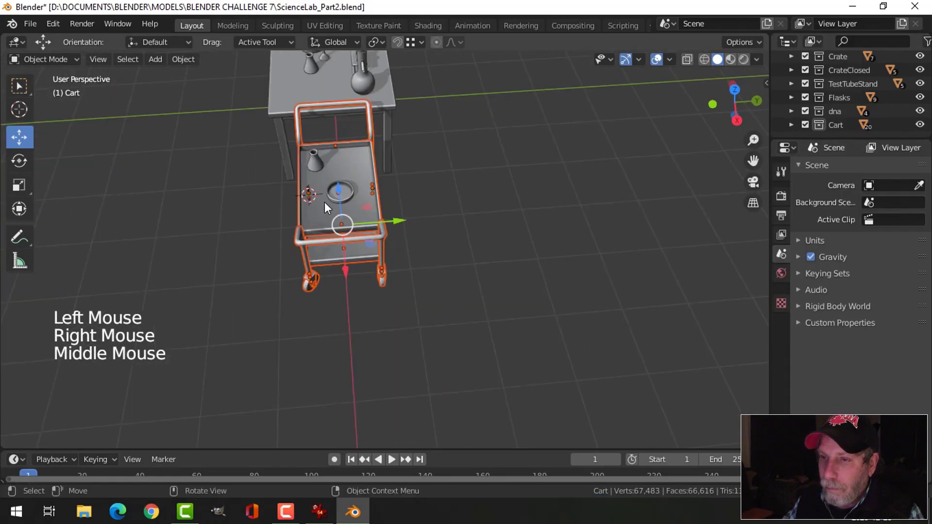
shift+click(313, 163)
shift+click(351, 188)
Move the cart and its glassware about -1.77 m along Y and closer to the table along X, and save the file.
drag(405, 214, 292, 216)
middle_drag(356, 227, 489, 242)
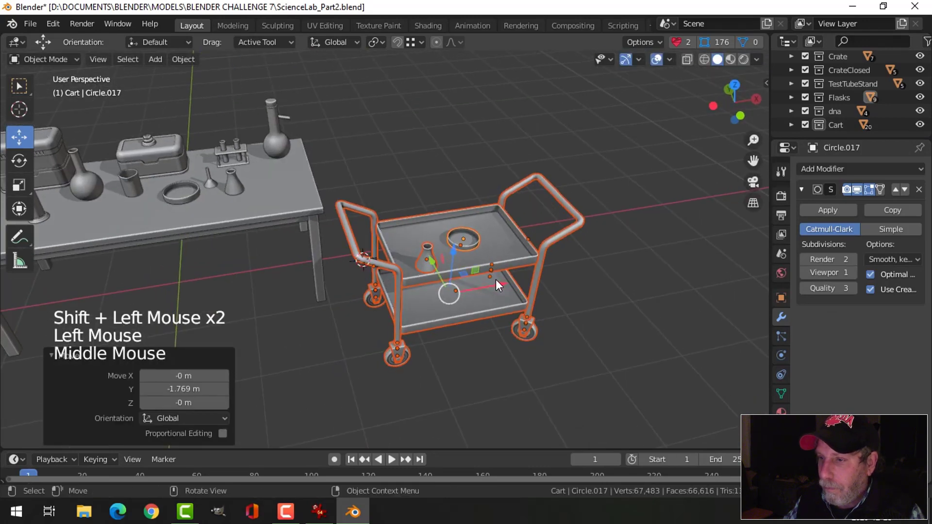
drag(496, 281, 429, 281)
middle_drag(429, 281, 452, 243)
scroll(451, 252, down, 2)
key(alt+a)
middle_drag(452, 243, 523, 222)
scroll(488, 253, up, 2)
key(ctrl+s)
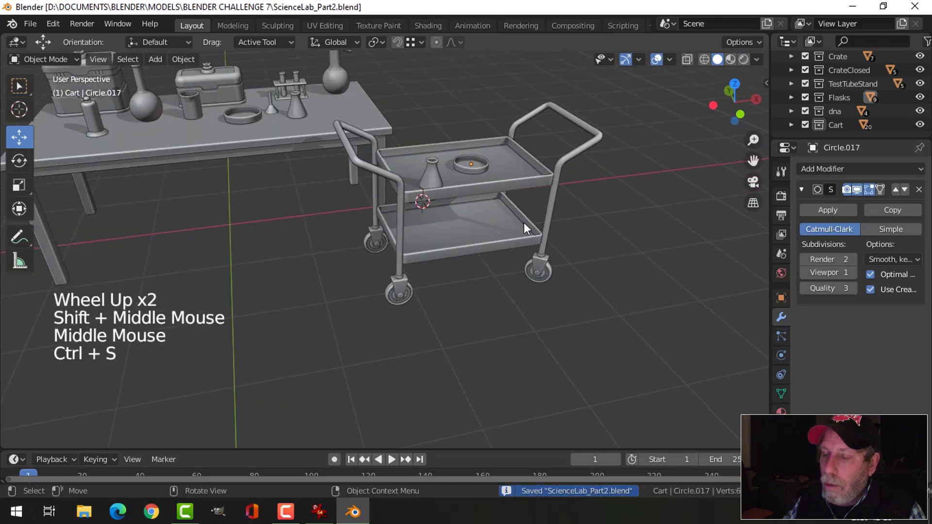
Enable the Face Orientation overlay for the whole table and cart scene.
scroll(382, 209, down, 3)
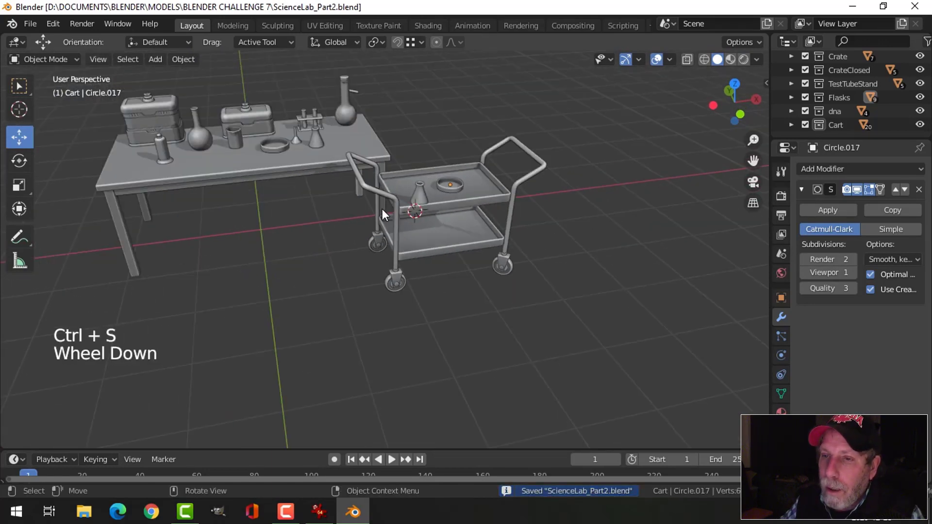
shift+middle_drag(382, 209, 422, 216)
middle_drag(422, 216, 456, 211)
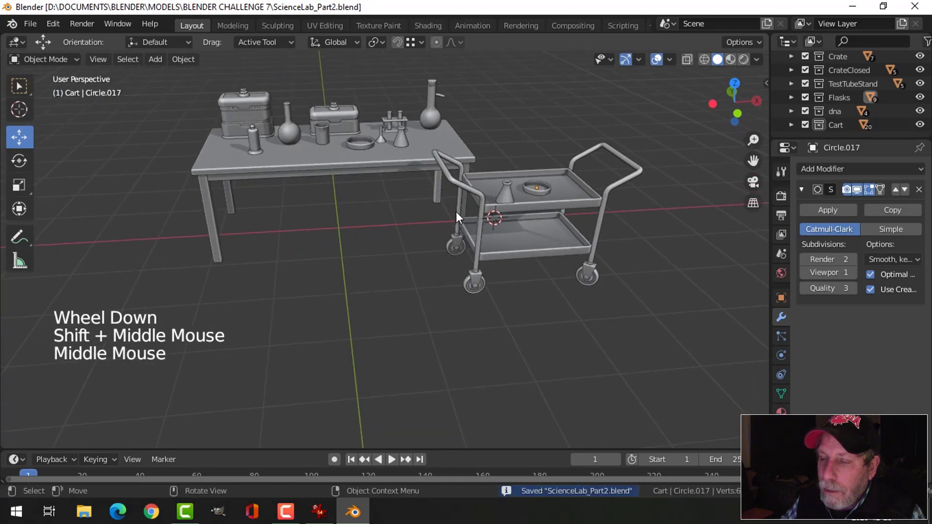
click(669, 59)
click(626, 306)
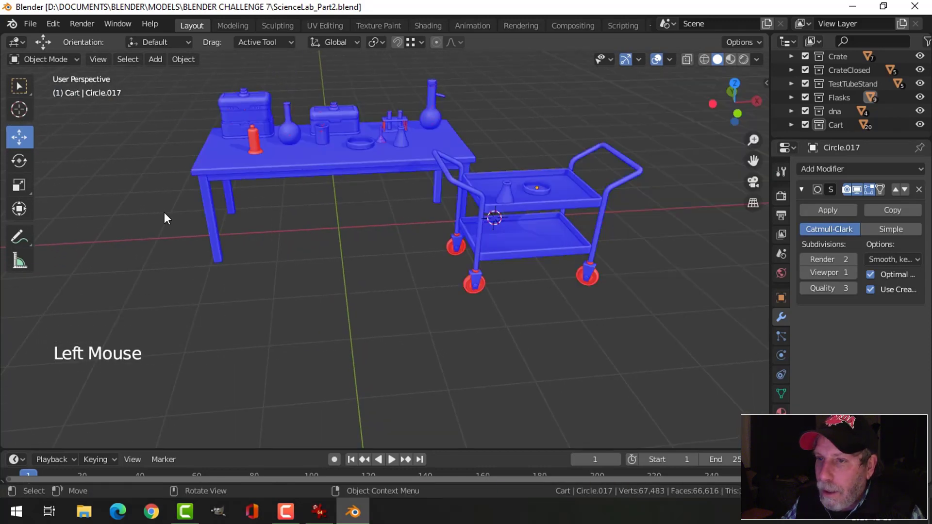
Recalculate the normals to the outside on the dna container's glass cylinder, top cap and base.
click(252, 137)
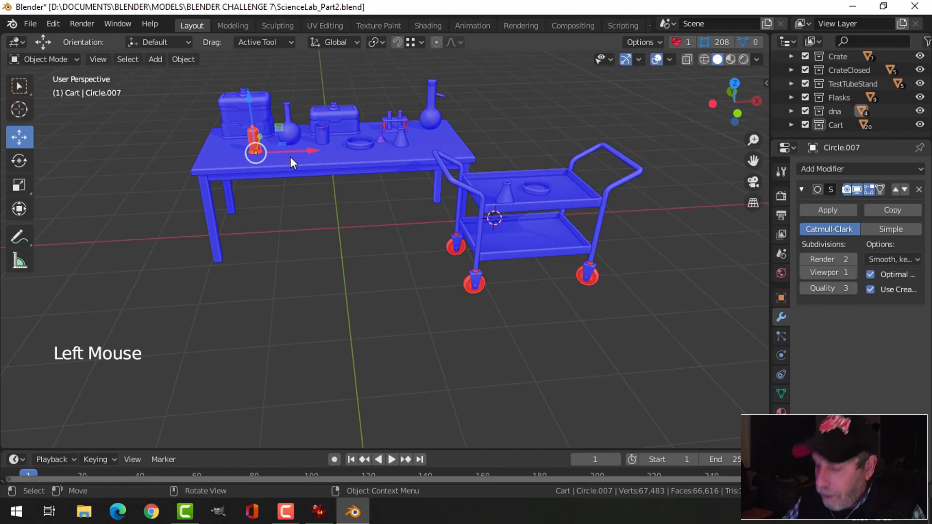
key(KP_Decimal)
scroll(290, 163, down, 2)
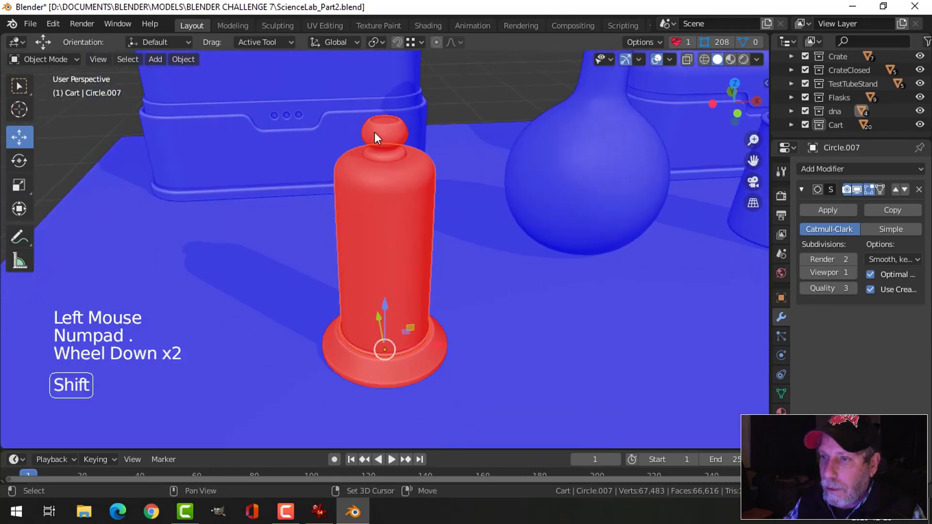
shift+click(374, 132)
shift+click(393, 370)
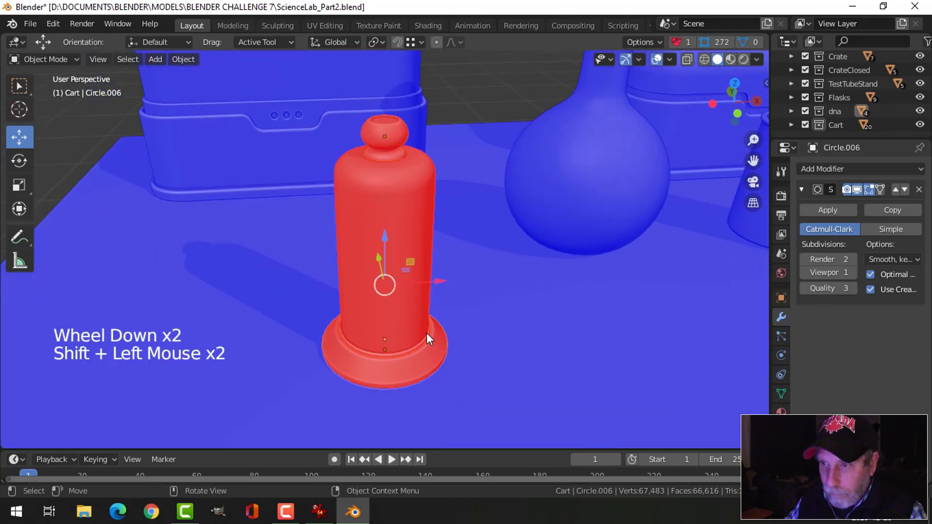
key(Tab)
key(a)
key(alt+n)
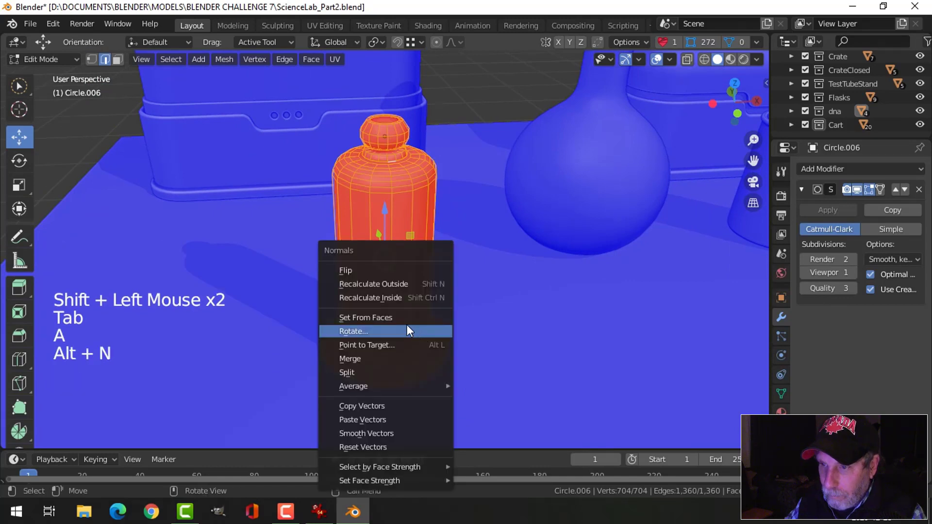
click(391, 287)
key(alt+a)
key(Tab)
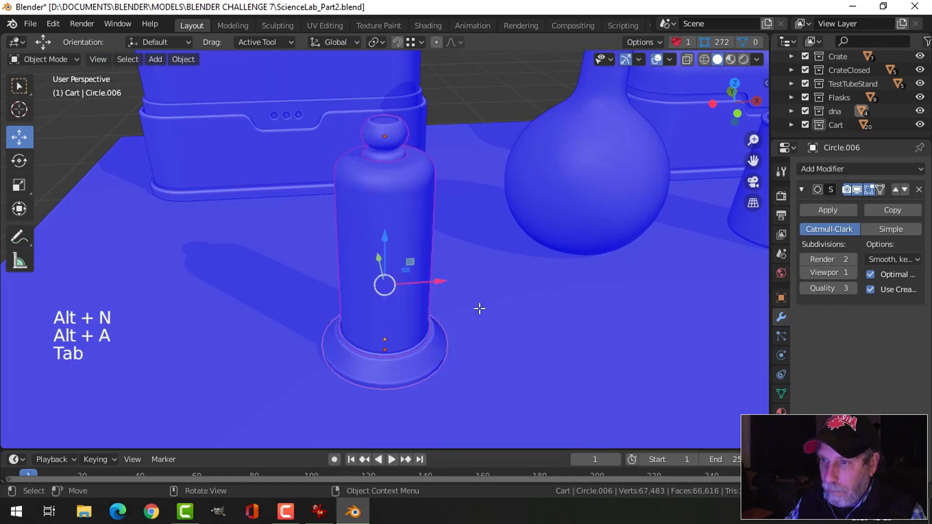
Temporarily hide the dna container's glass cylinder to check the face orientation inside, and unhide it again.
key(alt+a)
click(410, 240)
key(h)
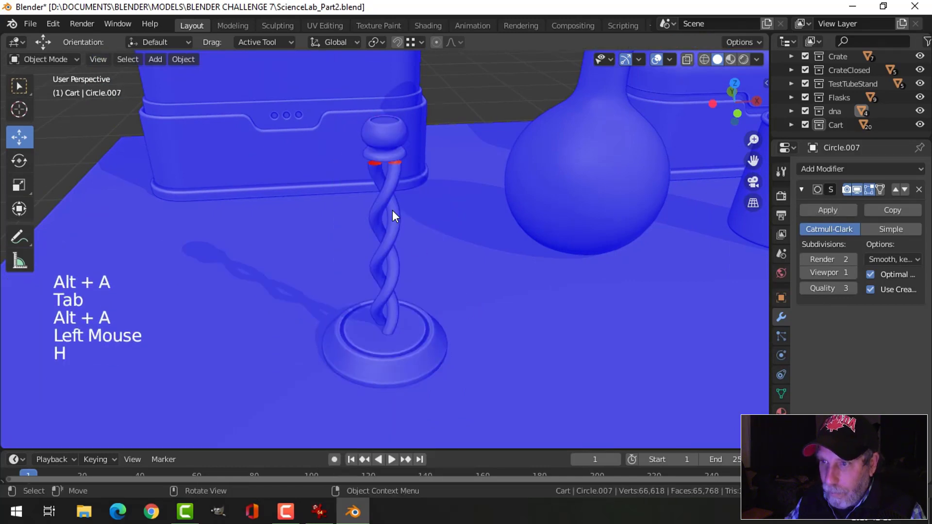
key(alt+h)
scroll(583, 283, down, 3)
key(alt+a)
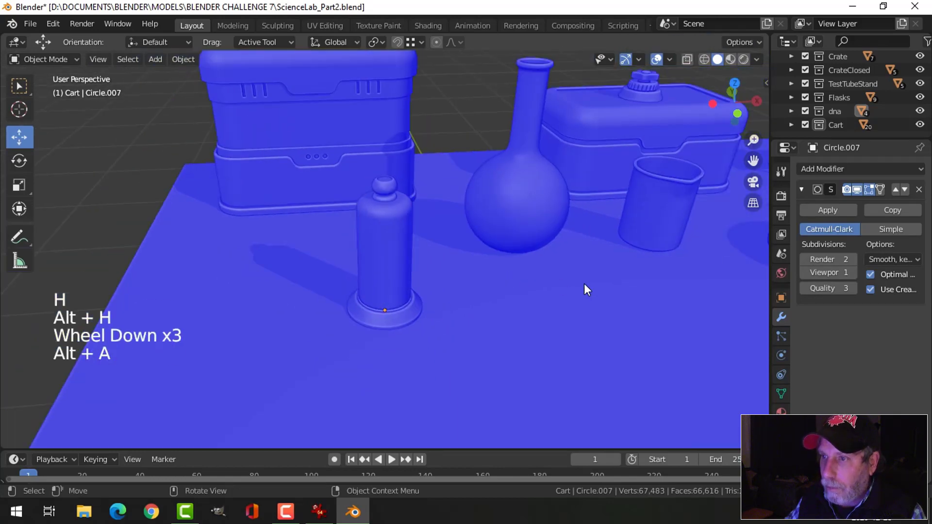
Recalculate the normals to the outside on the four mirrored legs of the test tube stand.
scroll(630, 280, down, 3)
shift+middle_drag(630, 281, 566, 251)
scroll(606, 200, up, 3)
shift+middle_drag(606, 200, 400, 232)
scroll(400, 232, up, 3)
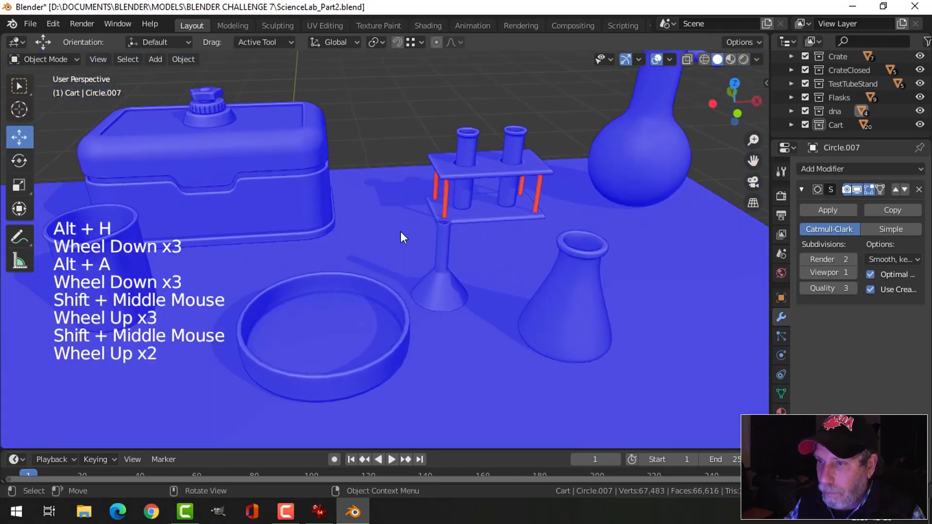
click(453, 185)
key(Tab)
key(a)
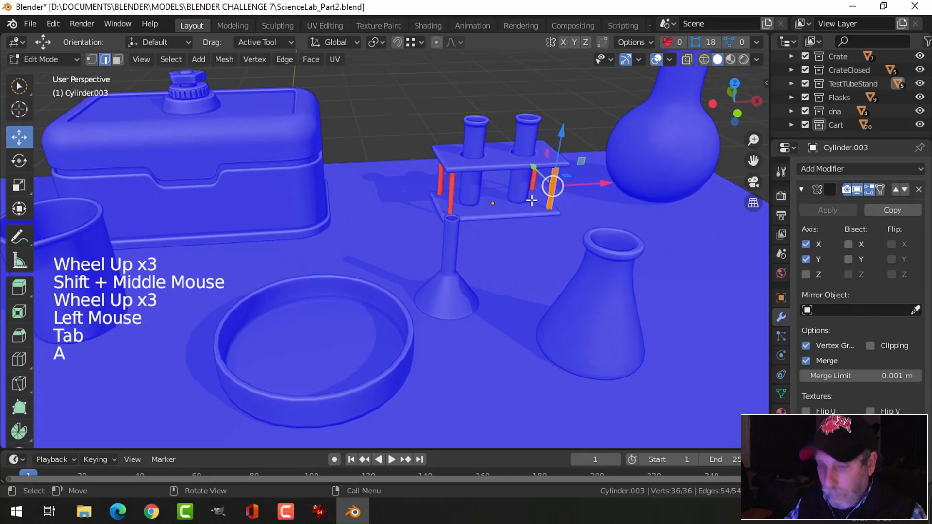
key(alt+n)
click(528, 200)
key(Tab)
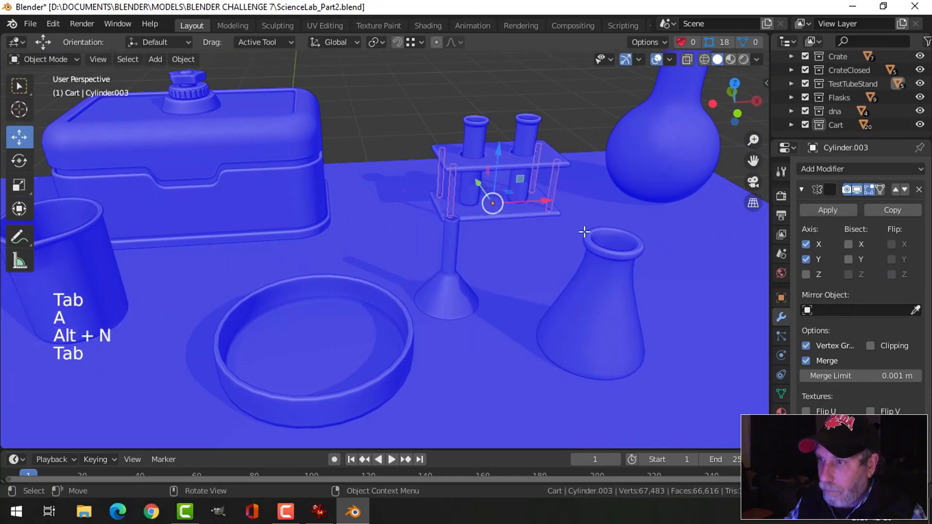
scroll(583, 281, down, 3)
key(alt+a)
Select all four caster wheels of the cart and recalculate their normals to the outside.
scroll(583, 275, down, 4)
shift+middle_drag(582, 328, 462, 219)
scroll(547, 249, down, 3)
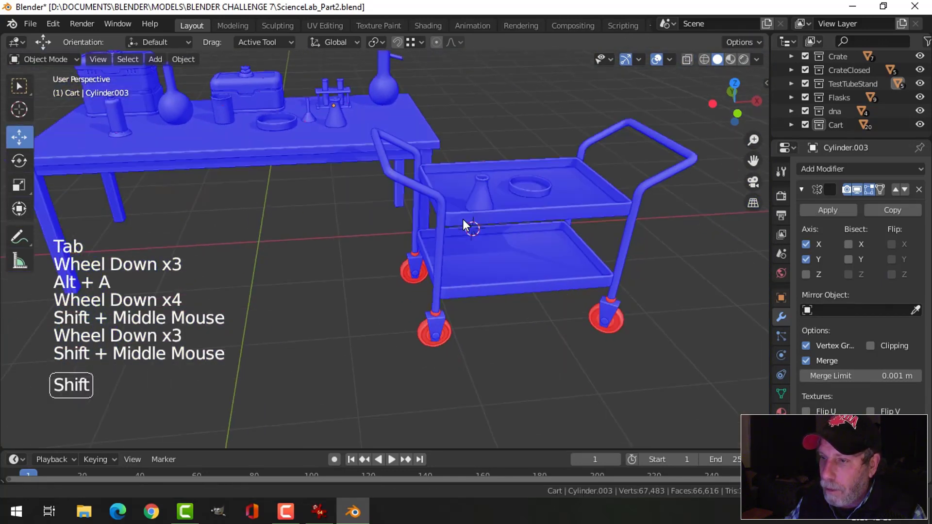
scroll(525, 287, up, 2)
shift+middle_drag(526, 287, 487, 245)
scroll(487, 244, up, 2)
click(357, 209)
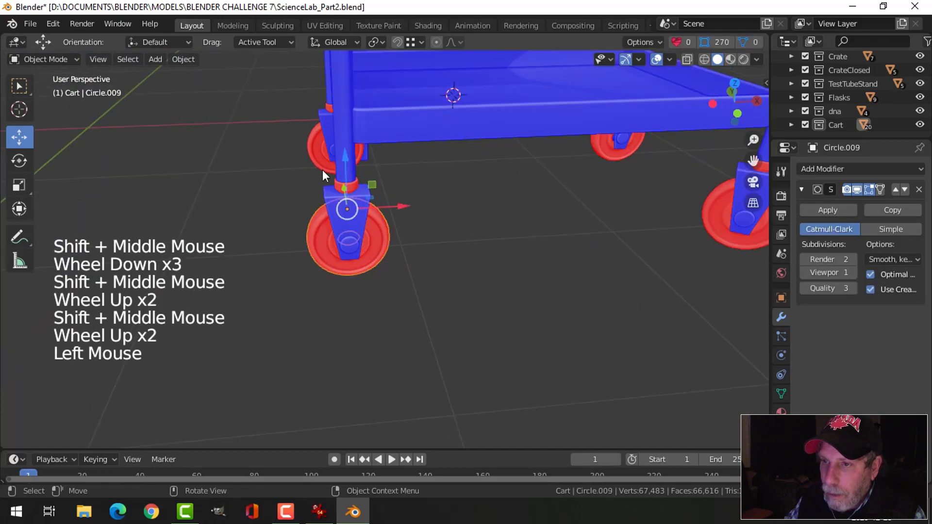
shift+click(322, 168)
shift+click(612, 146)
shift+click(684, 233)
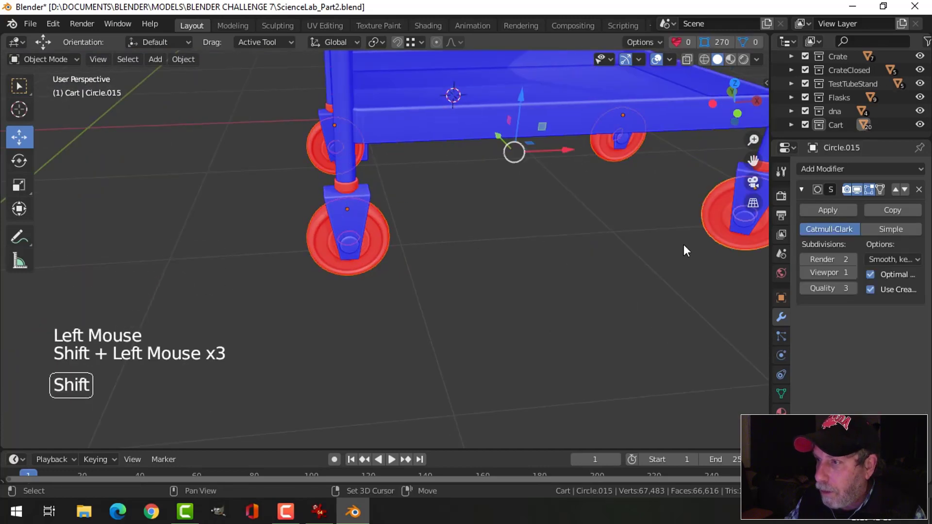
key(Tab)
key(a)
key(alt+n)
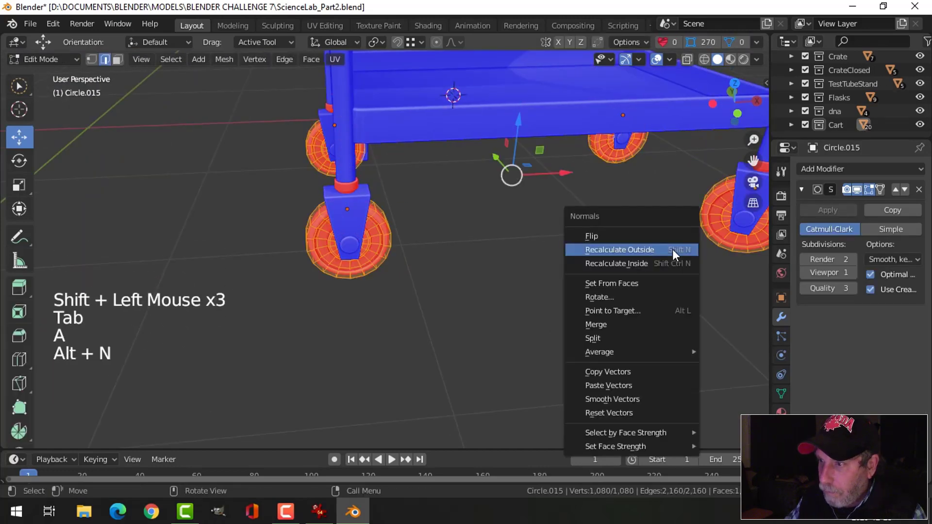
click(672, 249)
key(alt+a)
key(Tab)
Select the collars above all four of the cart's casters and recalculate their normals to the outside.
click(350, 187)
middle_drag(350, 187, 299, 125)
shift+click(289, 117)
shift+middle_drag(357, 130, 444, 182)
shift+click(483, 179)
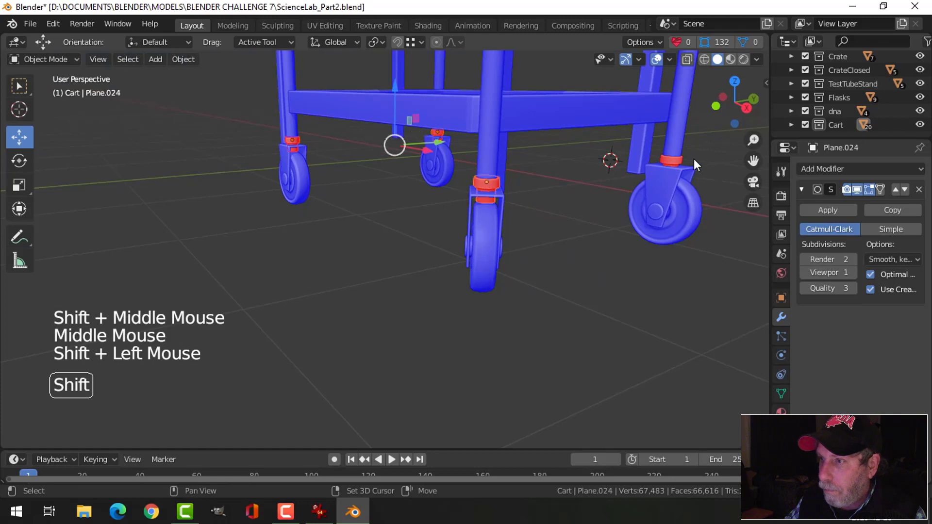
shift+click(678, 161)
key(Tab)
key(a)
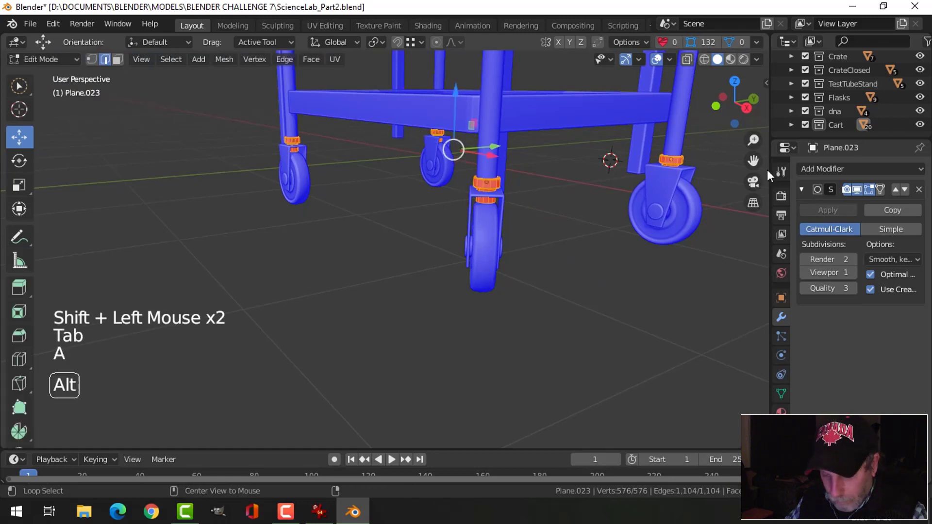
key(alt+n)
click(756, 170)
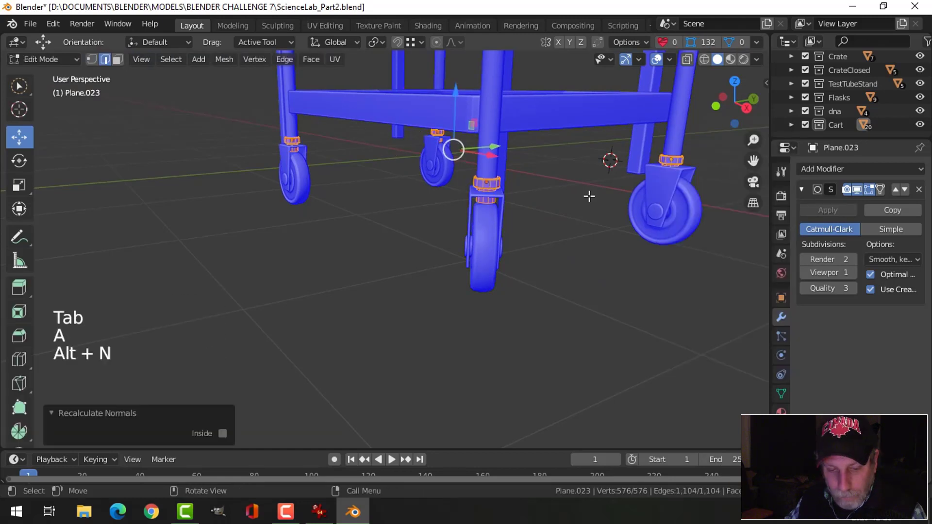
key(Tab)
key(alt+a)
Check the face orientation across the table and cart, and turn off the Face Orientation overlay.
scroll(581, 195, down, 7)
shift+middle_drag(471, 207, 369, 197)
scroll(462, 211, up, 3)
shift+middle_drag(462, 211, 486, 233)
click(669, 59)
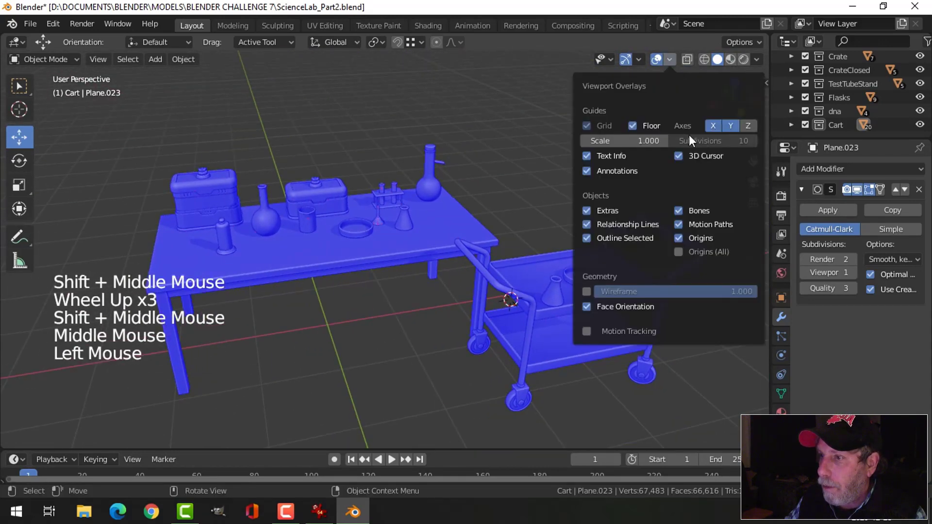
click(635, 306)
Hide the viewport gizmos and overlays and choose a different studio light for the solid shading.
scroll(465, 273, down, 2)
shift+middle_drag(465, 273, 476, 262)
middle_drag(476, 262, 510, 262)
scroll(509, 245, up, 2)
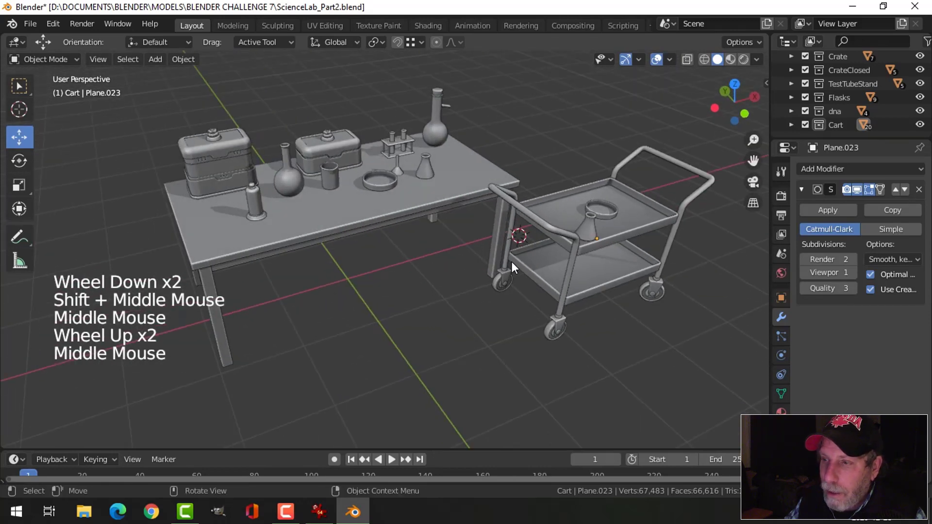
click(625, 60)
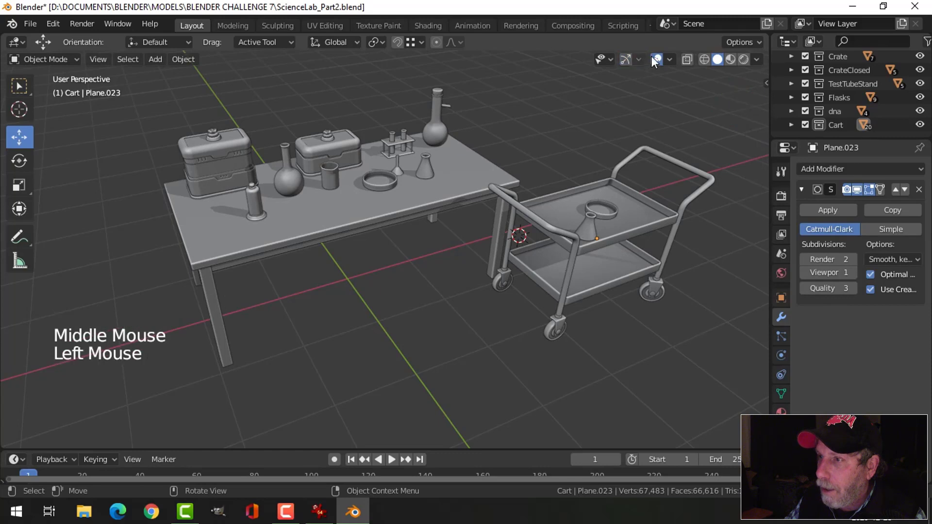
click(656, 59)
click(756, 58)
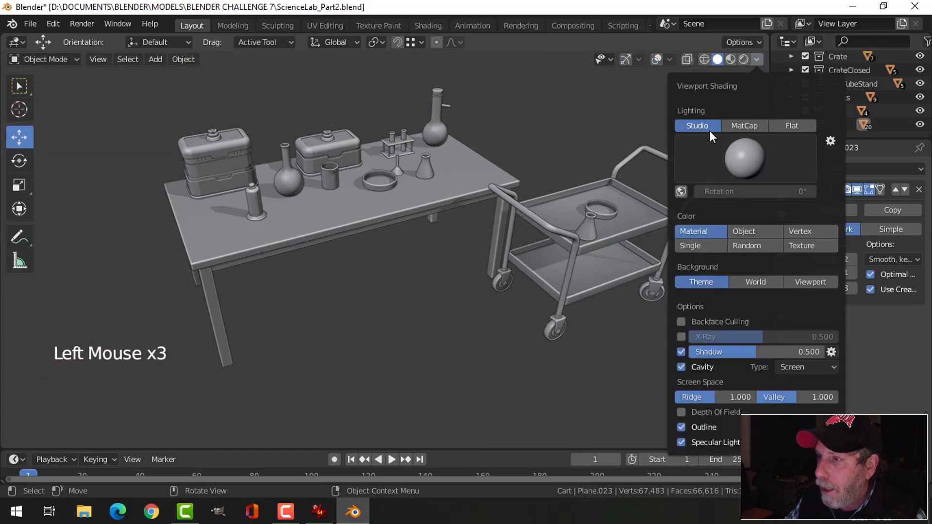
click(740, 154)
click(720, 202)
Select the cart's lower tray, show the gizmos and overlays again, and move the tray slightly down along Z.
scroll(548, 201, down, 2)
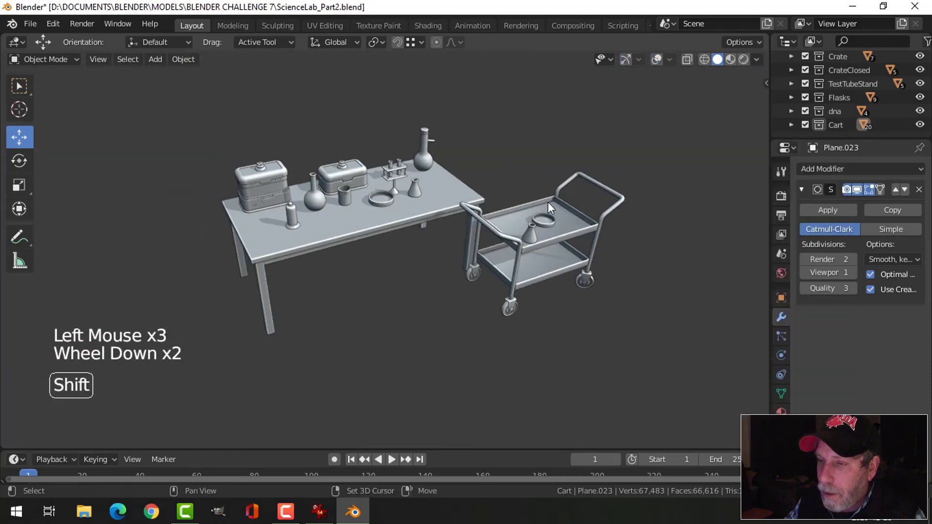
shift+middle_drag(547, 202, 495, 209)
middle_drag(495, 209, 338, 187)
scroll(577, 270, up, 3)
shift+middle_drag(578, 270, 475, 313)
scroll(433, 203, down, 1)
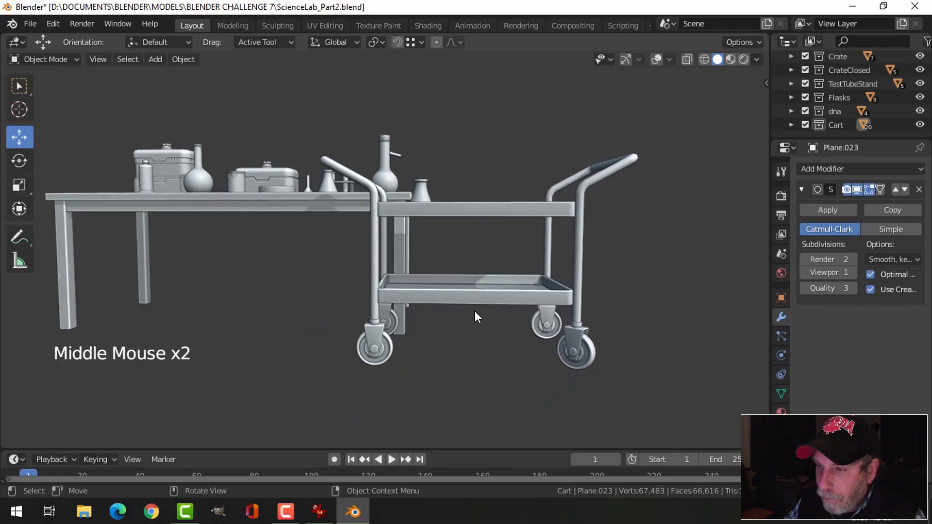
click(476, 295)
click(625, 58)
click(656, 59)
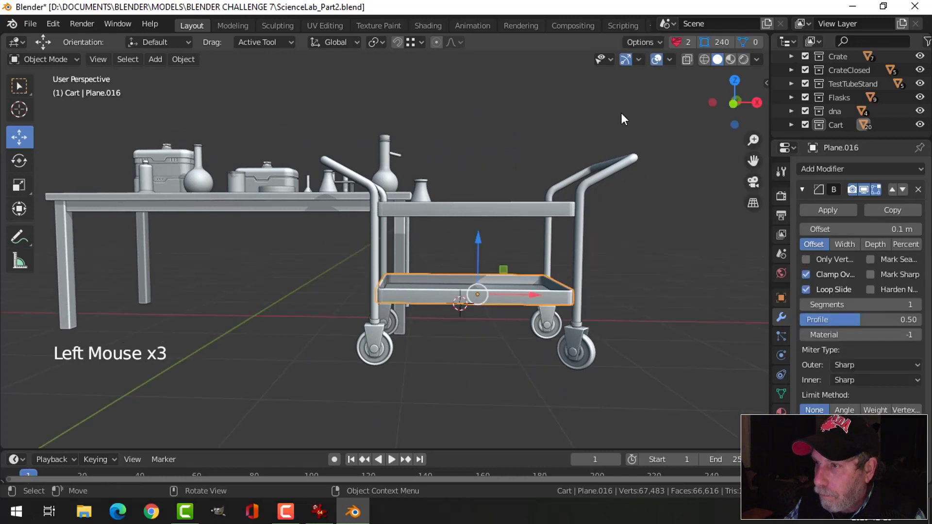
drag(479, 233, 477, 255)
key(alt+a)
scroll(580, 248, down, 3)
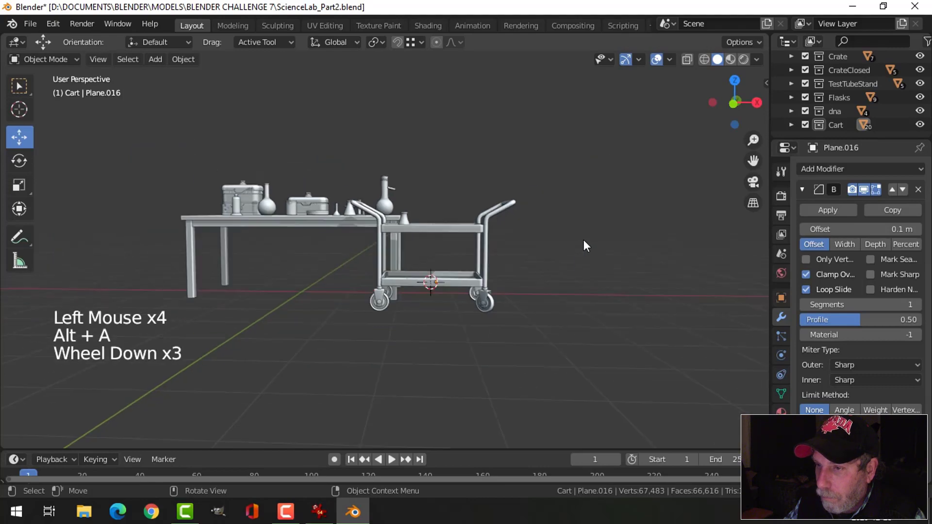
middle_drag(583, 246, 500, 282)
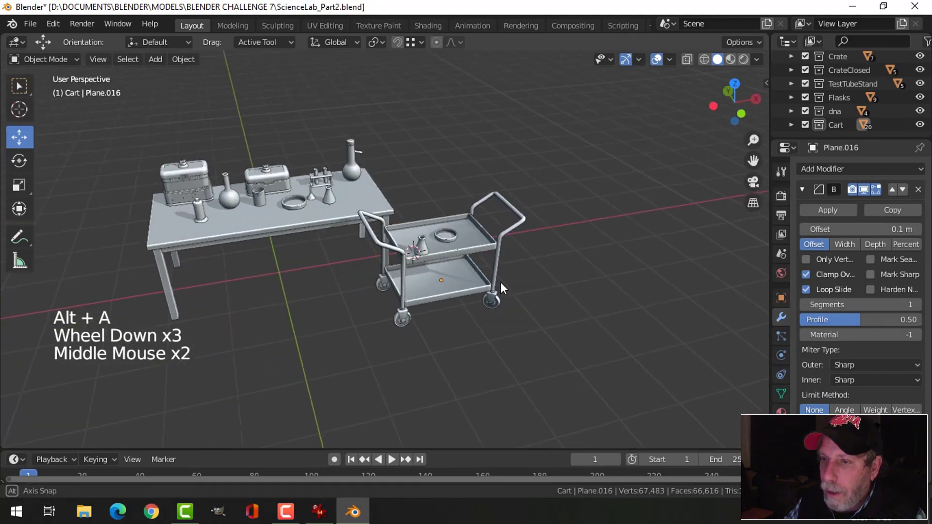